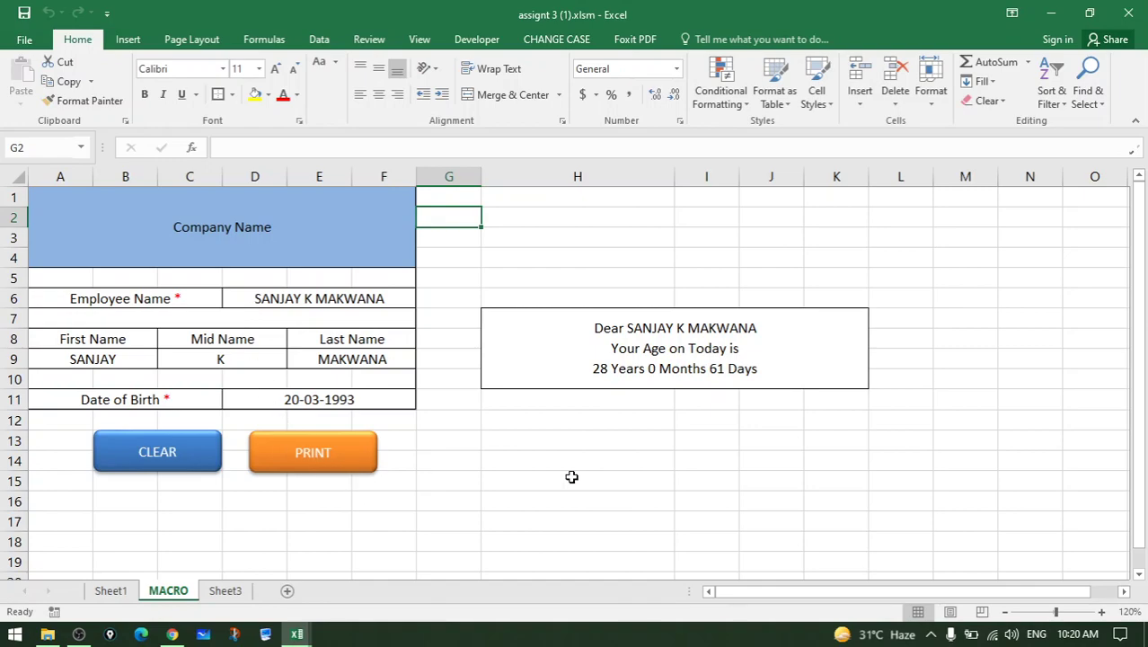
Run the CLEAR macro to empty the employee name, split-name and date of birth cells
left_click(303, 231)
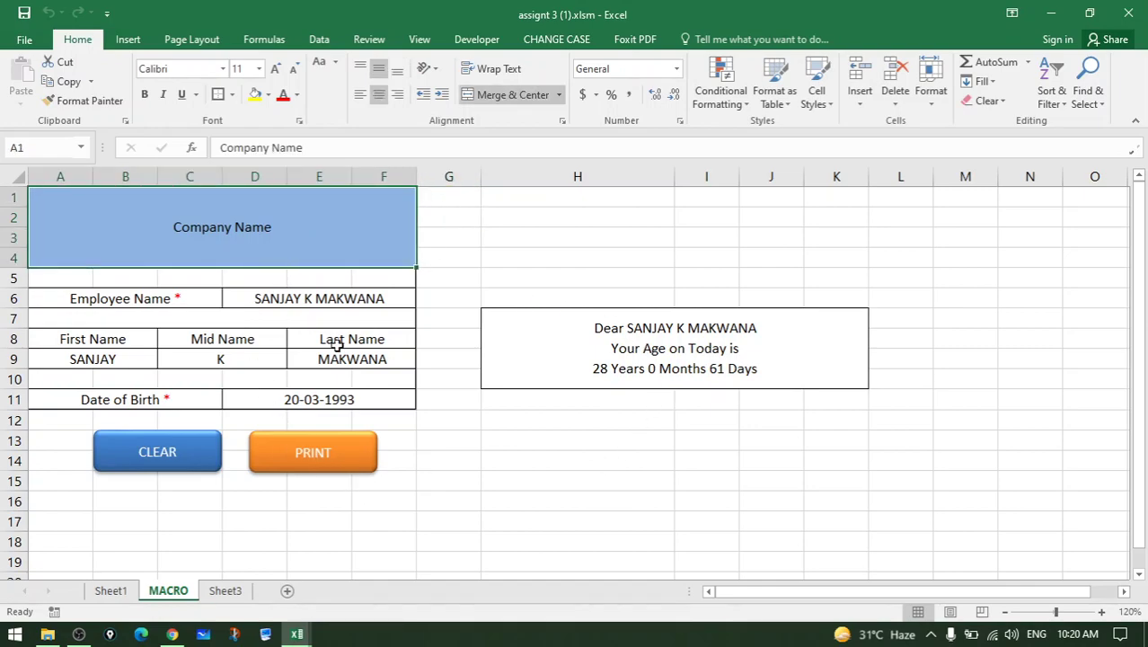
left_click(318, 299)
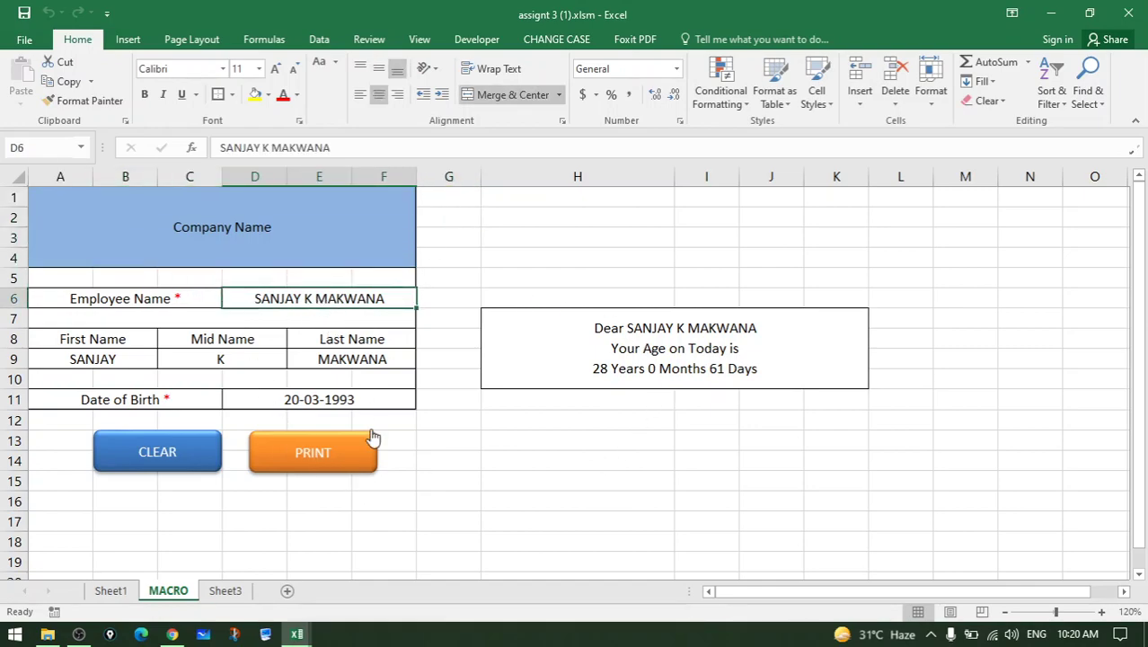
left_click(157, 461)
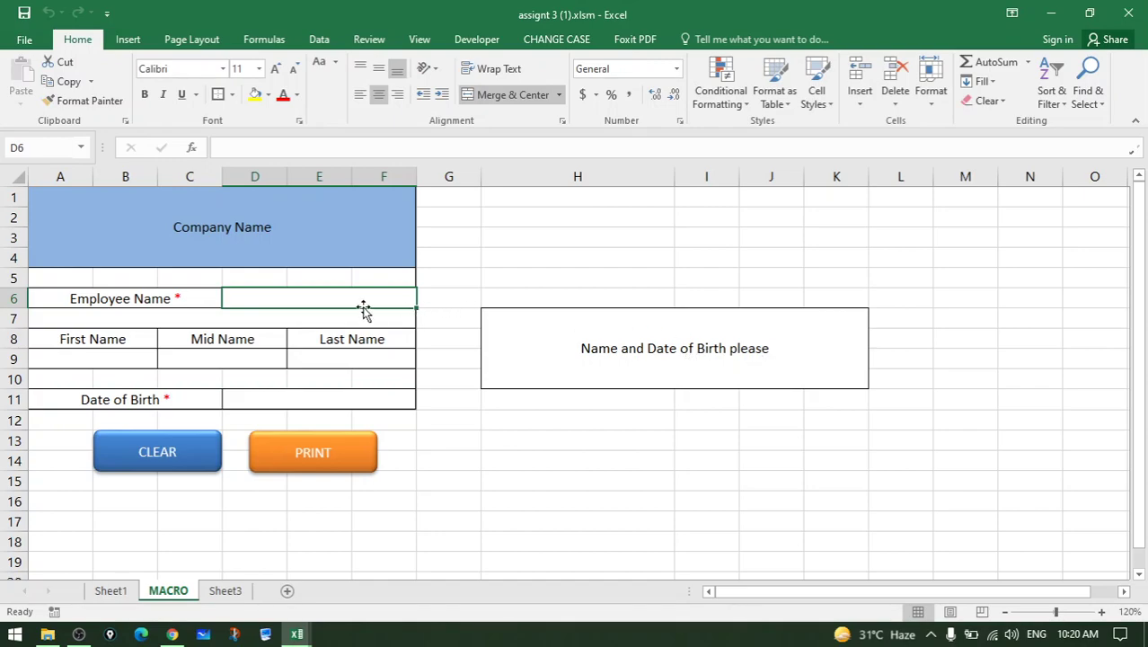
Enter the employee's full name so it splits into first, mid and last names
type("SA")
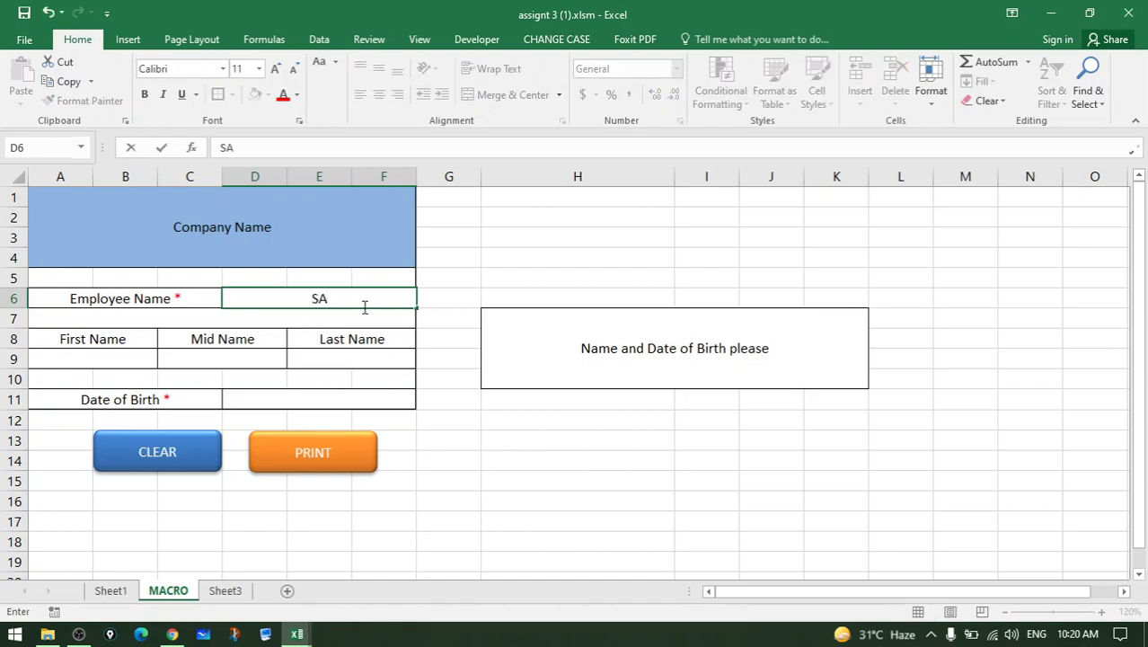
type("NAJY")
key("BackSpace")
key("BackSpace")
key("BackSpace")
type("JAY")
key("Return")
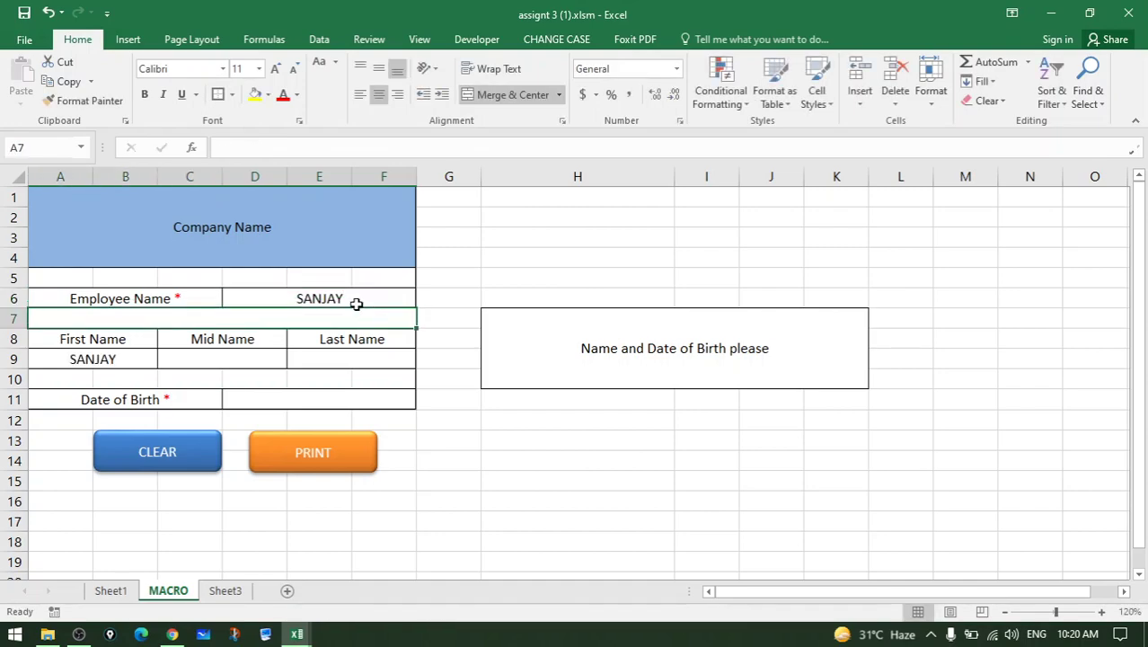
left_click(59, 357)
left_click(358, 291)
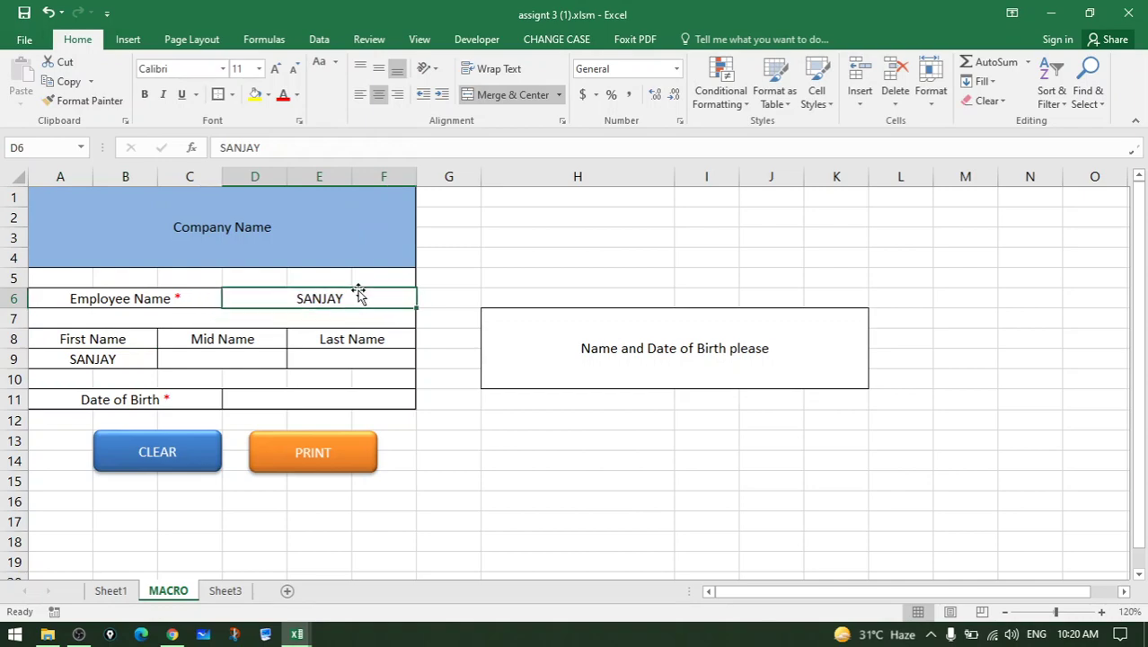
type("SANJAY")
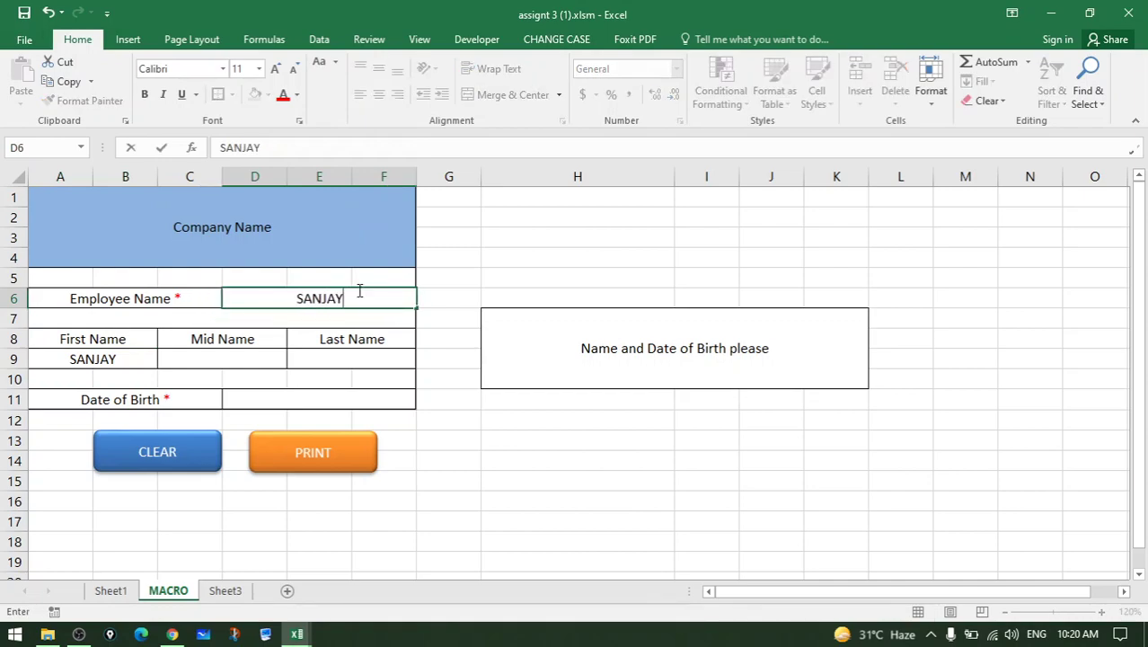
type(" K MAKW")
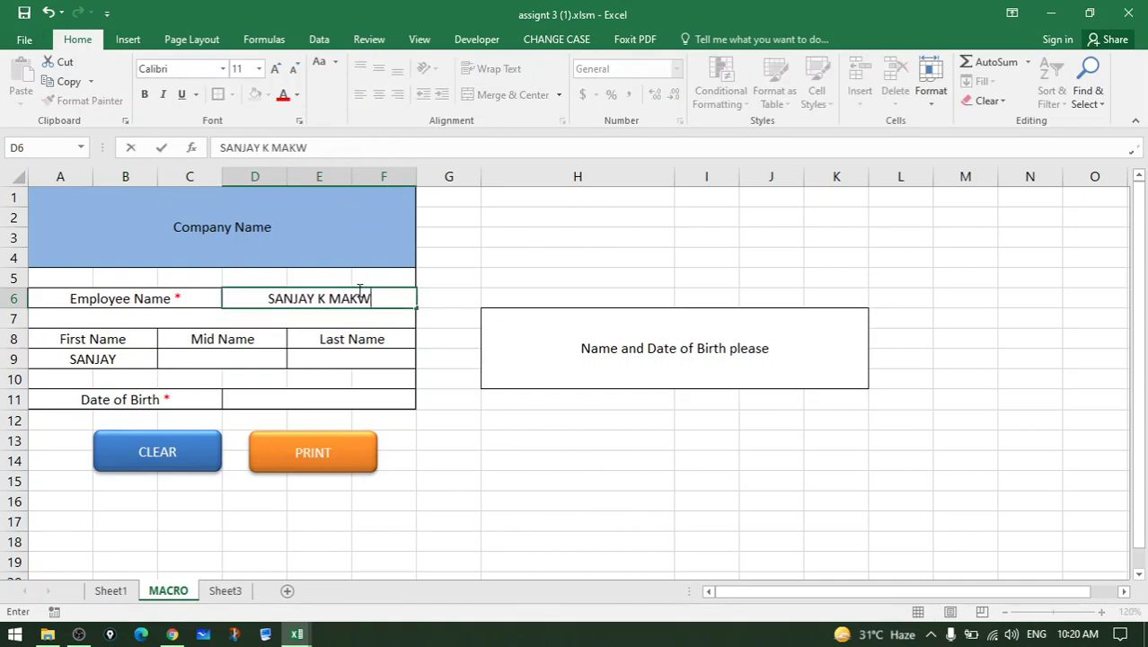
type("NA")
key("Return")
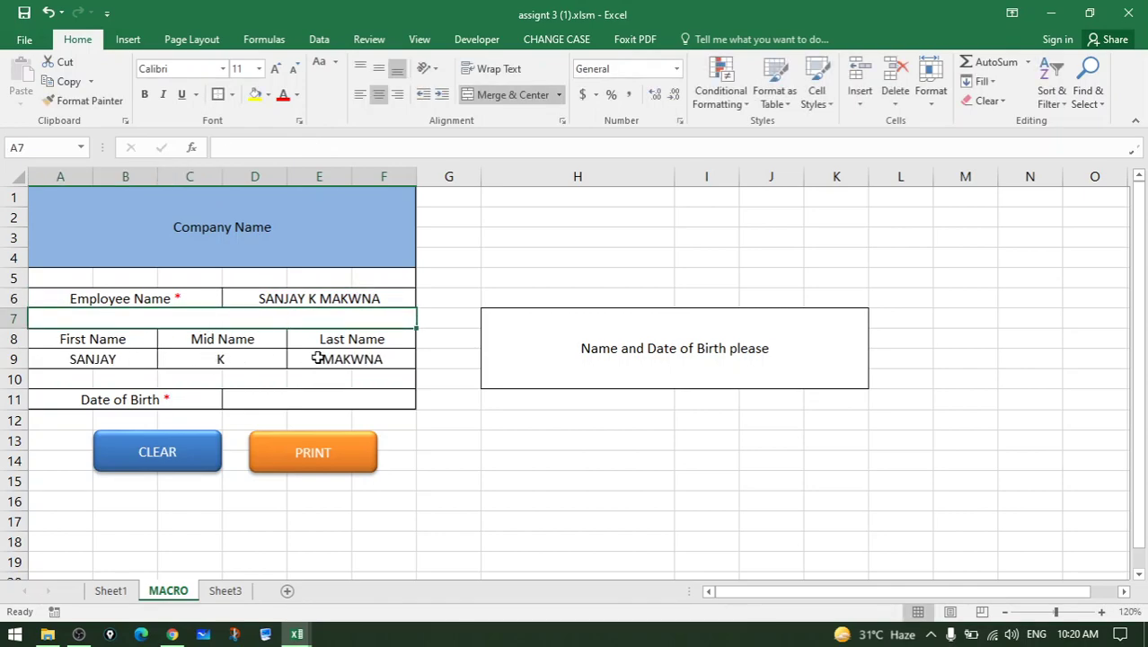
Enter the date of birth 20-03-2000 so the age is calculated
left_click(285, 397)
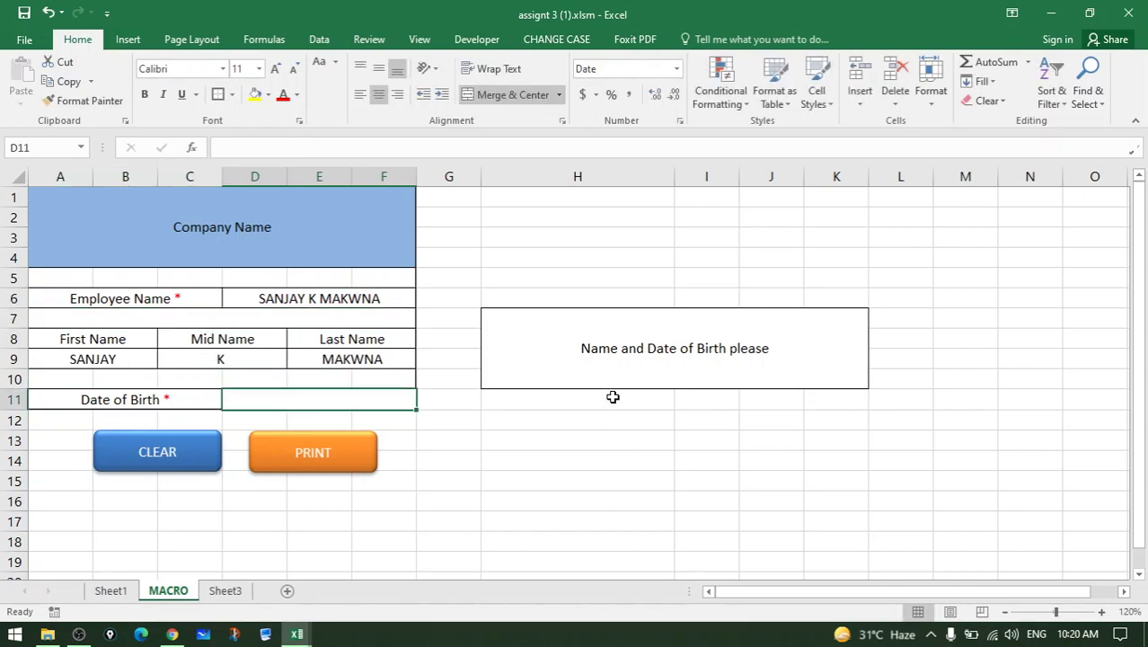
type("20-03")
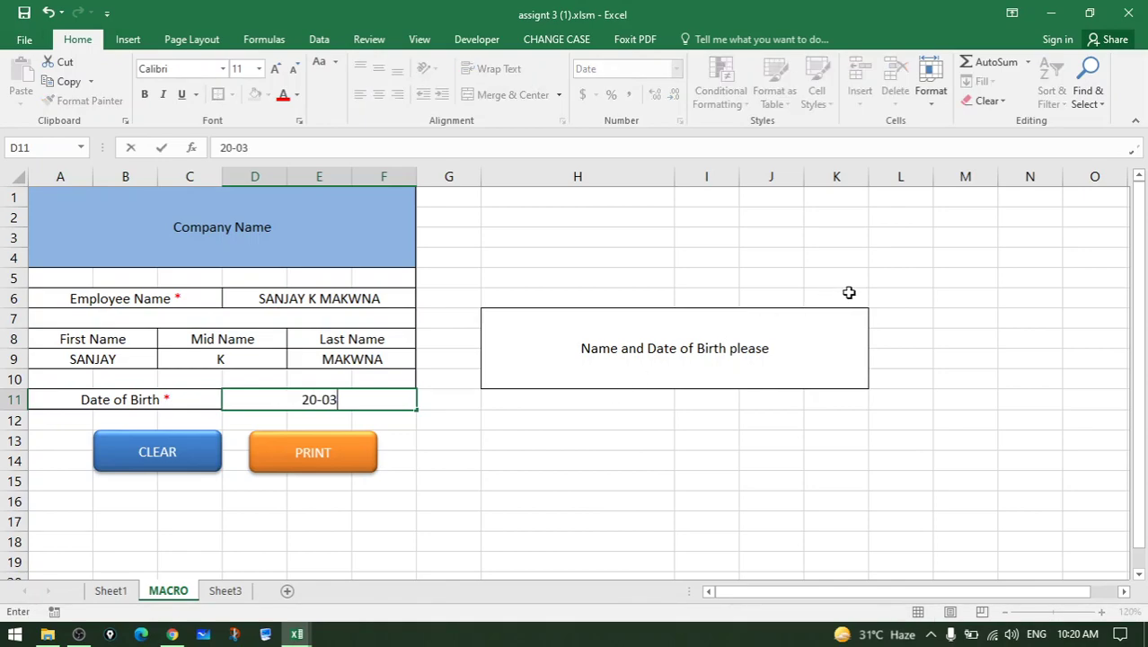
type("-20")
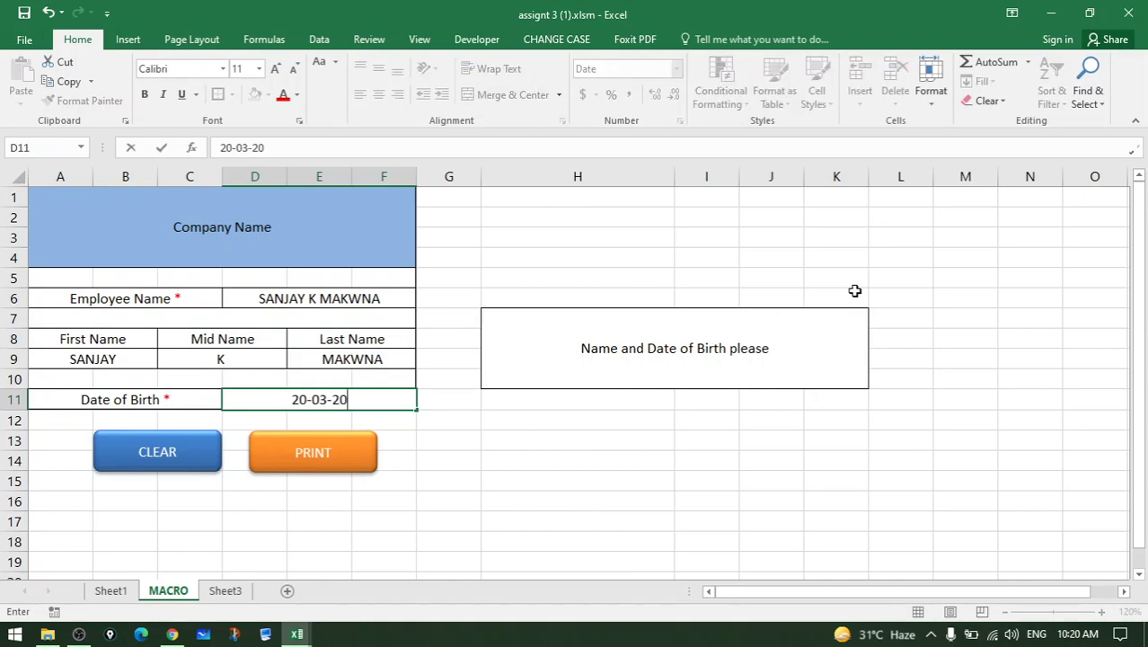
type("00")
key("Return")
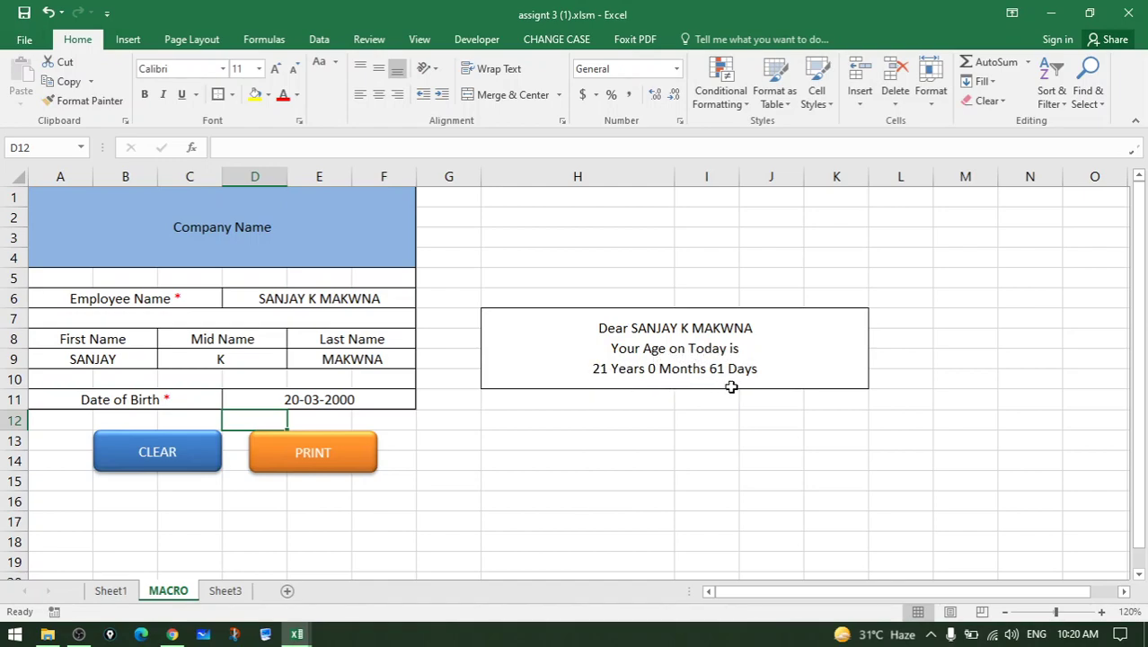
Start printing the filled form, then cancel saving the PDF print output
left_click(330, 460)
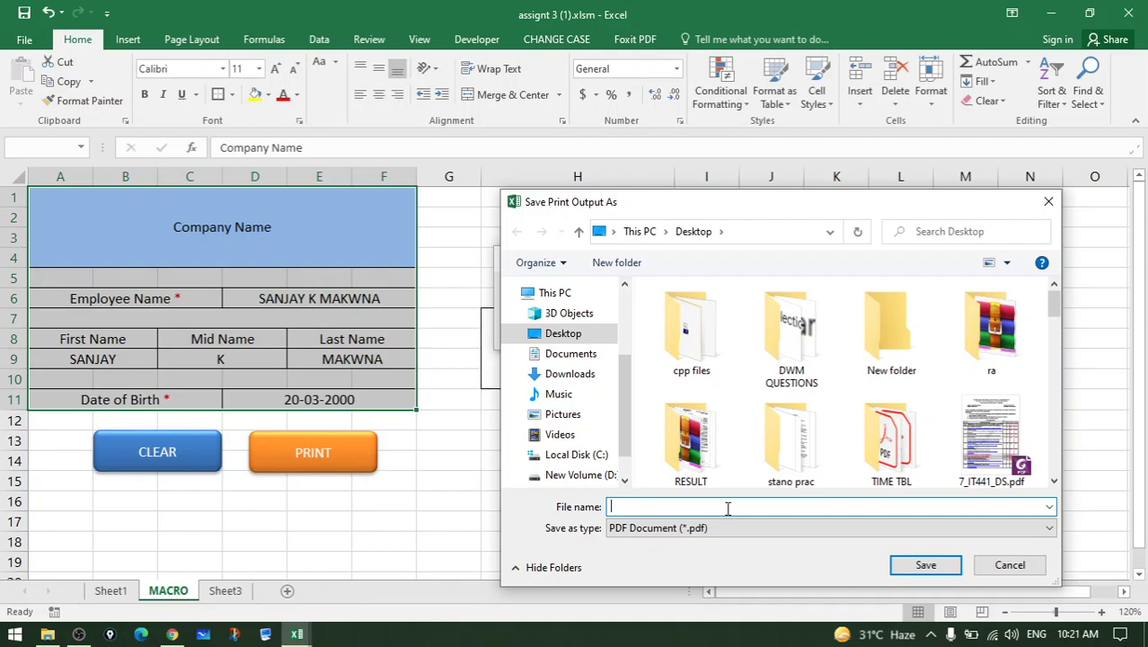
left_click(1008, 565)
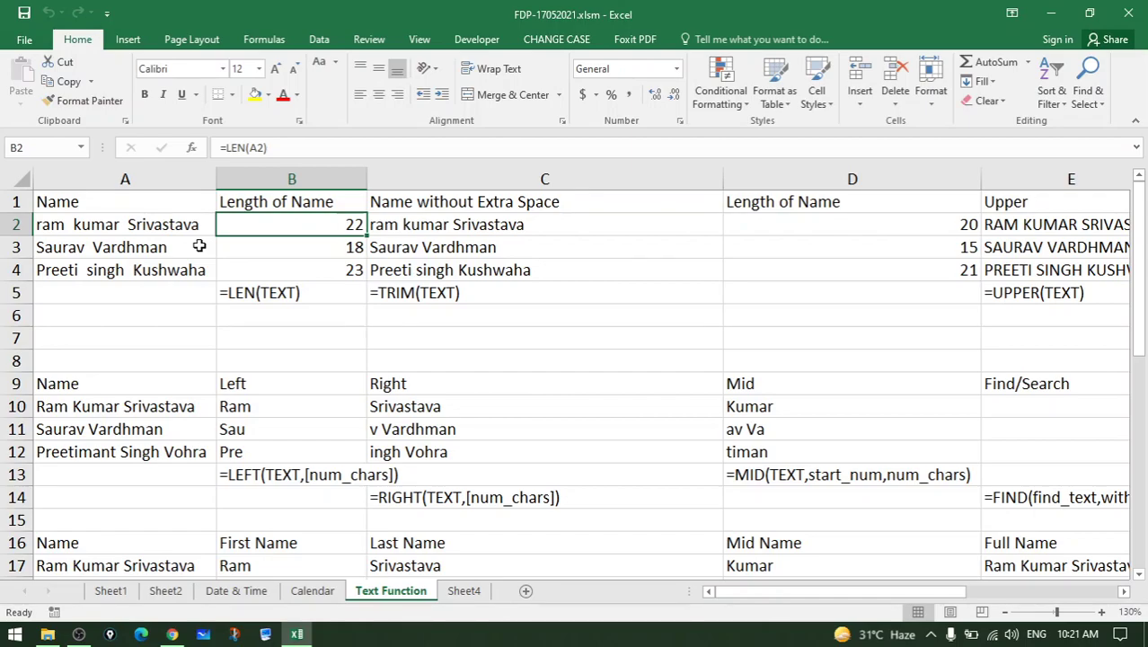
Add an extra space between the words of the name in A2
left_click(191, 227)
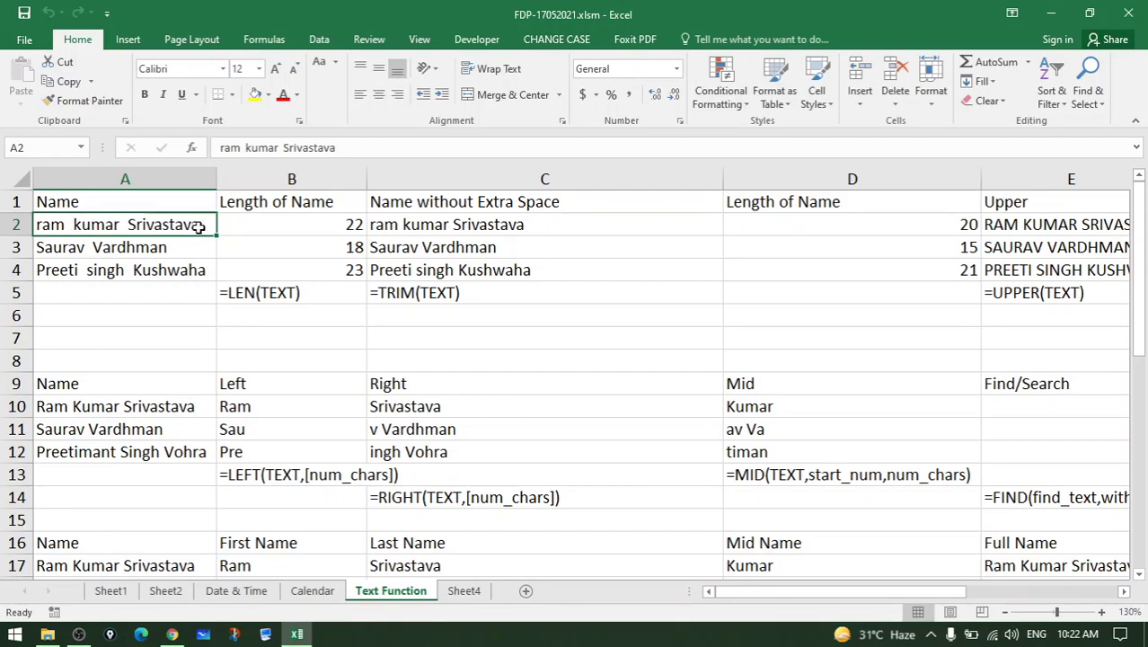
double_click(66, 228)
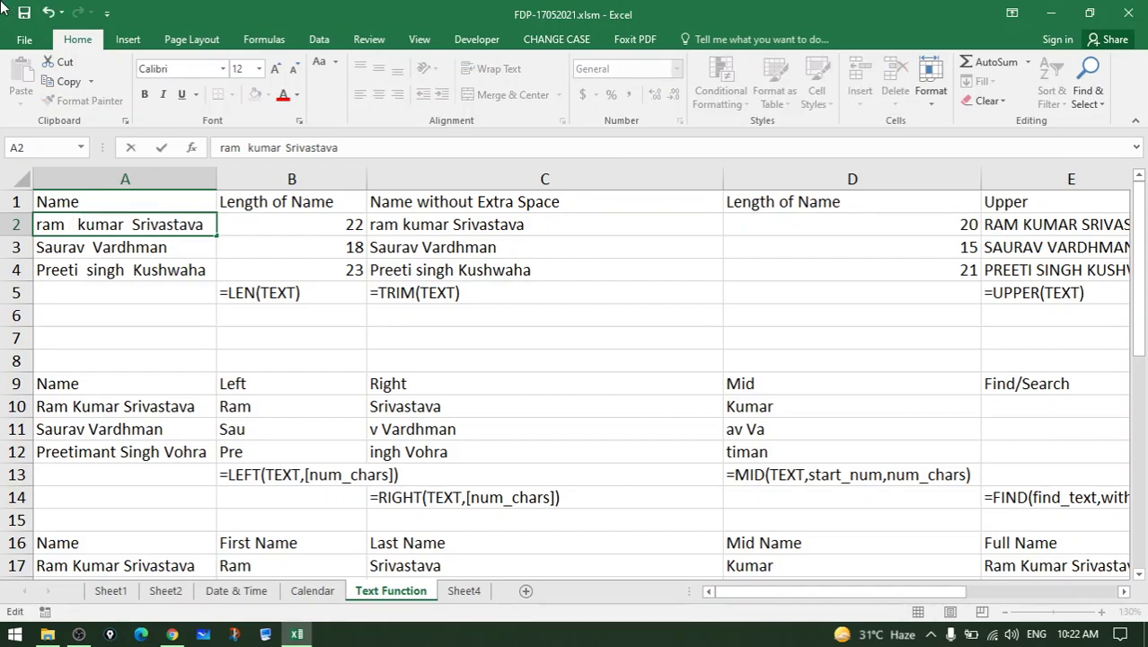
key("Return")
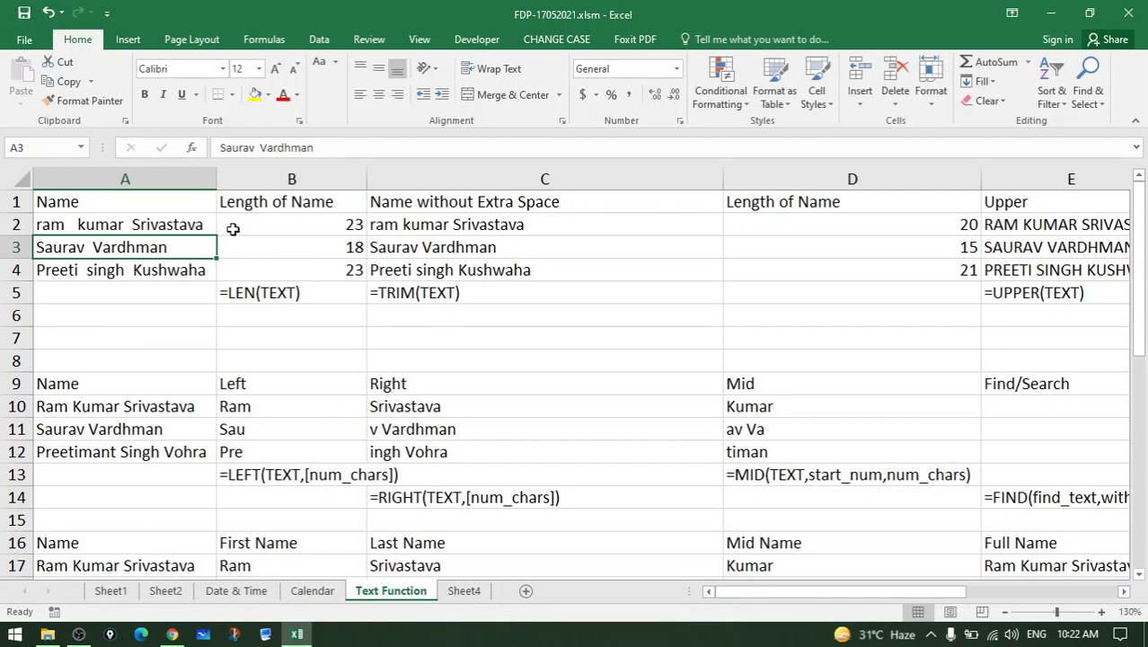
Re-point B2's =LEN(A2) formula at A2 so it counts 23 characters
left_click(256, 221)
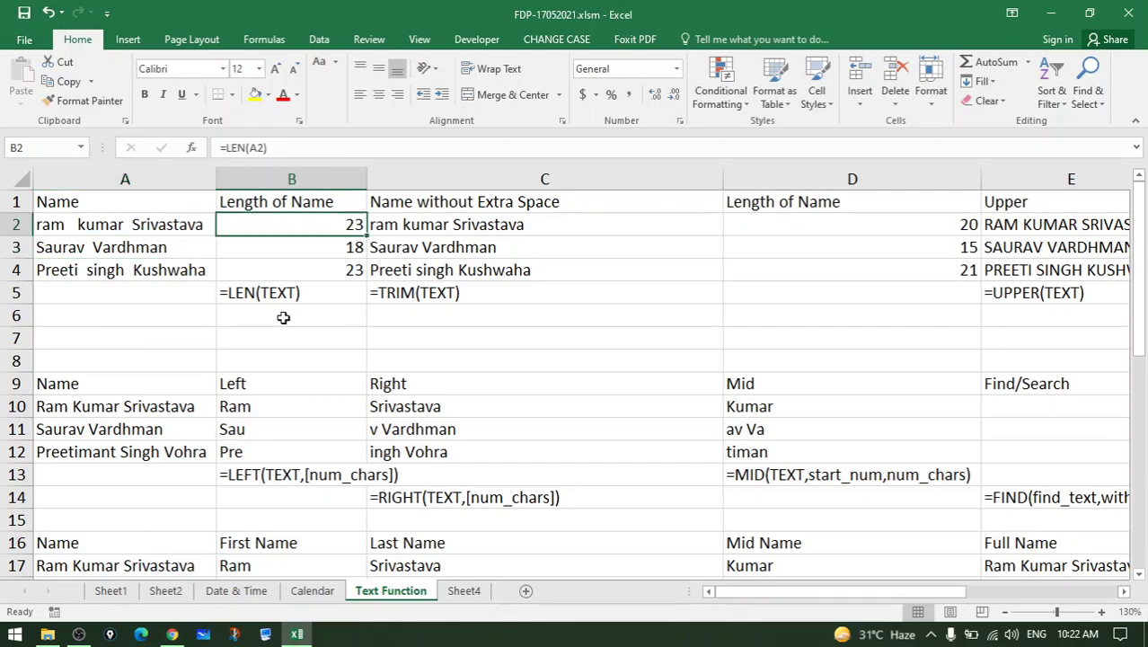
double_click(287, 224)
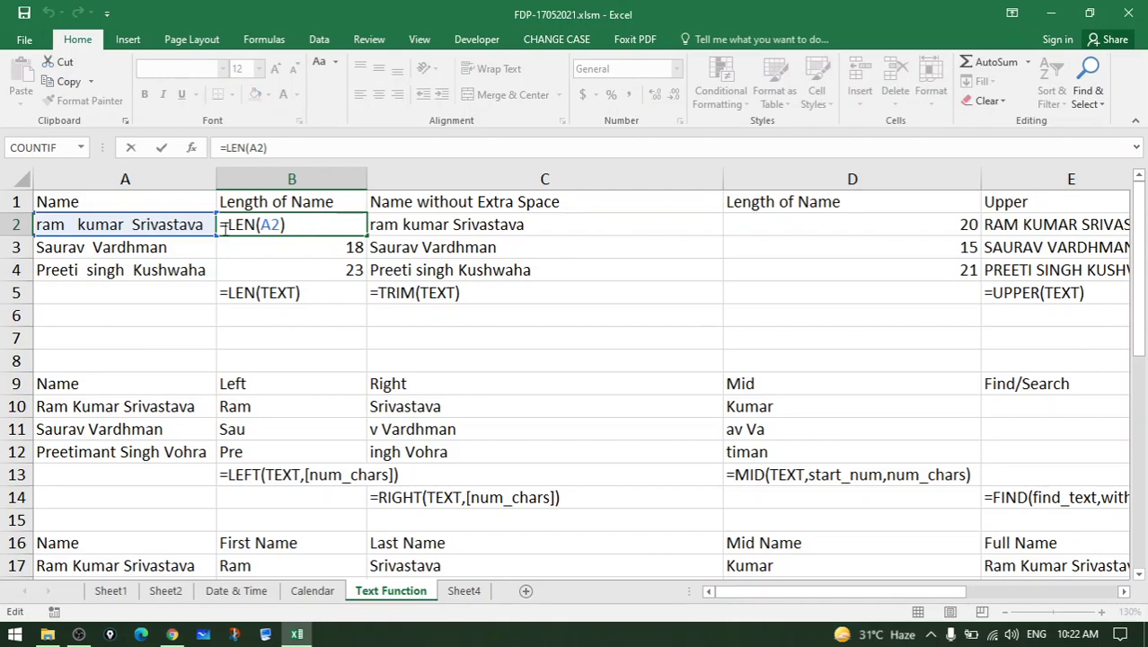
double_click(266, 224)
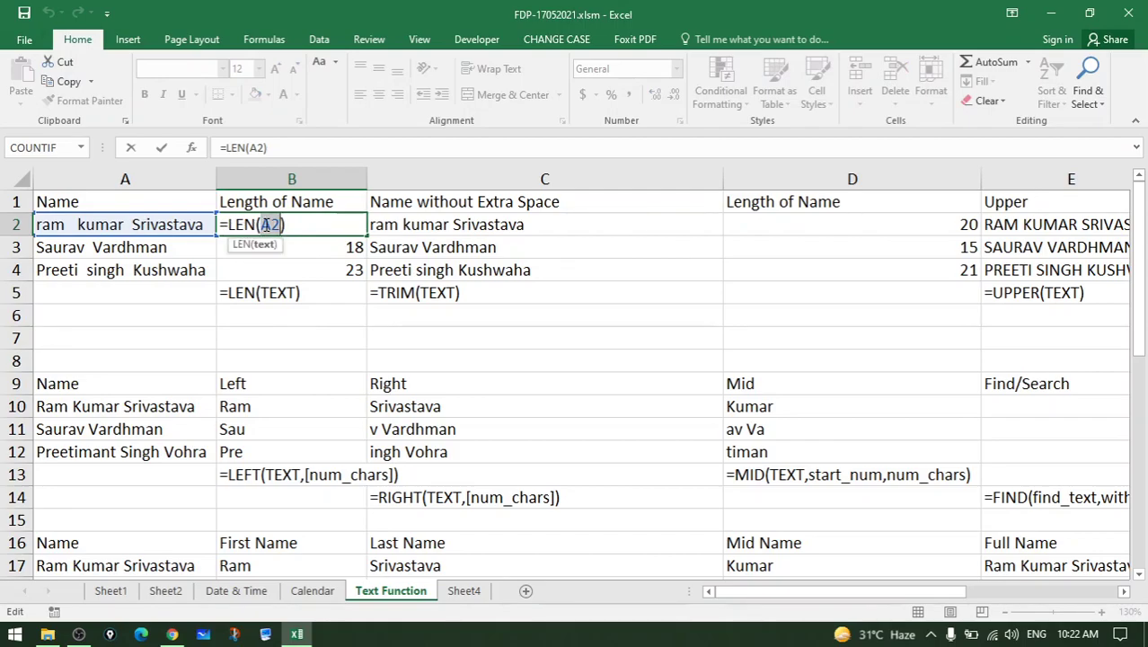
left_click(120, 225)
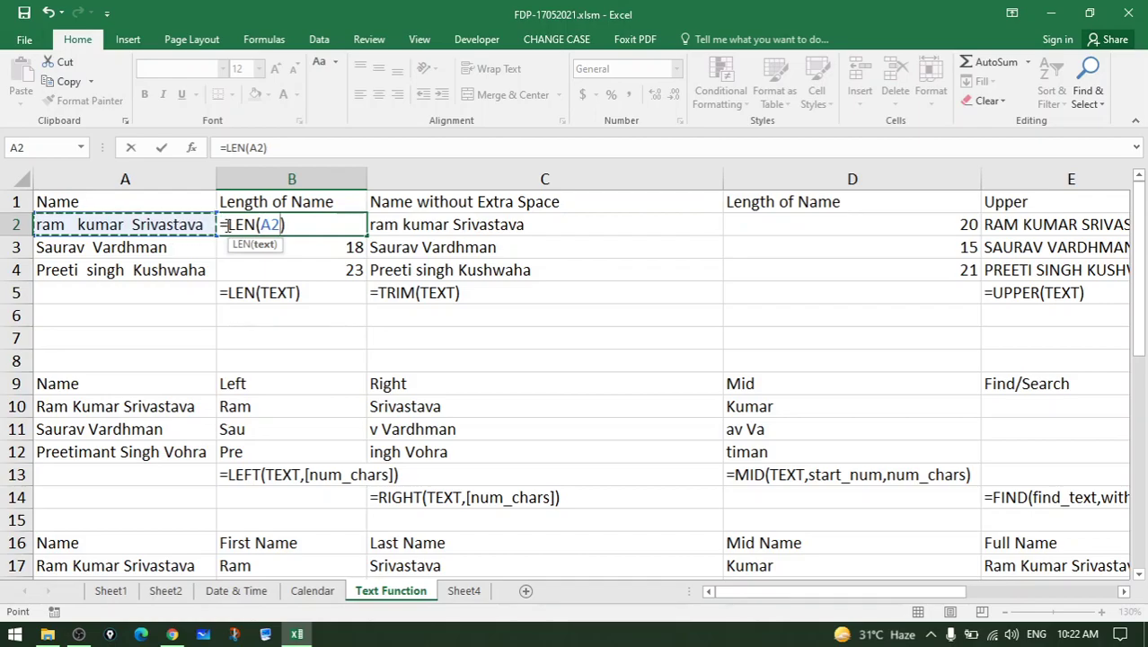
key("Return")
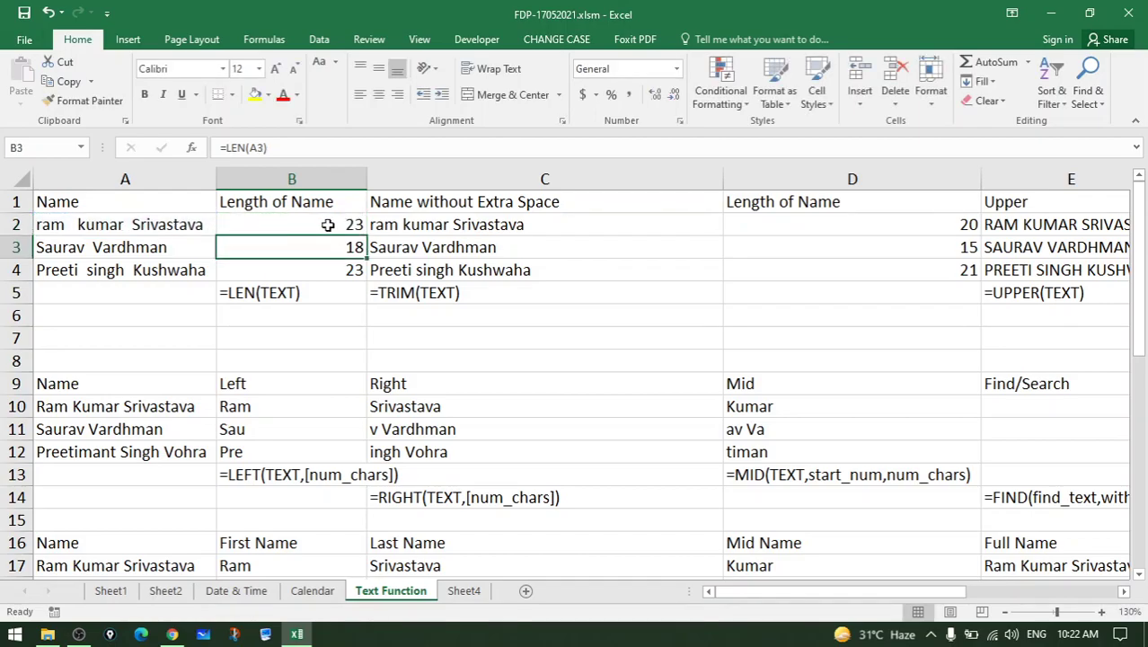
left_click(327, 225)
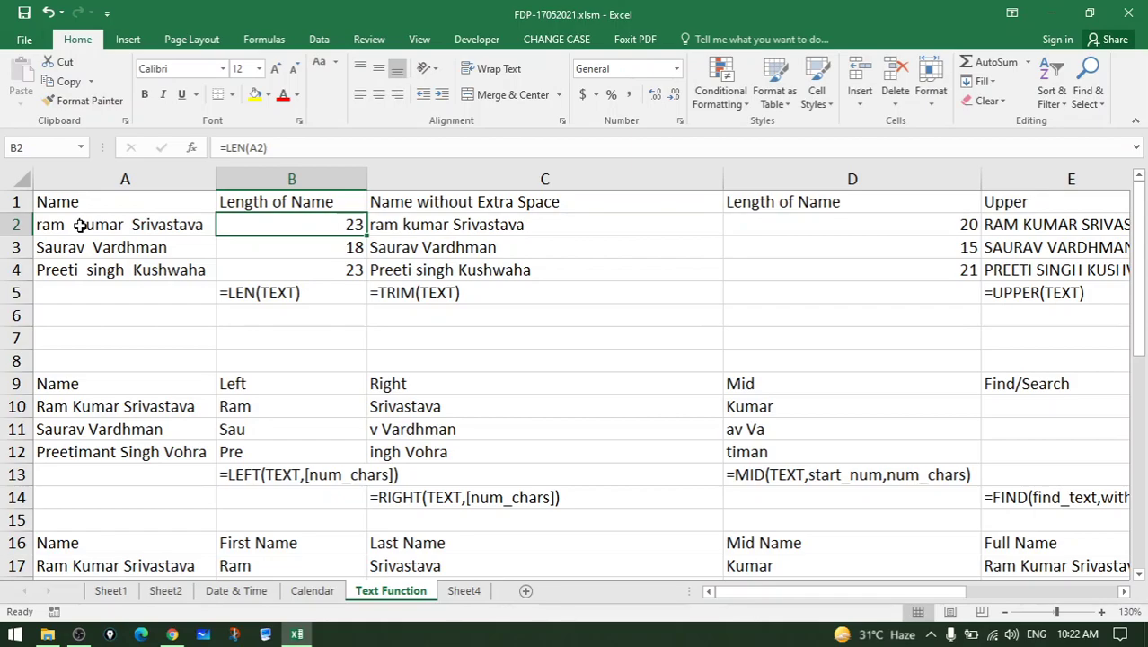
Re-point C2's =TRIM(A2) formula at A2 so the name shows without extra spaces
left_click(425, 235)
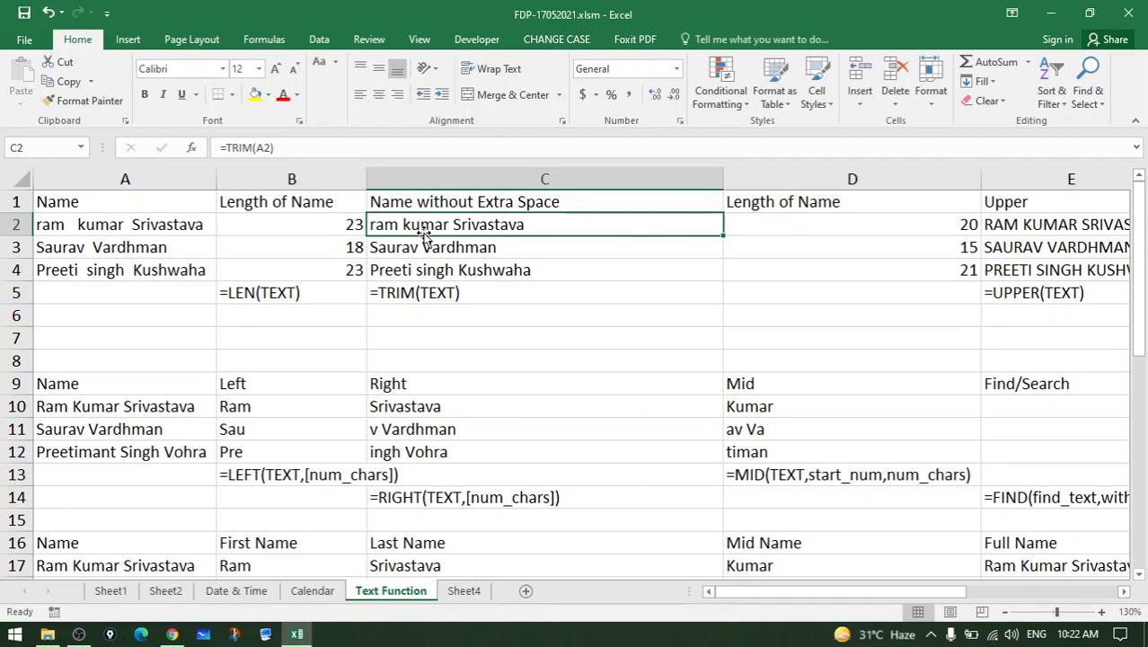
double_click(430, 224)
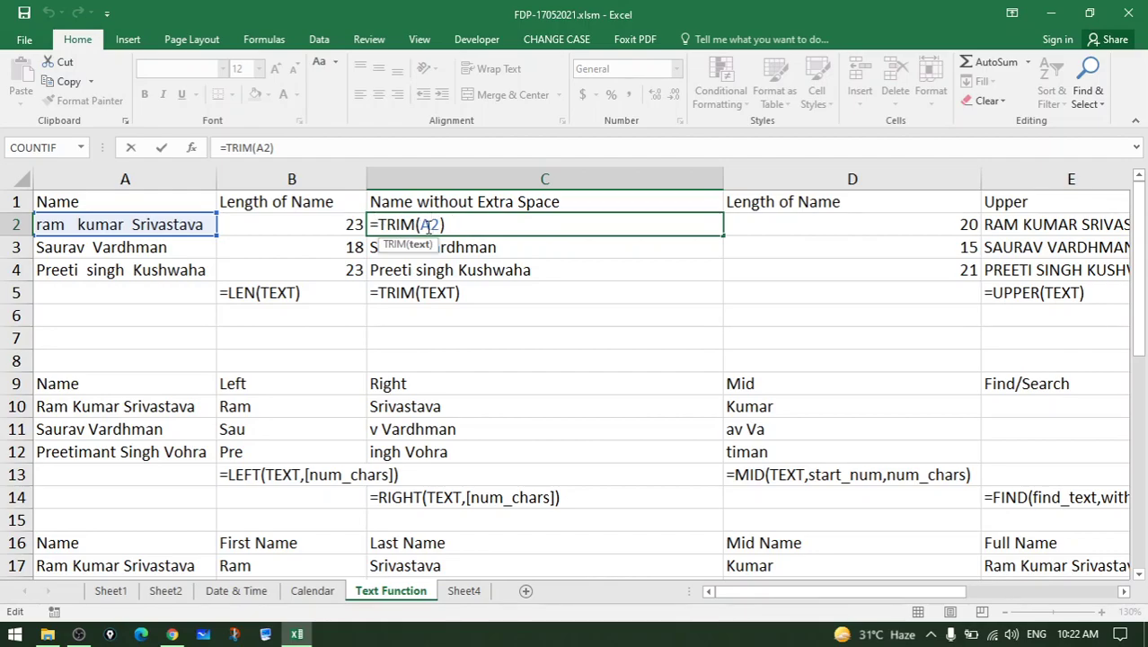
double_click(428, 225)
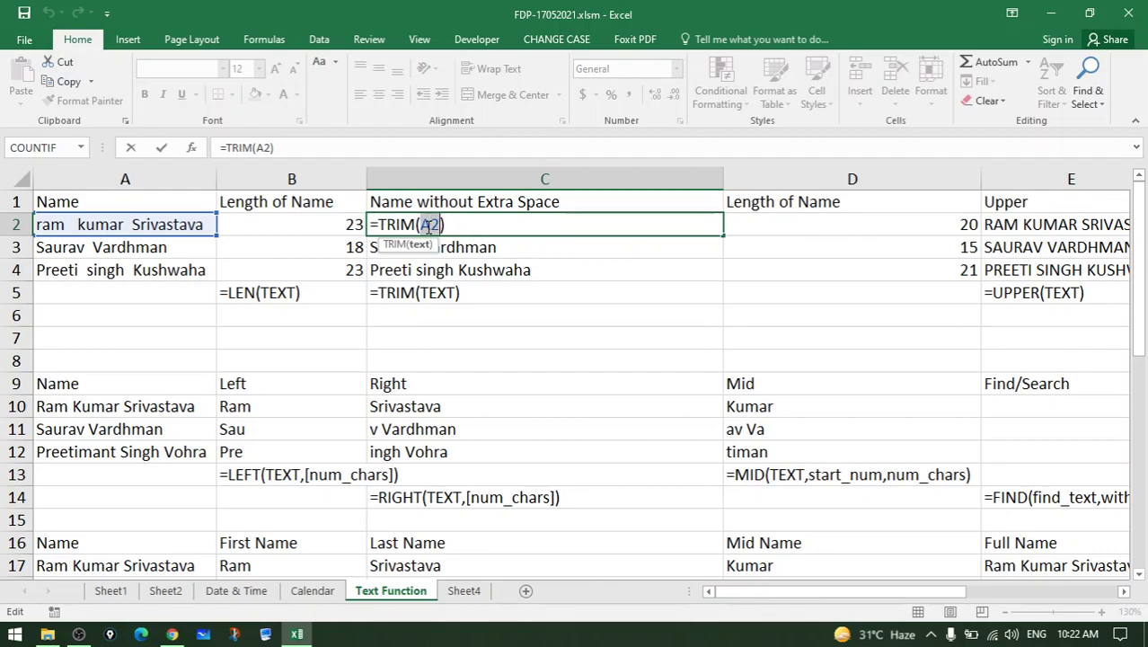
left_click(142, 224)
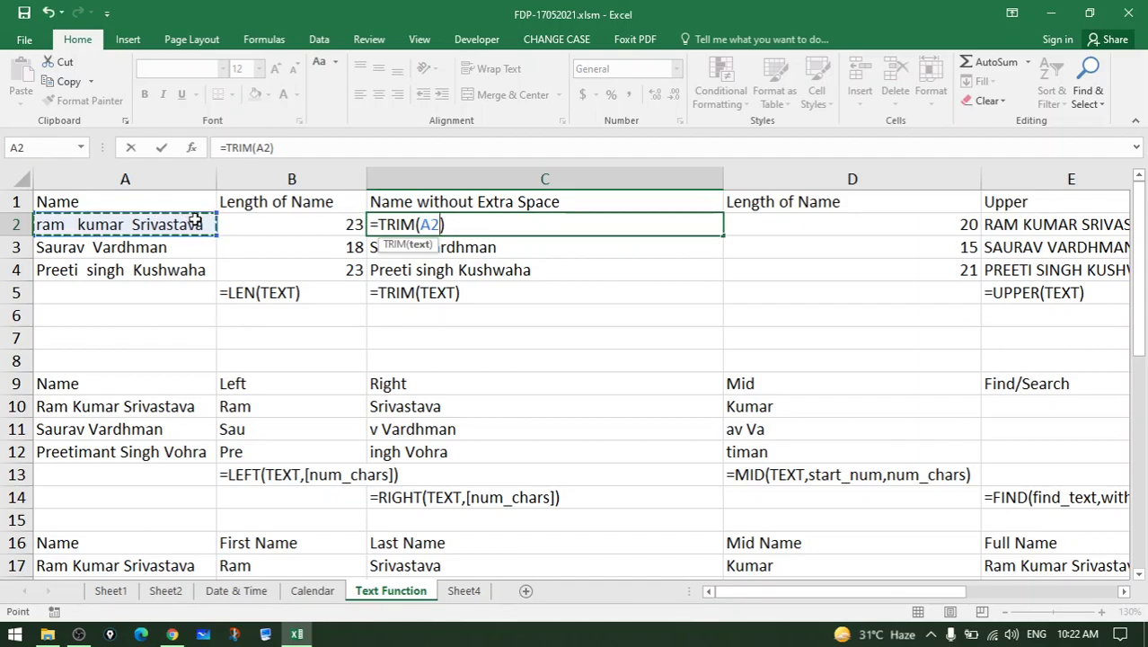
key("Return")
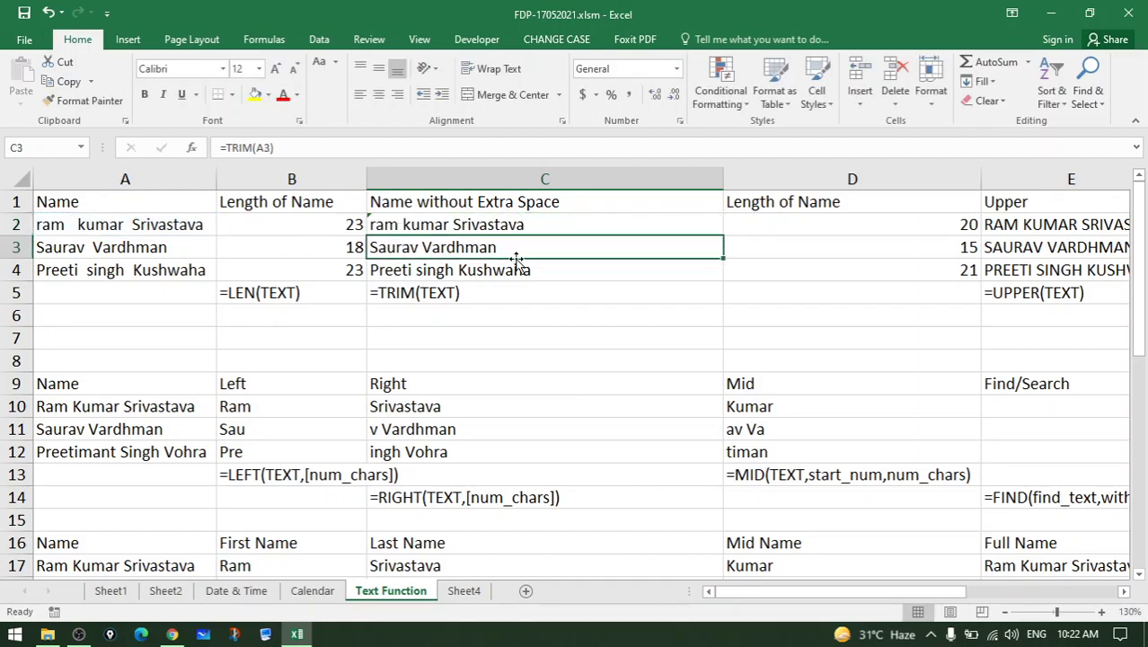
left_click(581, 229)
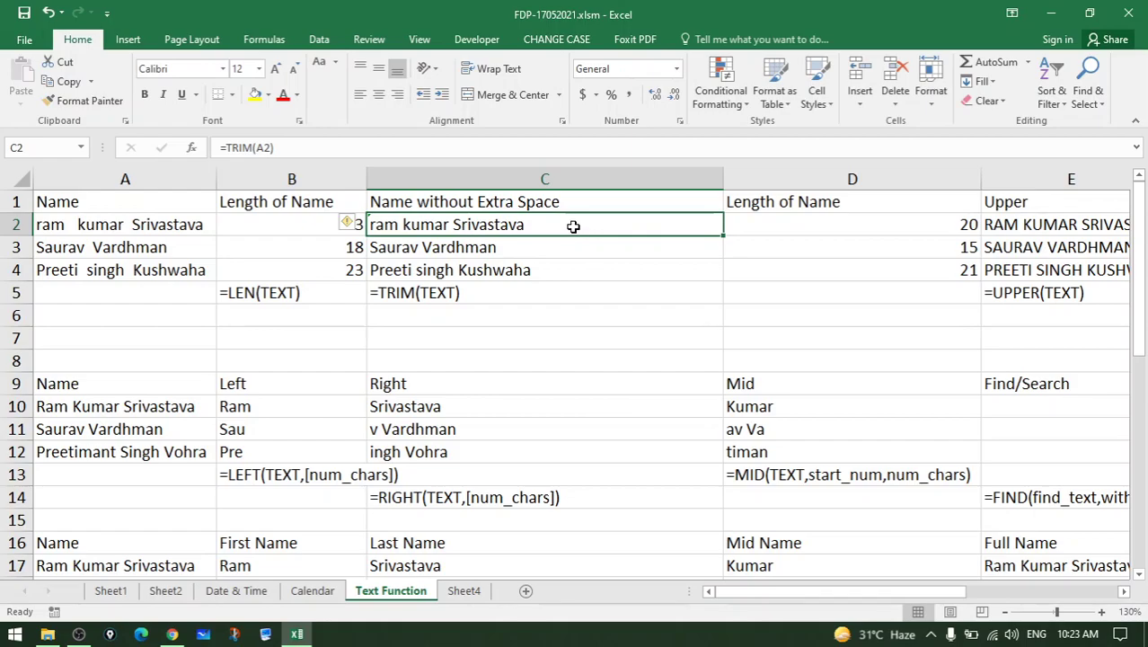
Ignore the inconsistent-formula error warning on B2's length formula
left_click(360, 224)
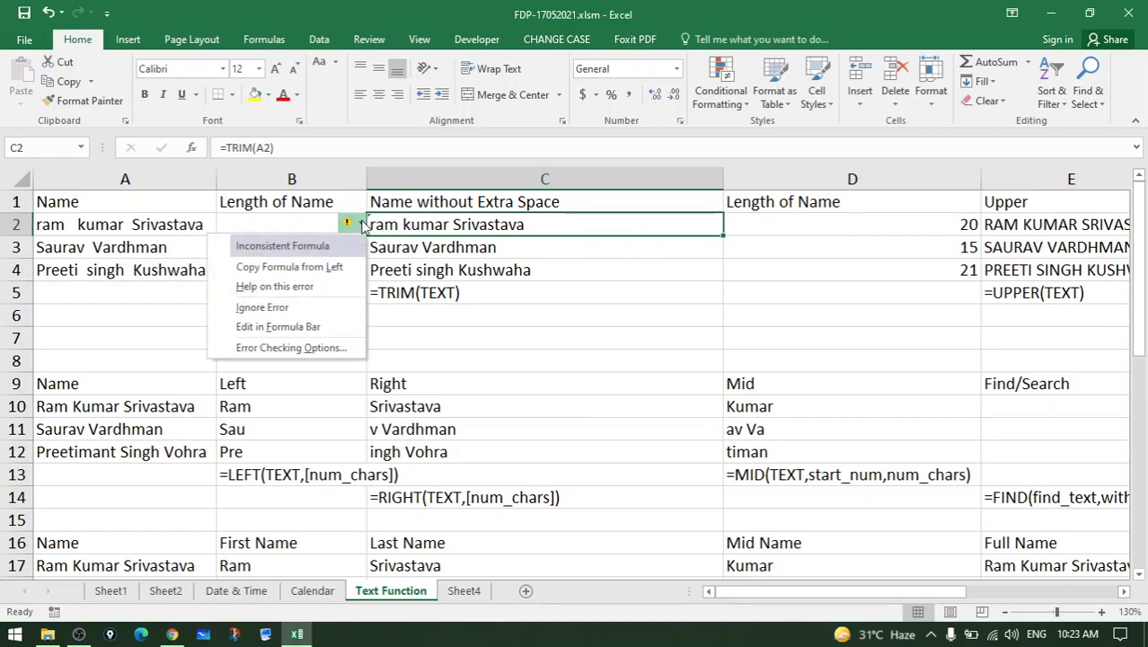
left_click(325, 306)
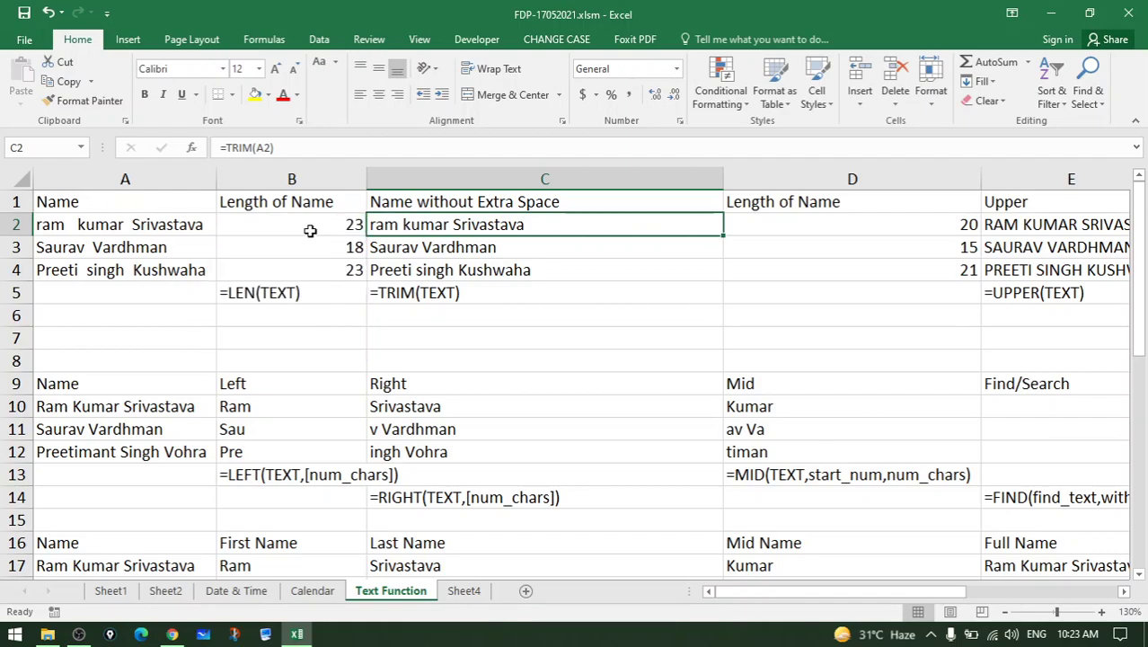
left_click(305, 226)
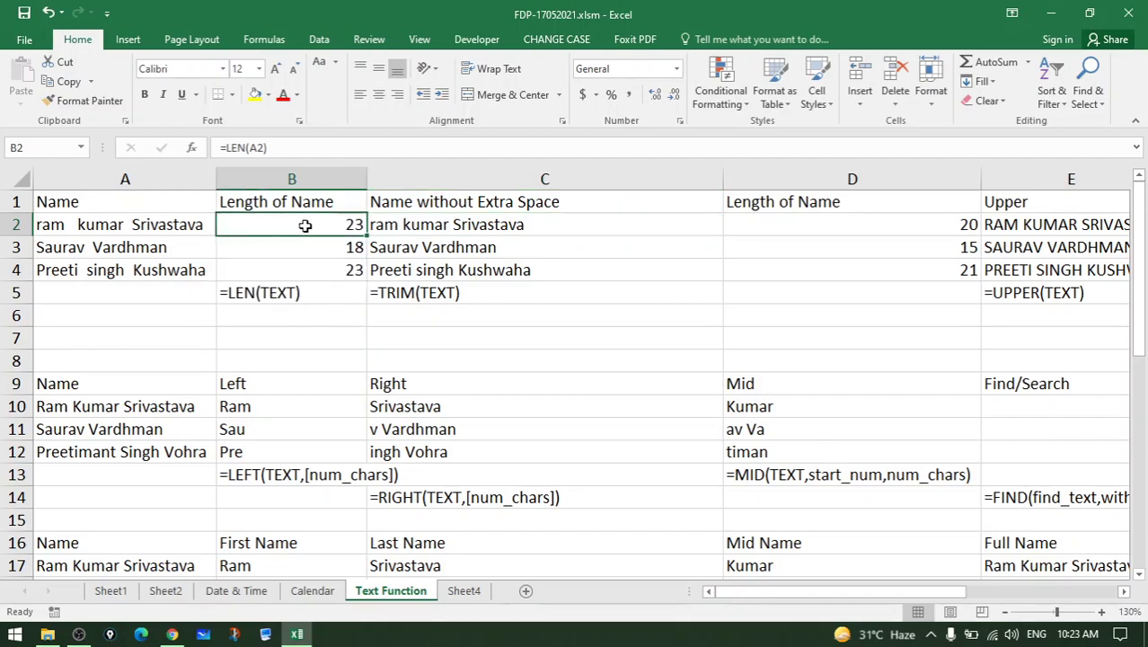
left_click(765, 223)
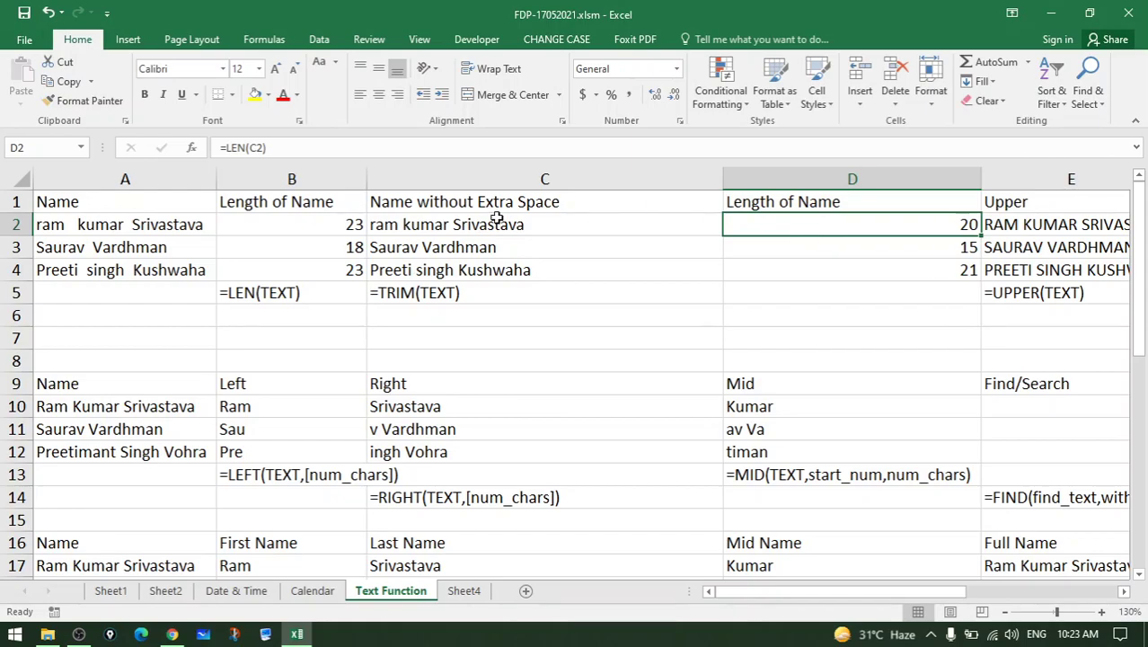
double_click(826, 229)
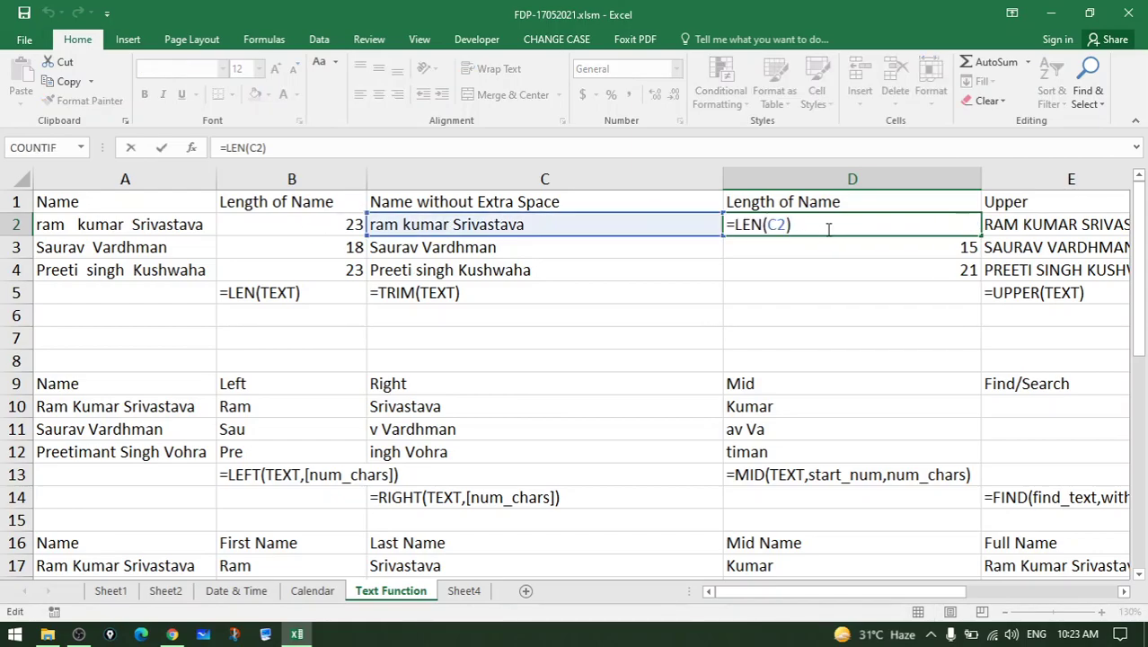
key("Return")
left_click(911, 221)
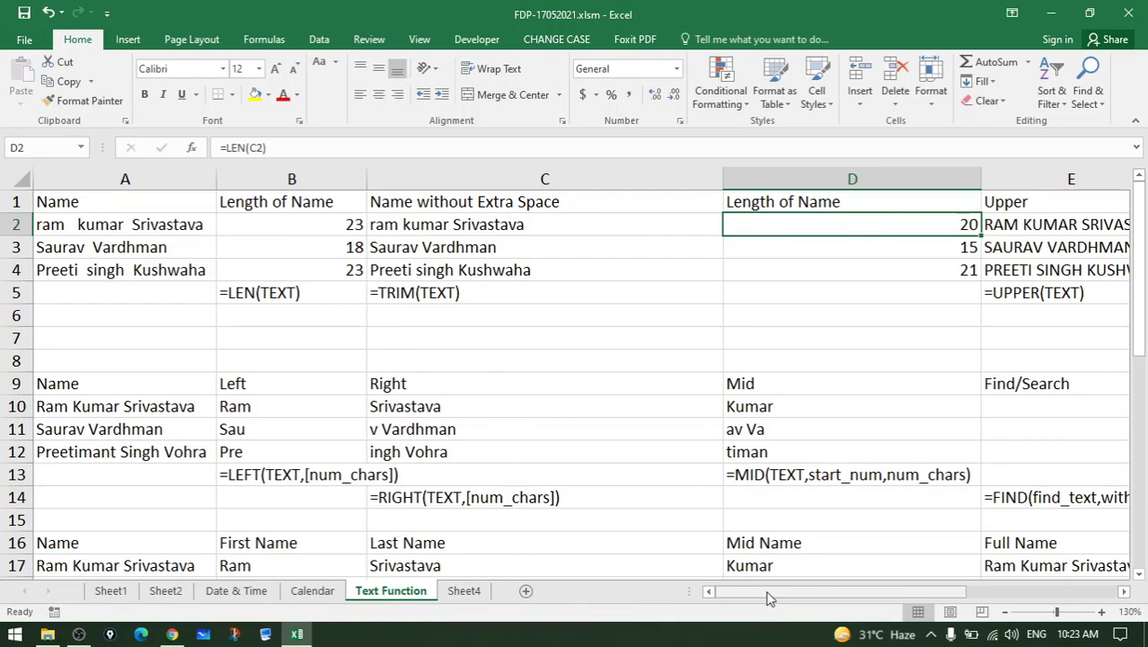
mouse_move(768, 597)
left_mouse_down()
mouse_move(854, 589)
mouse_move(856, 577)
left_mouse_up()
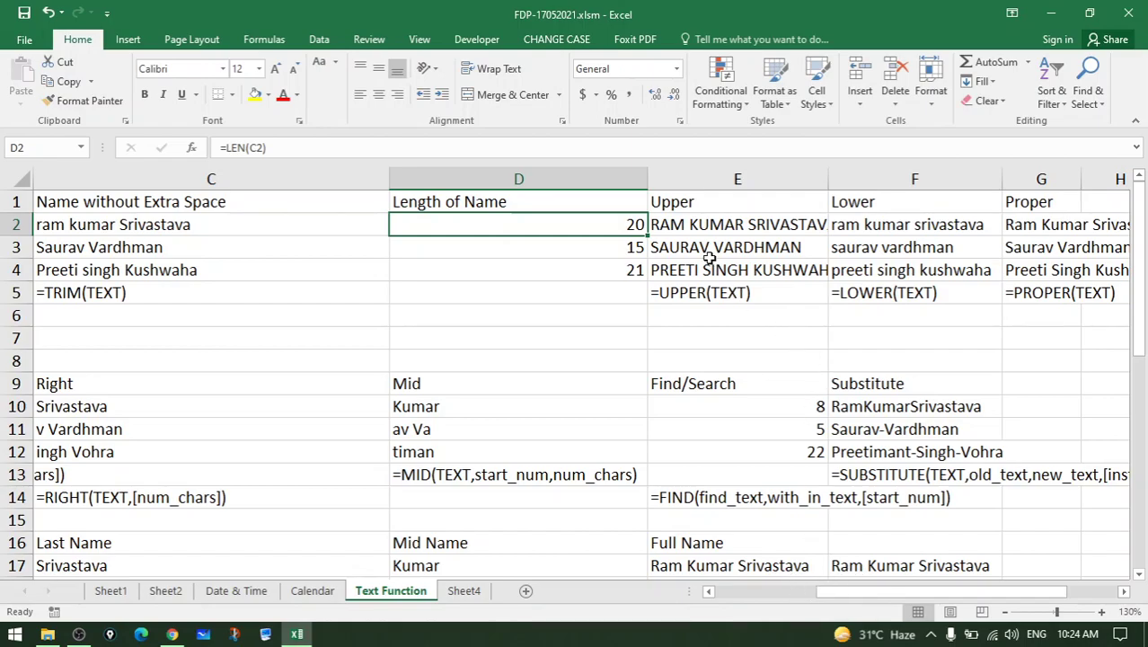
left_click(714, 226)
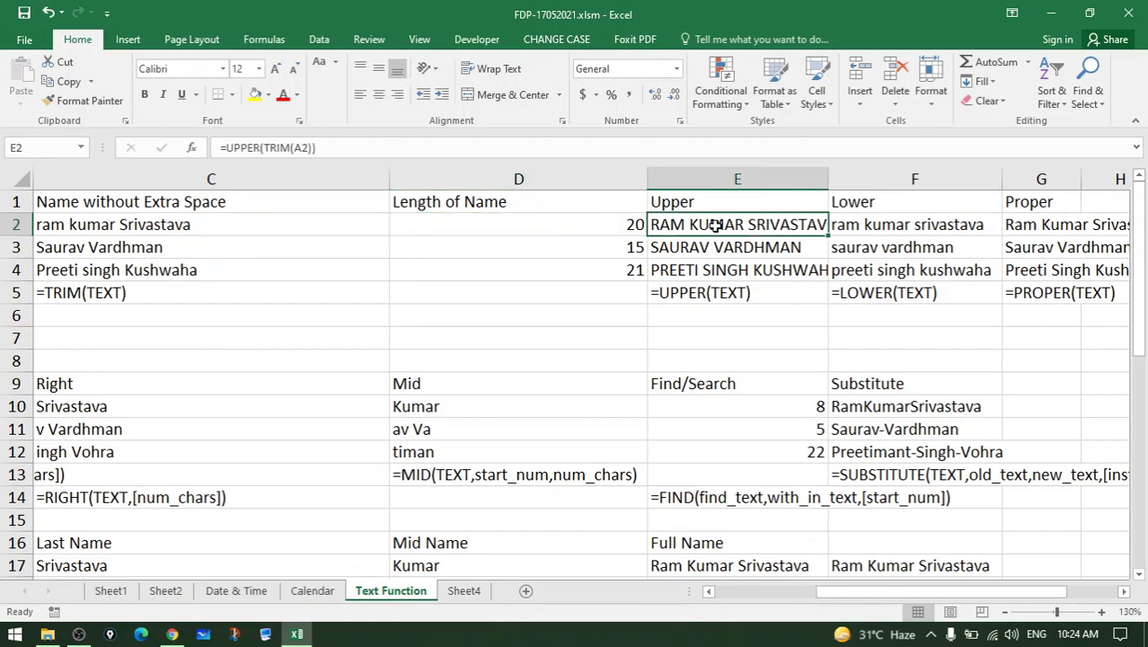
double_click(714, 225)
left_click_drag(658, 225, 707, 225)
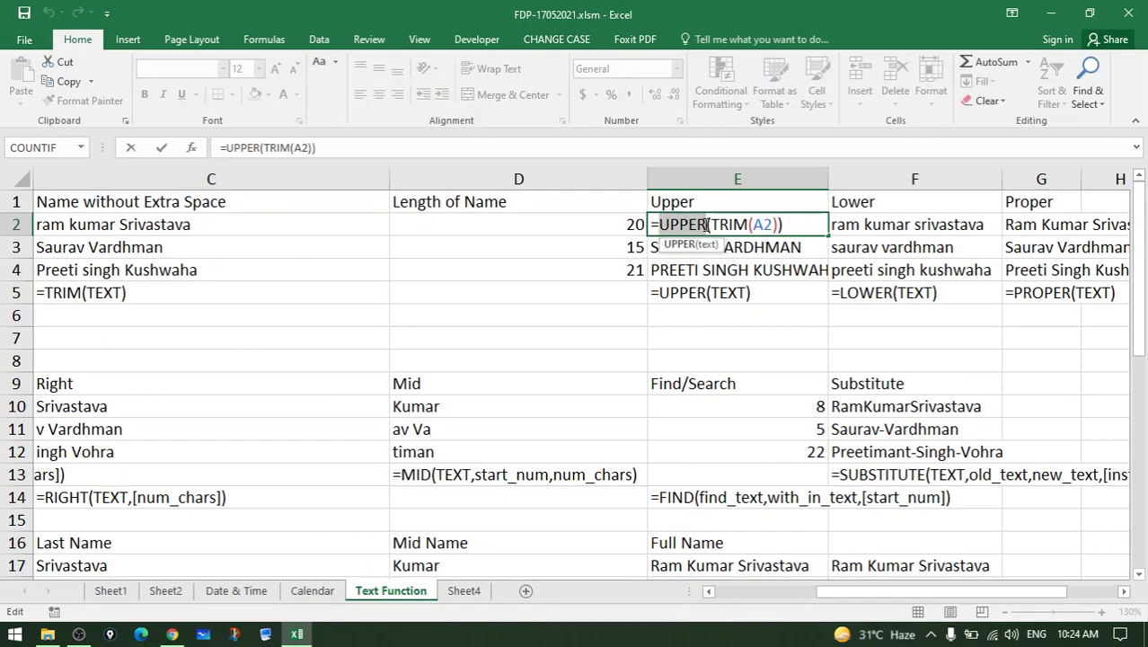
left_click_drag(710, 225, 751, 224)
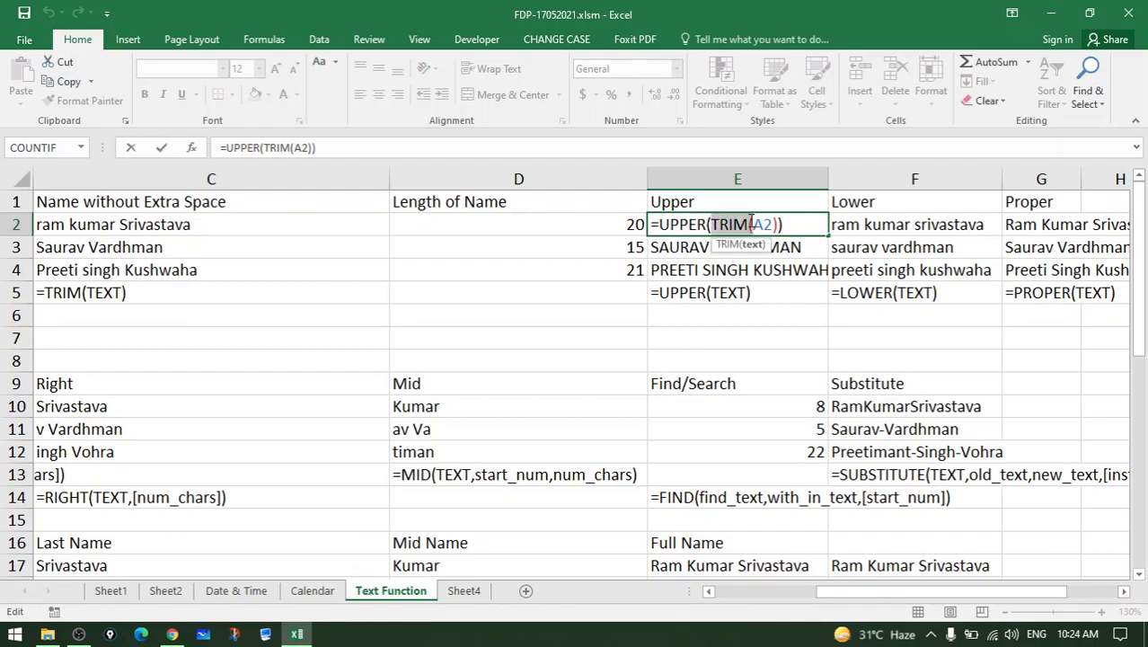
key("BackSpace")
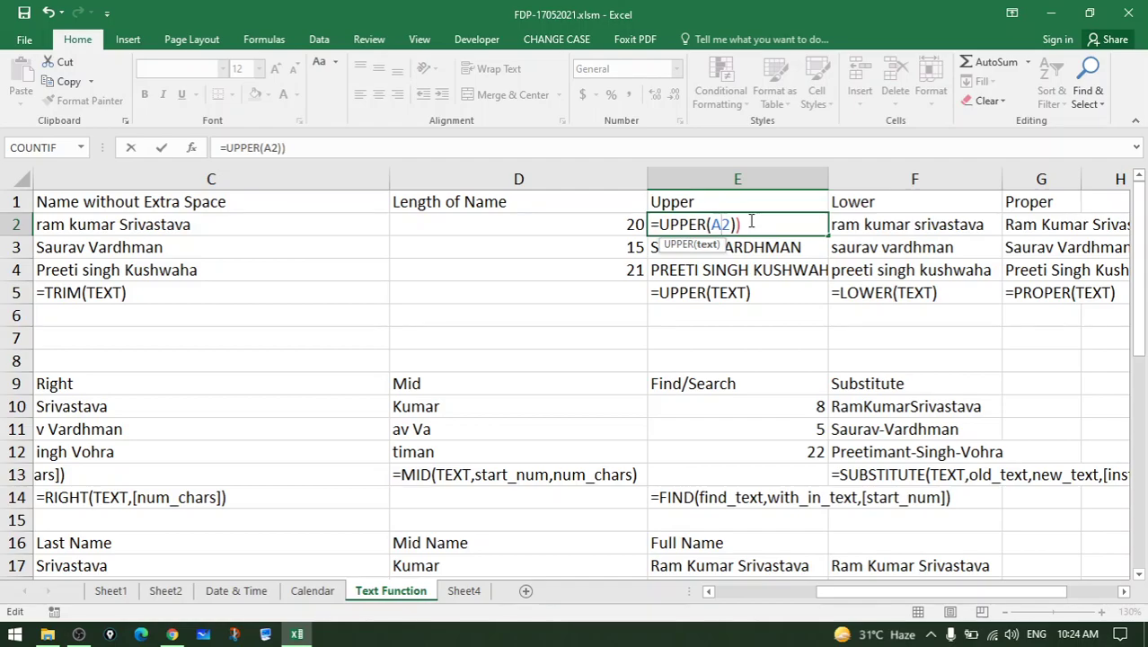
key("Delete")
key("Return")
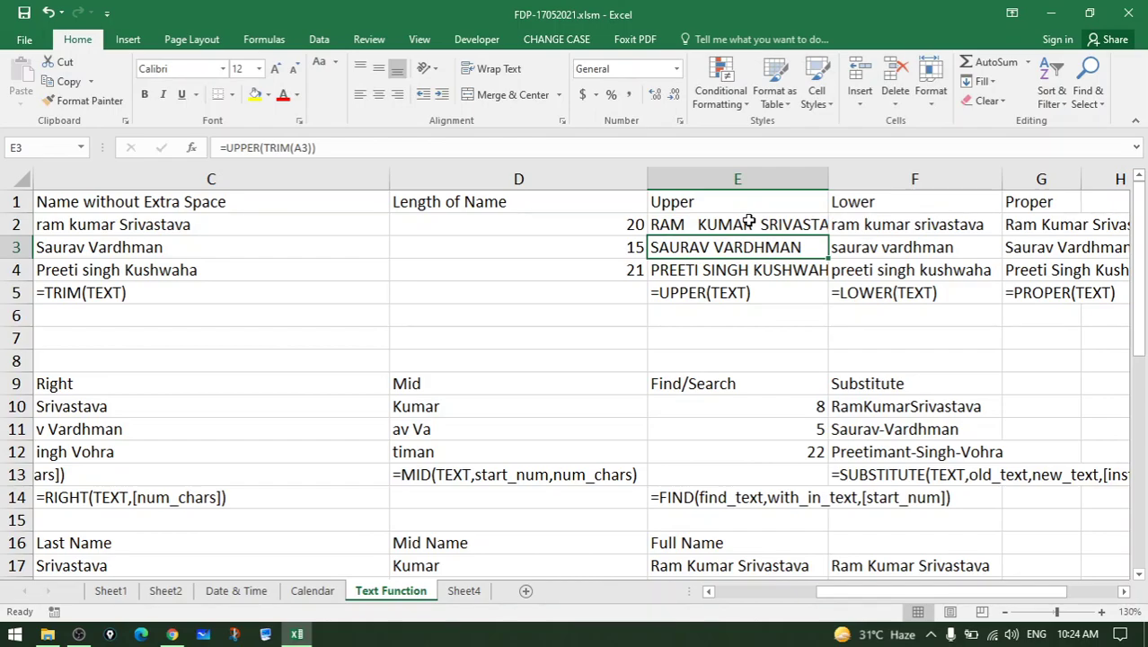
left_click(699, 225)
double_click(698, 224)
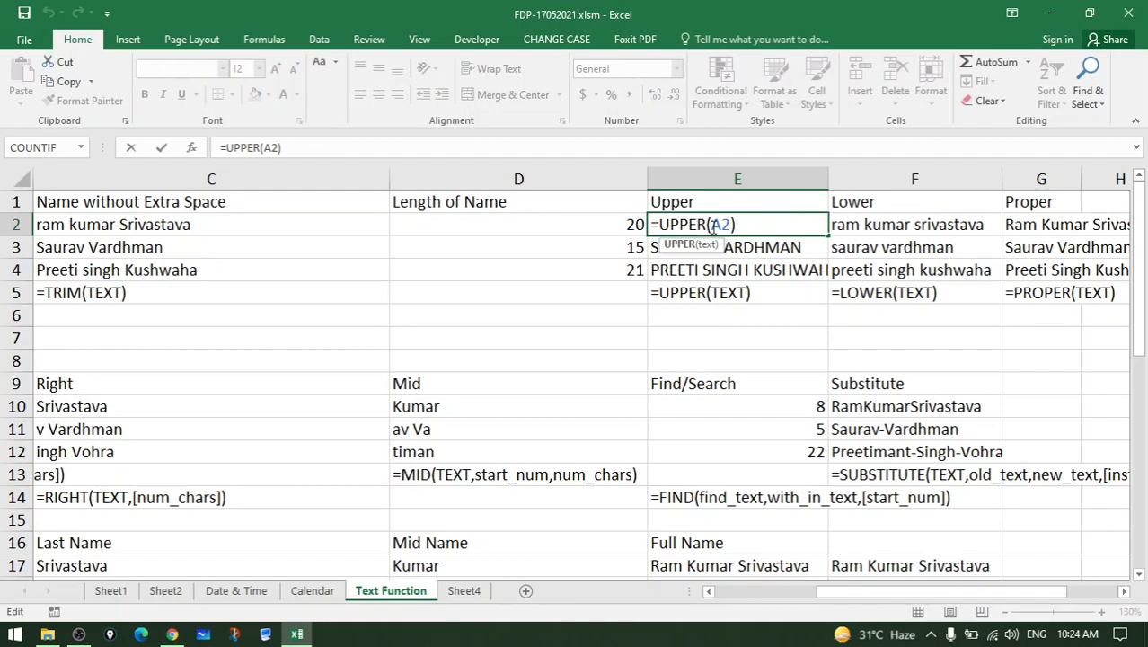
type("T")
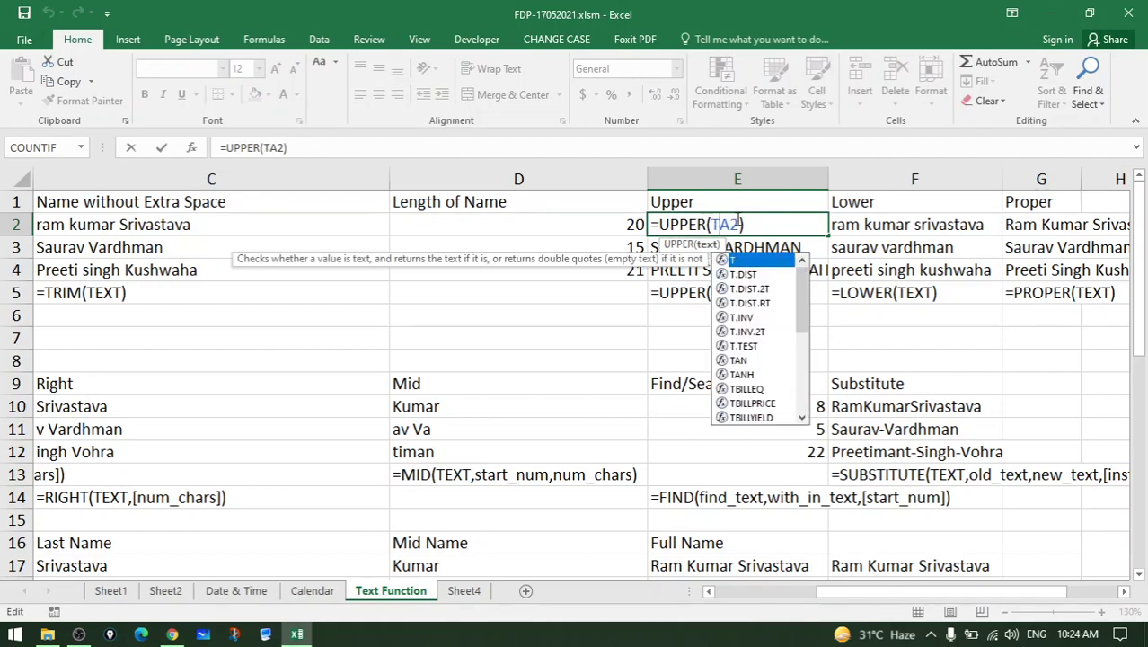
type("RIM")
type("(A3")
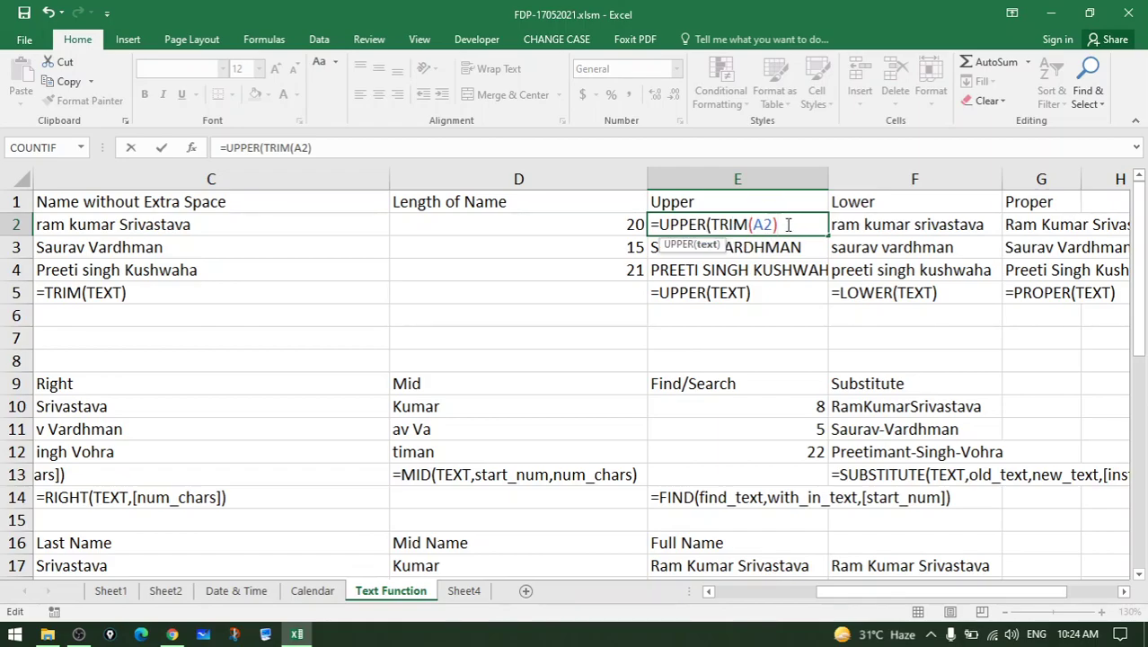
type(")")
key("Return")
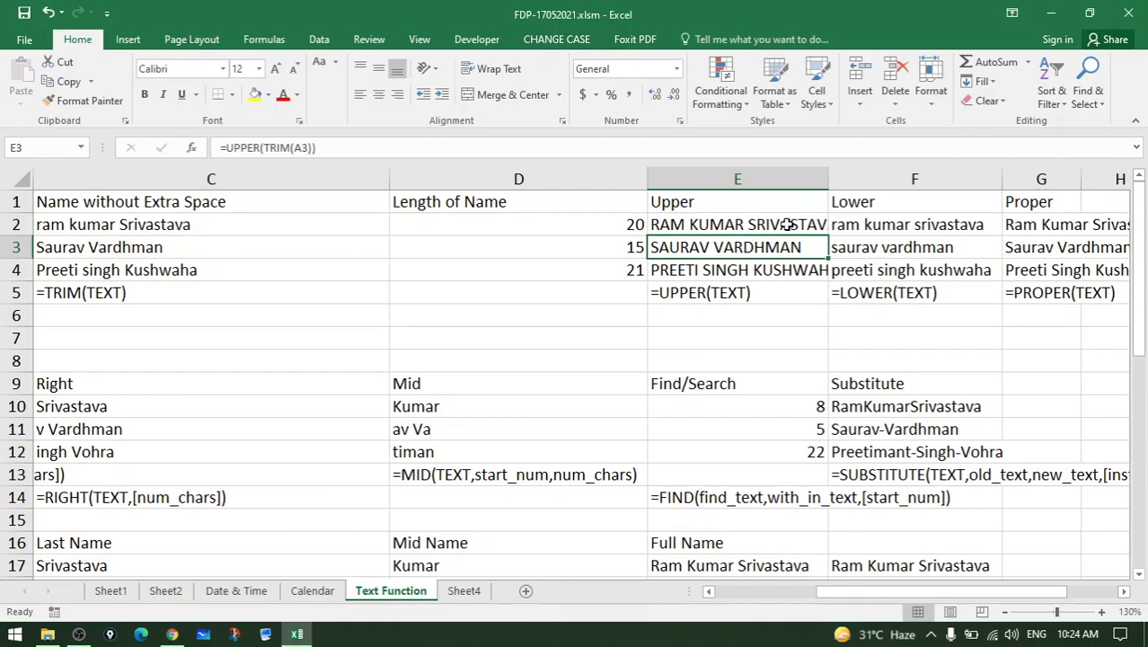
left_click(786, 224)
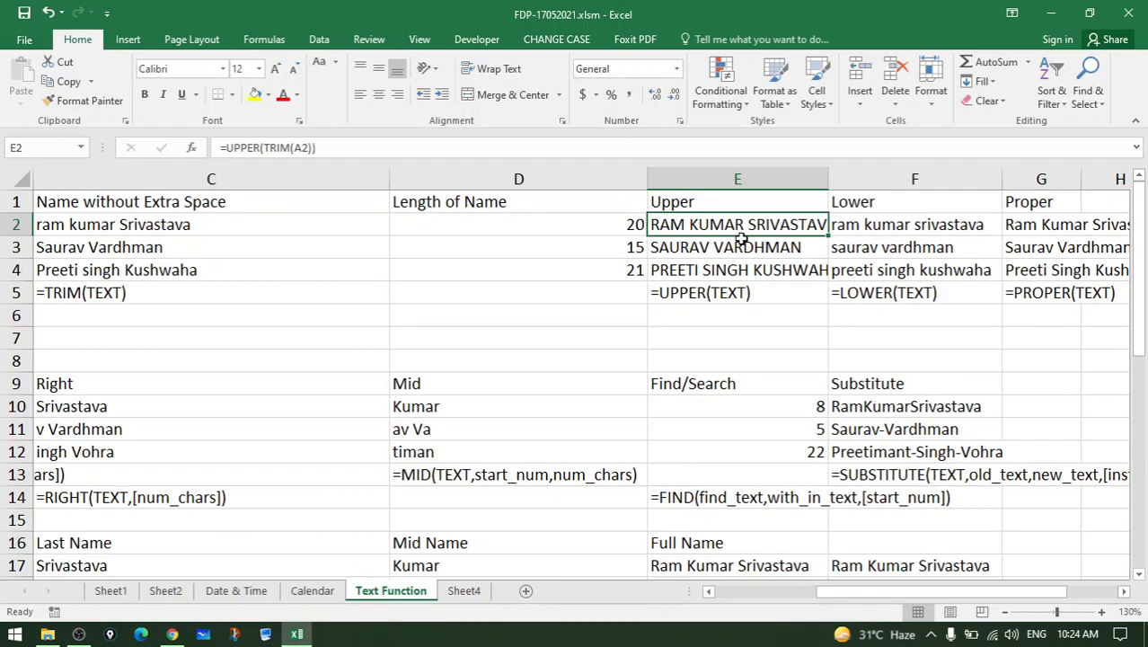
left_click_drag(830, 594, 841, 594)
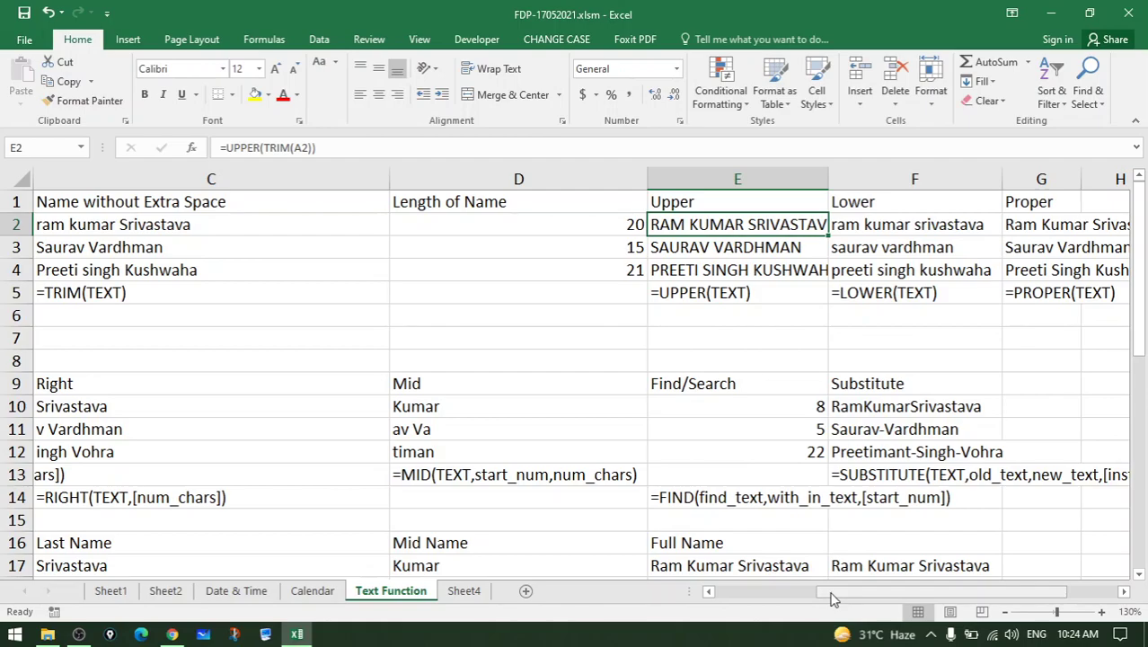
Change F2's formula to =LOWER(E2) so it uses the uppercase name
left_click(864, 226)
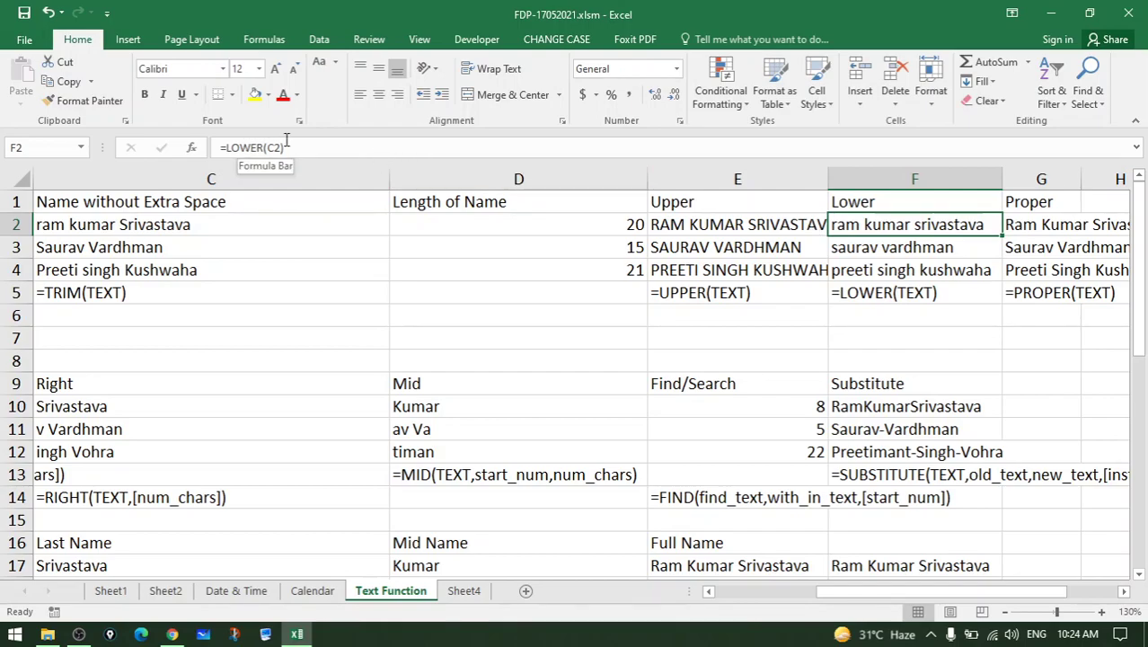
double_click(868, 236)
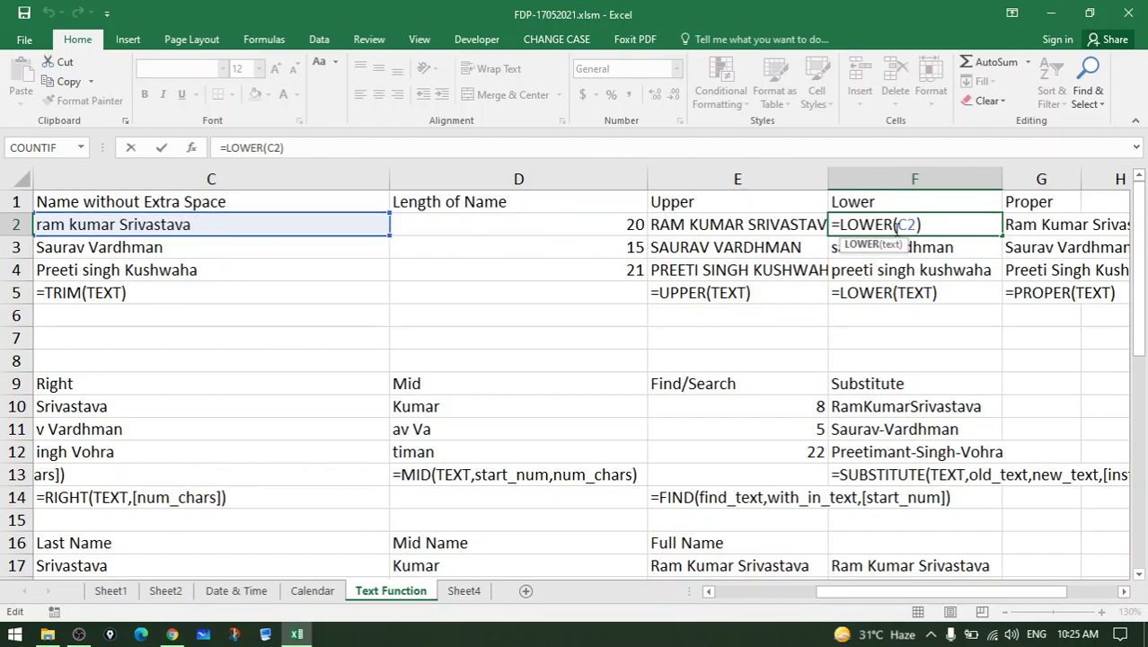
left_click(916, 224)
key("Right")
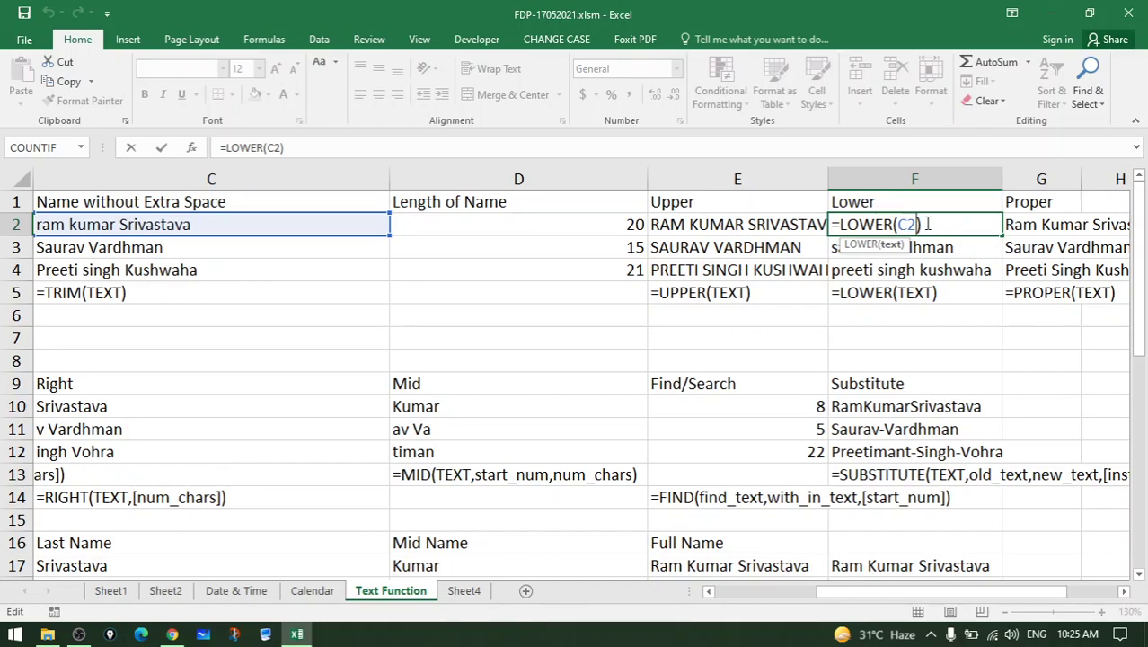
key("BackSpace")
key("BackSpace")
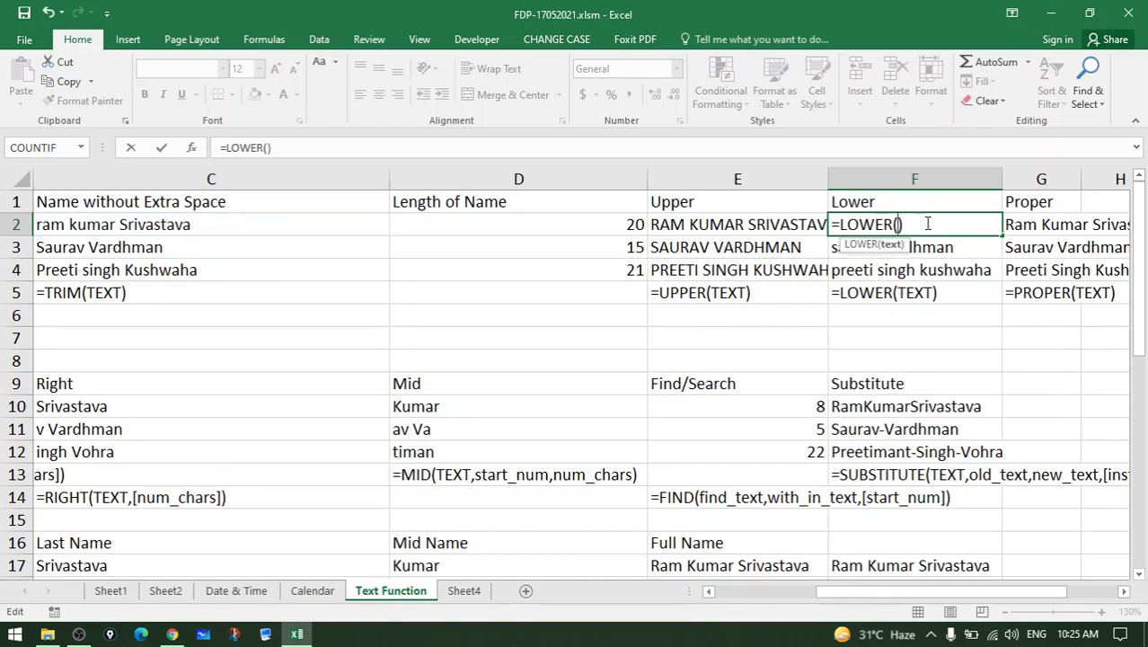
left_click(768, 223)
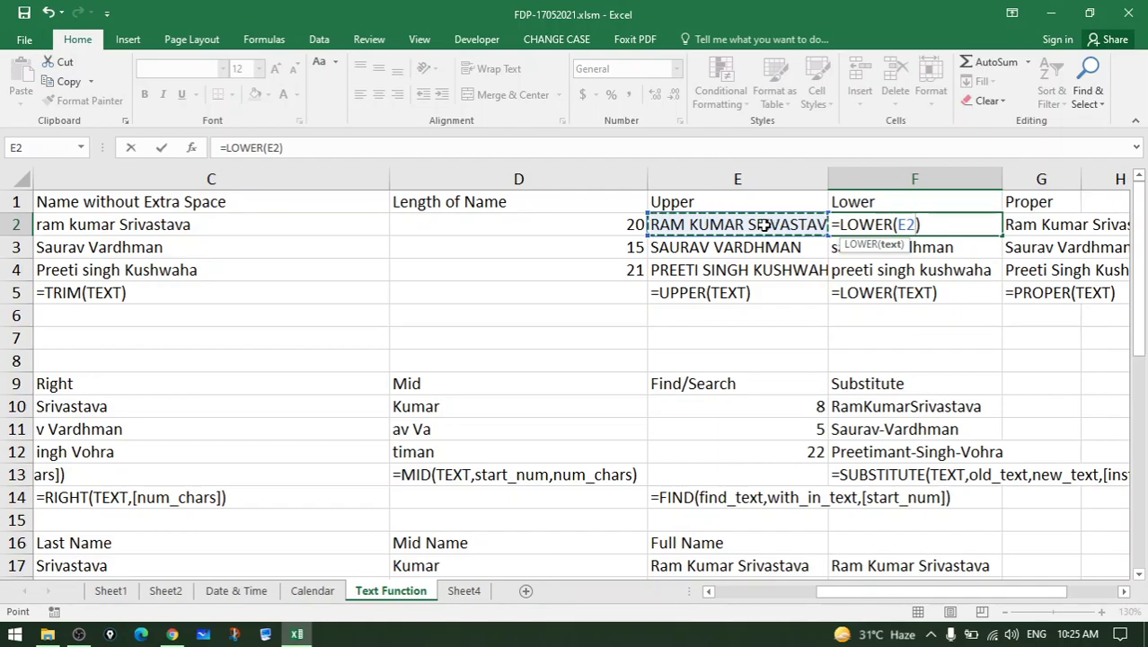
key("Return")
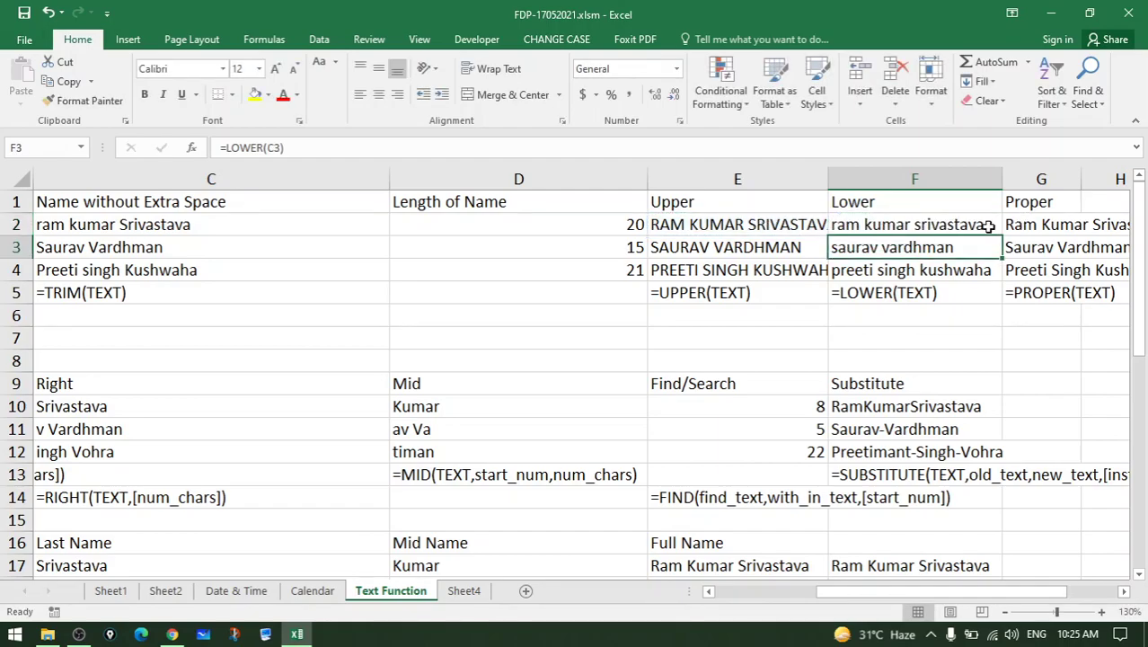
Fill F2's formula down the Lower column, then undo the fill
left_click(988, 225)
left_click_drag(1001, 235, 1001, 236)
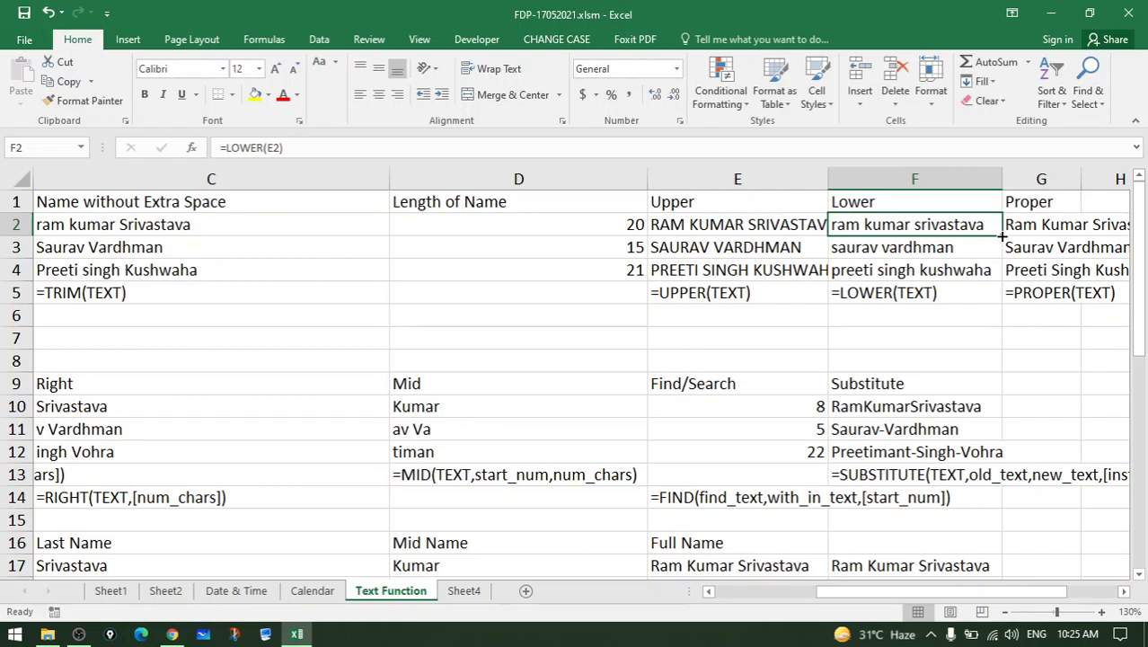
double_click(1001, 235)
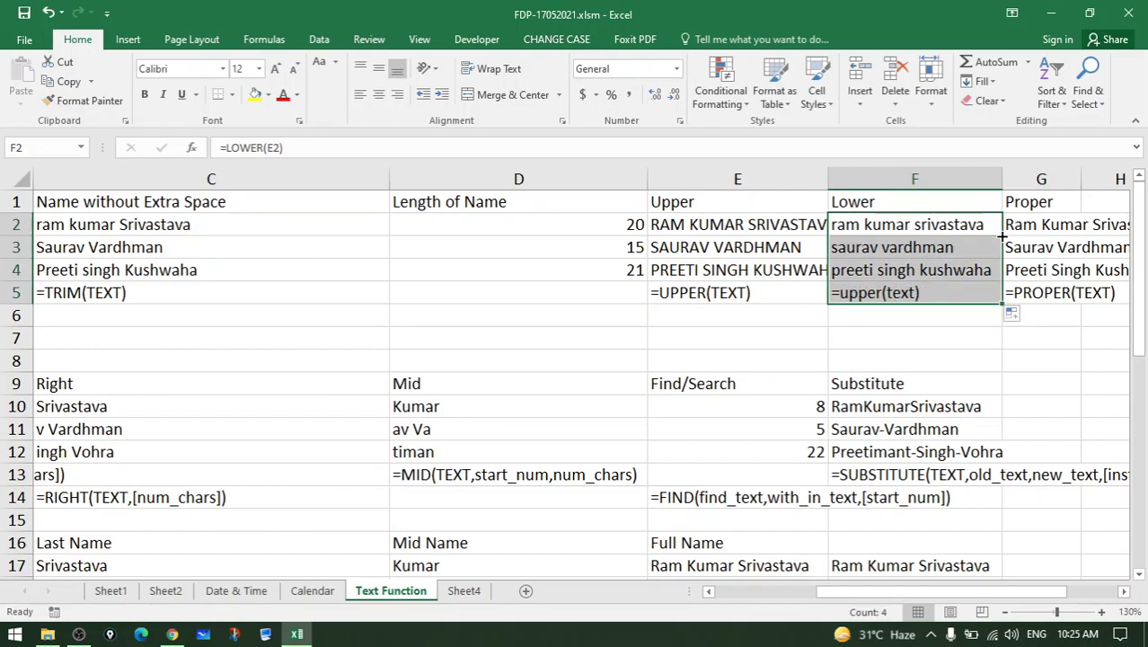
key("ctrl+z")
left_click(939, 271)
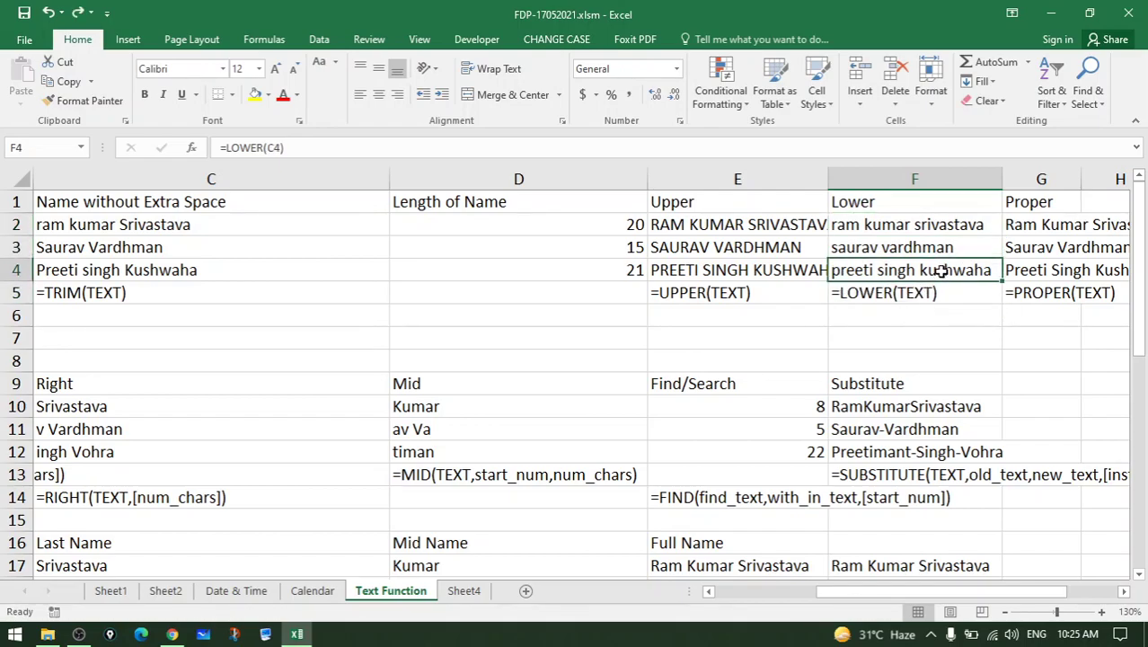
left_click_drag(960, 596, 952, 310)
left_click(1029, 232)
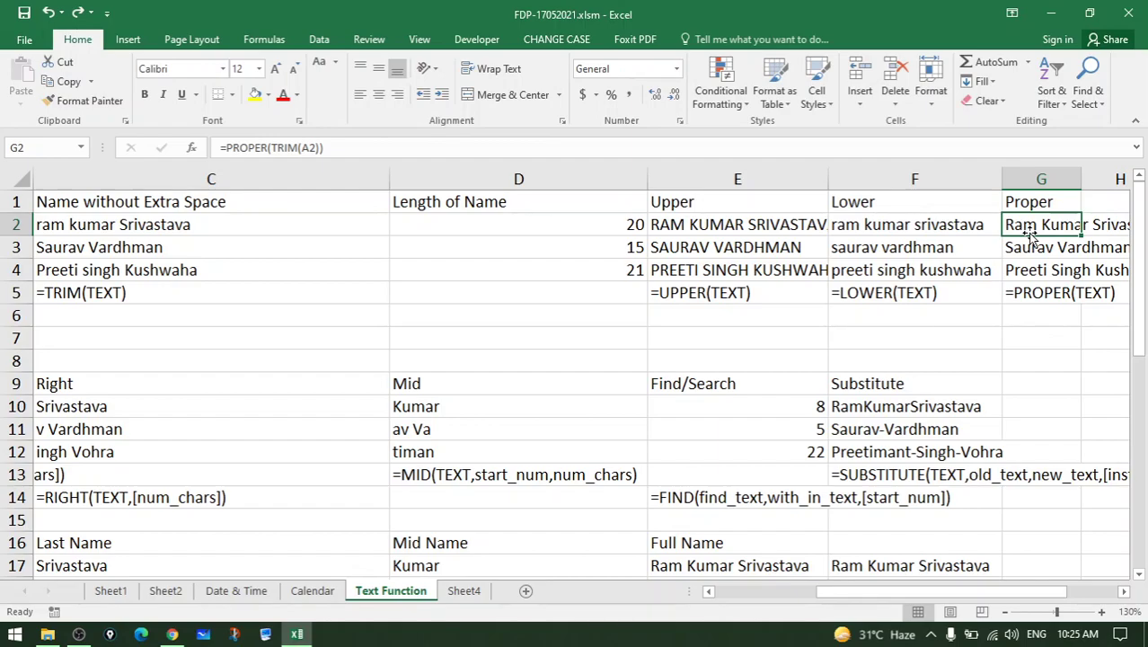
Commit G2 as =PROPER(TRIM(A2)) for a proper-case name without extra spaces
double_click(1031, 235)
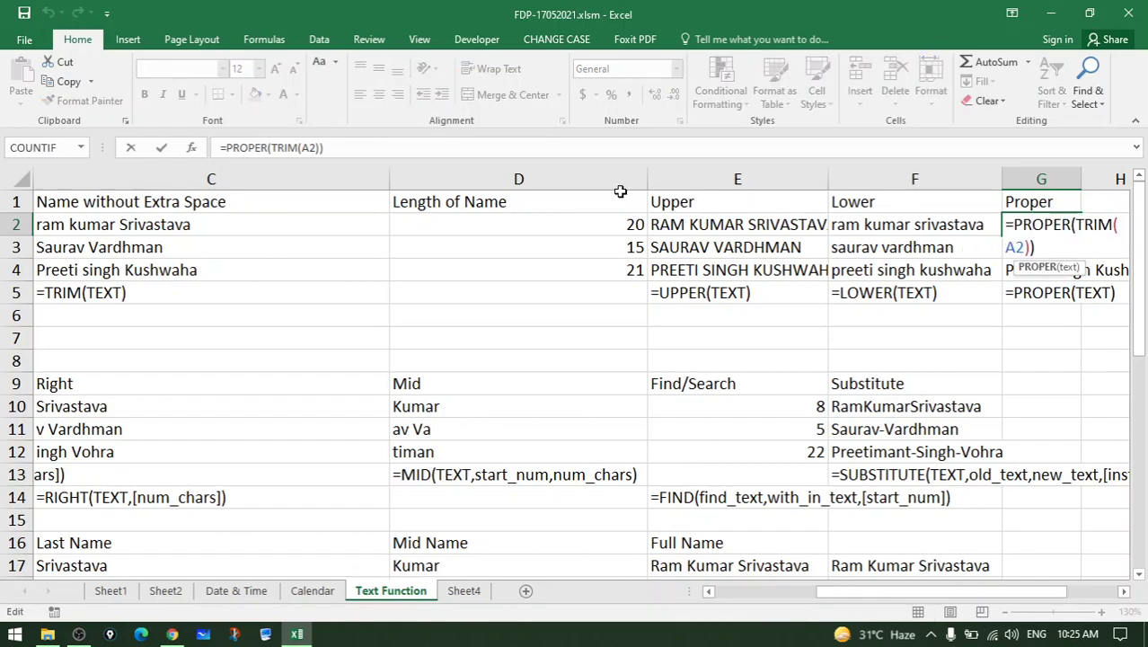
left_click_drag(826, 592, 884, 592)
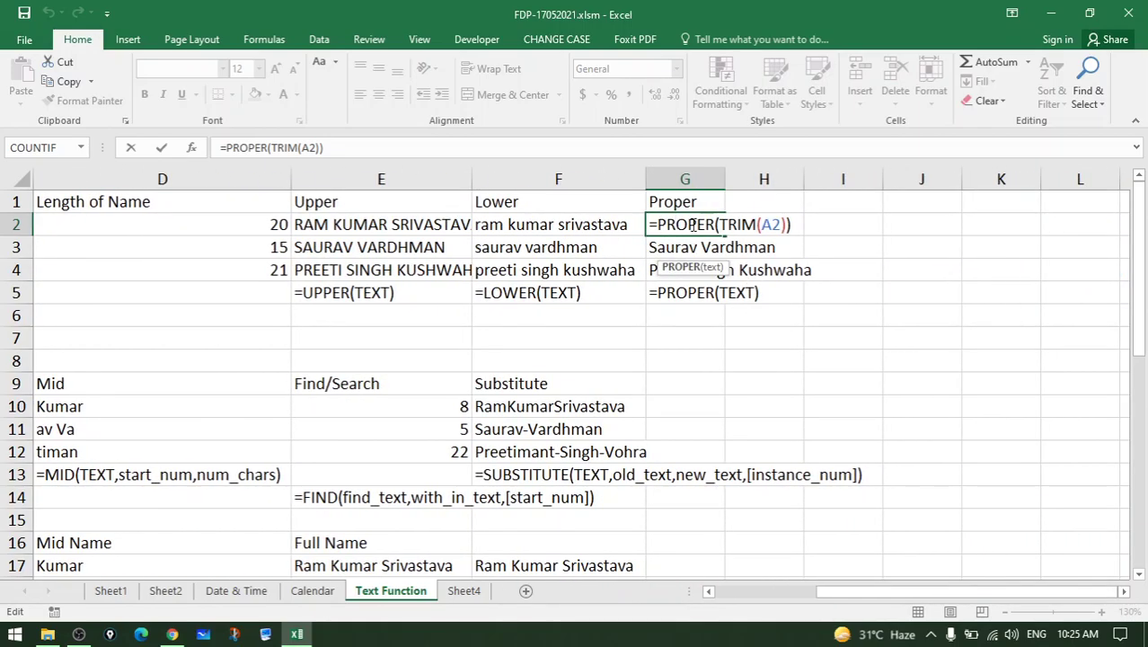
left_click_drag(718, 225, 757, 225)
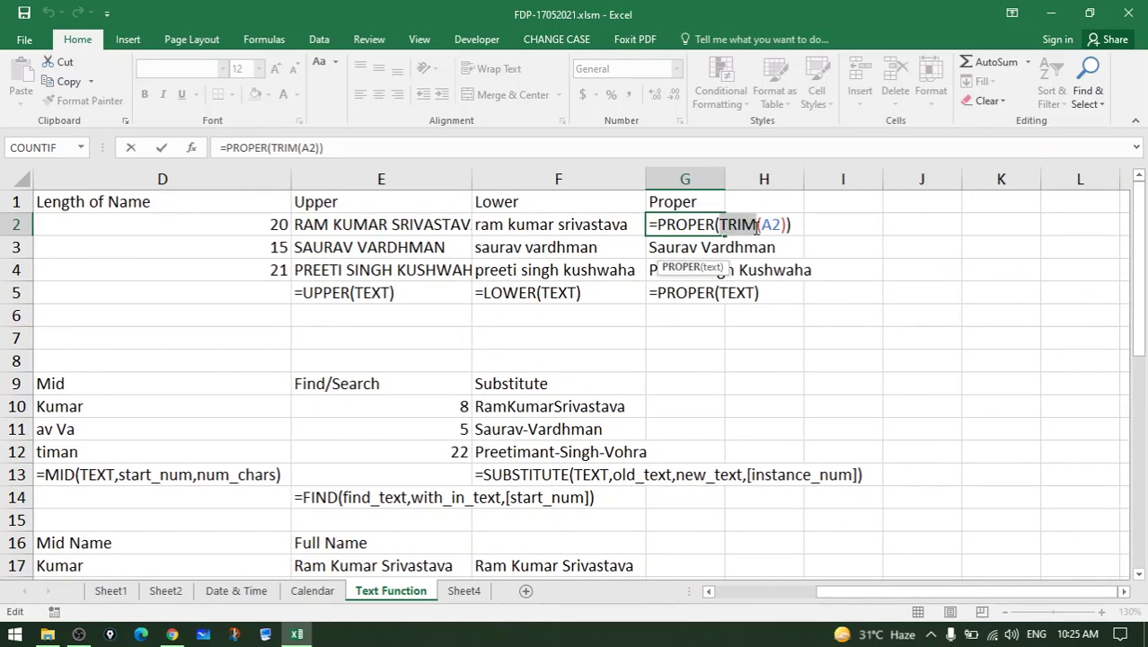
double_click(766, 225)
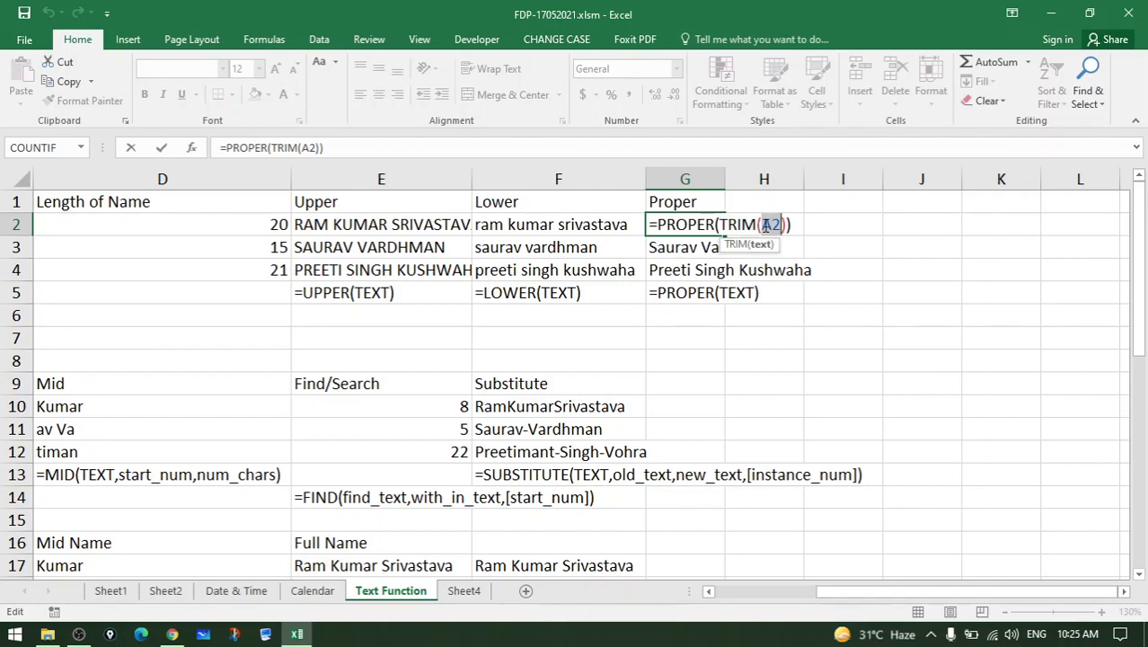
key("Return")
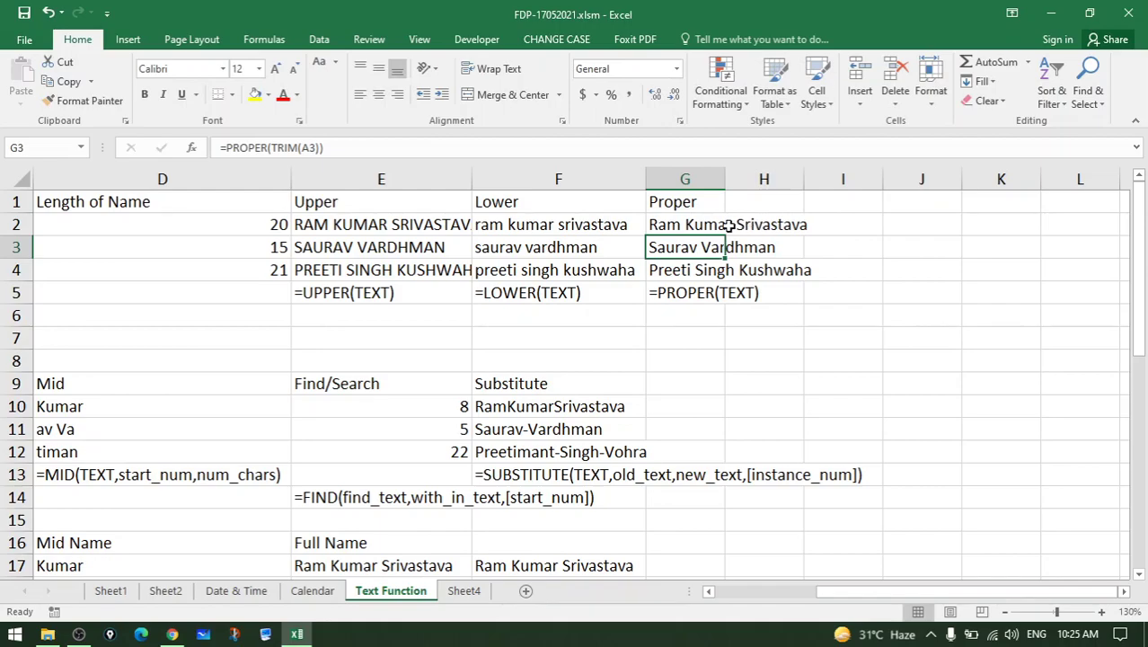
left_click(716, 225)
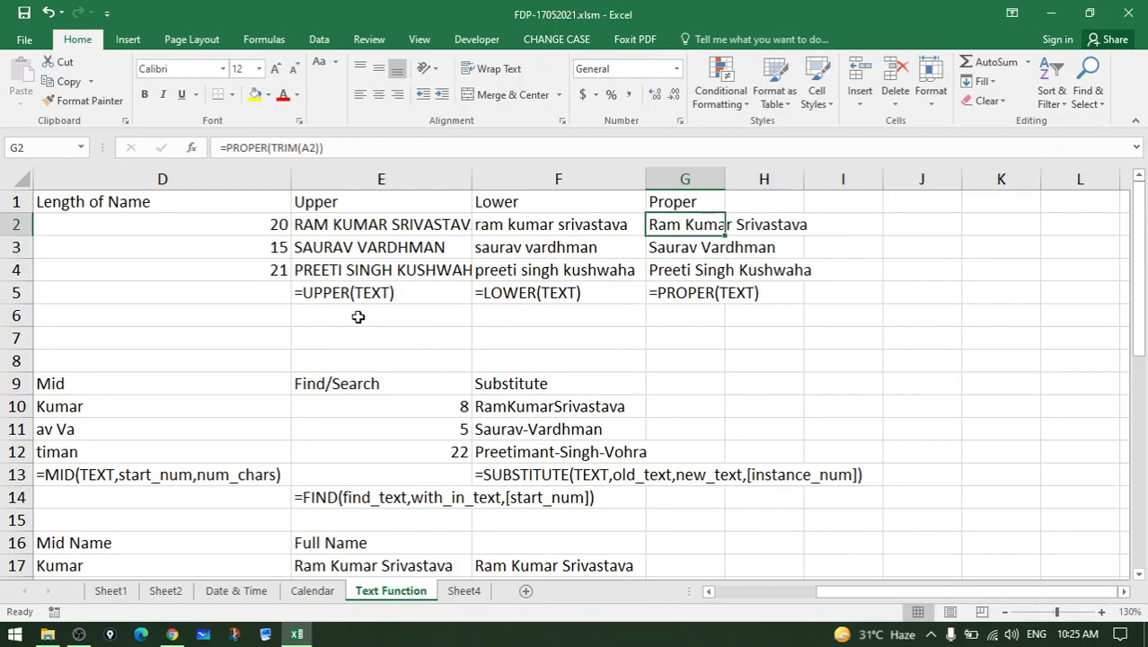
Review the UPPER, LOWER and PROPER syntax notes in E5, F5 and G5
left_click(335, 295)
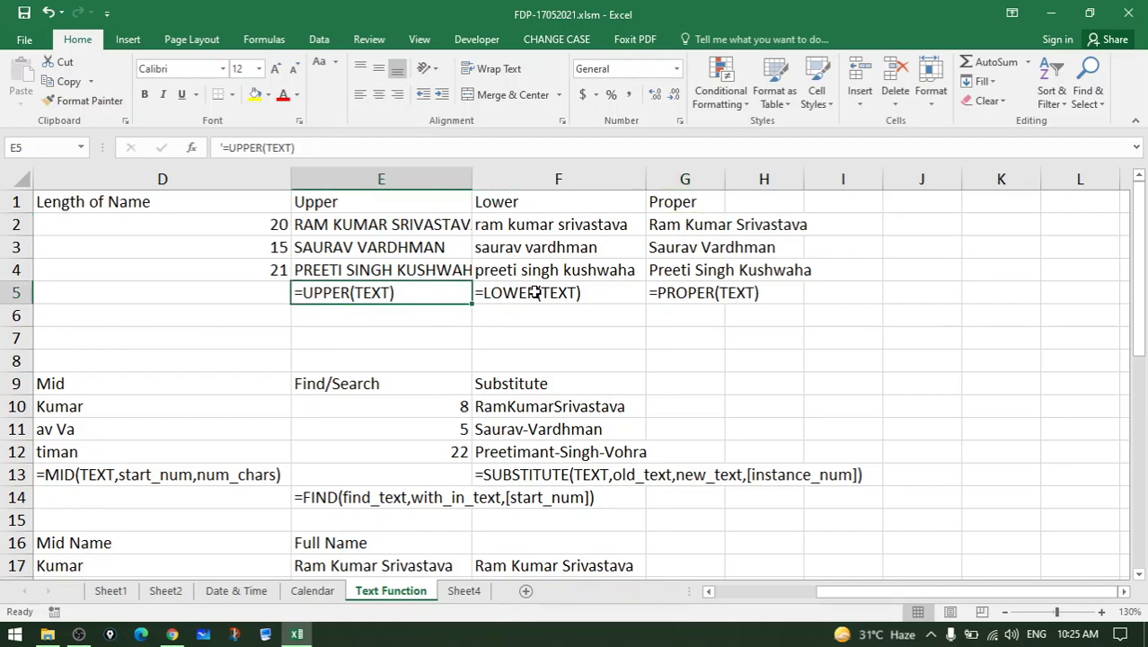
left_click(618, 299)
left_click(670, 299)
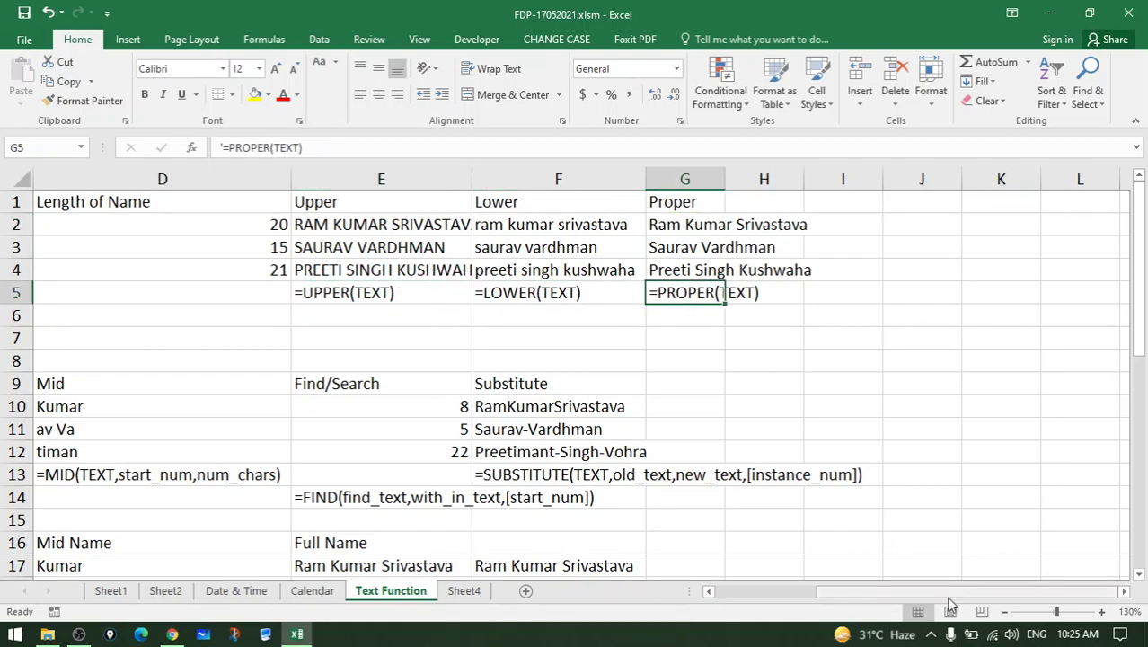
Change B10's formula to =LEFT(A10,5) to take five characters
left_click_drag(945, 592, 812, 600)
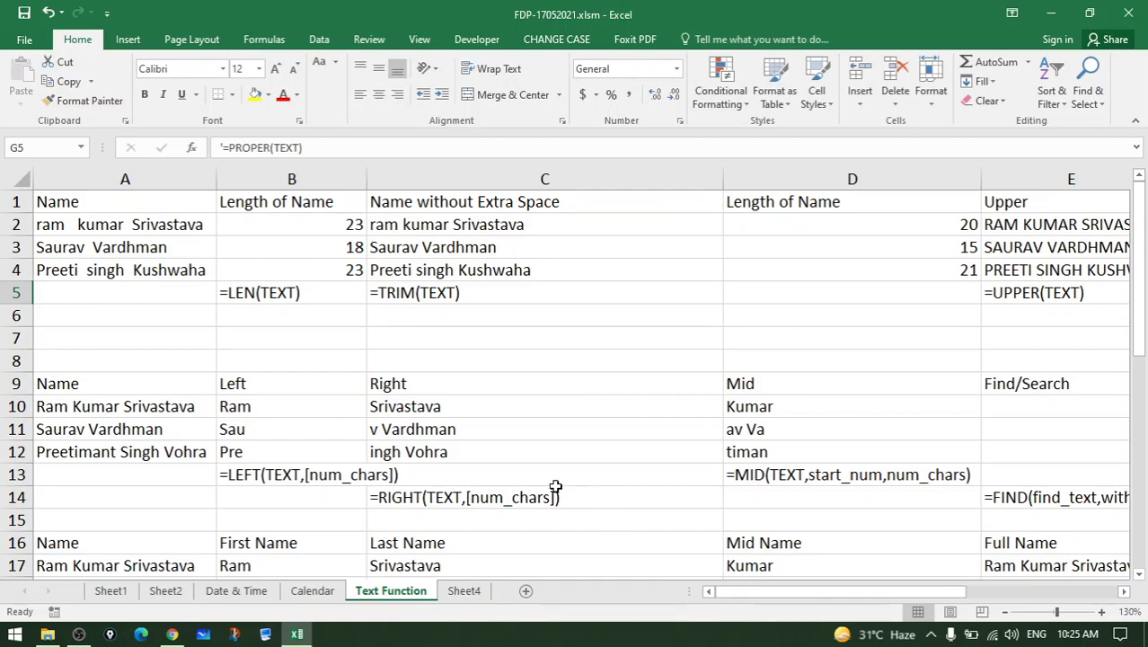
scroll(460, 459, "down", 1)
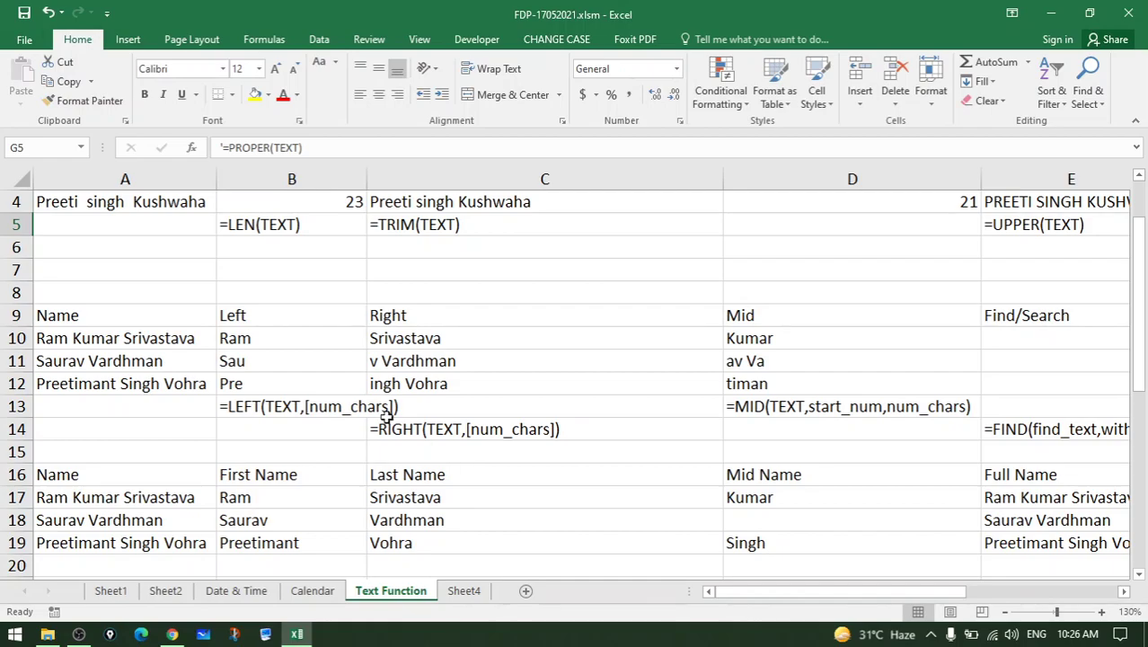
left_click(67, 344)
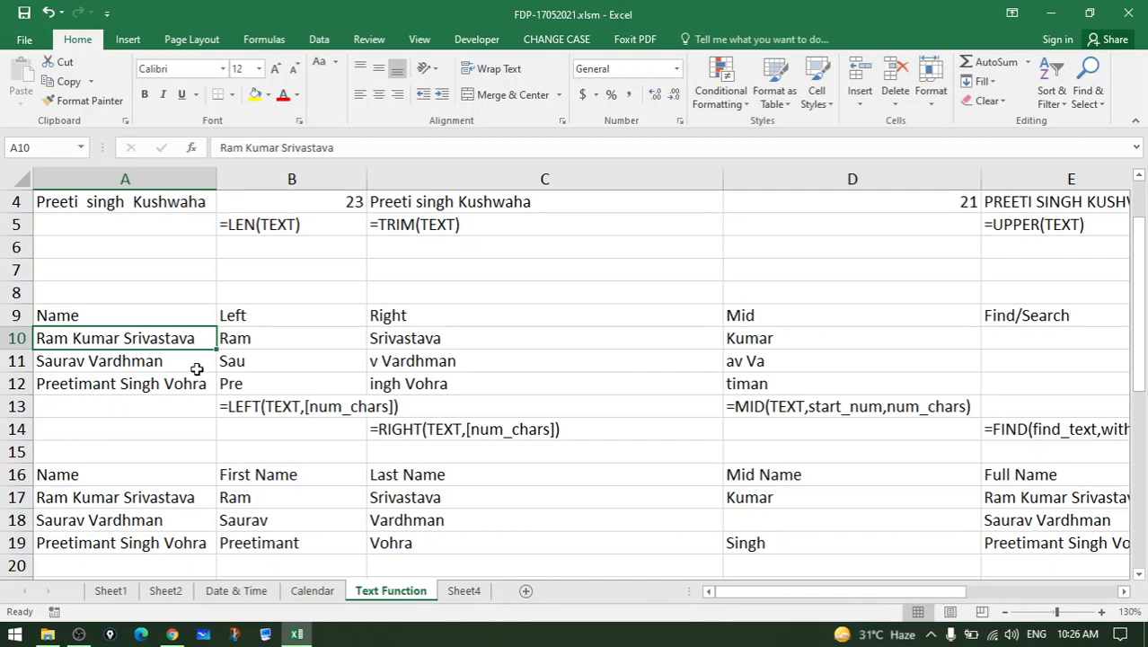
double_click(266, 342)
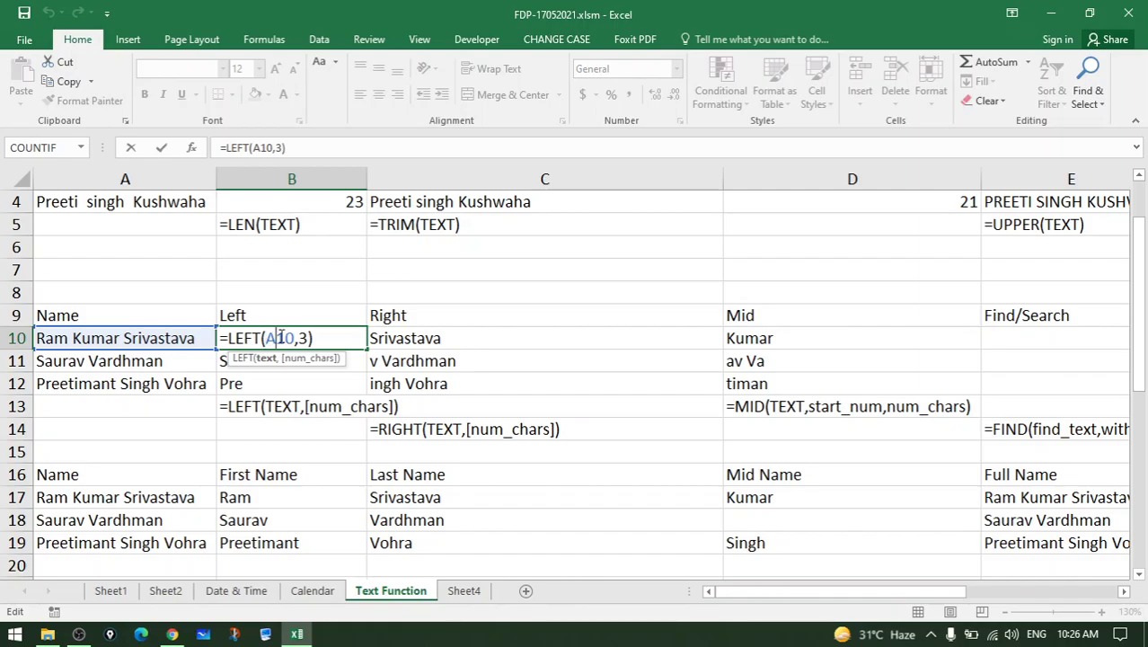
left_click_drag(268, 338, 294, 338)
left_click(103, 339)
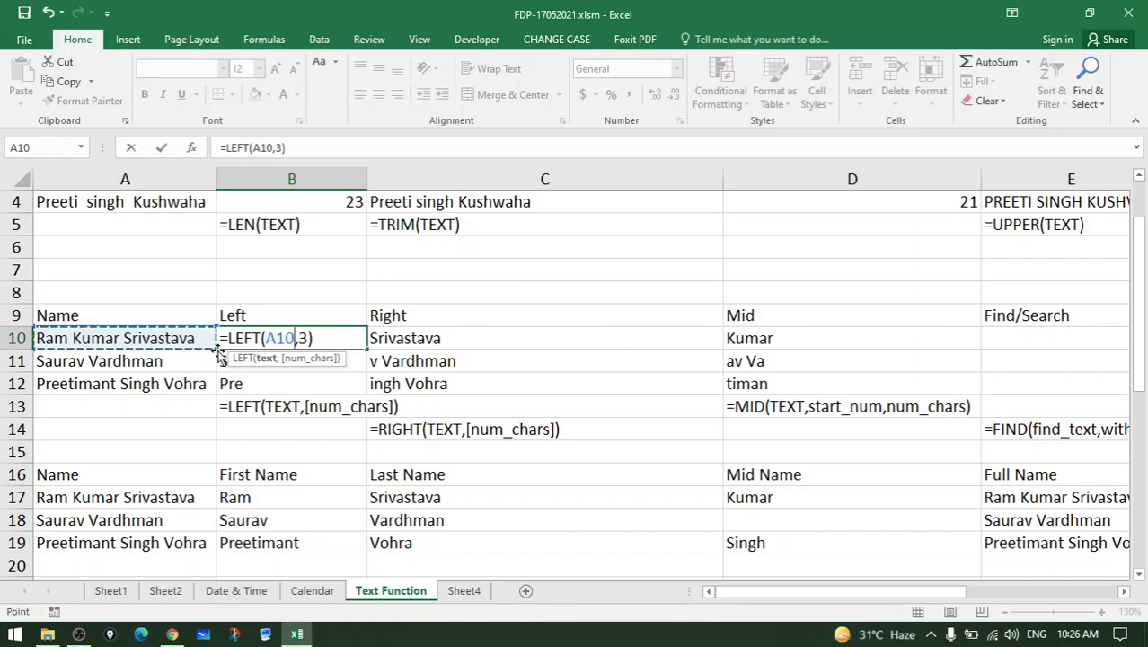
left_click(308, 338)
key("BackSpace")
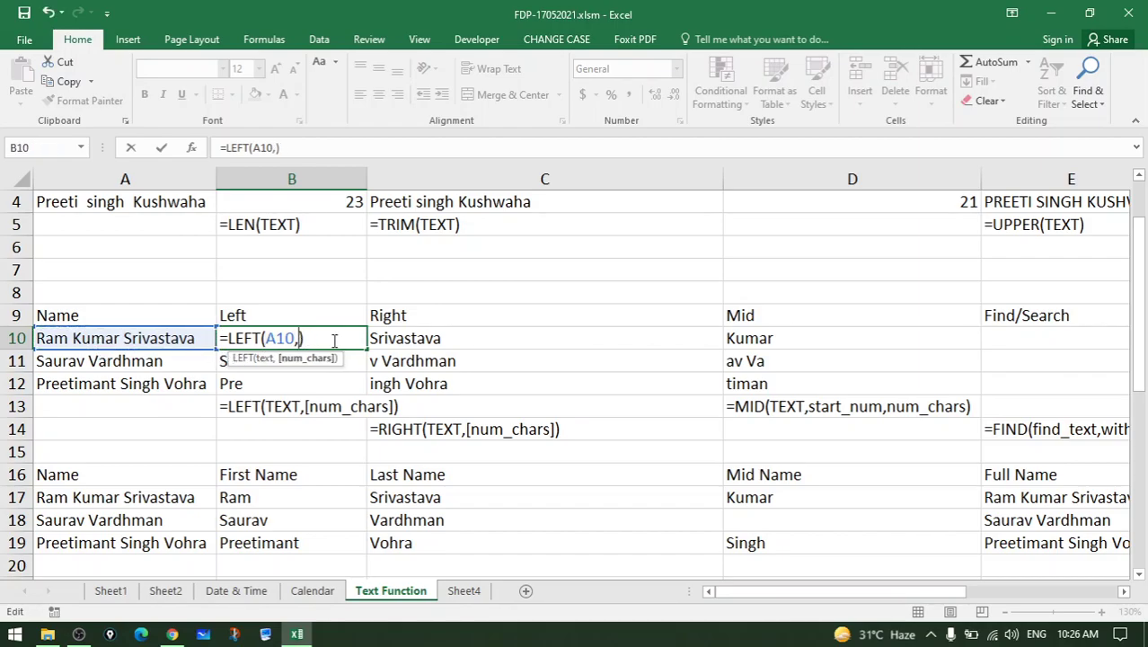
type("5")
key("Return")
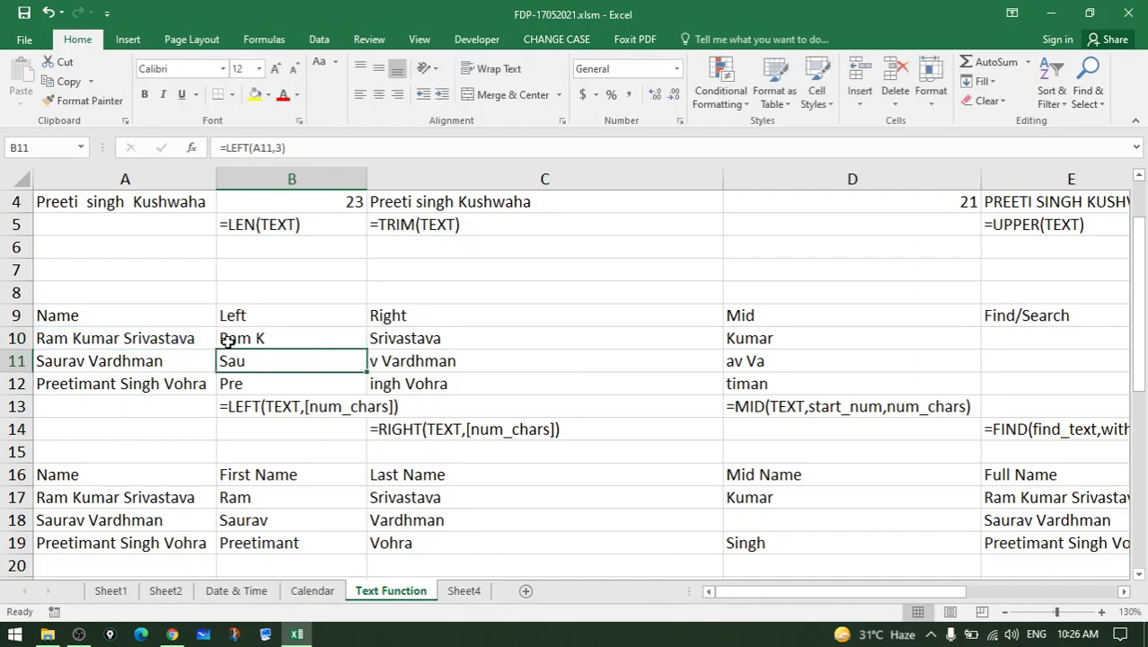
Restore B10 to =LEFT(A10,3) and fill it down through B12
double_click(256, 338)
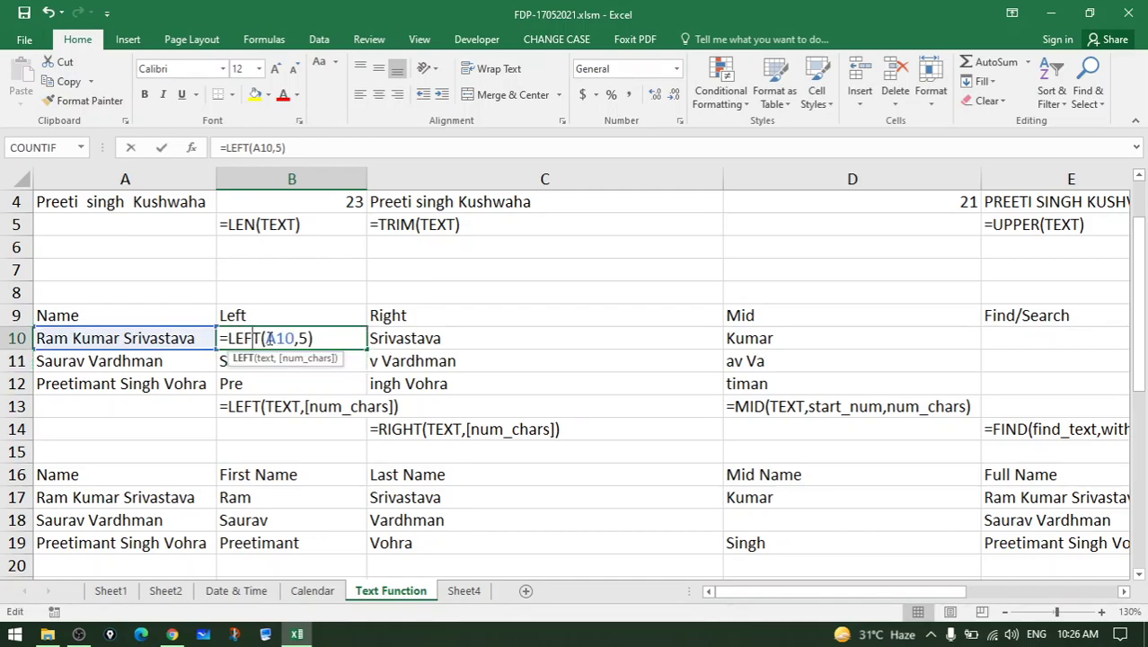
key("BackSpace")
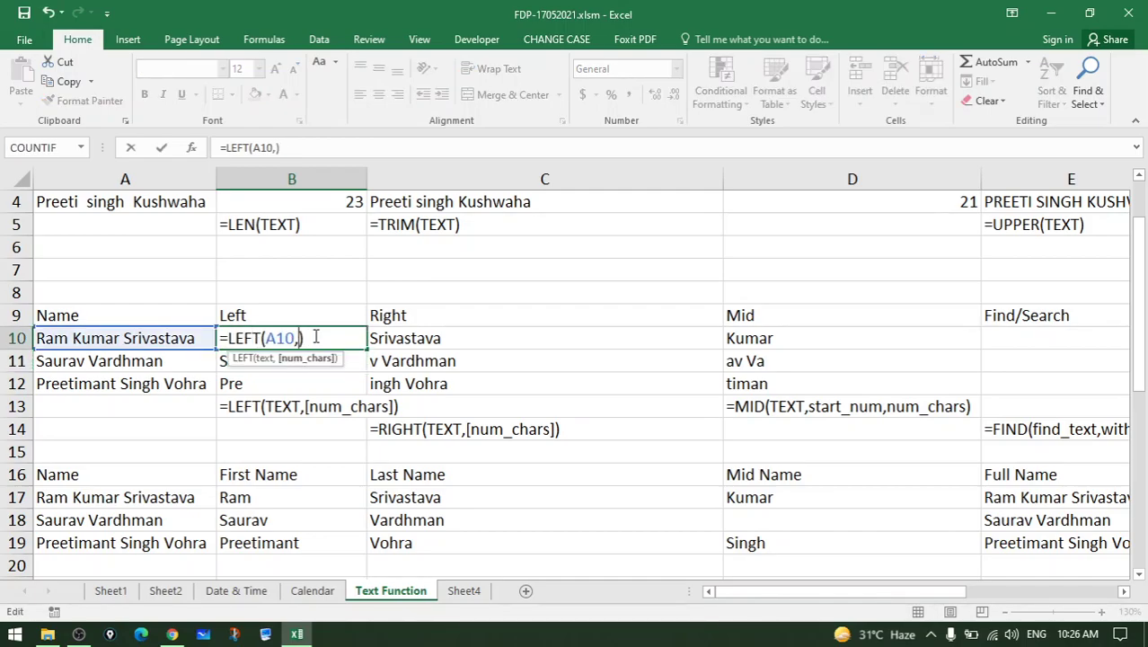
type("3")
key("Return")
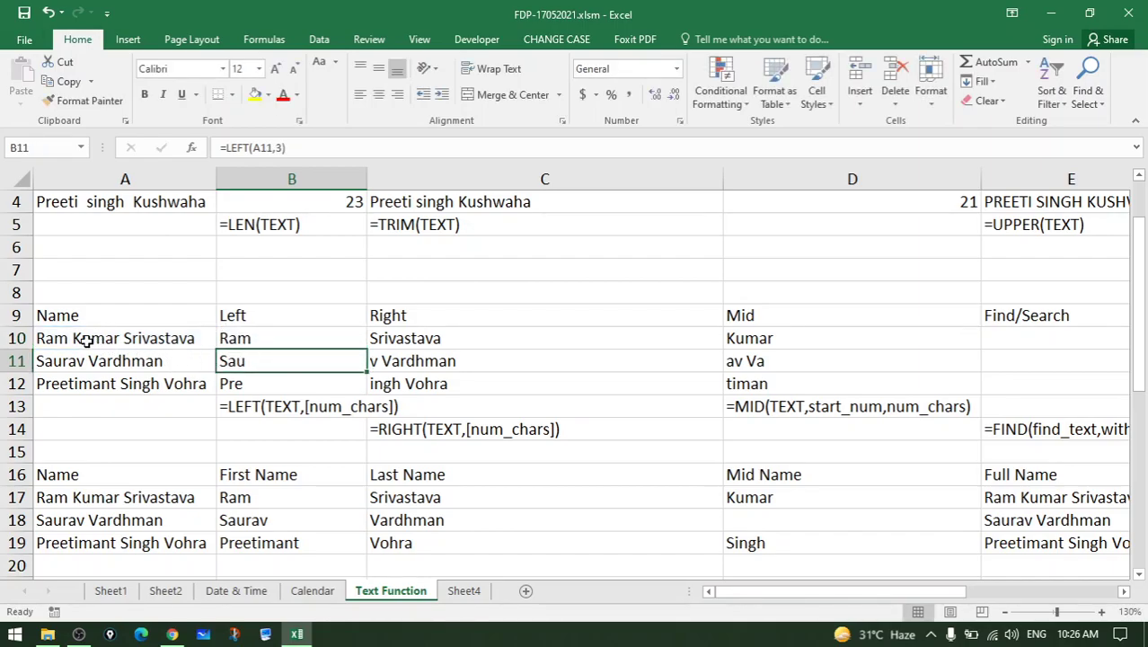
left_click(273, 336)
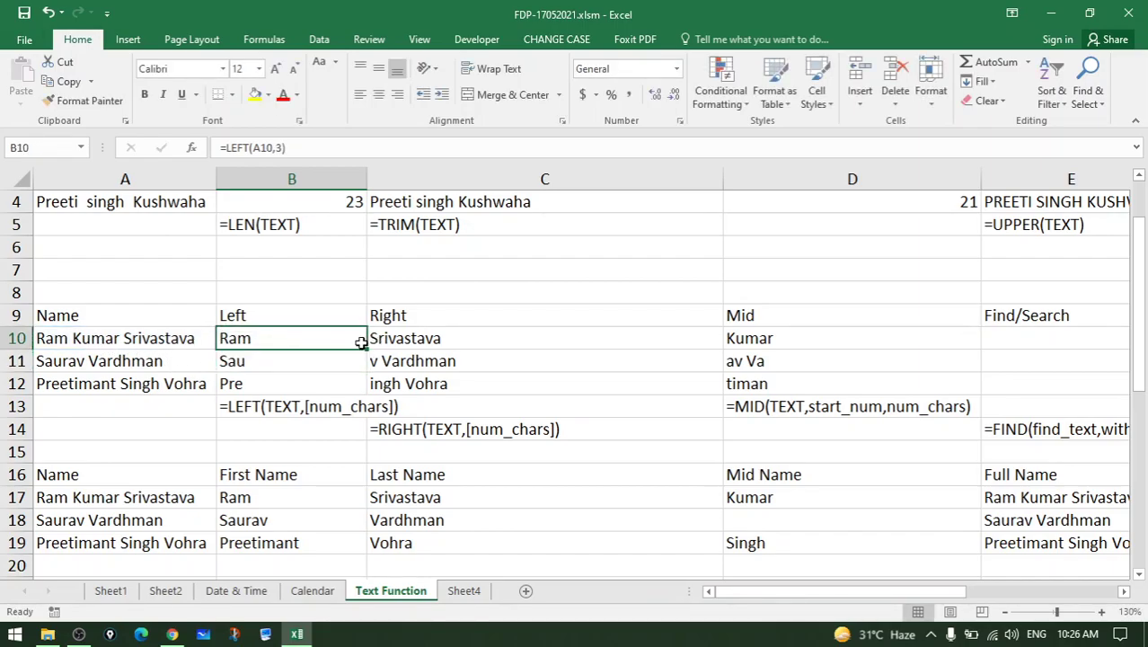
left_click_drag(366, 349, 370, 388)
left_click(490, 338)
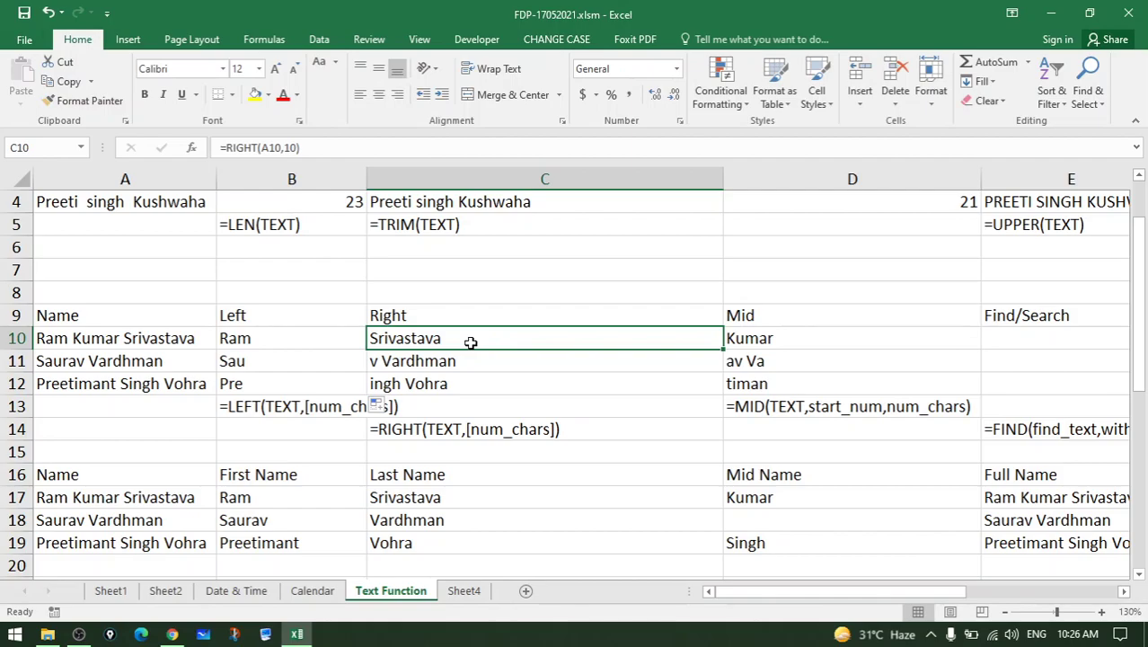
double_click(470, 342)
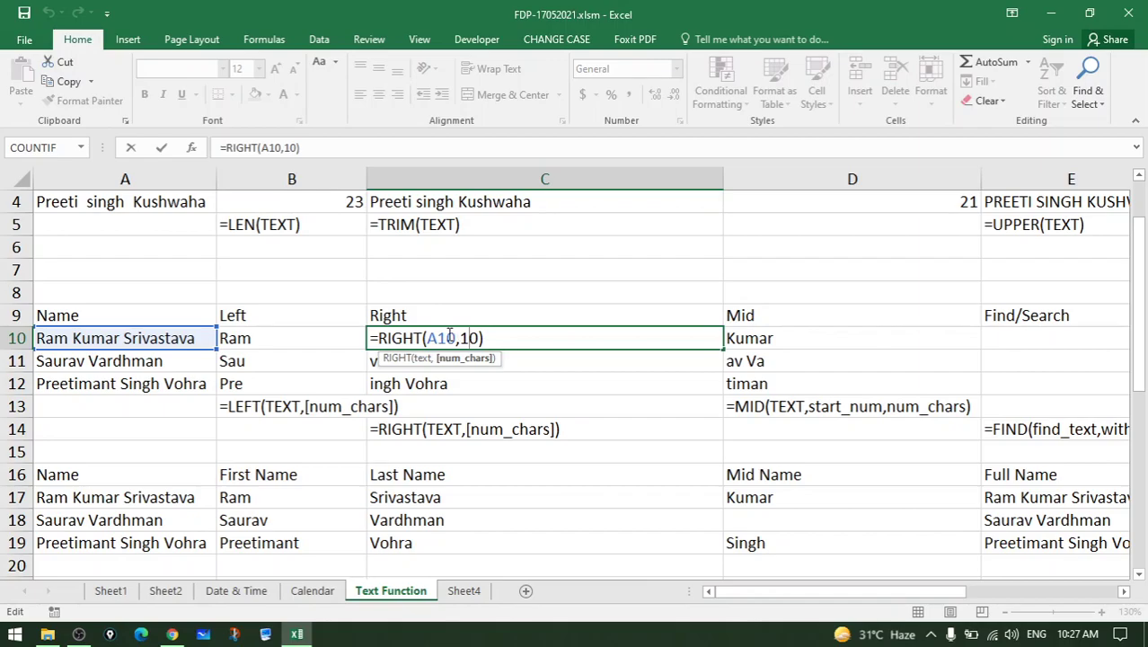
double_click(450, 337)
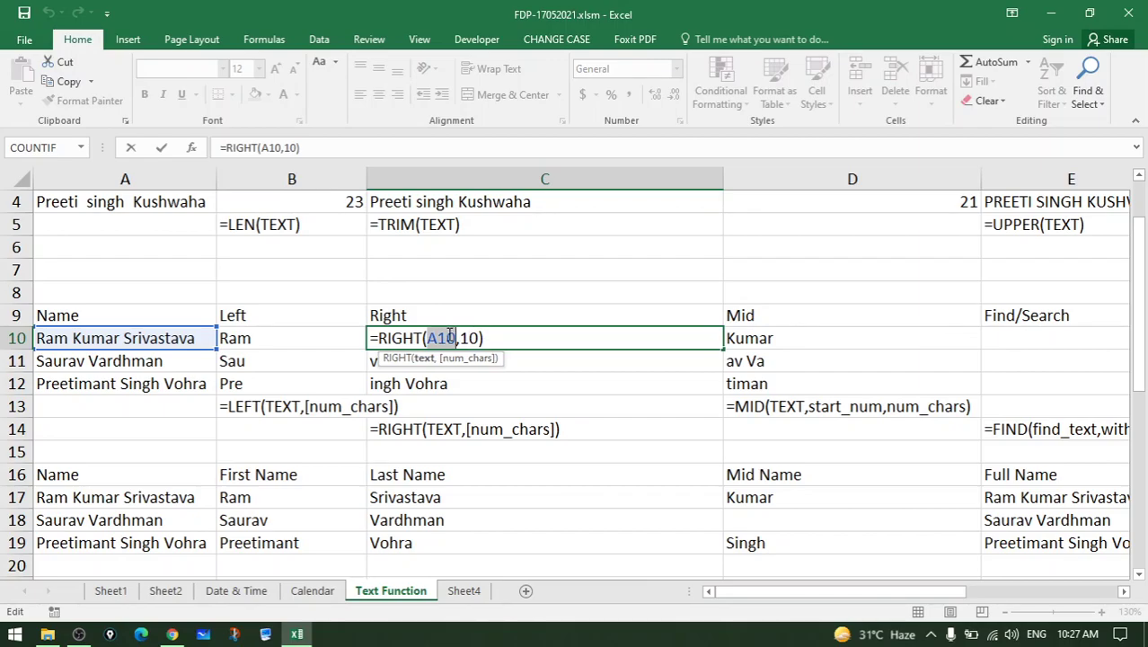
left_click(181, 338)
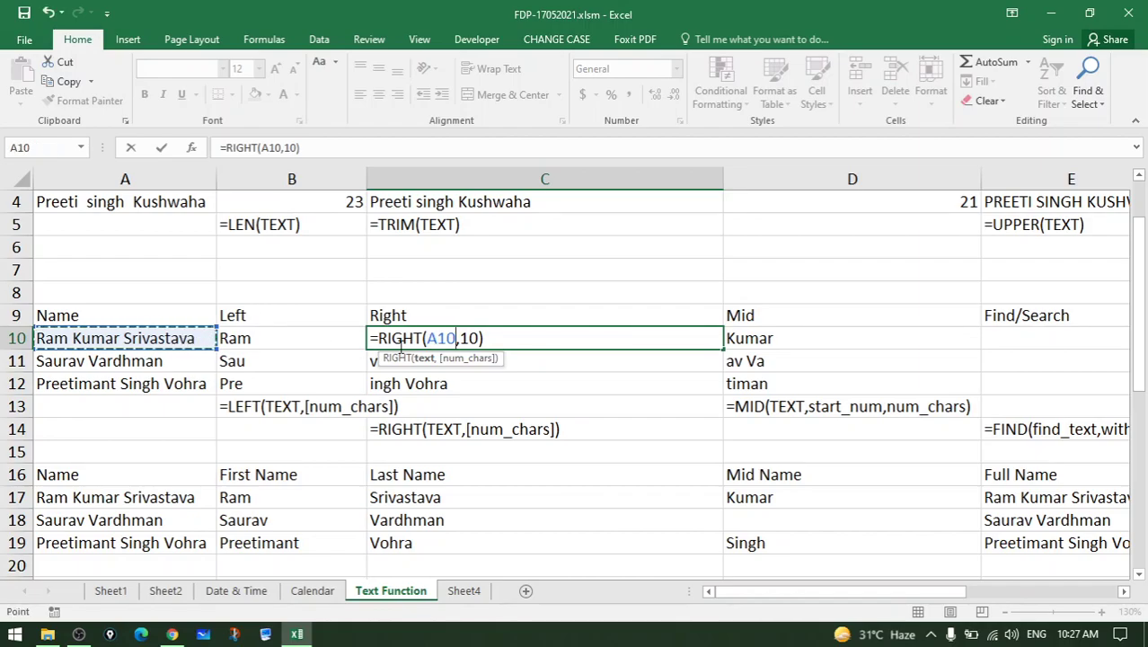
left_click(493, 339)
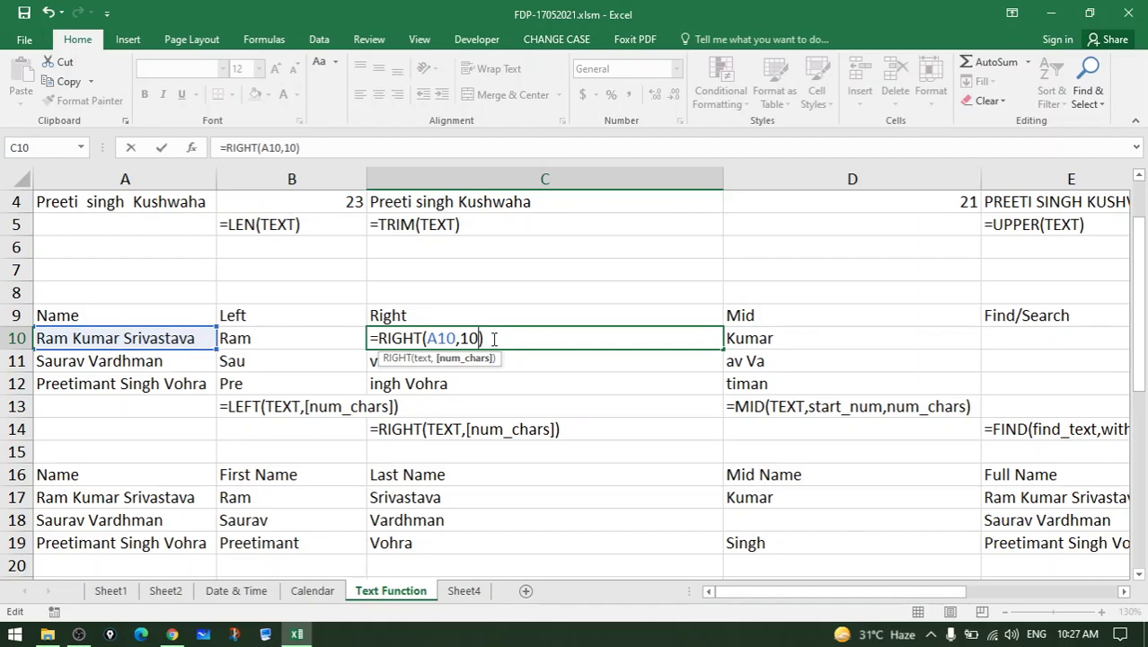
key("BackSpace")
key("BackSpace")
type("5")
key("Return")
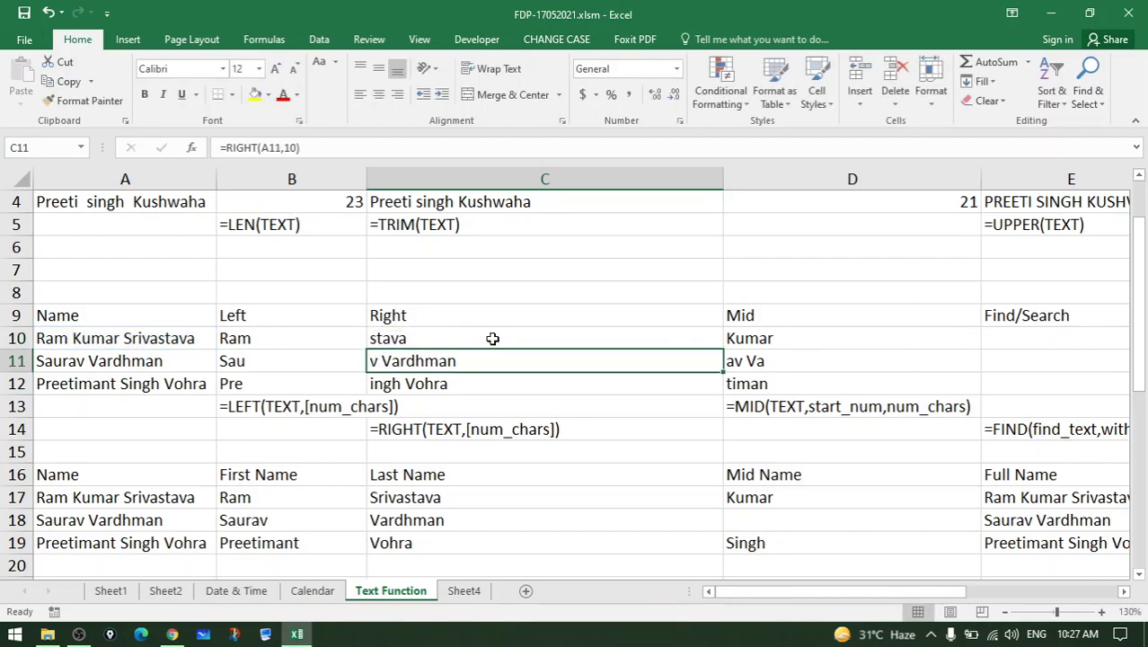
left_click(492, 338)
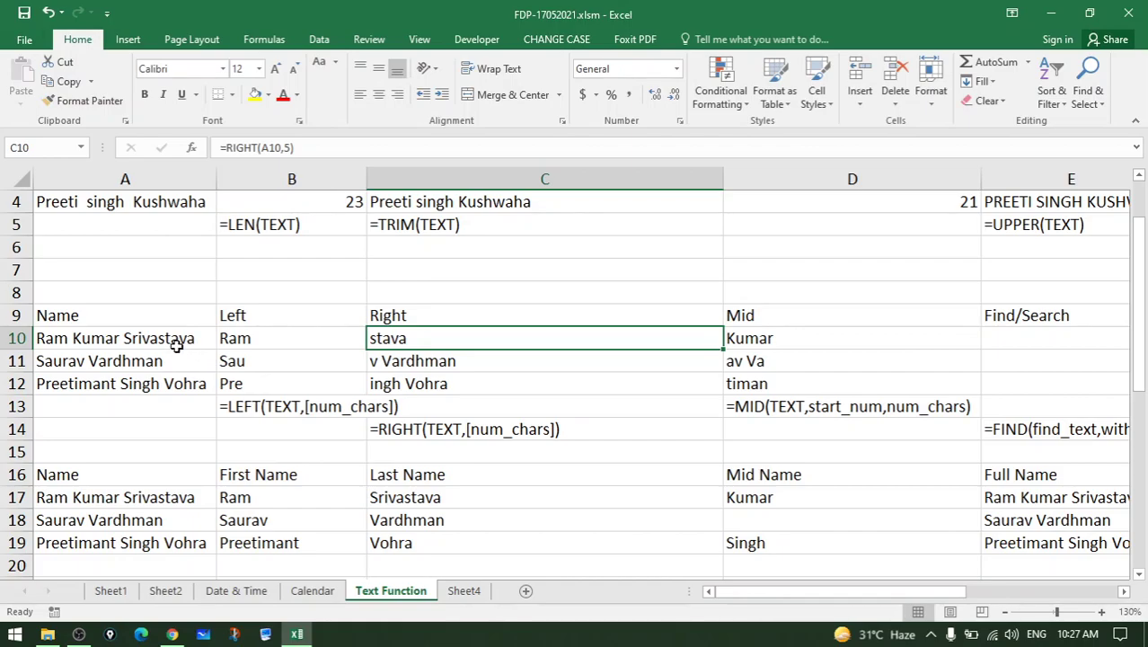
double_click(420, 334)
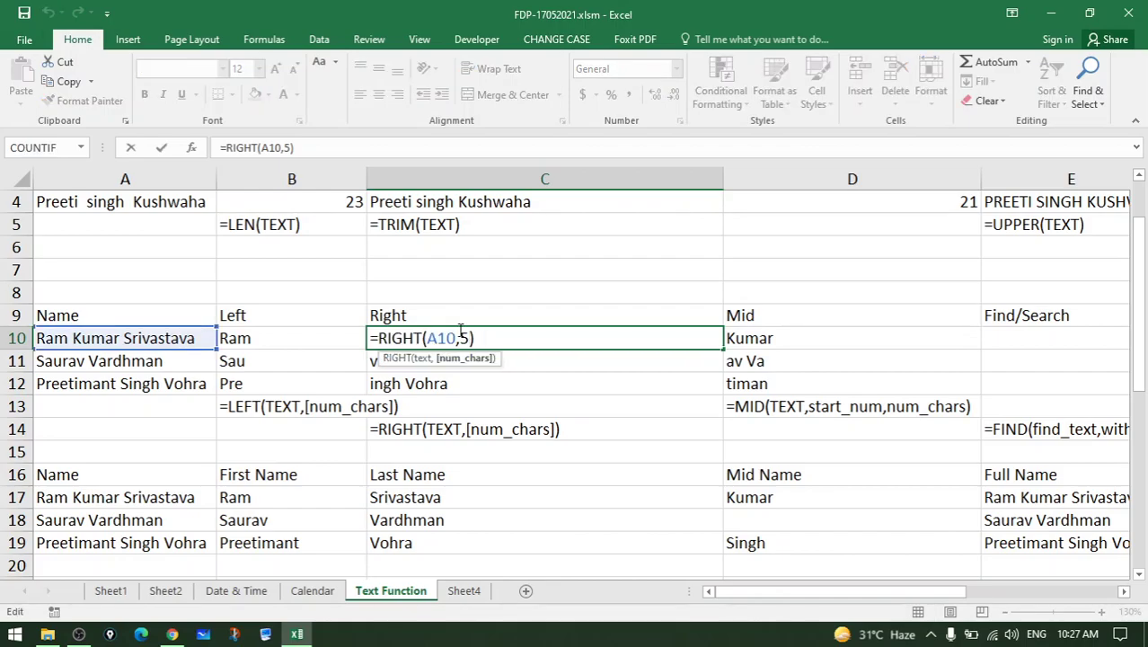
key("BackSpace")
type("10")
key("Return")
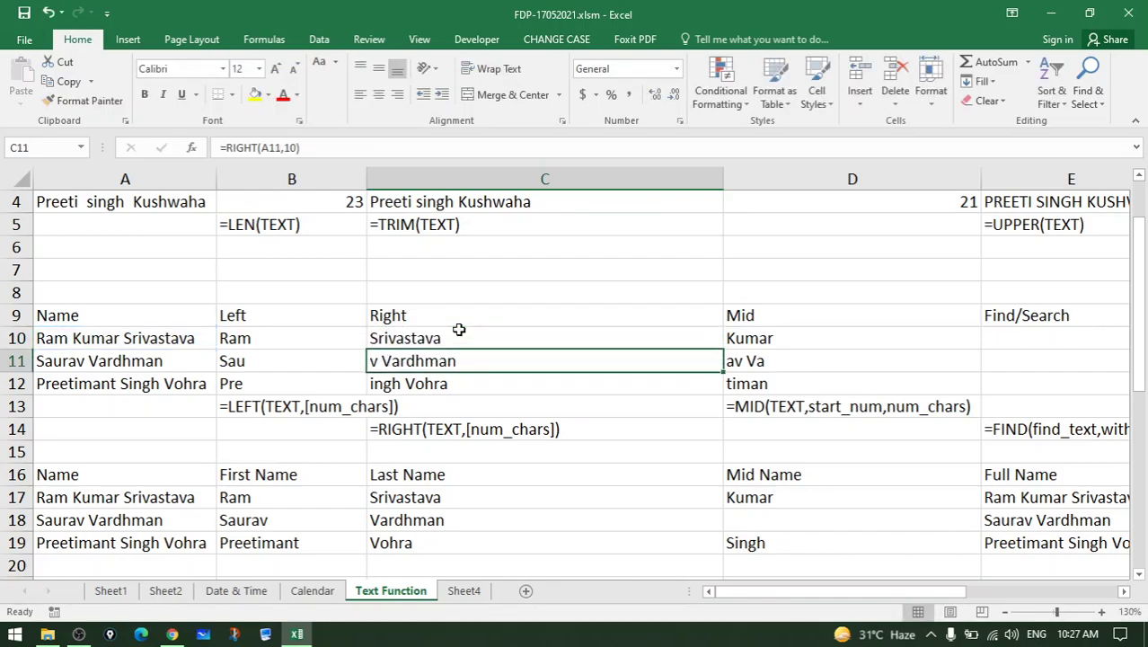
left_click(320, 342)
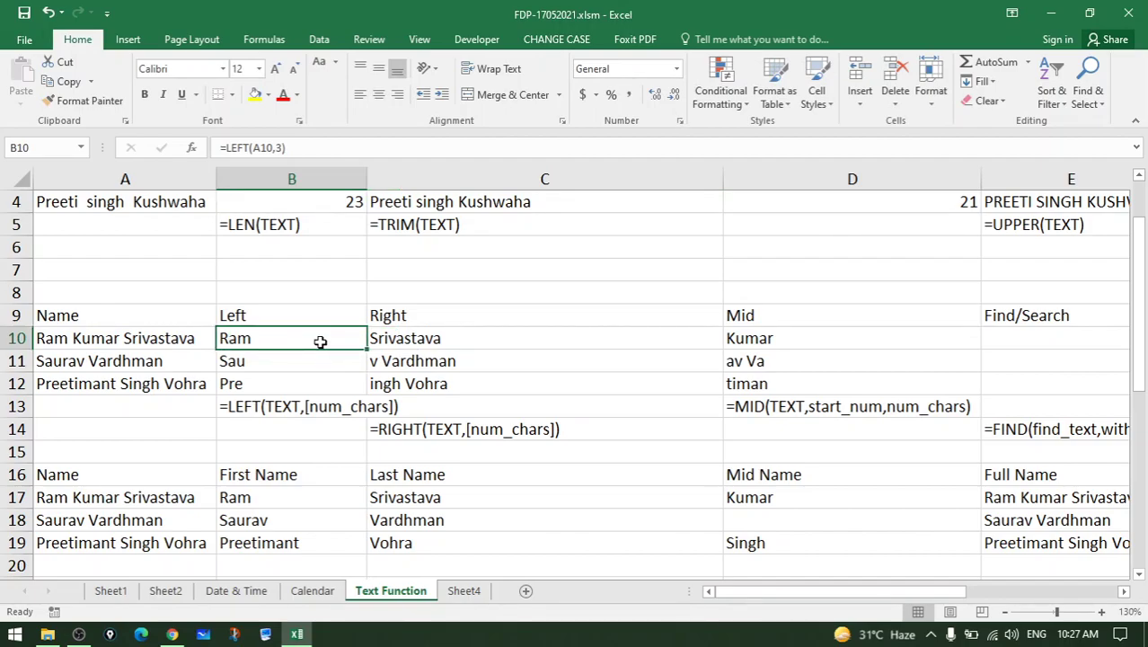
Edit D10's formula to =MID(A10,1,6), taking six characters from the start
left_click(396, 340)
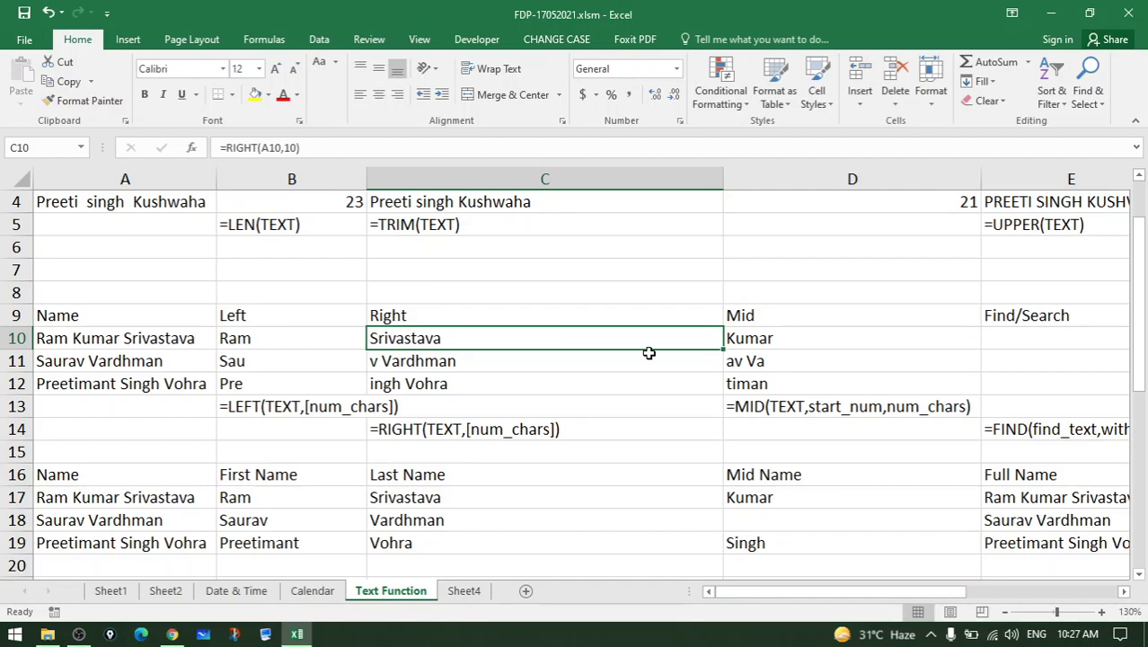
left_click(771, 336)
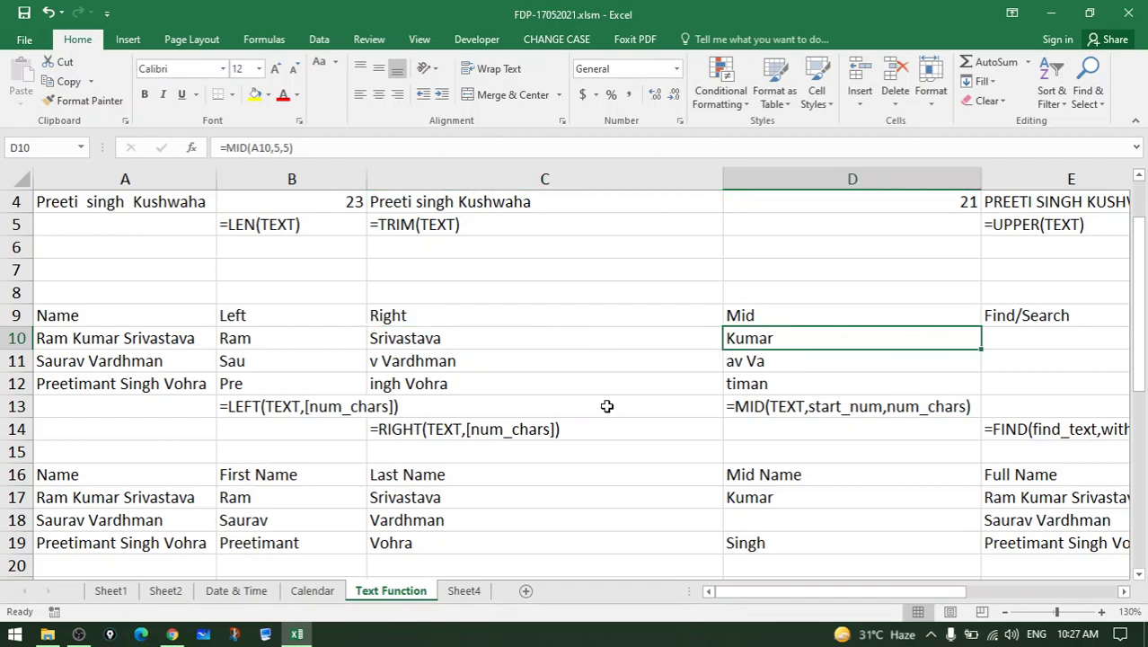
double_click(788, 339)
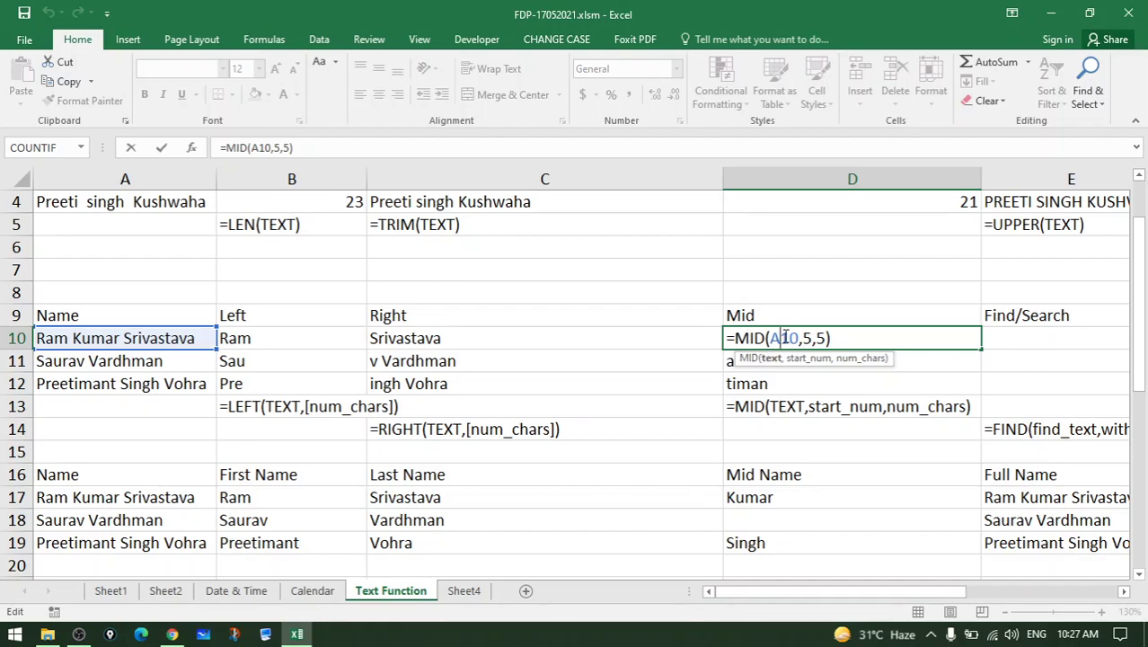
double_click(784, 337)
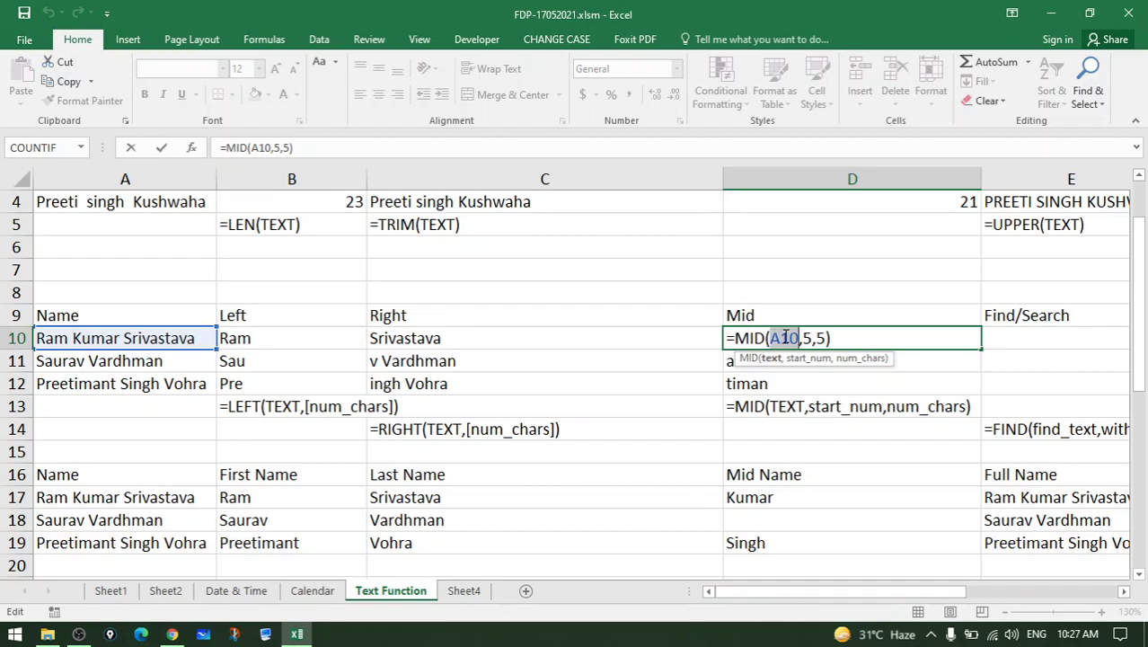
left_click(95, 340)
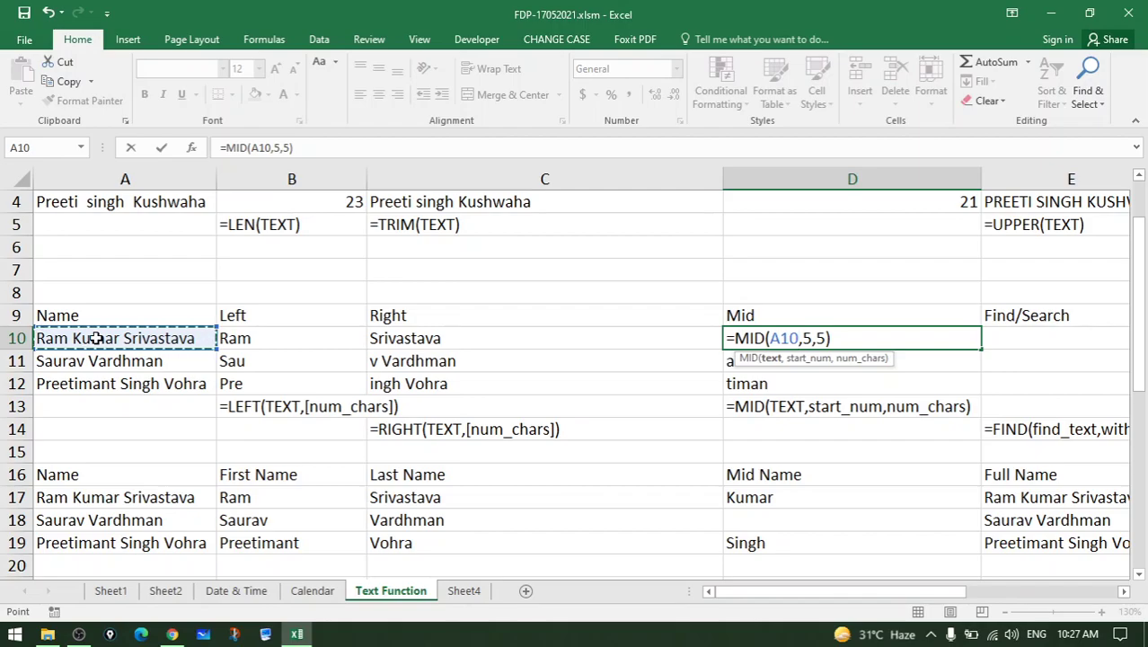
left_click(812, 337)
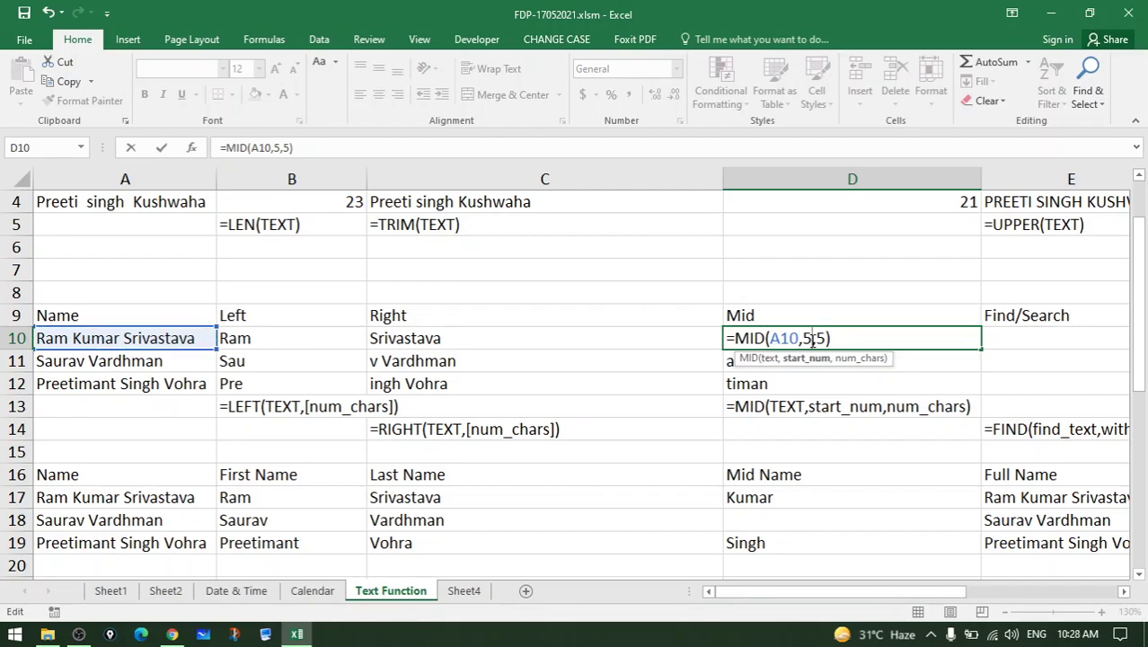
key("BackSpace")
type("1")
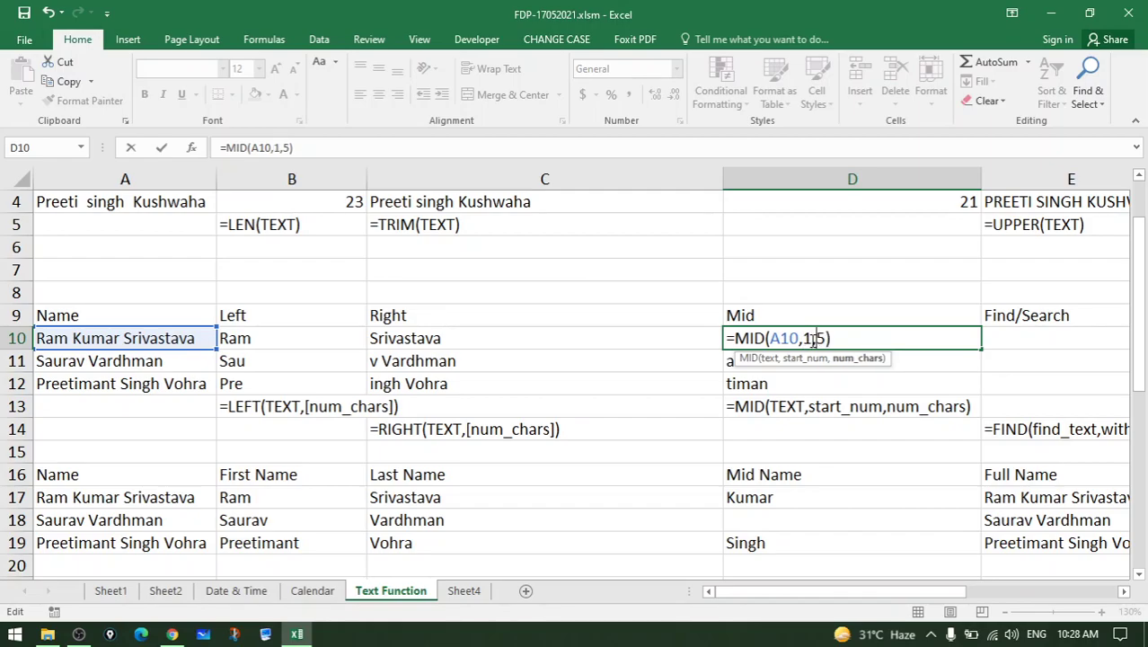
key("Right")
key("Delete")
type("6")
key("Return")
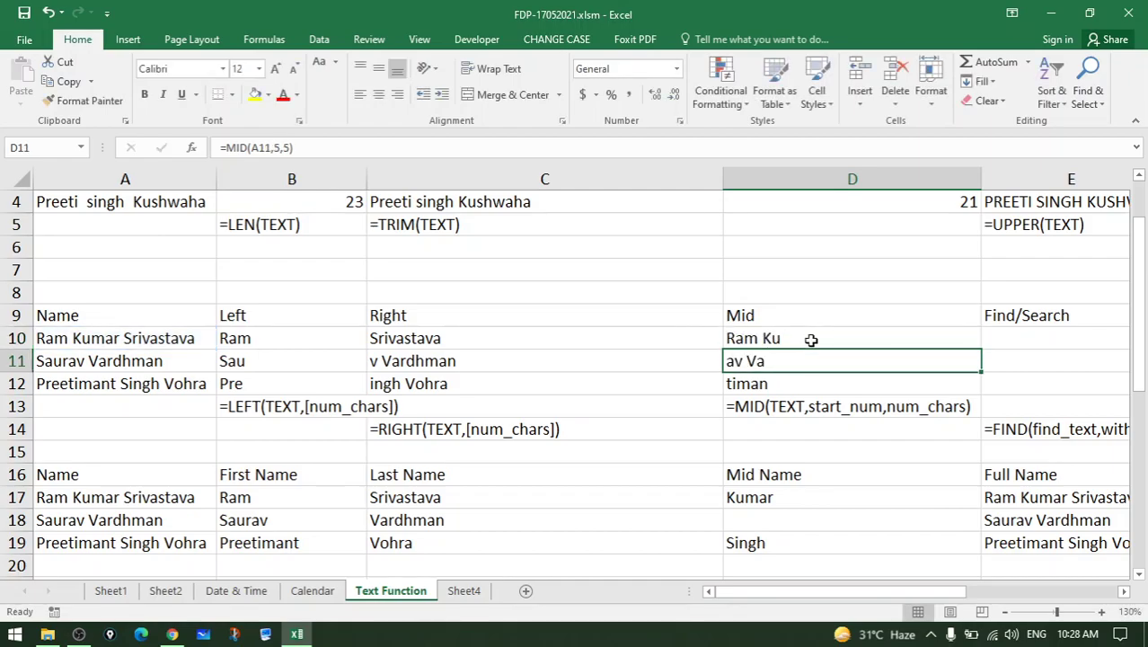
Reopen D10's =MID(A10,1,6) formula and recommit it unchanged
left_click(810, 340)
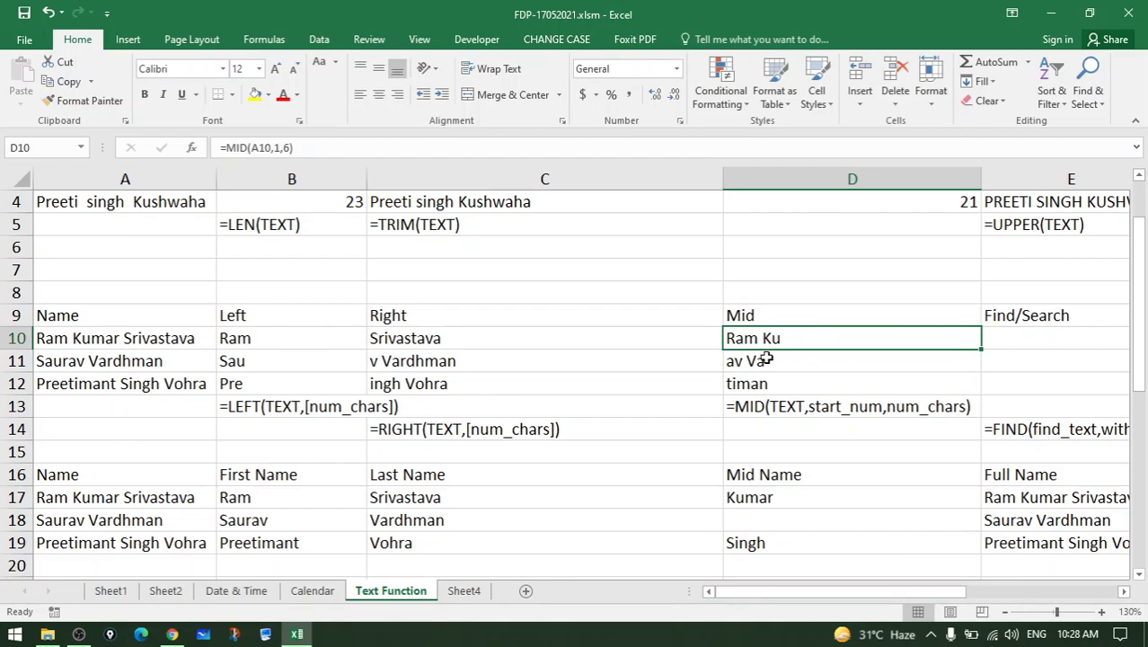
double_click(789, 339)
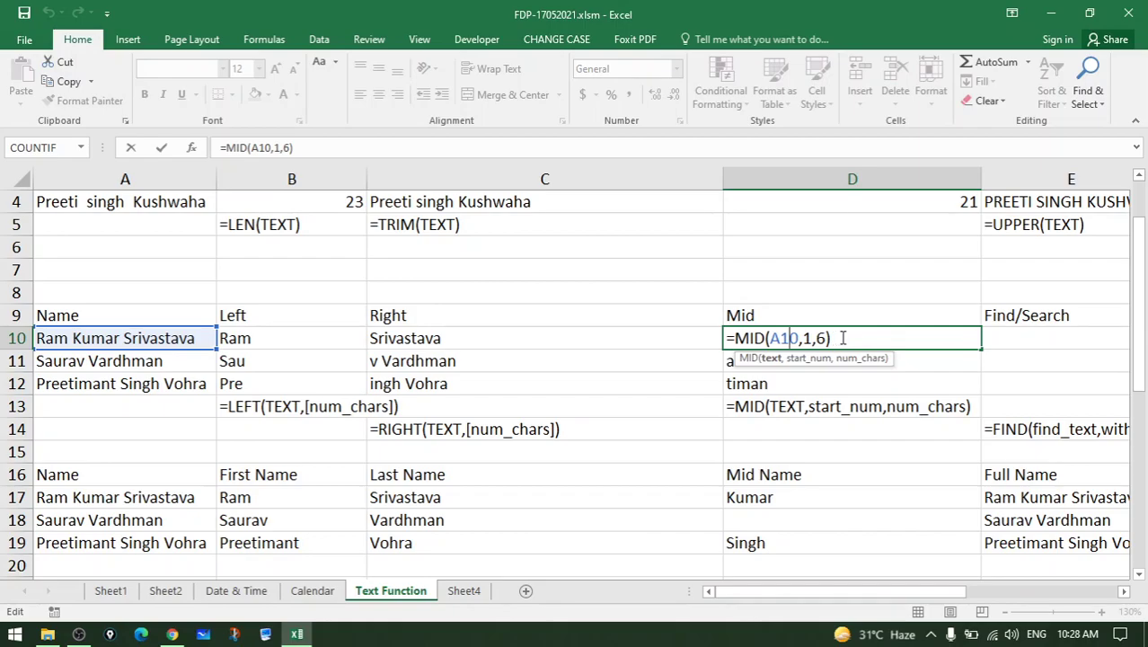
key("Return")
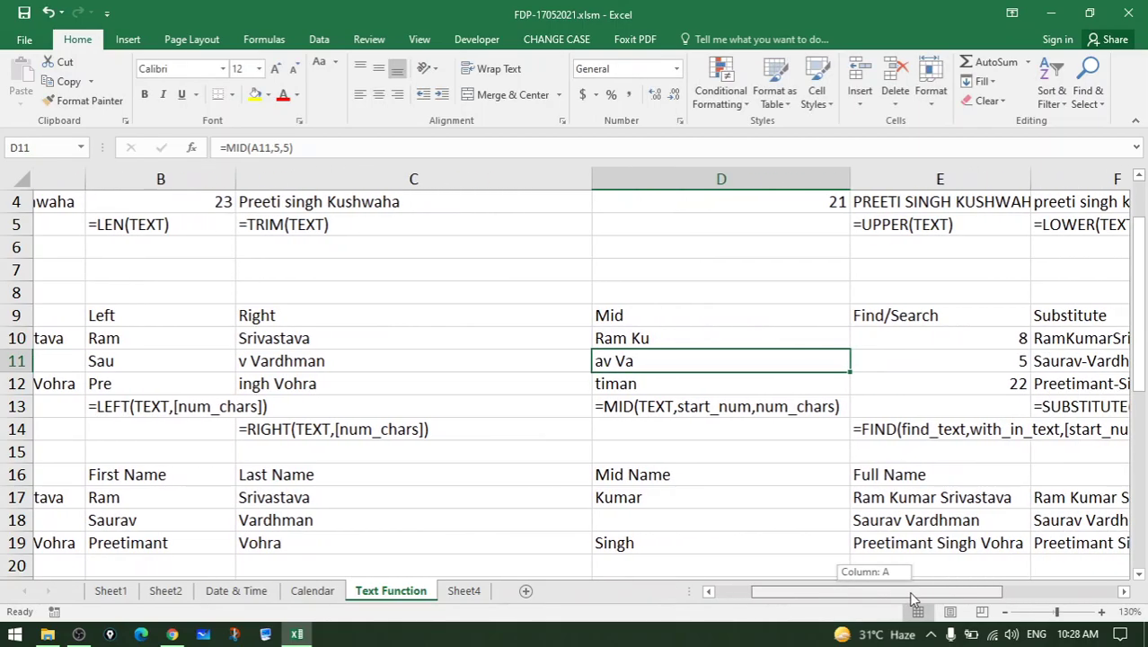
left_click_drag(873, 593, 924, 593)
left_click(874, 423)
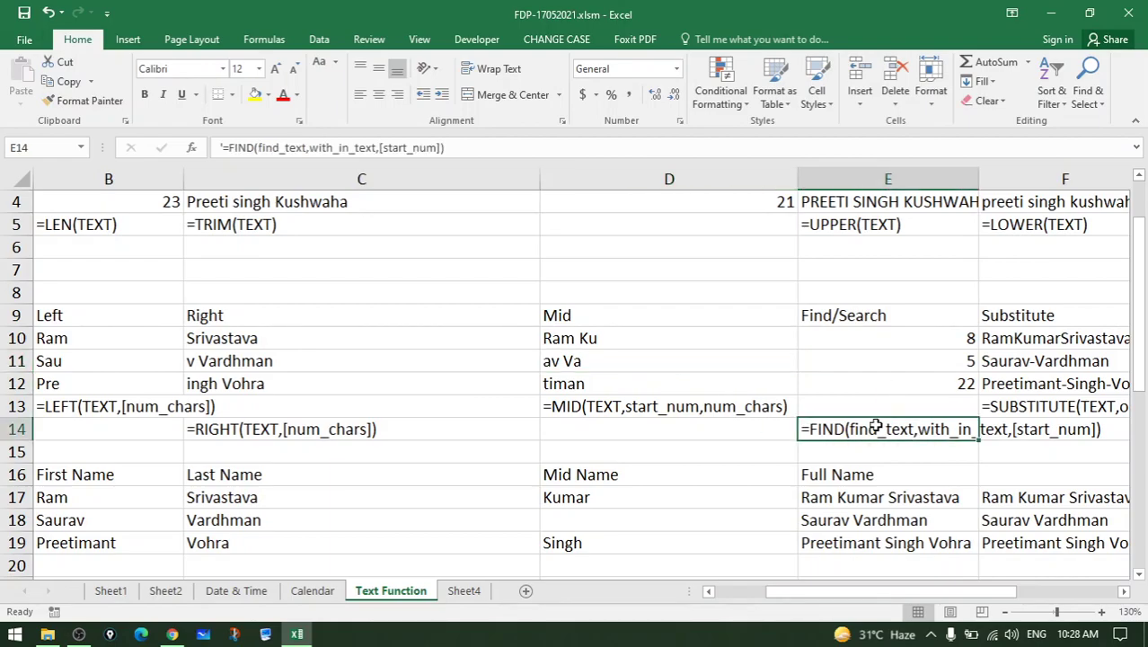
left_click(853, 344)
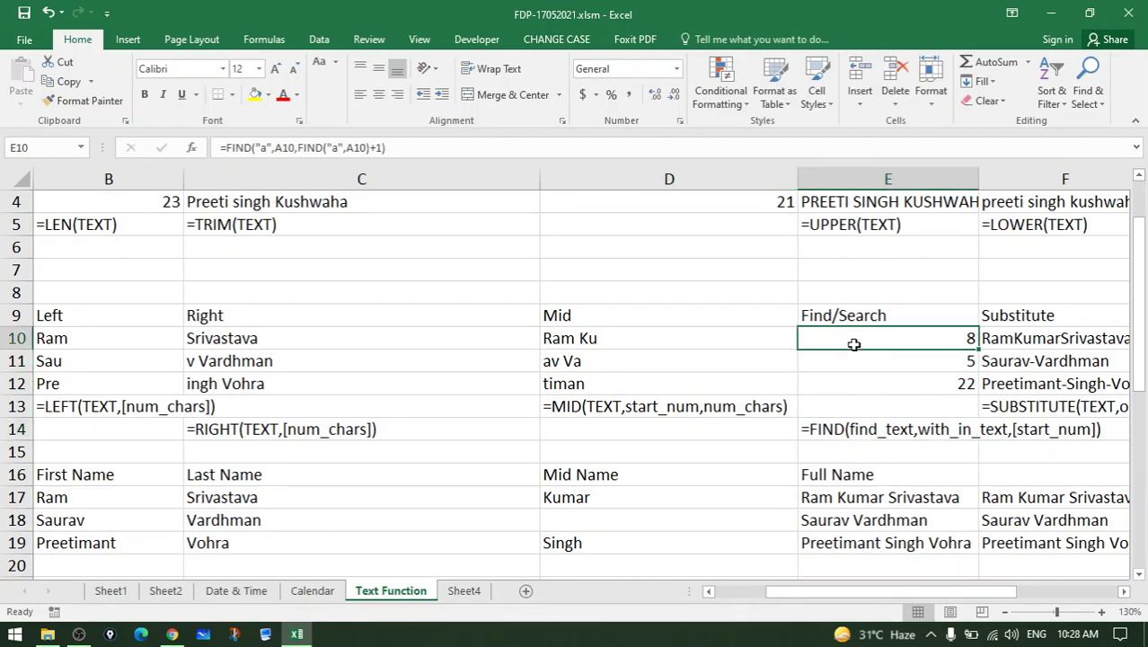
left_click(857, 361)
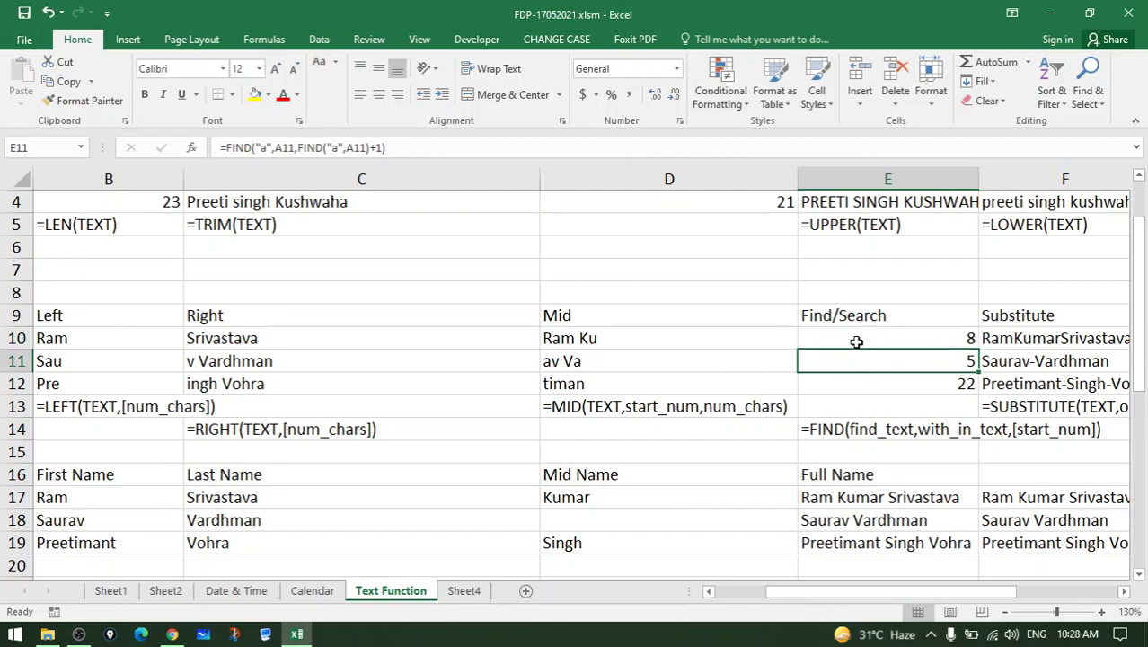
double_click(856, 341)
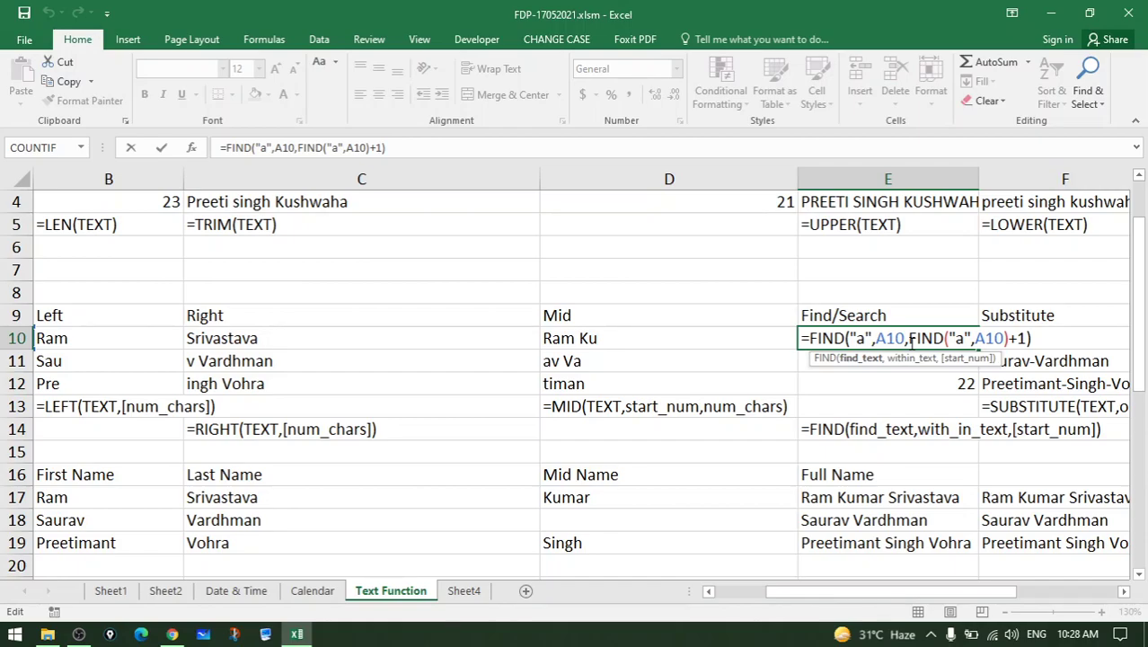
left_click(645, 273)
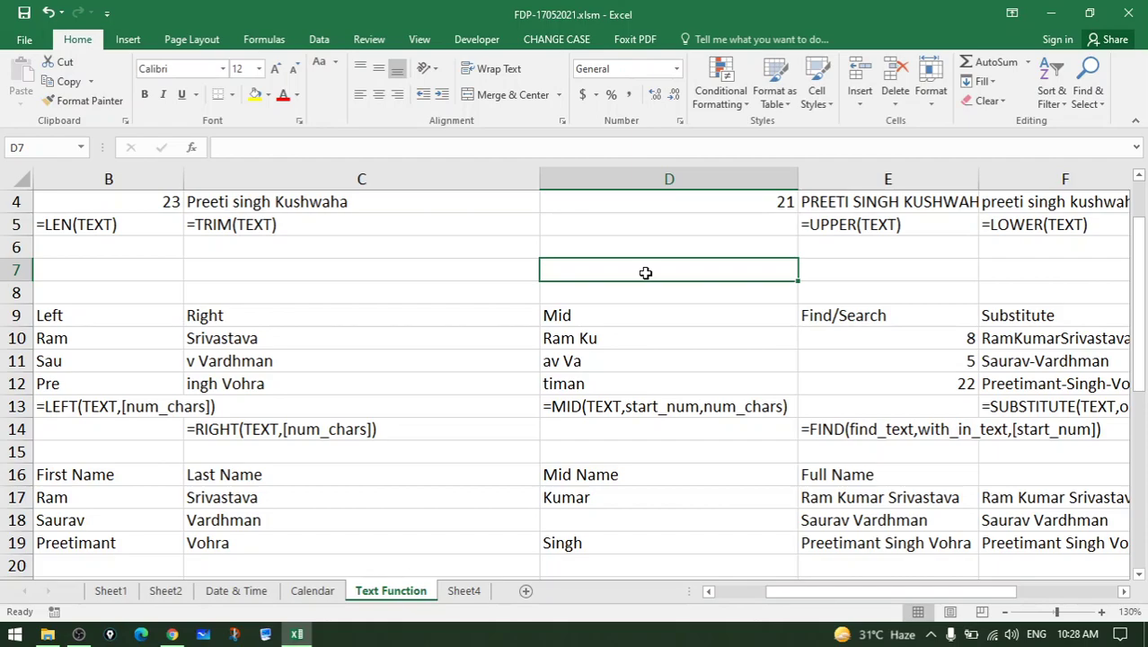
Enter =FIND("a",A10) in D7, returning 2 as the first "a" position
left_click_drag(950, 592, 885, 600)
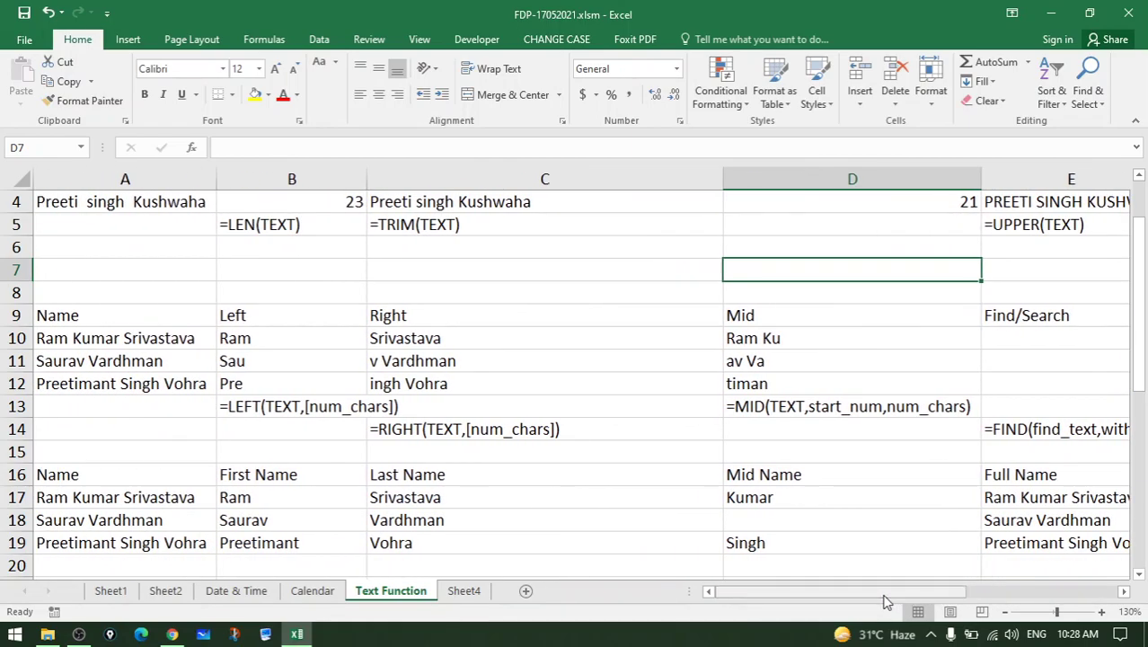
type("=F")
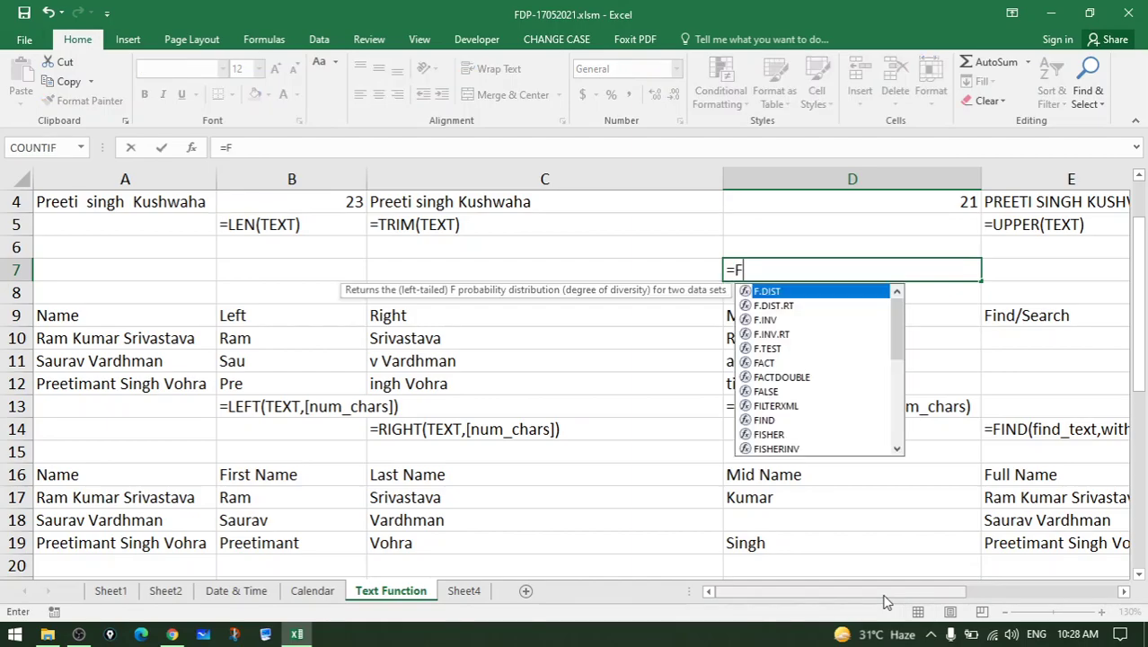
type("IND(")
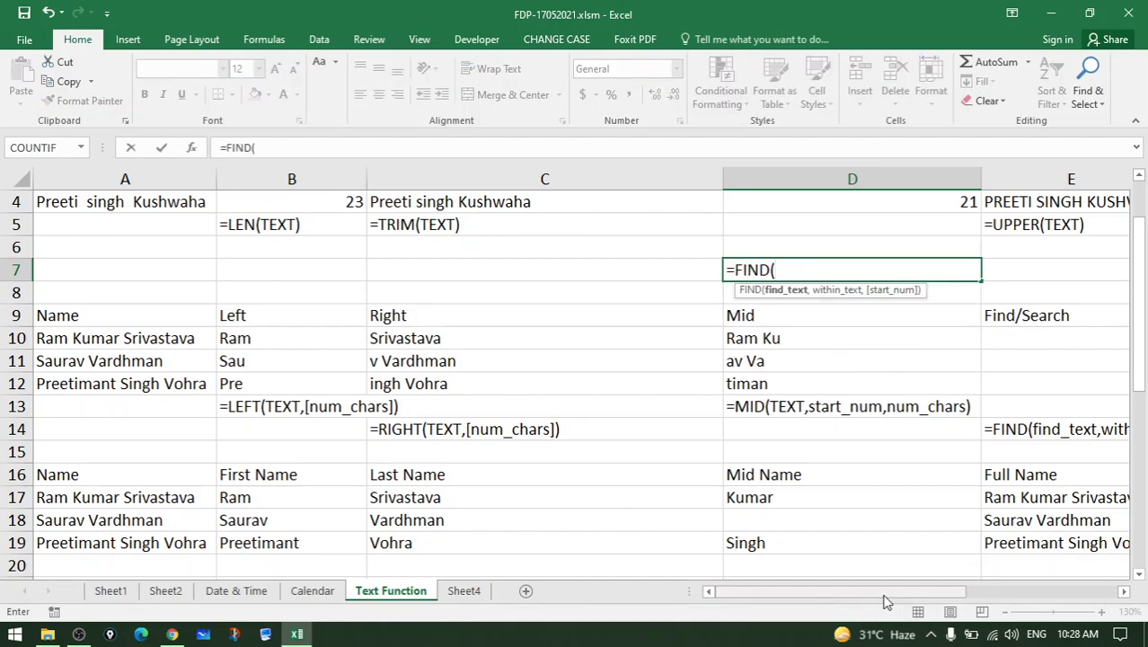
left_click(93, 342)
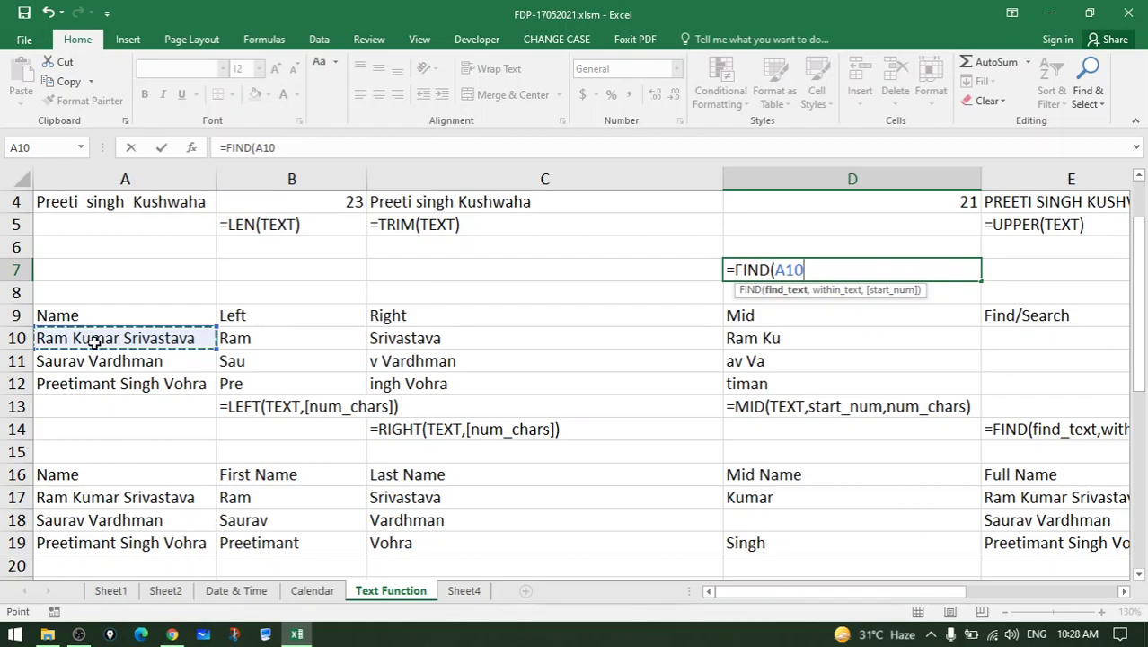
key("BackSpace")
key("BackSpace")
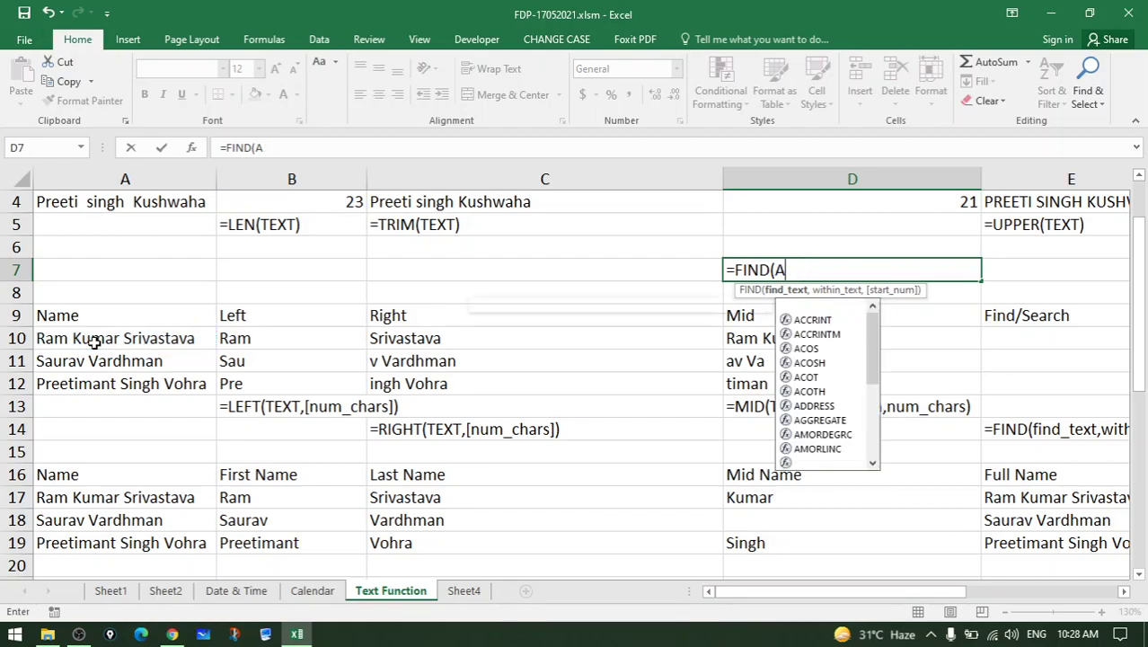
key("BackSpace")
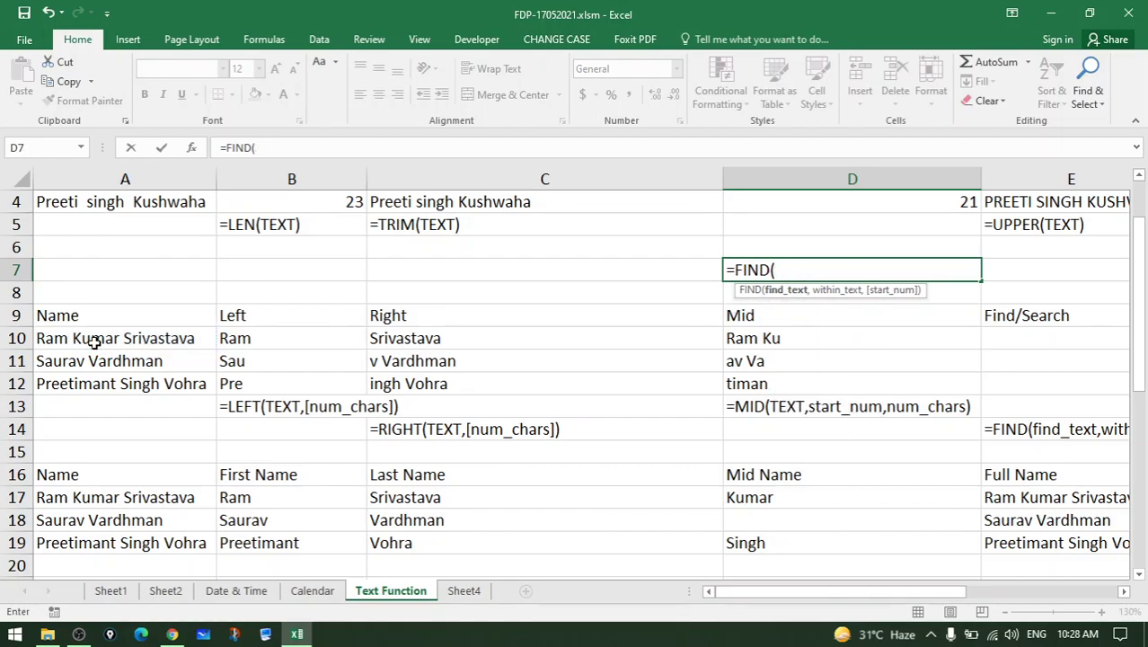
type("\"")
type("a")
type("\"")
type(",")
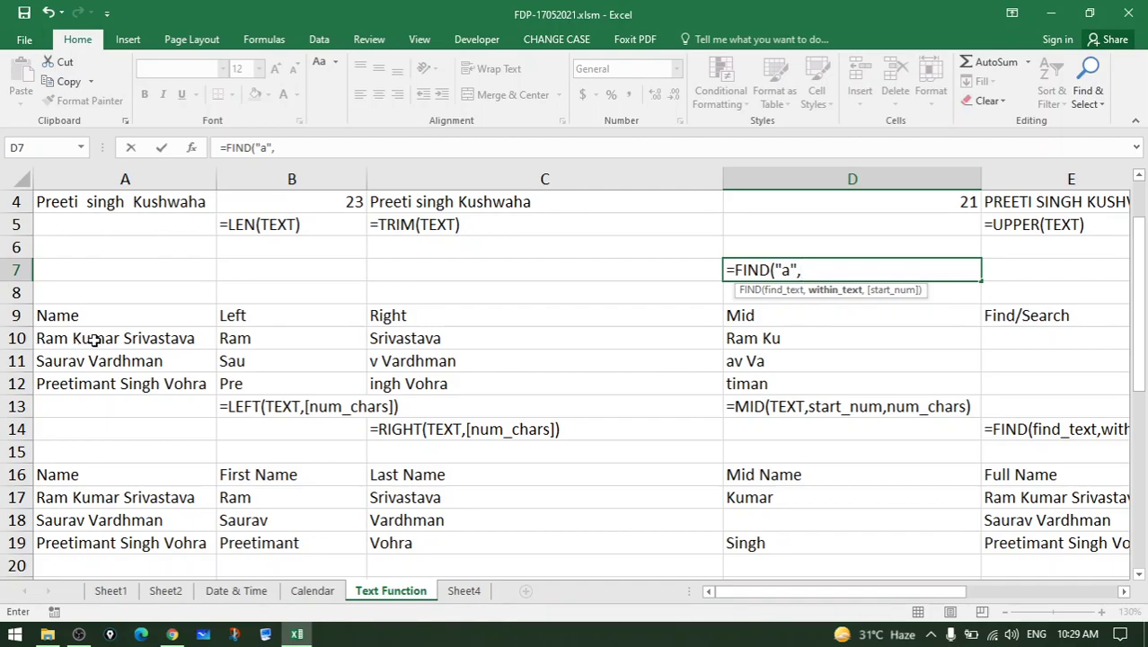
left_click(101, 338)
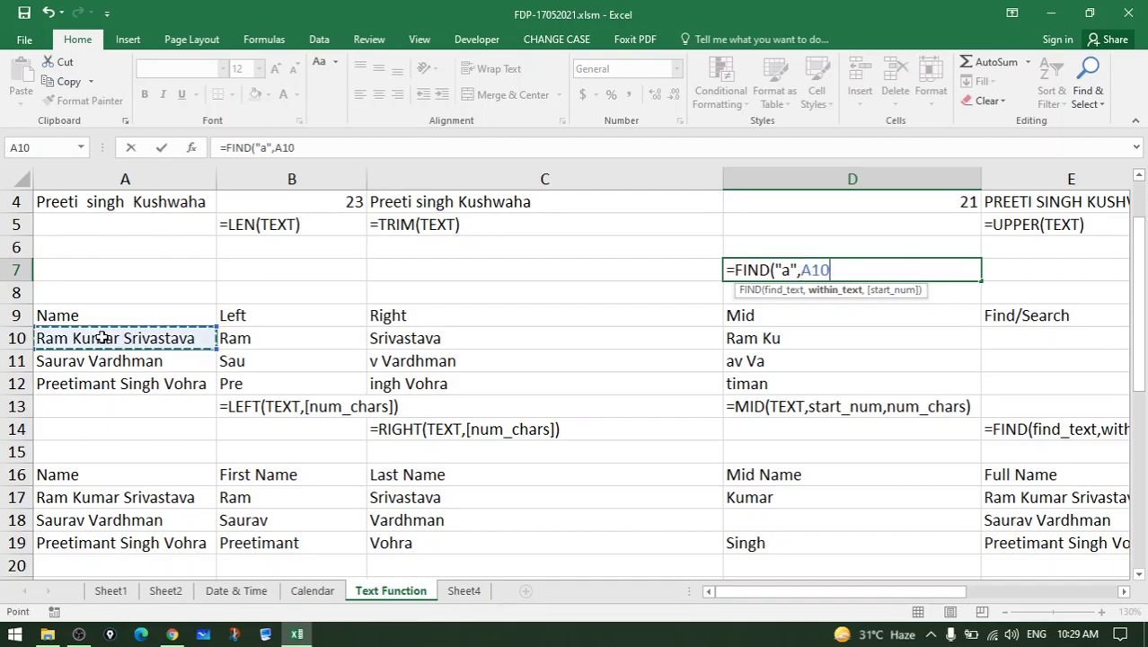
type(",")
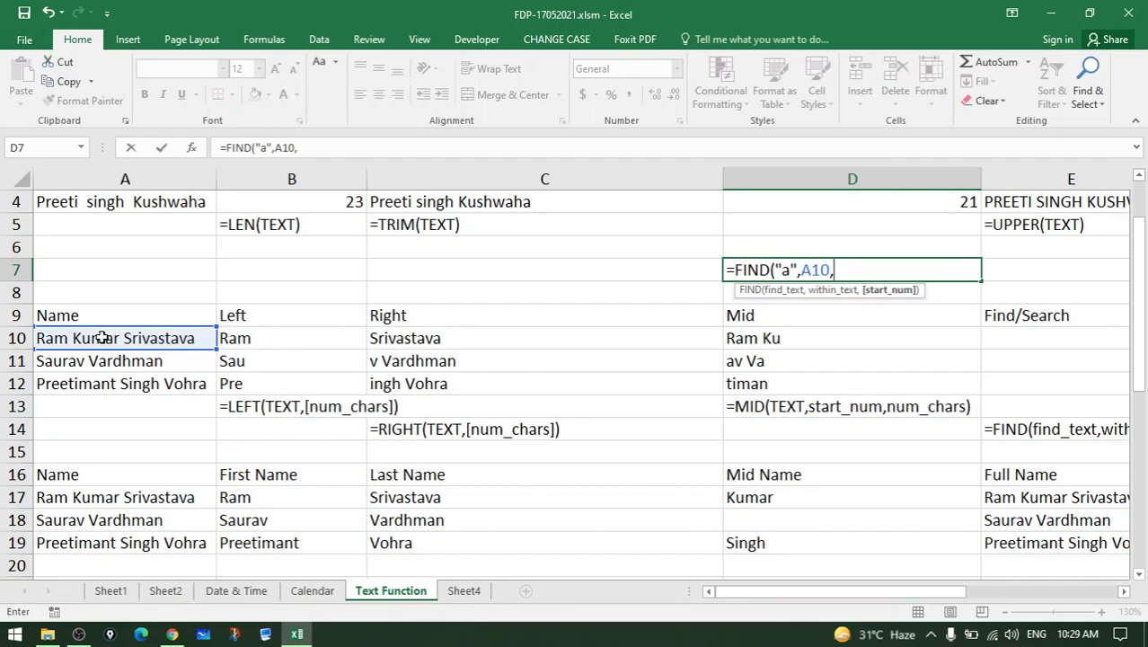
key("BackSpace")
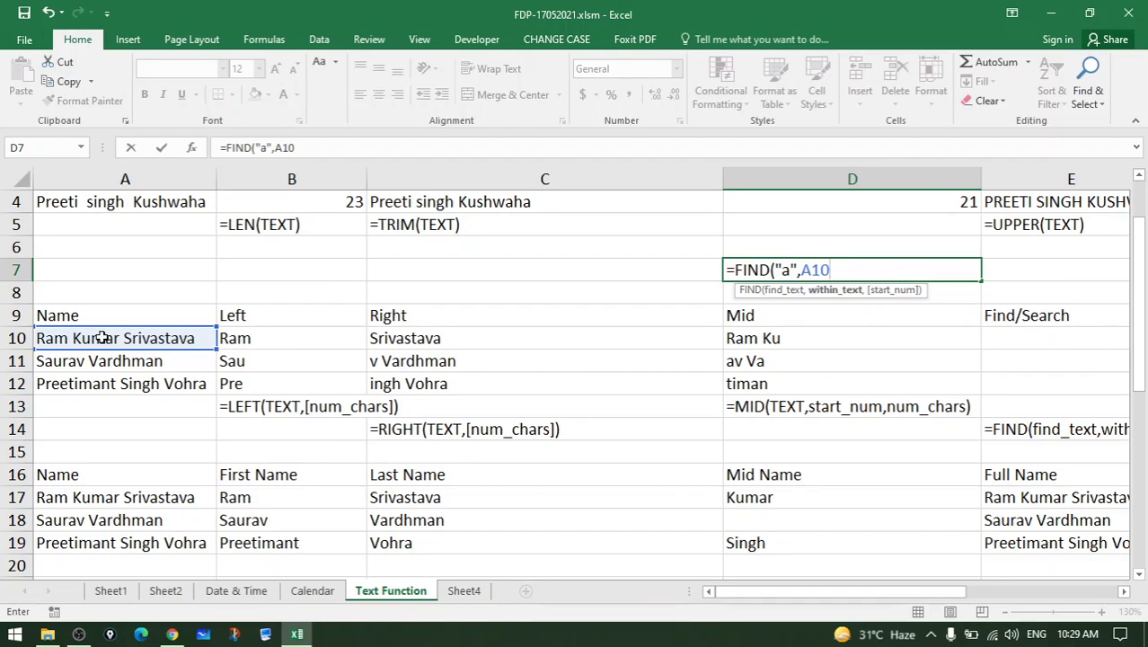
type(")")
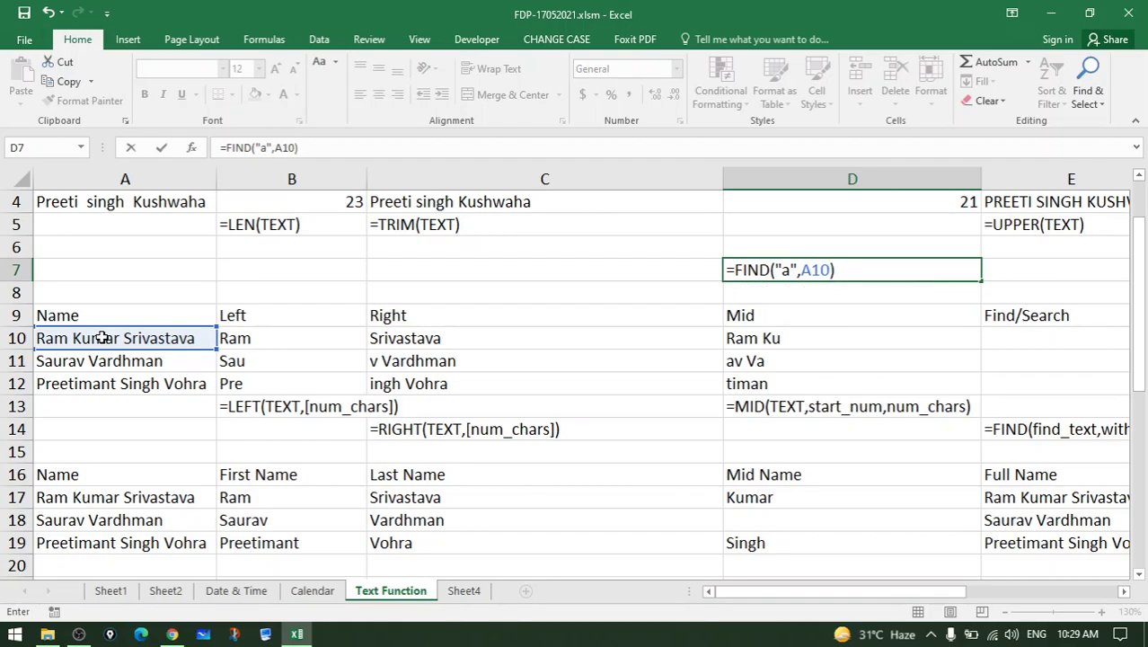
key("Return")
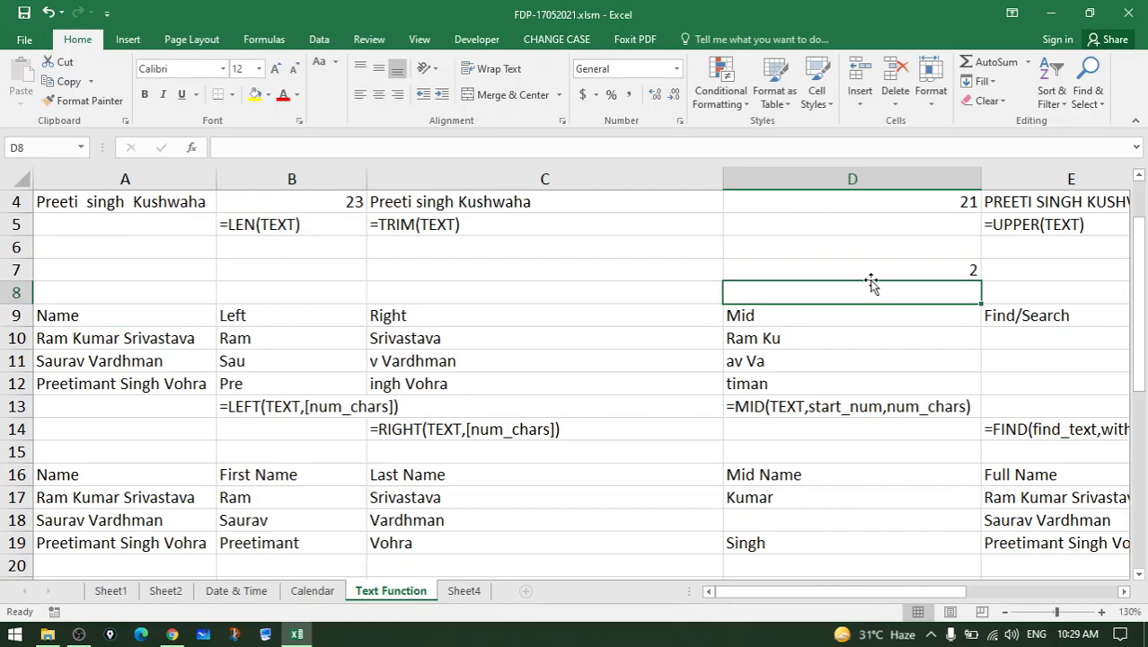
left_click(891, 274)
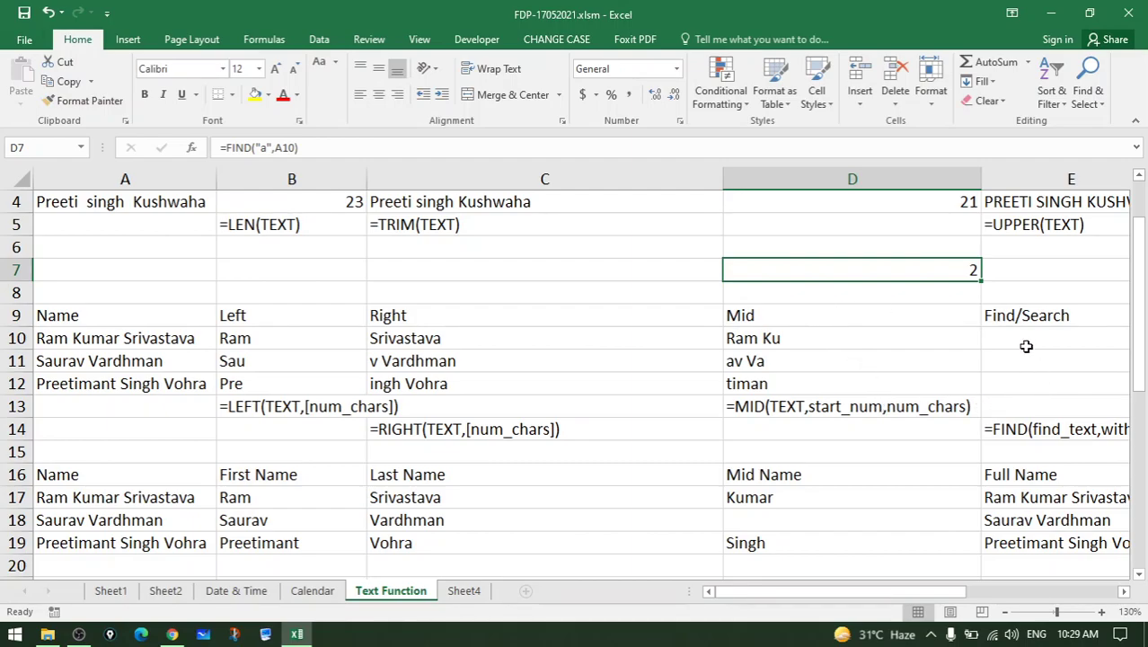
Inspect E10's nested FIND formula, highlighting the inner FIND("a",A10) that sets the second search's start
left_click_drag(889, 590, 938, 591)
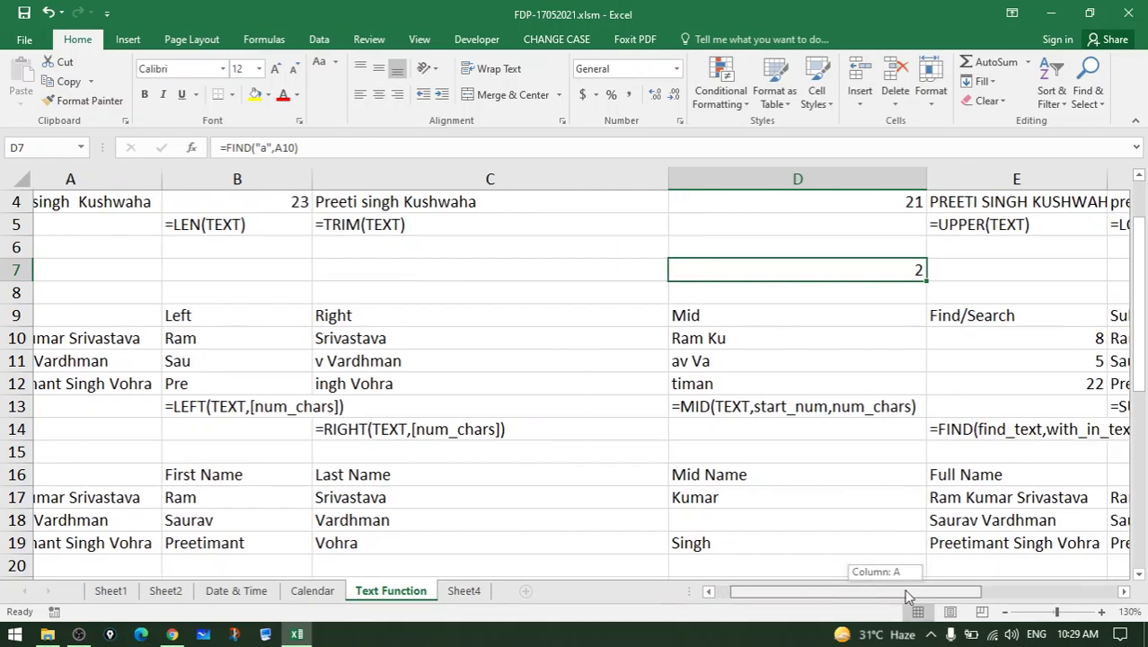
left_click(957, 339)
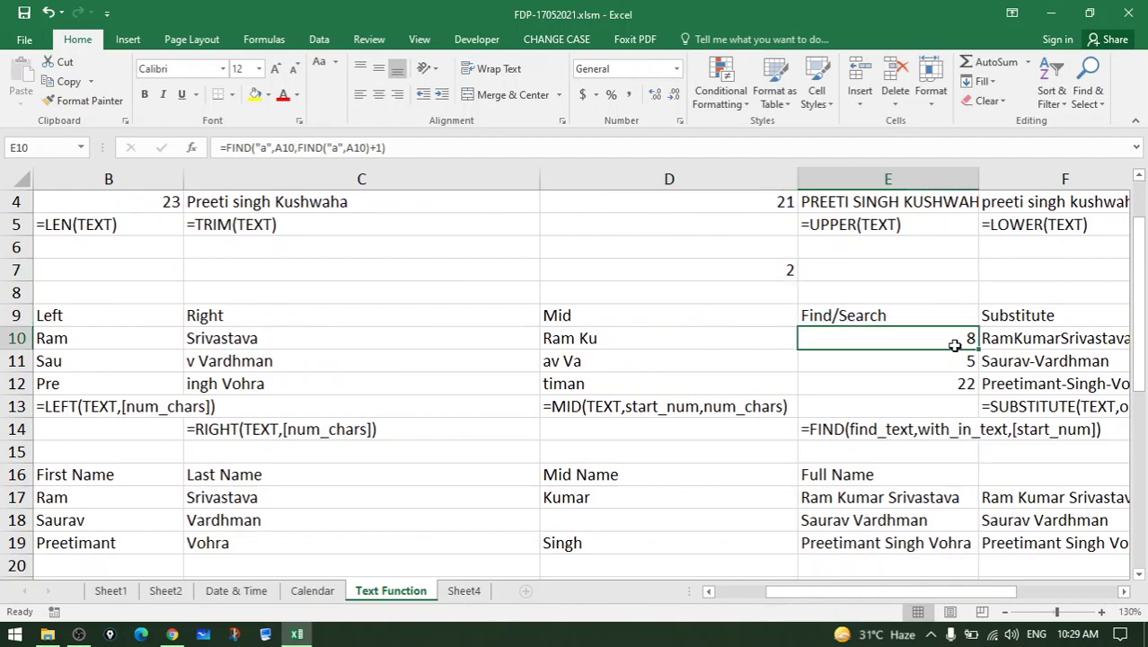
double_click(958, 339)
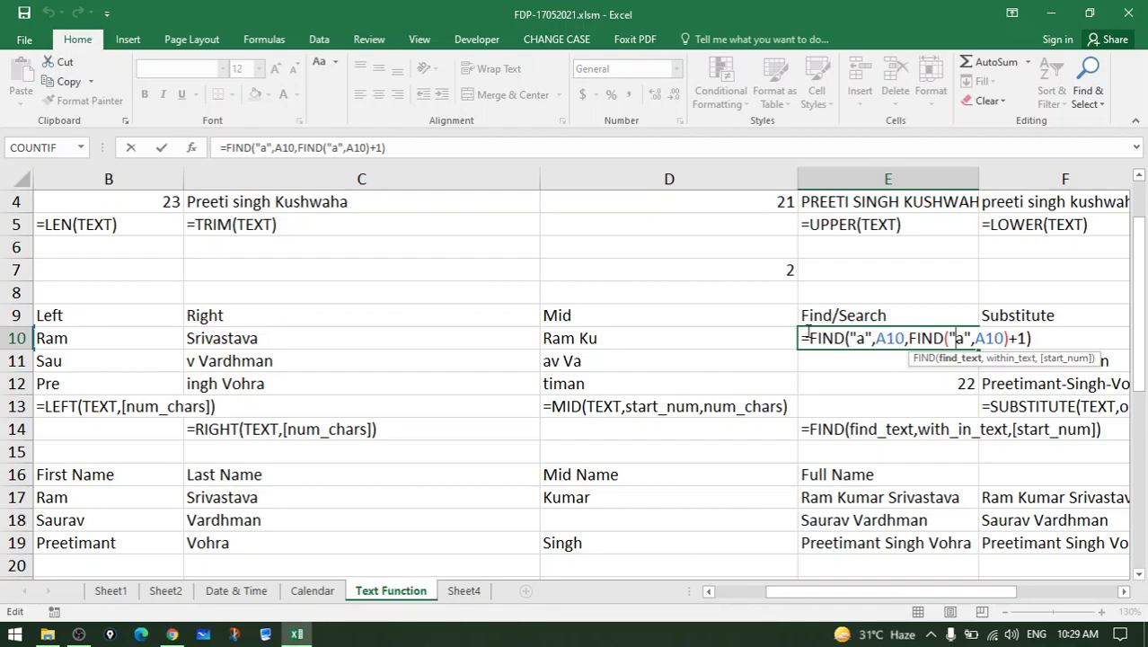
left_click(860, 338)
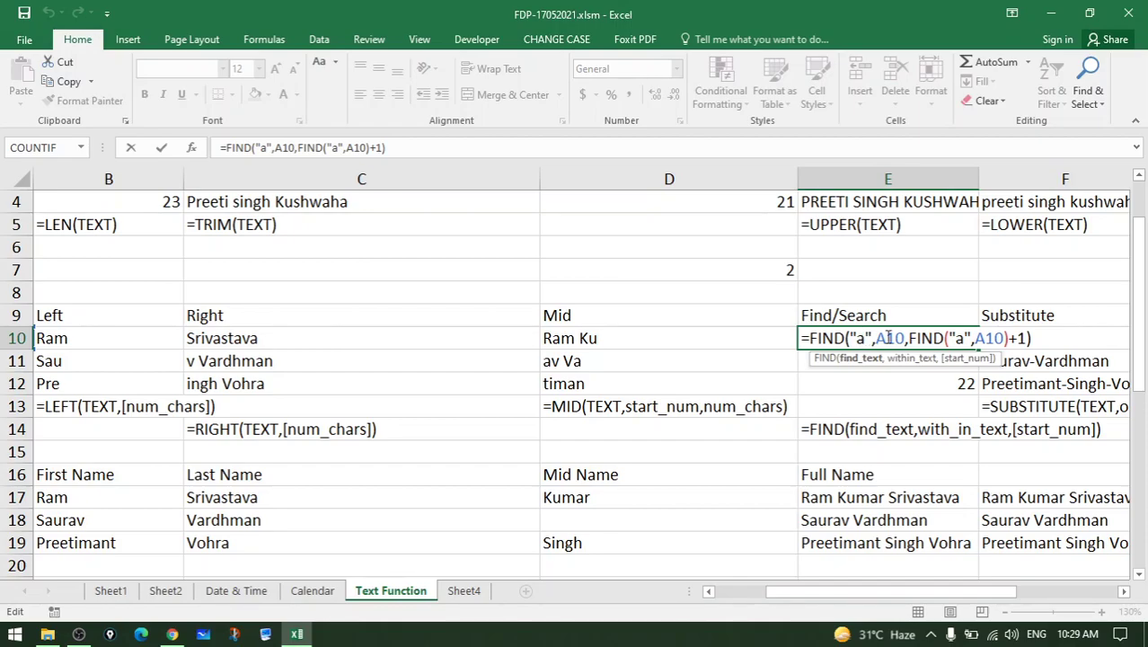
double_click(890, 339)
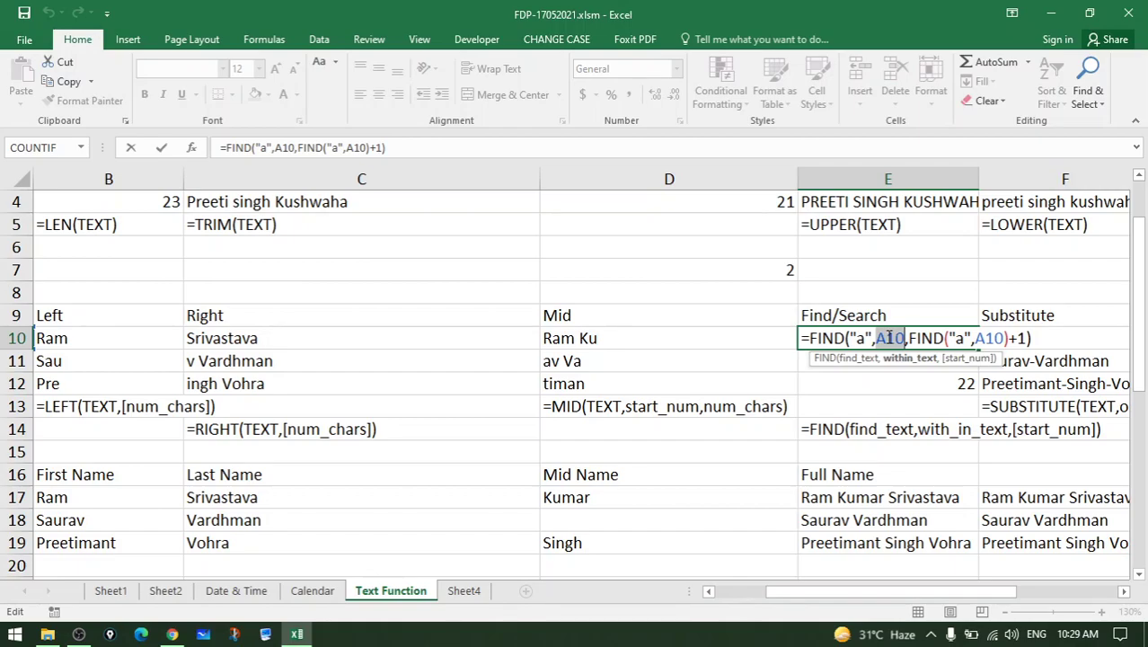
left_click_drag(909, 338, 1008, 339)
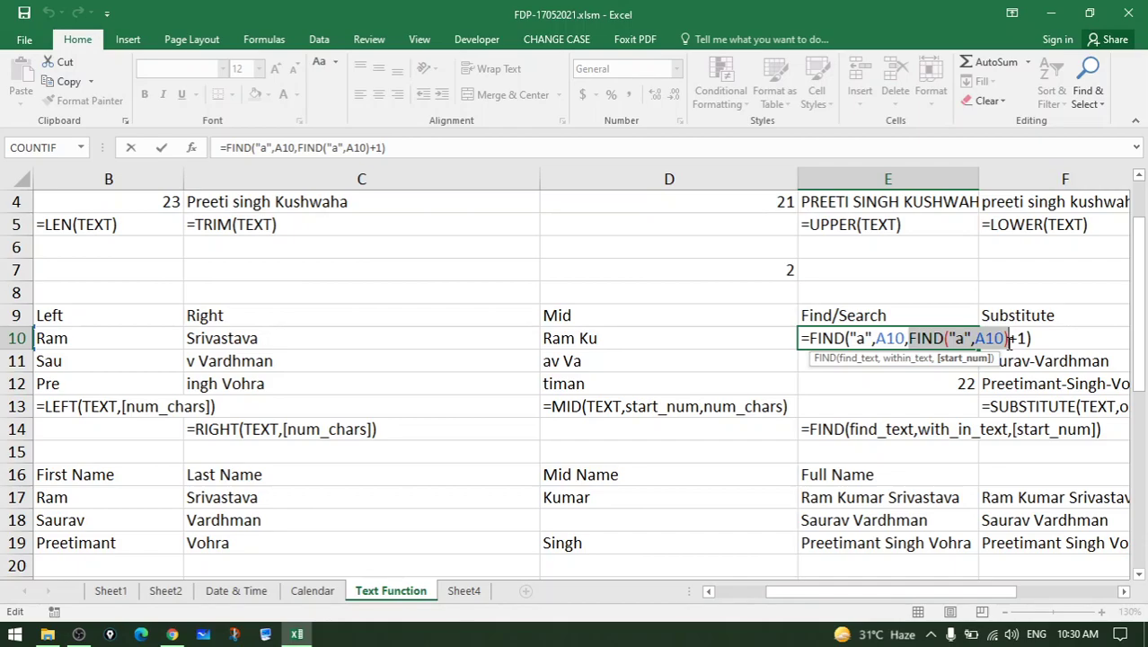
key("Return")
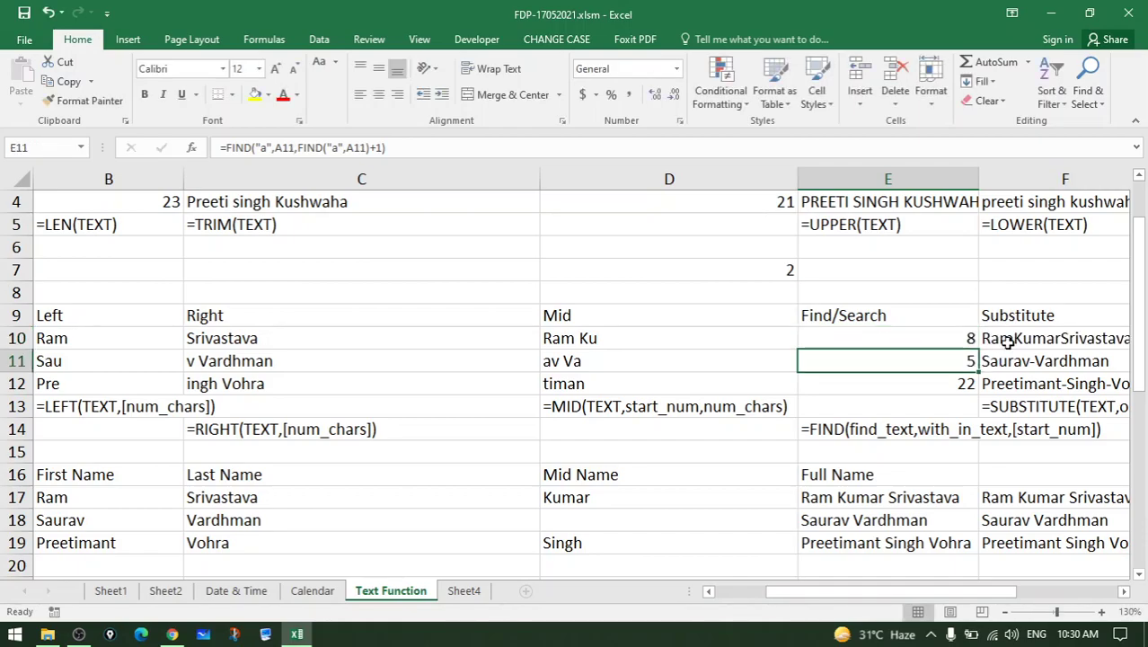
left_click_drag(763, 591, 672, 592)
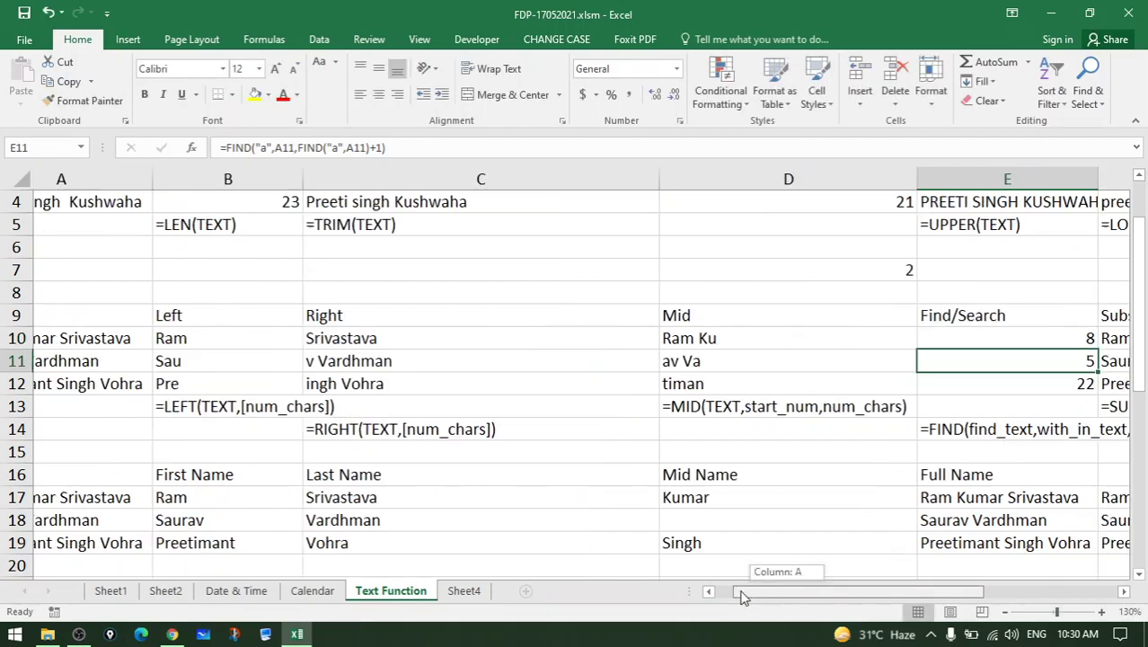
left_click_drag(102, 382, 99, 352)
left_click(77, 337)
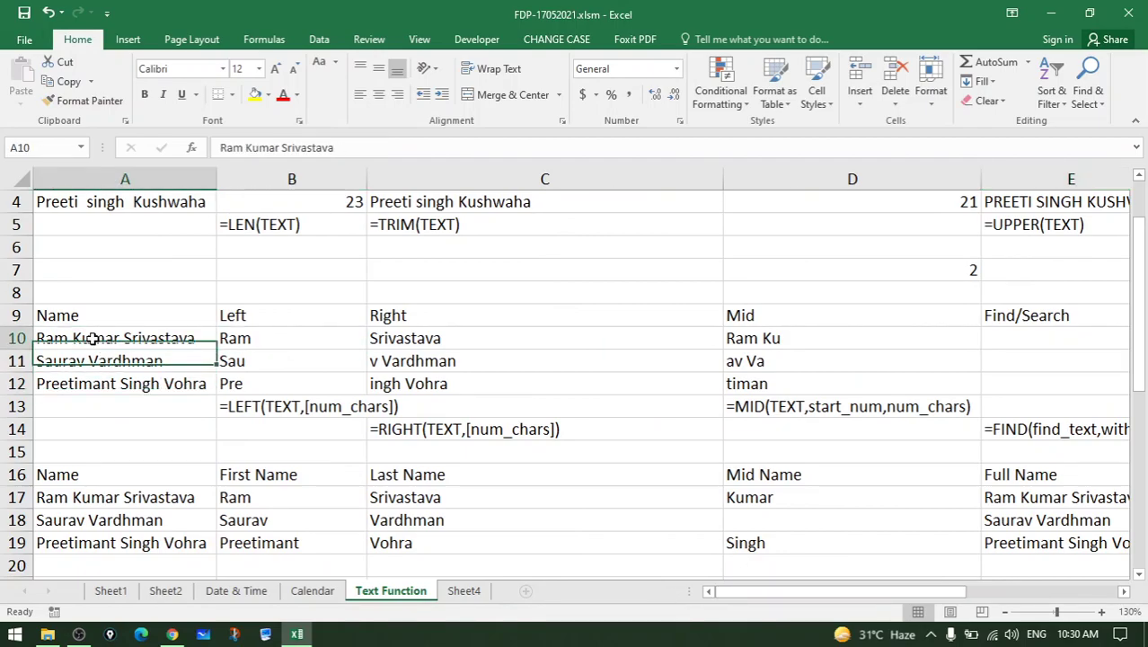
double_click(68, 340)
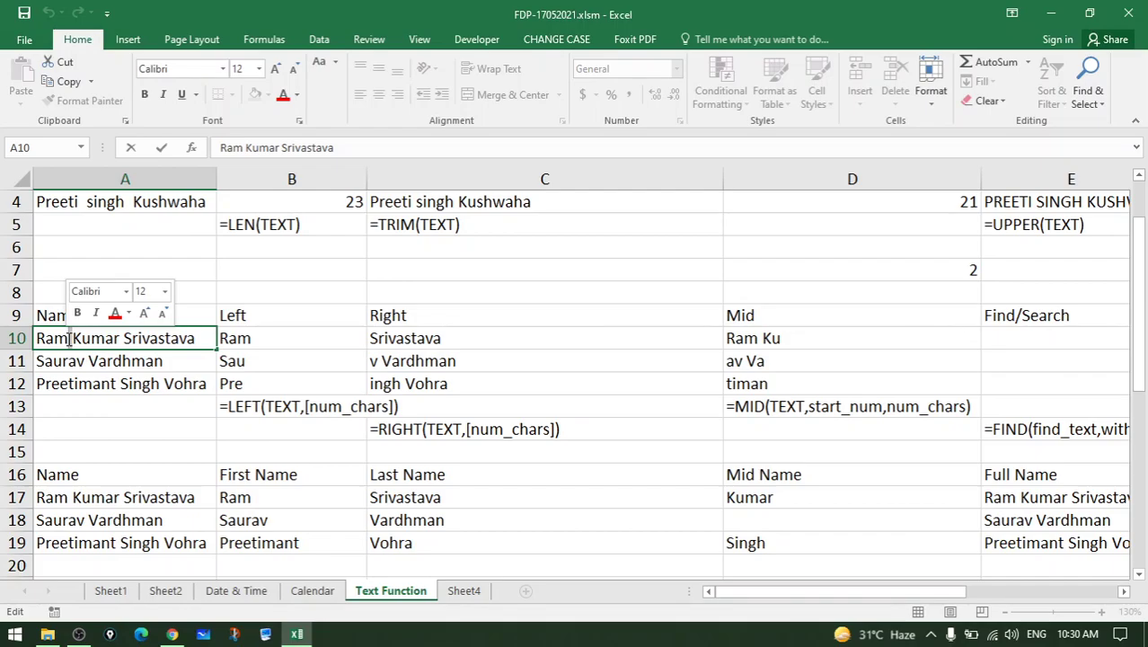
key("Return")
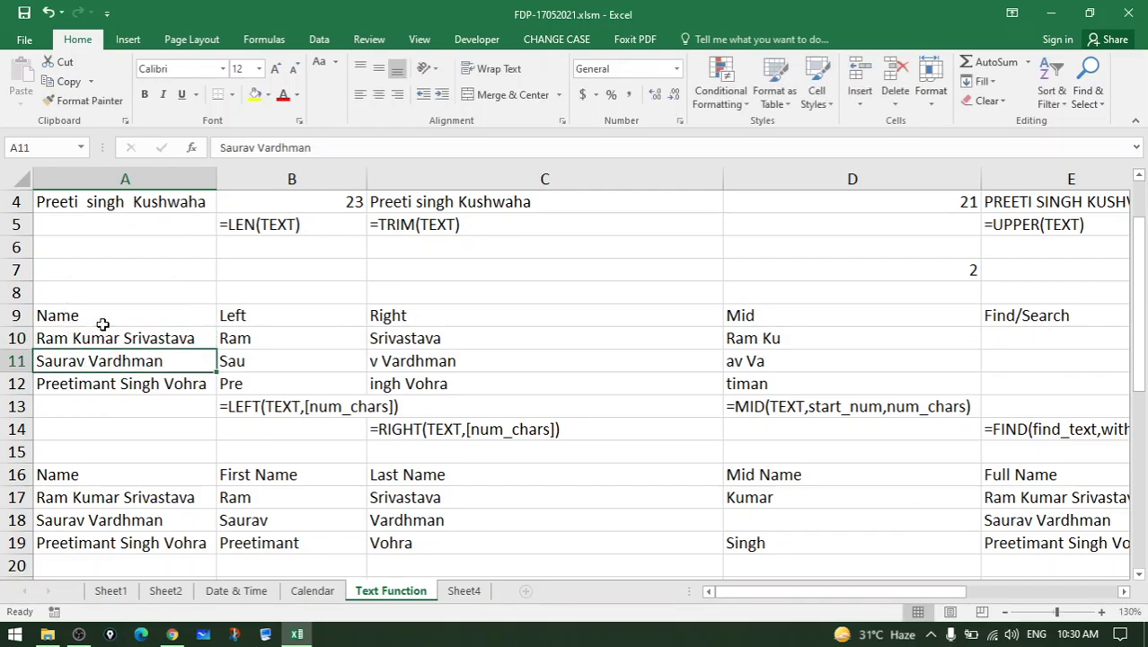
left_click(986, 338)
left_click_drag(927, 597, 1027, 597)
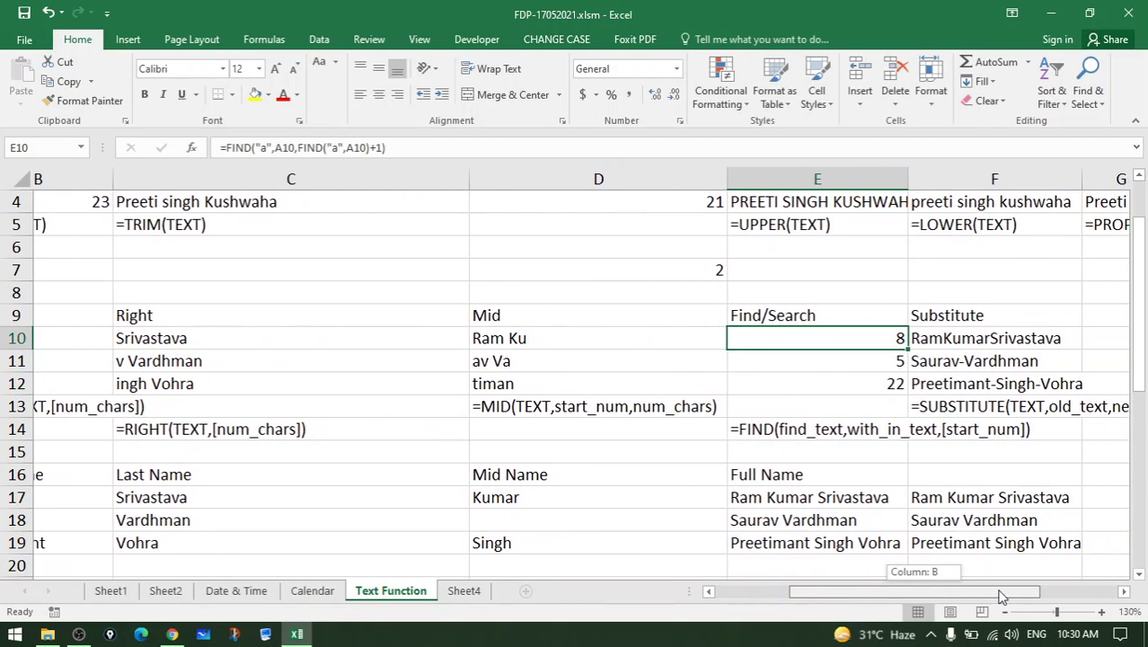
double_click(774, 343)
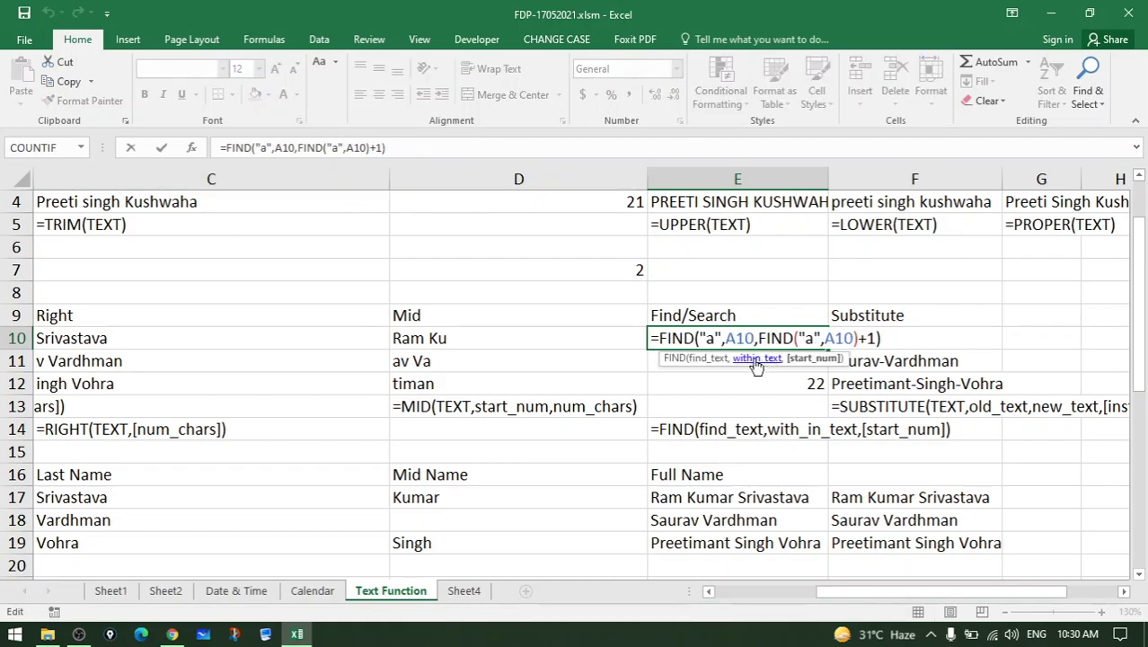
left_click(710, 339)
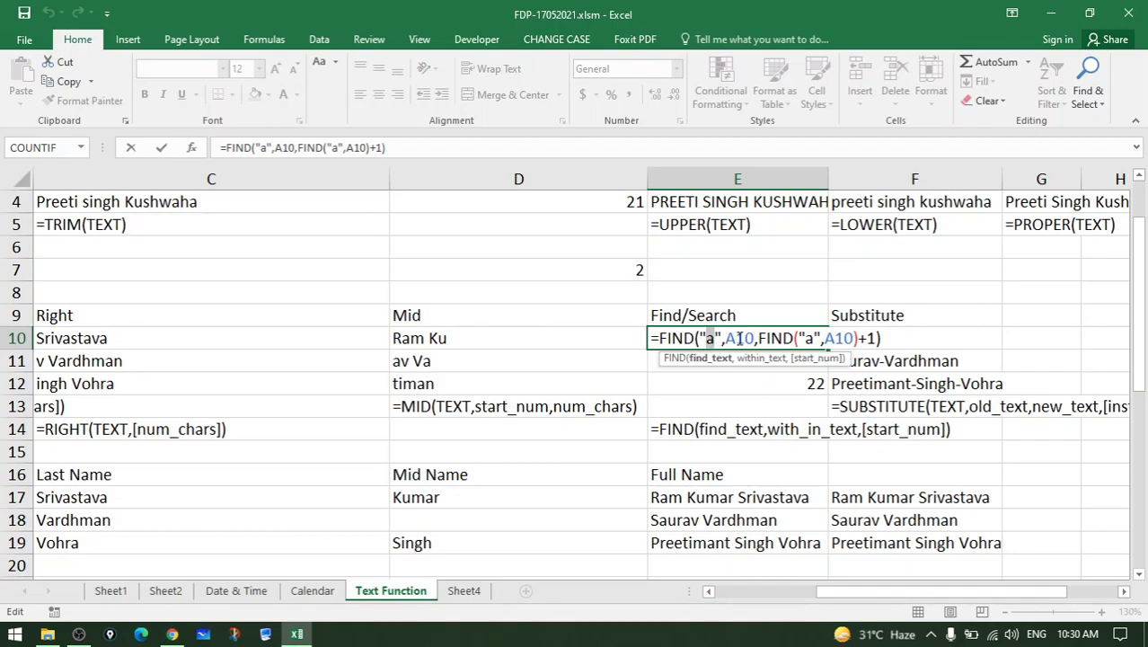
left_click(738, 338)
double_click(738, 339)
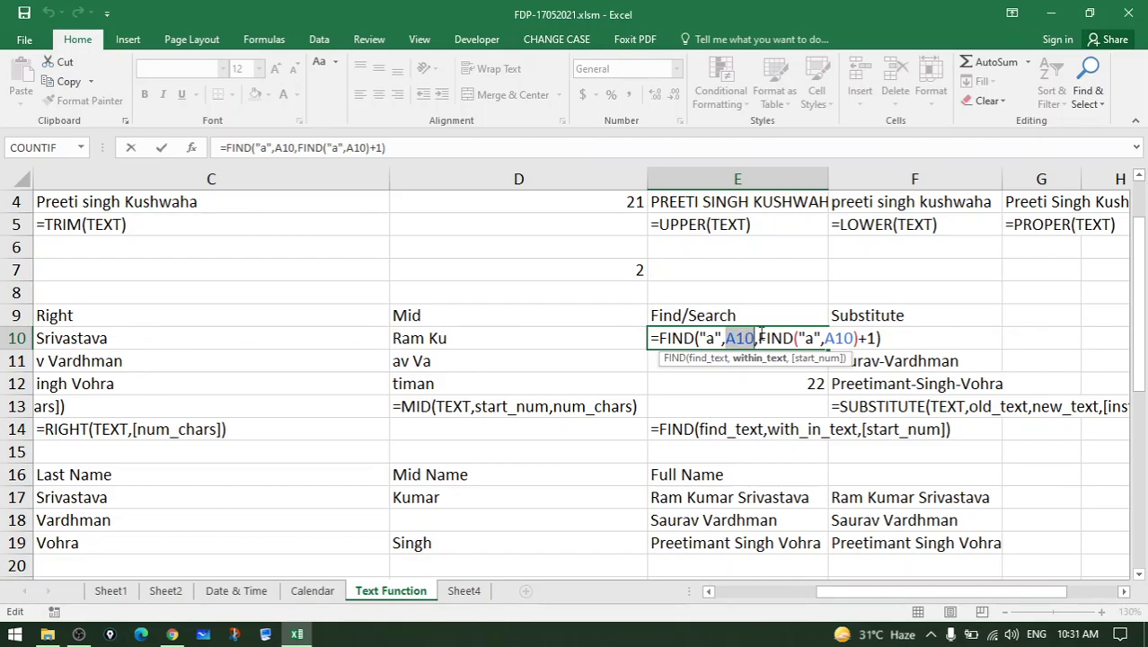
left_click_drag(759, 338, 859, 340)
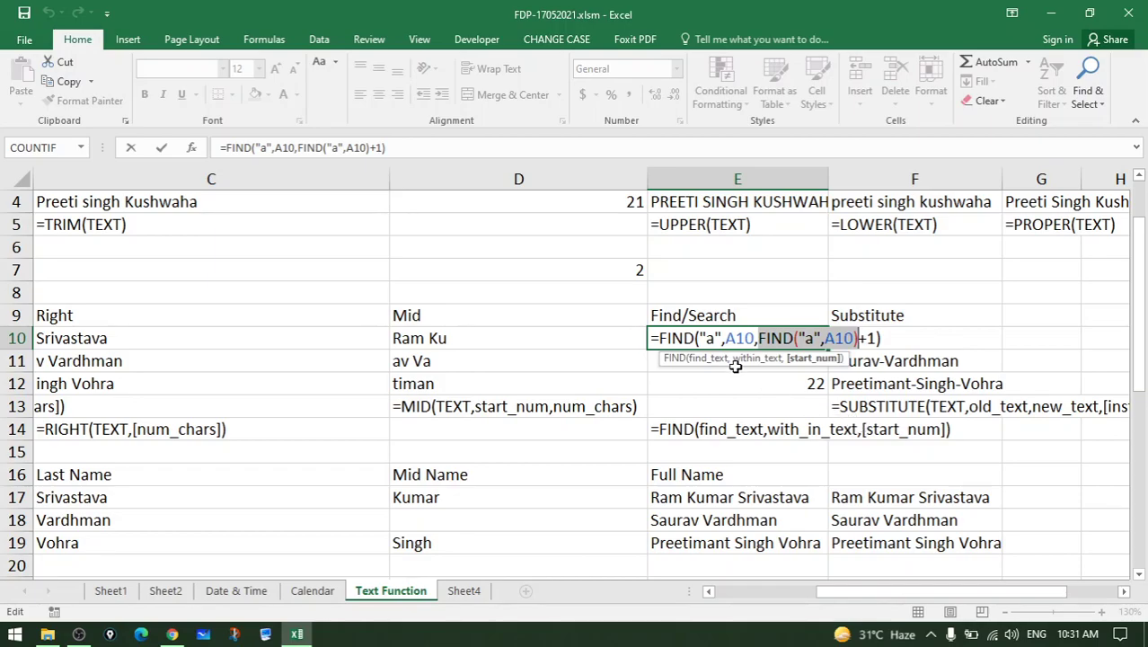
key("ctrl+Return")
key("Return")
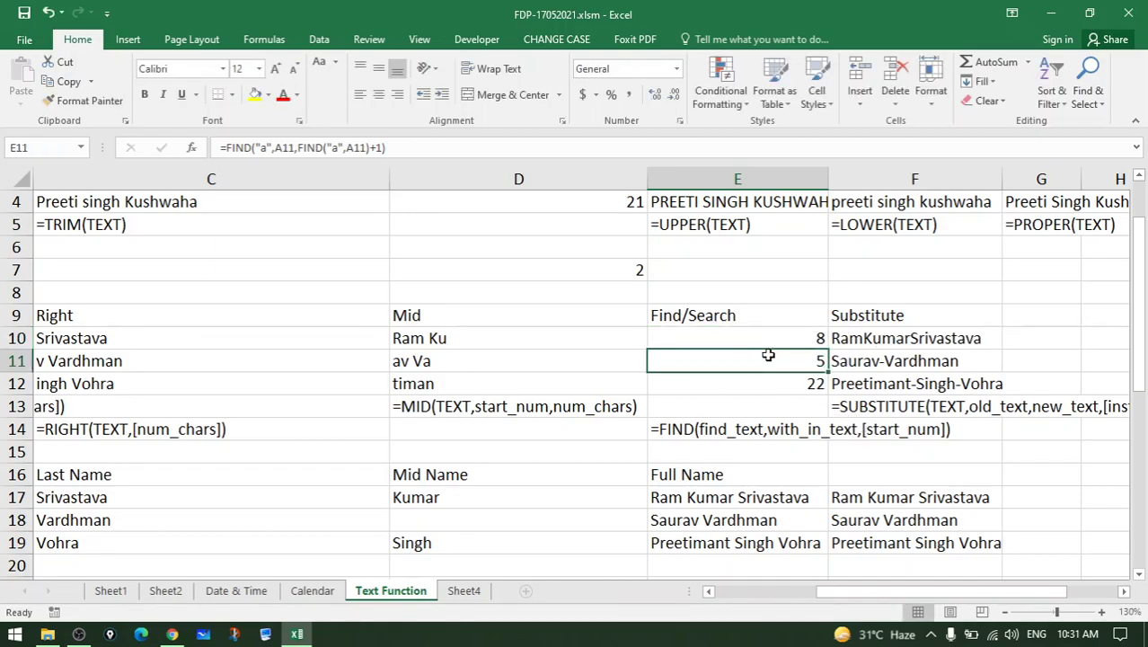
left_click(820, 333)
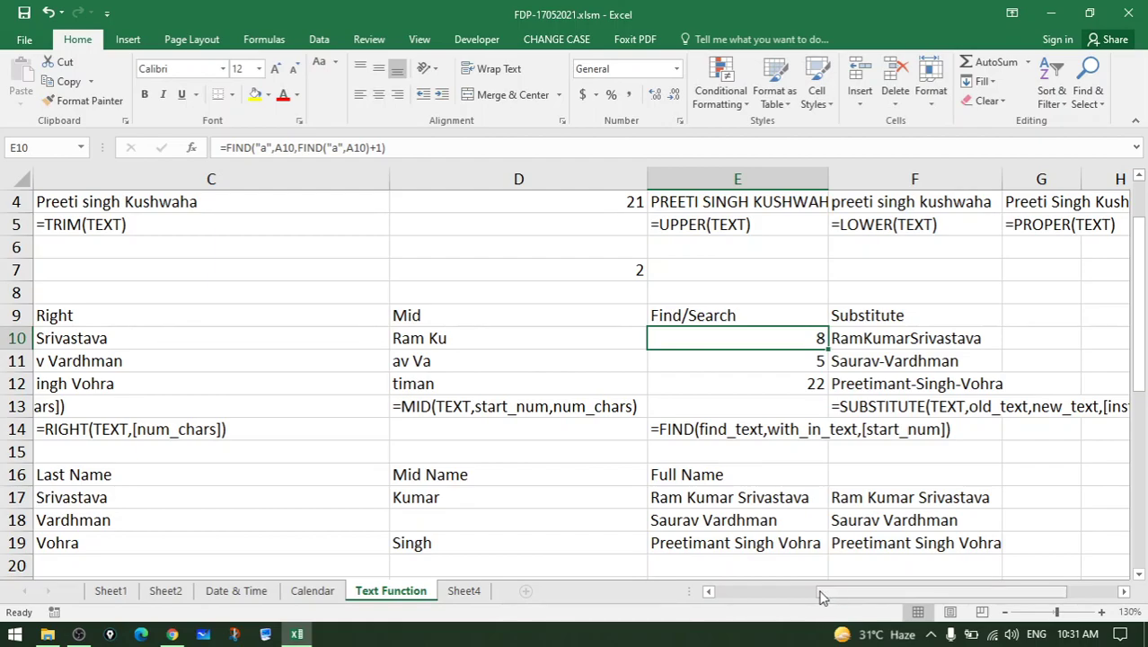
left_click_drag(820, 593, 712, 593)
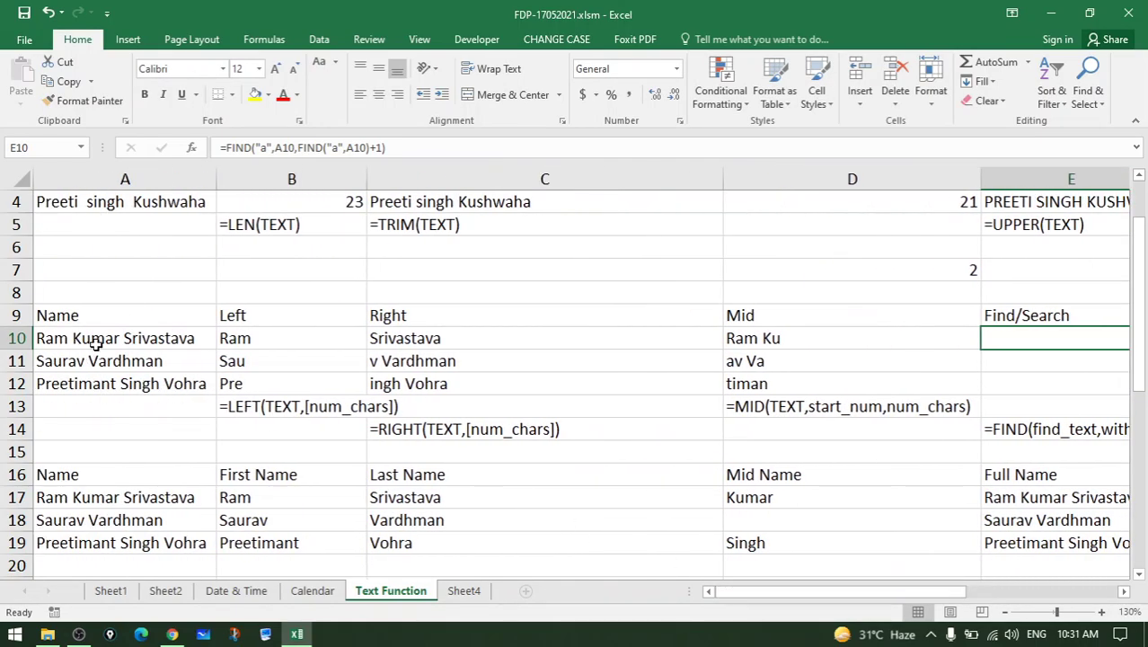
left_click_drag(898, 592, 949, 593)
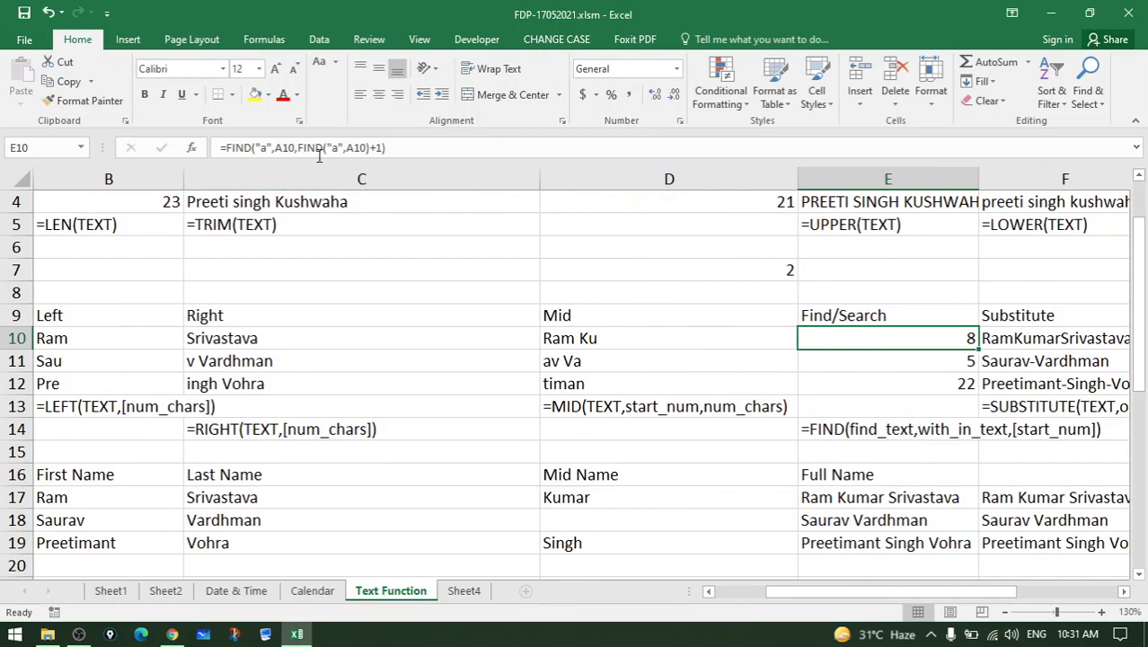
double_click(845, 338)
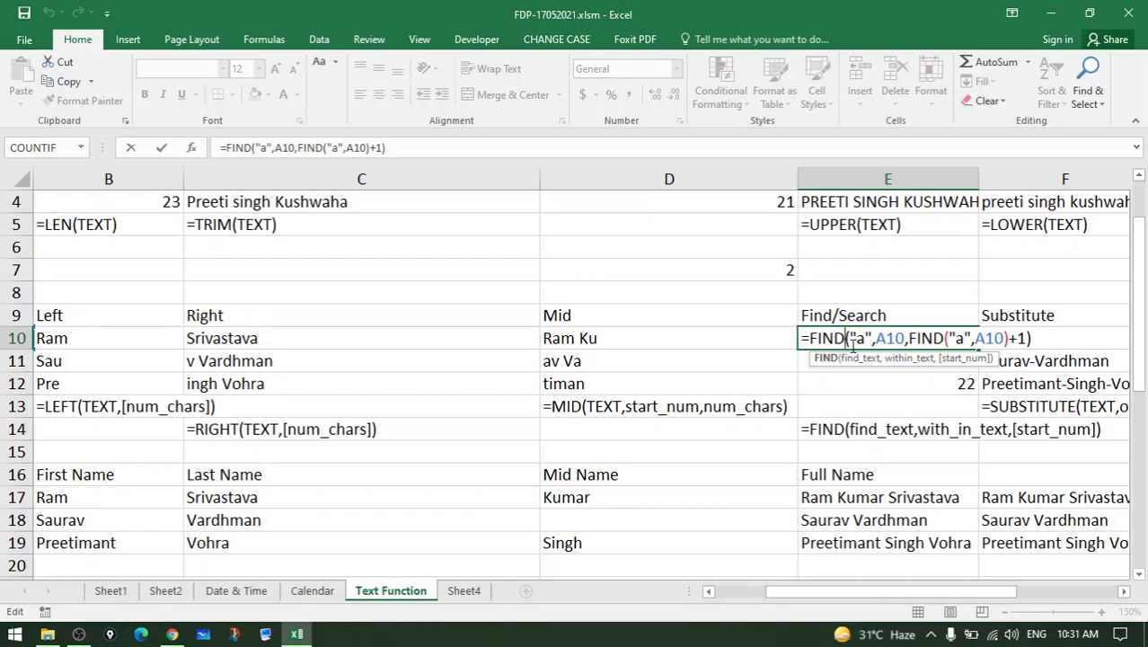
left_click_drag(849, 340, 864, 344)
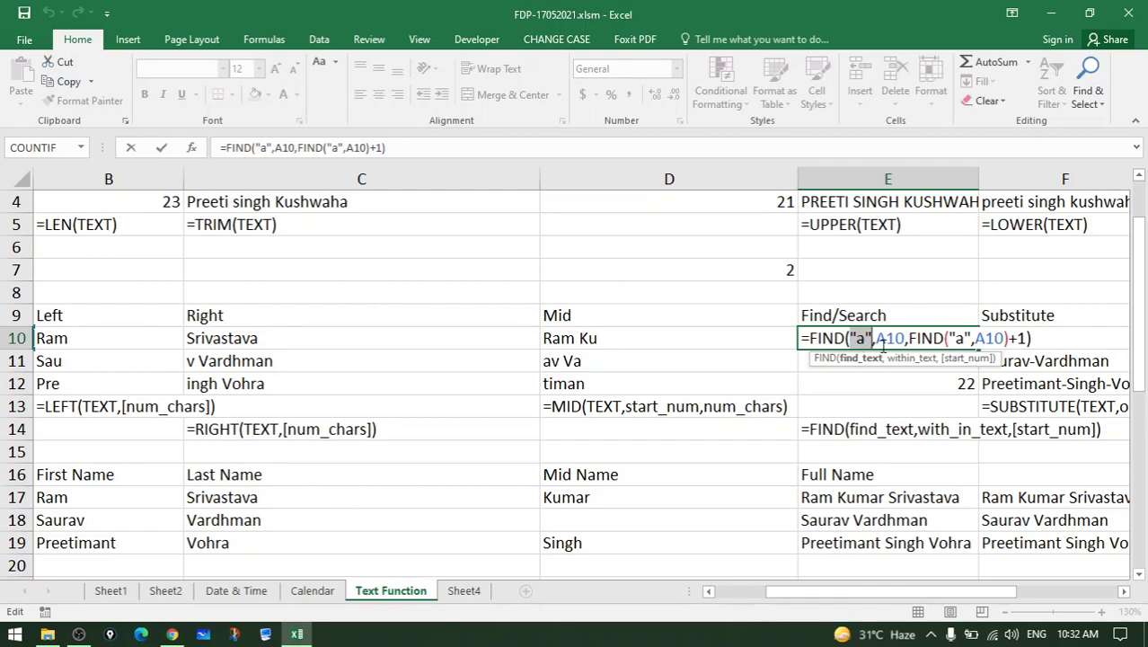
left_click_drag(875, 340, 904, 340)
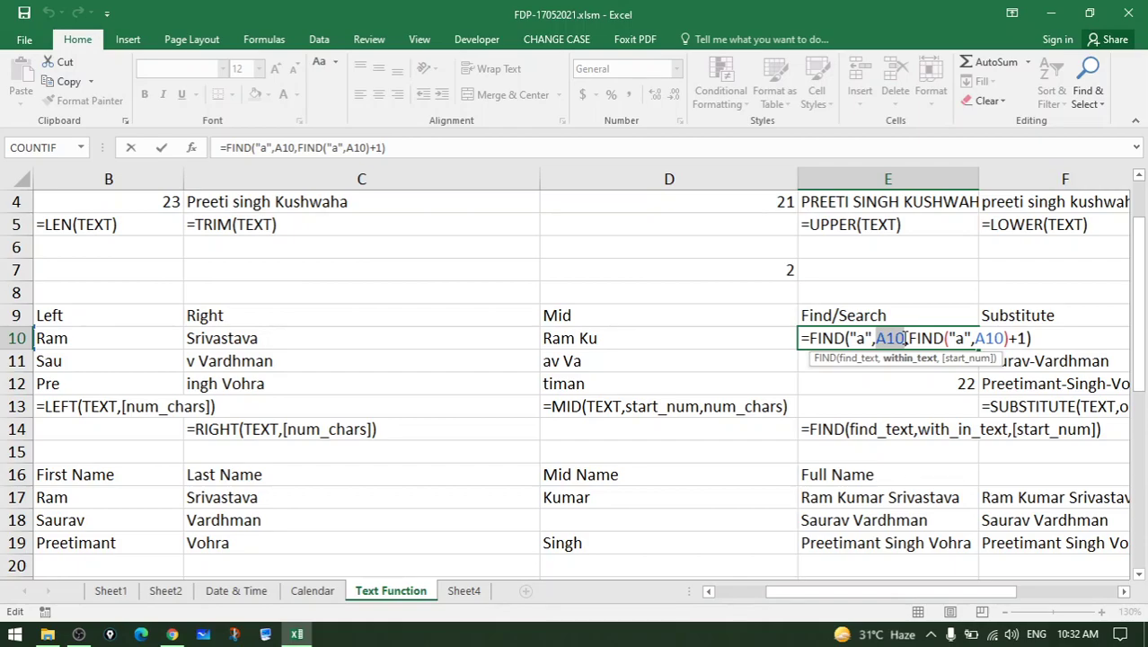
double_click(925, 339)
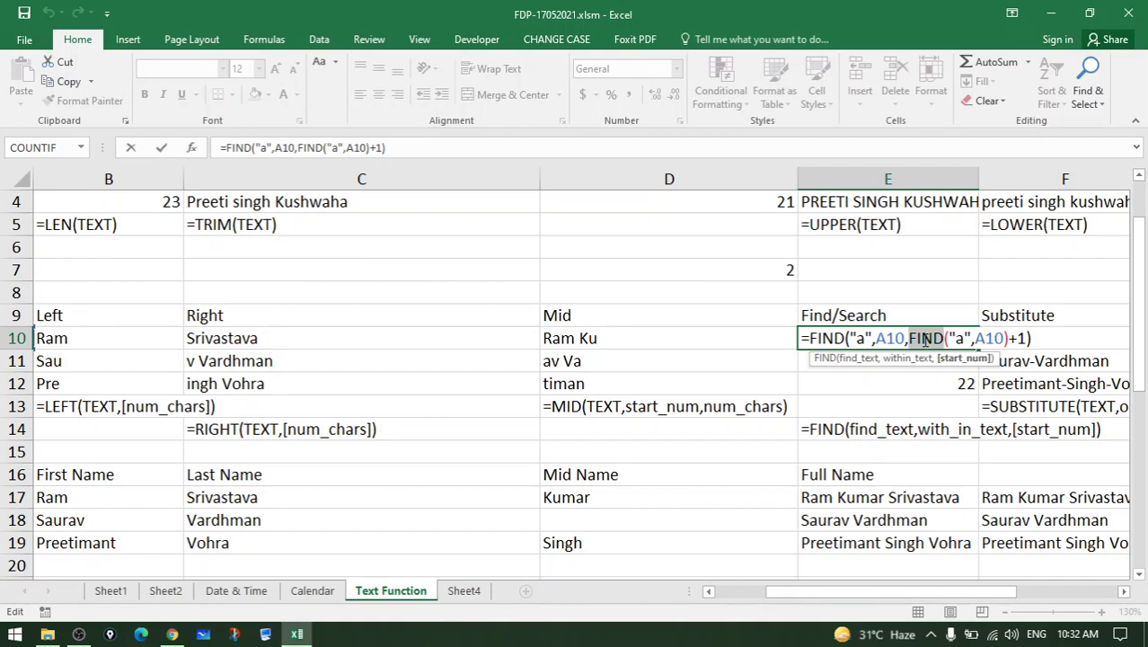
left_click(914, 339)
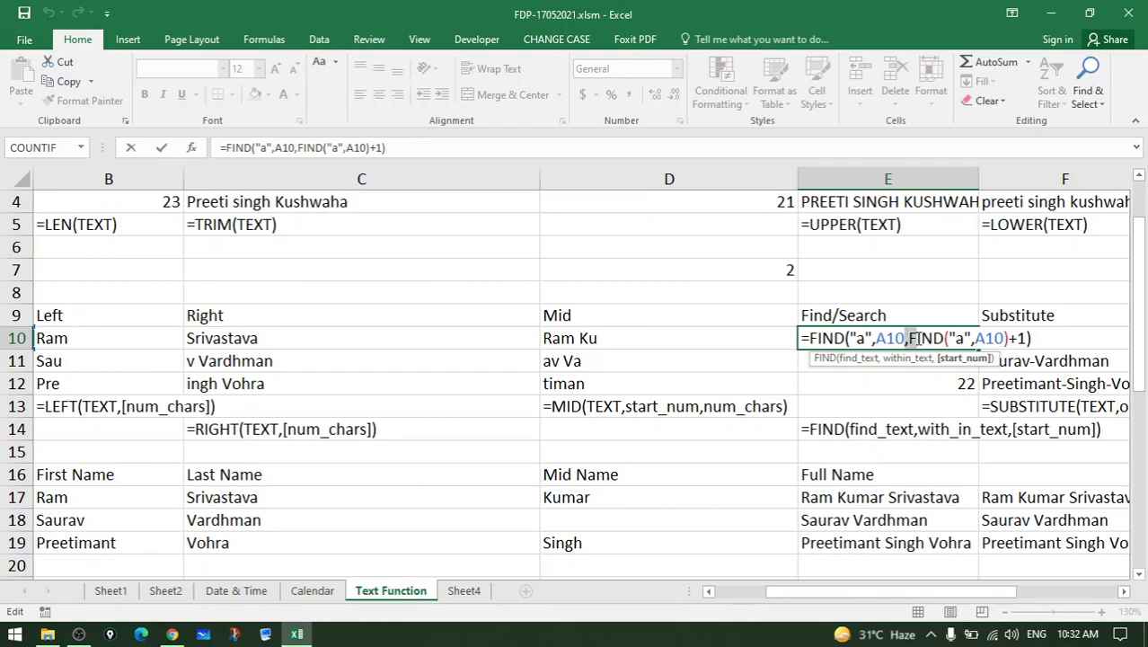
left_click_drag(914, 340, 1010, 340)
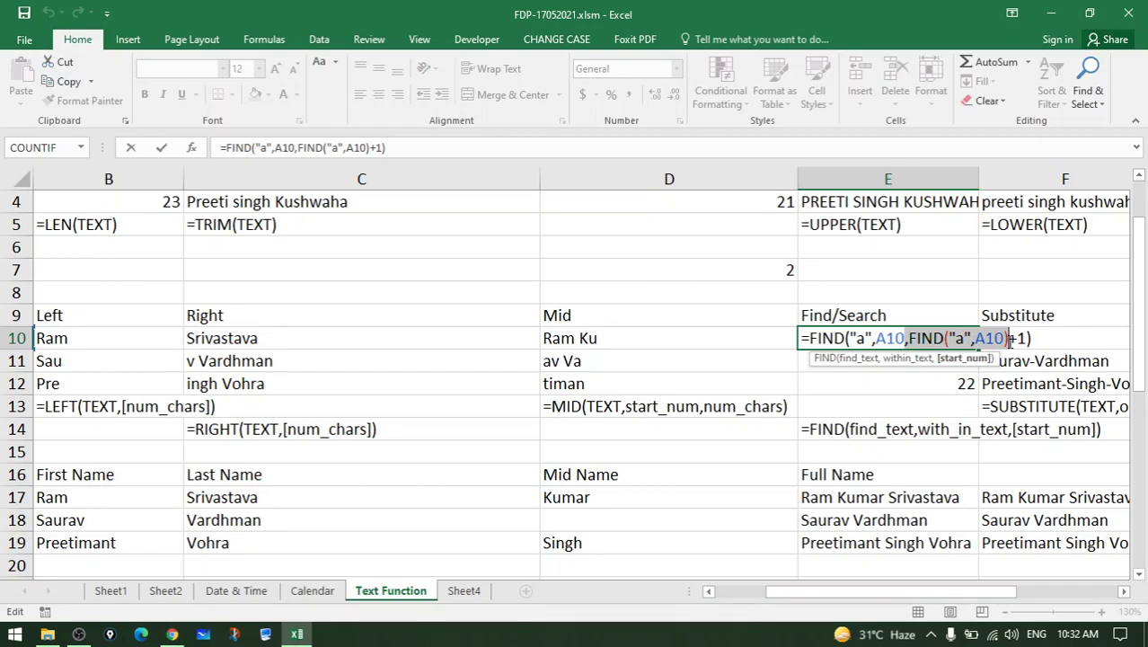
left_click(1033, 338)
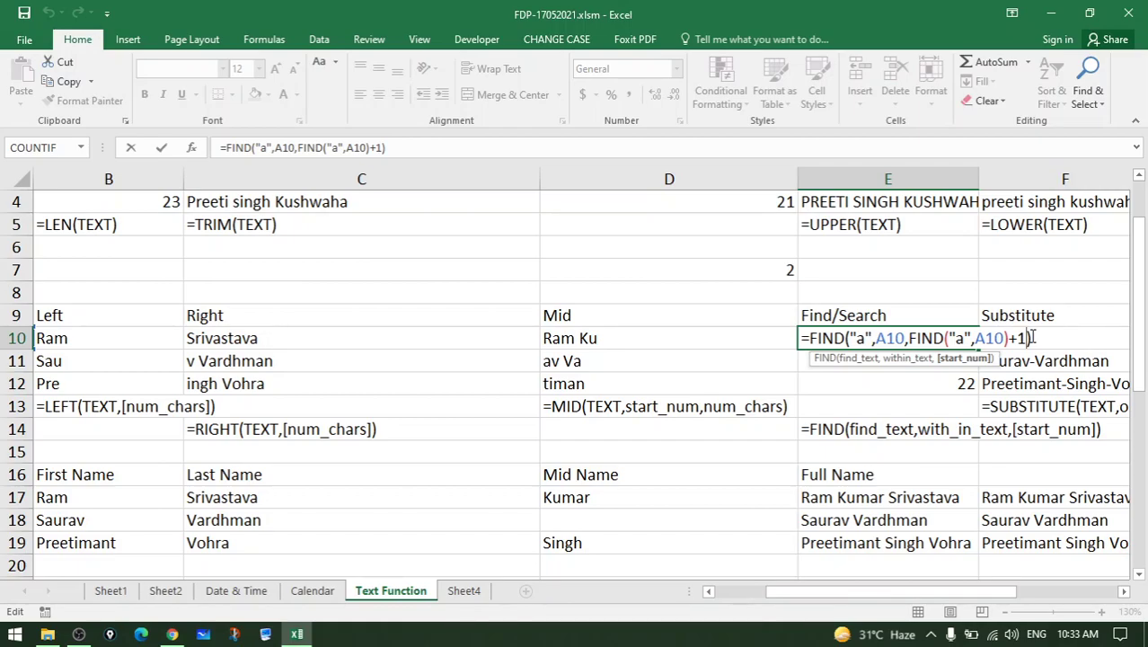
key("Return")
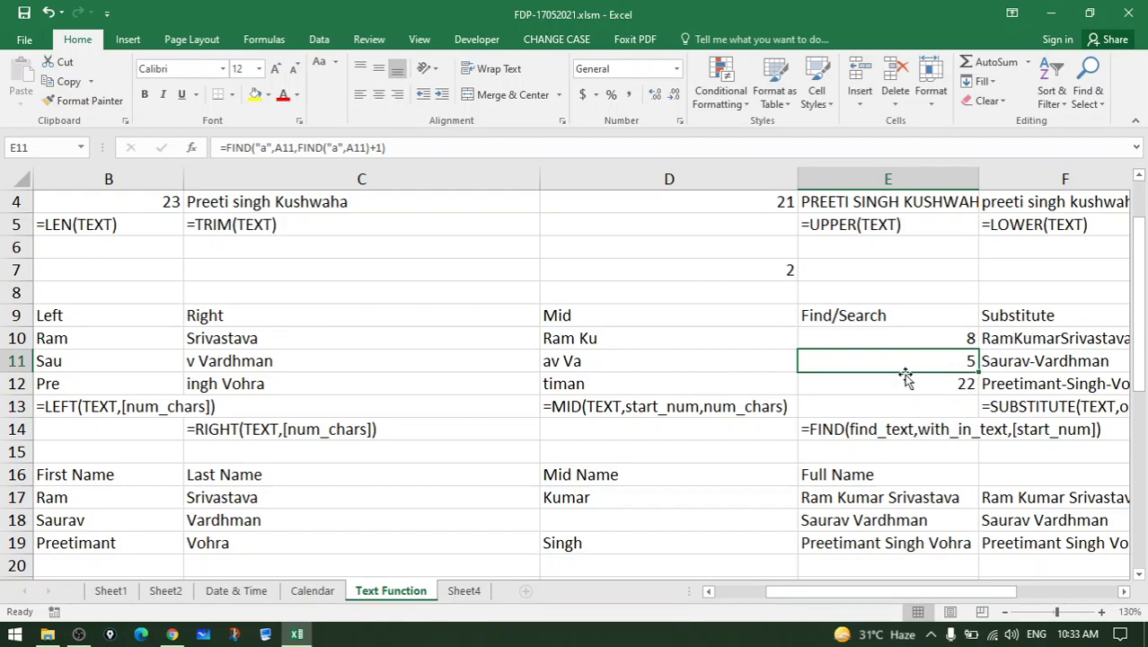
Open F10's =SUBSTITUTE(A10," ","") formula for editing
left_click(895, 338)
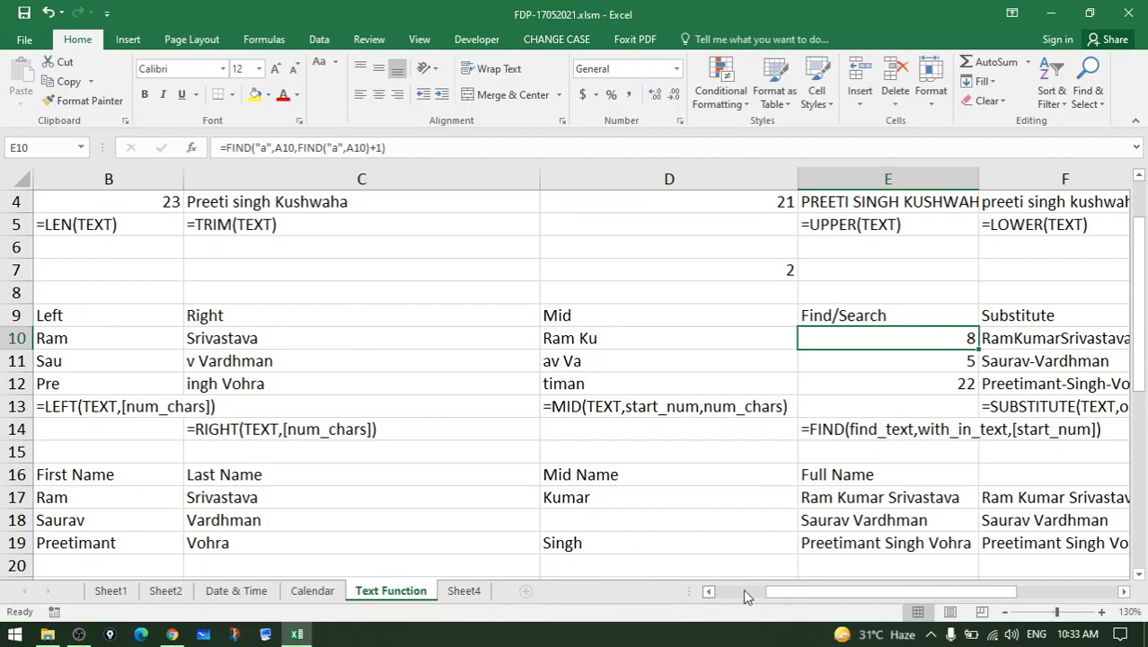
left_click_drag(798, 593, 849, 593)
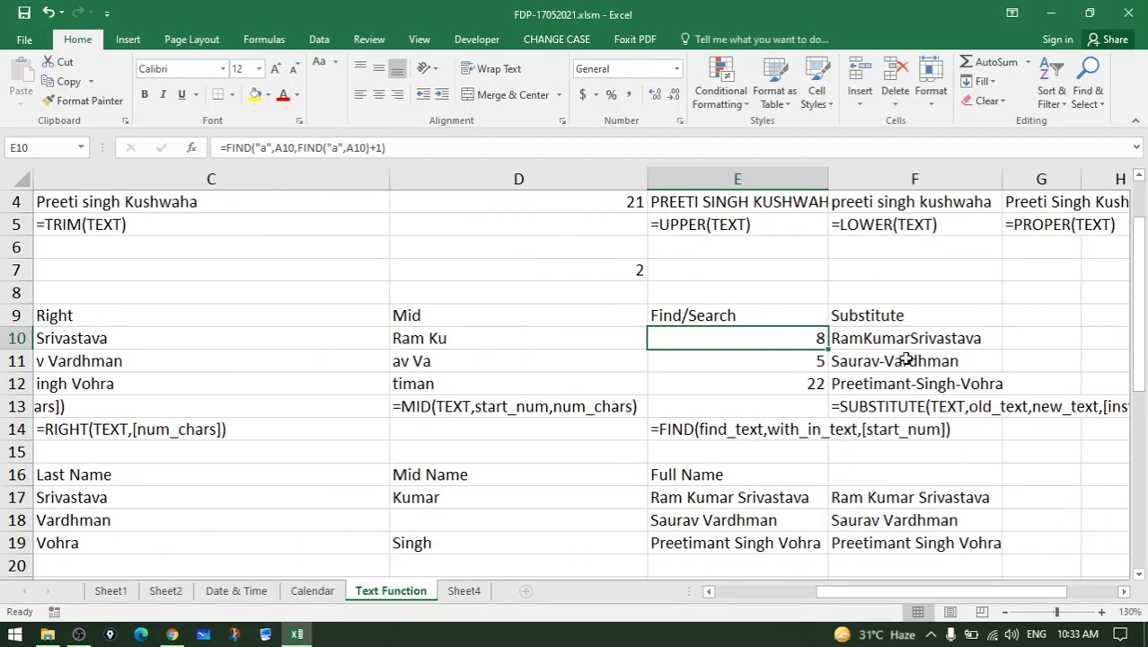
left_click(916, 339)
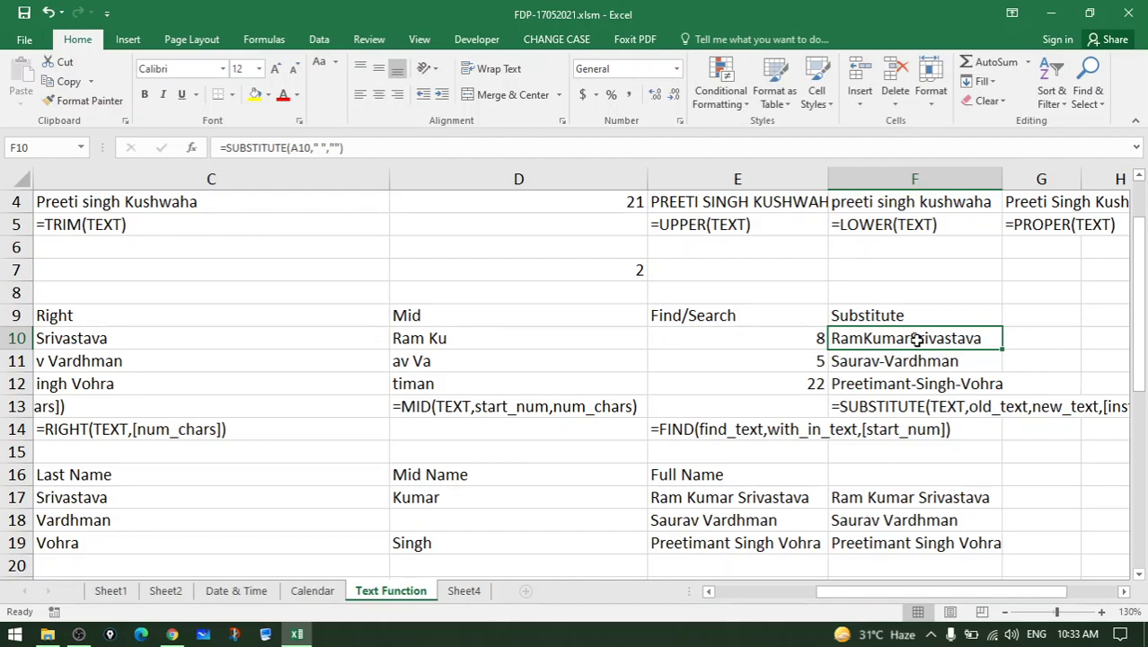
double_click(916, 339)
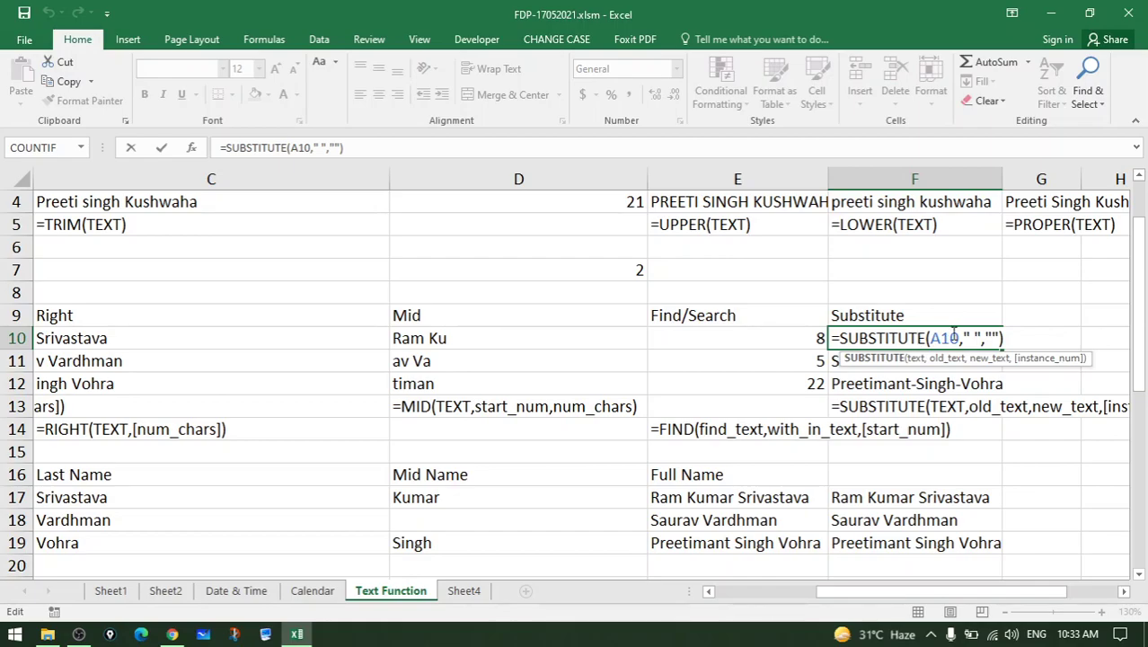
double_click(952, 334)
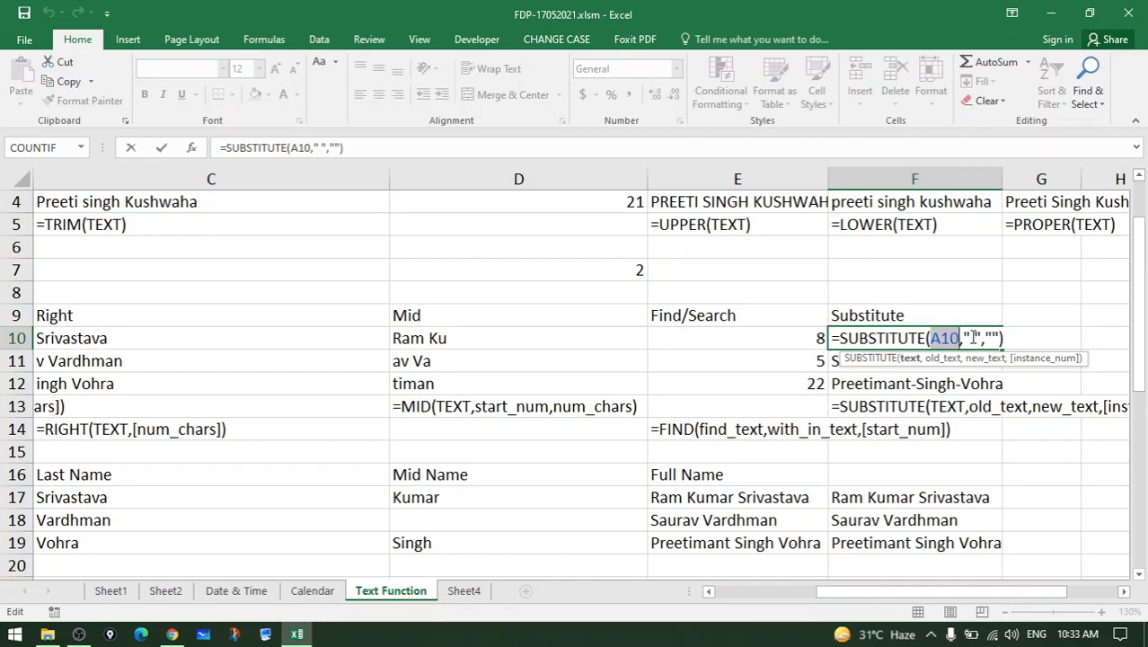
Change the old text to "R" and the new text to "zz", giving =SUBSTITUTE(A10,"R","zz")
left_click(970, 337)
key("Delete")
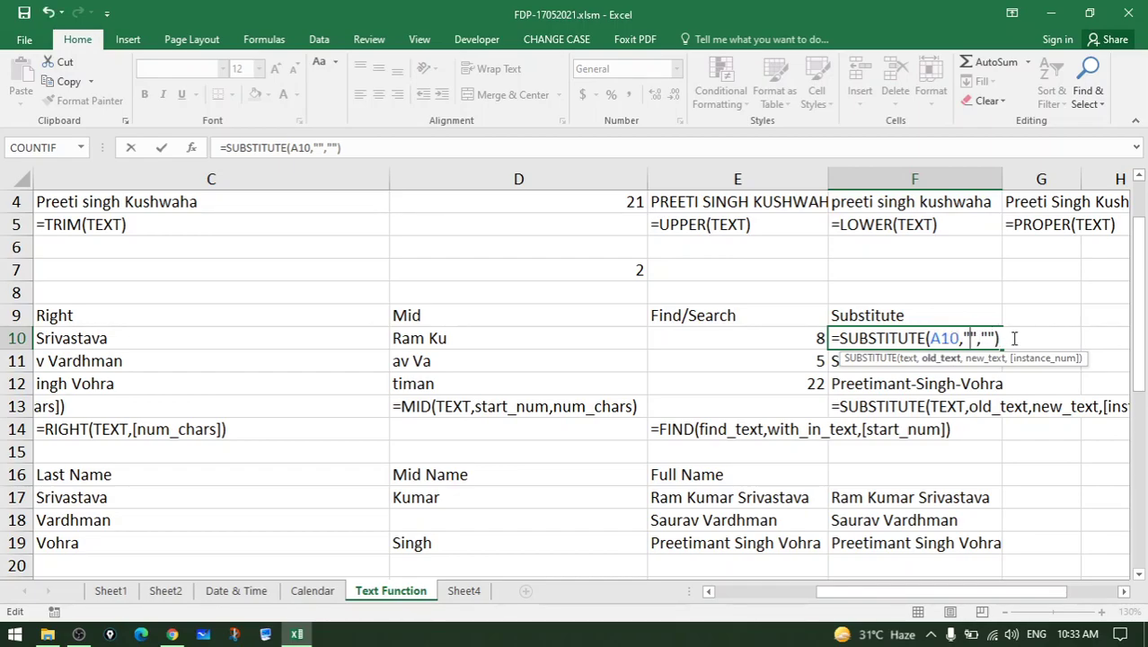
type("R")
left_click(998, 338)
type("zz")
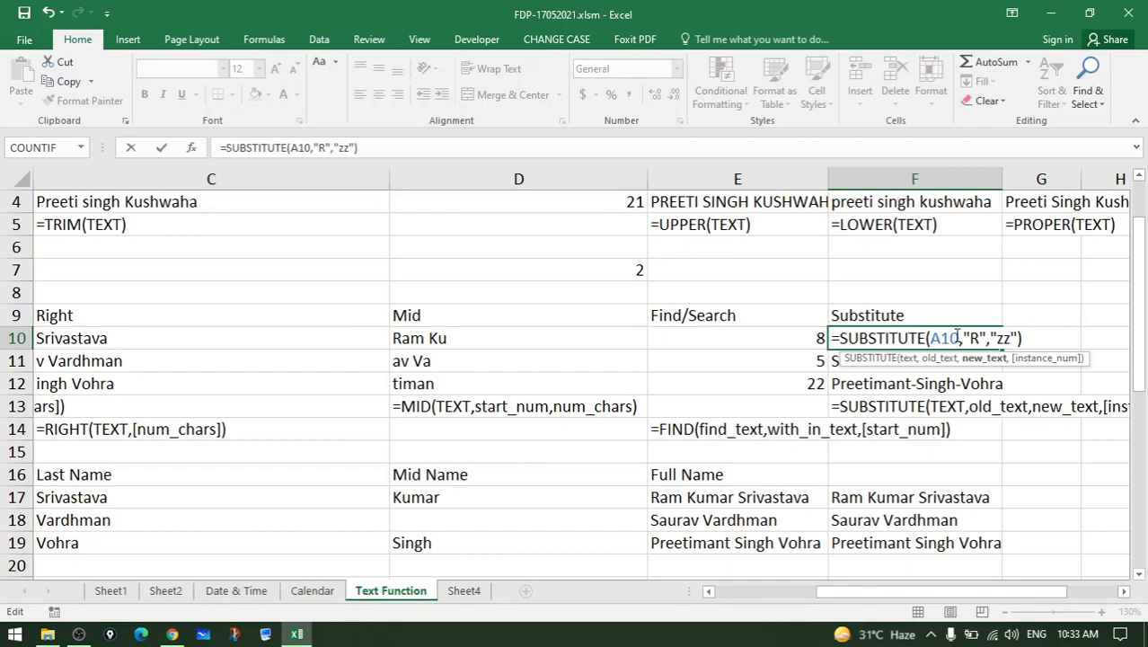
left_click(979, 336)
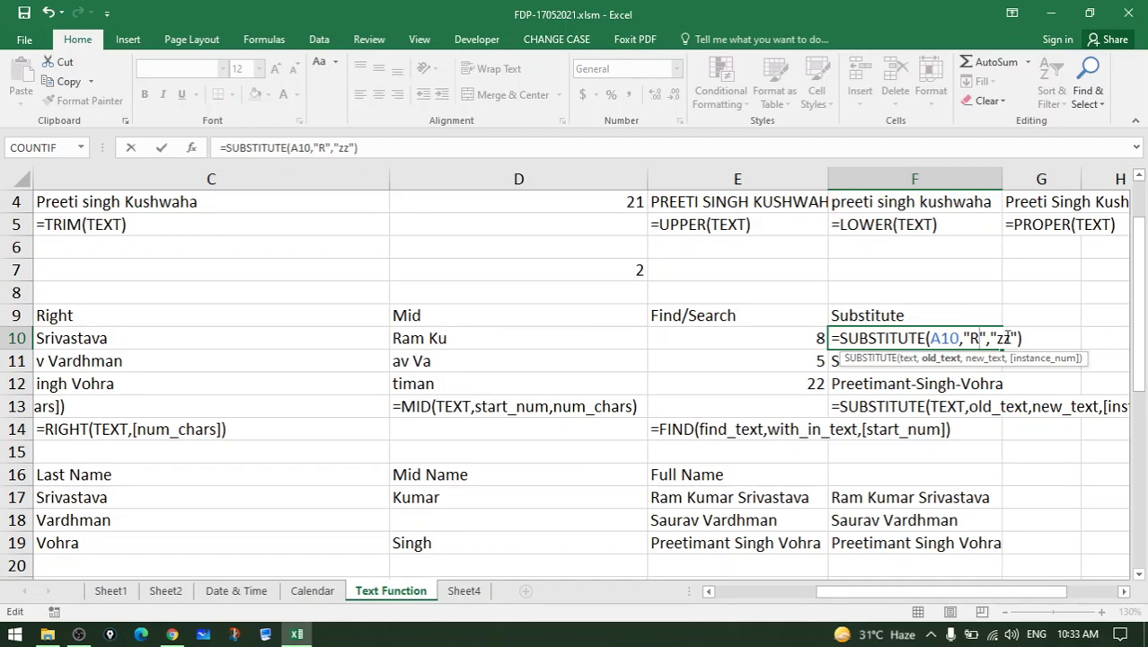
left_click(1010, 337)
left_click(1029, 334)
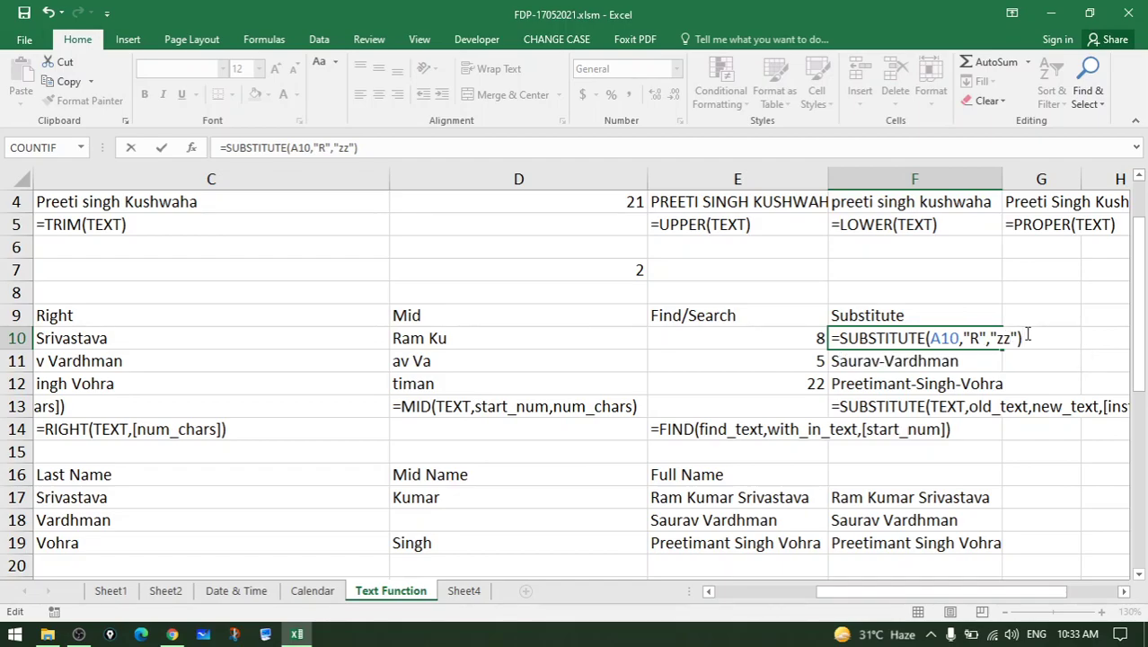
key("Return")
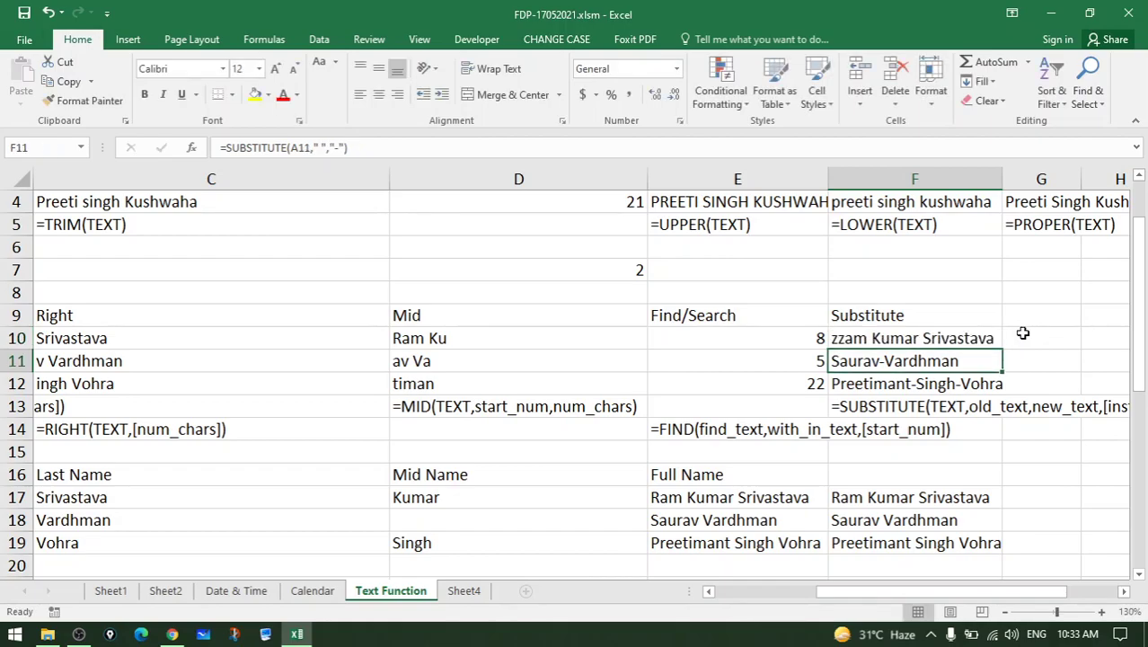
left_click(845, 339)
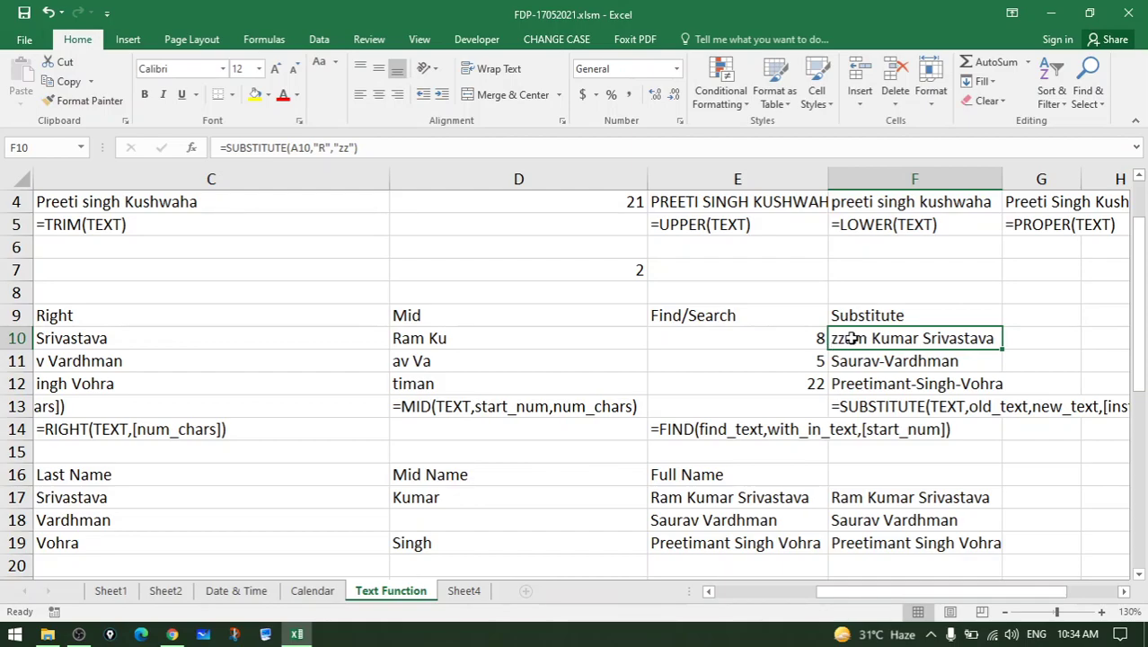
double_click(852, 338)
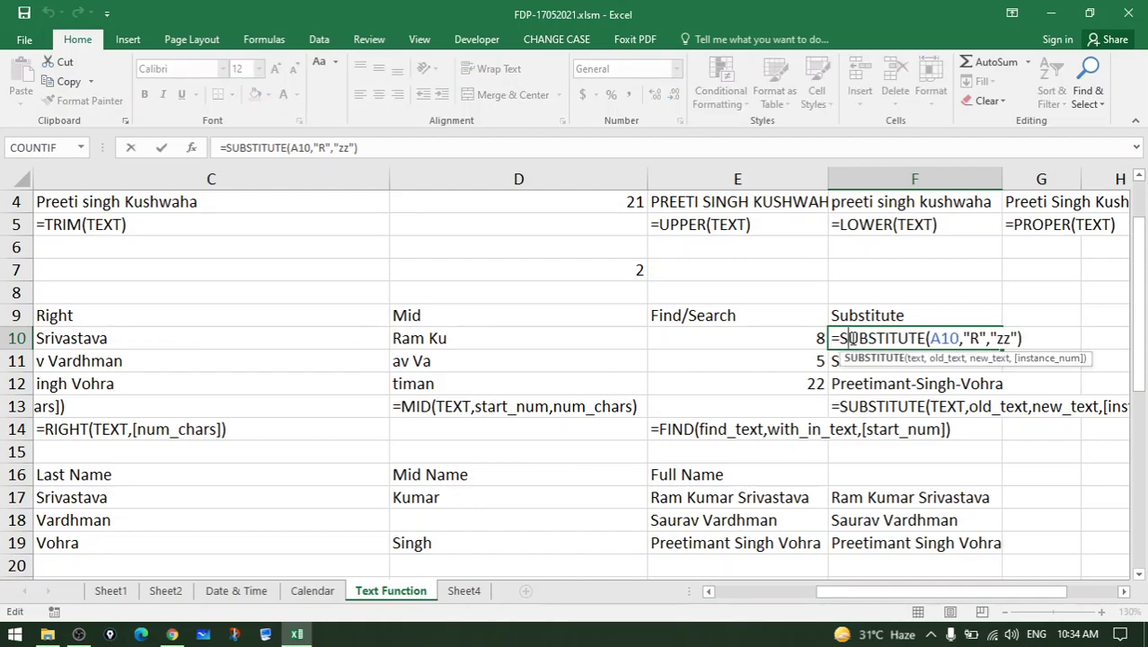
left_click(973, 337)
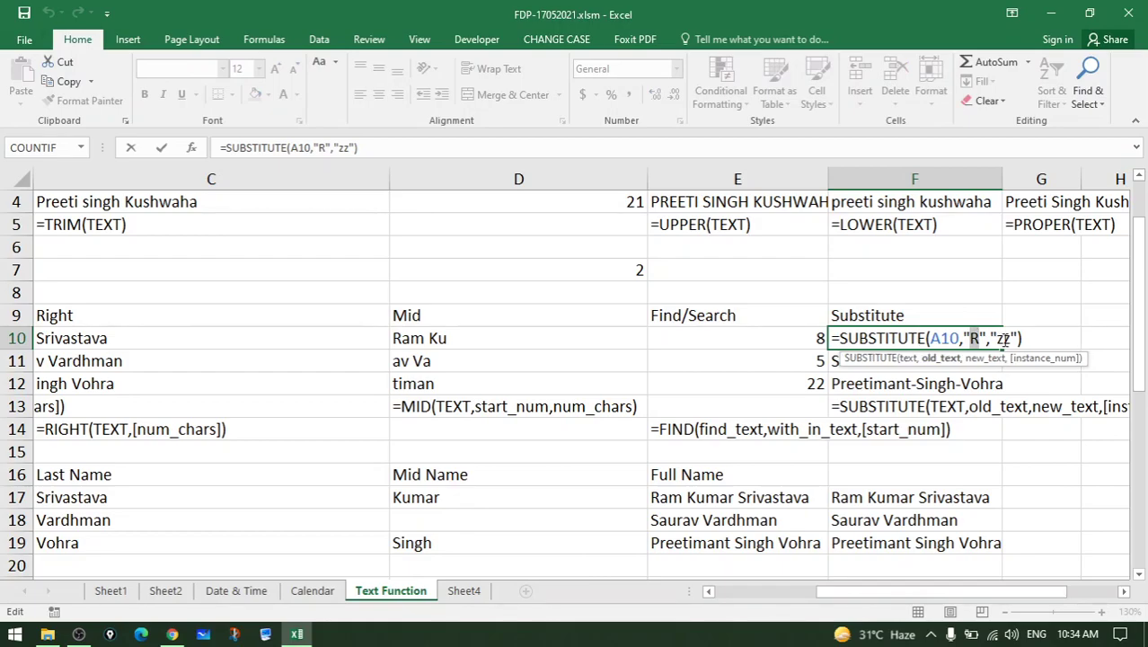
left_click(1004, 338)
key("Right")
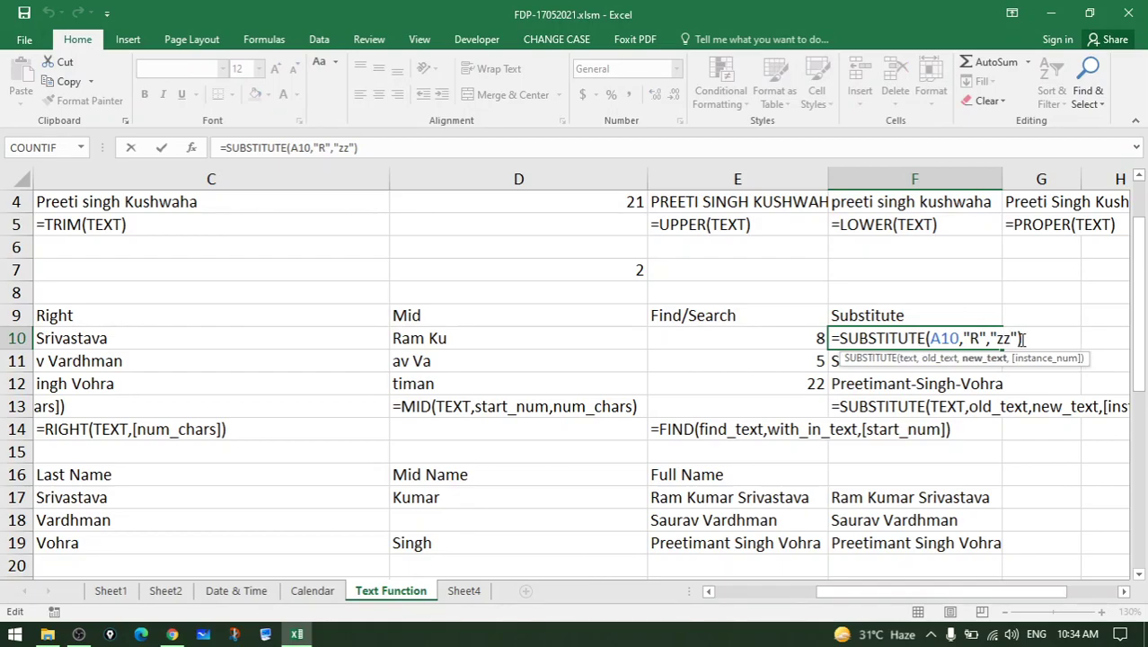
key("BackSpace")
key("BackSpace")
key("Left")
key("Left")
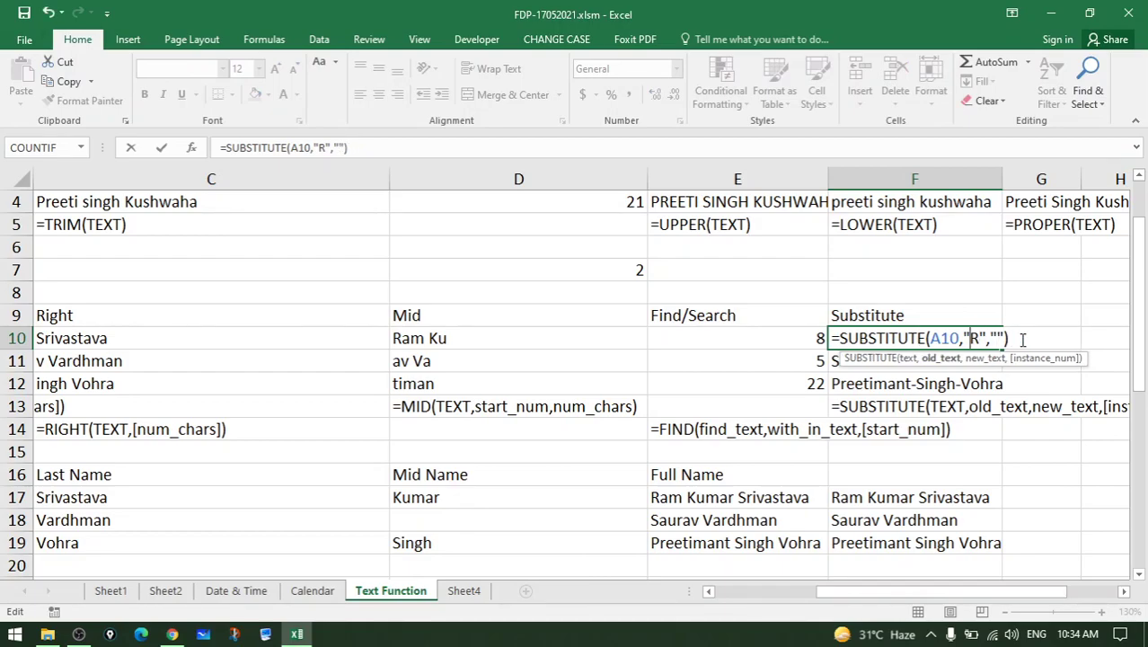
key("Left")
key("BackSpace")
key("Return")
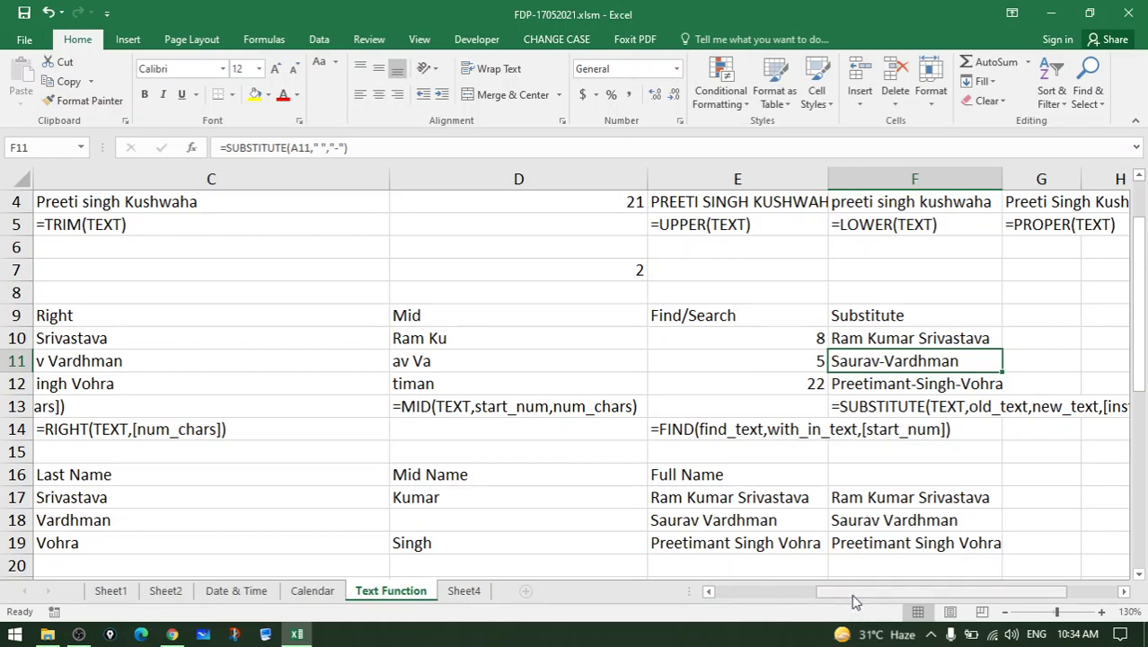
Review the LEFT, MID and FIND syntax notes in B13, D13 and E14
left_click_drag(851, 593, 749, 591)
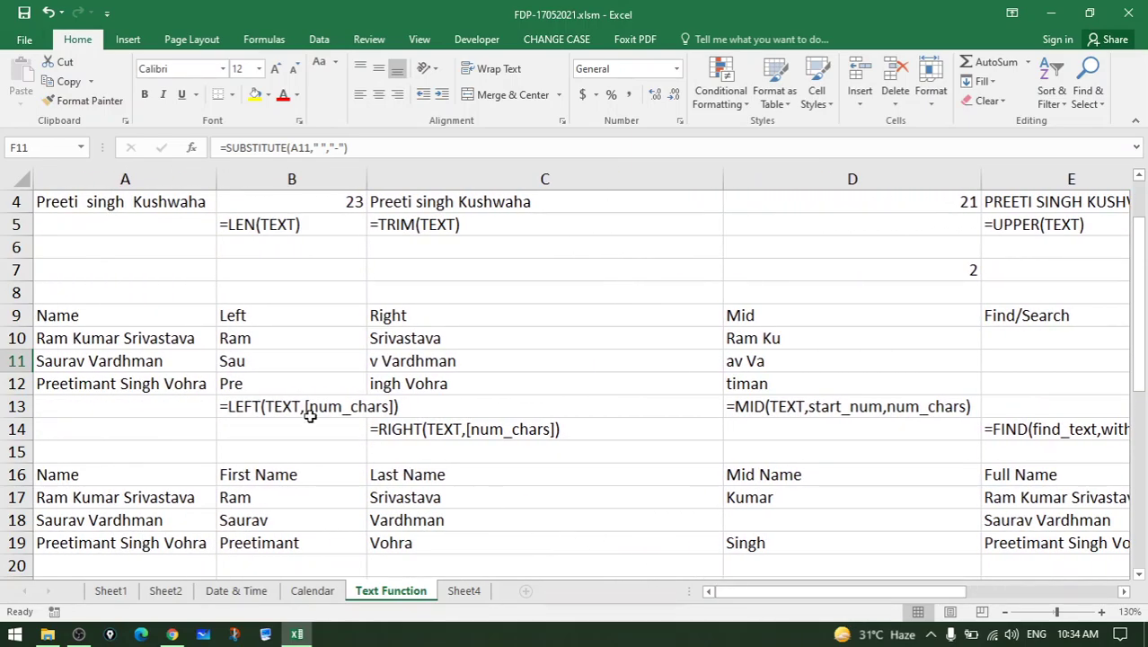
left_click(305, 409)
left_click(406, 431)
left_click(732, 412)
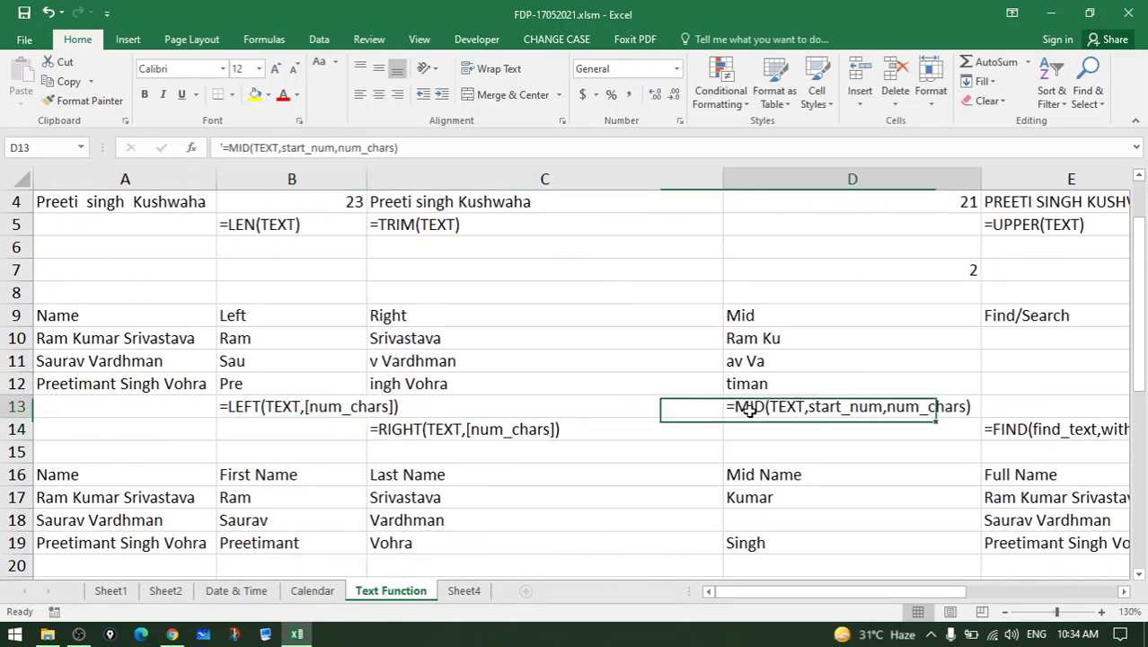
left_click(1021, 428)
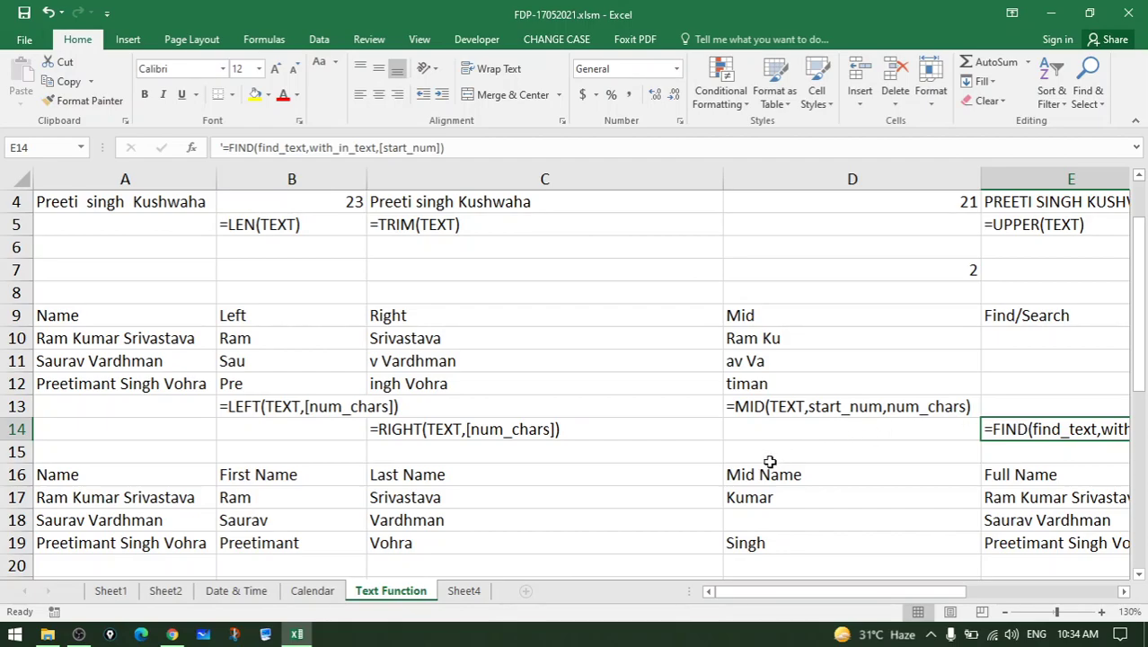
scroll(746, 467, "down", 1)
scroll(709, 462, "down", 1)
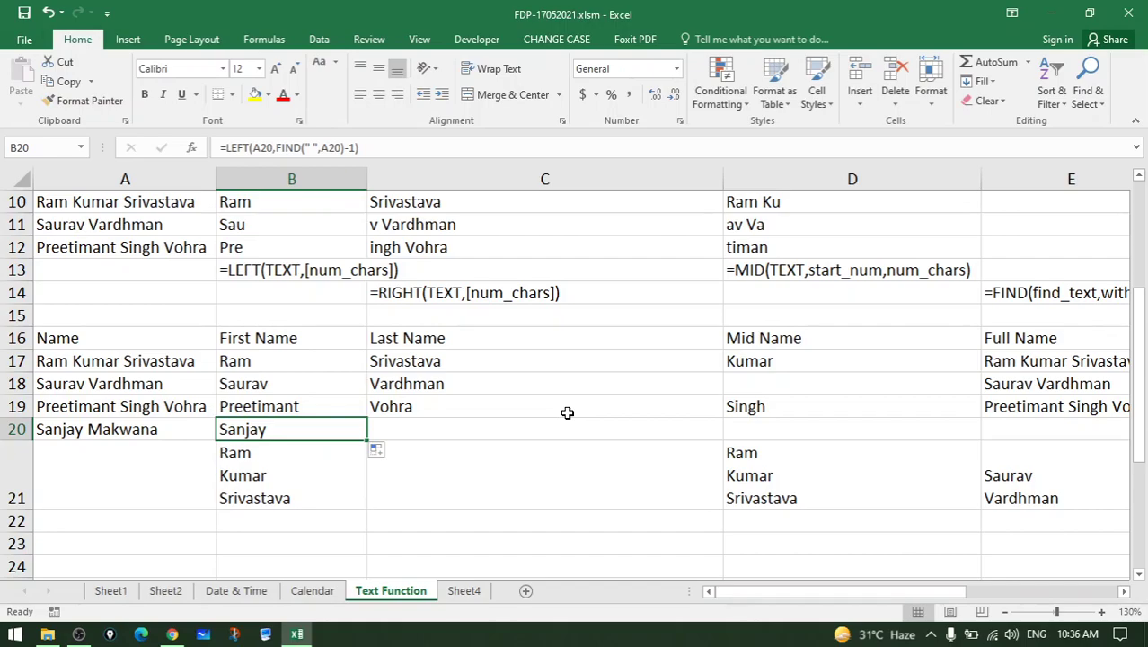
left_click(141, 436)
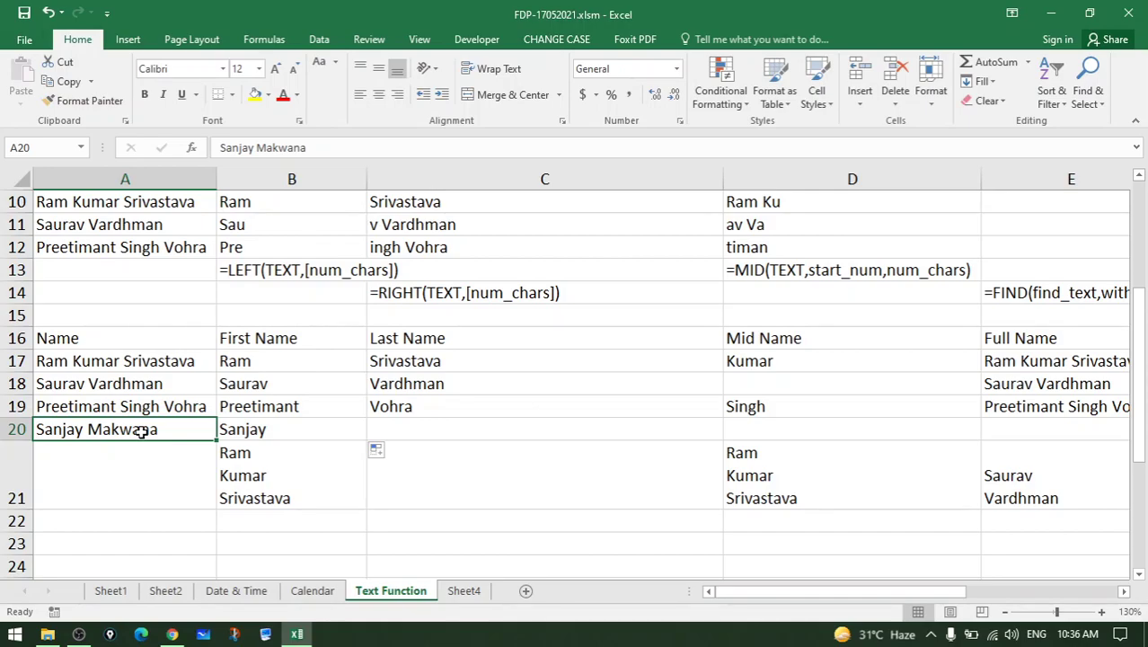
left_click(256, 429)
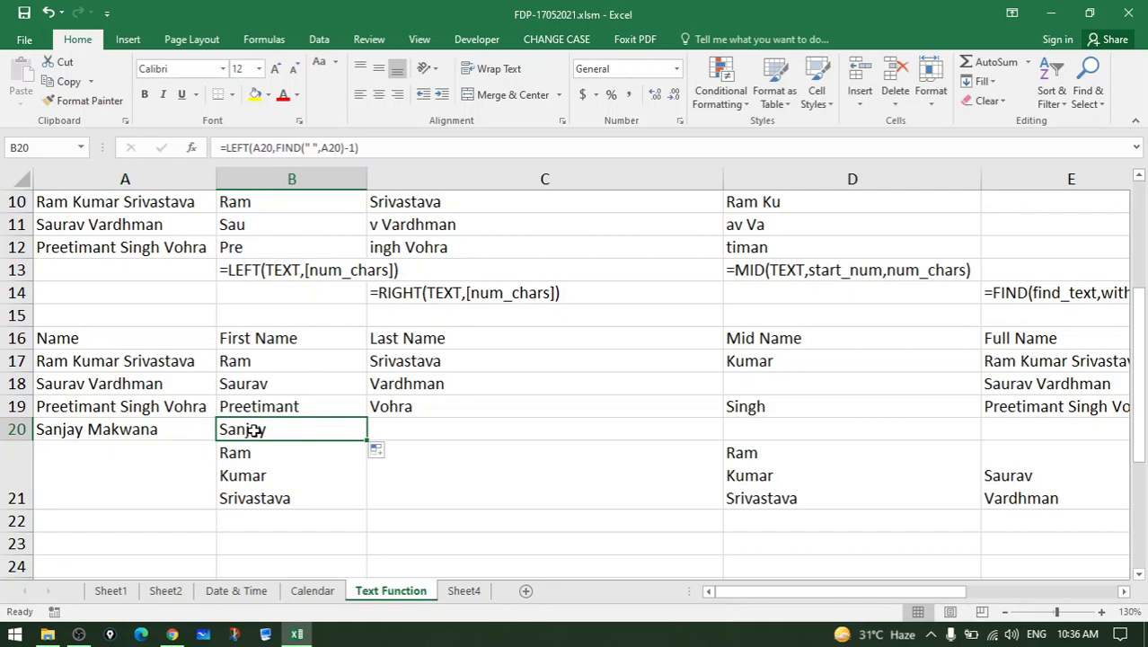
double_click(260, 430)
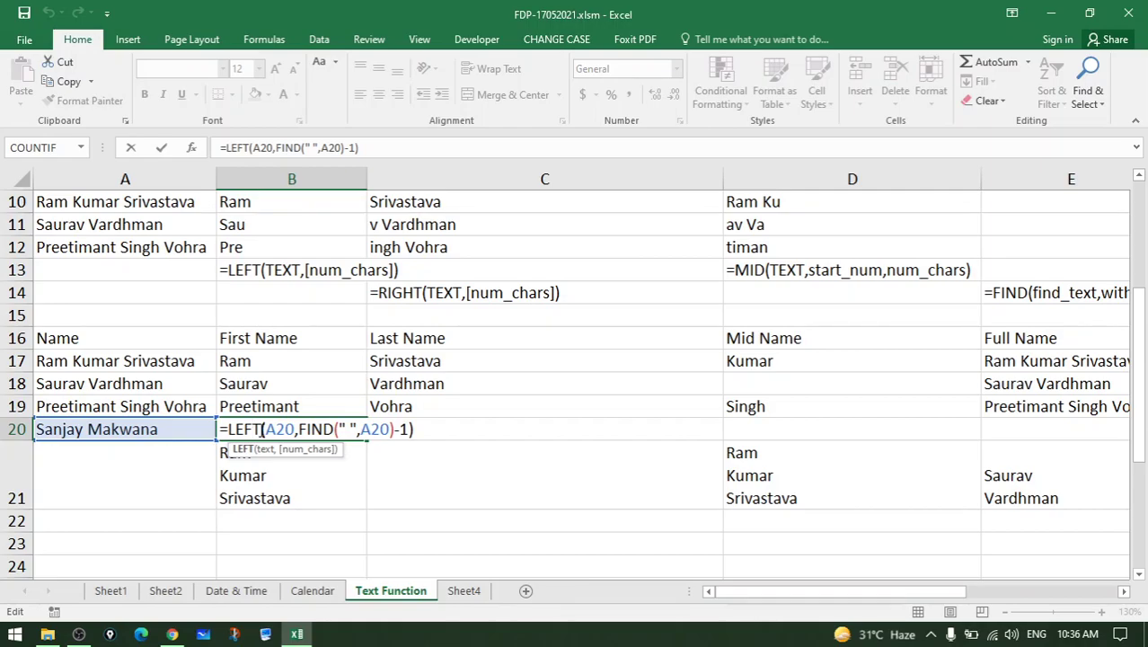
double_click(278, 429)
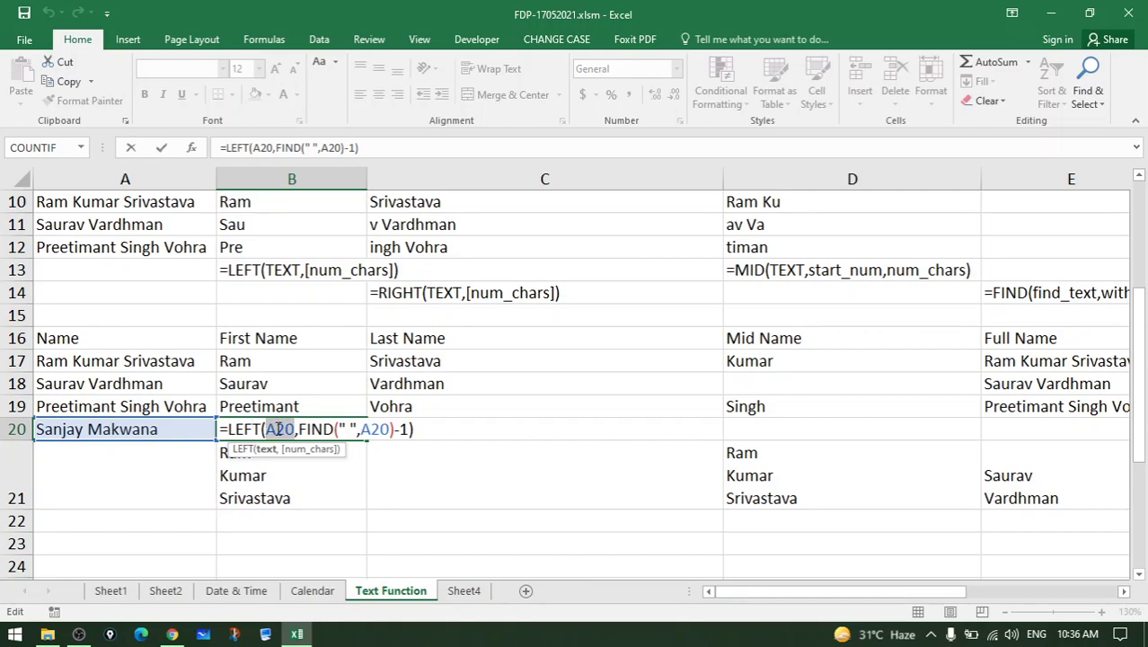
left_click(75, 428)
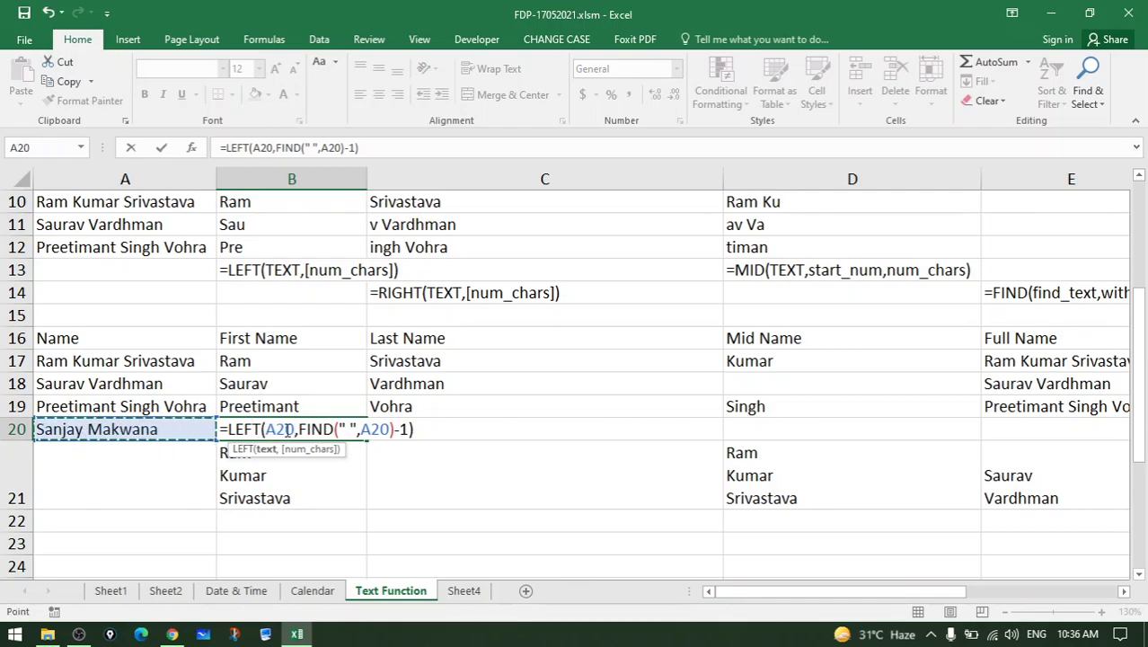
left_click_drag(299, 430, 411, 431)
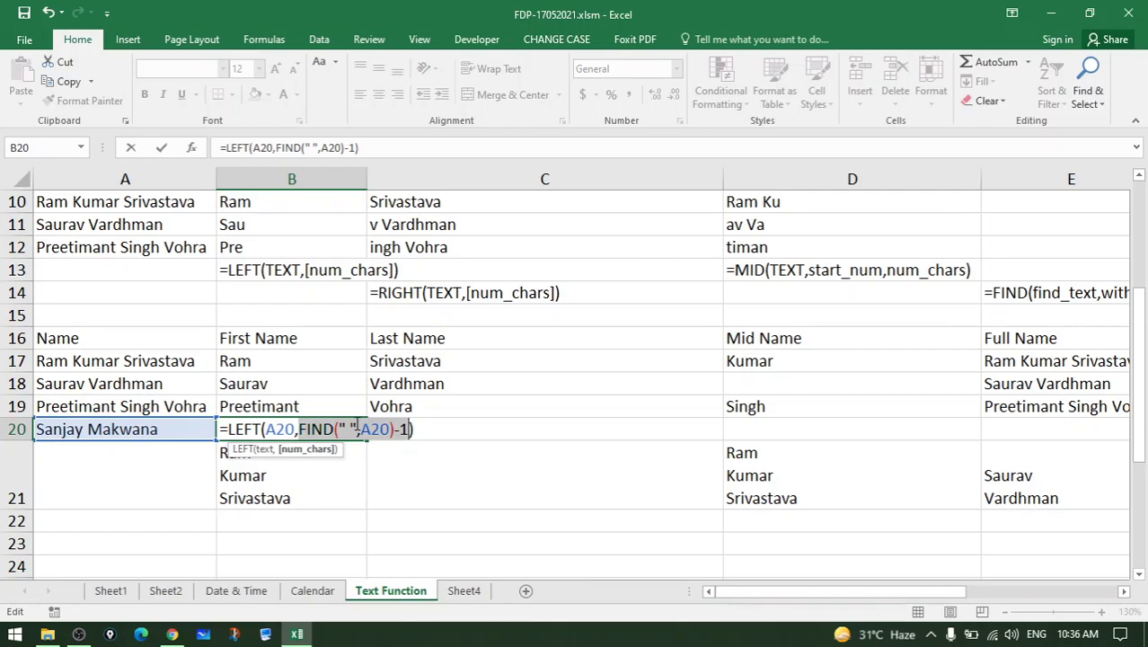
left_click(356, 429)
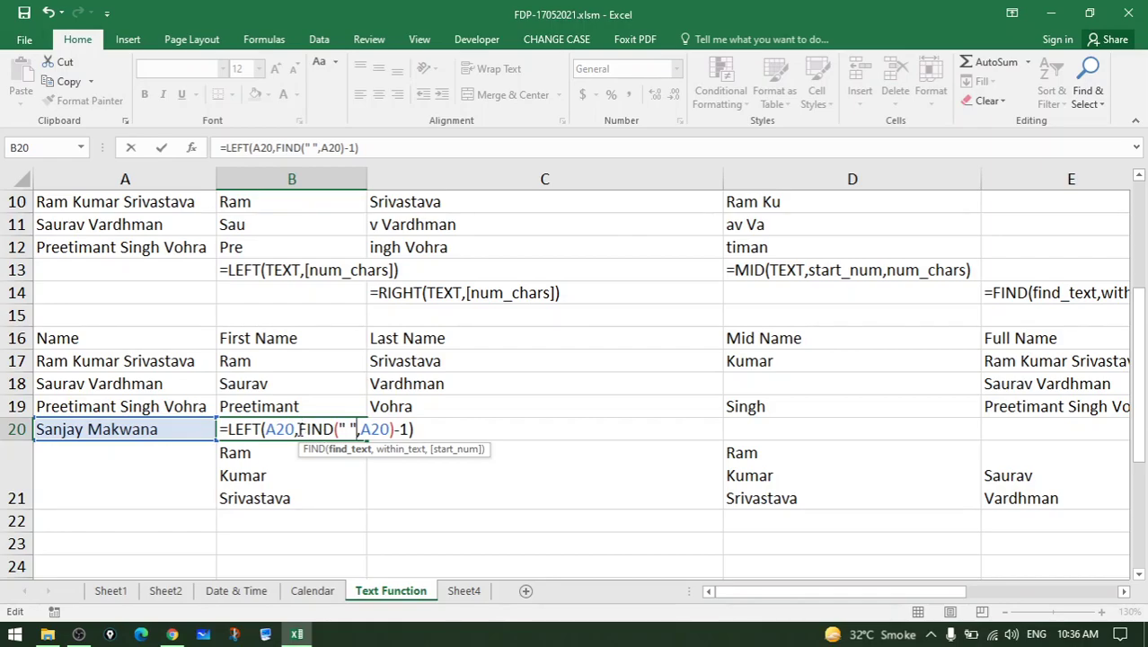
left_click_drag(300, 429, 333, 432)
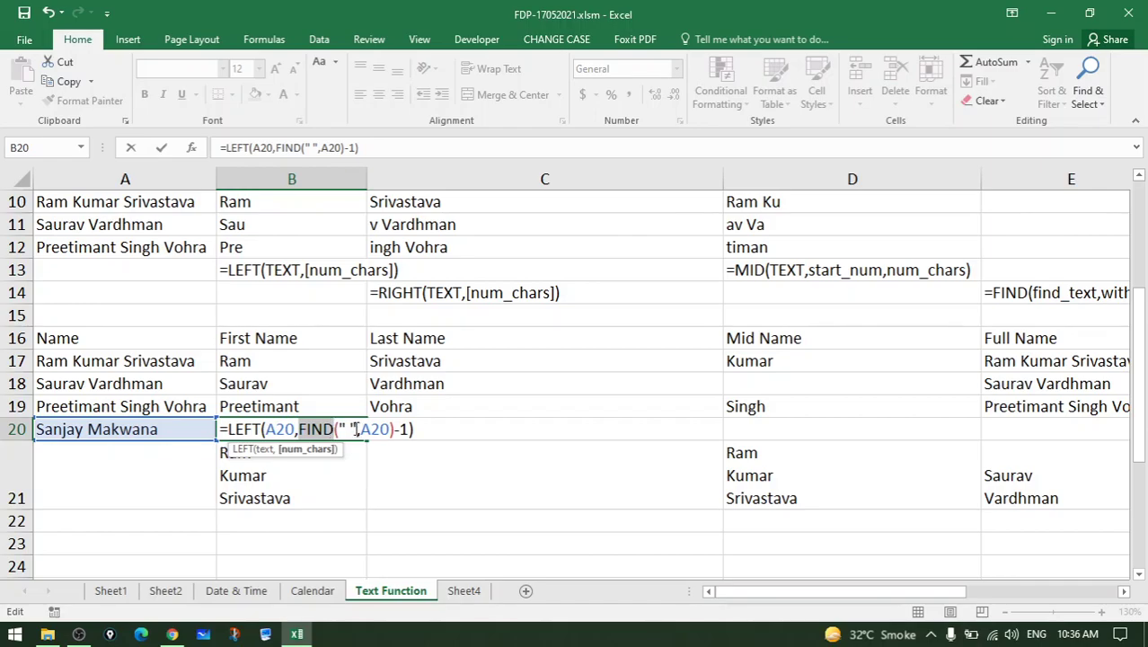
left_click(348, 429)
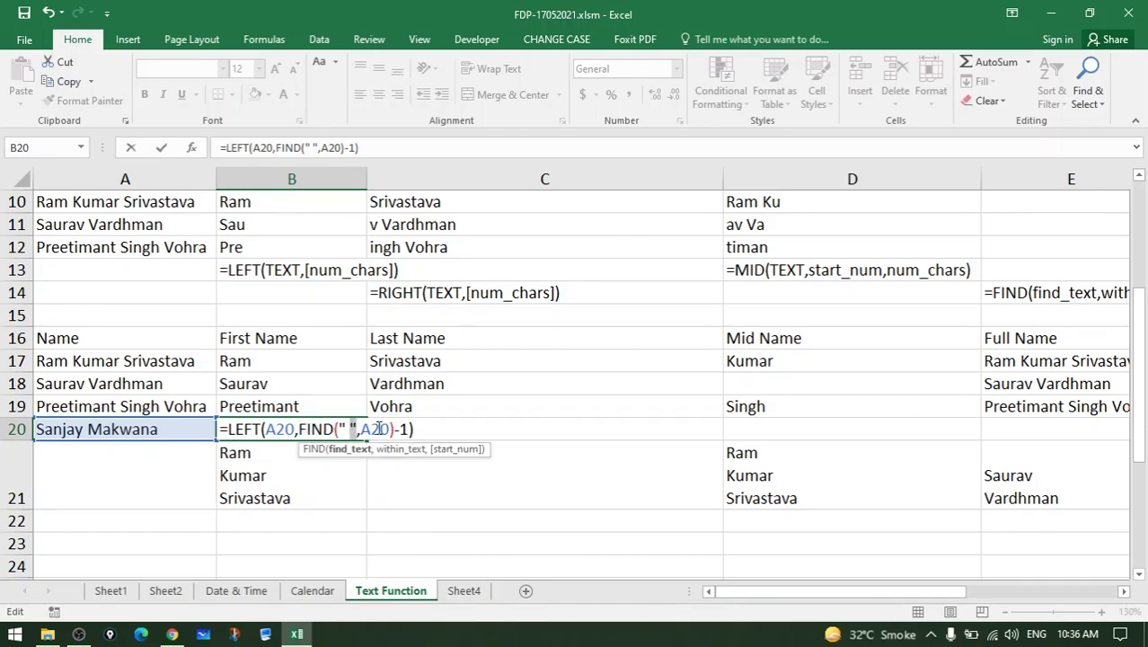
left_click(376, 428)
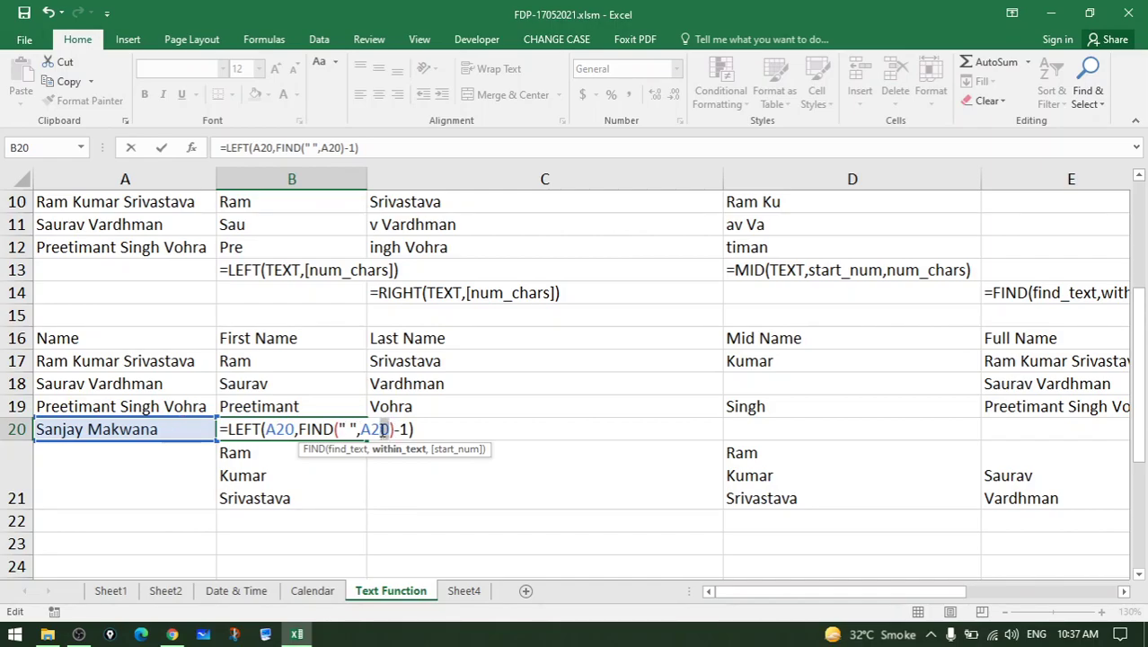
left_click_drag(389, 428, 298, 429)
left_click(346, 430)
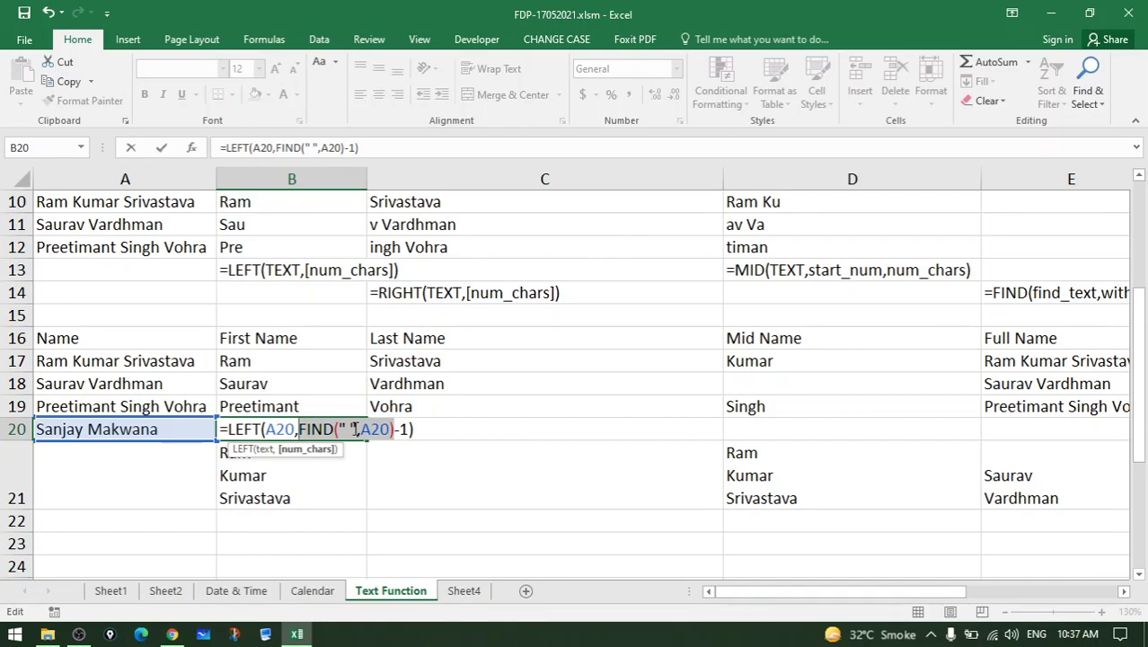
left_click(409, 429)
left_click_drag(409, 429, 301, 429)
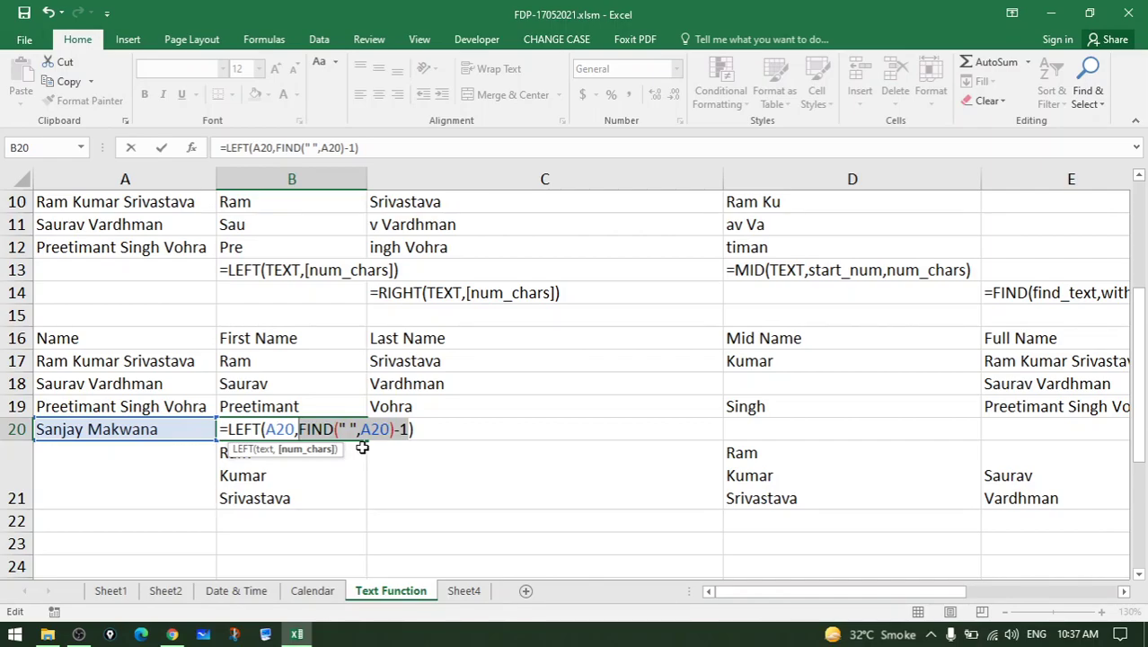
key("Left")
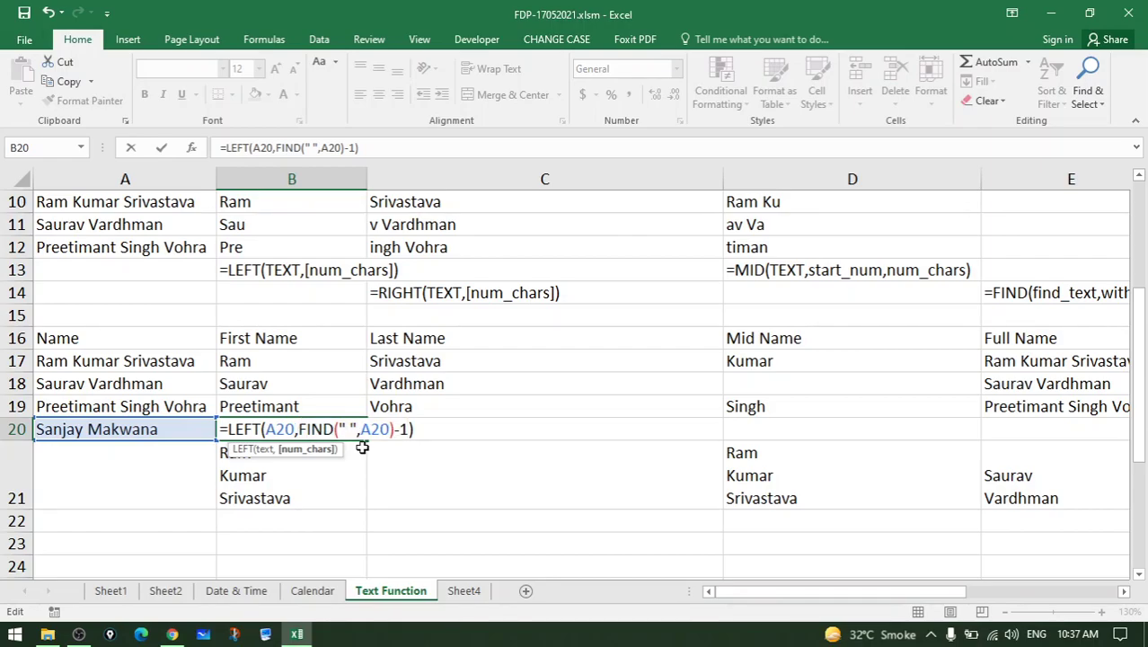
key("Return")
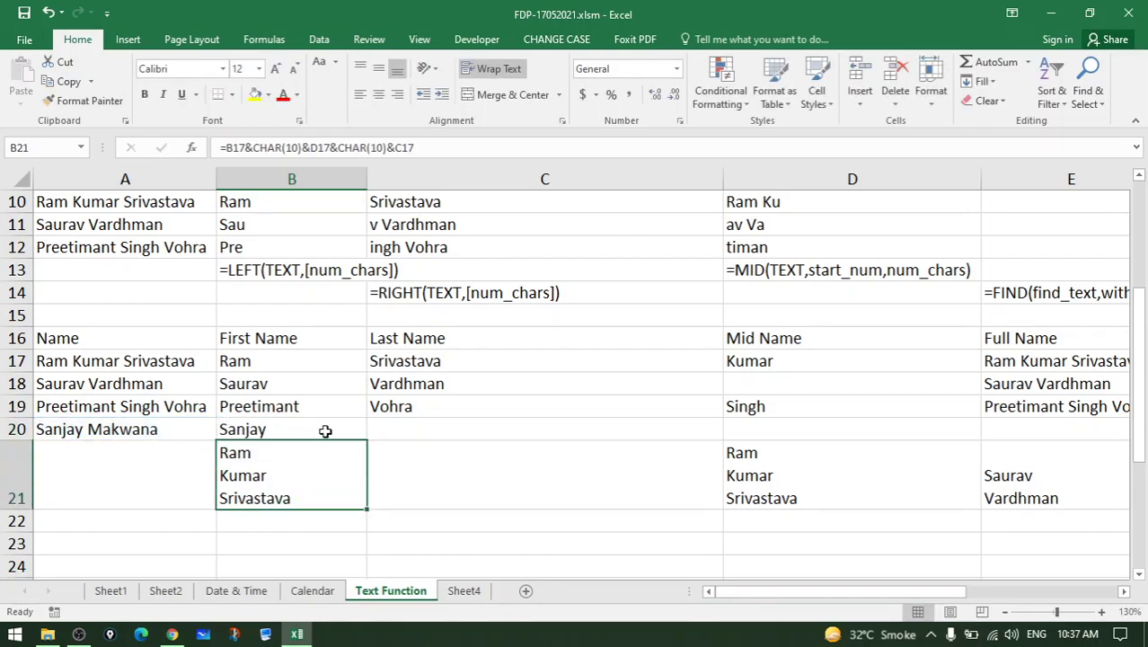
left_click(324, 429)
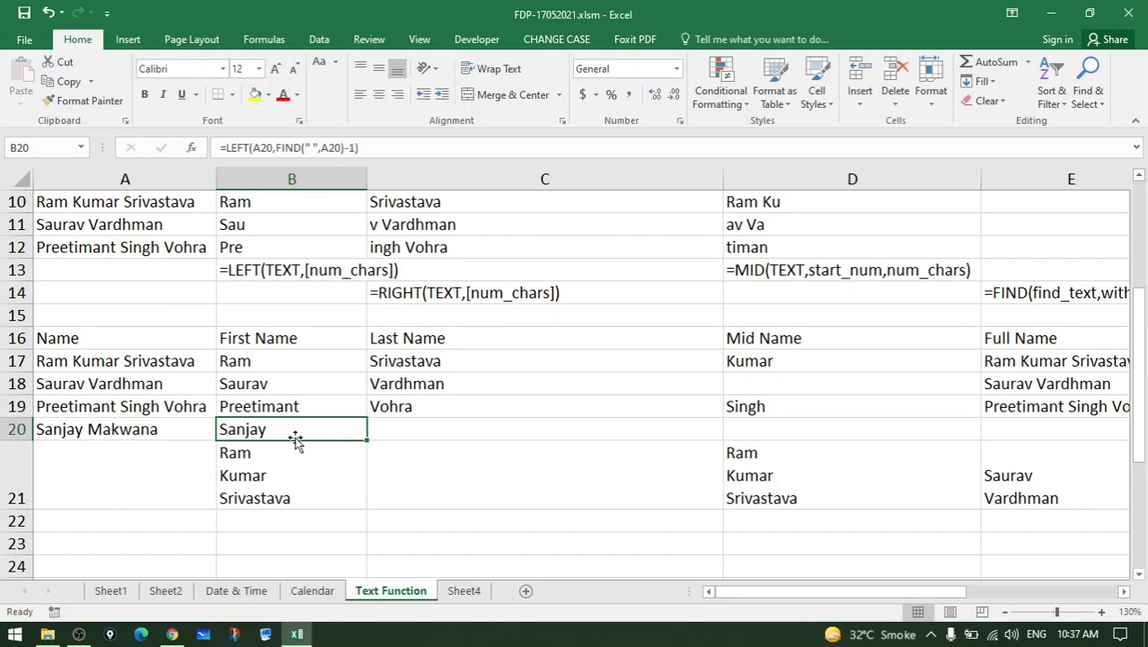
left_click(305, 410)
double_click(306, 409)
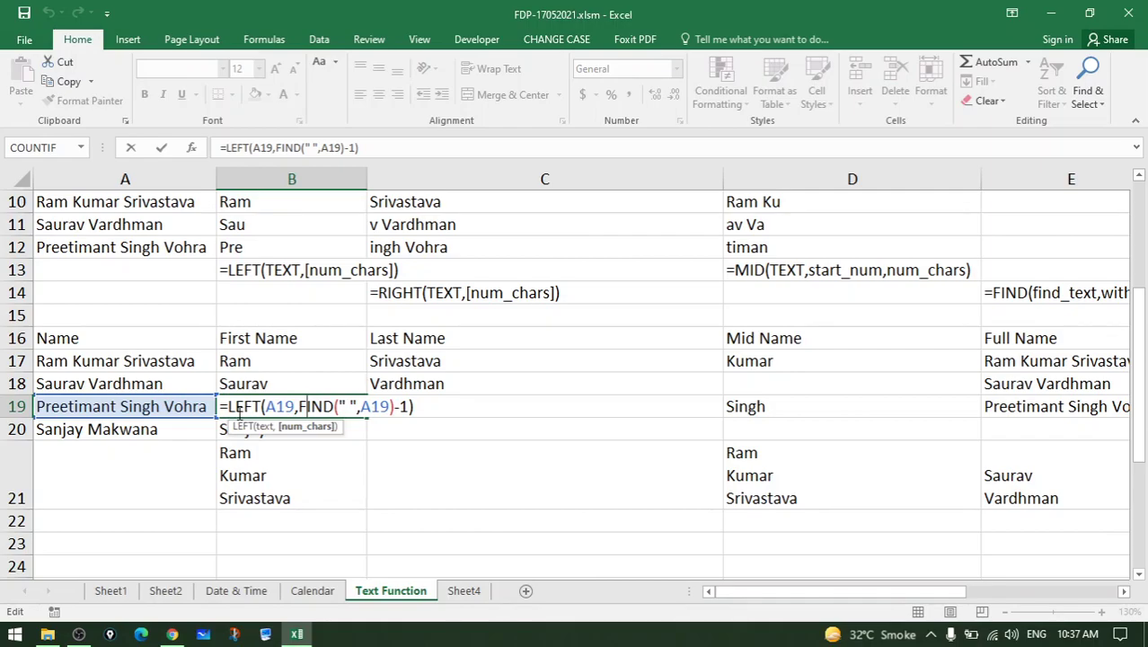
double_click(279, 407)
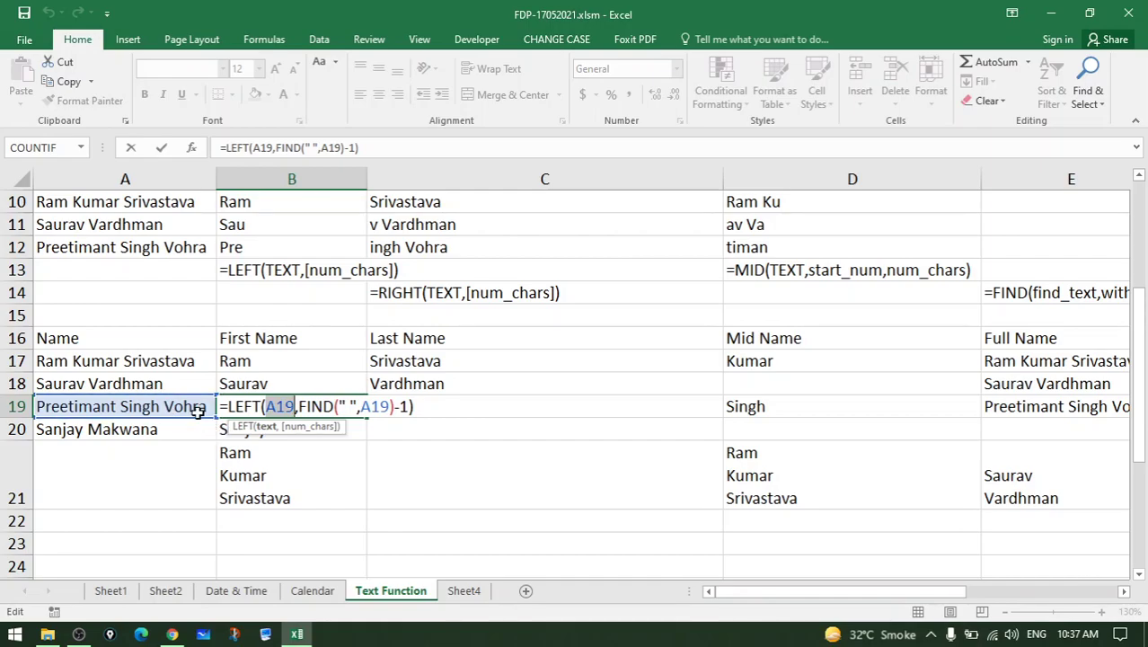
key("ctrl+Return")
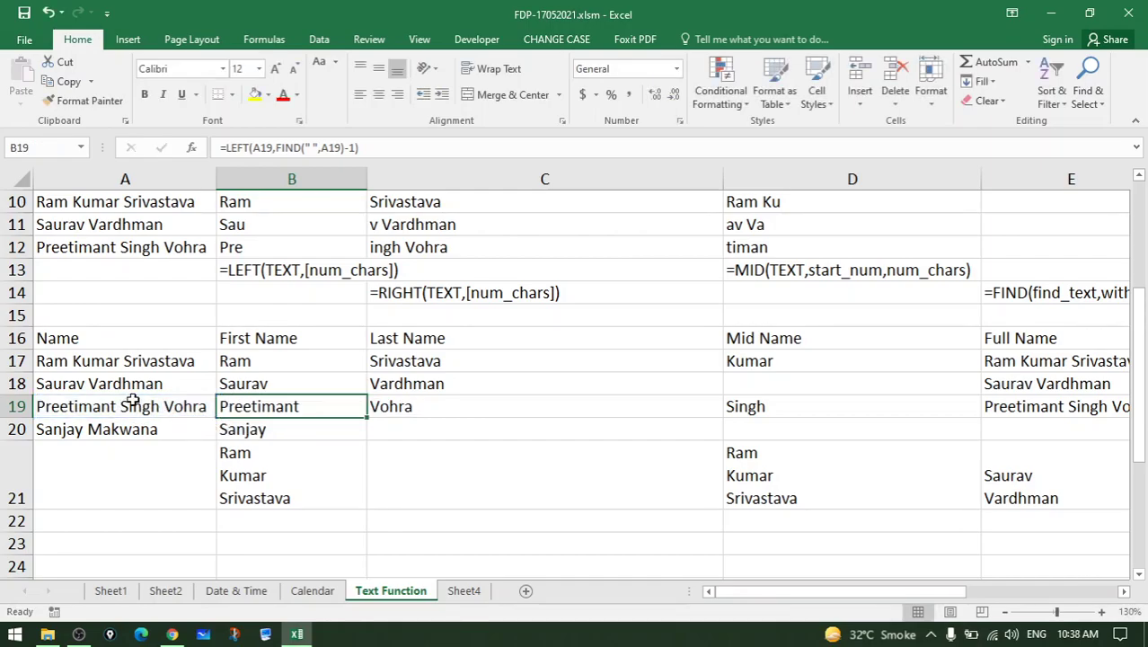
Enter Ram Ram Ram as the name in A19 and reselect the cell
left_click(148, 406)
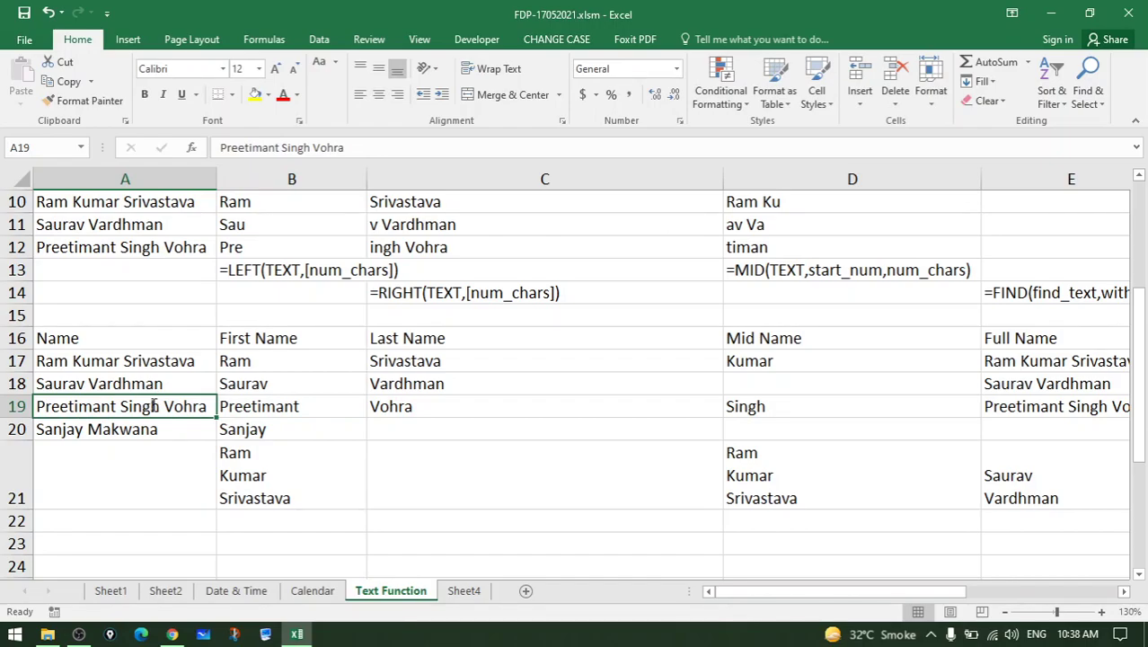
type("Ram ")
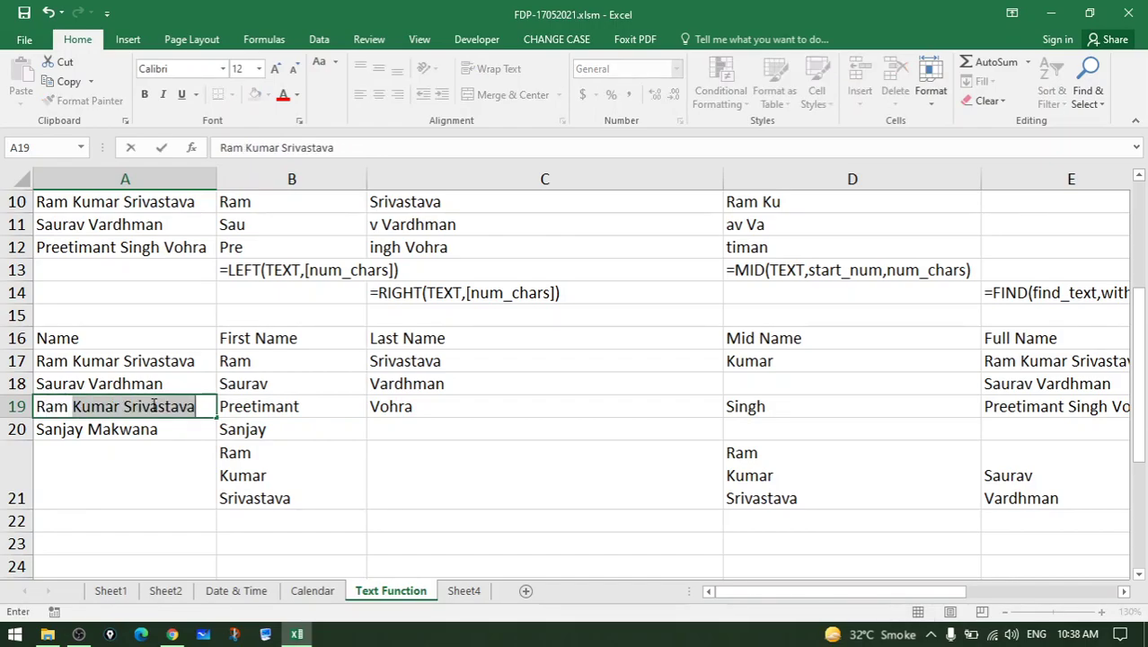
type("Ra")
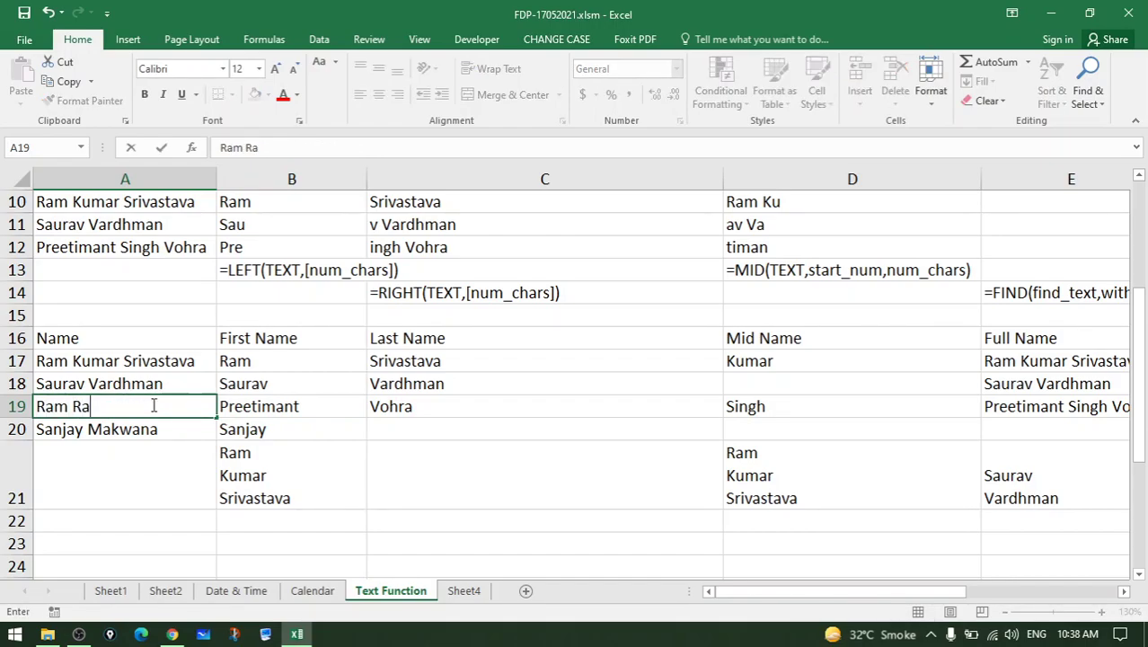
type("m Ram")
key("Return")
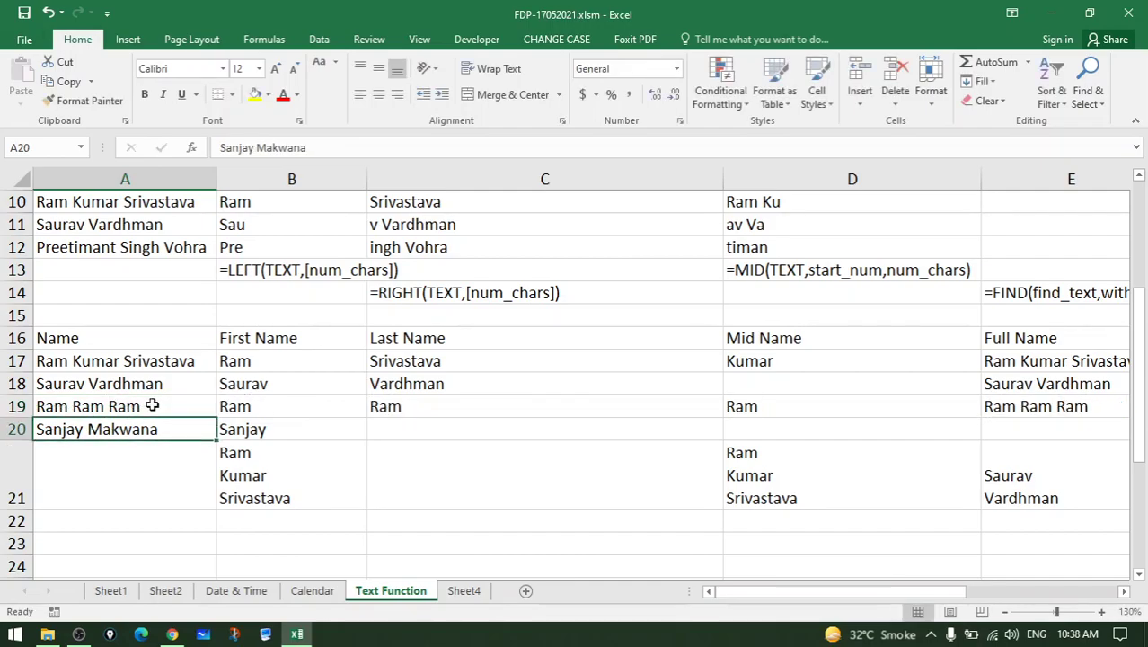
scroll(153, 406, "up", 1)
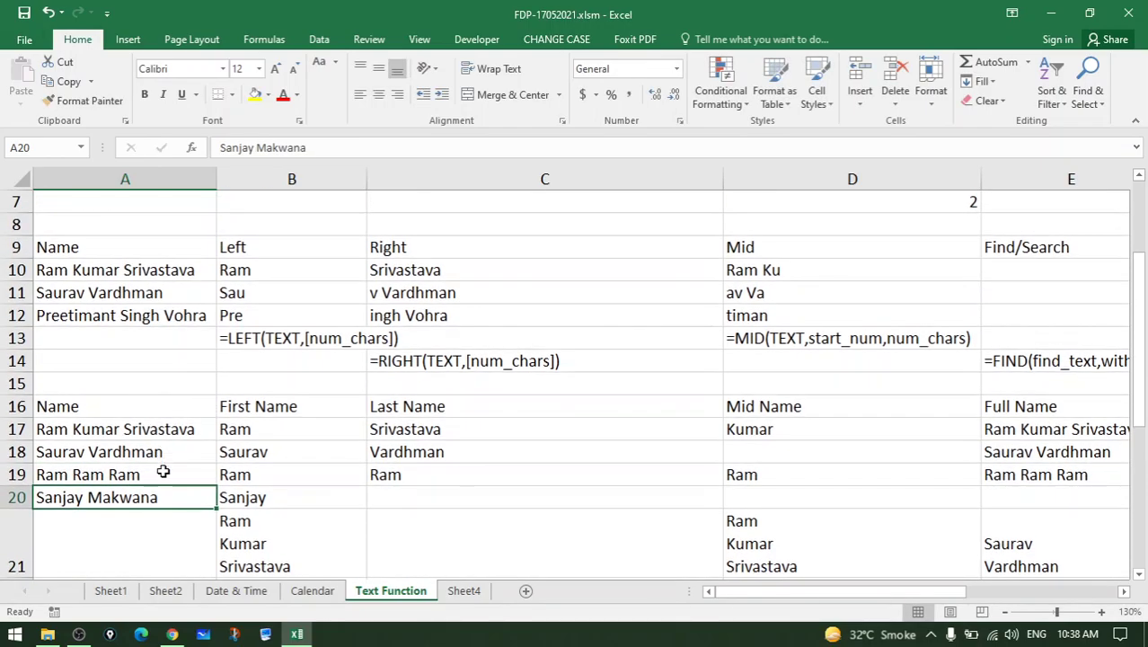
left_click(164, 474)
scroll(166, 474, "down", 1)
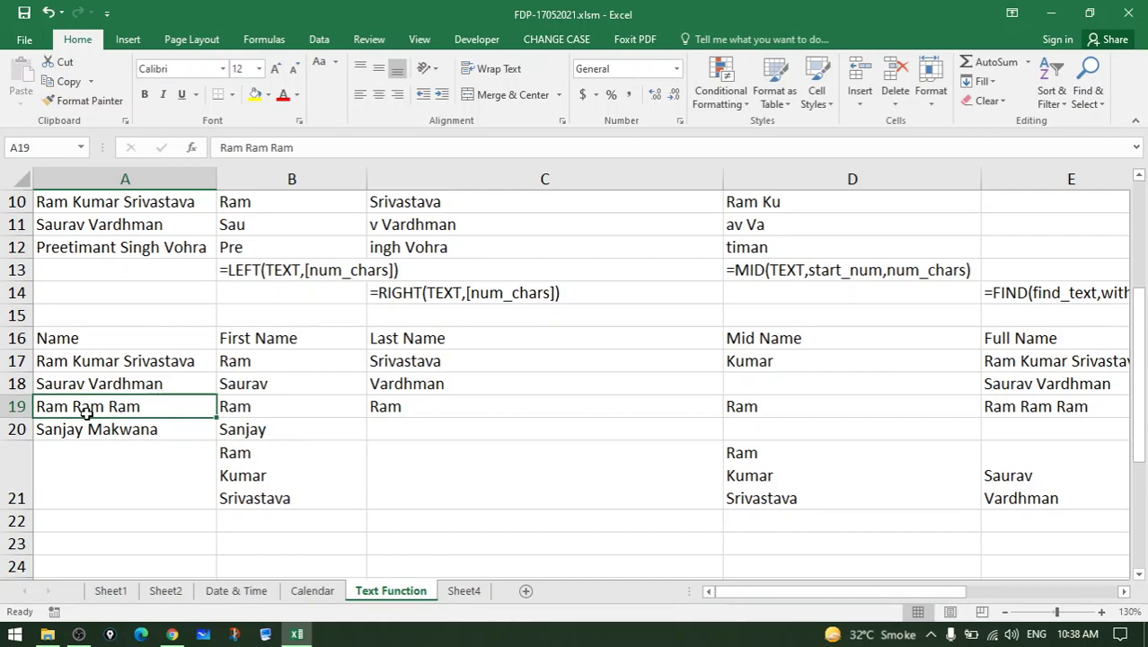
double_click(230, 404)
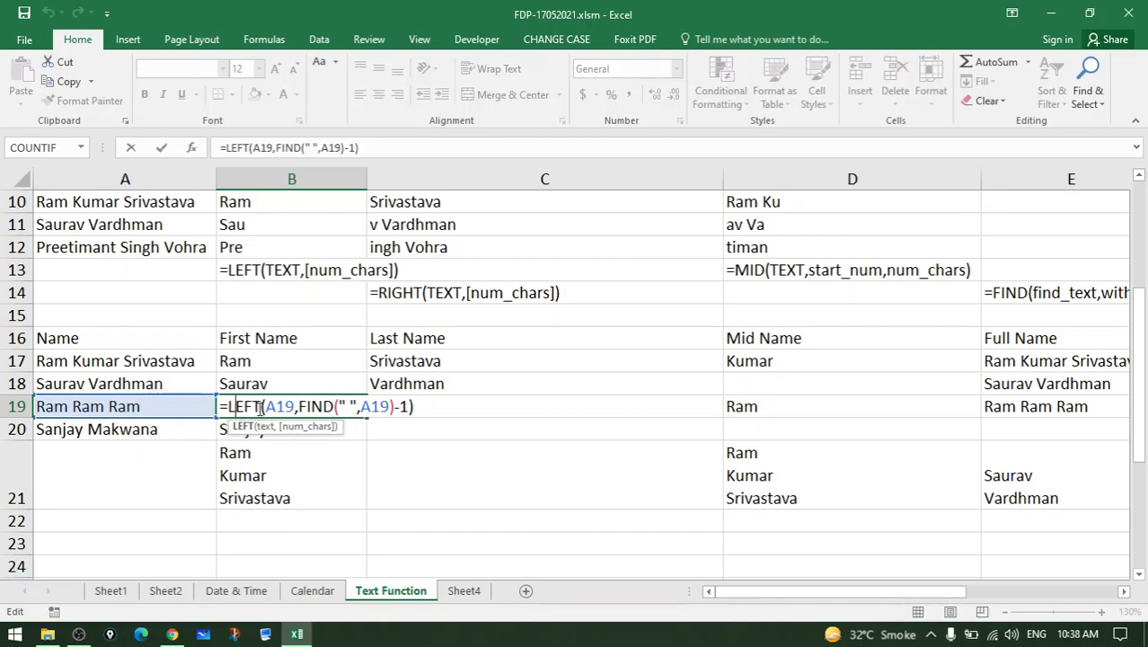
left_click_drag(267, 406, 295, 406)
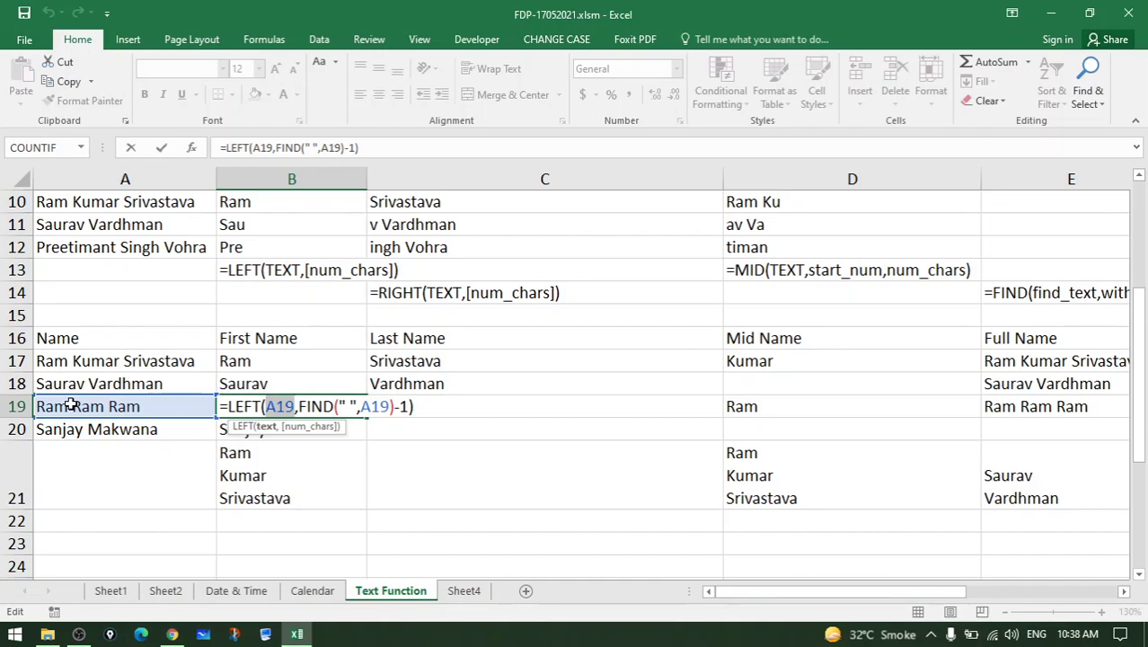
left_click(294, 406)
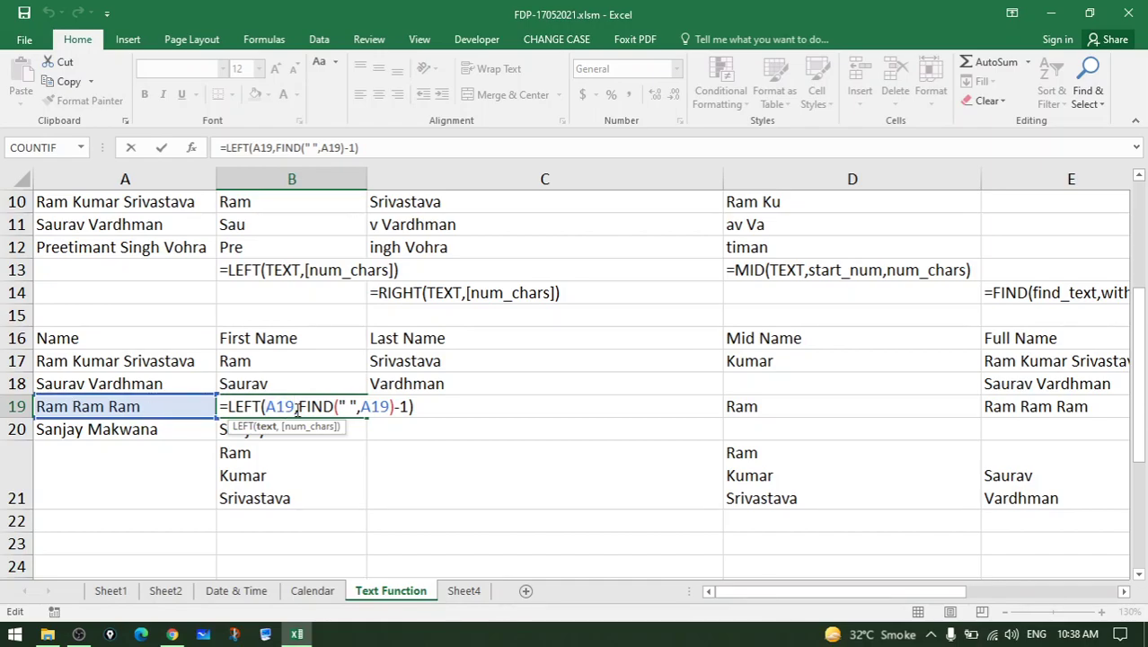
left_click_drag(338, 406, 359, 409)
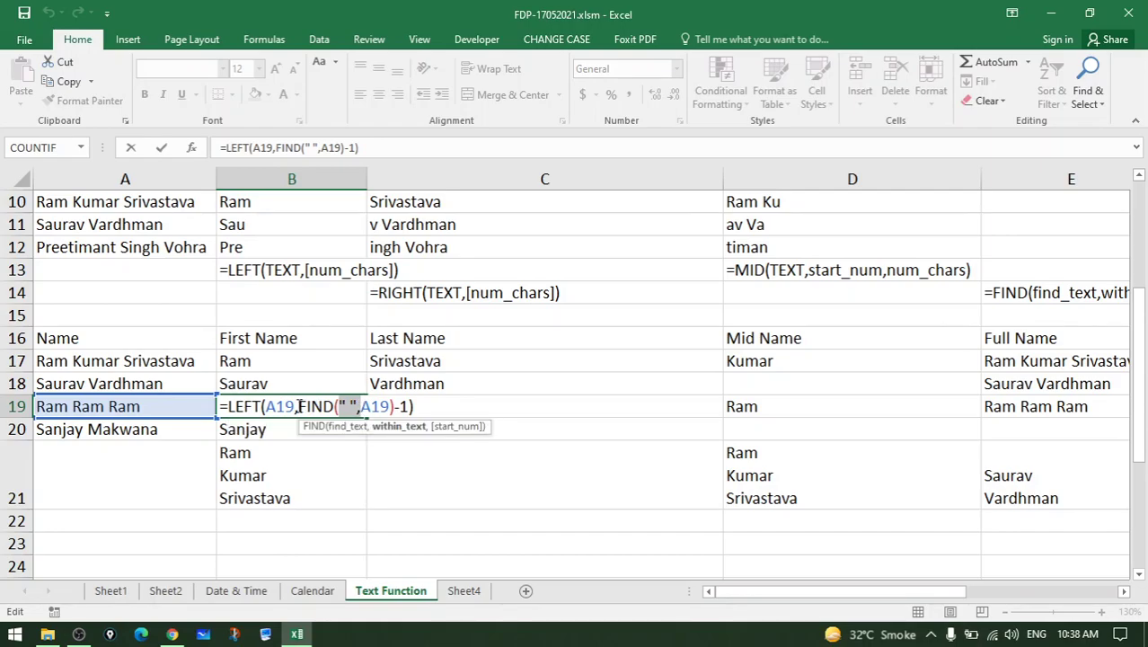
left_click_drag(299, 406, 395, 409)
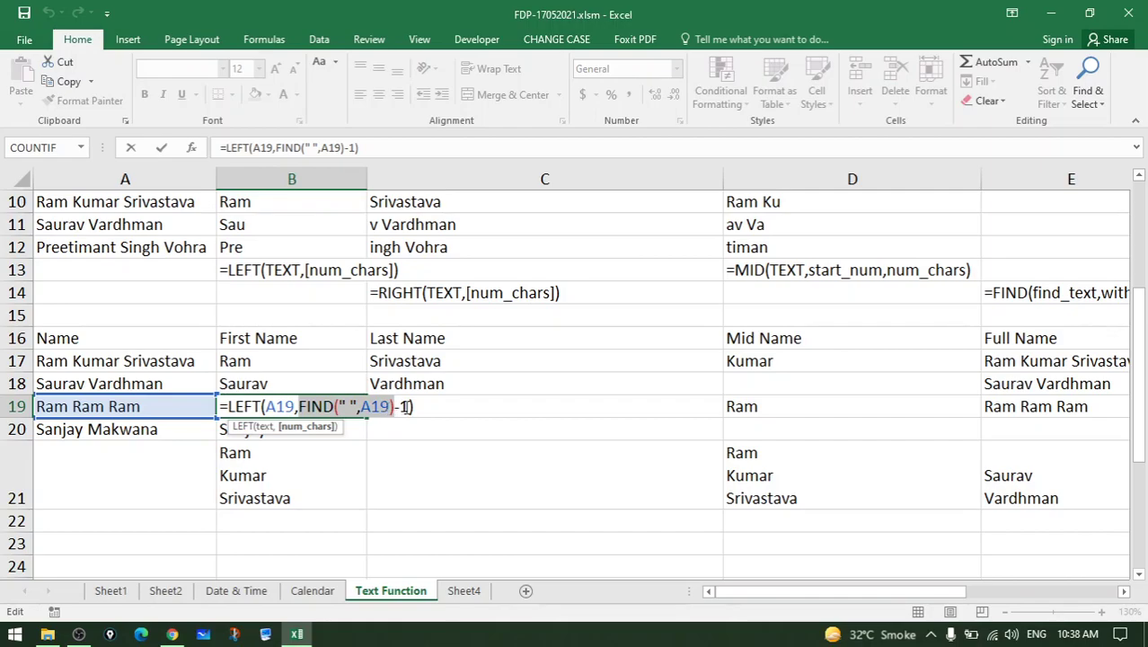
left_click(406, 406)
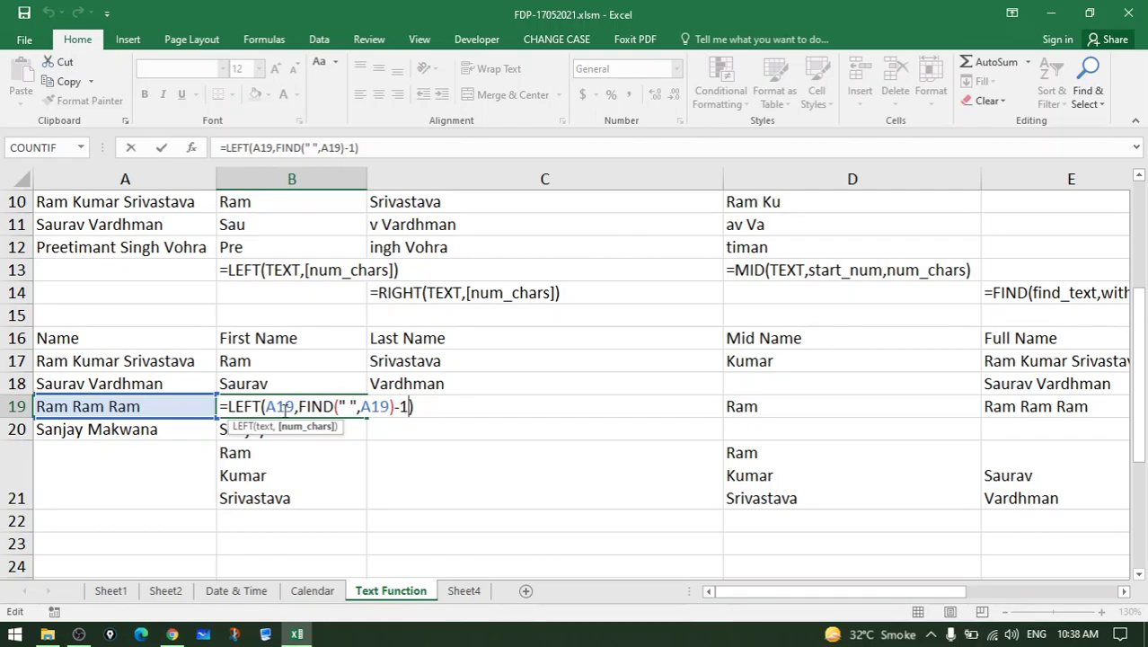
left_click_drag(298, 406, 406, 407)
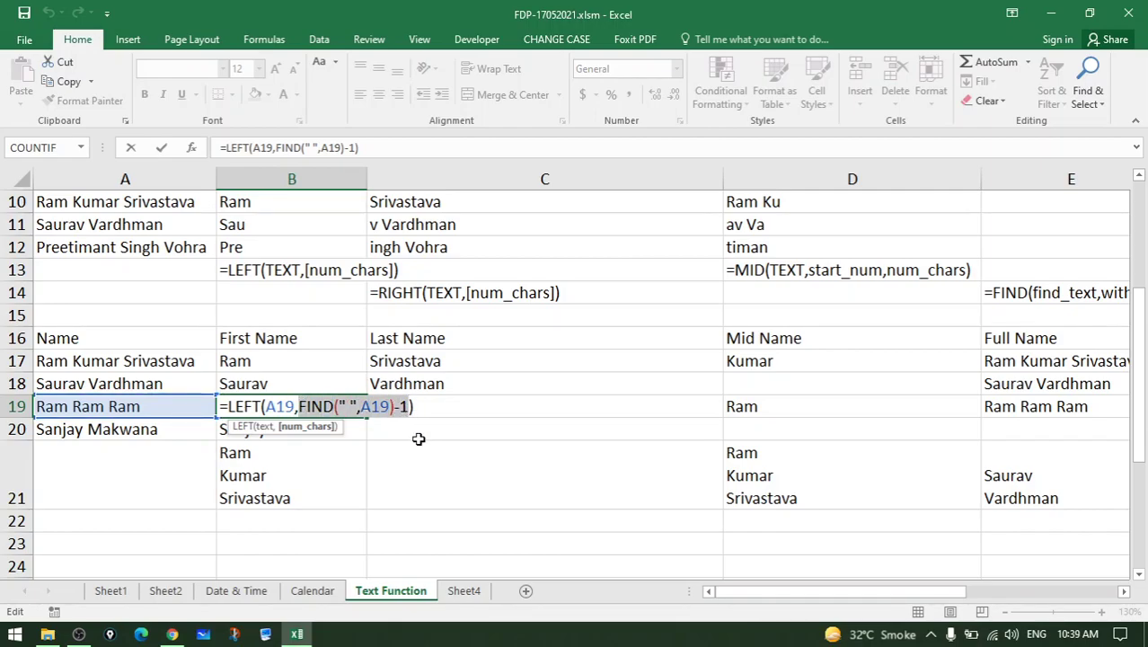
key("Return")
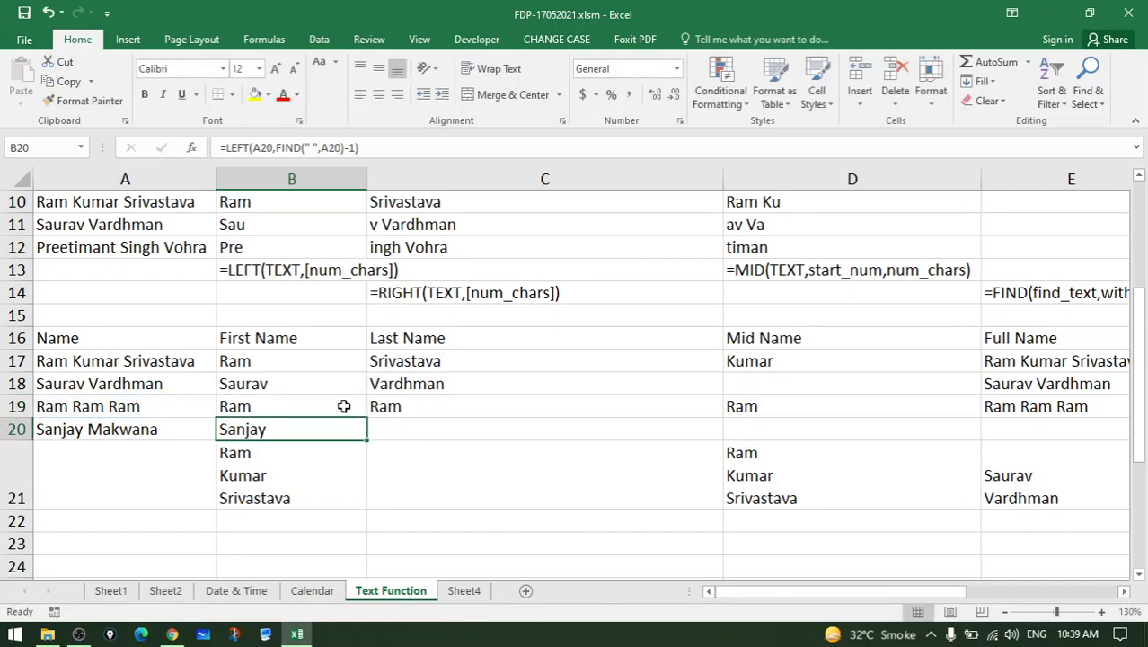
left_click(344, 406)
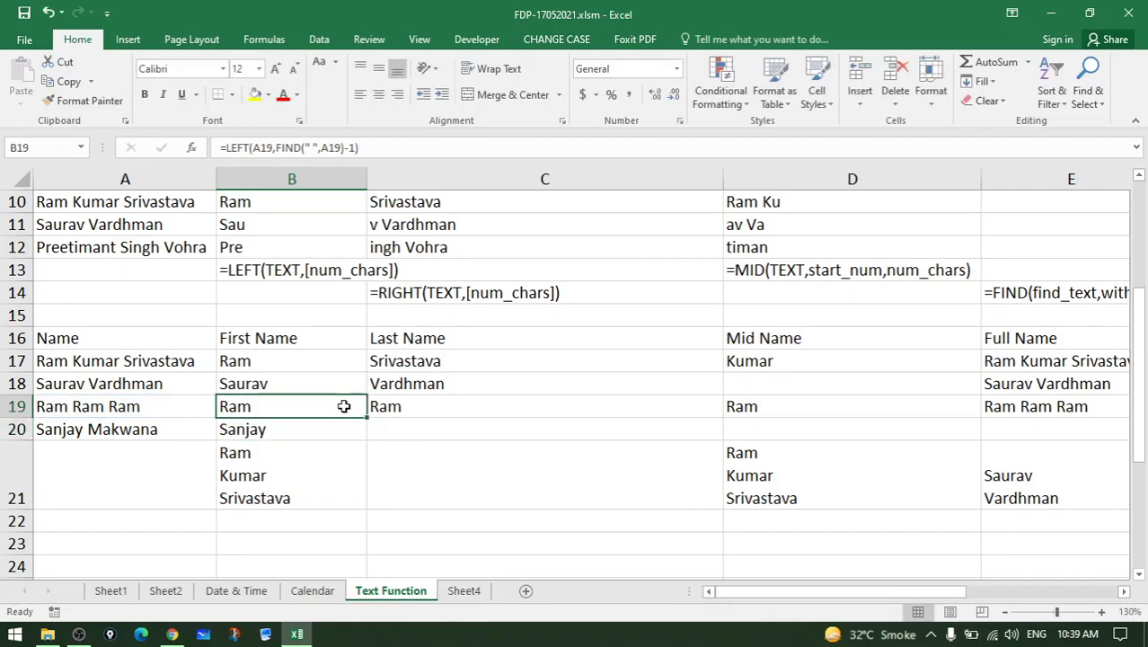
Evaluate B19's LEFT/FIND formula step by step: FIND gives 4, 4-1 gives 3, LEFT returns Ram
left_click(264, 39)
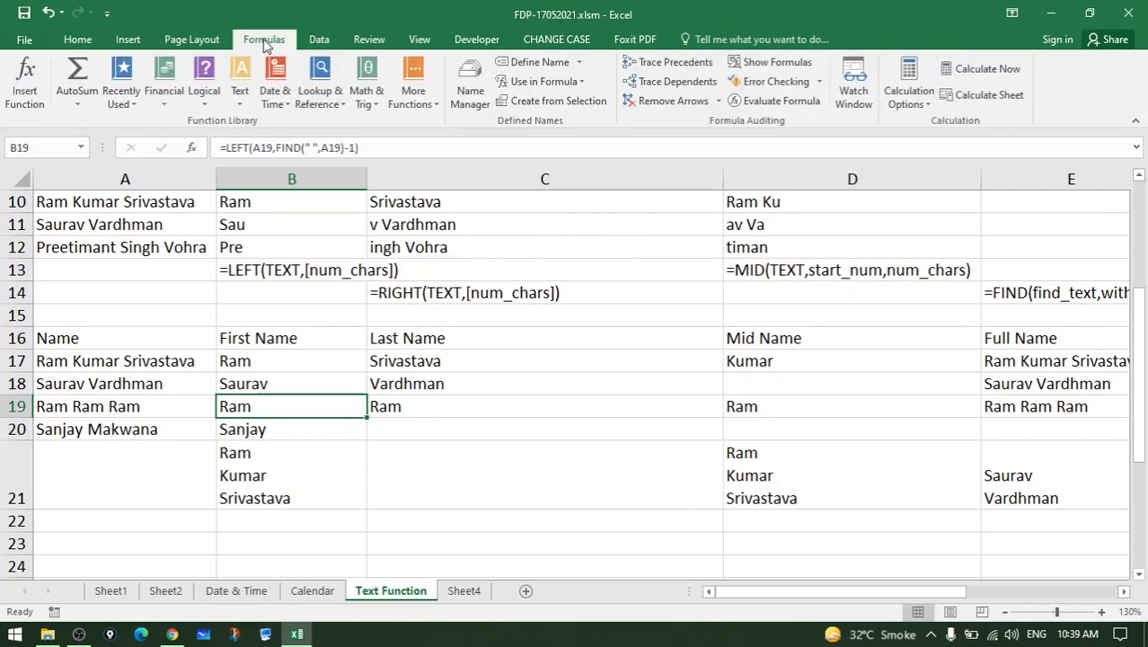
left_click(777, 102)
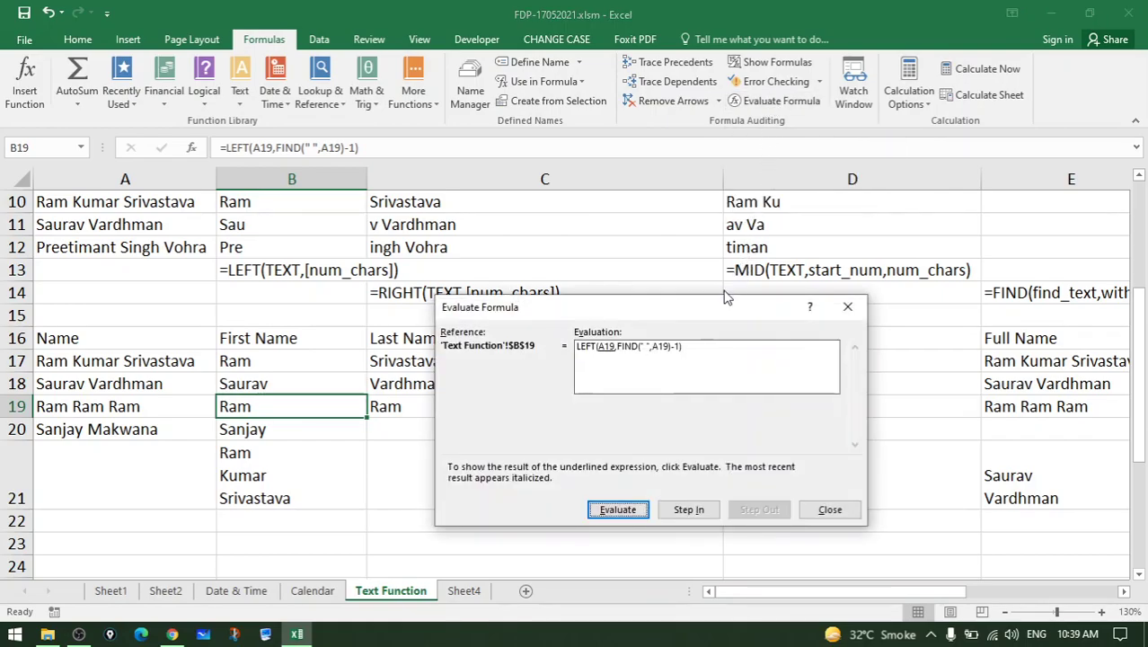
left_click_drag(695, 299, 615, 235)
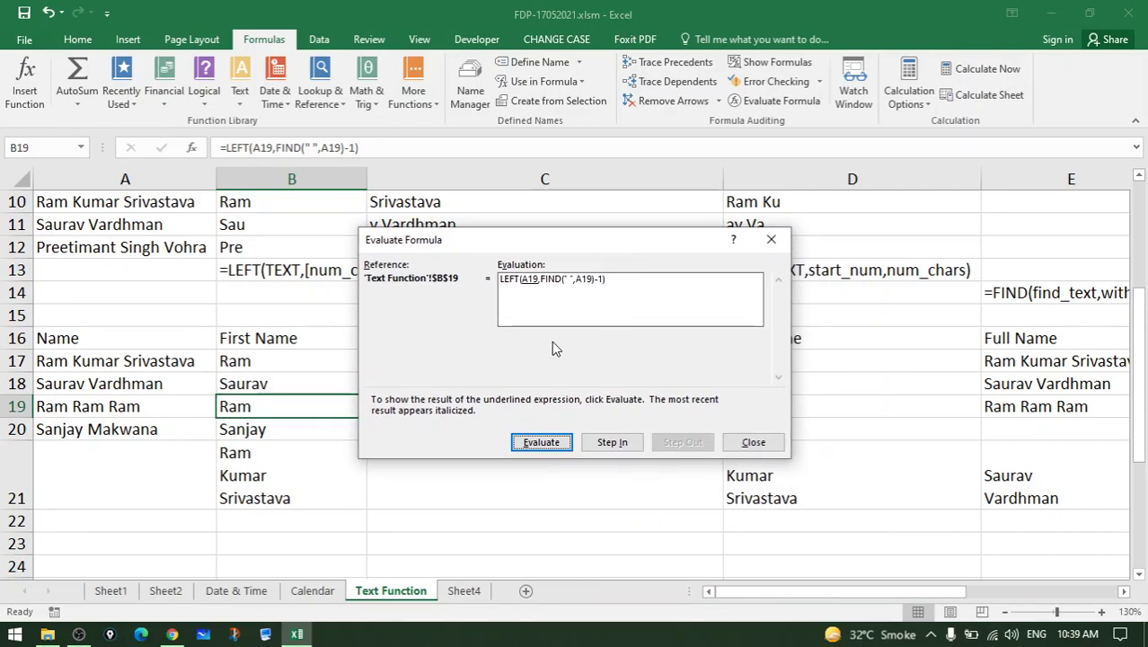
left_click(557, 446)
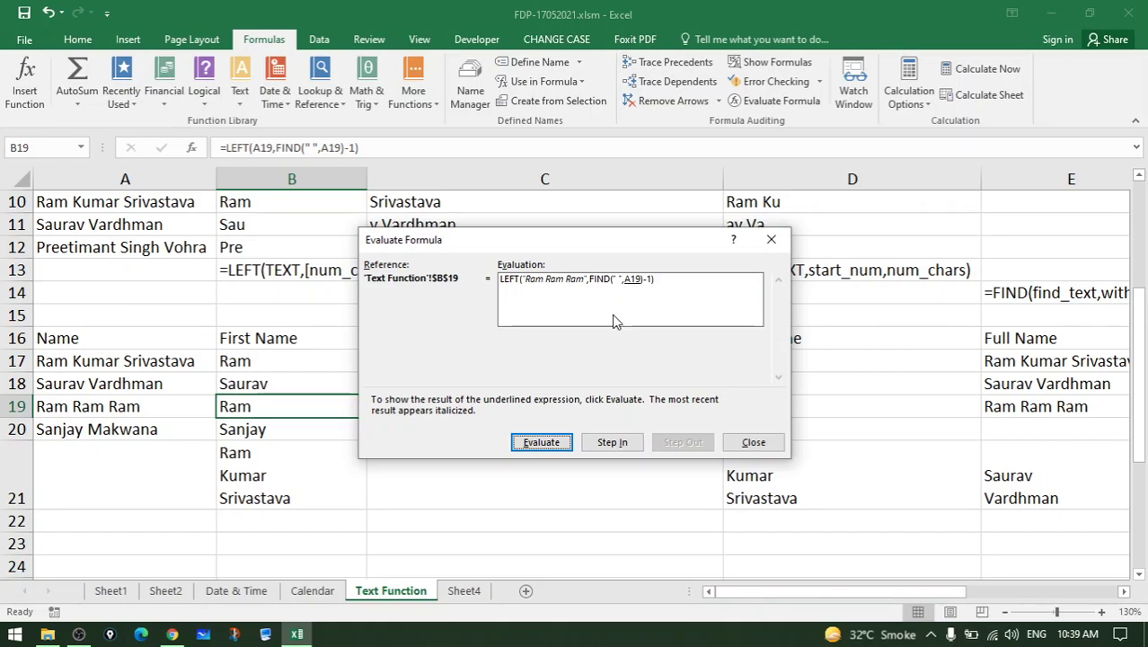
left_click(543, 441)
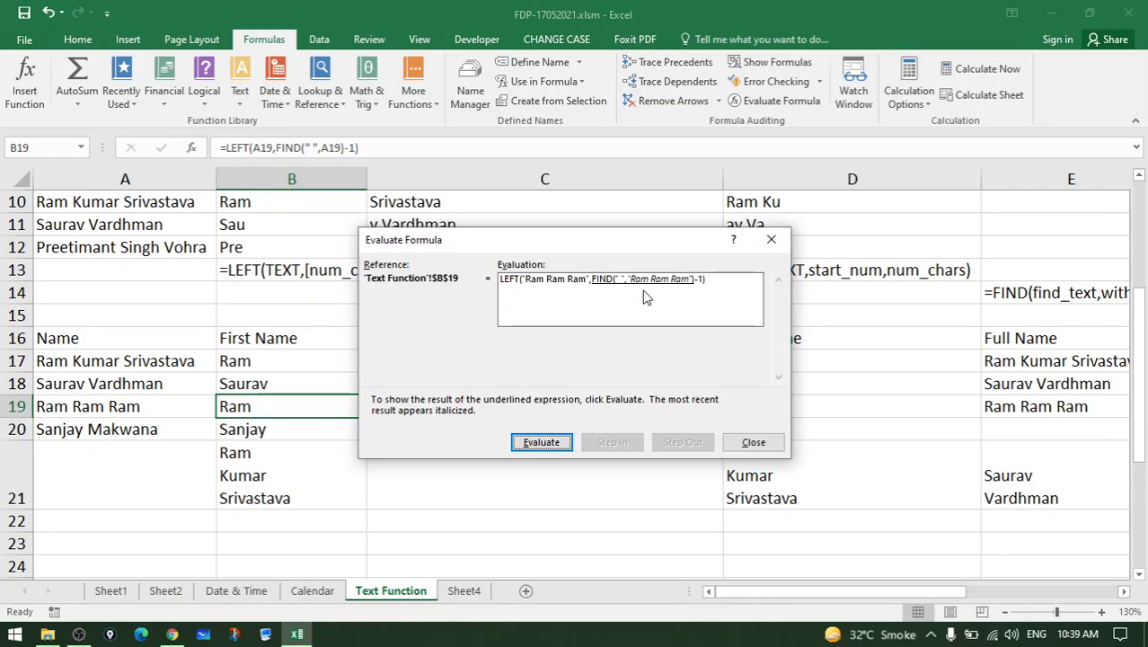
left_click(563, 443)
left_click(529, 444)
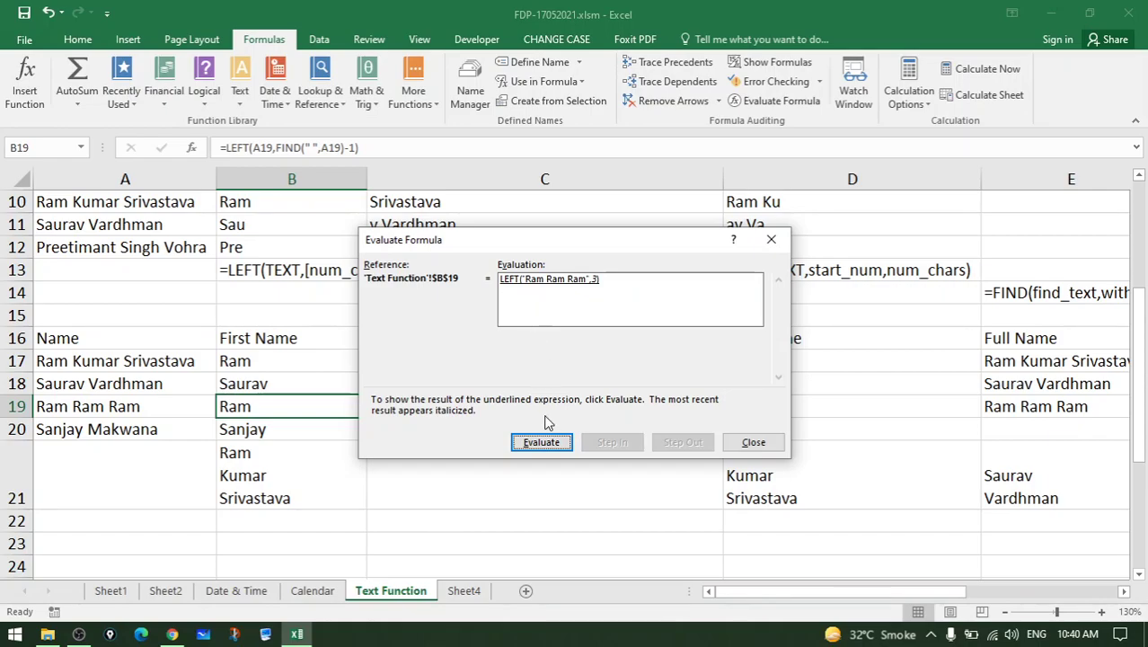
left_click(543, 445)
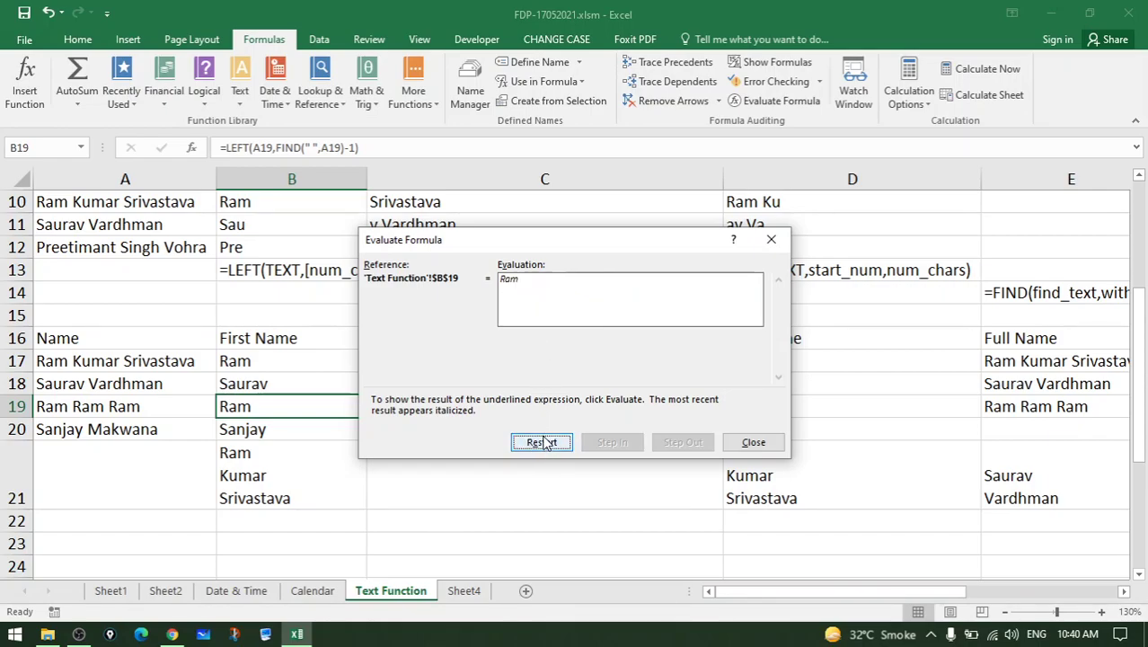
left_click(755, 443)
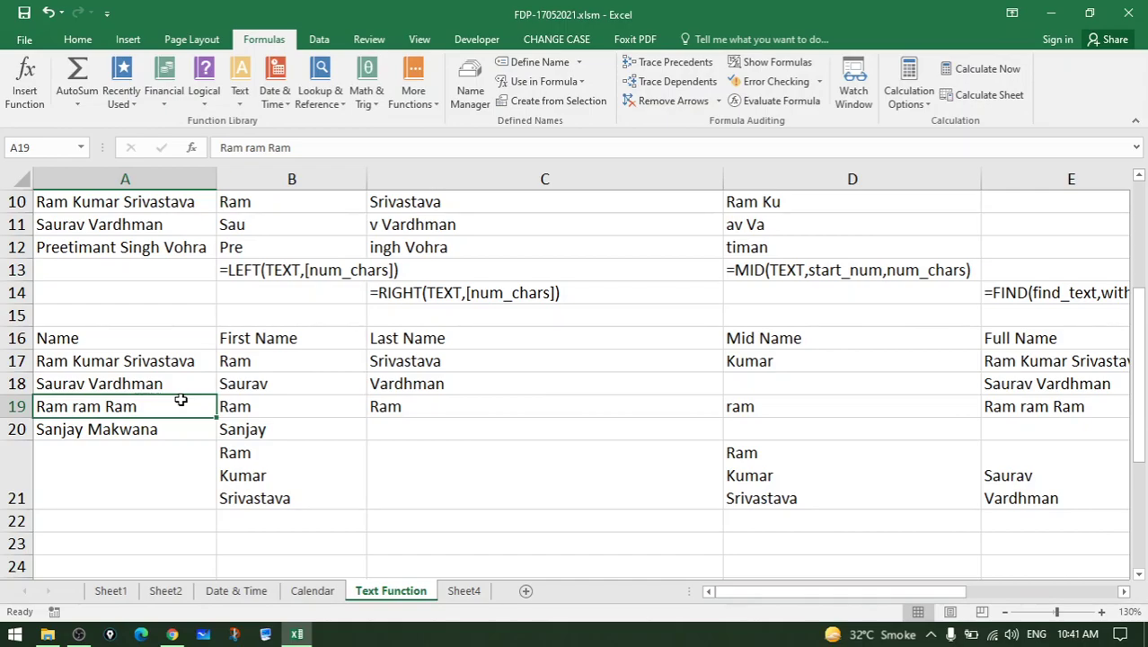
Replace A19's name with the single word Ram and inspect B18's first-name formula
type("Ram")
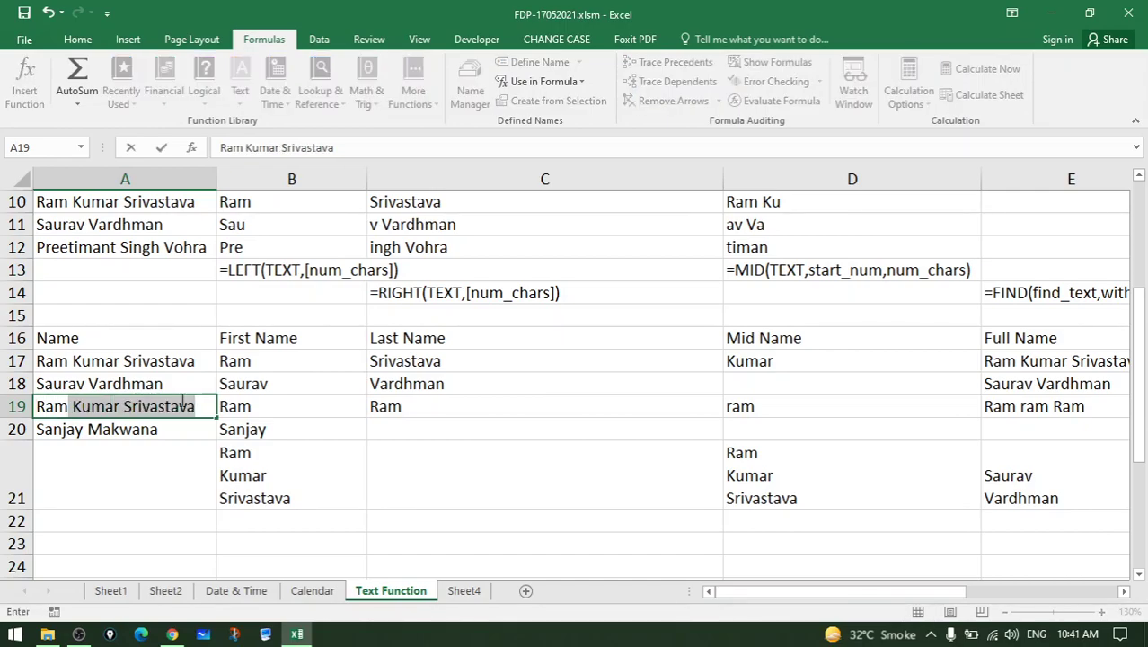
key("BackSpace")
key("BackSpace")
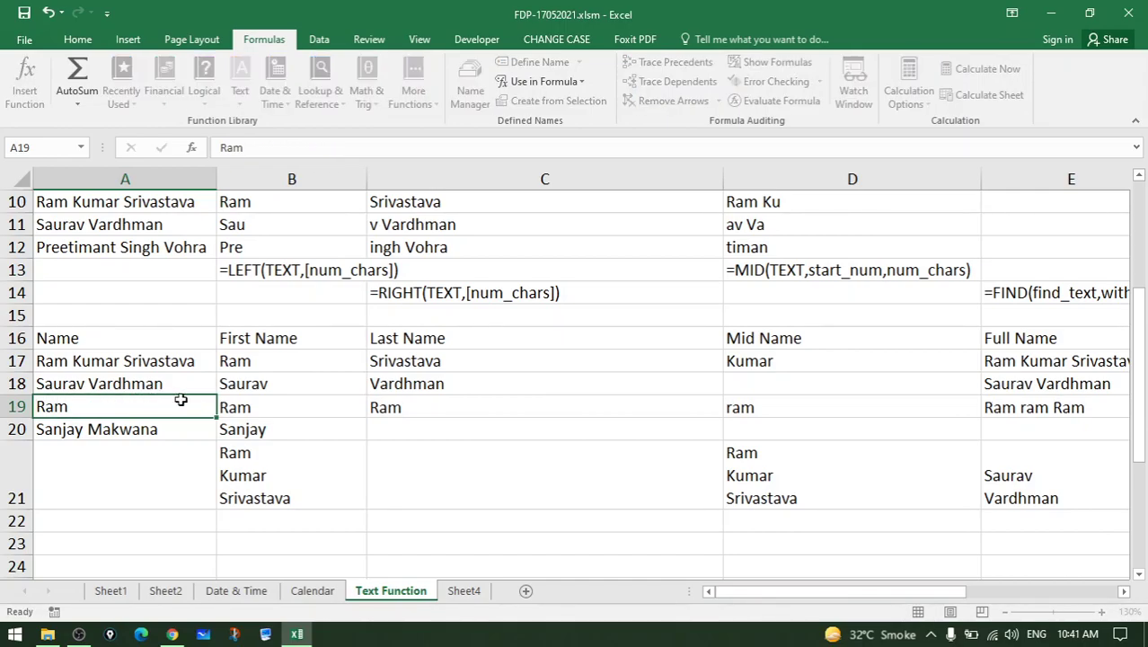
key("Return")
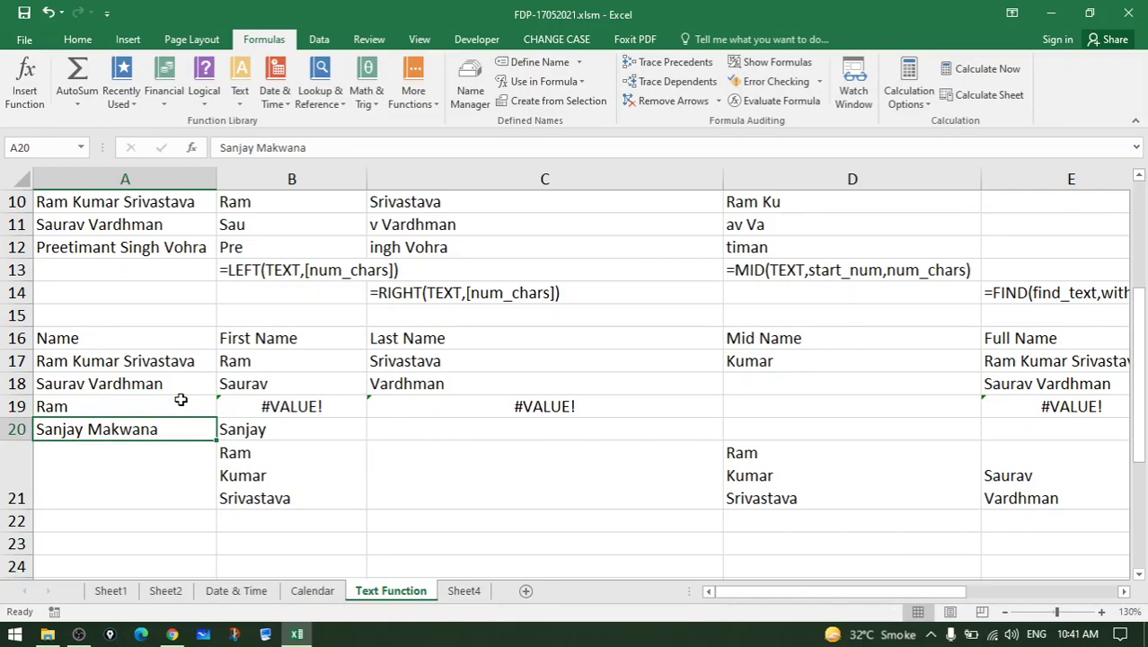
left_click(284, 383)
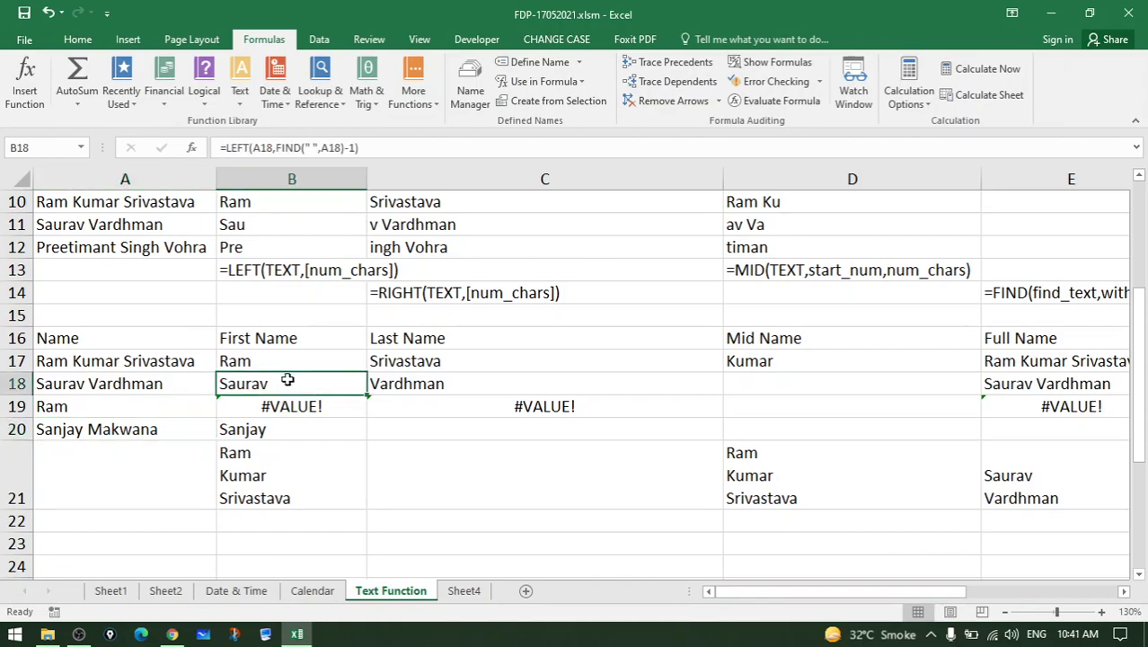
Review B17's IFERROR formula: the LEFT/FIND part with A17 as fallback, then recommit it
left_click(296, 359)
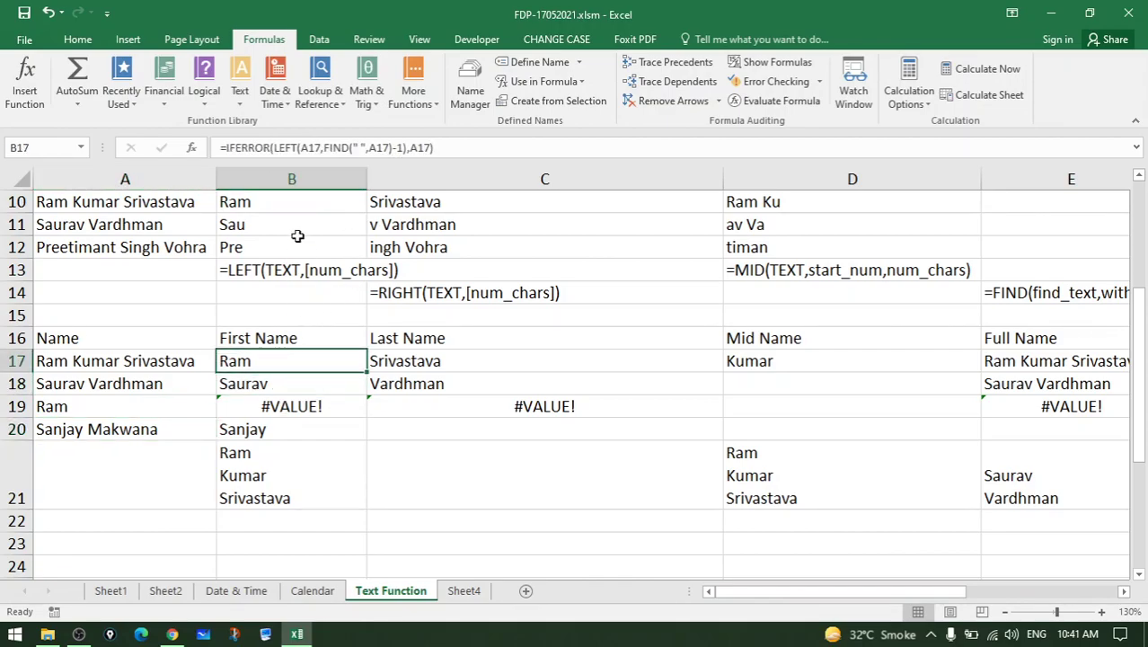
double_click(269, 148)
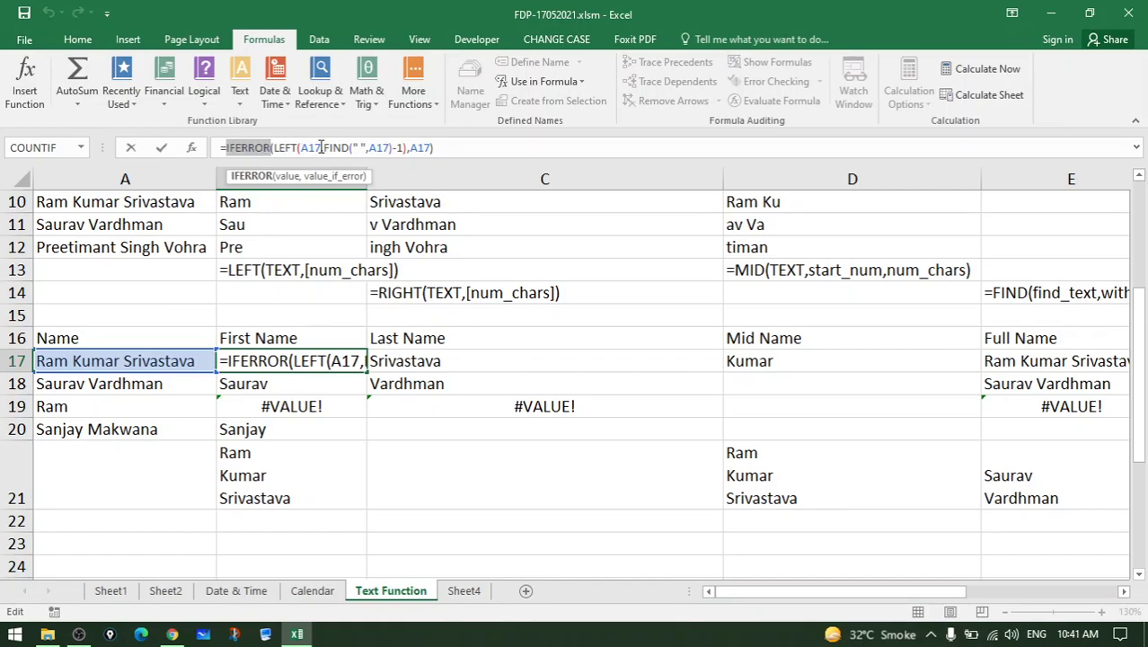
left_click_drag(275, 147, 432, 151)
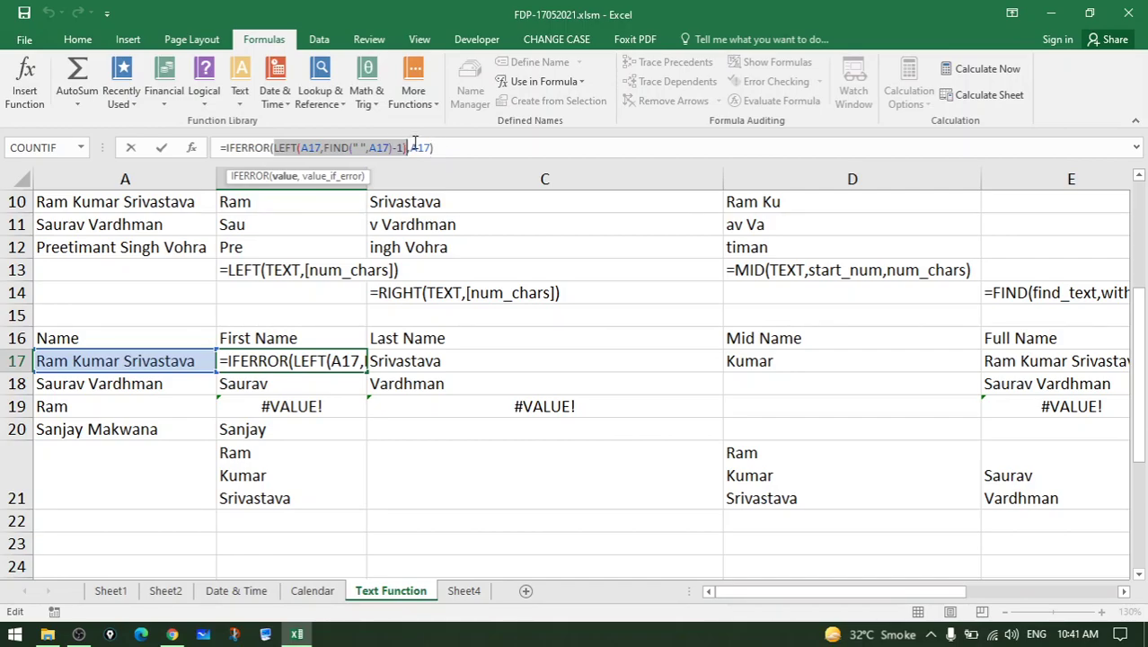
left_click(411, 147)
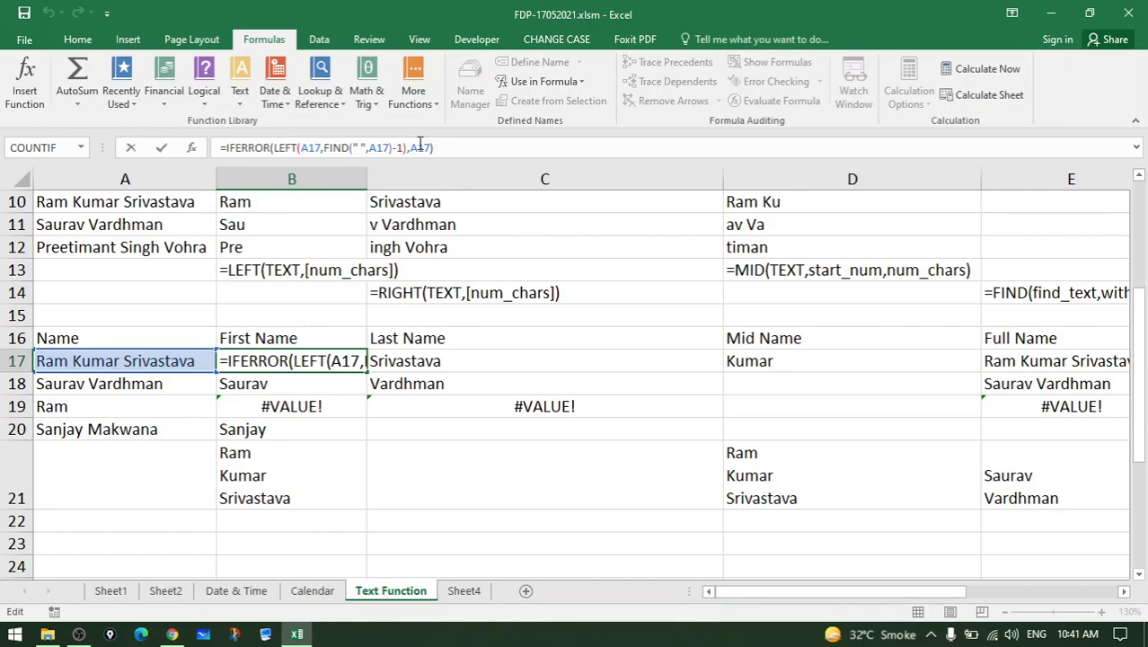
key("Return")
Fill B17's IFERROR formula down to B20 so B19 returns Ram, then recheck B17
left_click(325, 361)
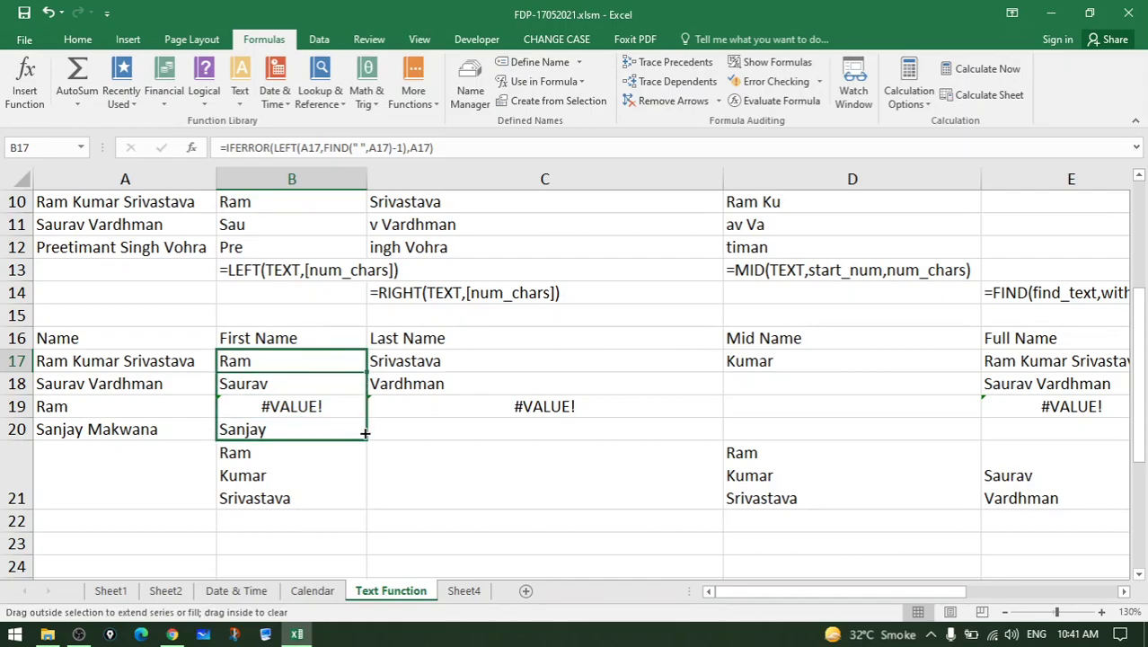
left_click_drag(366, 387, 362, 432)
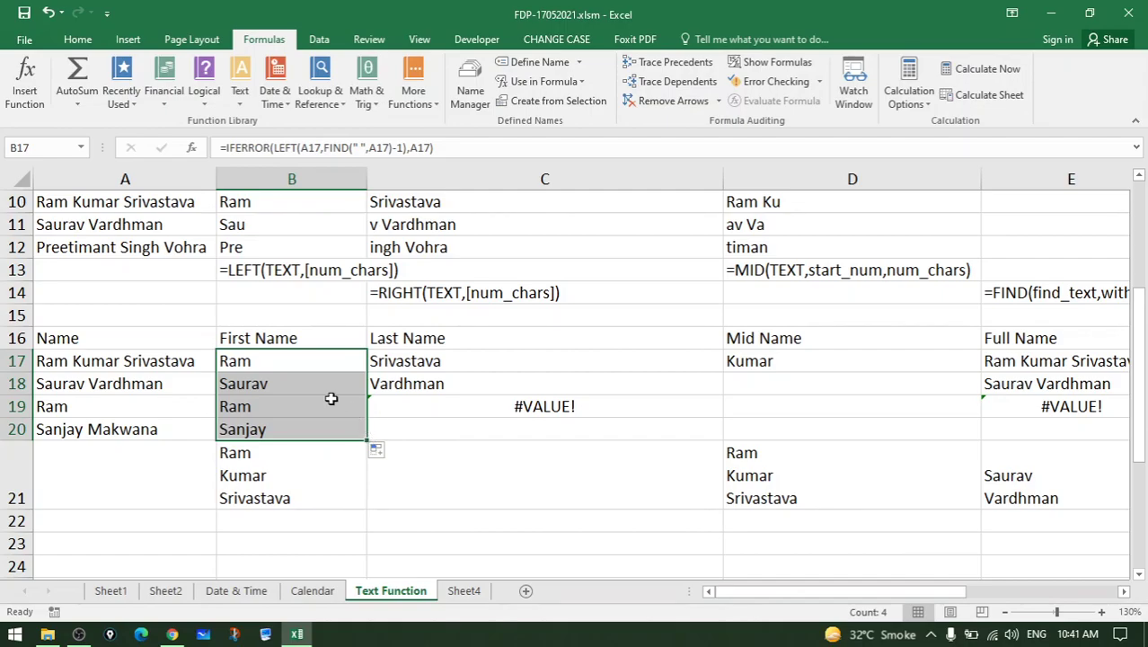
left_click(269, 363)
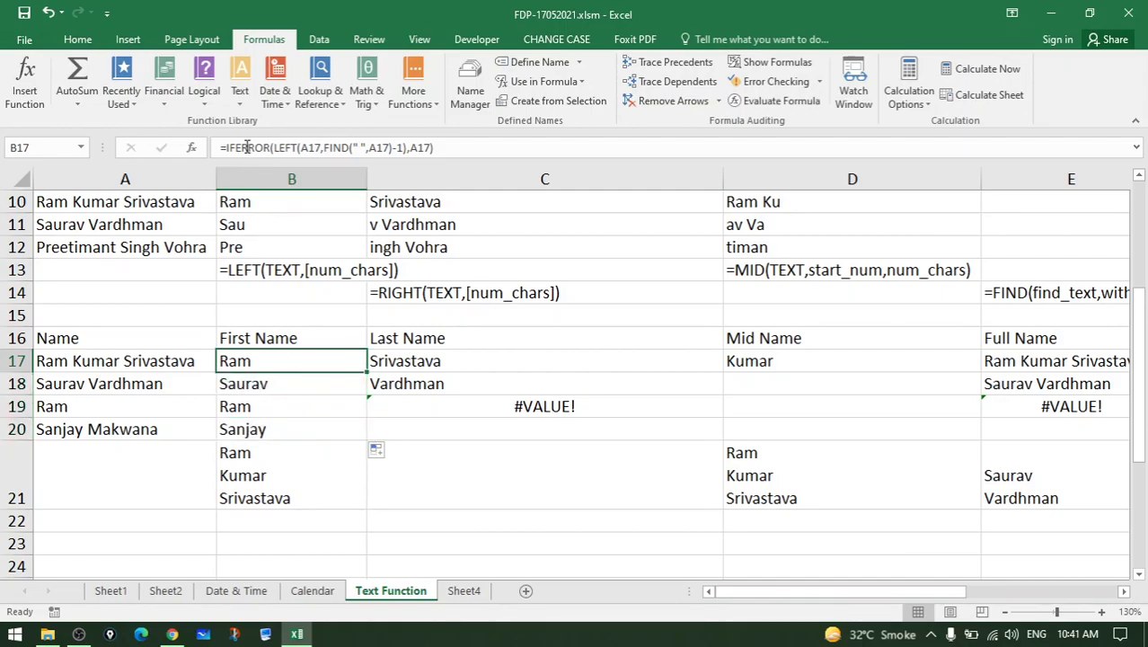
left_click_drag(222, 148, 274, 148)
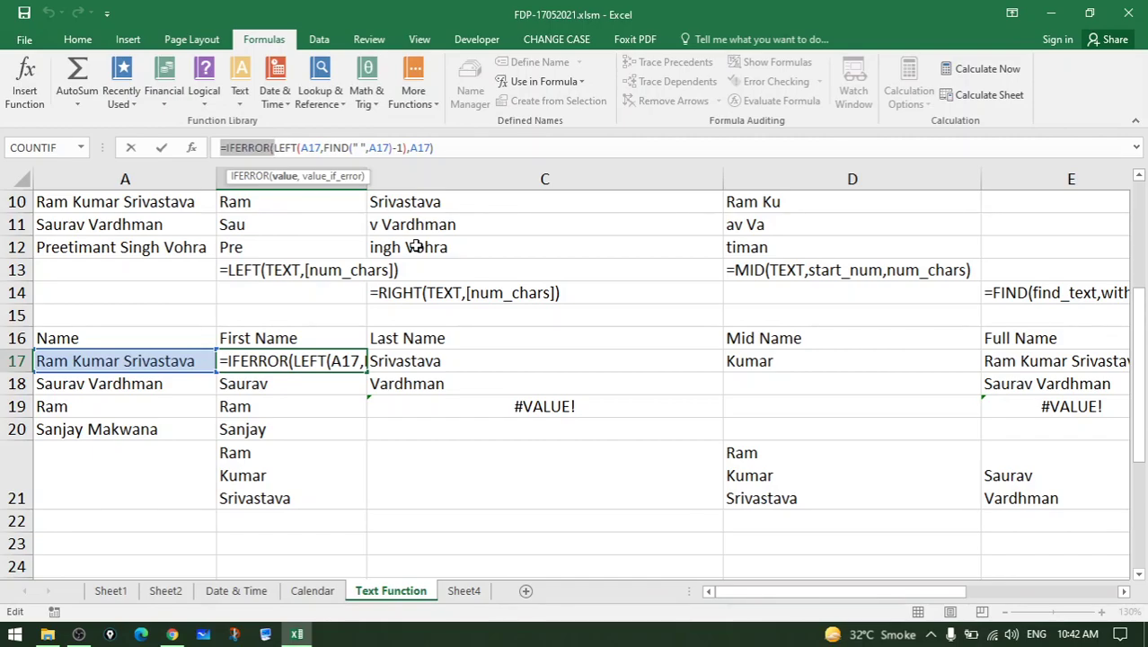
key("Return")
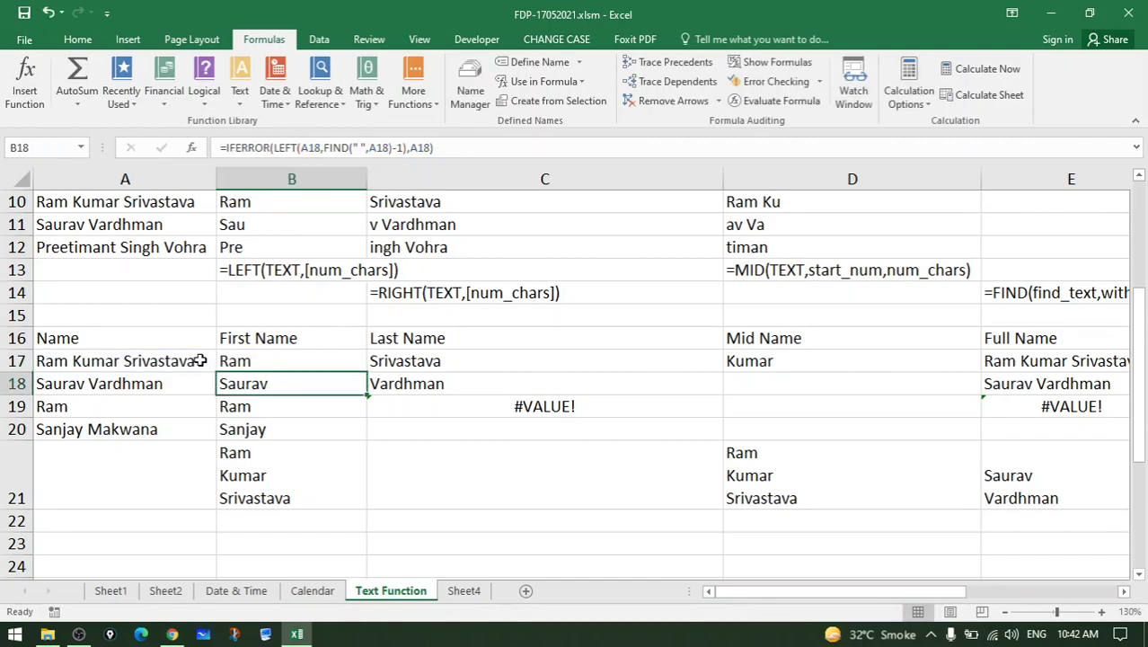
Clear the full name from A17 and select B17, which now returns zero
left_click(196, 360)
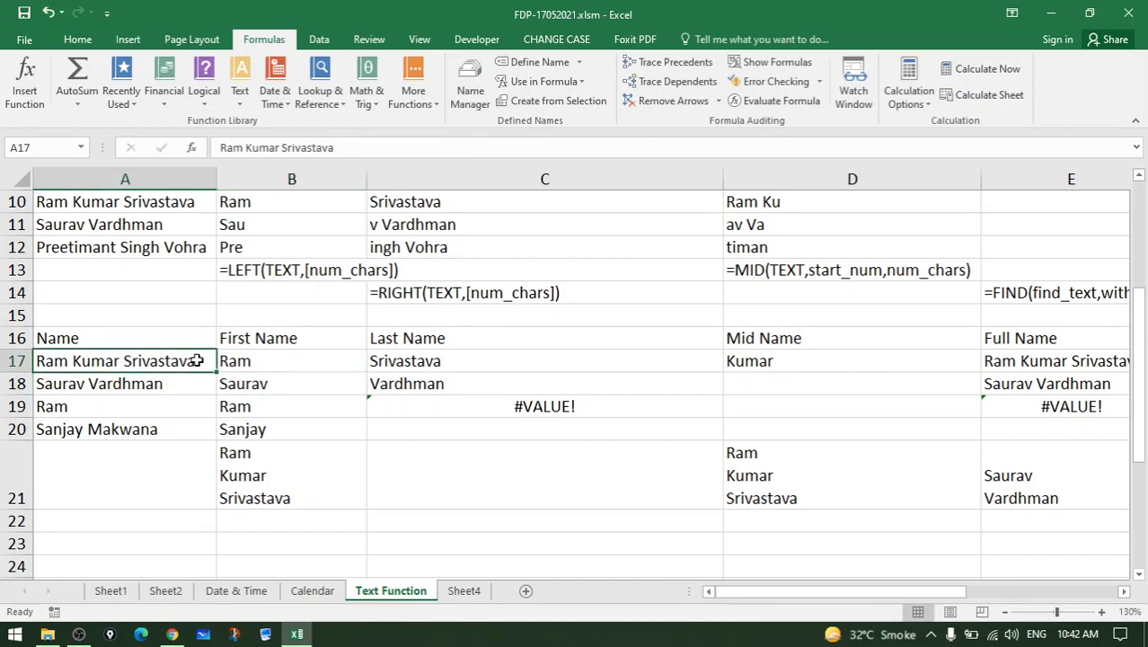
key("Delete")
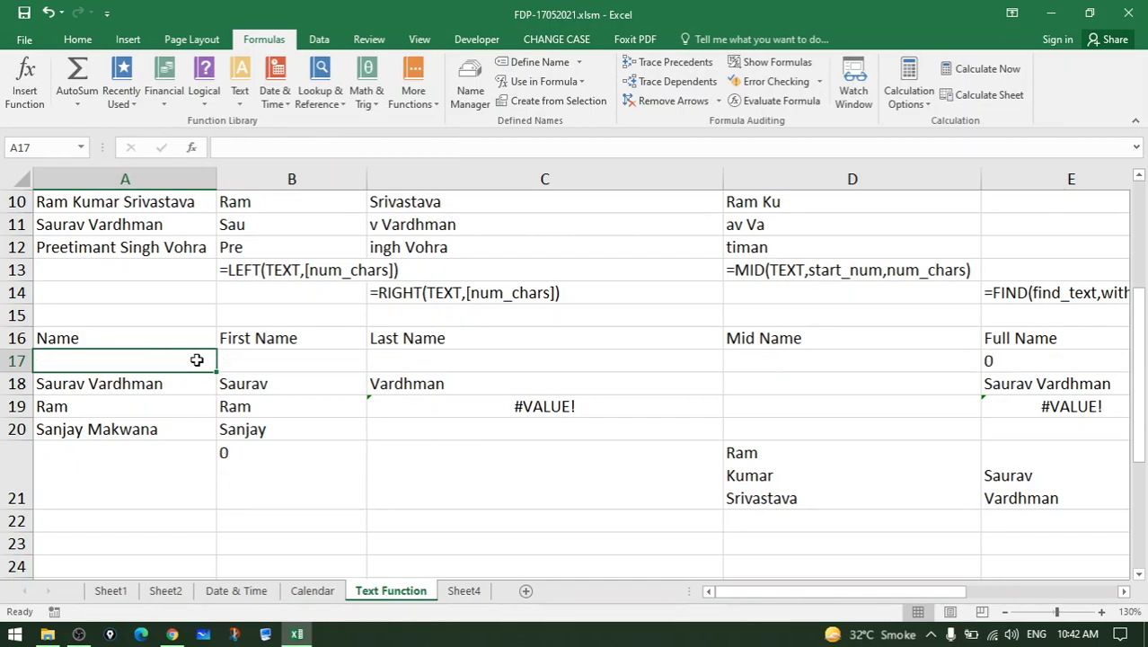
left_click(297, 363)
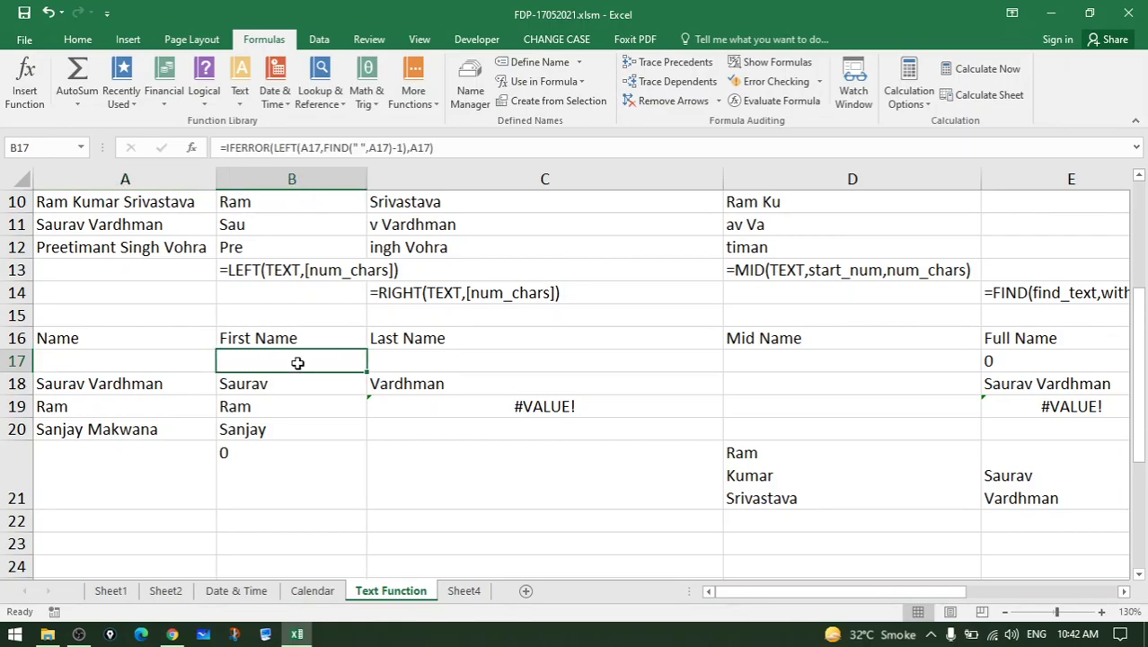
left_click(79, 40)
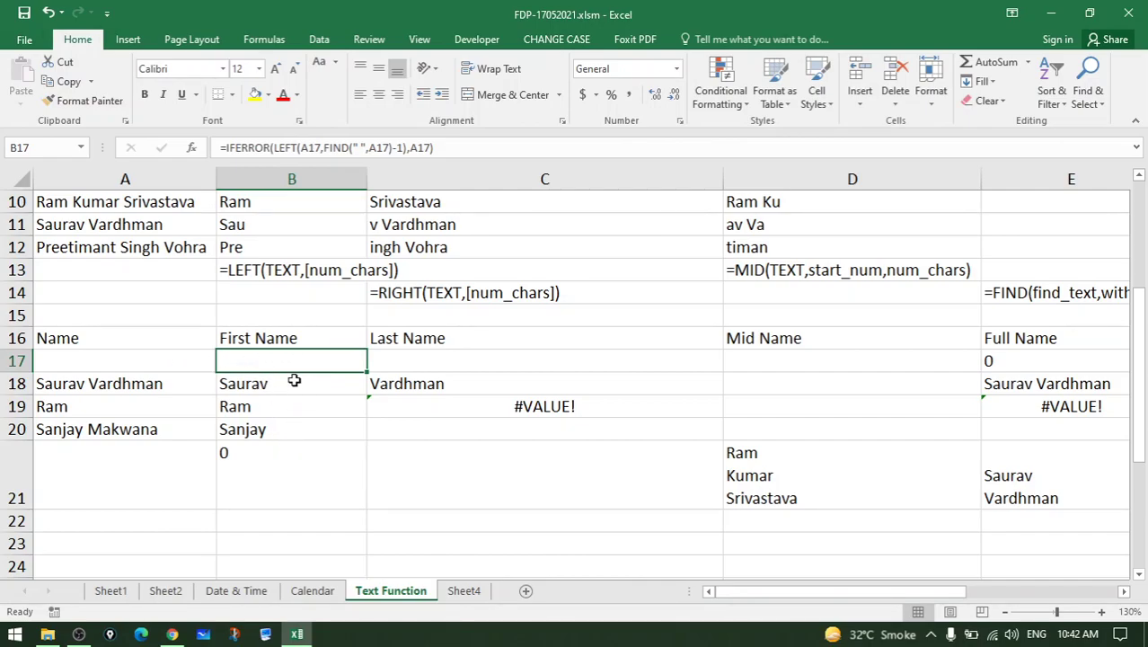
Add an Equal To 0 conditional format with white font to B17 so zeros are hidden
left_click(737, 112)
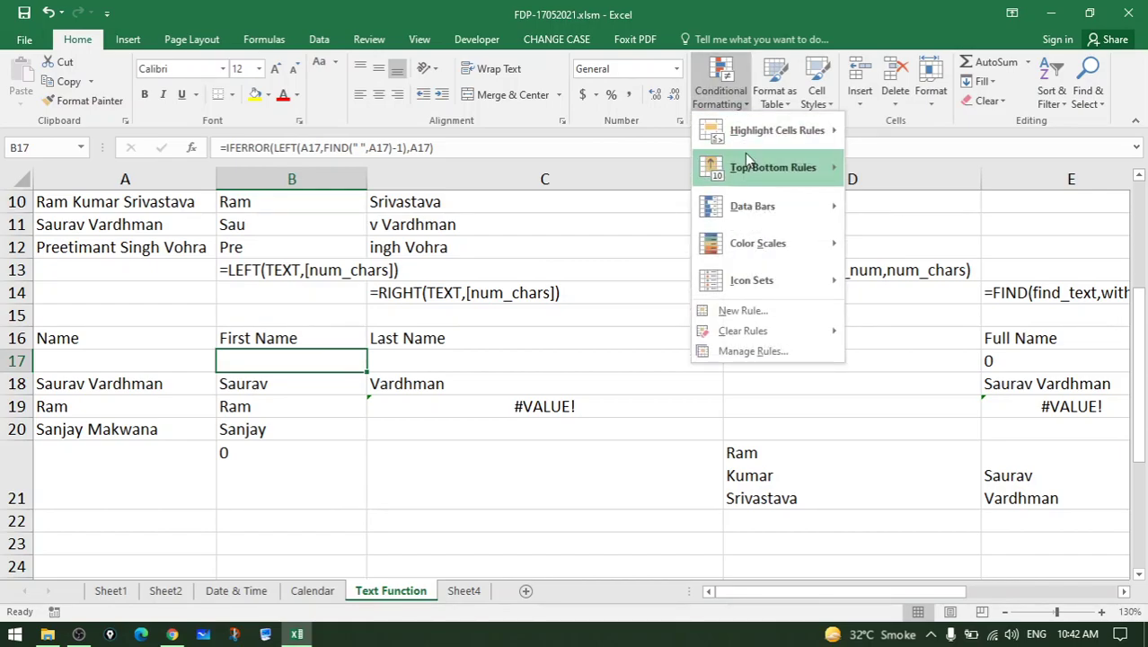
mouse_move(776, 131)
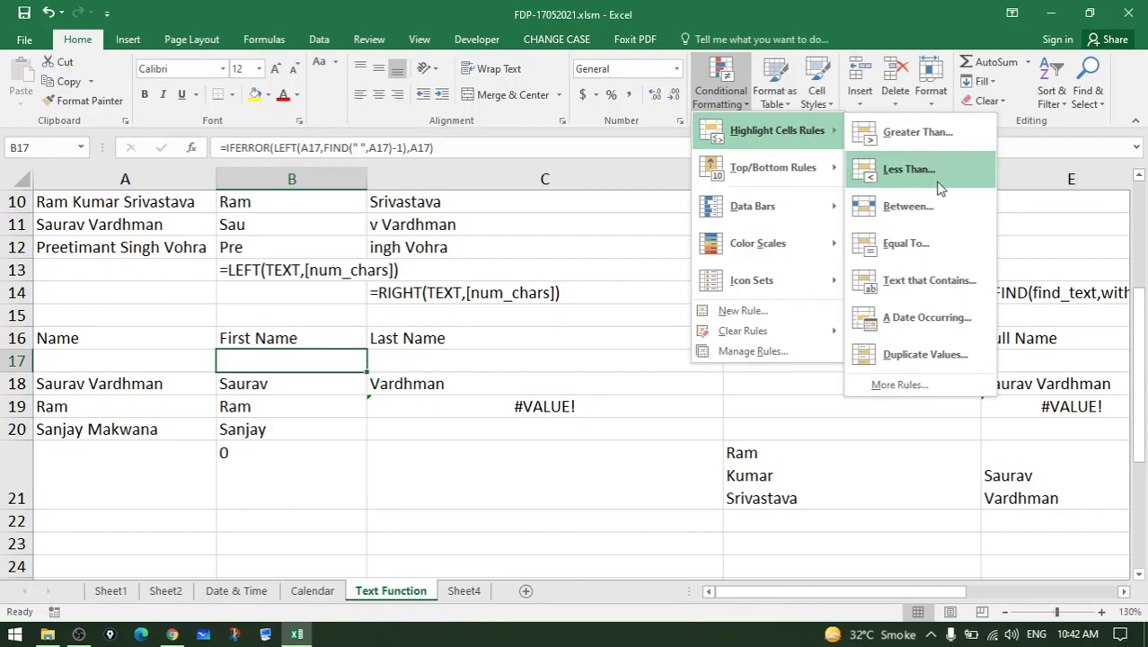
left_click(906, 244)
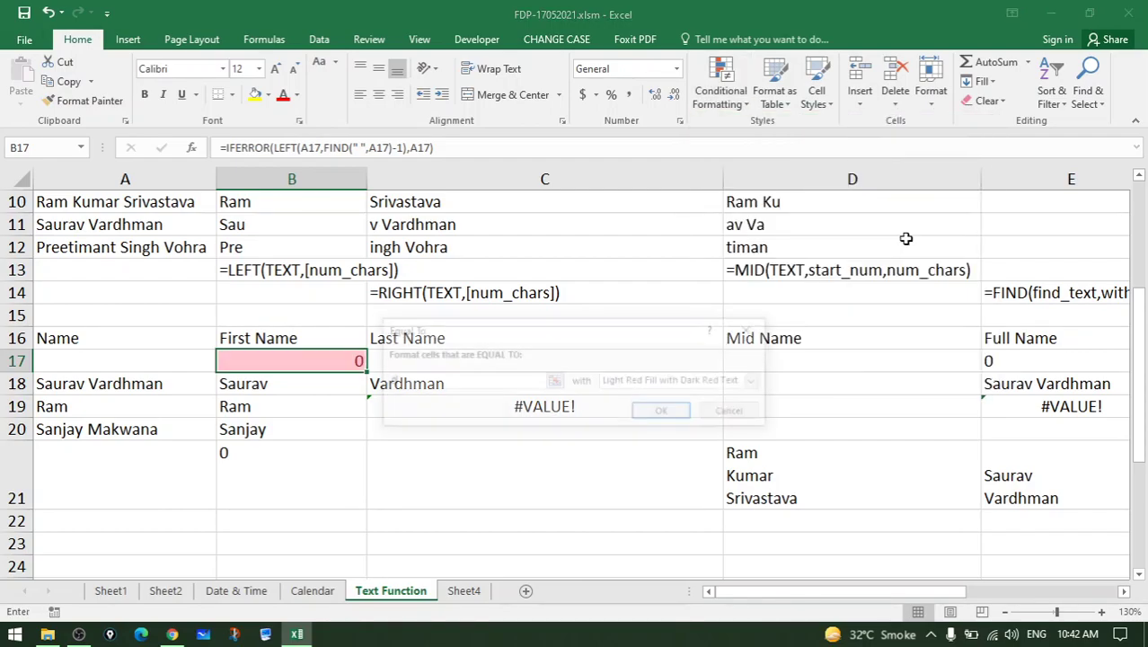
left_click(758, 383)
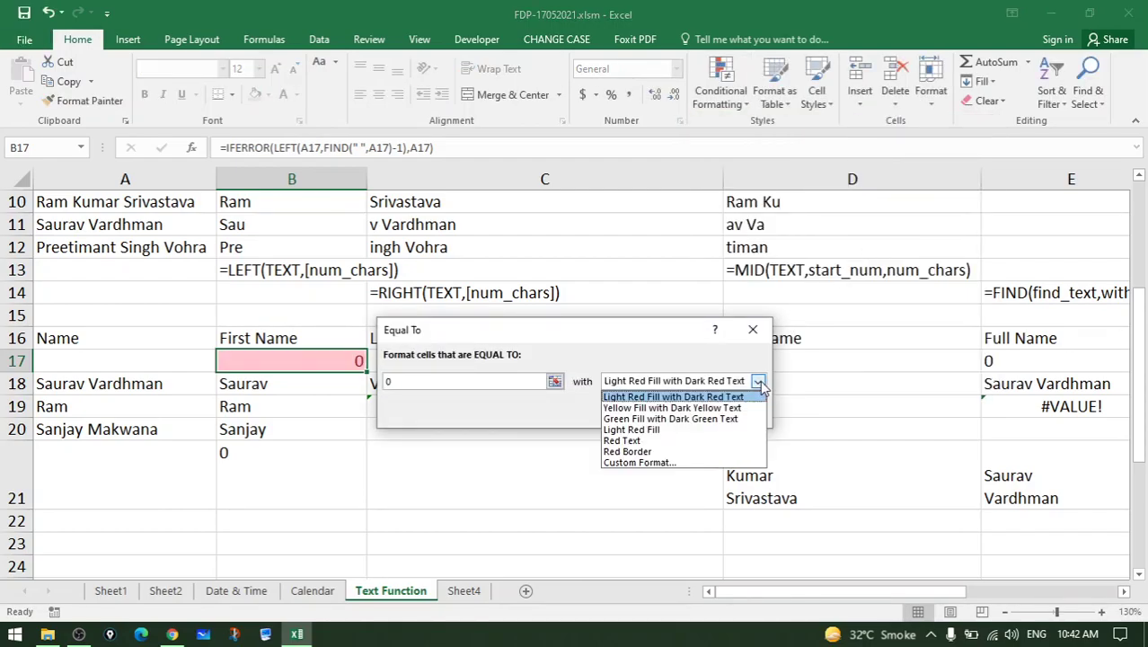
left_click(649, 463)
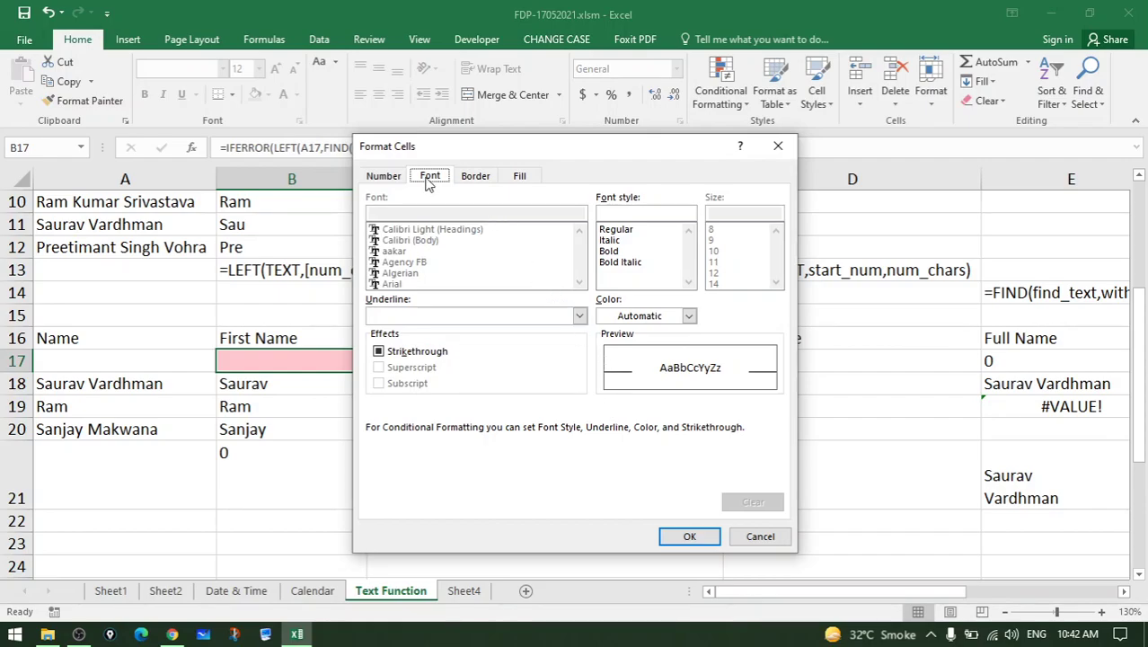
left_click(666, 317)
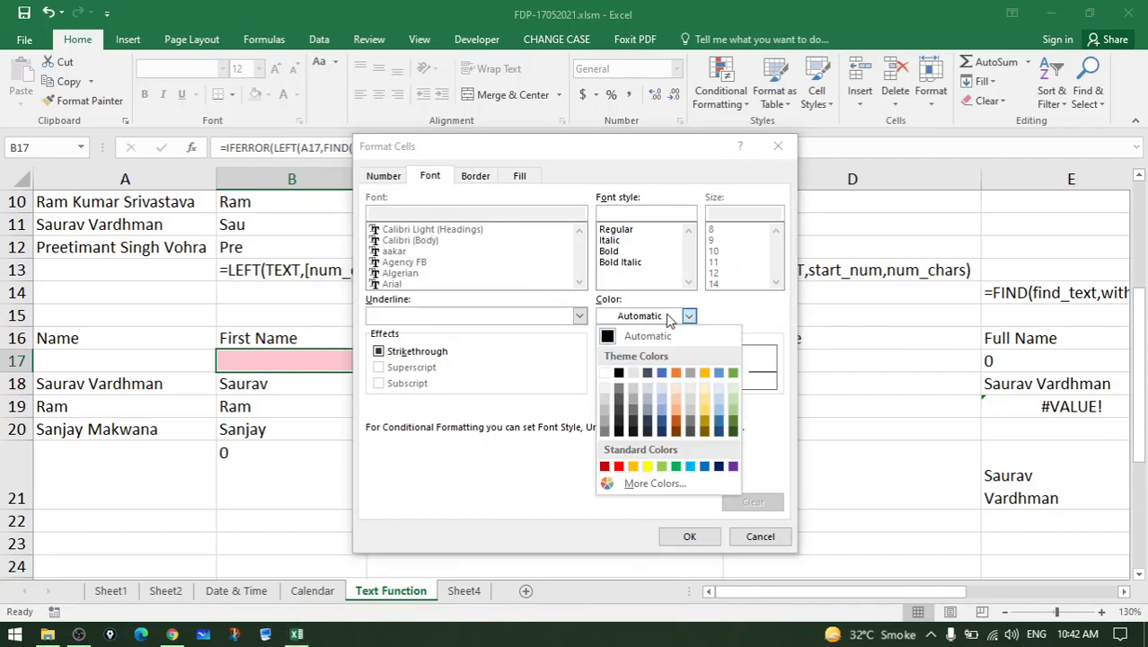
left_click(607, 378)
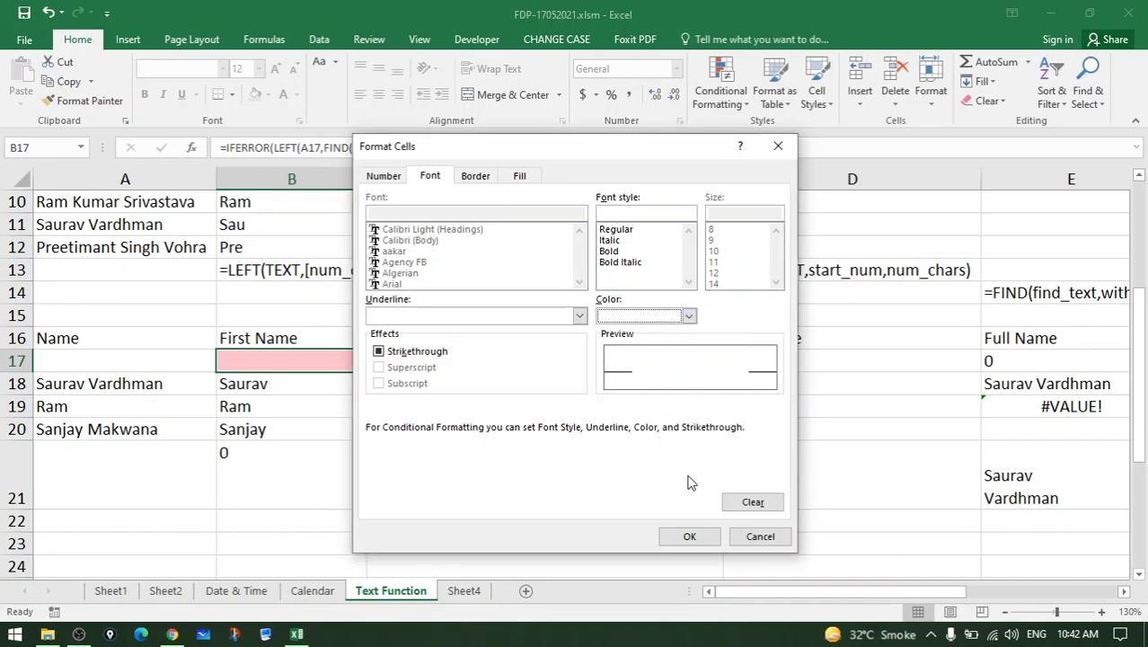
left_click(711, 539)
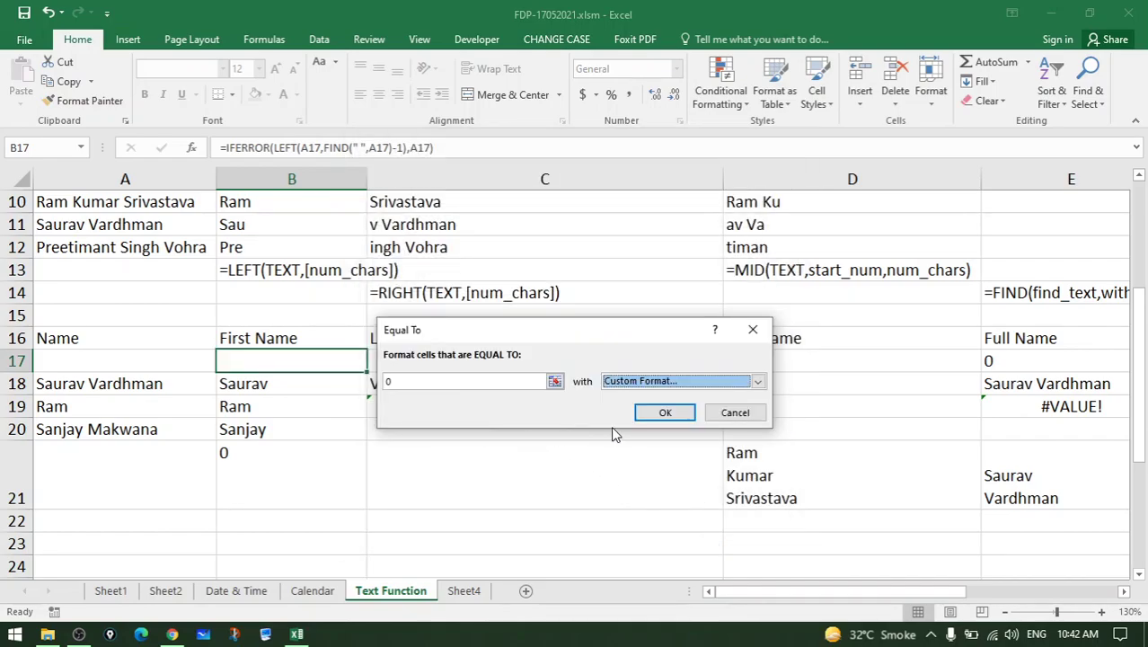
left_click(663, 413)
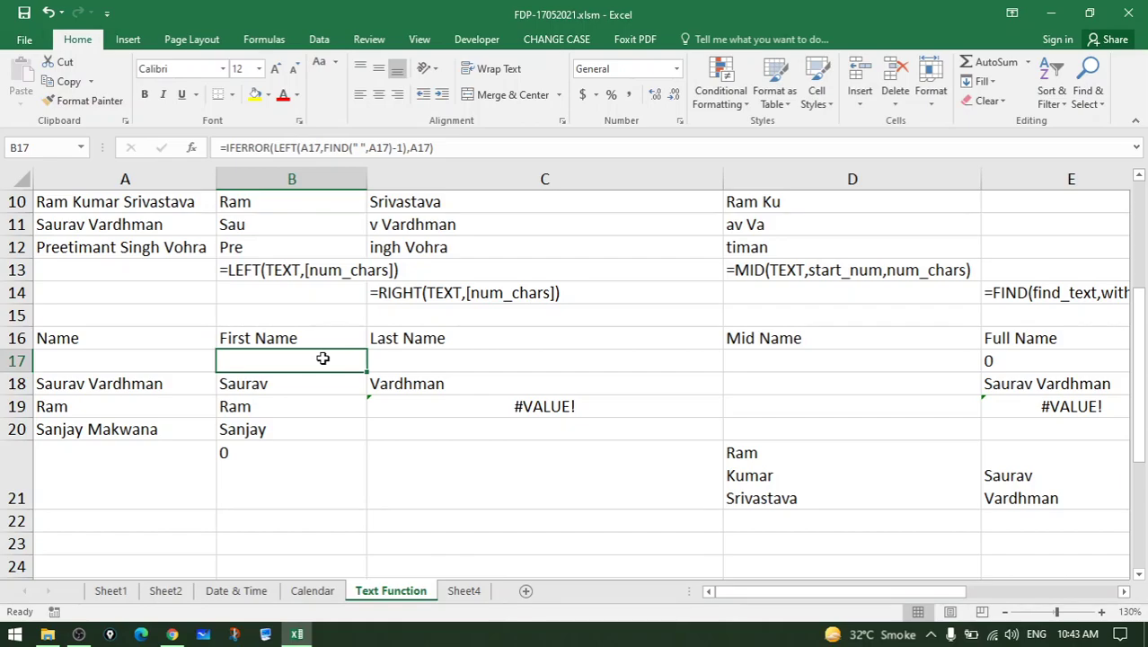
Enter a three-part full name in A17 so row 17 splits it into first, mid and last names
left_click(395, 368)
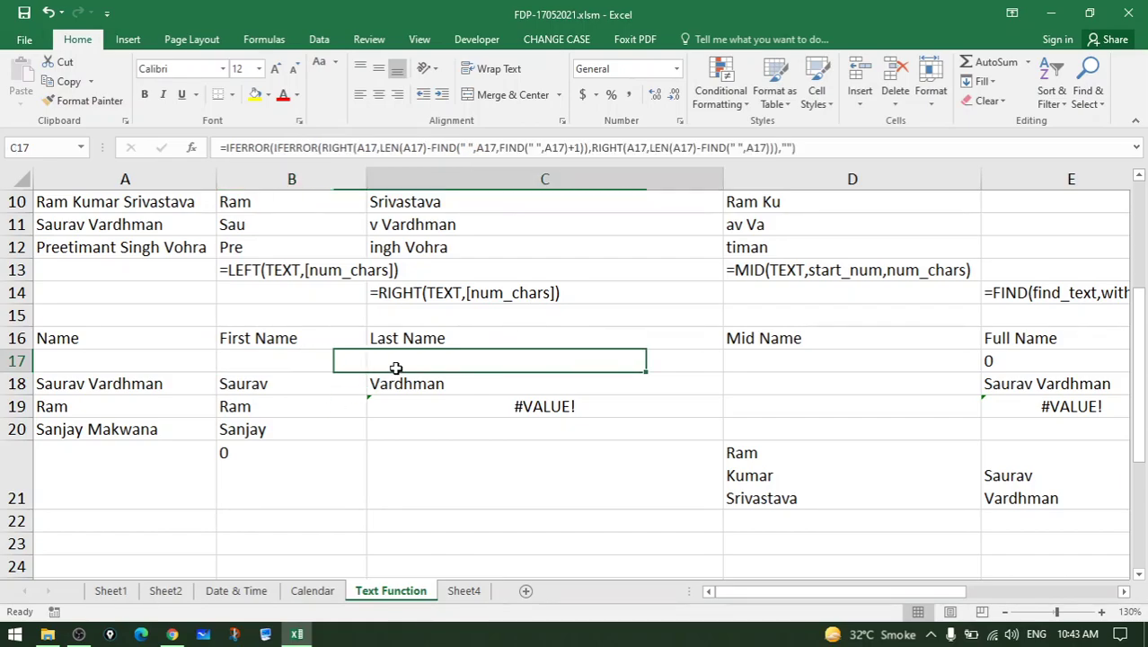
left_click(796, 364)
left_click(126, 362)
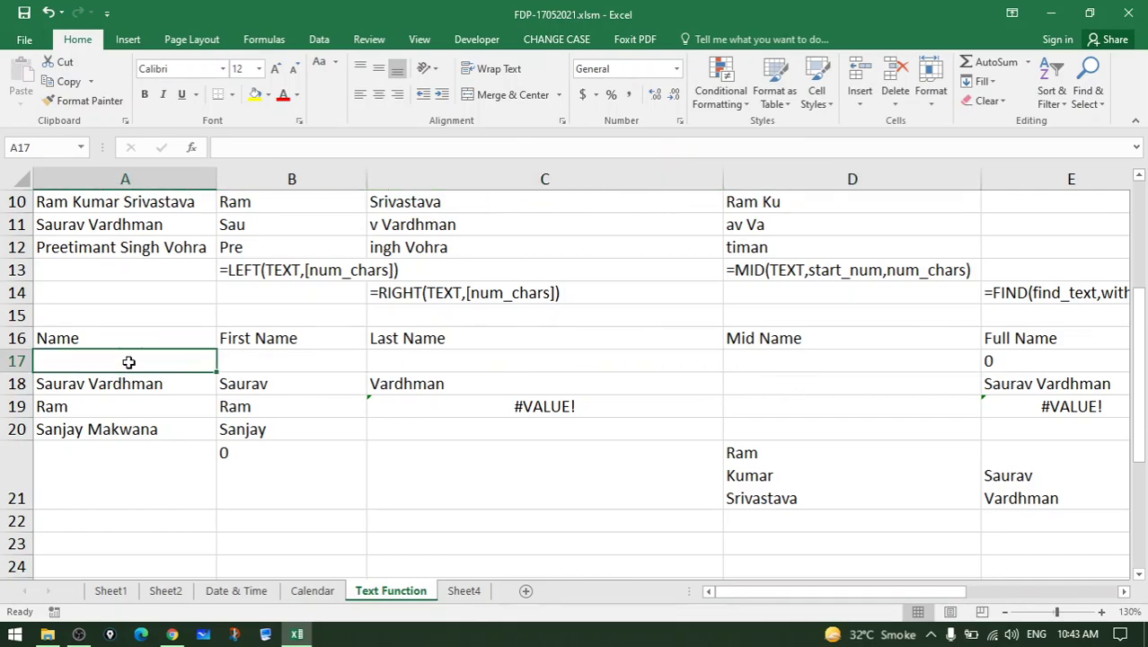
type("Ra")
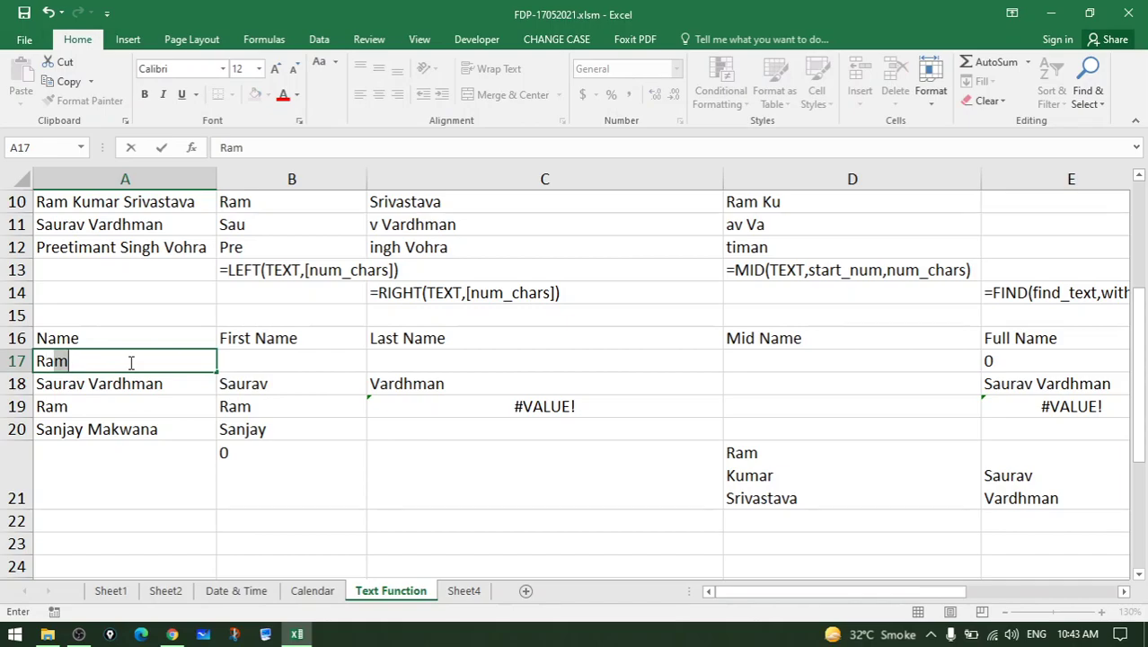
type("m K")
type("umar Sh")
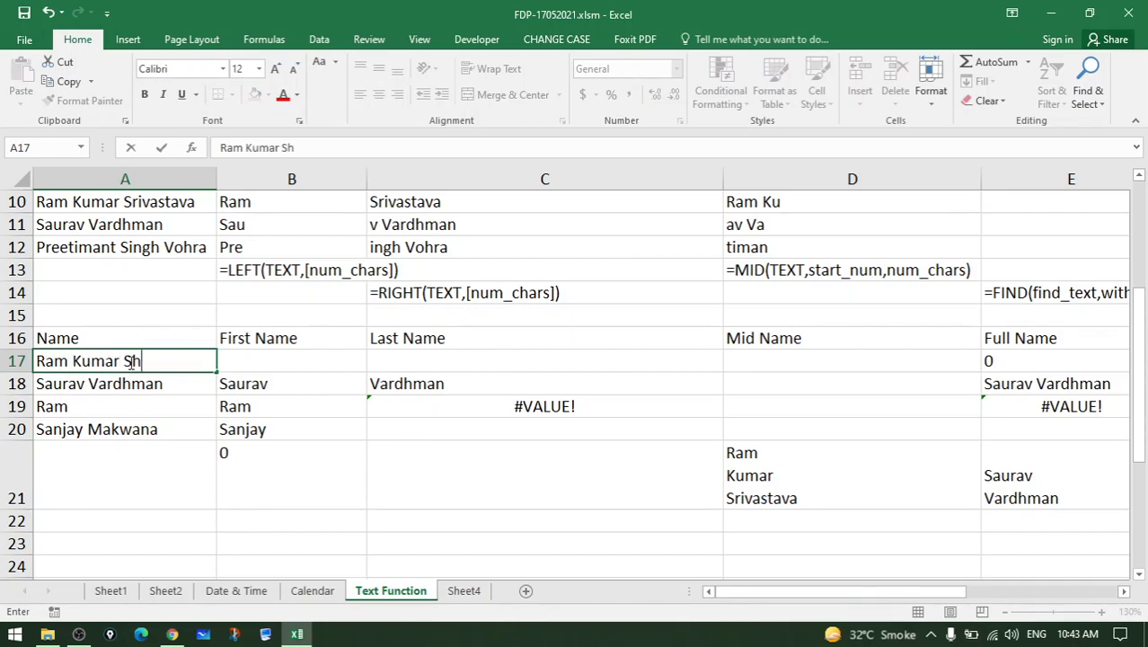
type("riva")
key("BackSpace")
type("astava")
key("Return")
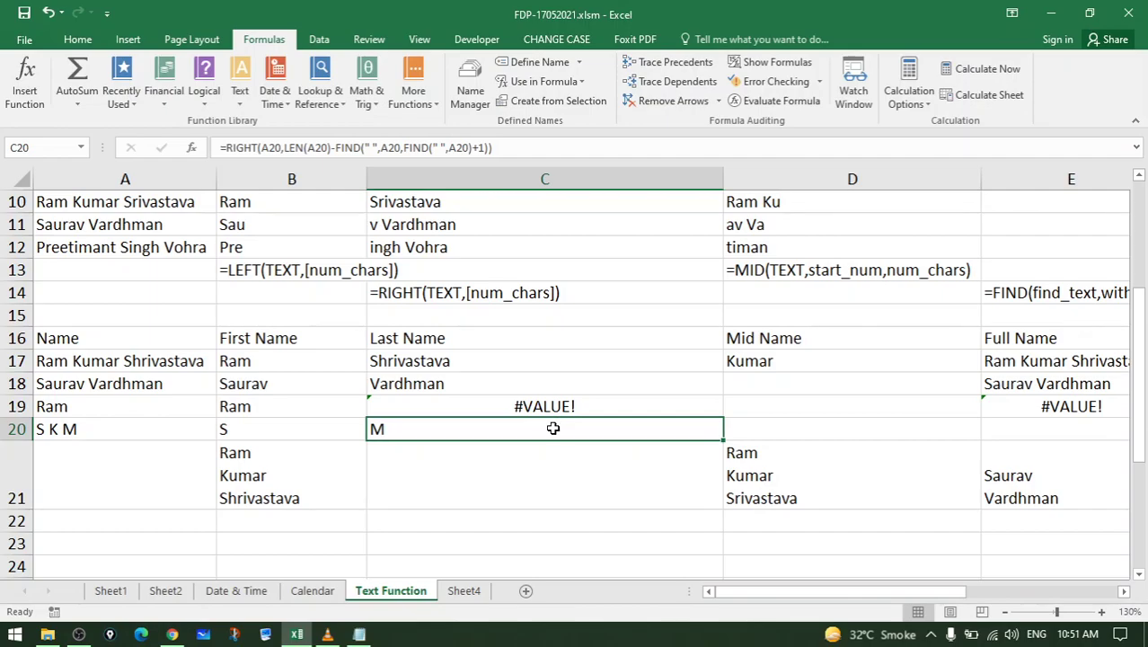
Edit C20's RIGHT last-name formula in-cell to inspect its A20 text and num_chars arguments
left_click(86, 430)
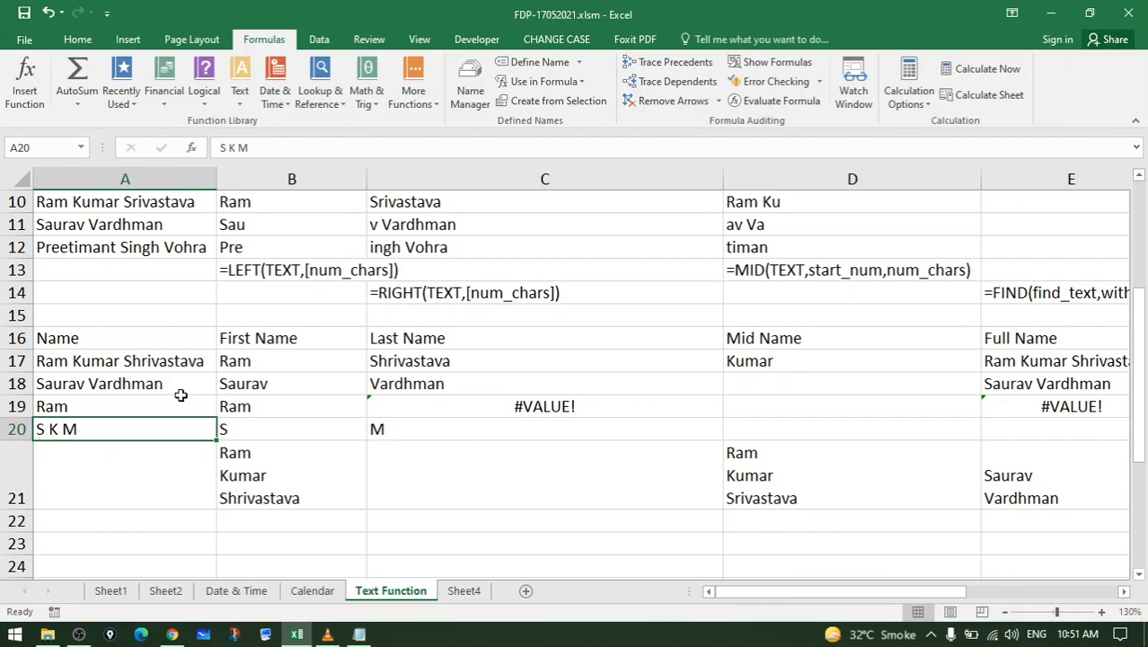
left_click(418, 428)
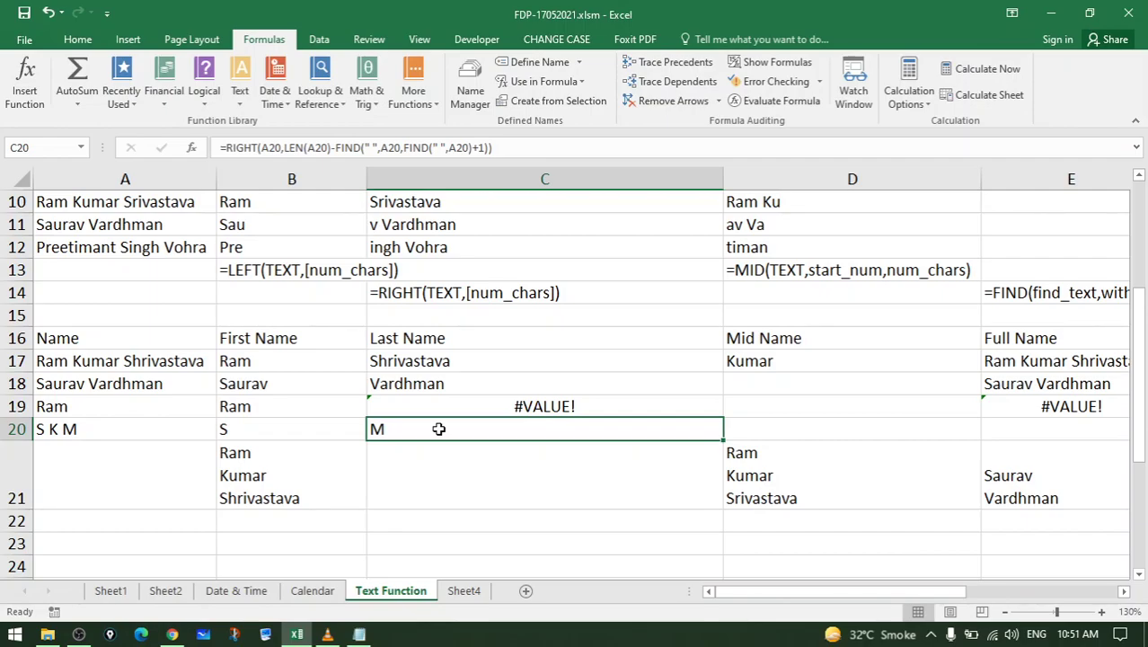
double_click(438, 429)
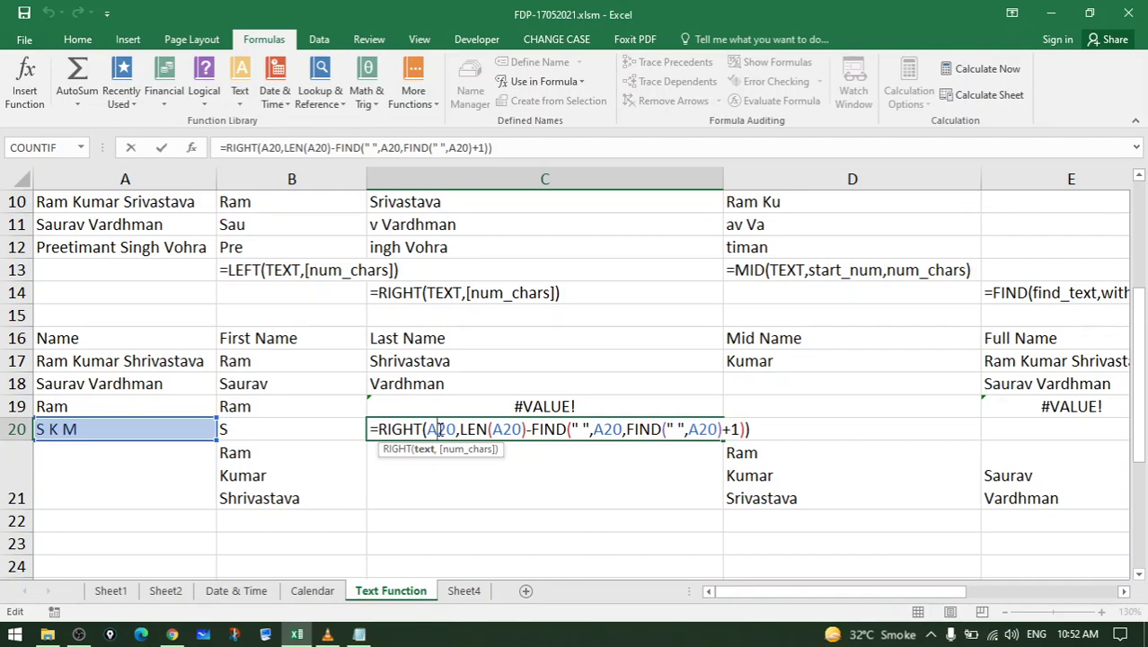
left_click(395, 429)
double_click(447, 429)
left_click(461, 430)
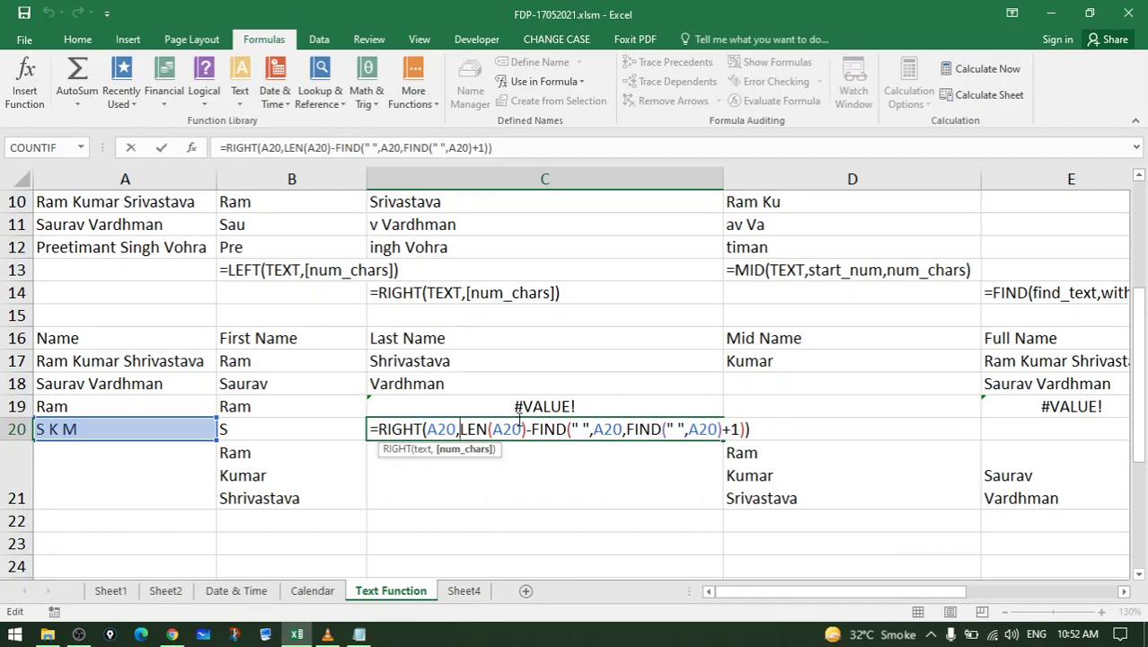
Highlight LEN(A20) and the subtracted FIND portion of C20's RIGHT formula to explain them
double_click(517, 429)
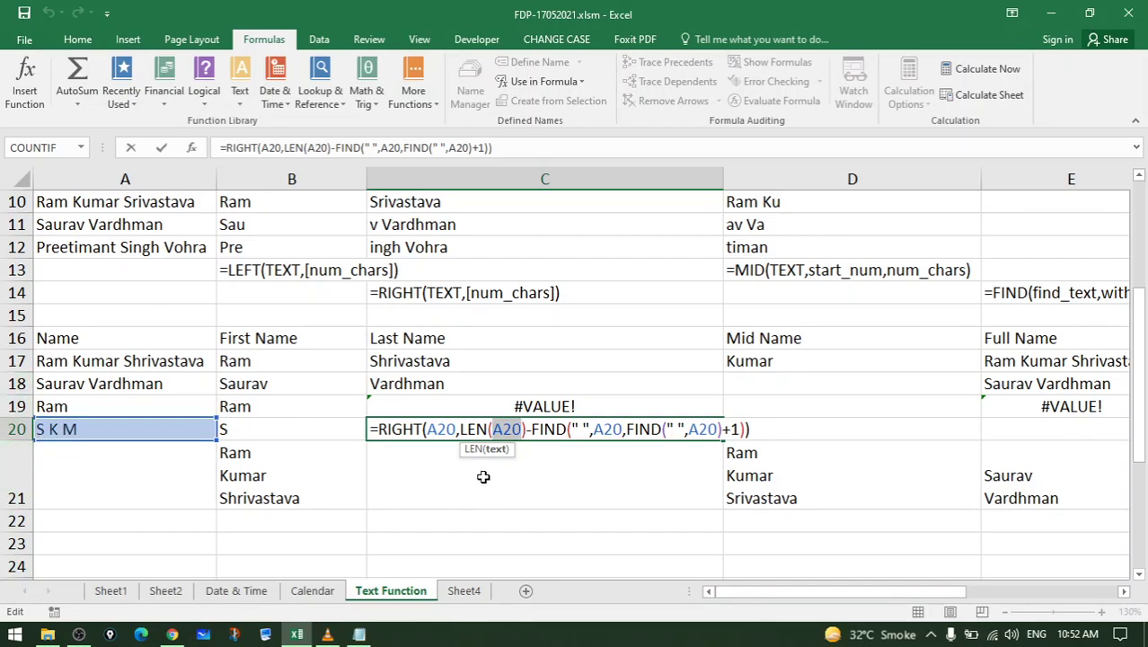
left_click_drag(524, 428, 473, 429)
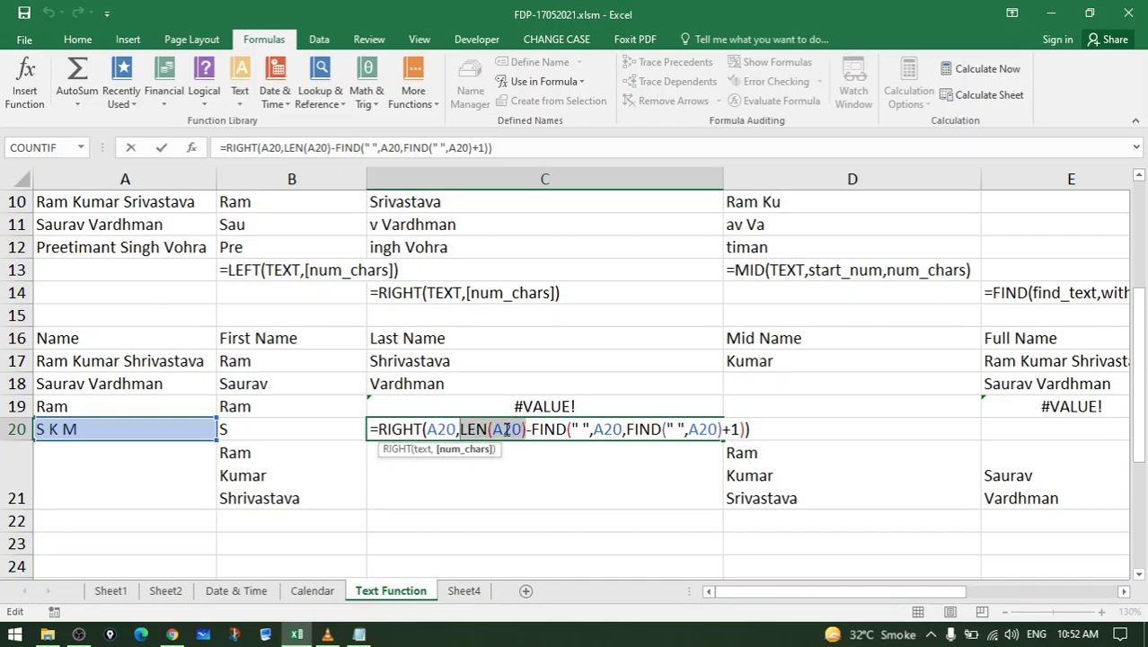
left_click(543, 429)
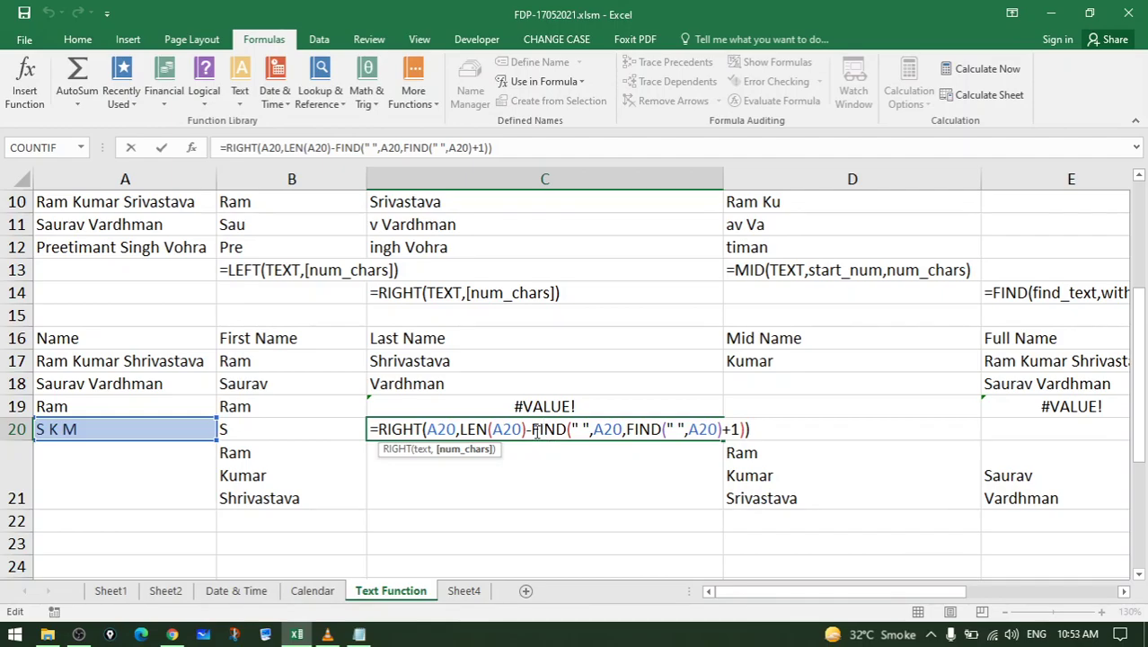
left_click_drag(530, 429, 744, 429)
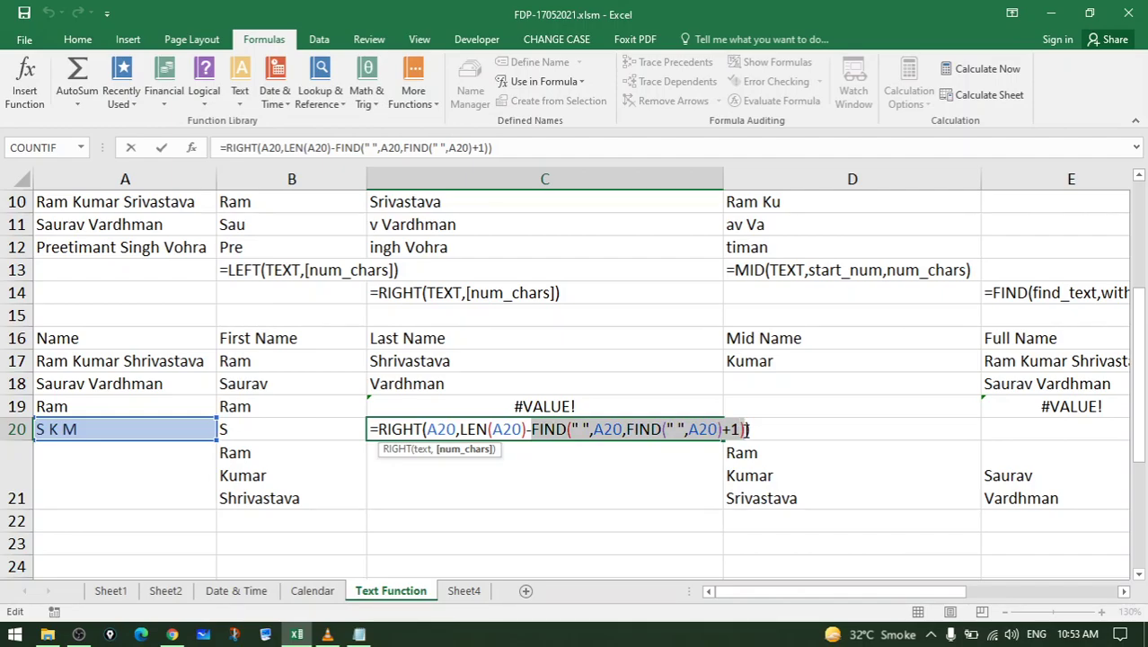
left_click(612, 429)
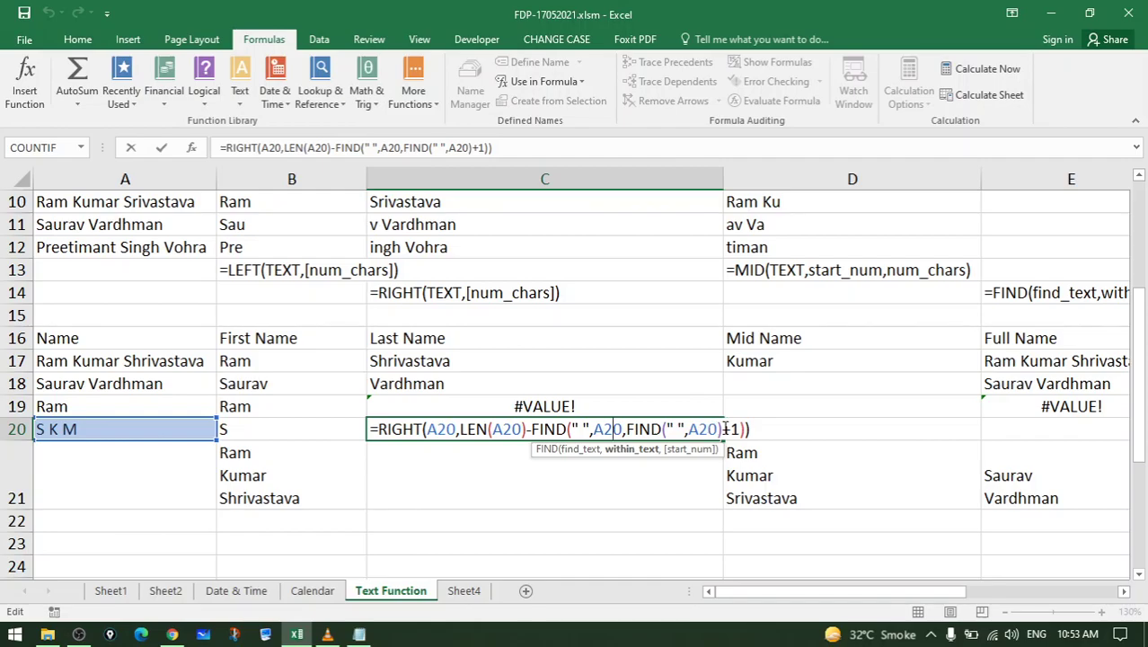
Highlight the inner FIND locating the space, its +1, the A20 reference and the quoted space
left_click(628, 428)
left_click_drag(644, 429, 724, 429)
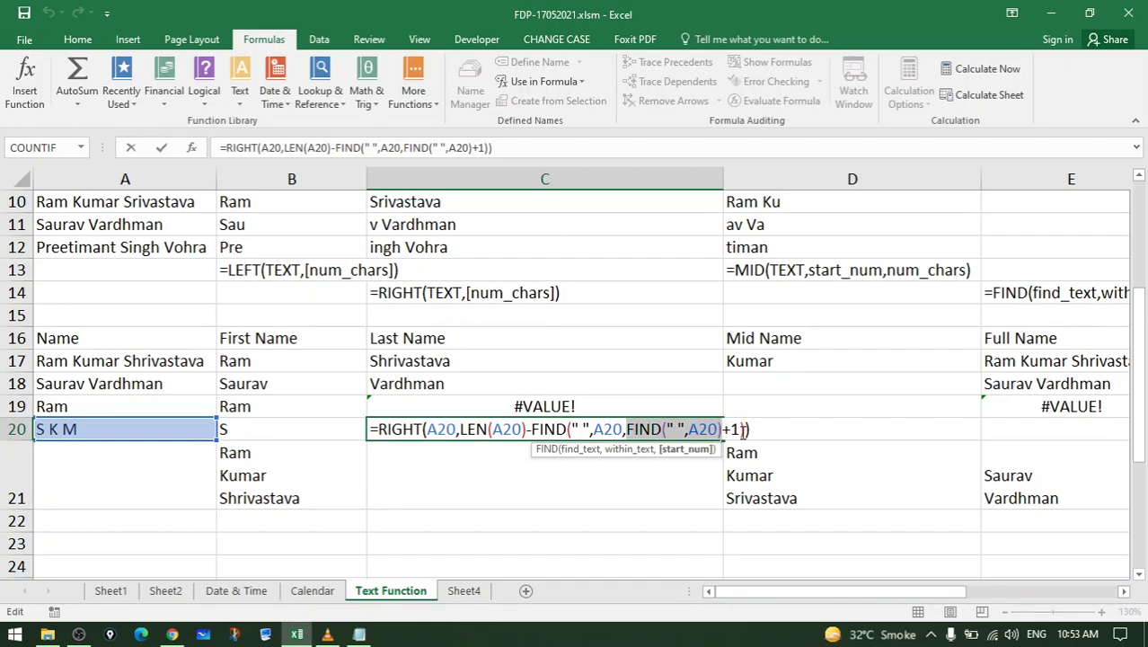
double_click(735, 430)
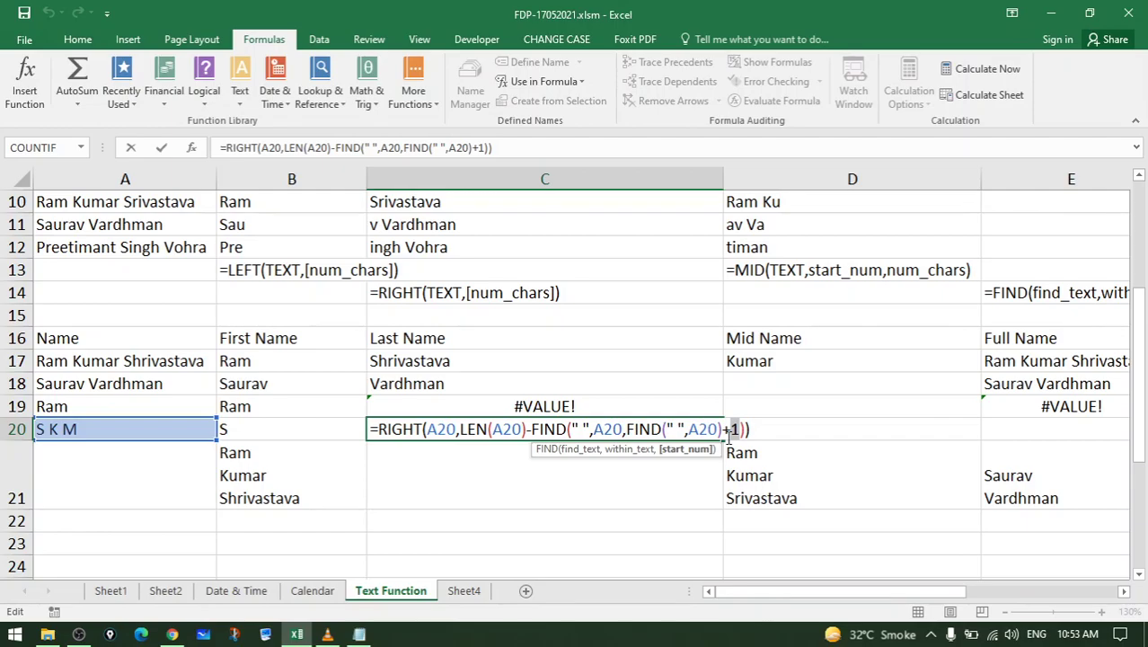
double_click(608, 430)
left_click(577, 429)
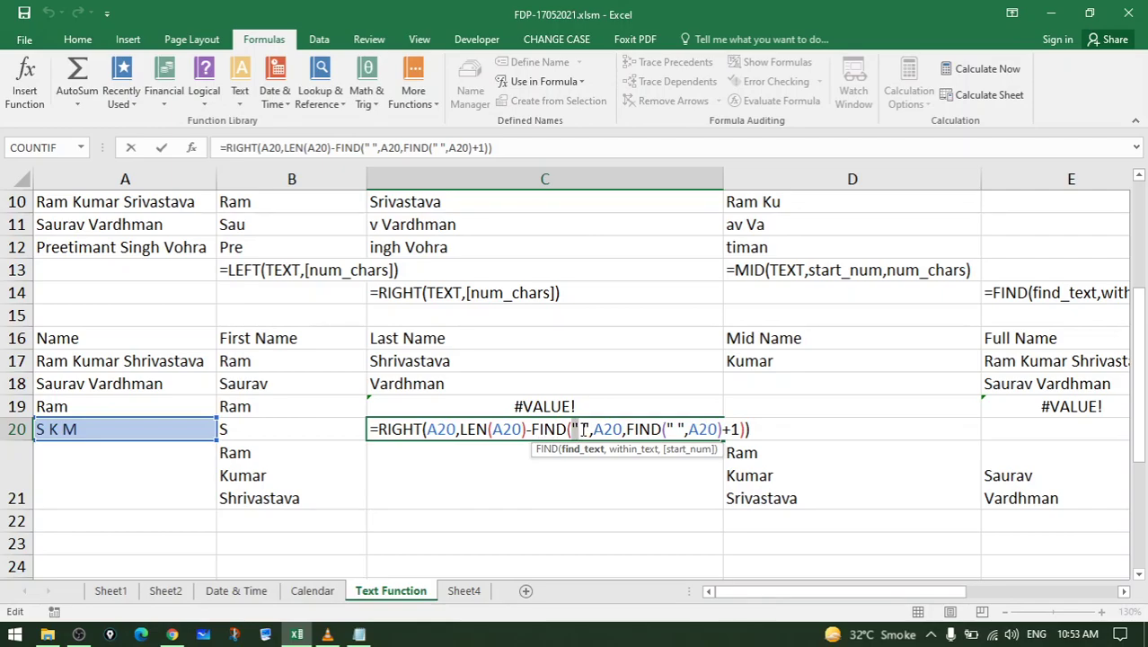
left_click_drag(531, 429, 739, 429)
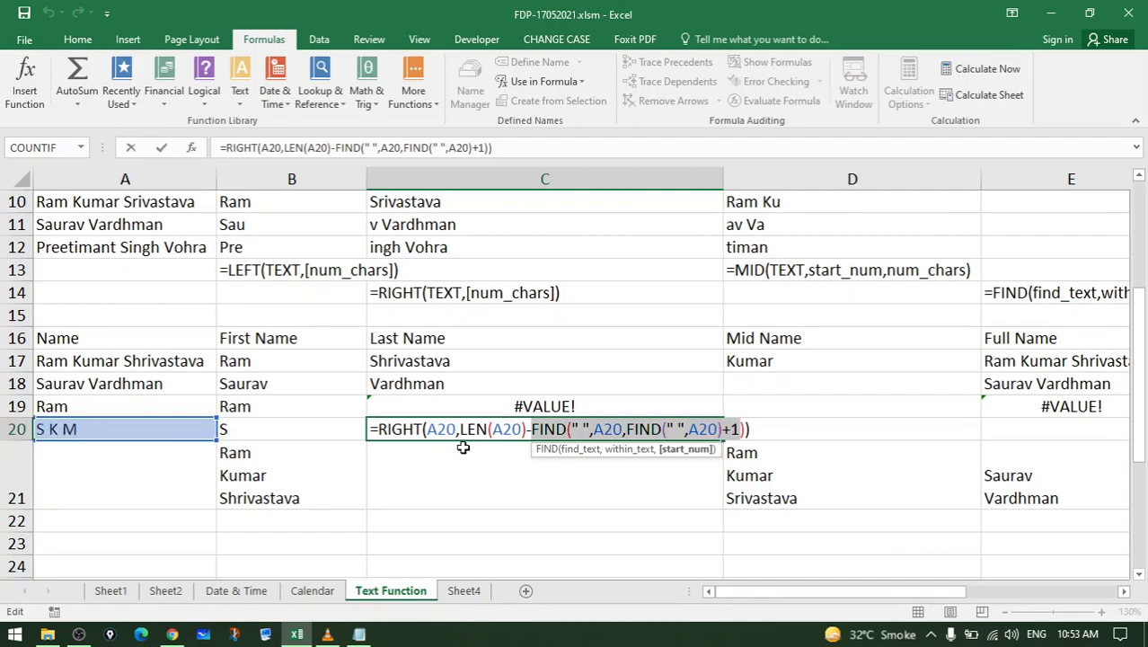
Point out A20 in LEN and the FIND function, then commit C20 so it shows M
left_click(508, 429)
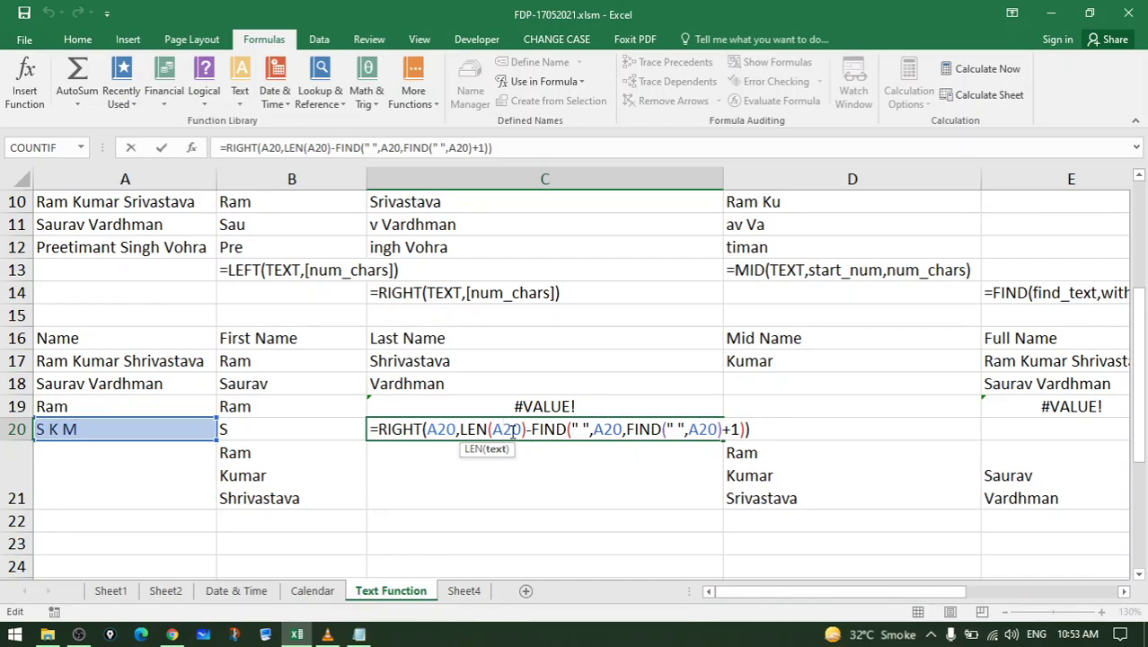
double_click(508, 428)
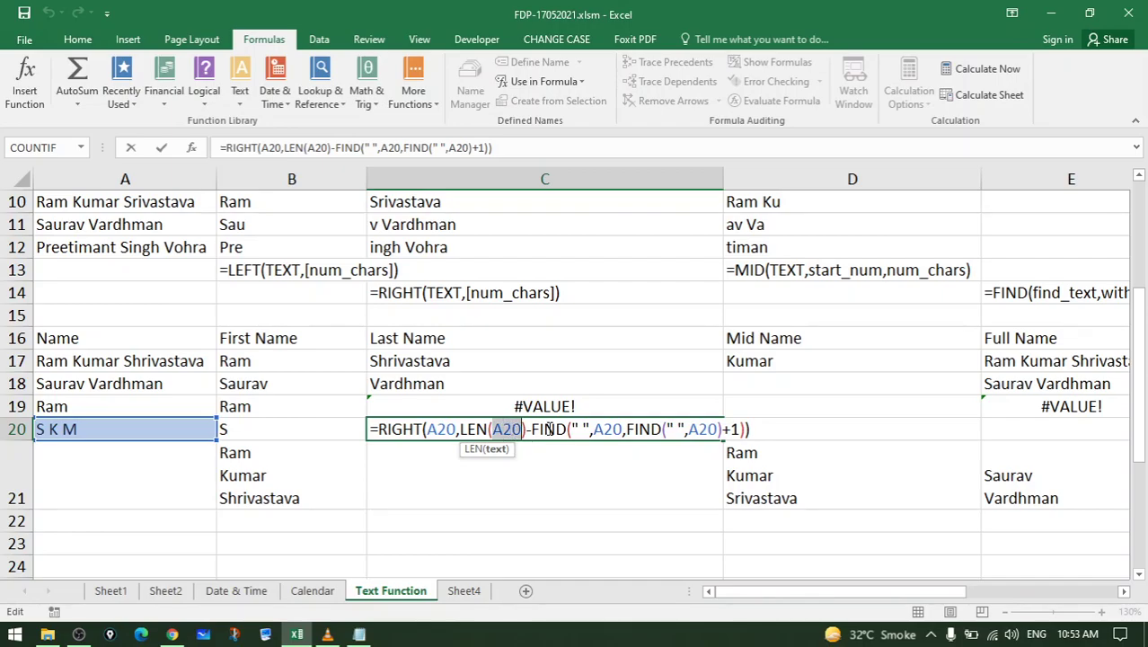
double_click(548, 429)
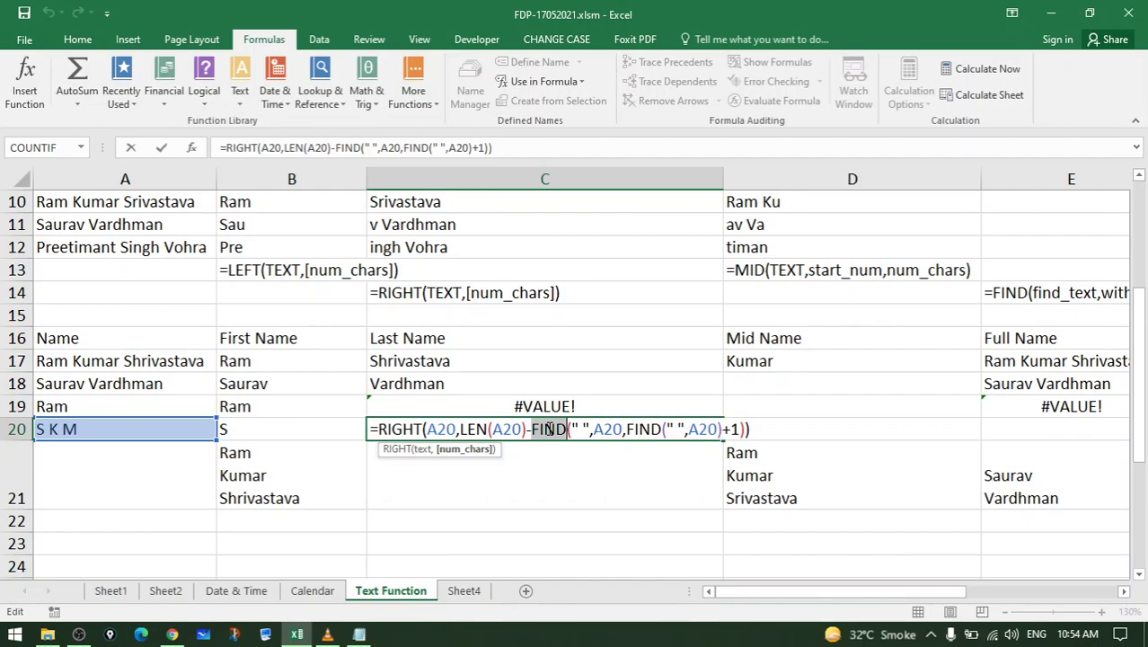
key("ctrl+Return")
scroll(546, 427, "up", 1)
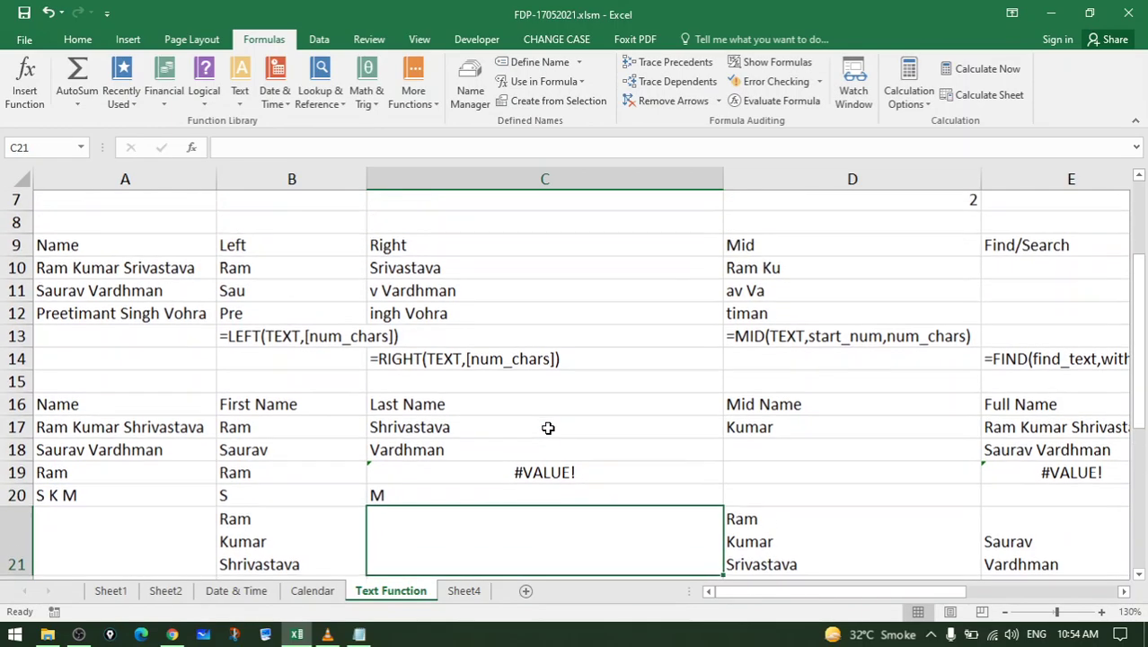
left_click(773, 101)
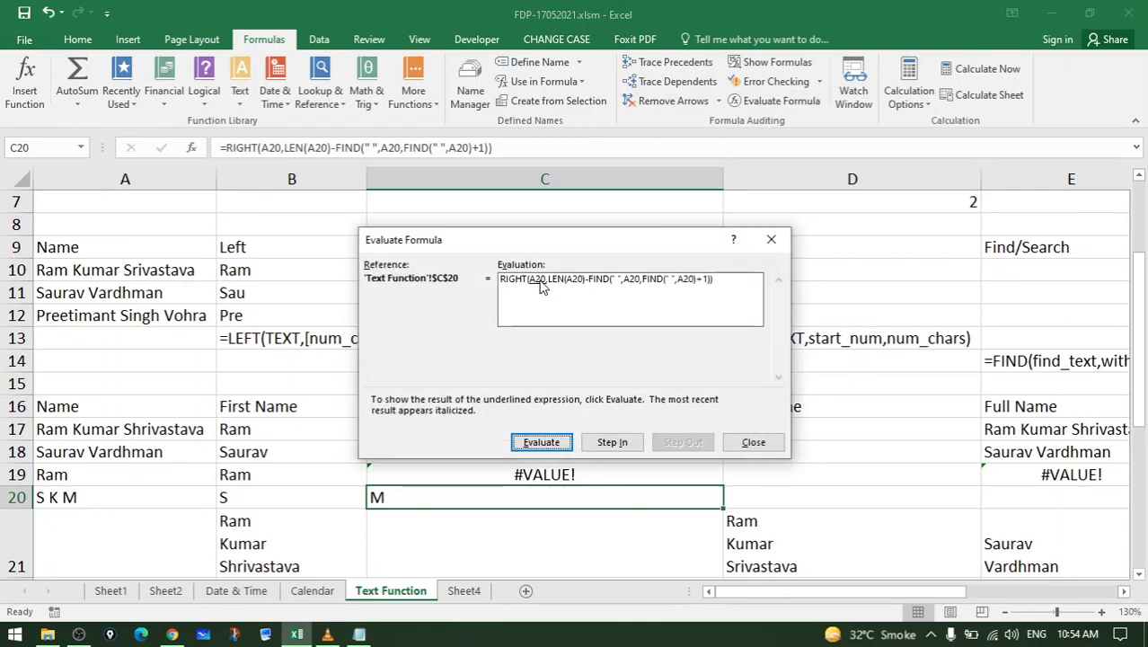
left_click(543, 444)
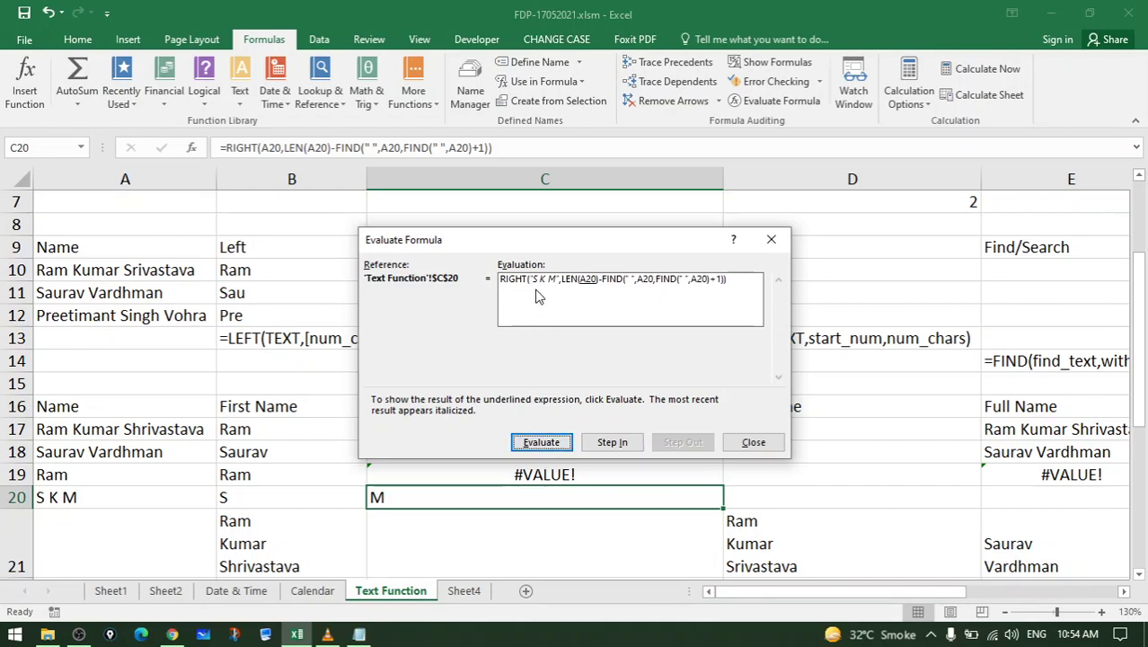
left_click(566, 442)
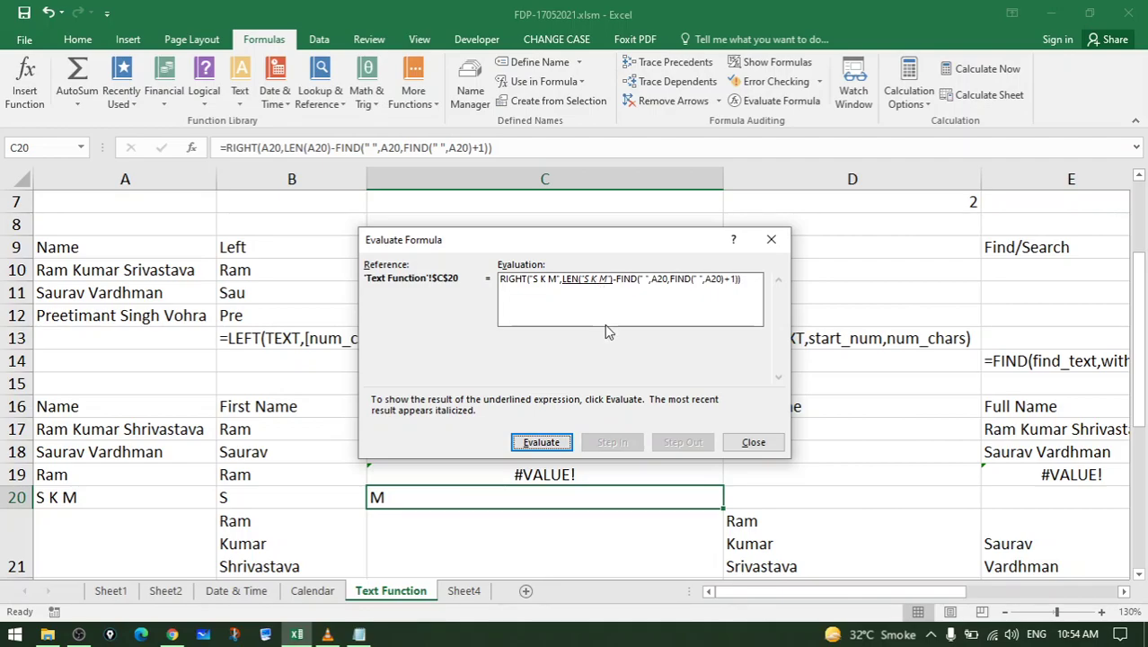
left_click(561, 445)
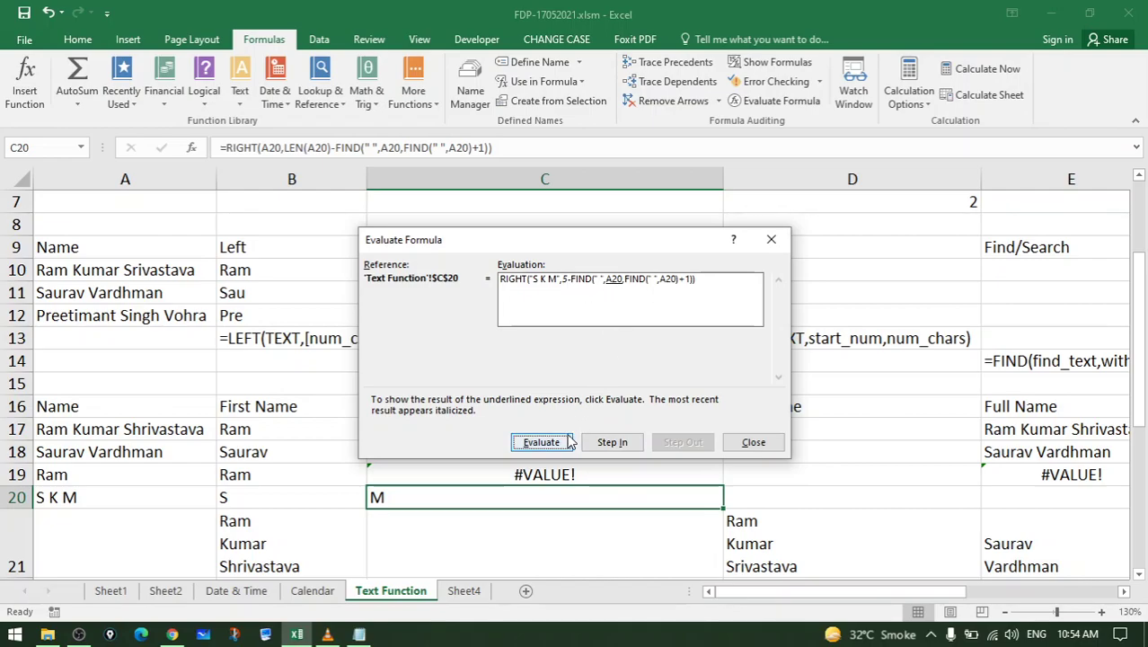
key("Return")
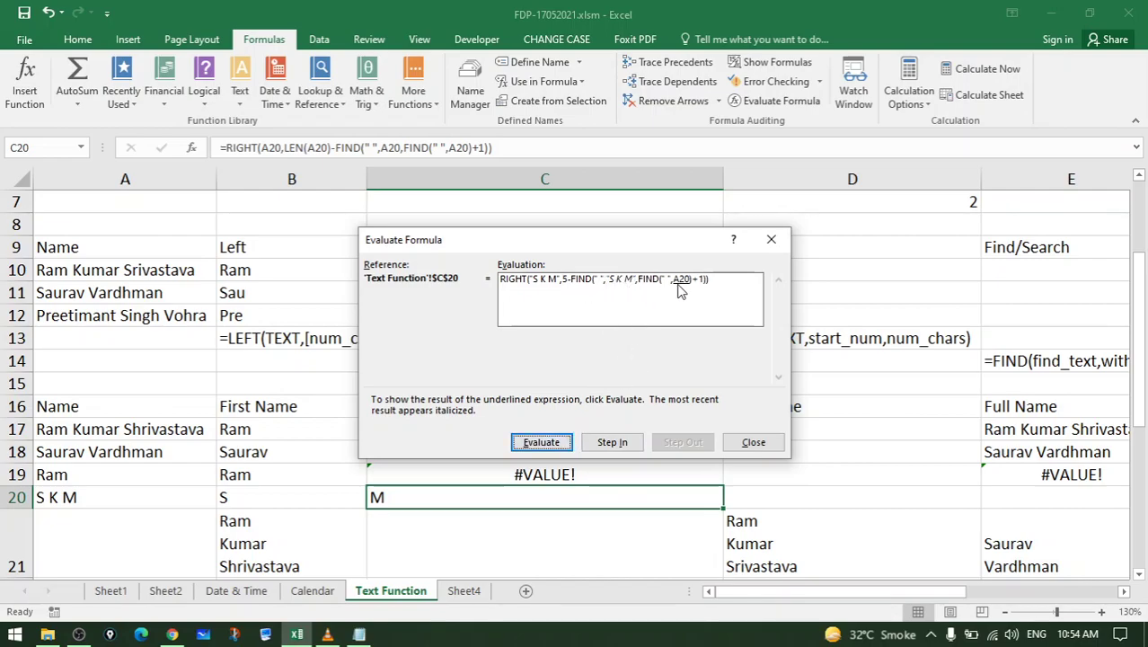
left_click(561, 444)
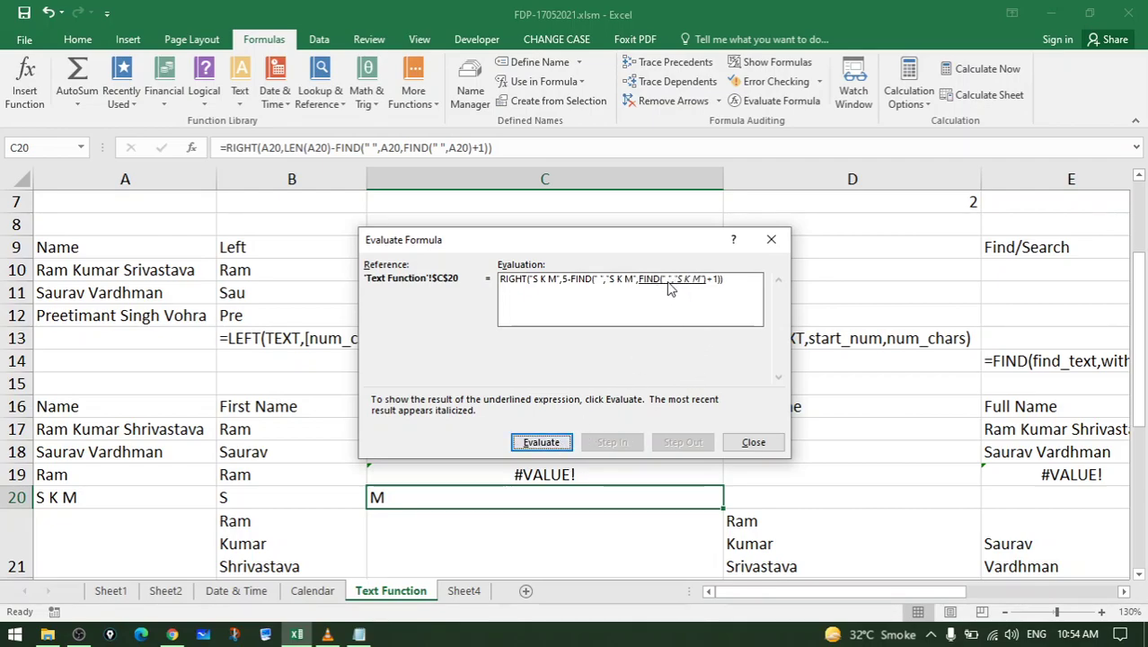
left_click(562, 442)
left_click(543, 442)
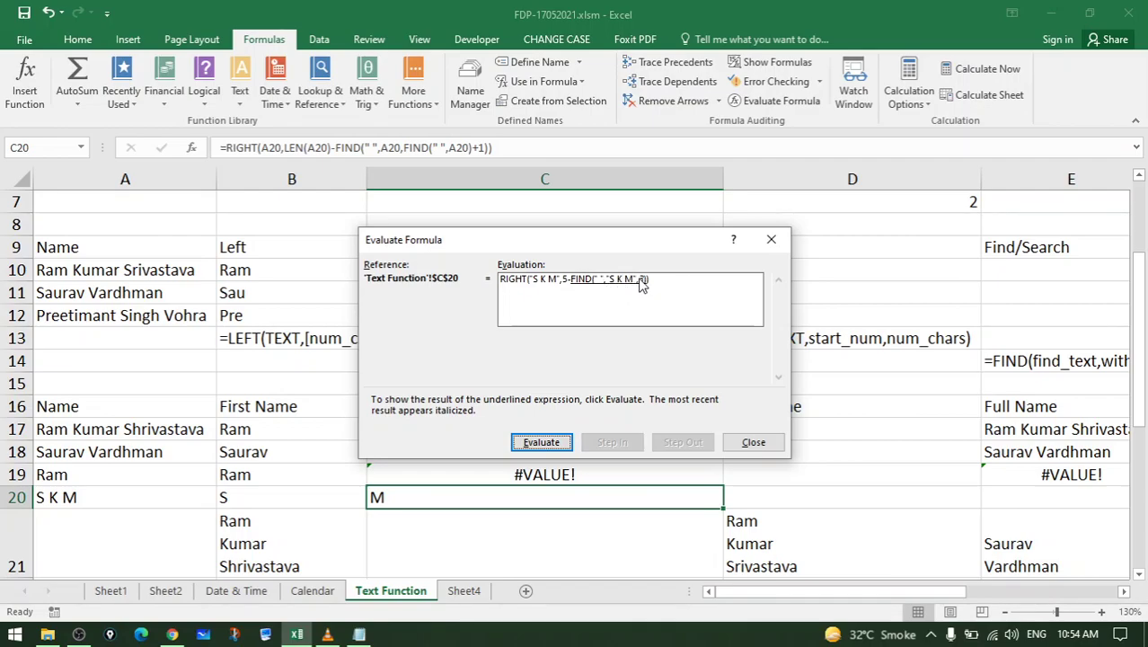
left_click(548, 441)
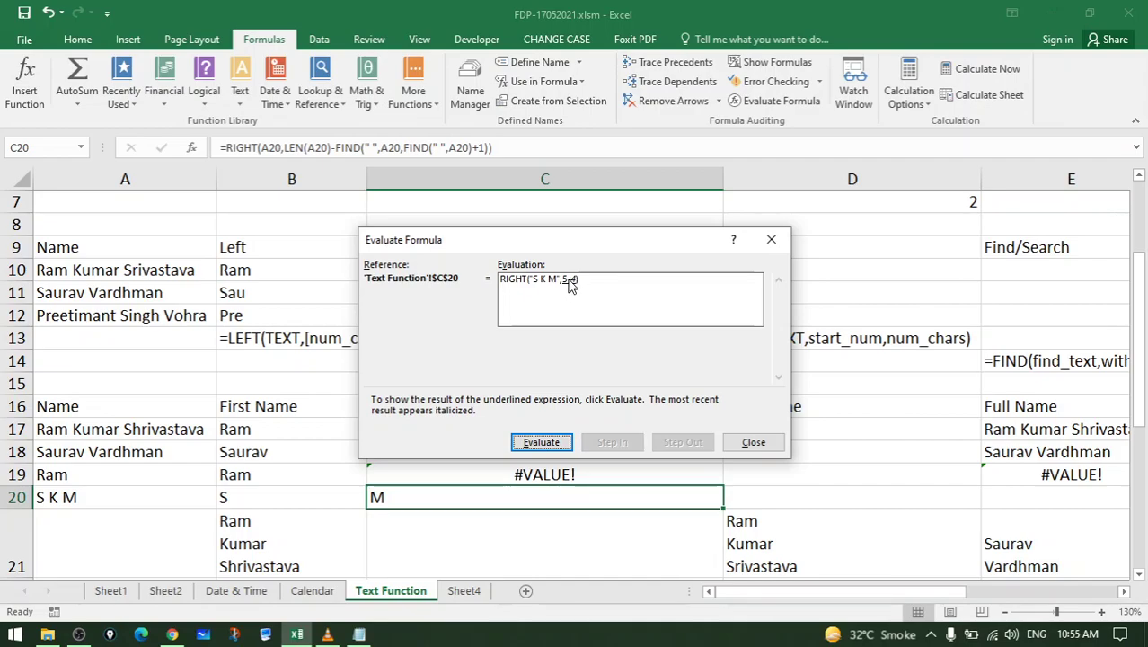
left_click(542, 442)
left_click(540, 441)
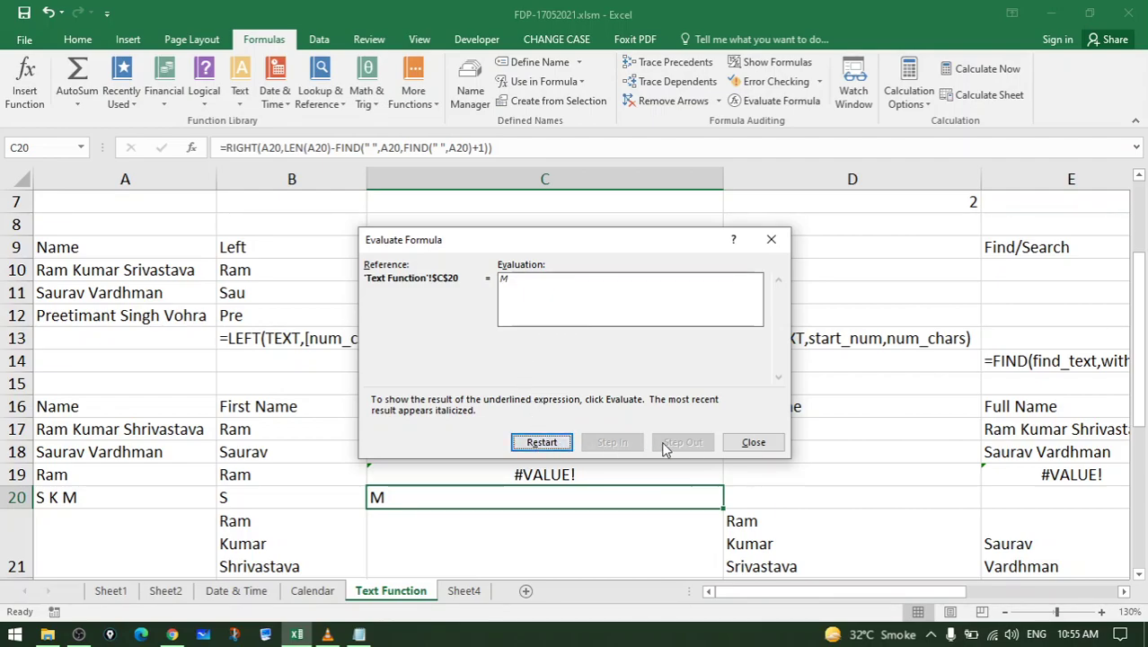
left_click(752, 443)
left_click(149, 493)
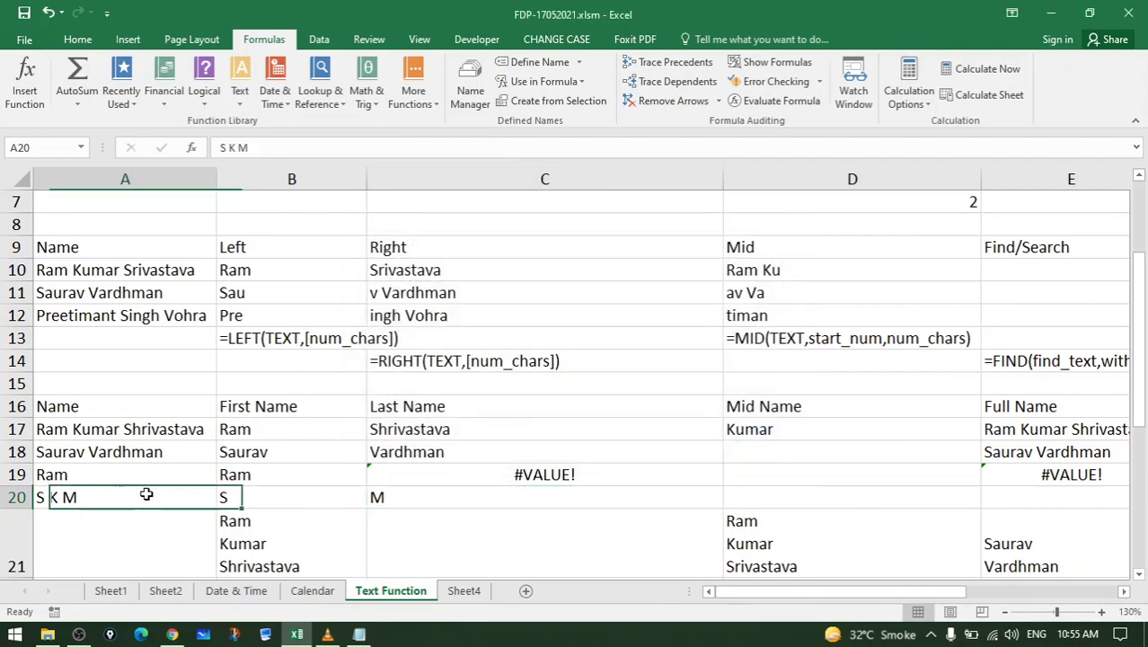
type("S")
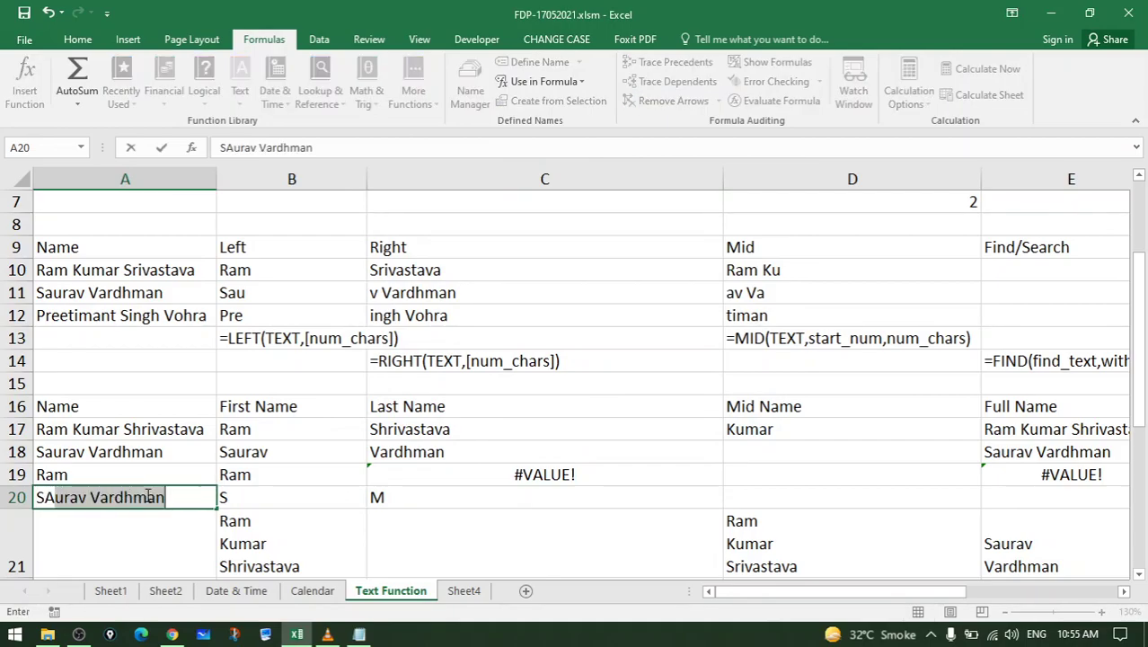
type("ANJAY ")
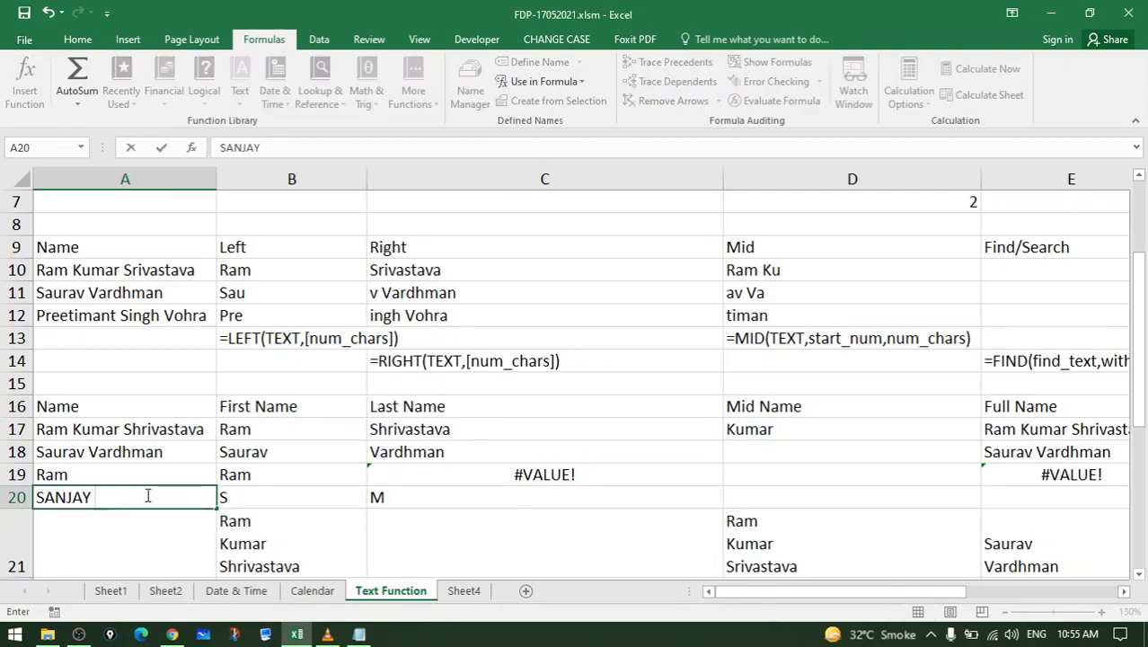
type("K MAKWANA")
key("Return")
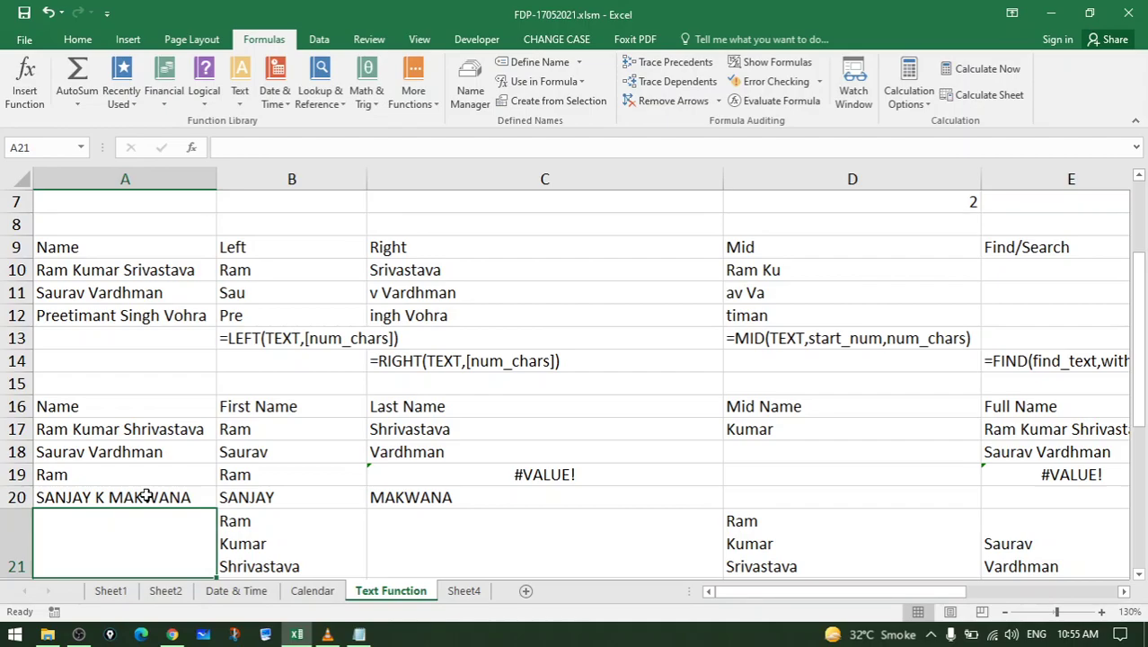
left_click(145, 495)
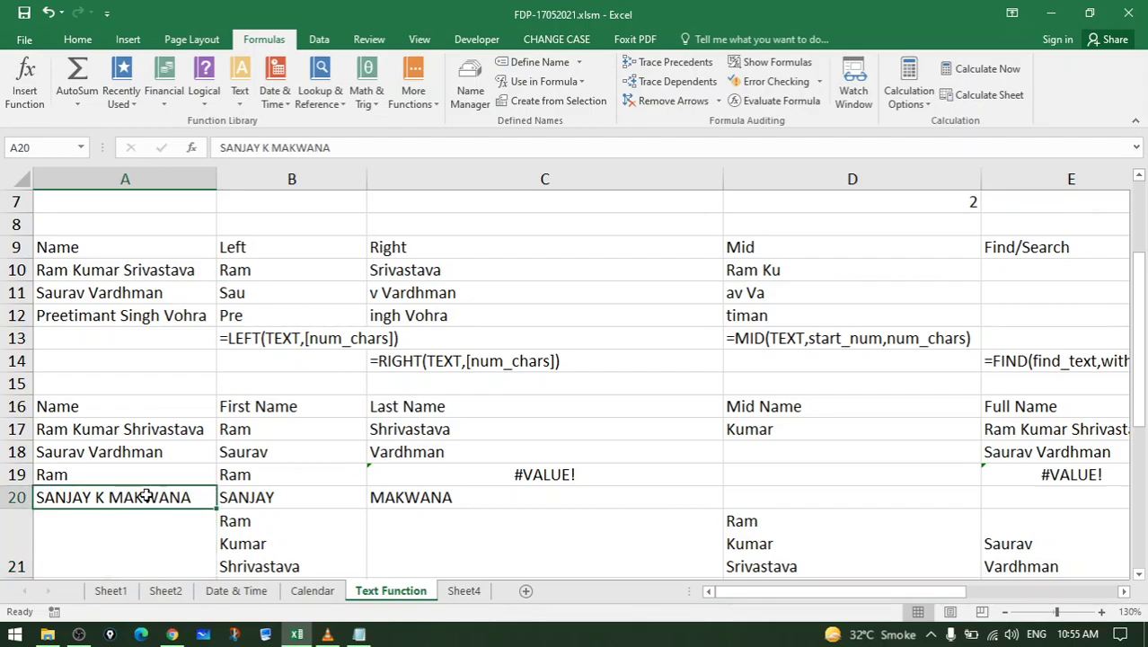
double_click(105, 496)
key("BackSpace")
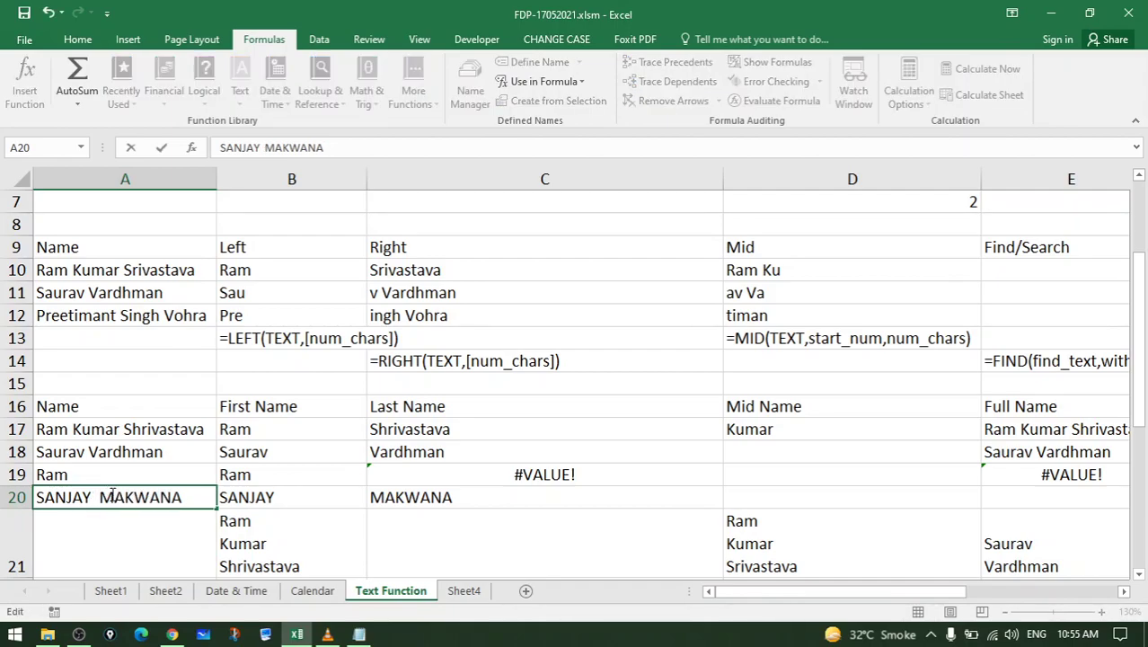
key("BackSpace")
key("Return")
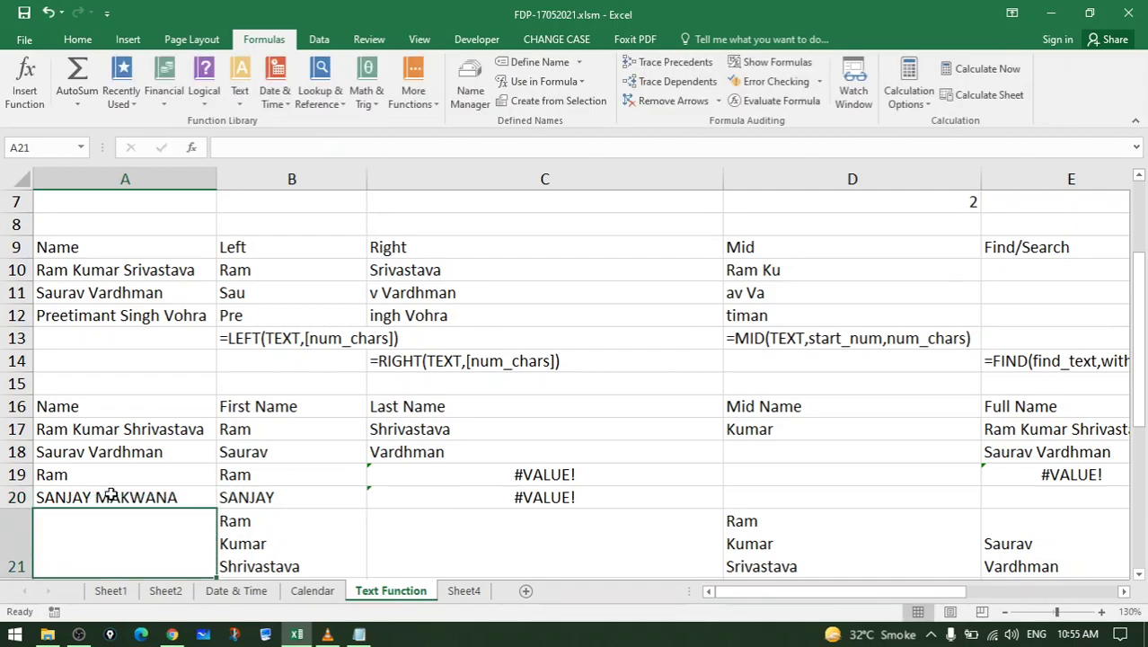
left_click(401, 503)
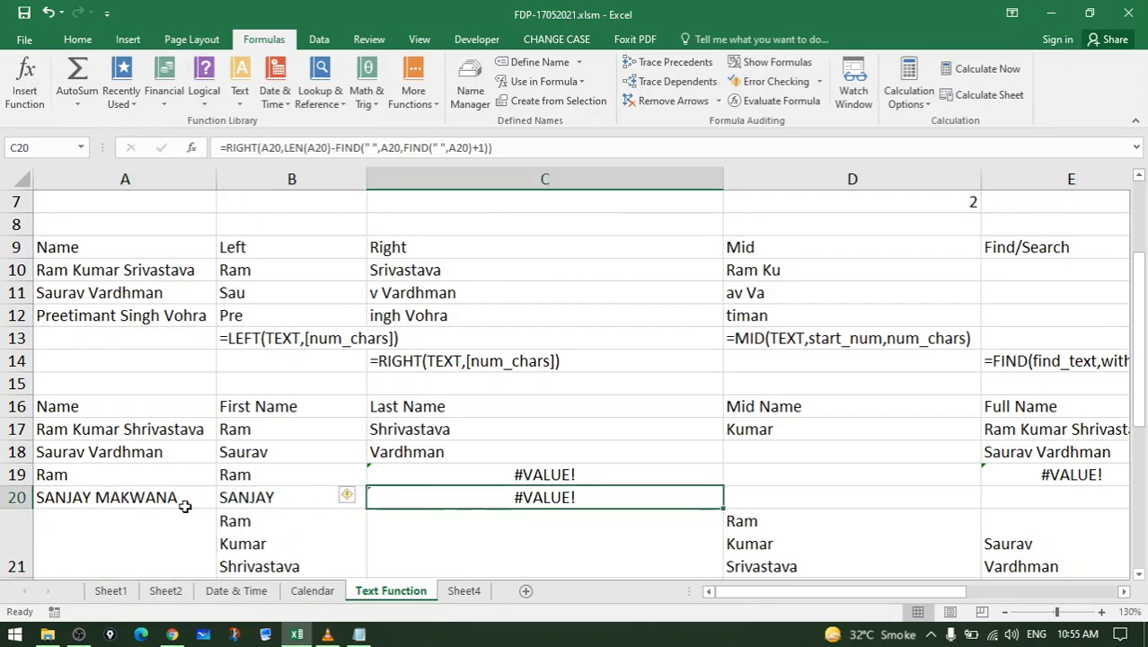
left_click(120, 497)
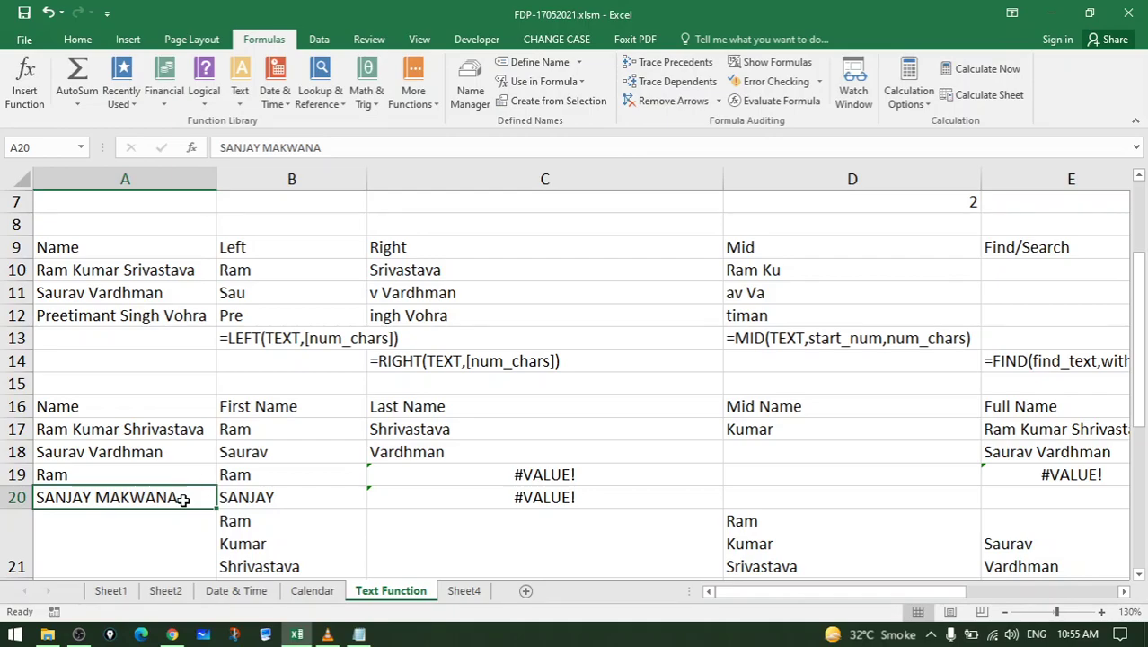
left_click(486, 504)
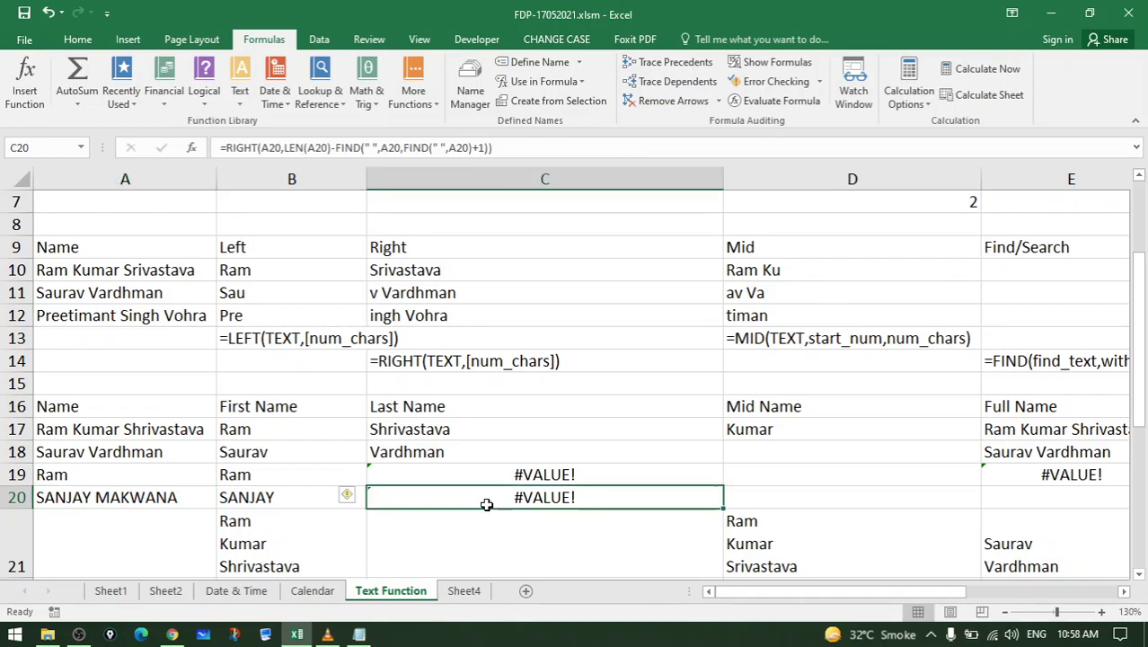
left_click(526, 478)
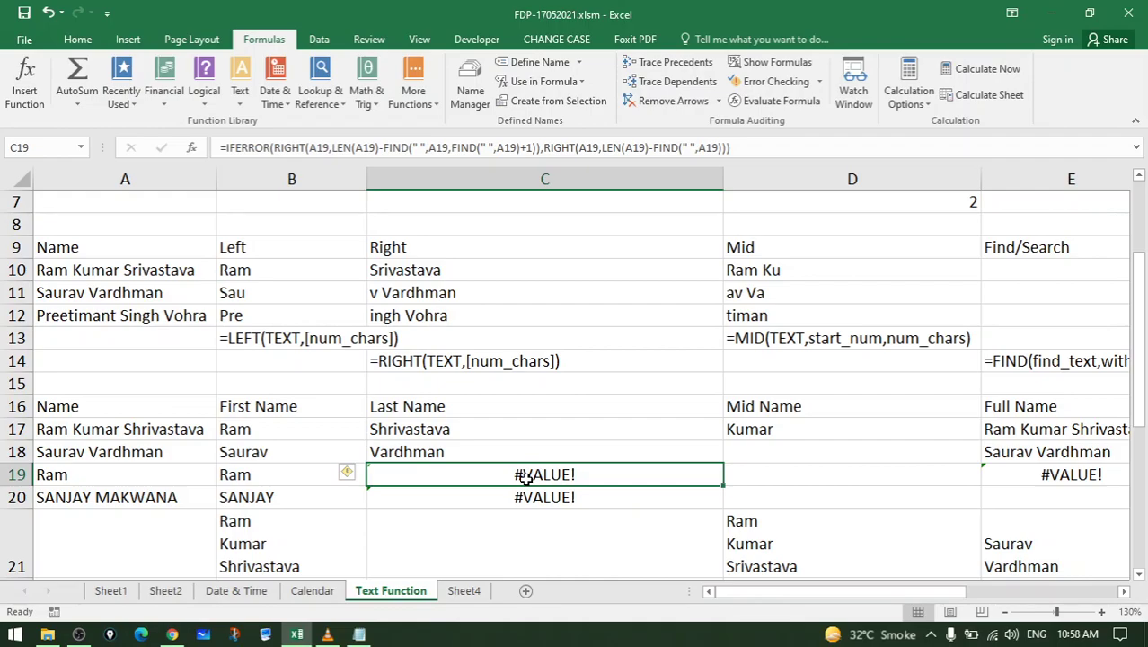
left_click(513, 452)
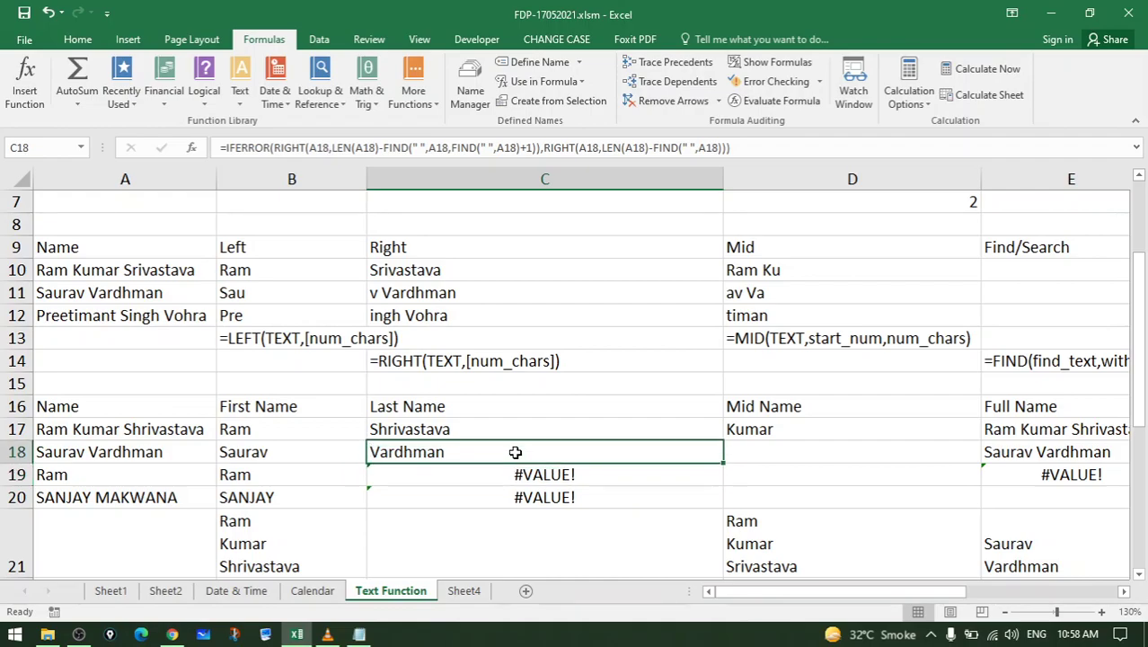
Open C18's formula and highlight IFERROR, its first RIGHT argument, and the FIND and LEN parts
double_click(514, 452)
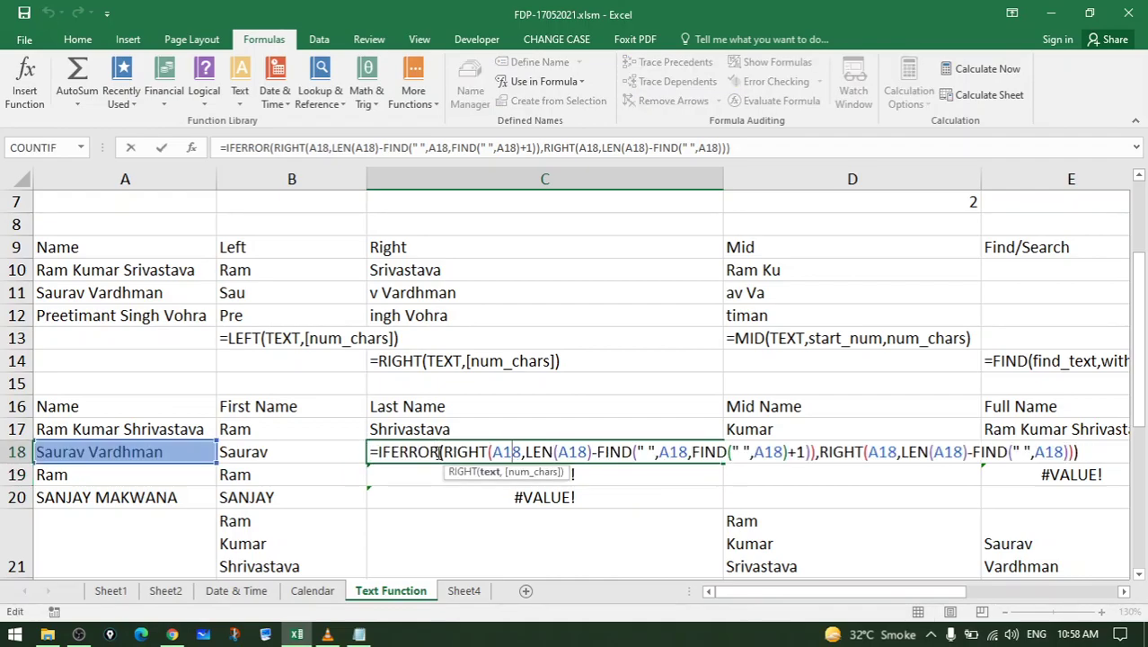
left_click_drag(439, 452, 368, 454)
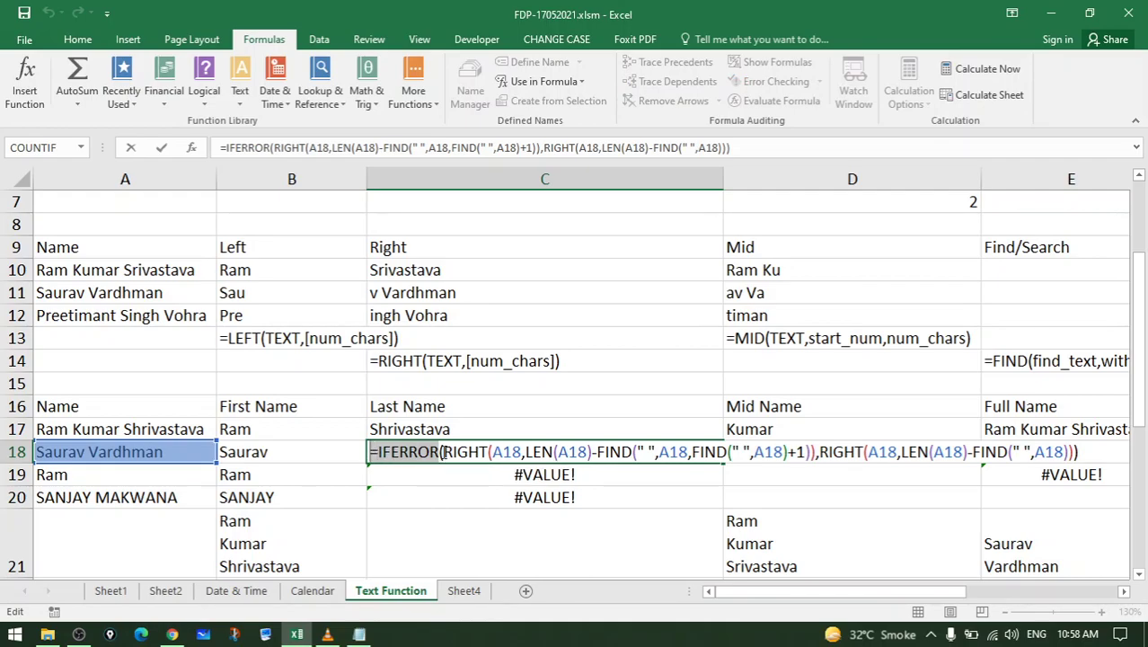
left_click_drag(440, 451, 820, 458)
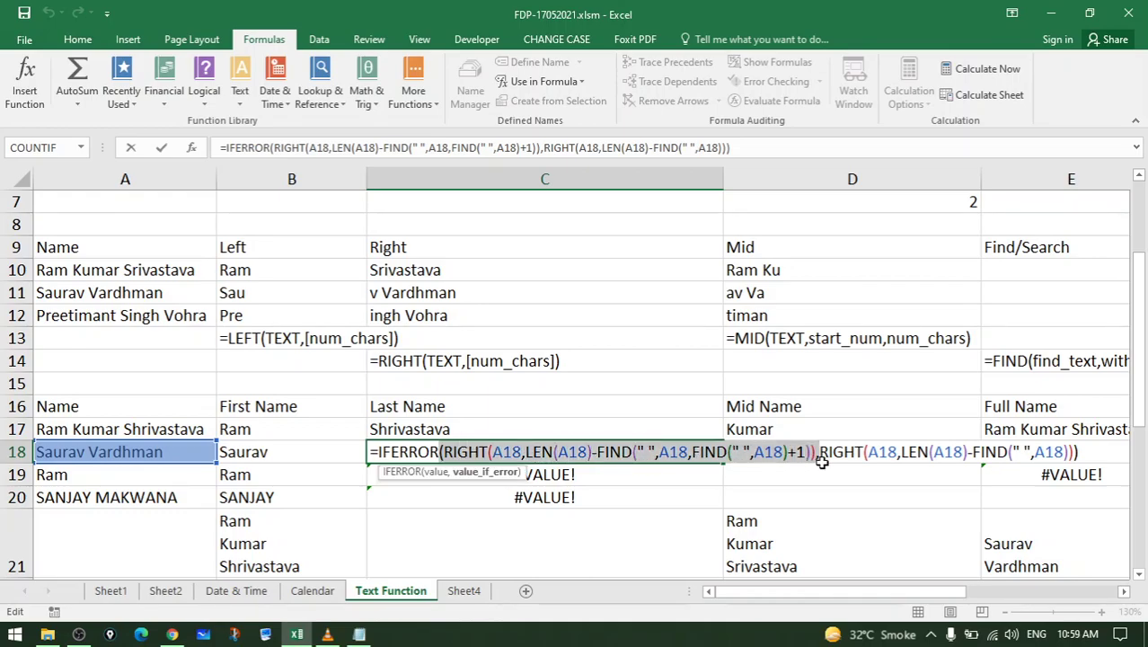
left_click_drag(820, 461, 822, 461)
left_click_drag(694, 452, 823, 458)
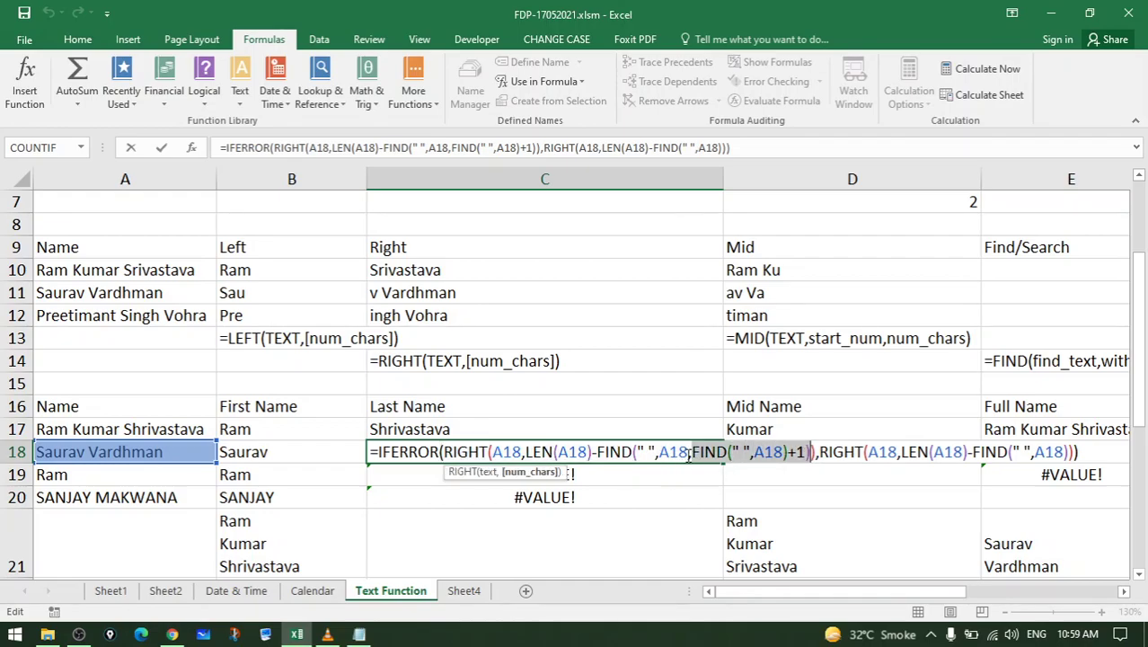
mouse_move(688, 452)
left_mouse_down()
mouse_move(456, 453)
mouse_move(500, 453)
left_mouse_up()
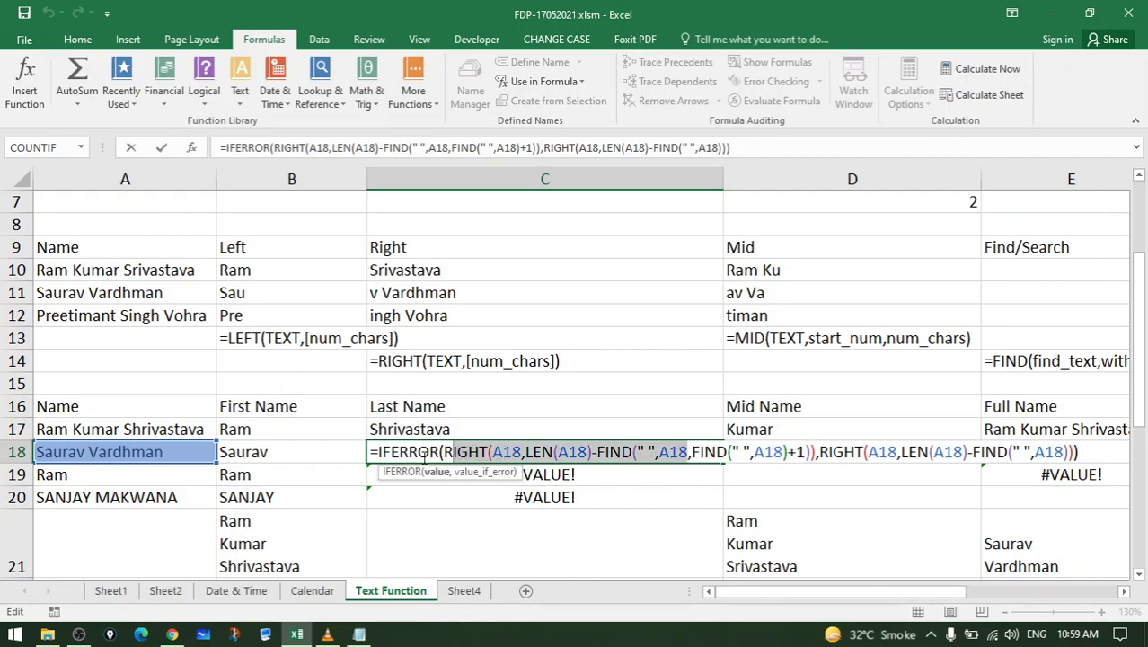
left_click_drag(501, 452, 508, 454)
left_click(576, 454)
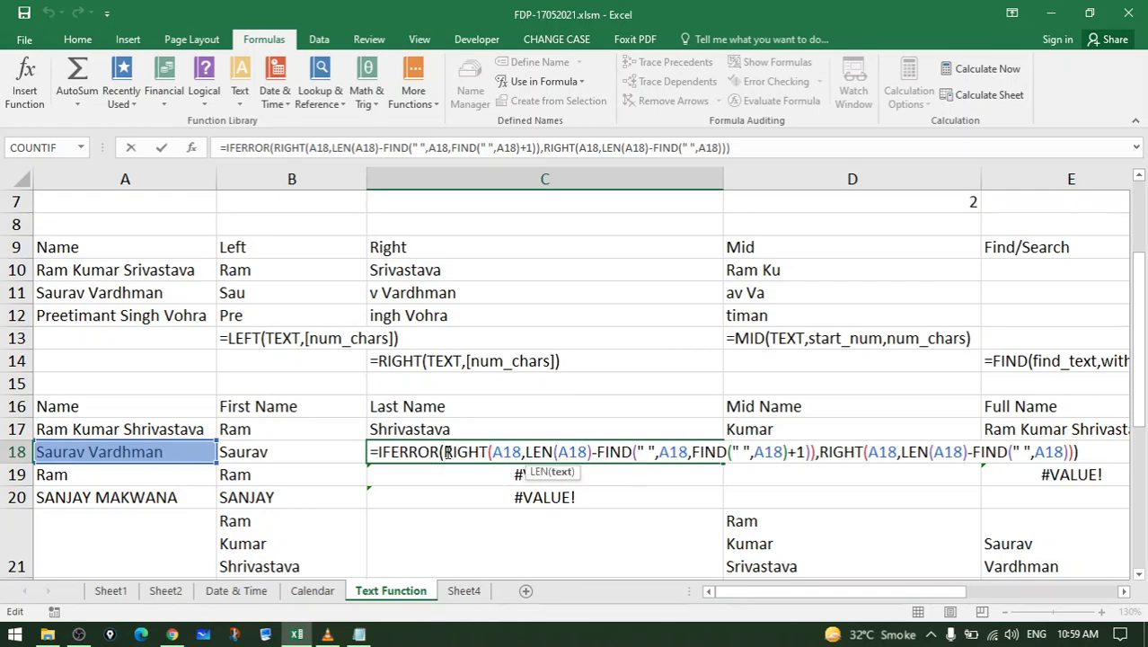
left_click_drag(444, 452, 815, 455)
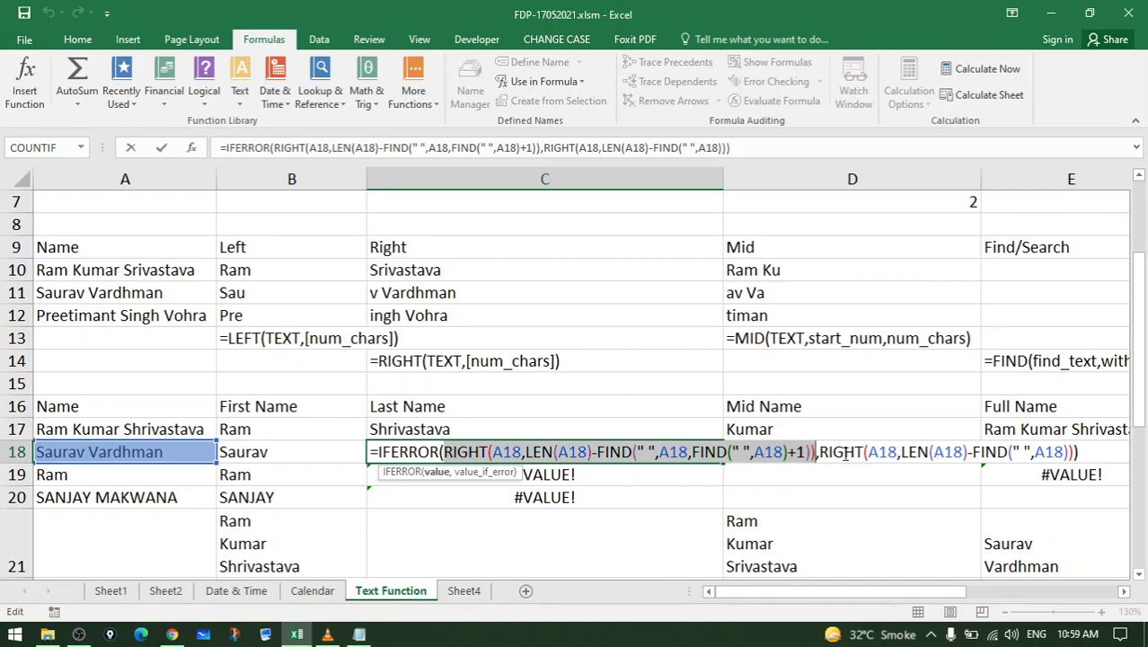
Highlight A18, LEN and FIND inside the fallback RIGHT(A18,LEN(A18)-FIND(" ",A18)) expression
left_click(827, 453)
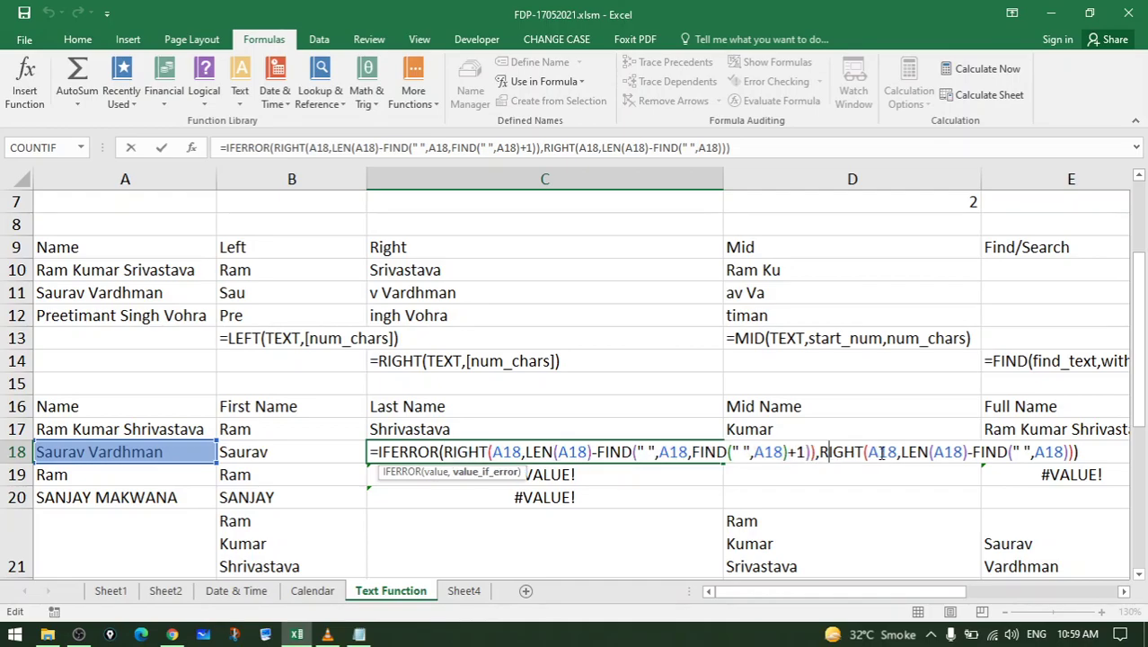
left_click(880, 453)
double_click(879, 452)
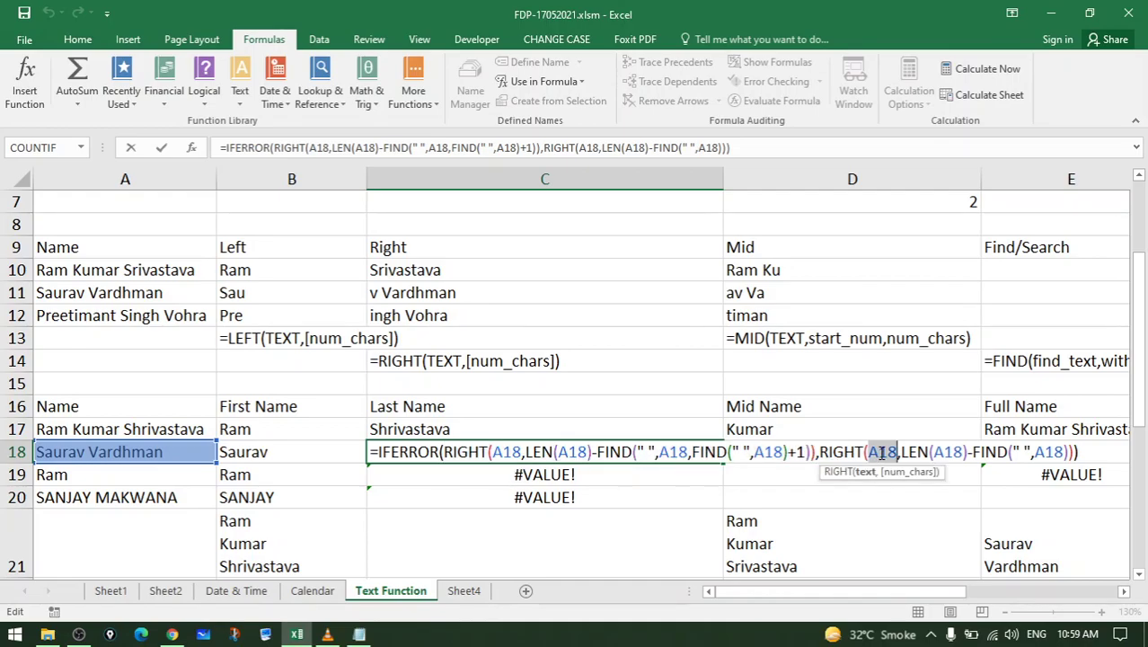
left_click(921, 452)
double_click(922, 453)
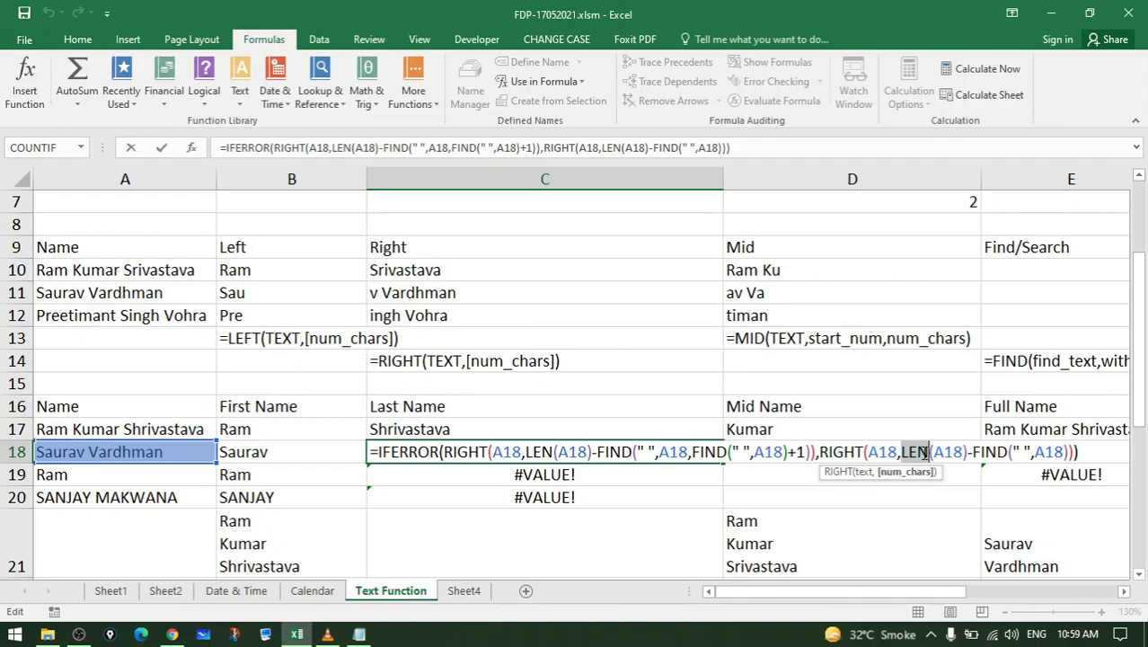
double_click(989, 452)
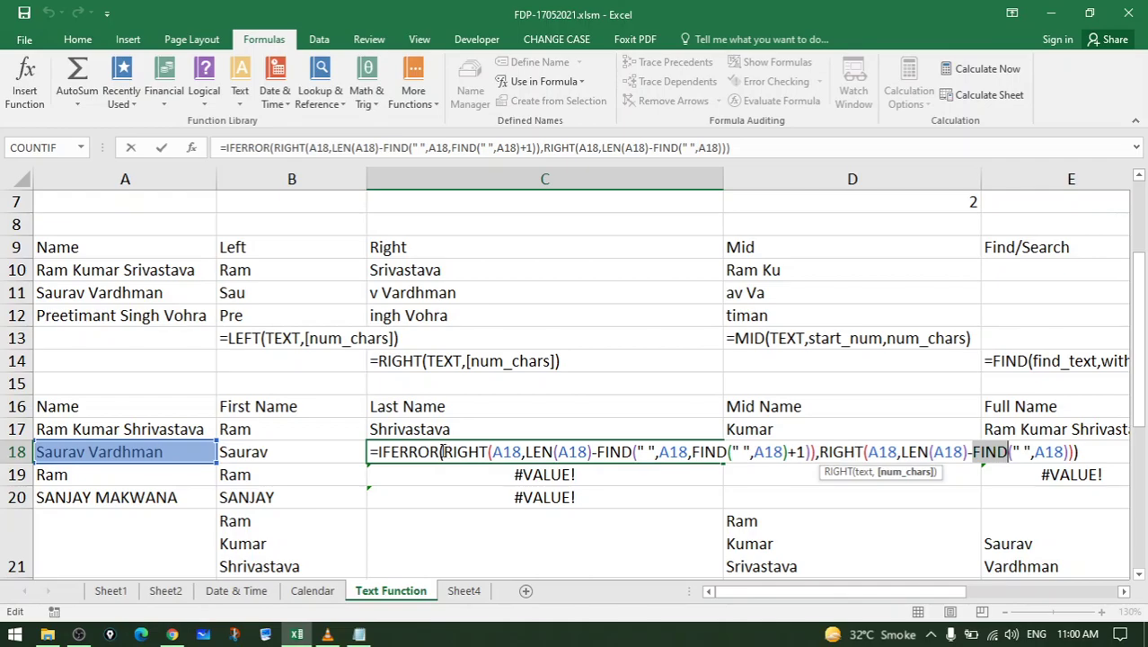
Contrast the first RIGHT argument with the value_if_error fallback, then confirm C18 unchanged
left_click_drag(442, 451, 818, 452)
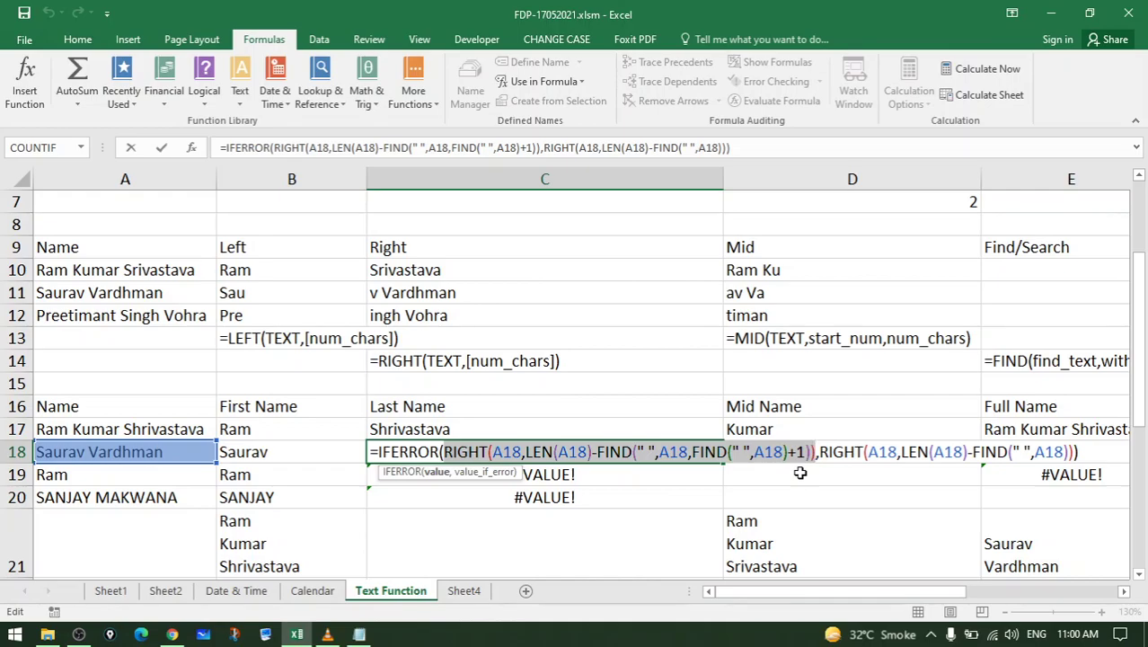
left_click(828, 451)
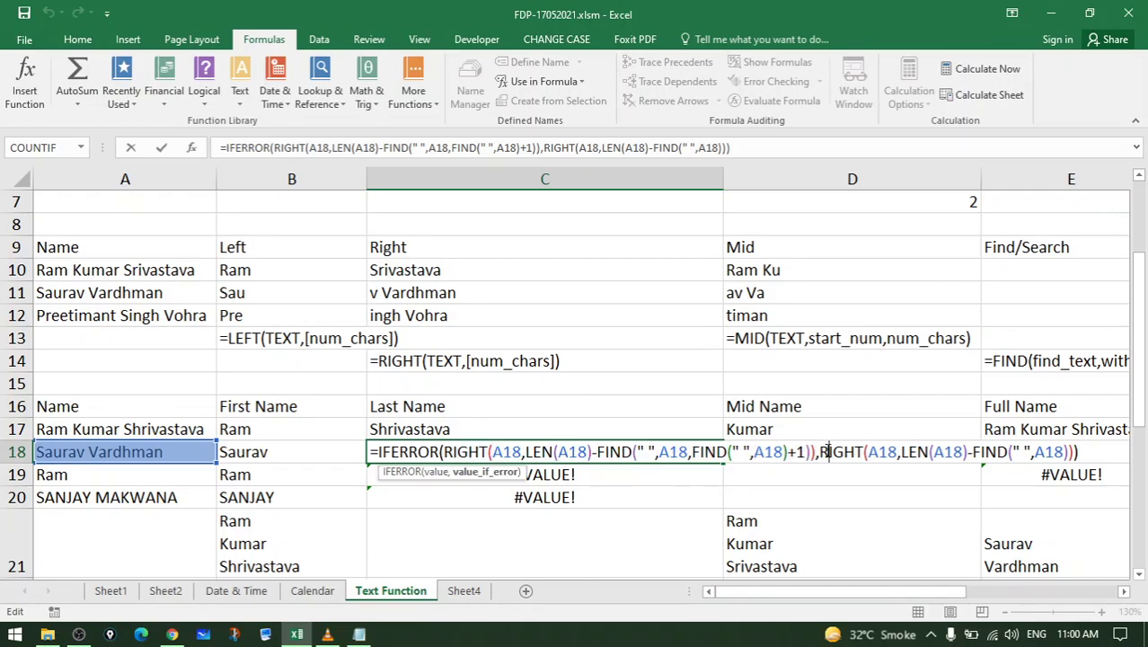
left_click_drag(819, 452, 1073, 453)
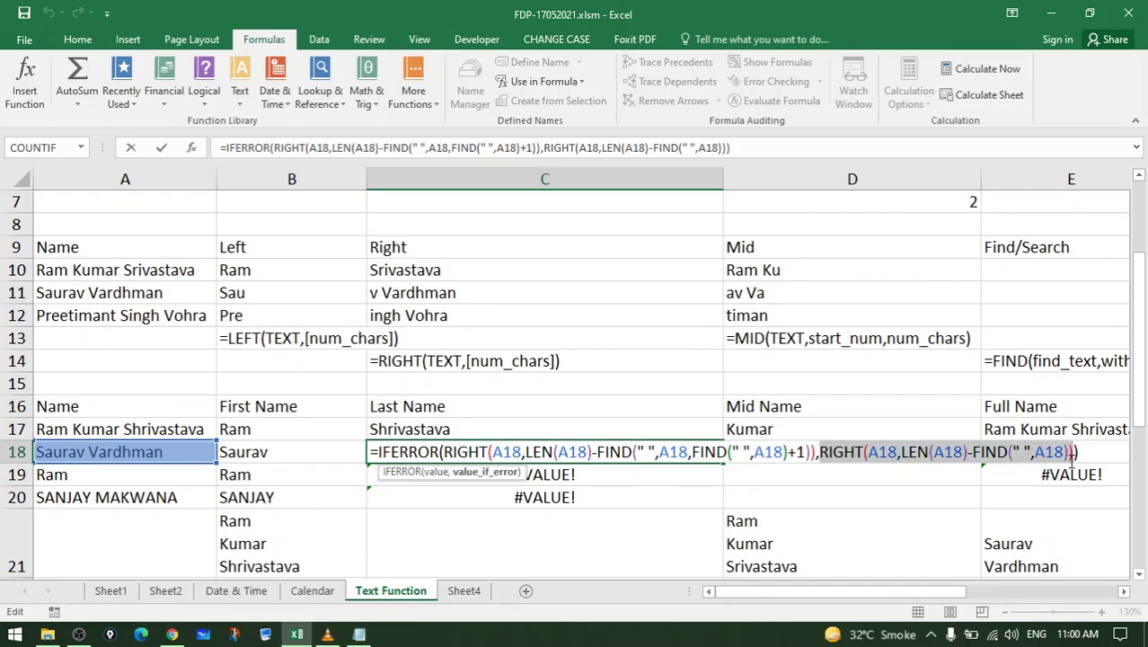
key("Return")
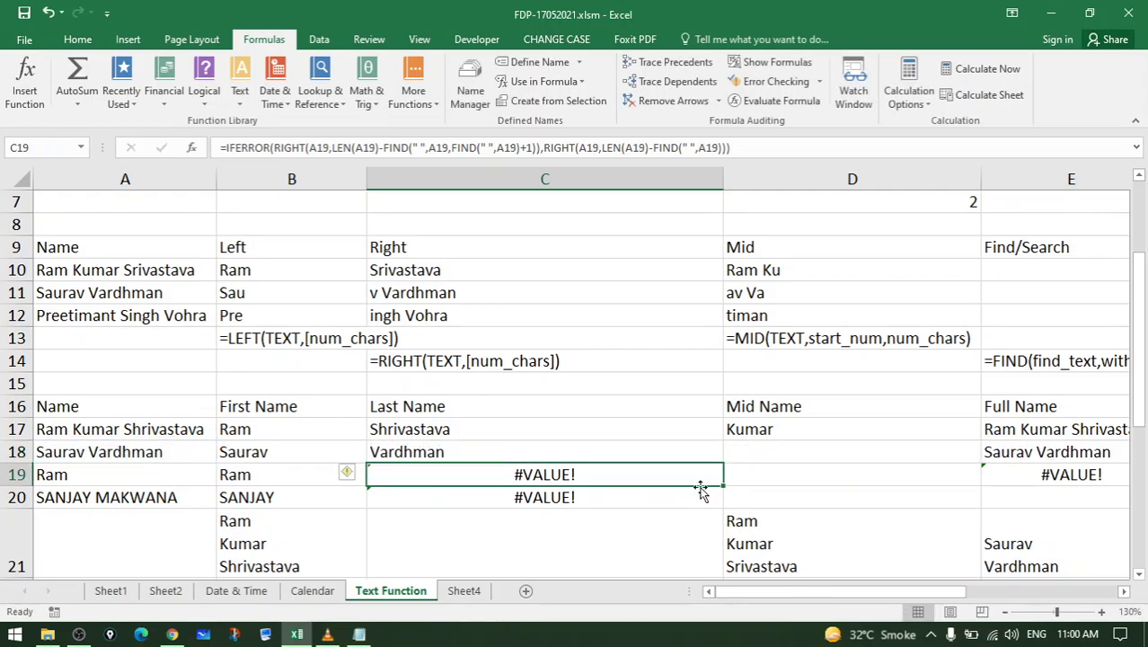
Fill C18's IFERROR last-name formula down to C20, which now returns MAKWANA
left_click(692, 452)
left_click_drag(723, 463, 729, 501)
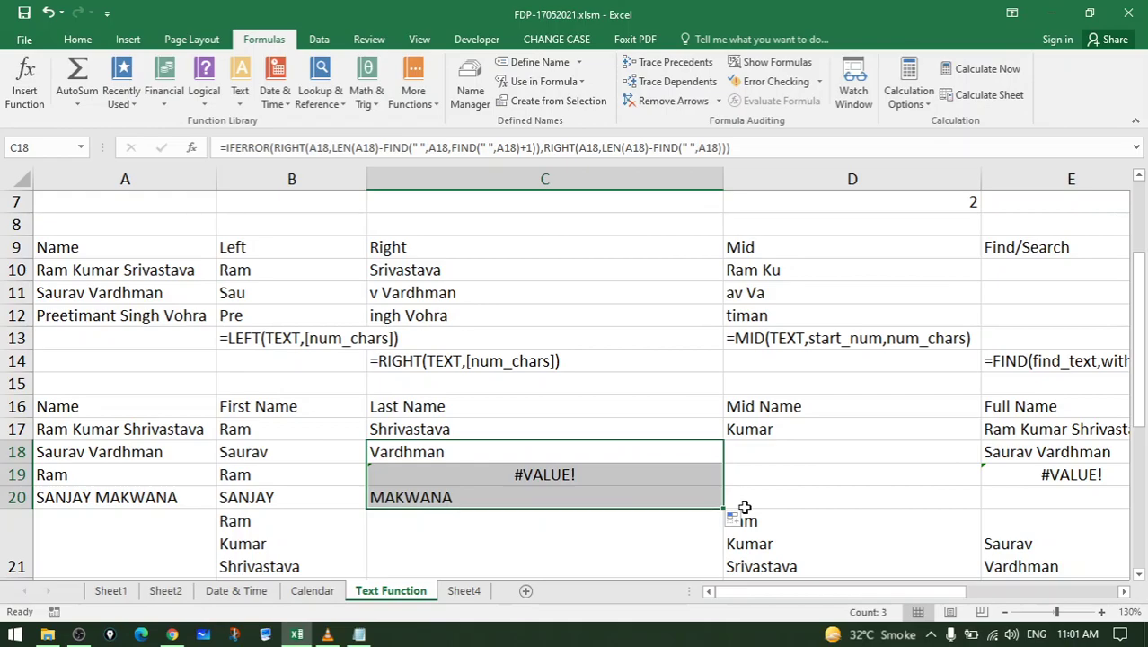
Review C17's outer IFERROR with its "" fallback, then fill it down through C20 so C19 is blank
left_click(653, 432)
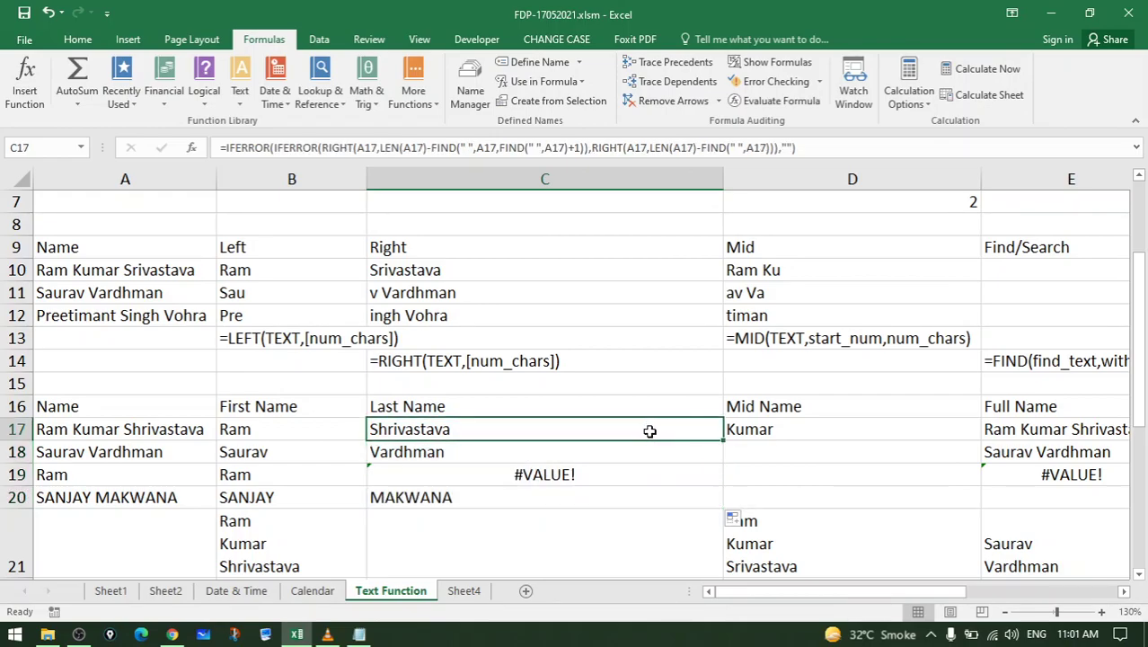
double_click(250, 148)
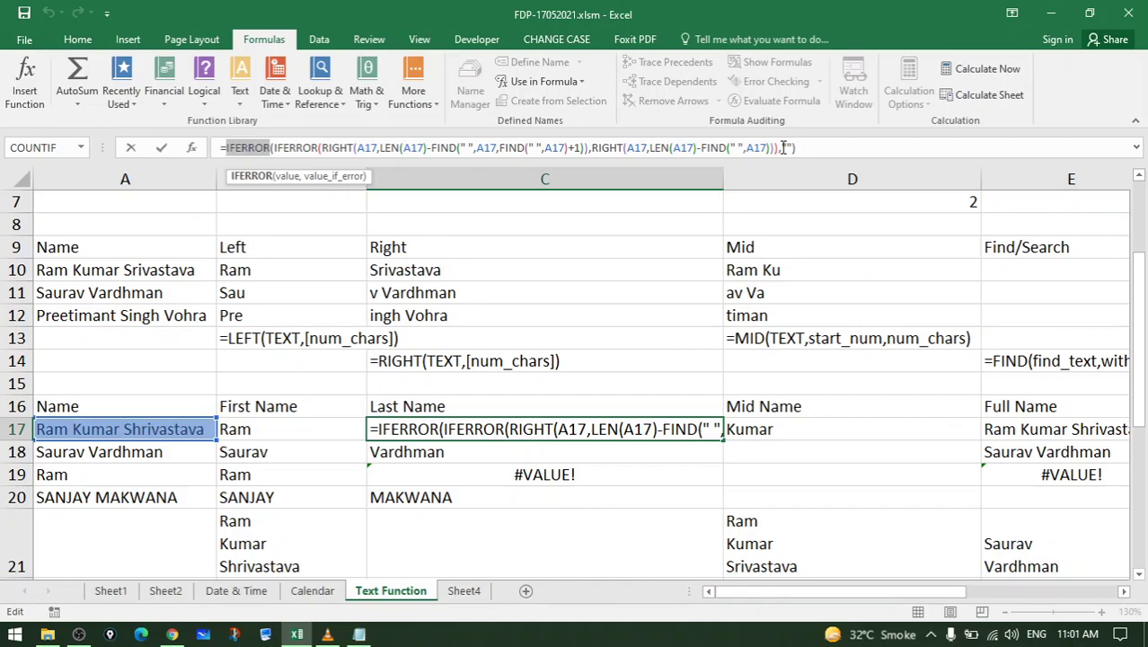
double_click(786, 147)
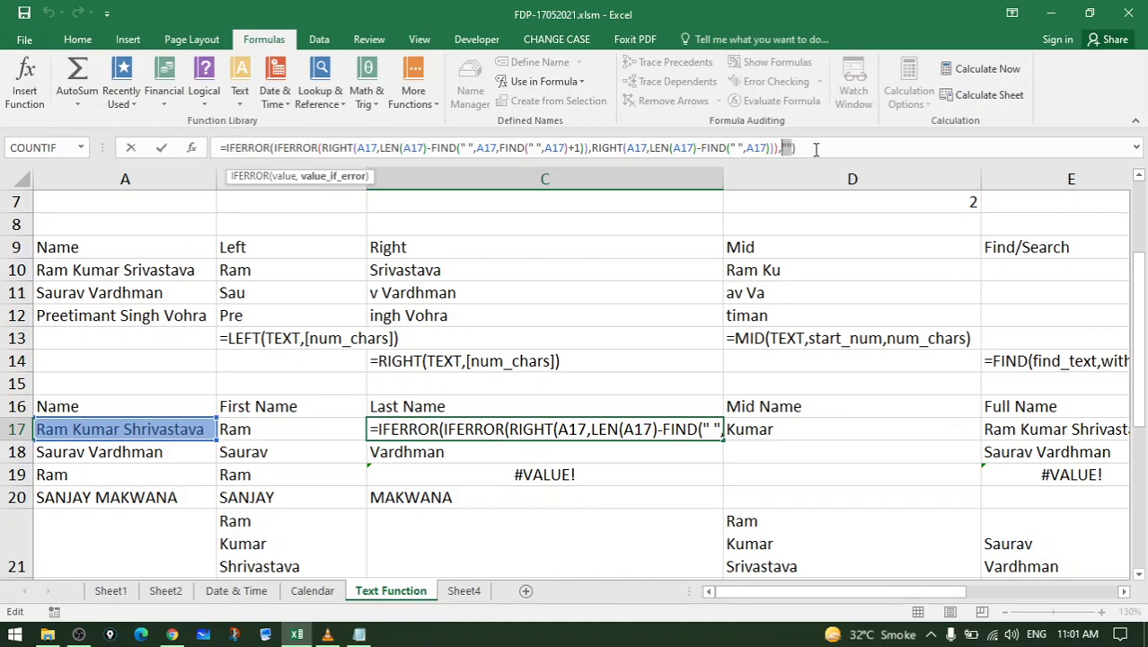
key("Return")
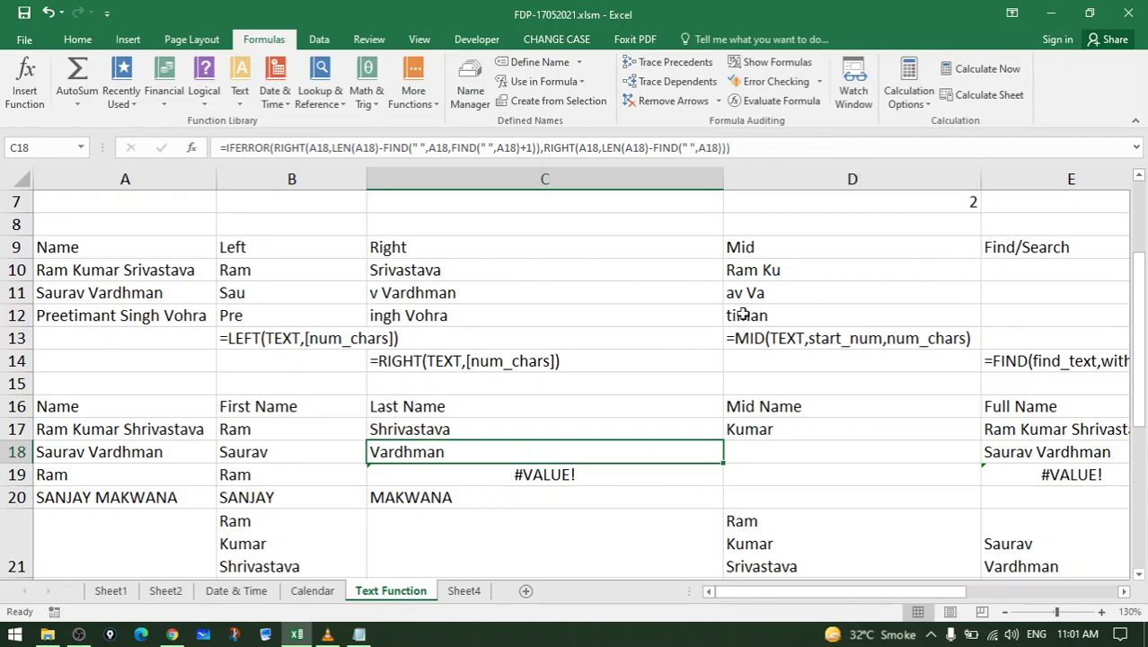
left_click(692, 433)
left_click_drag(723, 440, 712, 498)
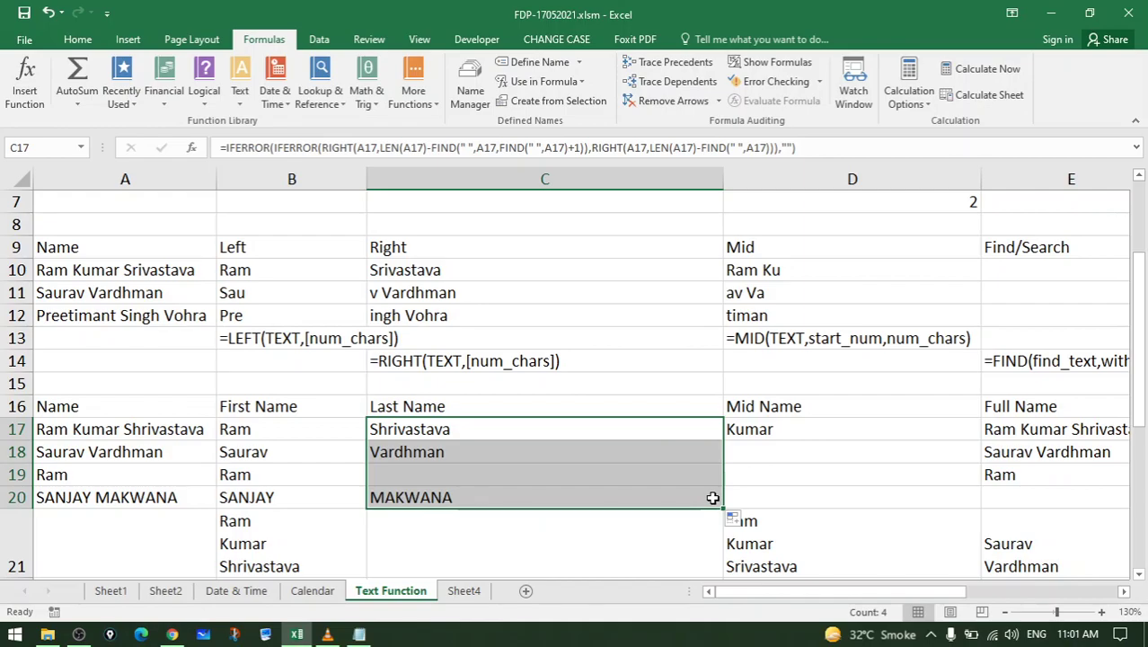
Review the LEFT-based First Name formula in B17, then check the C17 and D17 formulas
left_click(325, 428)
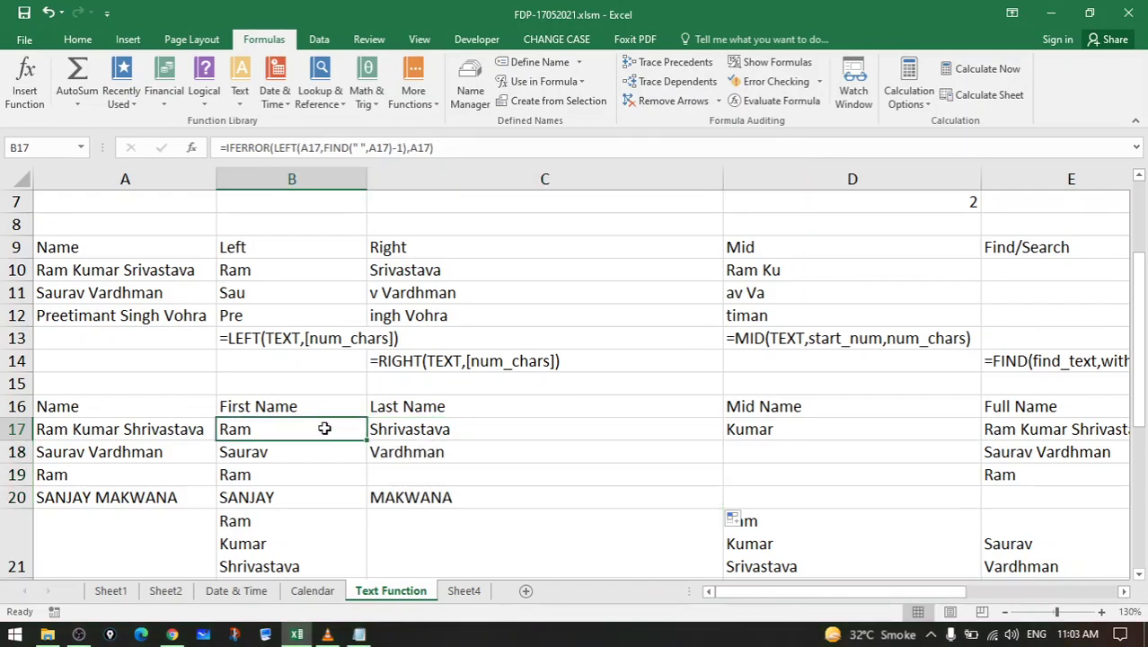
double_click(313, 429)
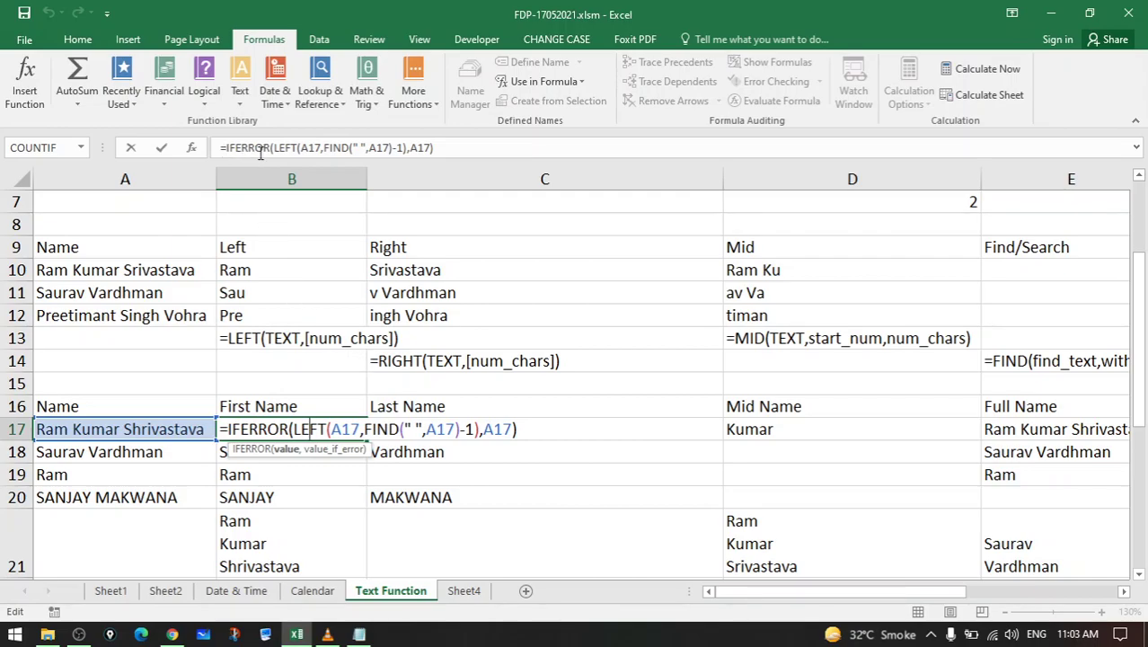
left_click_drag(273, 149, 421, 148)
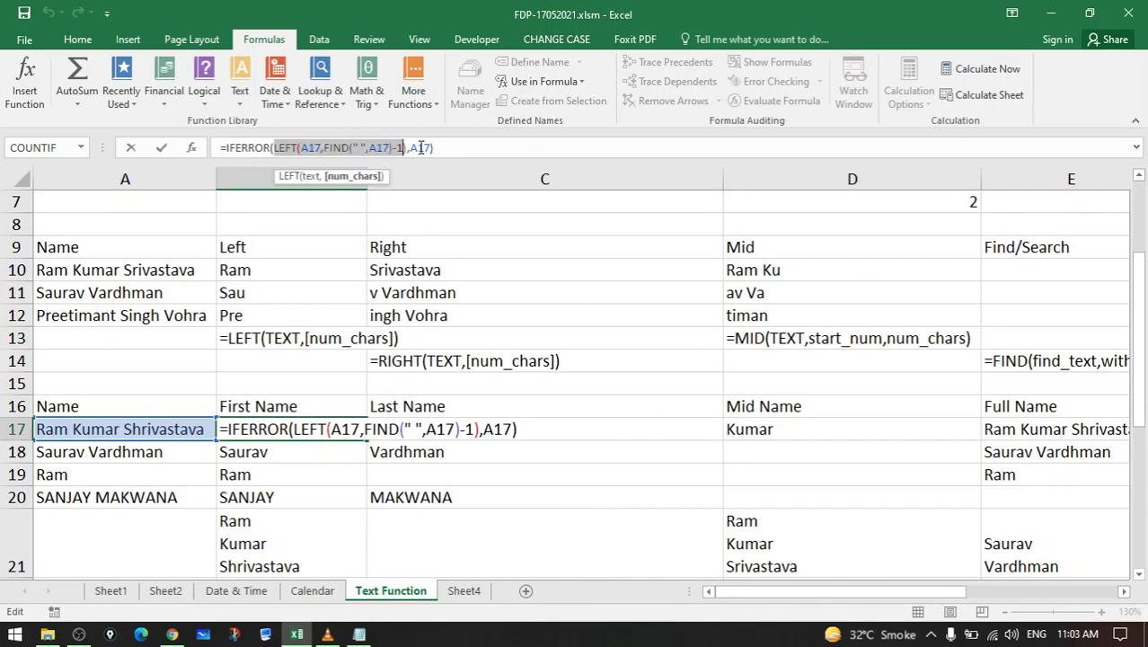
left_click(419, 148)
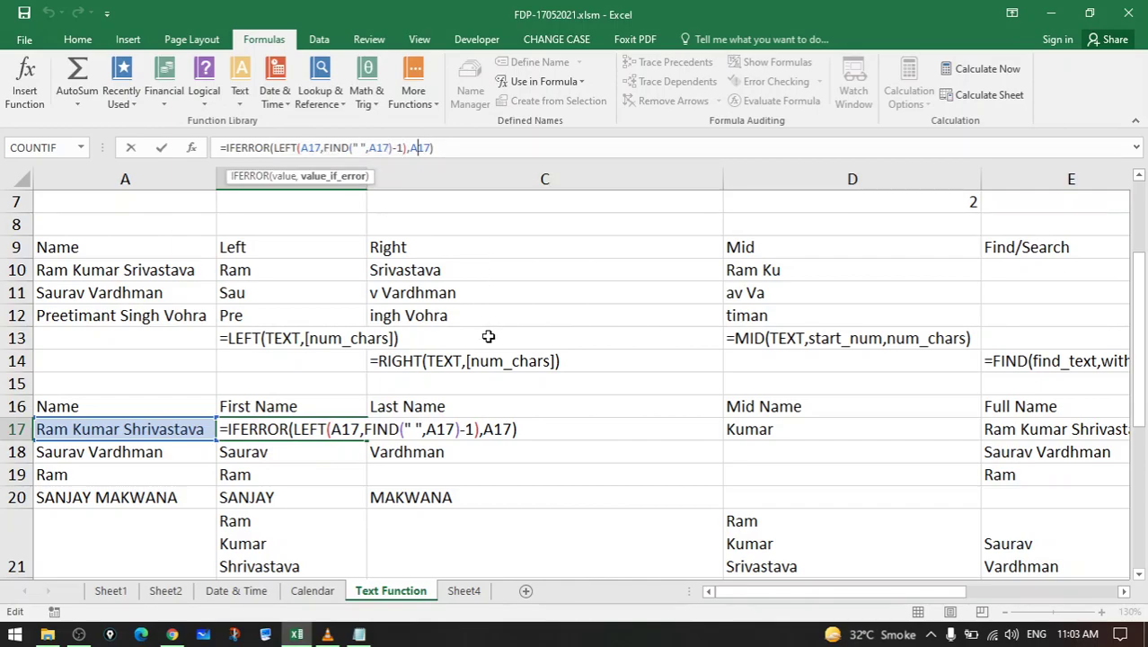
key("Return")
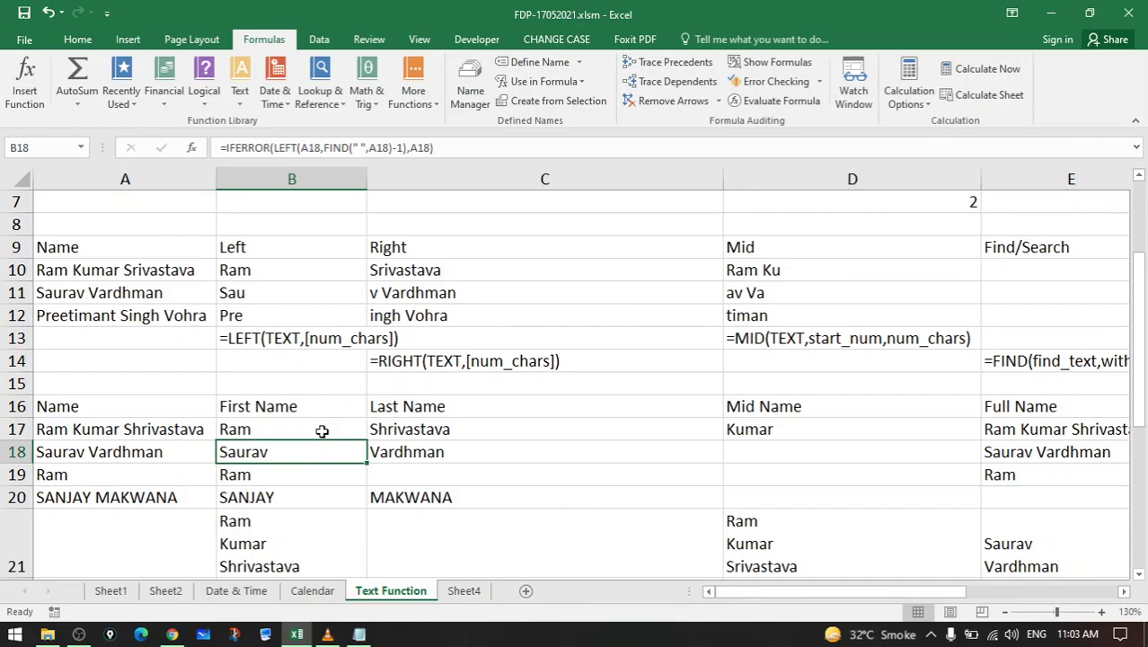
left_click(319, 431)
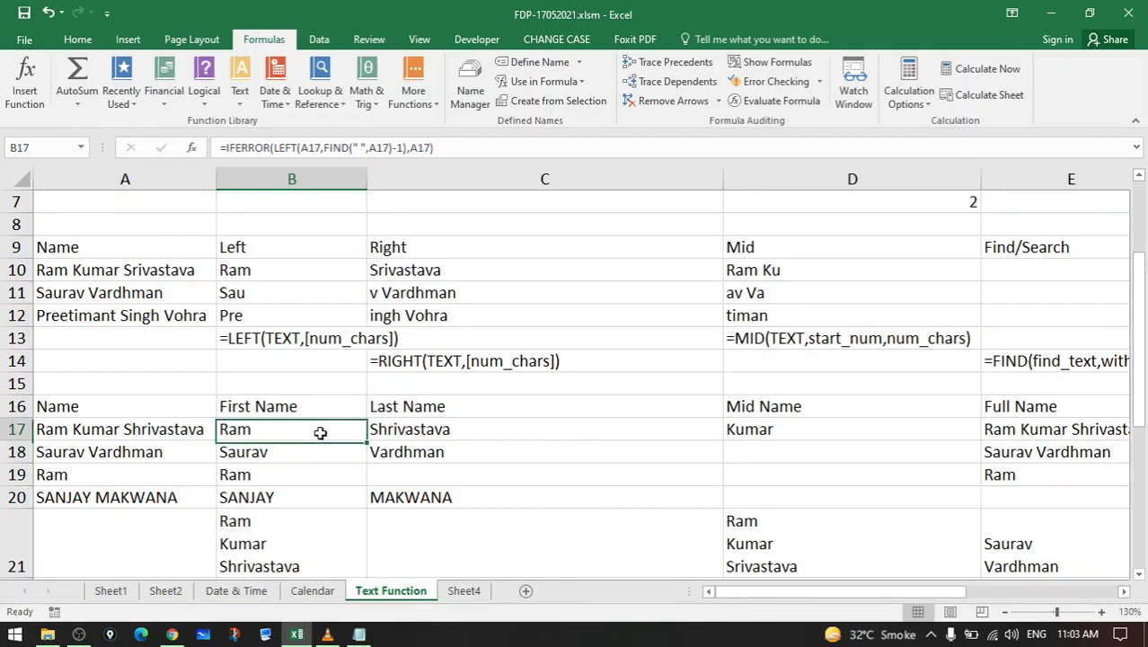
left_click(449, 430)
left_click(770, 430)
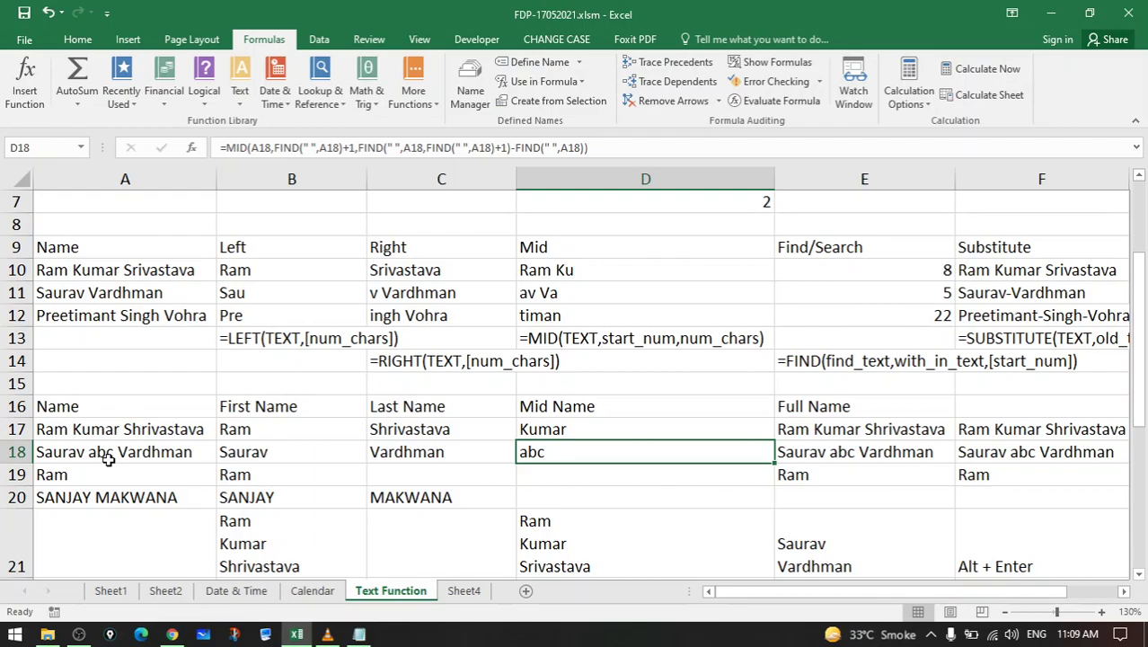
Open D18's formula and highlight MID, the A18 text argument, and the start argument FIND(" ",A18)+1
double_click(597, 451)
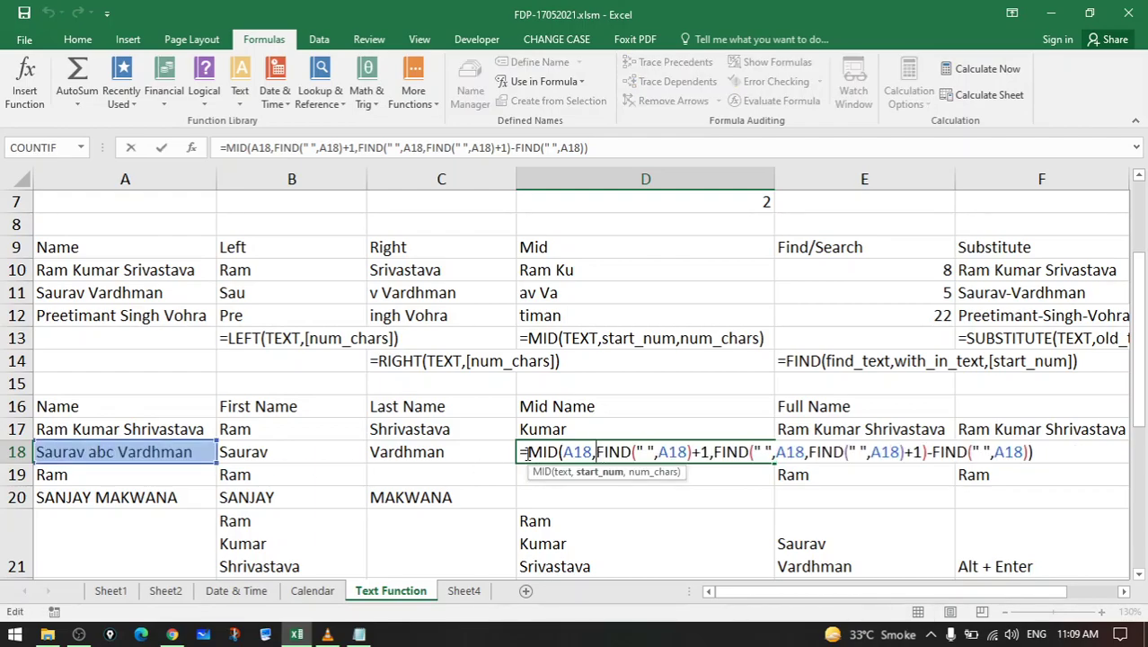
left_click_drag(528, 452, 550, 452)
left_click(581, 451)
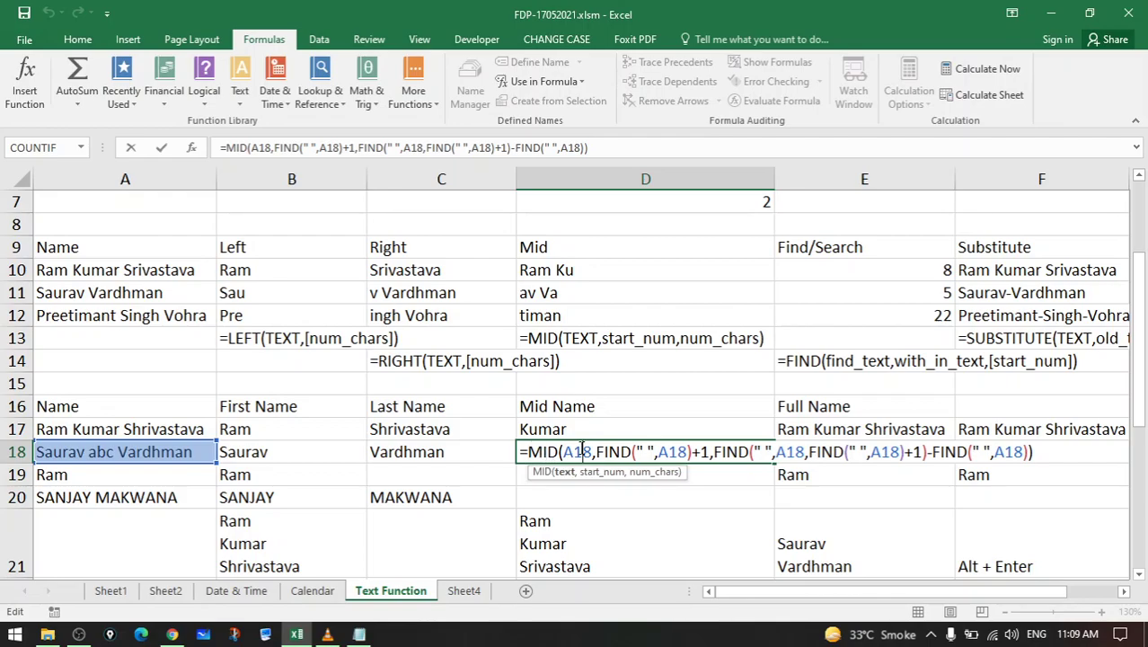
double_click(581, 452)
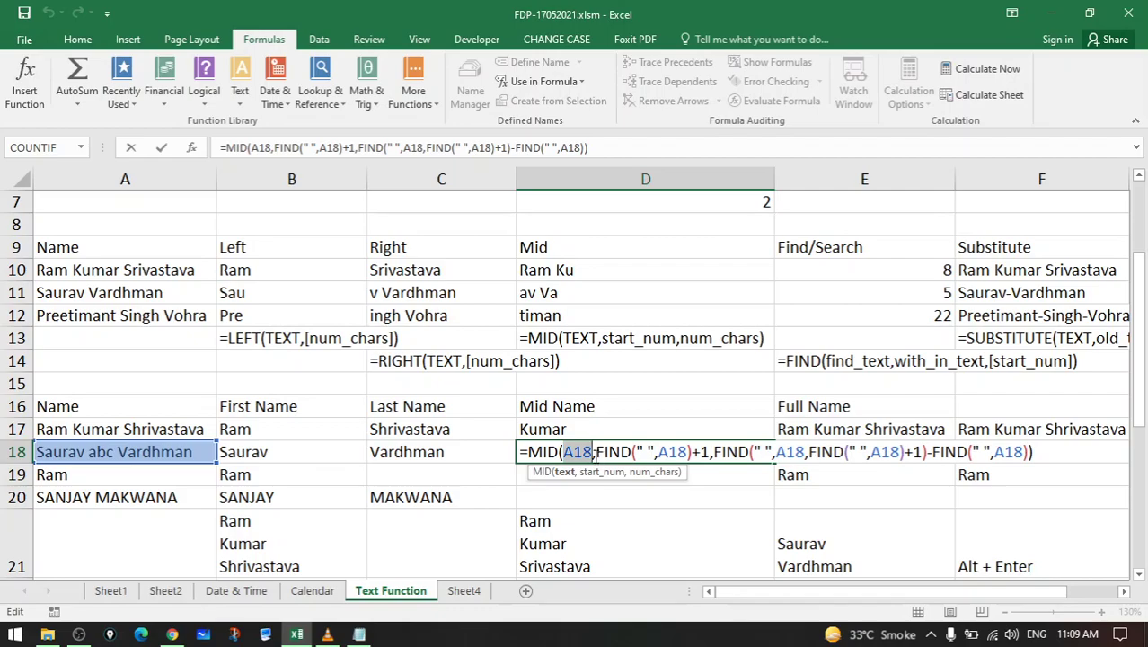
left_click_drag(595, 452, 689, 451)
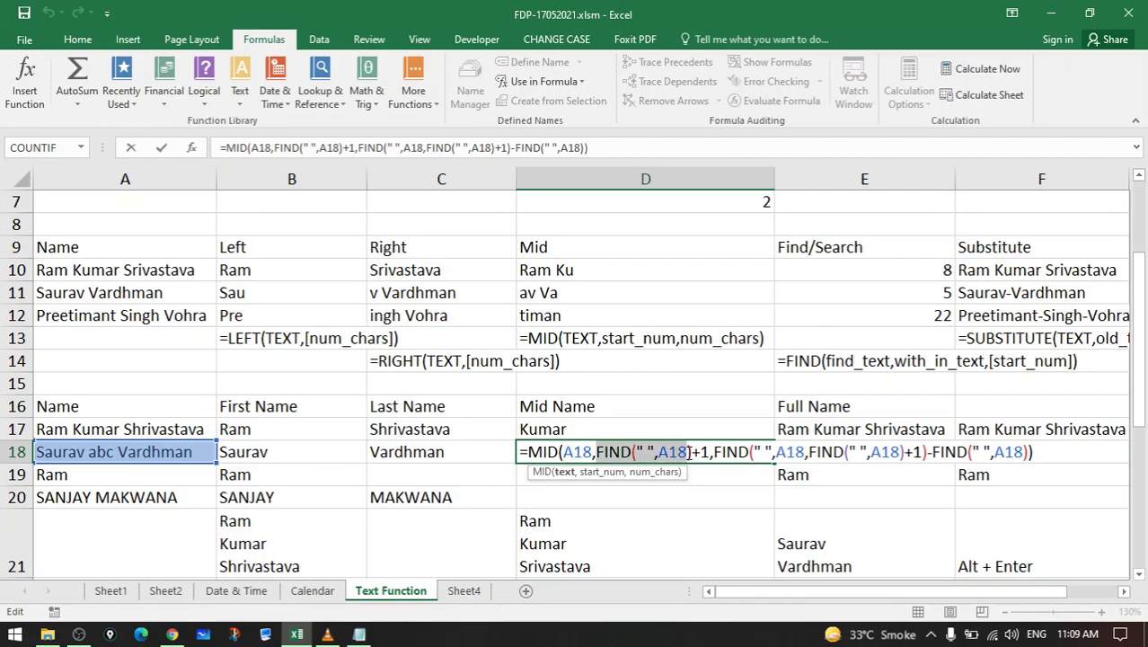
left_click_drag(692, 452, 695, 452)
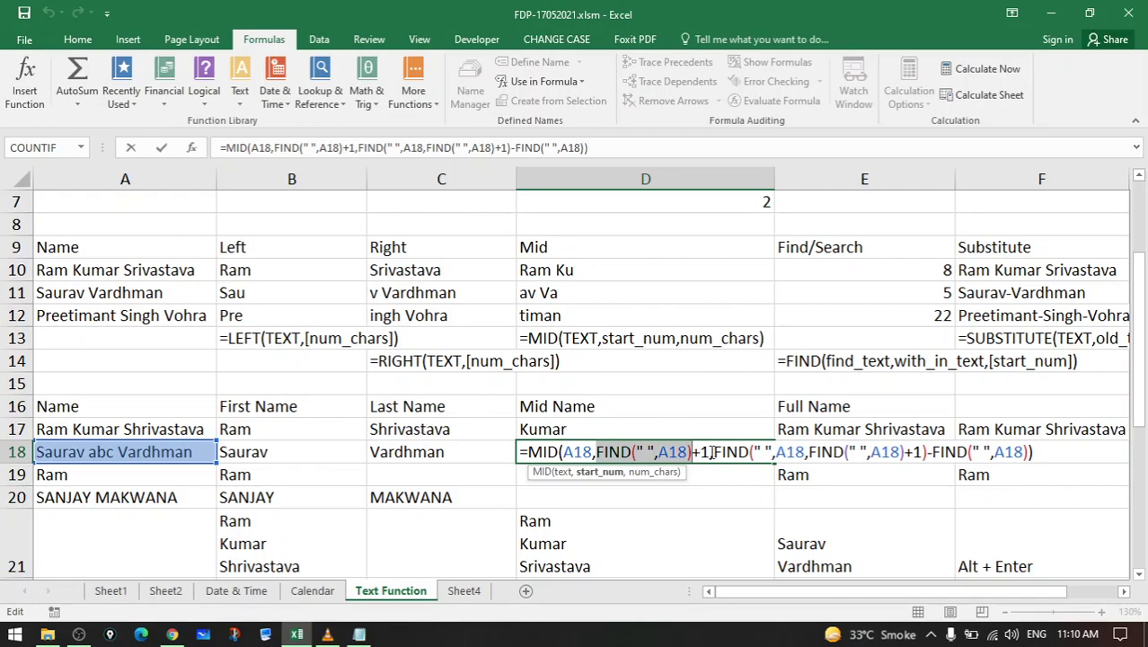
left_click_drag(711, 452, 597, 455)
Highlight the second-space FIND, the subtracted FIND(" ",A18) and the whole length calculation, then confirm D18
left_click(712, 451)
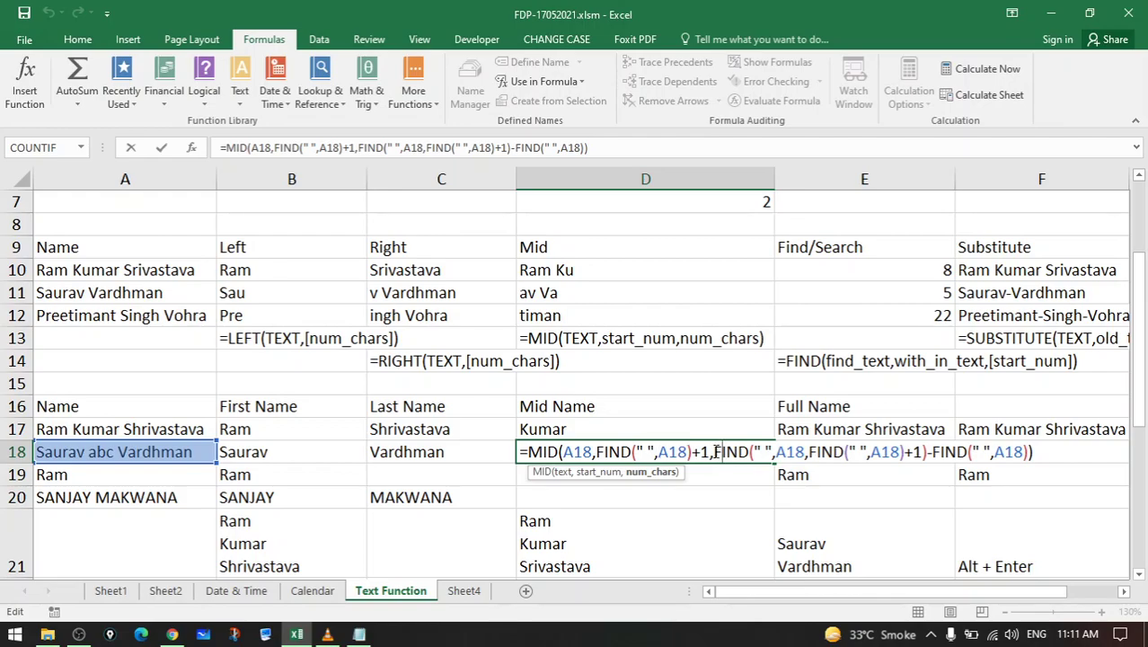
left_click_drag(716, 452, 929, 454)
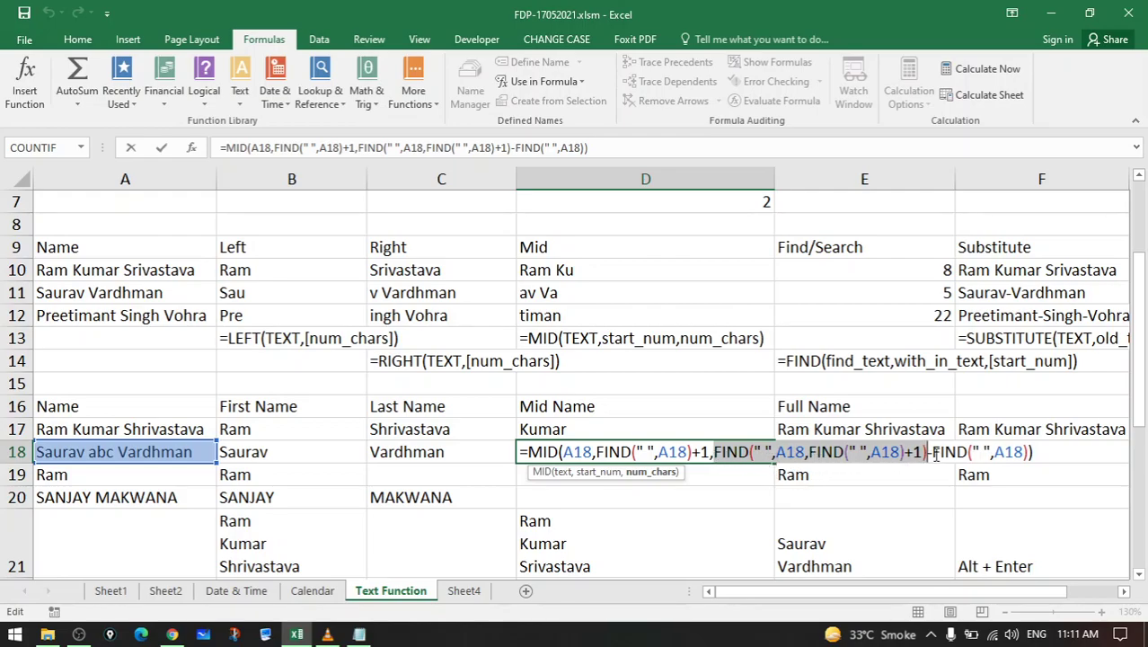
left_click(927, 454)
mouse_move(928, 454)
left_mouse_down()
mouse_move(1025, 455)
mouse_move(1016, 458)
left_mouse_up()
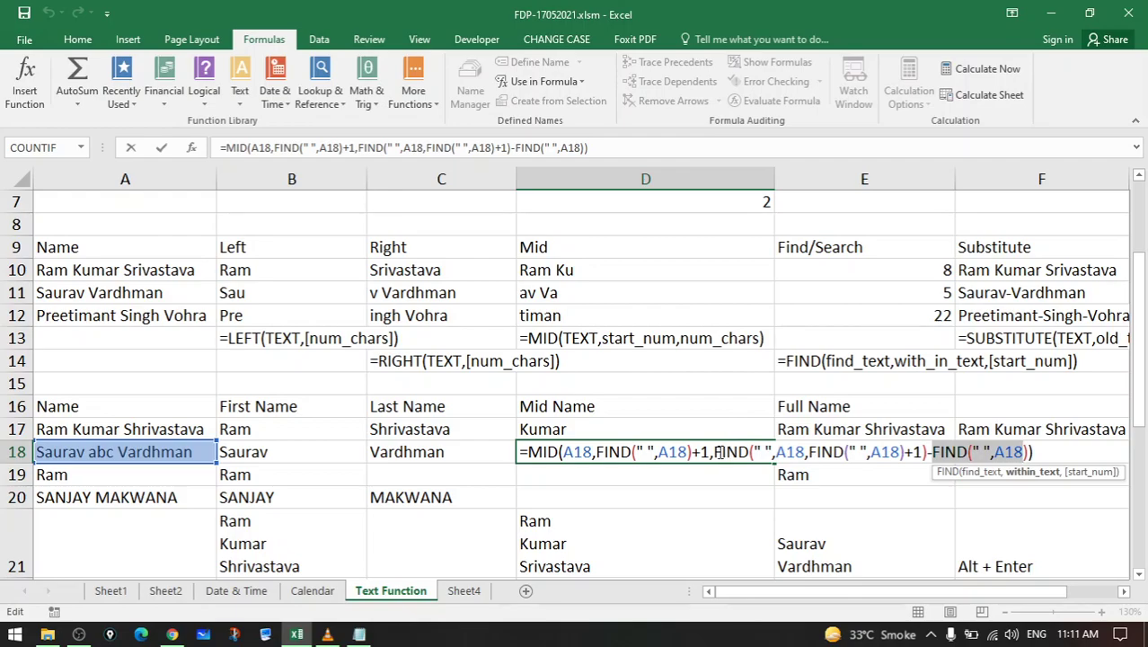
left_click_drag(713, 451, 1024, 451)
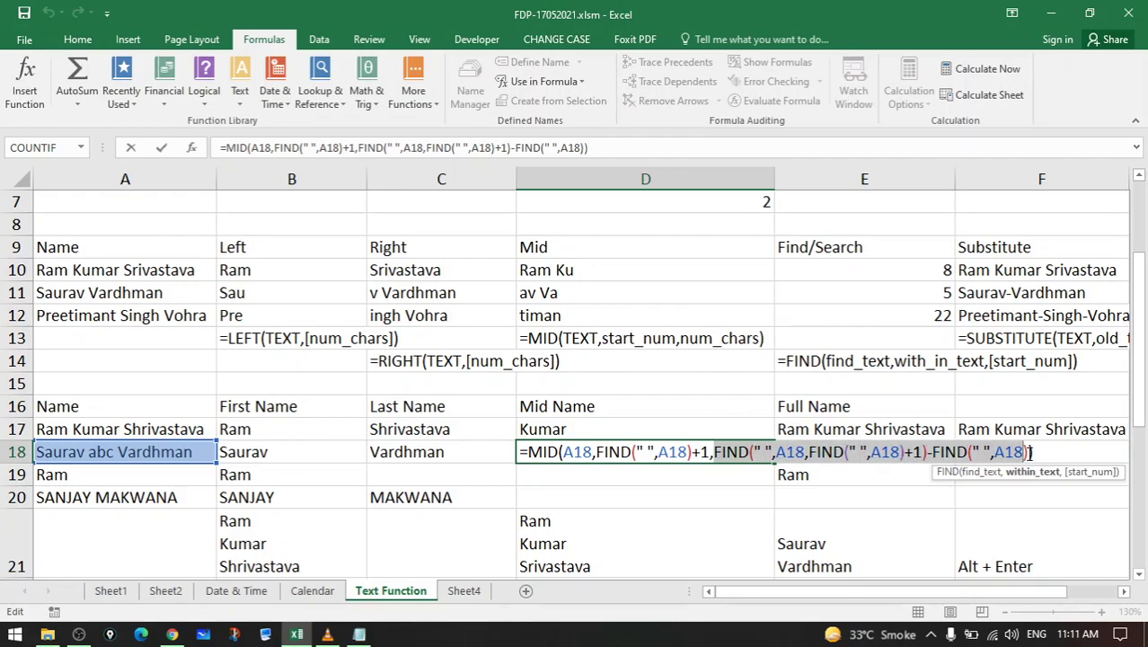
key("Return")
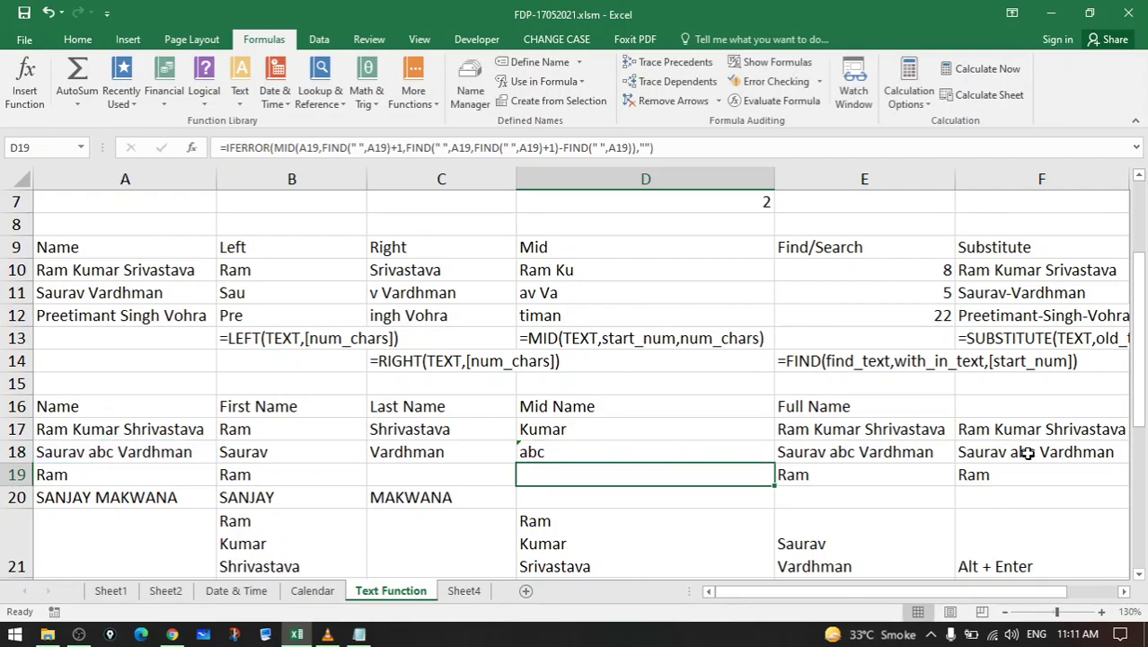
Run Evaluate Formula on D18, stepping until the first space resolves to 7 and start position to 8
left_click(709, 449)
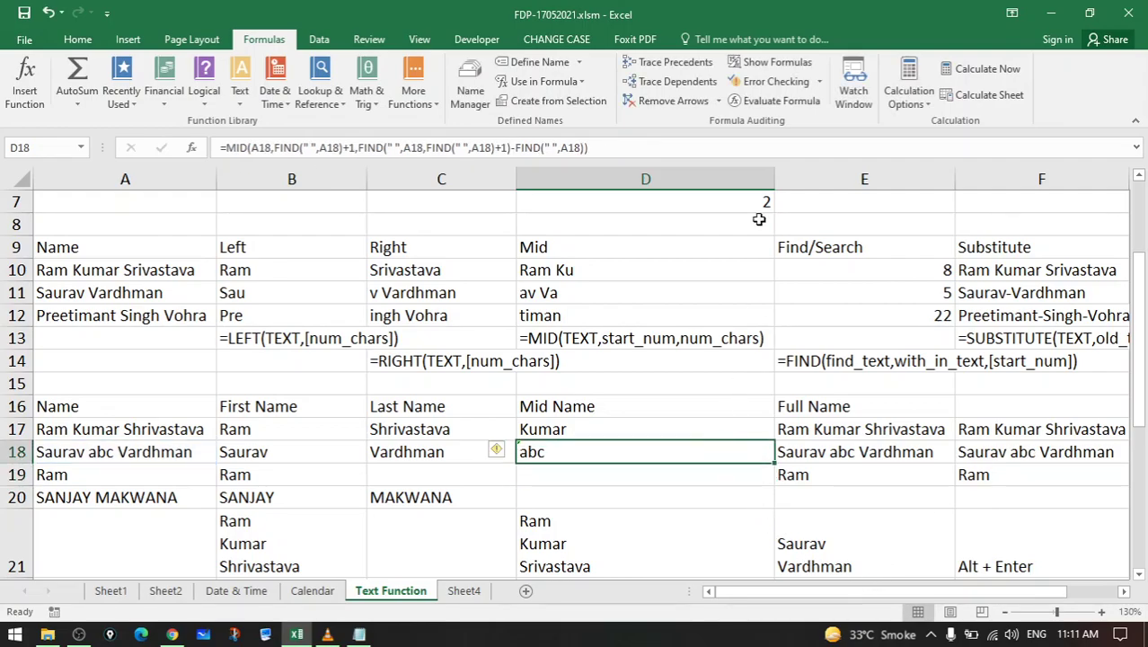
left_click(781, 101)
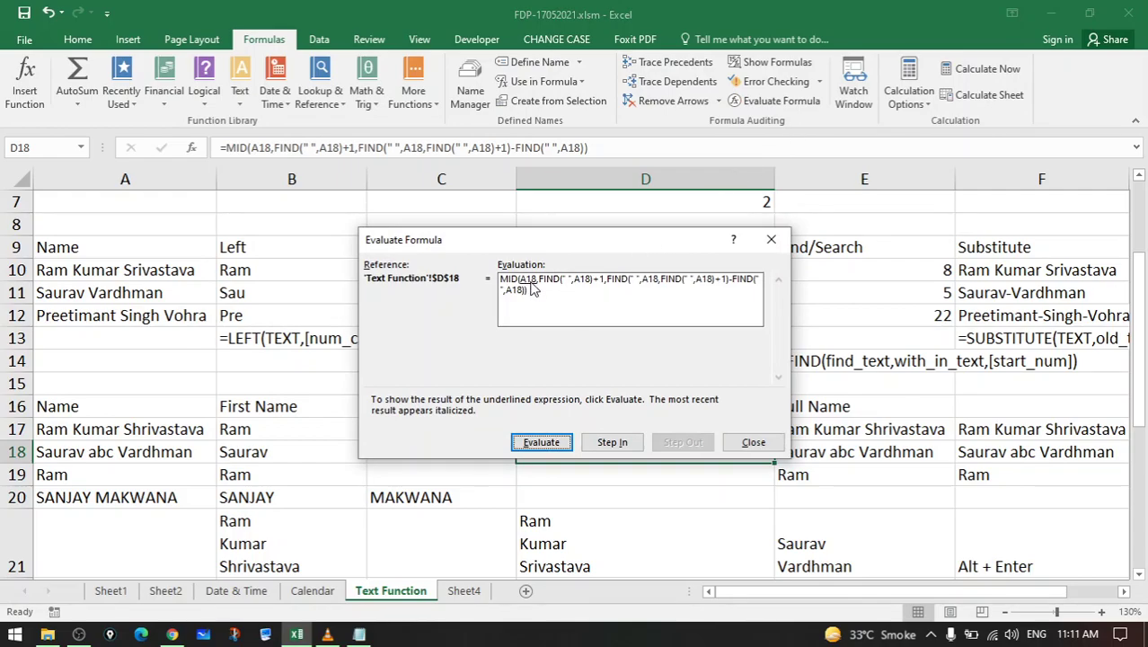
left_click(552, 442)
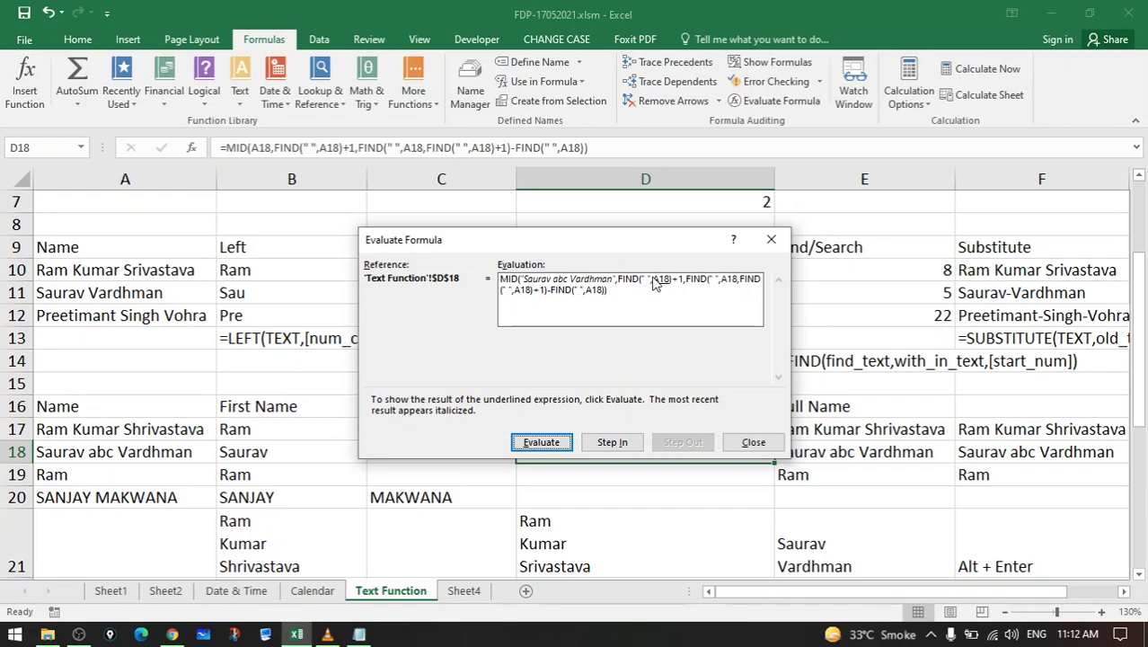
left_click(544, 442)
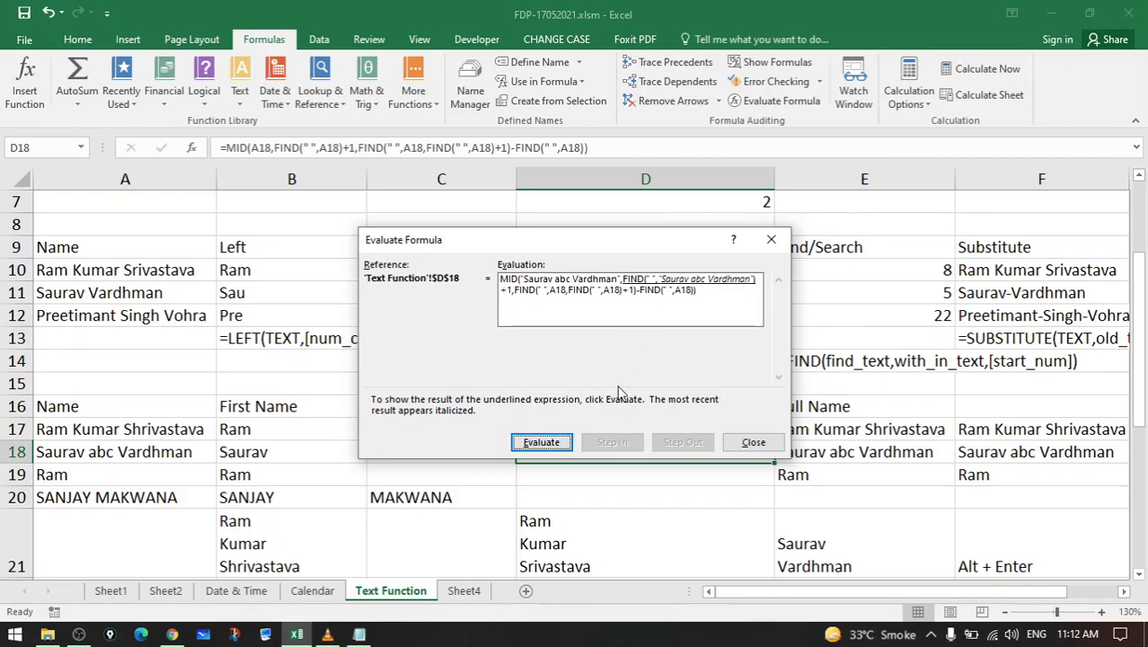
left_click(542, 442)
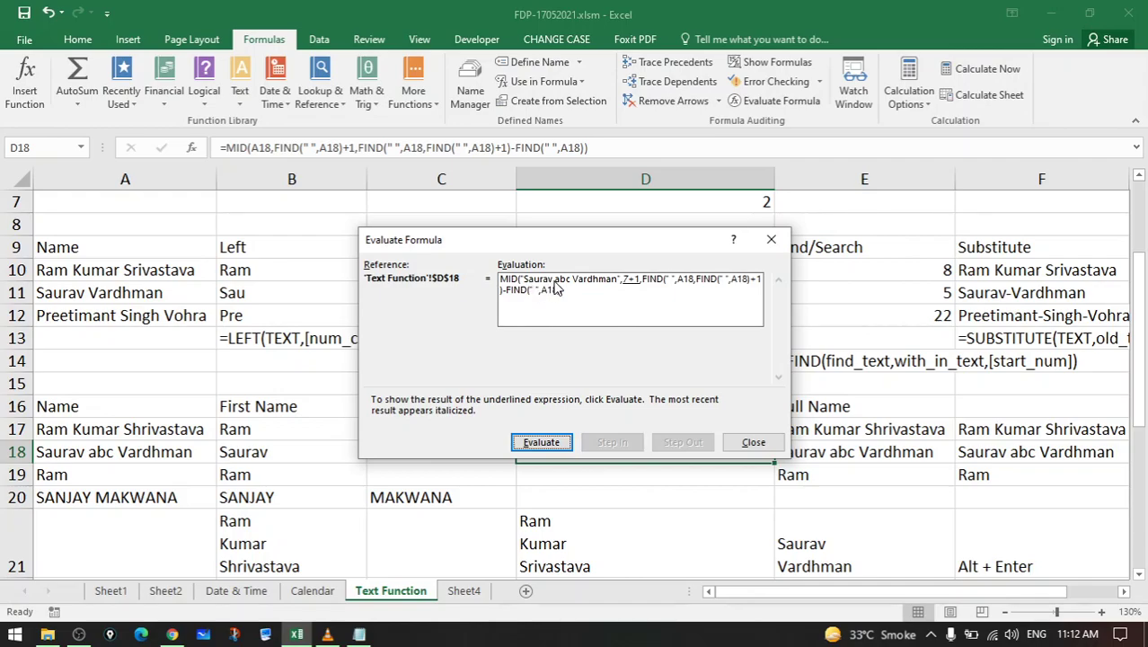
left_click(541, 442)
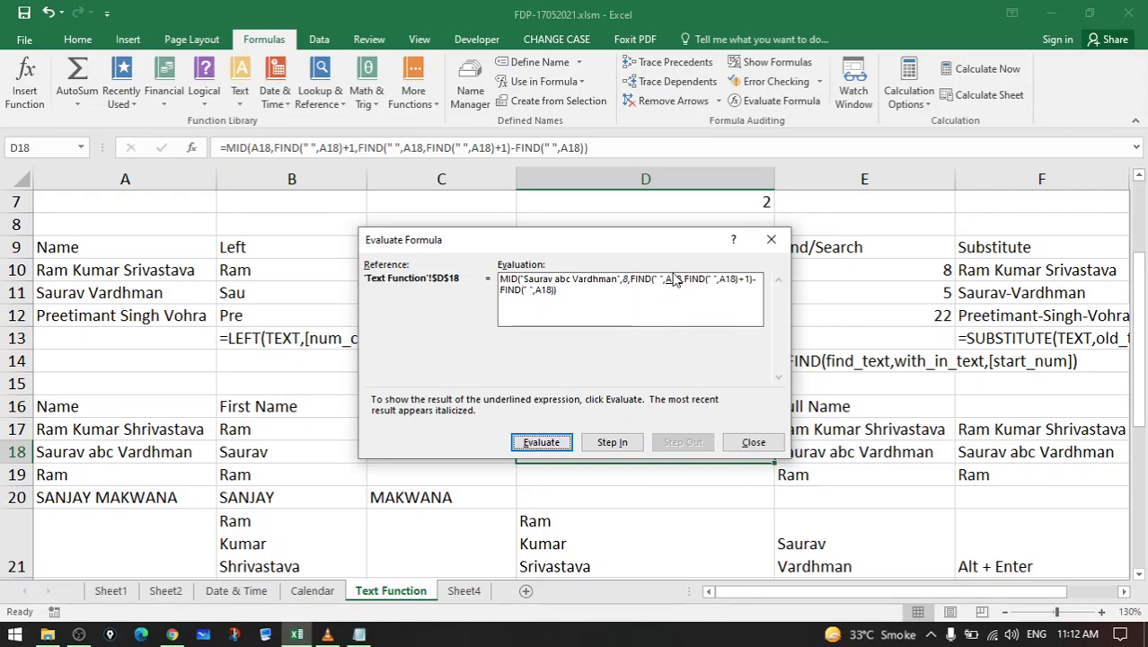
left_click(541, 442)
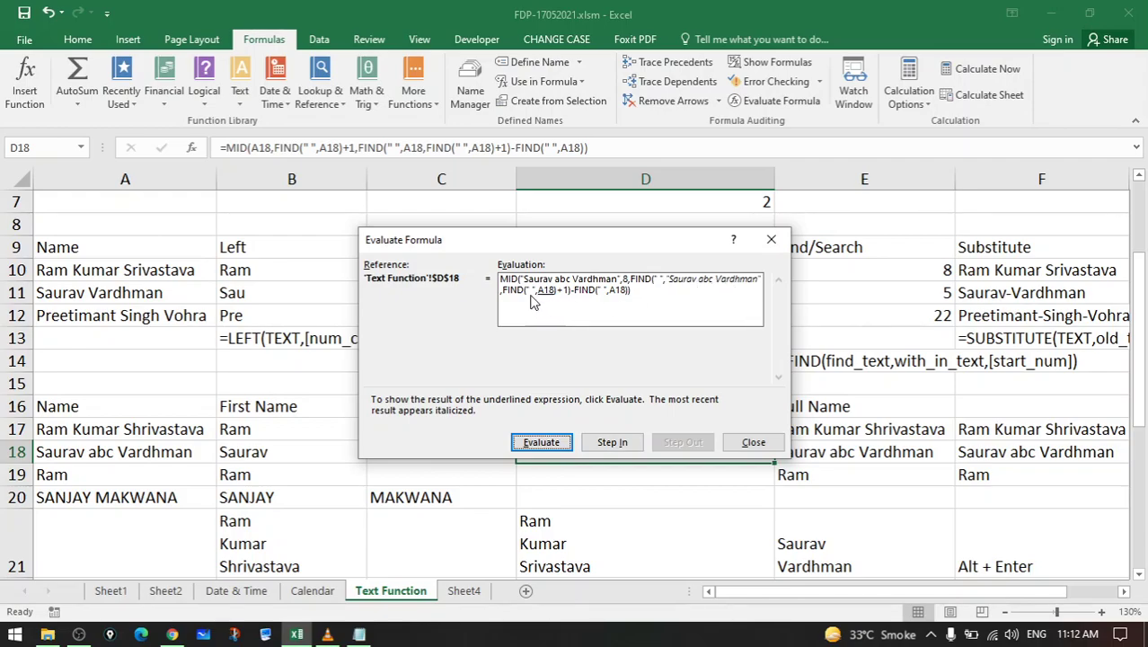
left_click(542, 440)
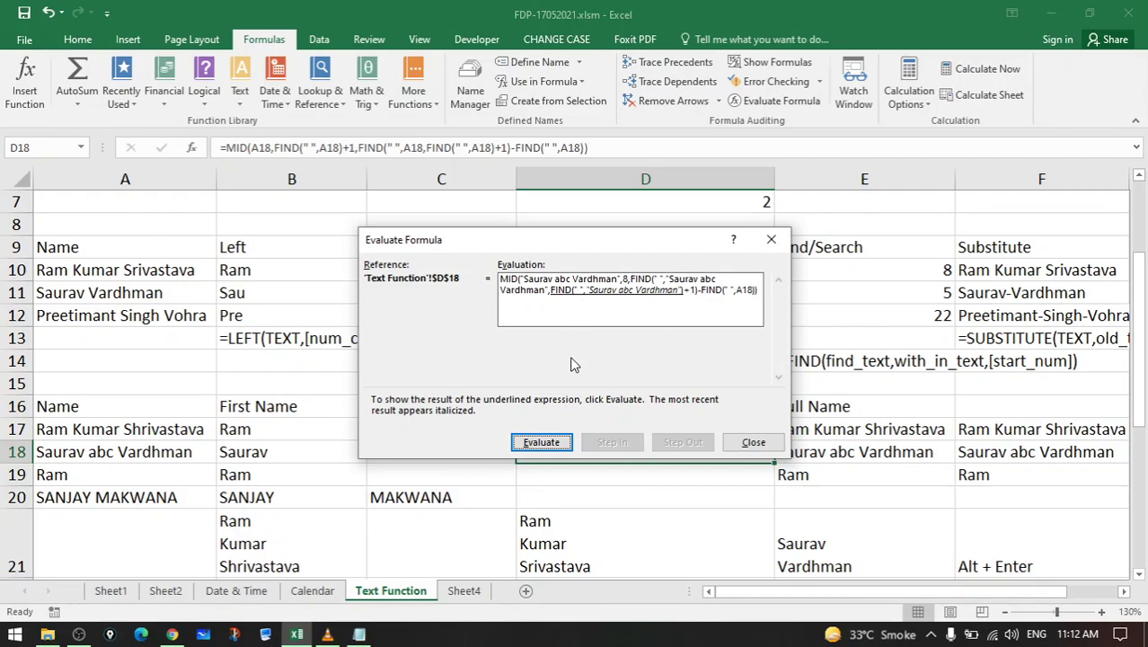
Evaluate the second space at 11, length 11-7=4 and MID's result abc, then close the evaluation
left_click(541, 441)
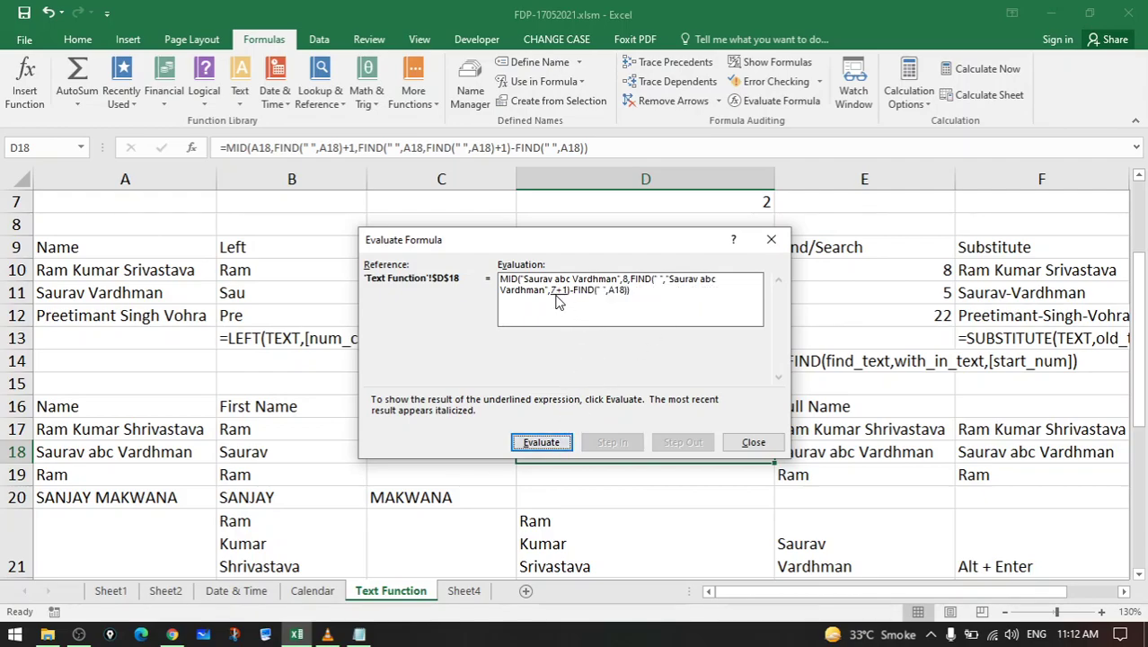
left_click(541, 441)
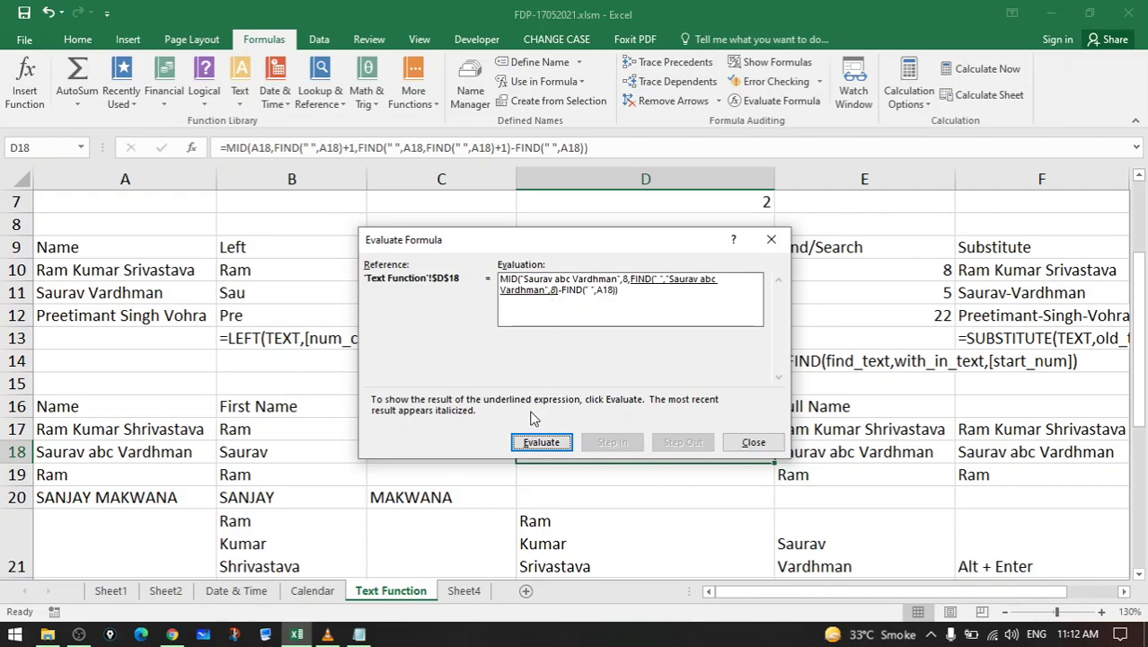
left_click(537, 441)
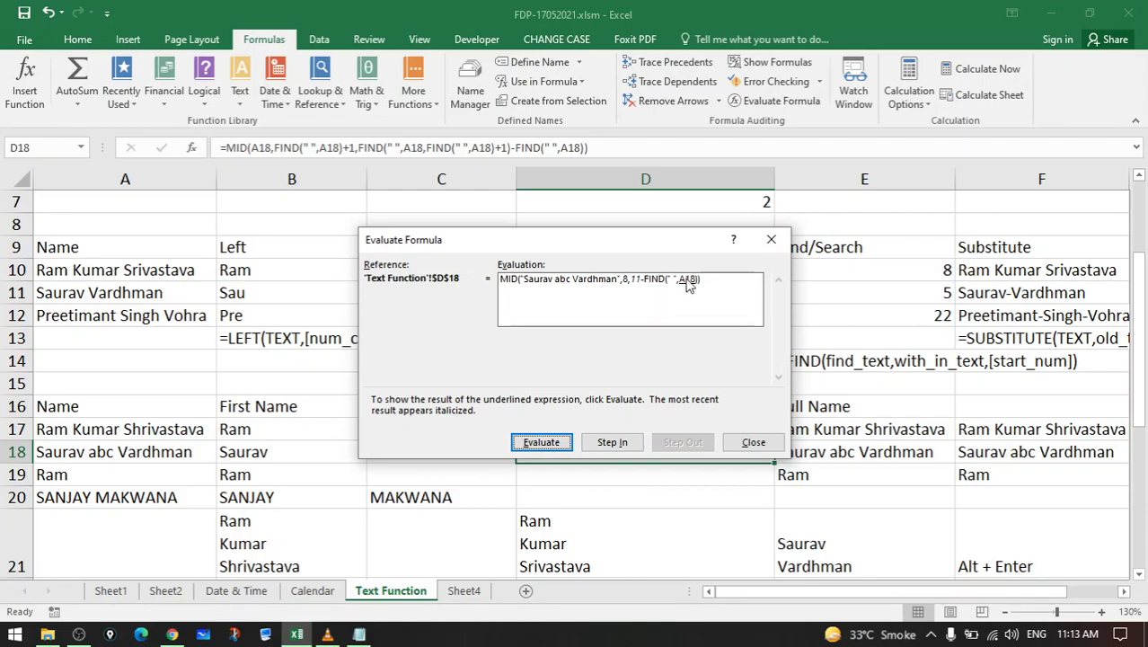
left_click(545, 441)
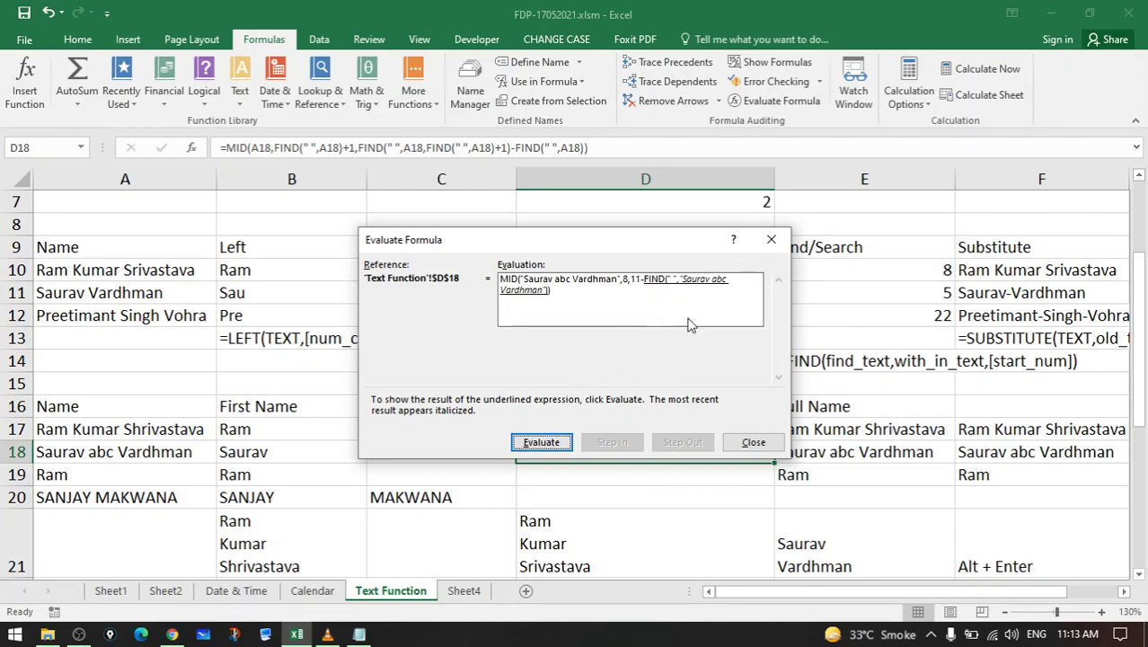
left_click(545, 442)
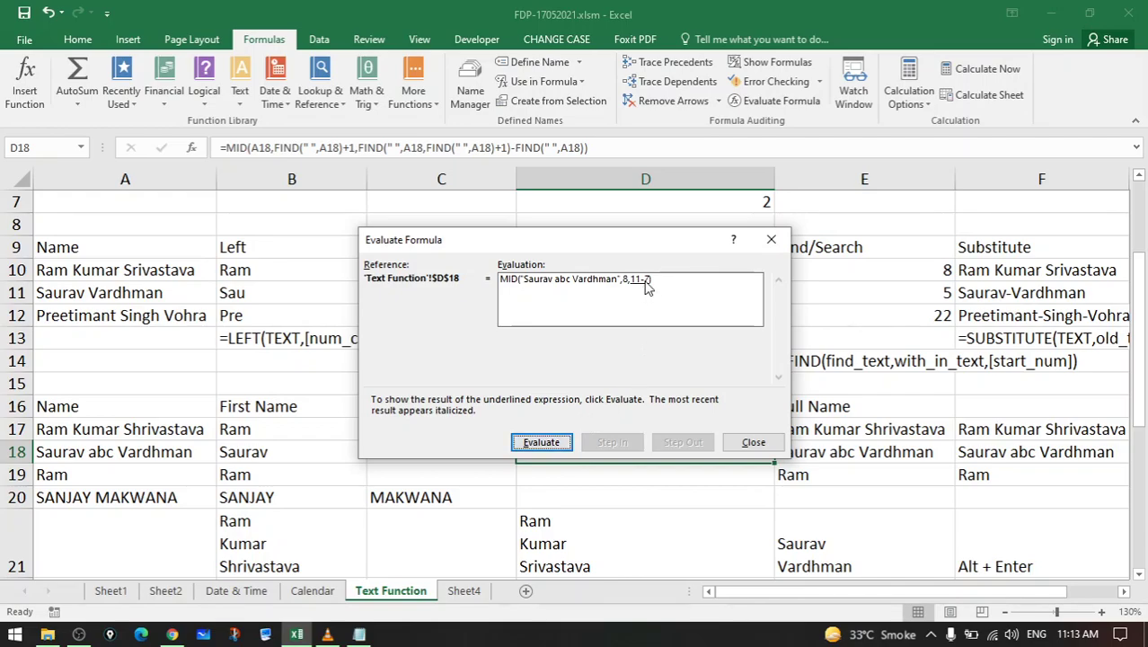
left_click(545, 441)
left_click(569, 441)
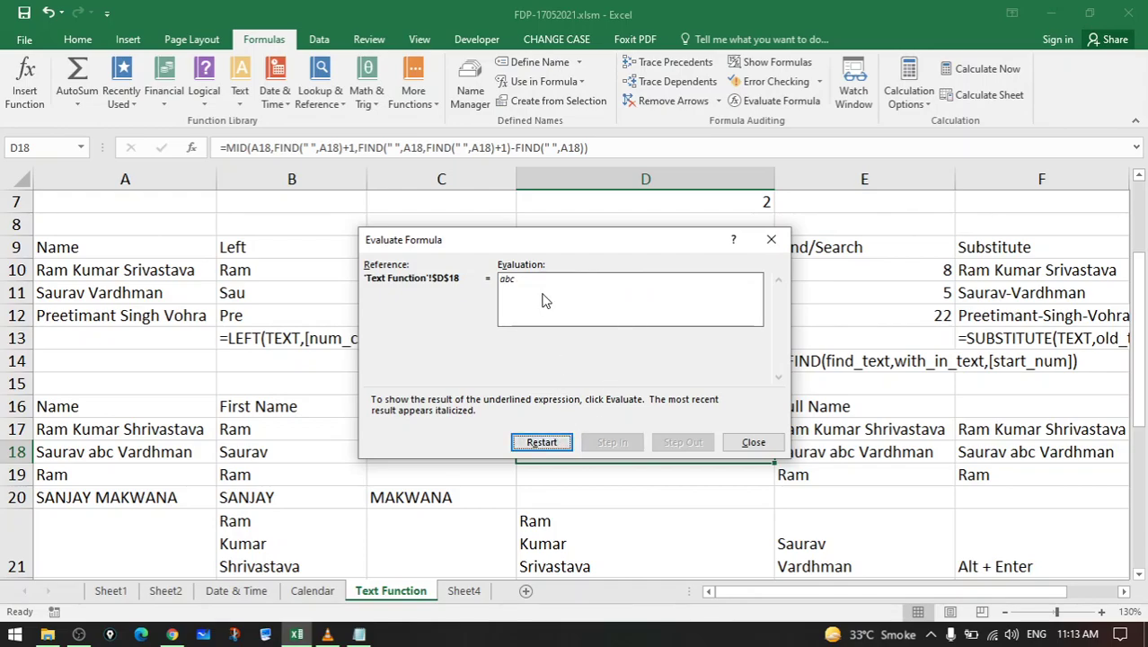
left_click(774, 446)
left_click(651, 492)
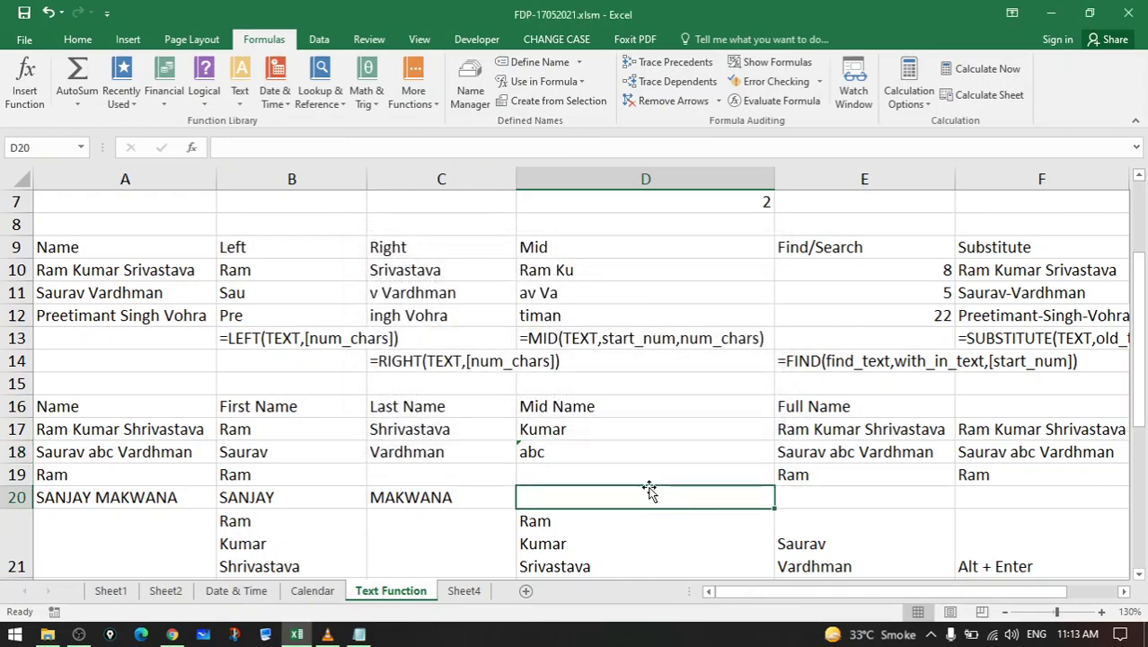
Compare the Mid Name formulas in D17 and D18
left_click(620, 453)
left_click(613, 429)
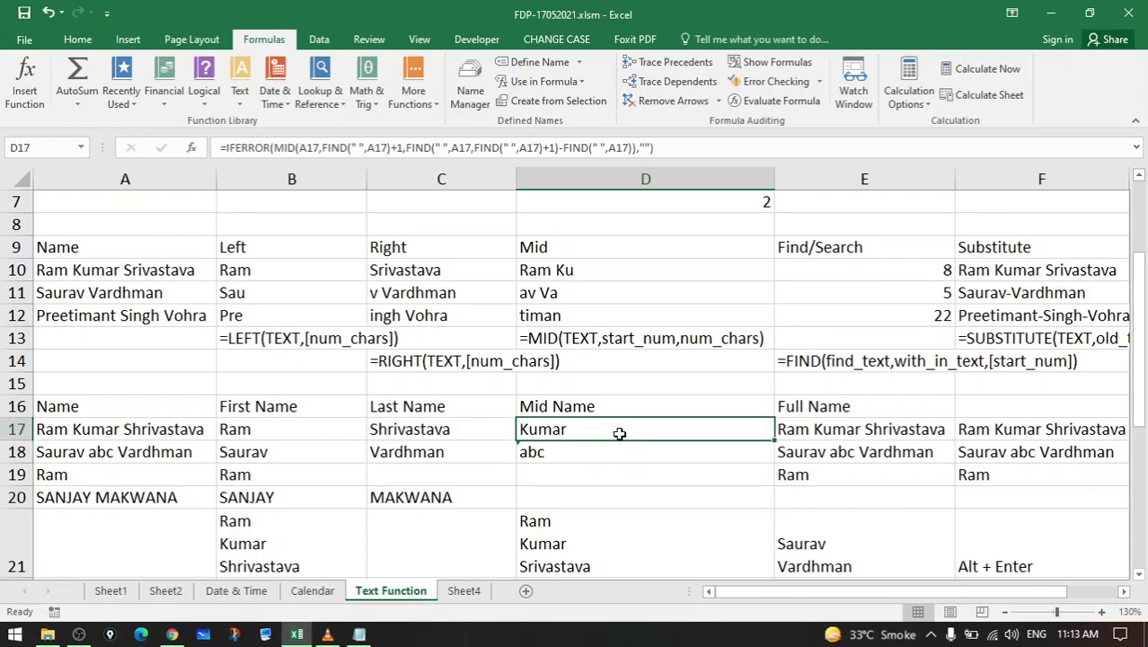
left_click(546, 458)
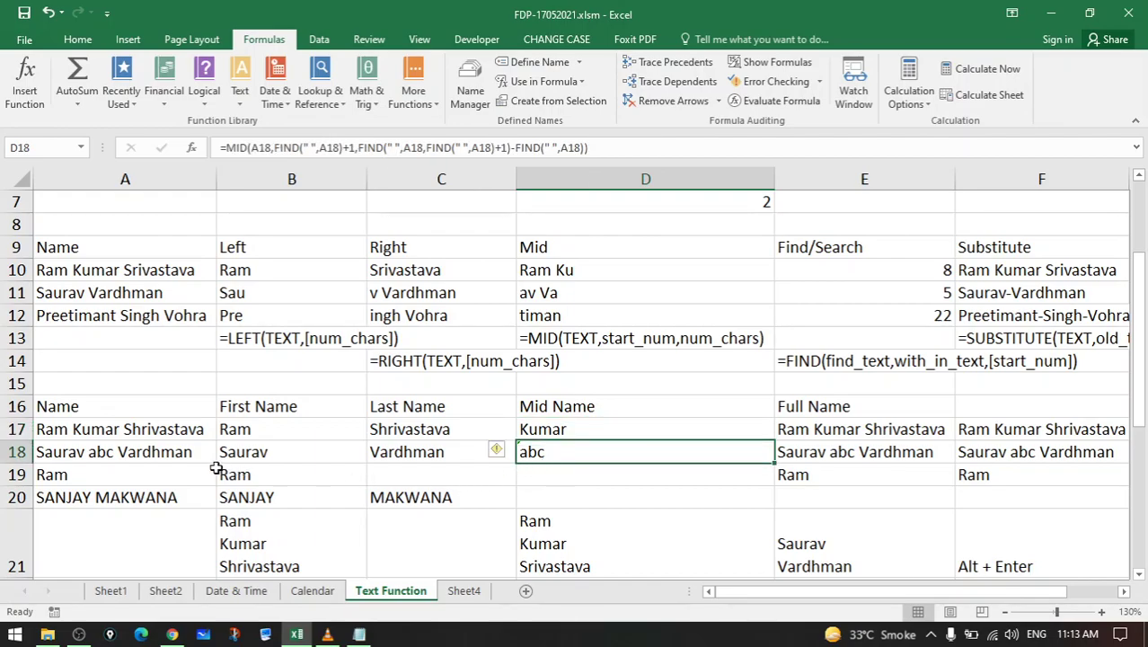
Delete the middle name abc from A18, leaving a two-word name
left_click(115, 452)
double_click(117, 452)
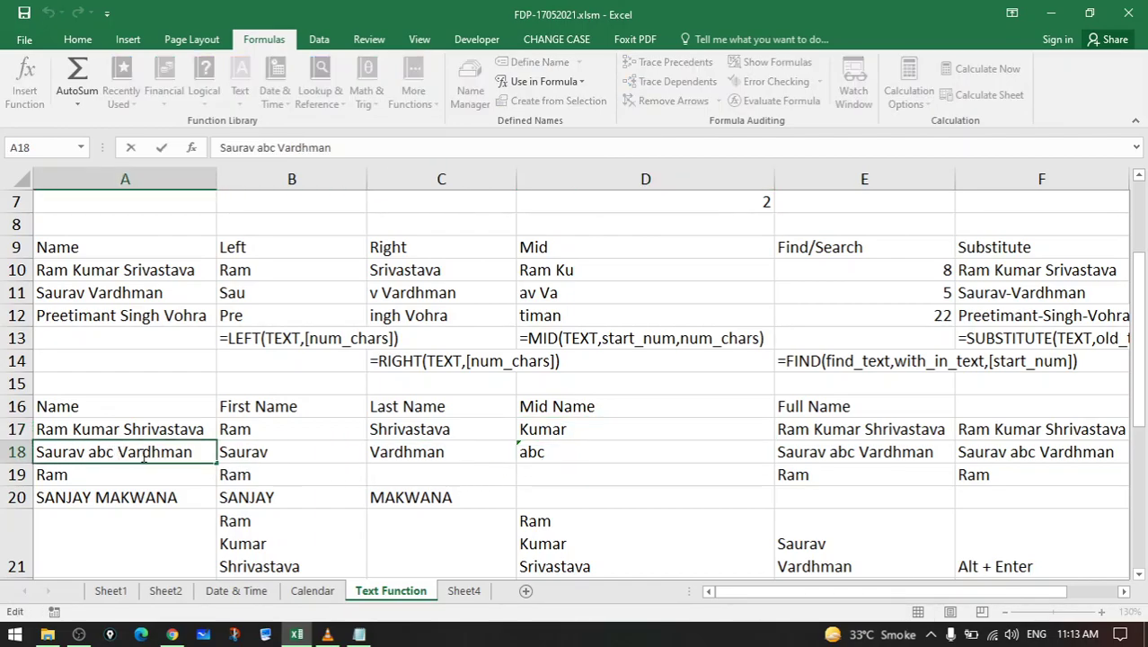
key("BackSpace")
key("BackSpace")
key("BackSpace")
key("BackSpace")
key("BackSpace")
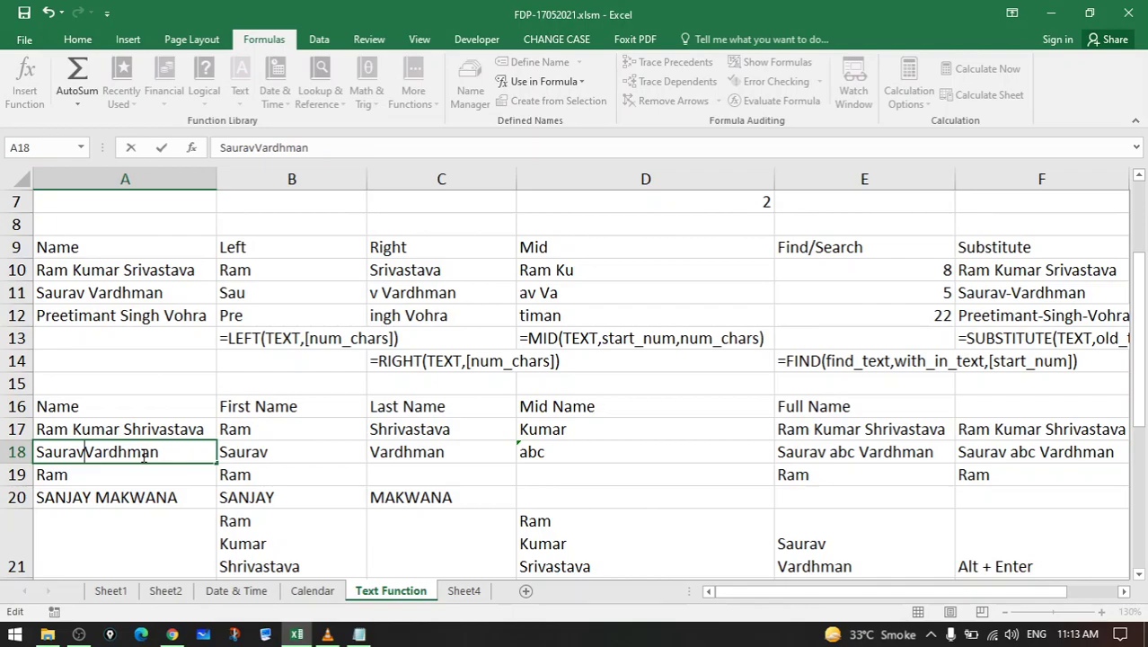
key("Return")
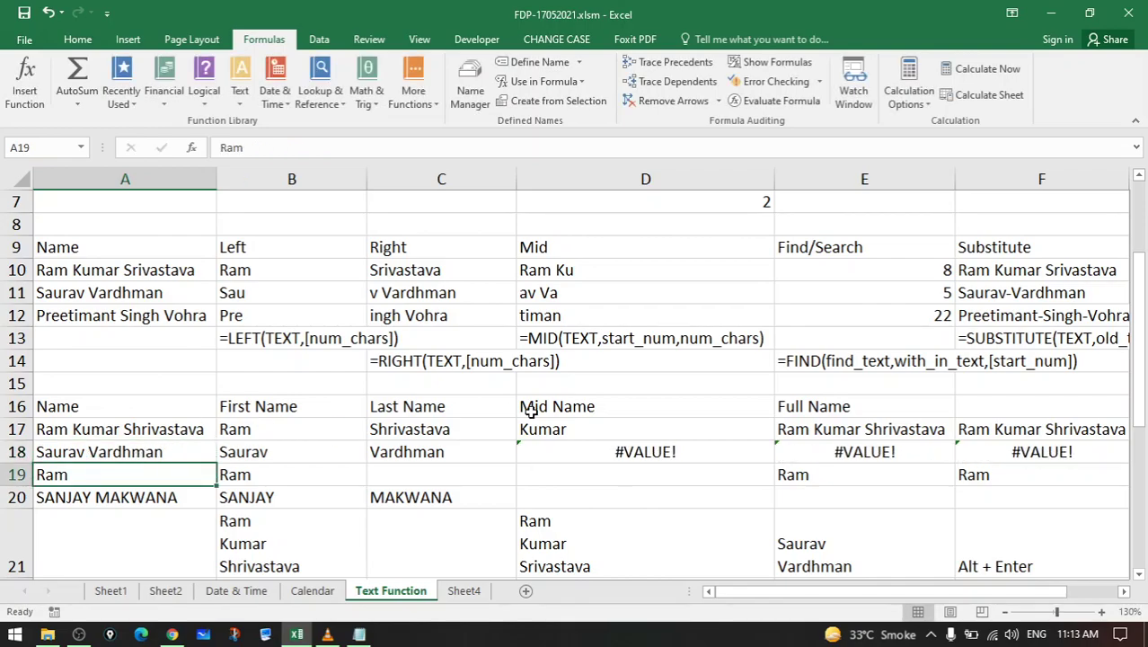
Review the IFERROR part of D17's Mid Name formula without changing it
left_click(666, 430)
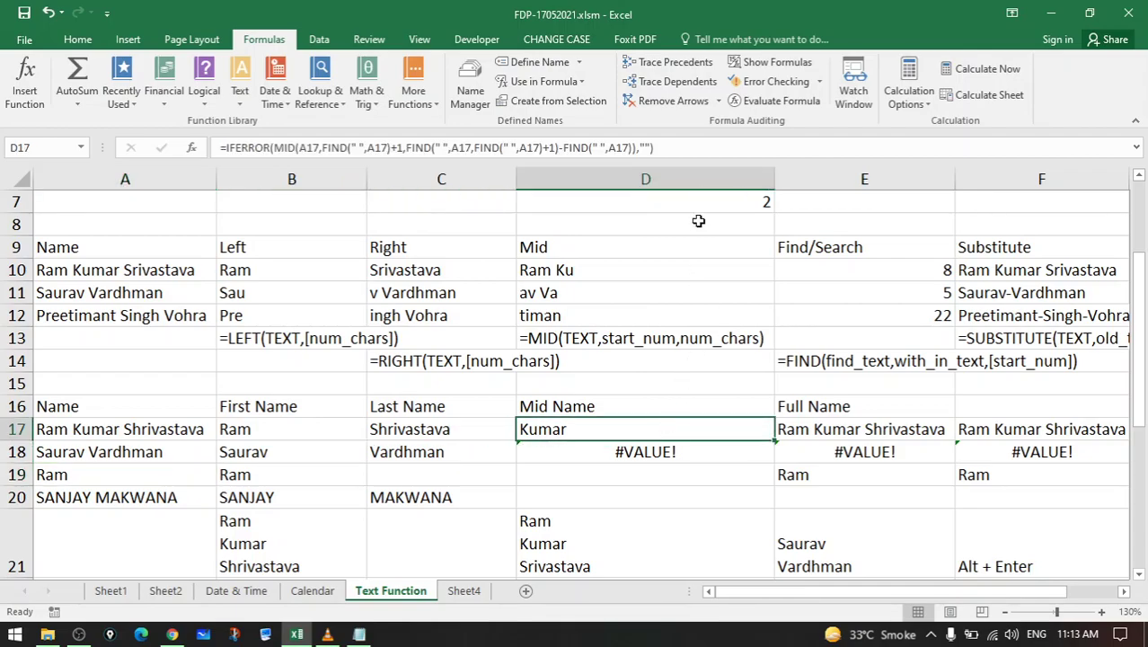
left_click(269, 148)
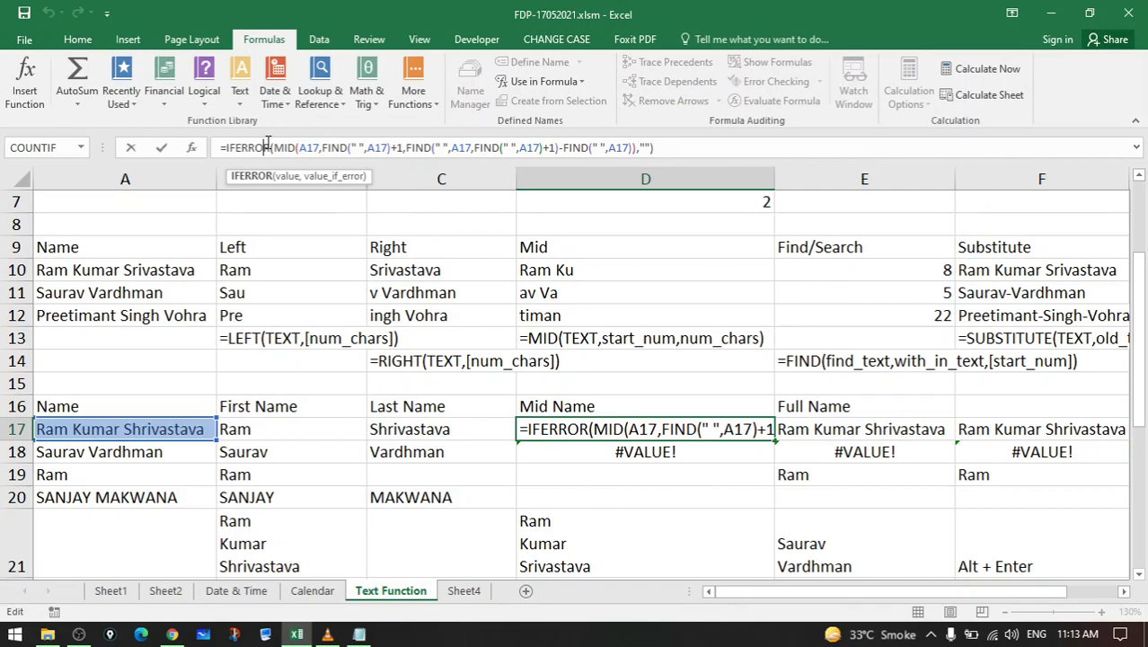
left_click_drag(265, 149, 224, 148)
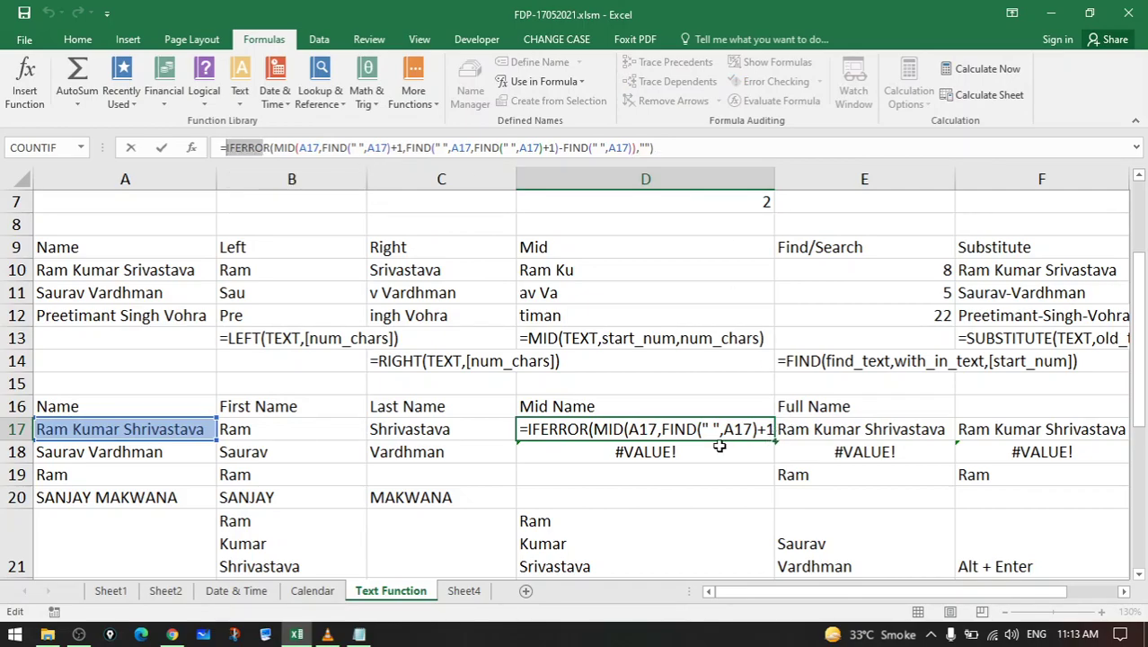
key("Return")
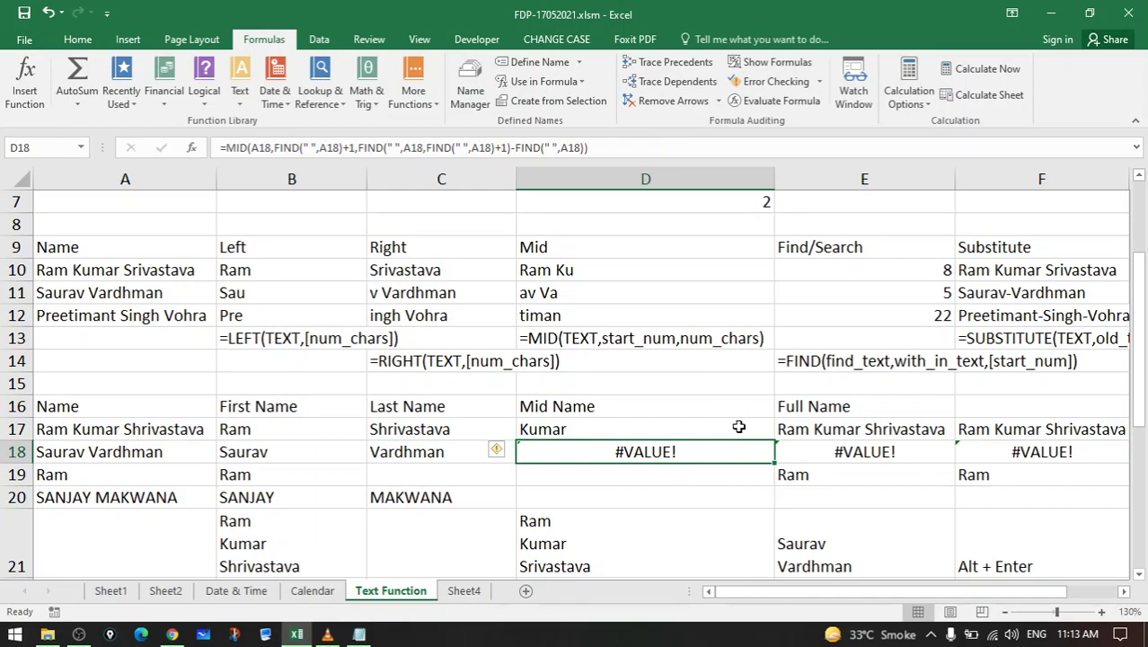
Fill D17's formula down to D19, then check E18's Full Name result
left_click(738, 424)
left_click_drag(773, 441, 770, 478)
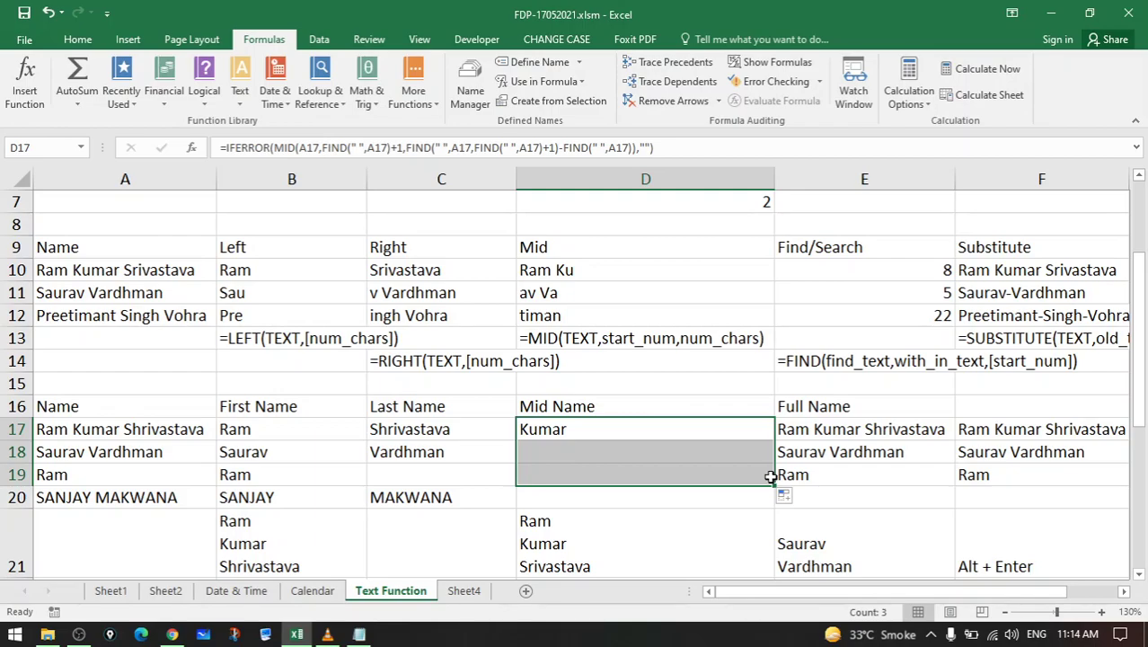
left_click(842, 446)
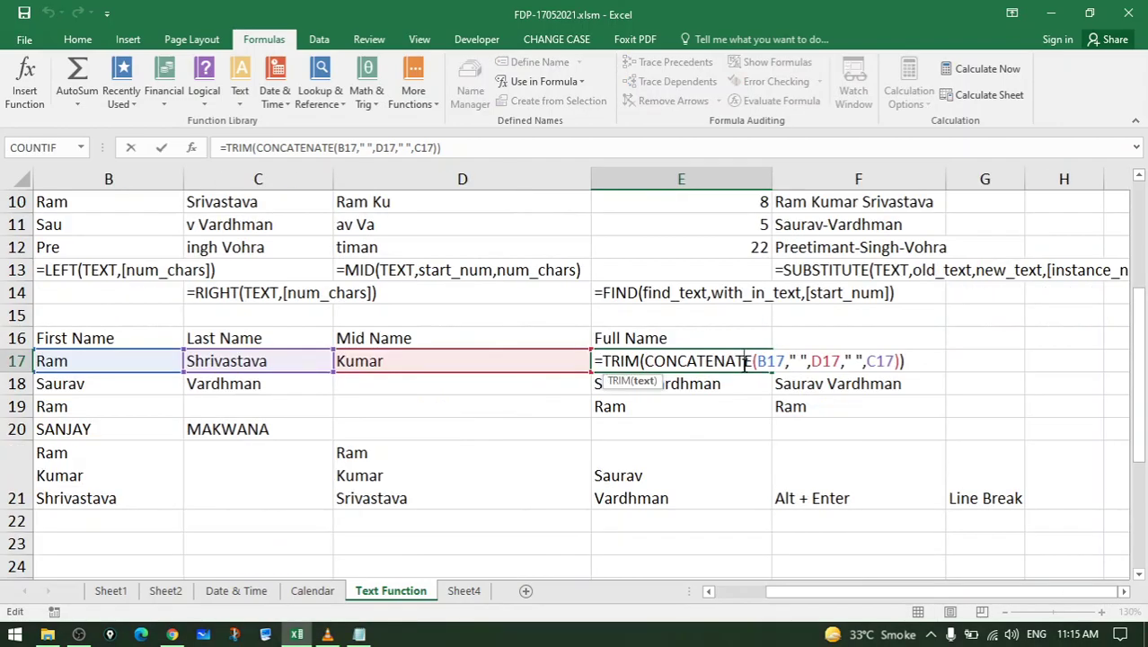
Strip TRIM from E17, leaving plain CONCATENATE of B17, spaces, D17 and C17
left_click_drag(648, 361, 725, 360)
left_click(647, 360)
key("BackSpace")
key("BackSpace")
key("BackSpace")
key("BackSpace")
key("BackSpace")
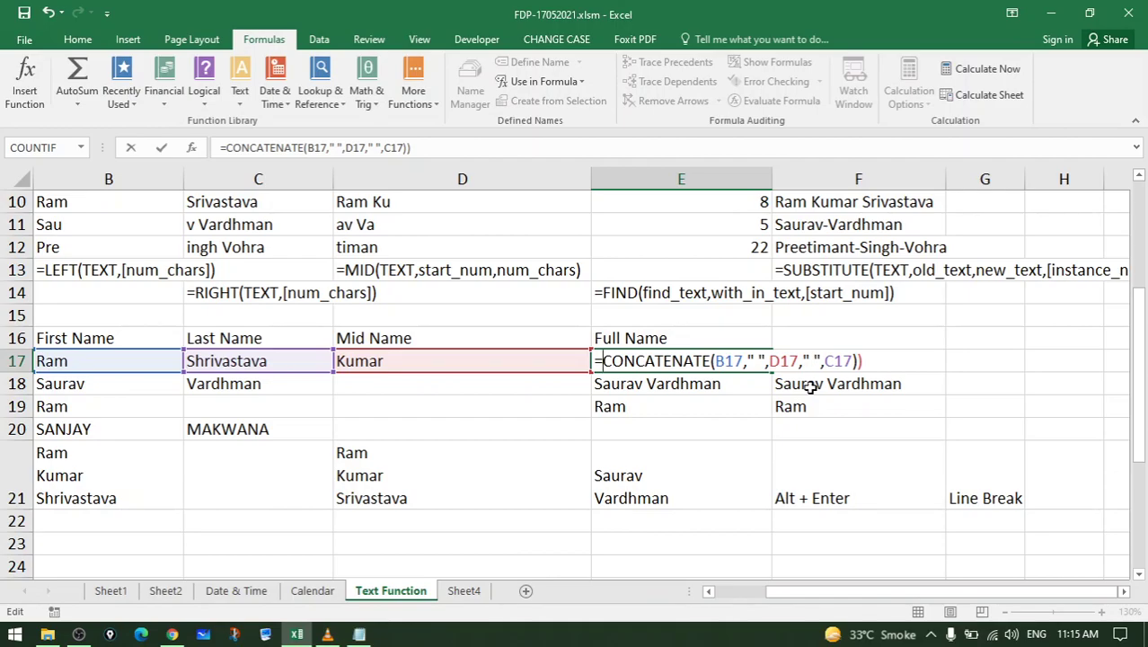
key("End")
key("BackSpace")
double_click(724, 363)
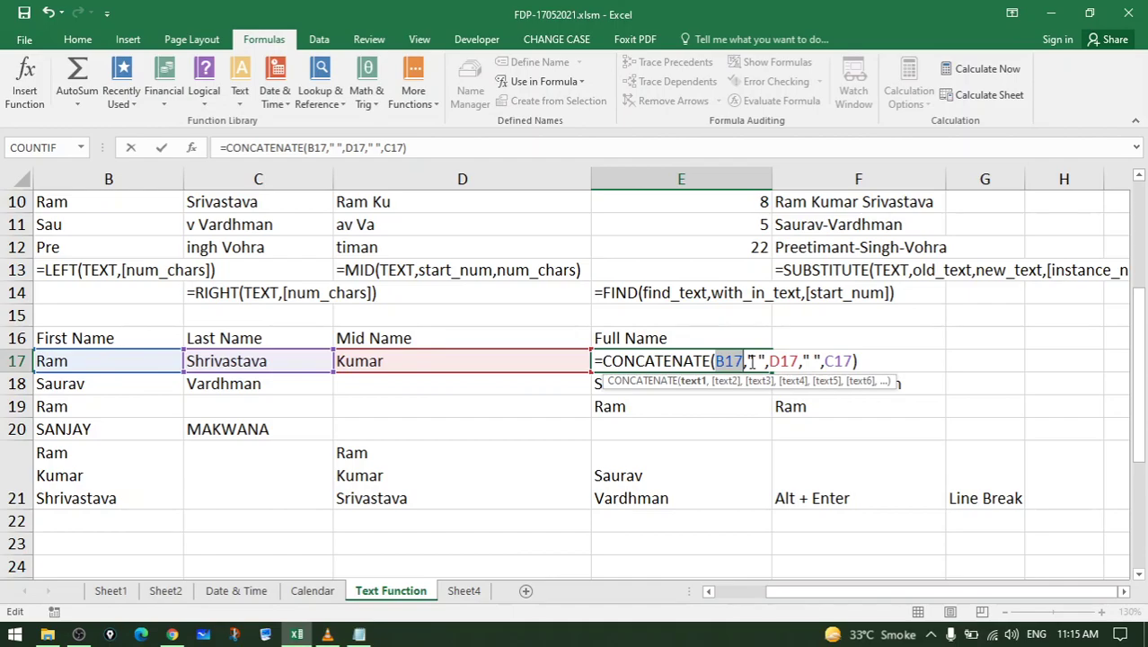
left_click_drag(748, 361, 765, 361)
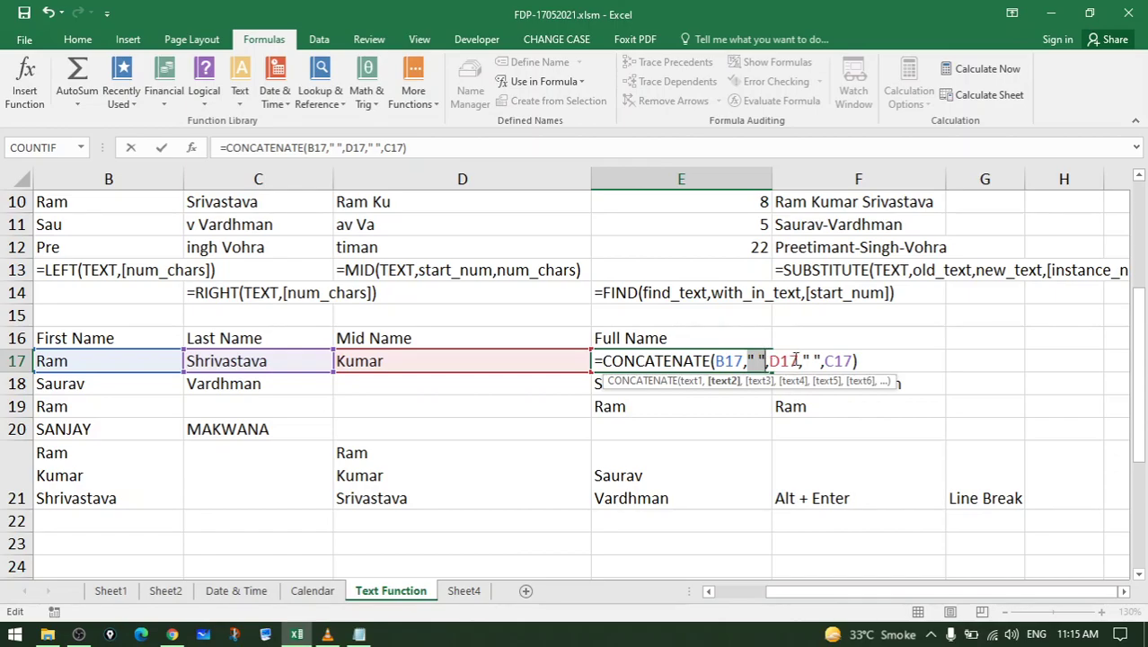
double_click(795, 360)
double_click(807, 360)
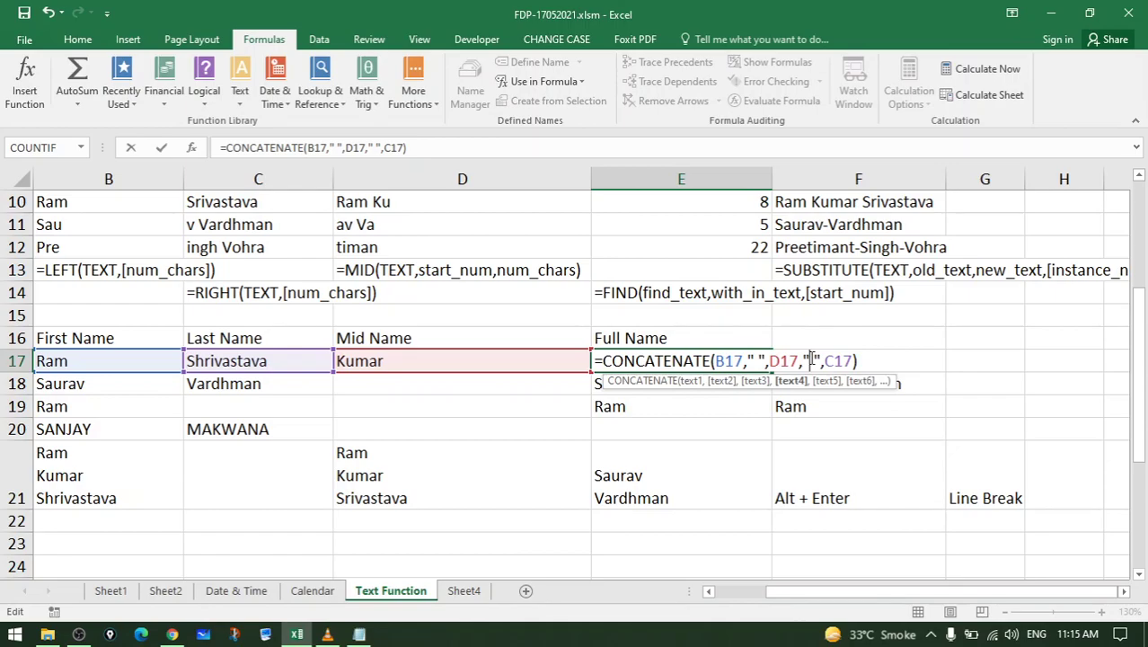
double_click(837, 361)
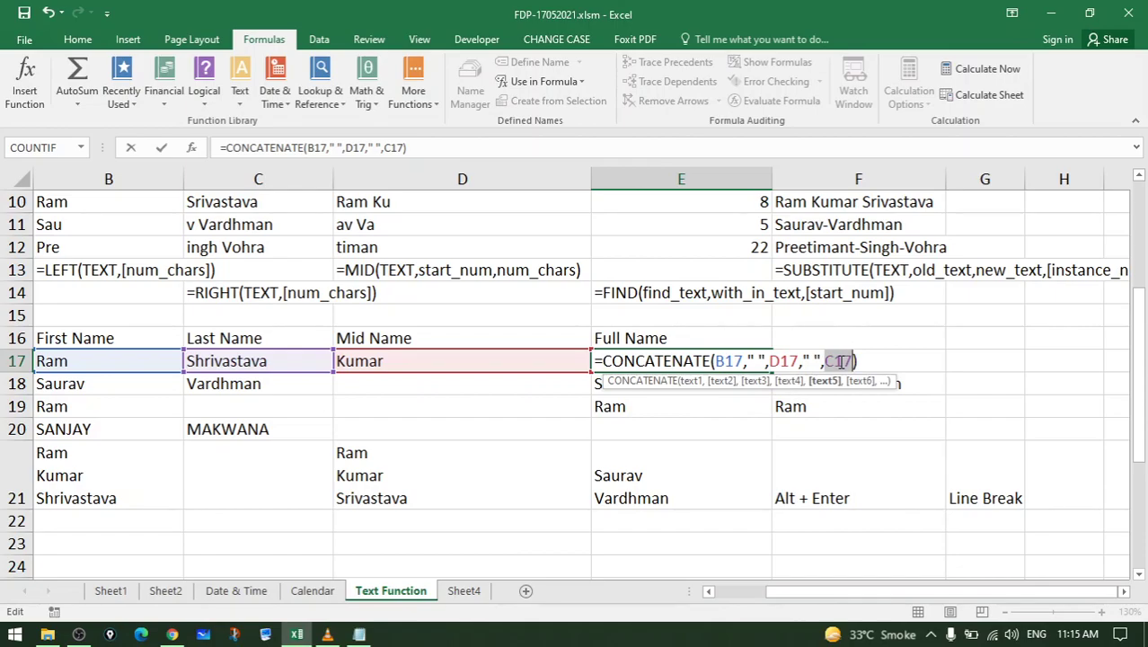
key("Return")
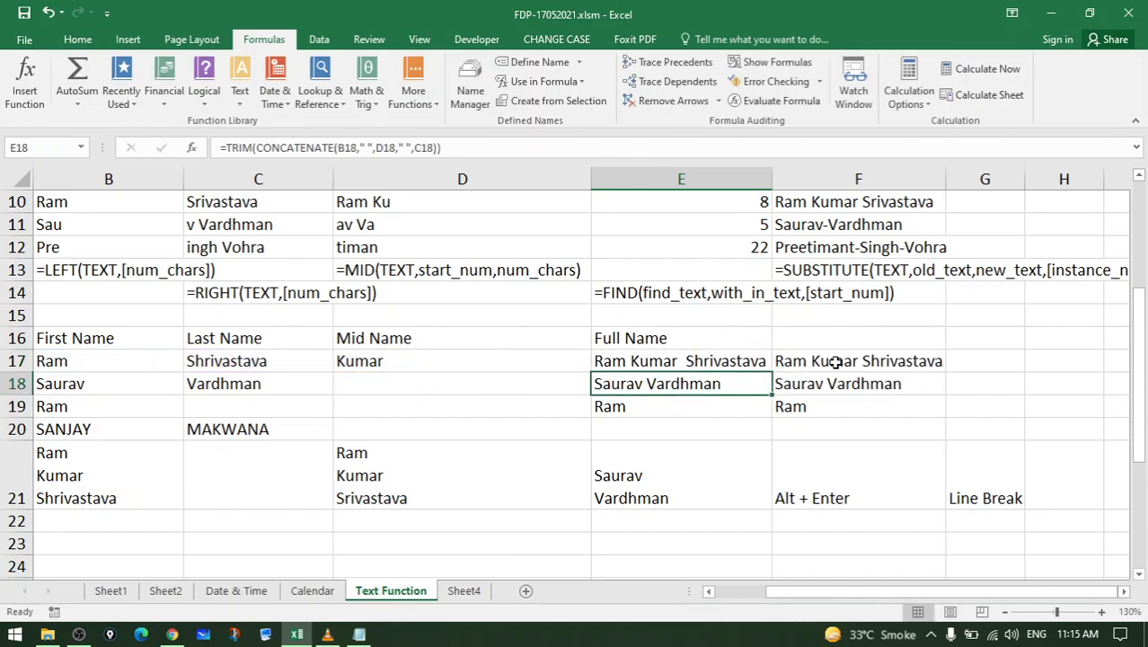
Rewrap E17's formula in TRIM( ) and fill it down through E19
left_click(680, 363)
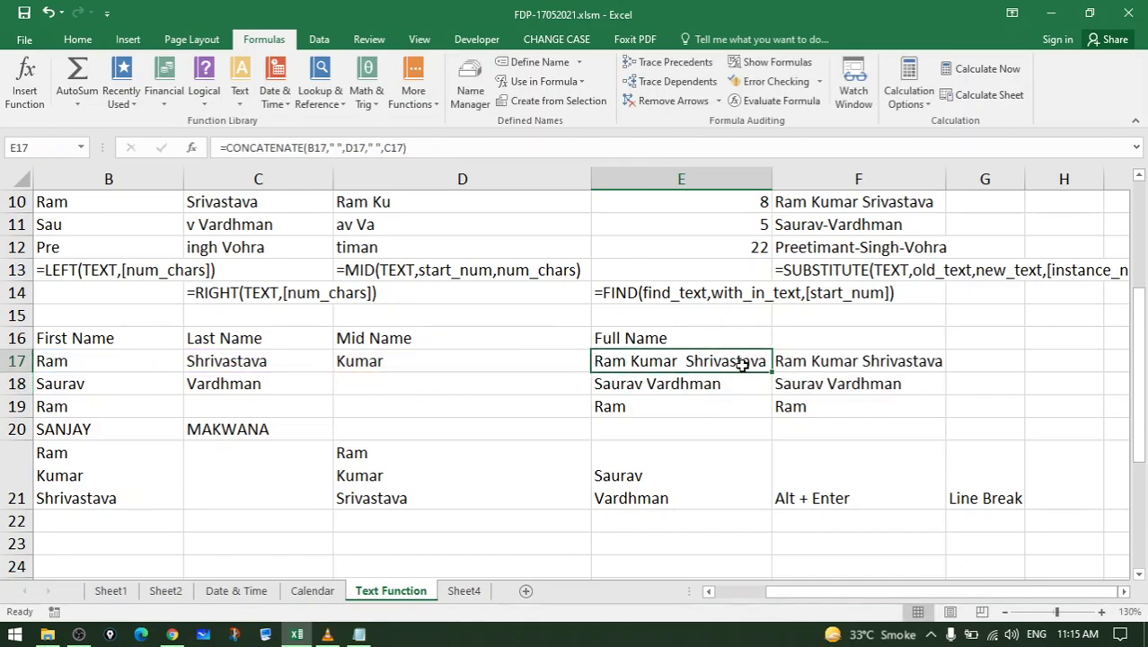
double_click(748, 360)
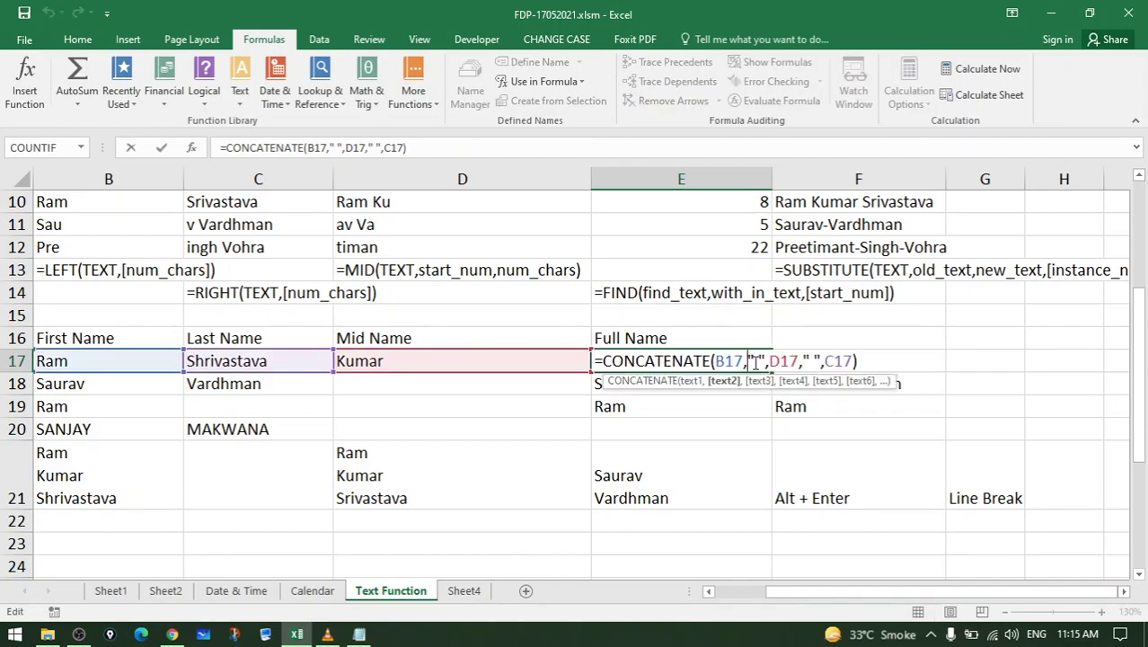
left_click(863, 361)
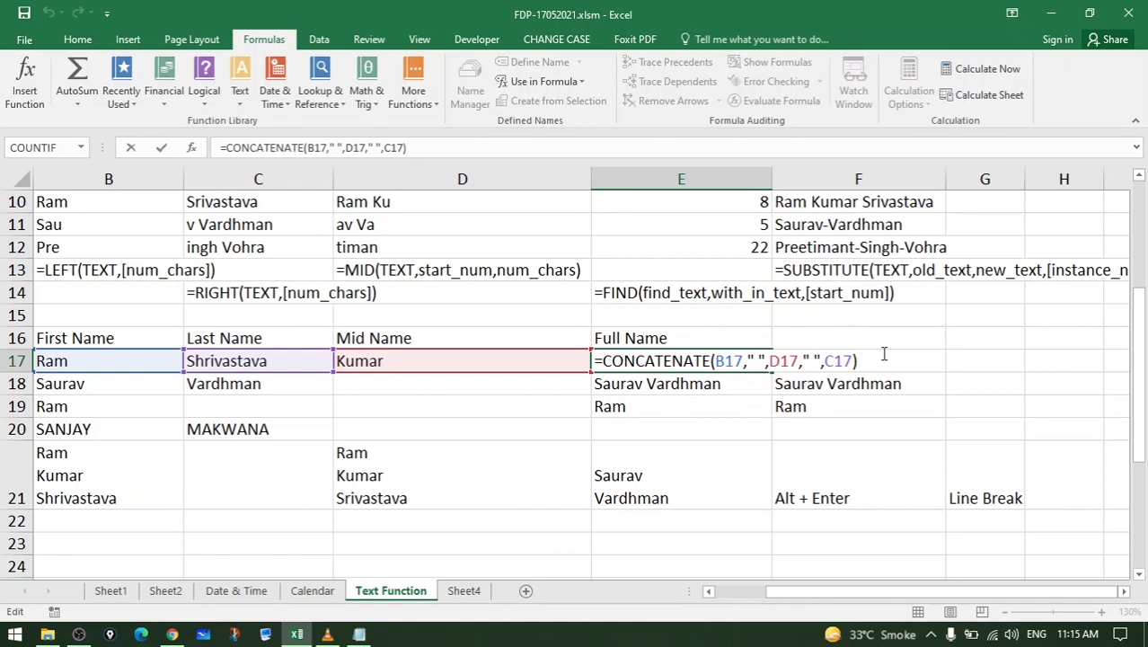
key("Home")
key("Right")
type("tri")
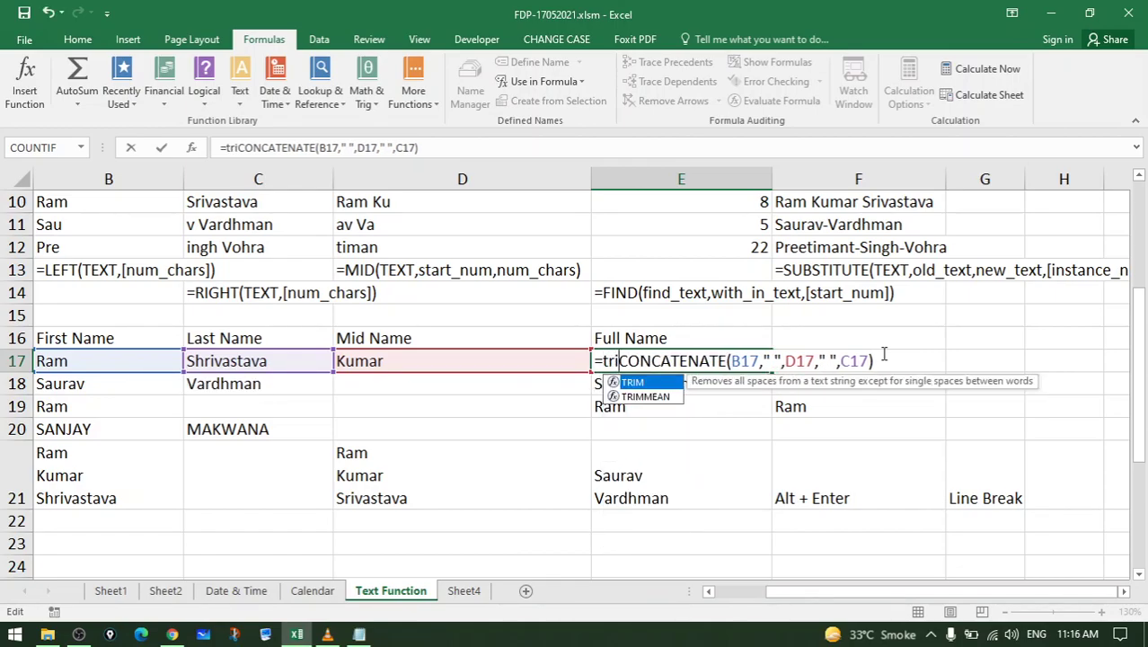
type("m(")
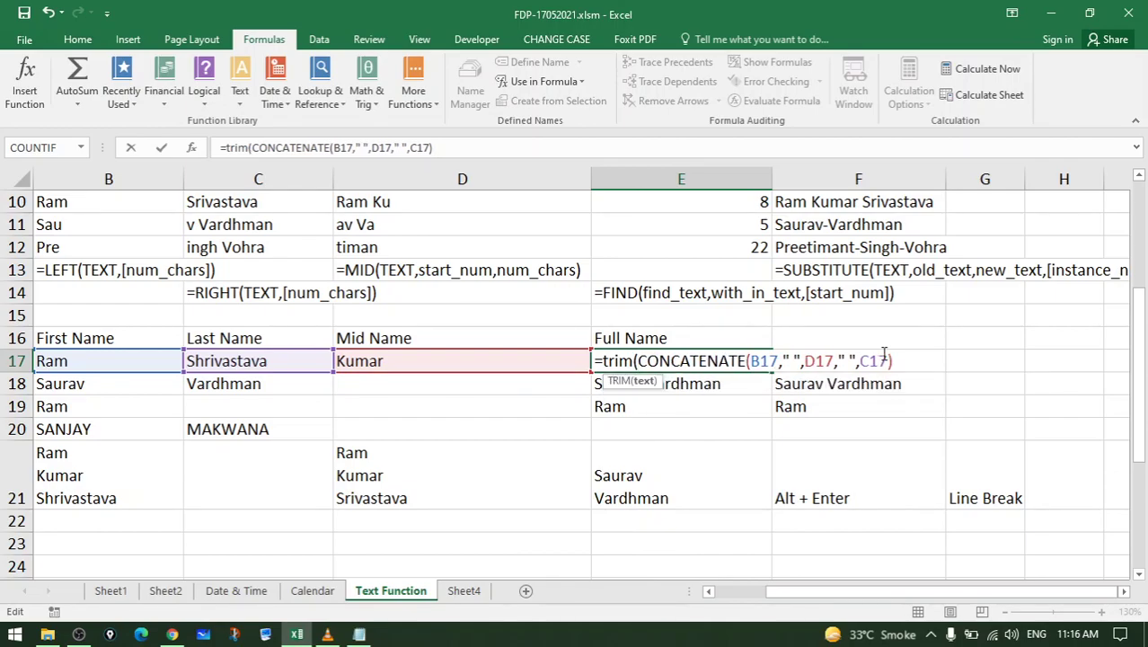
key("End")
type(")")
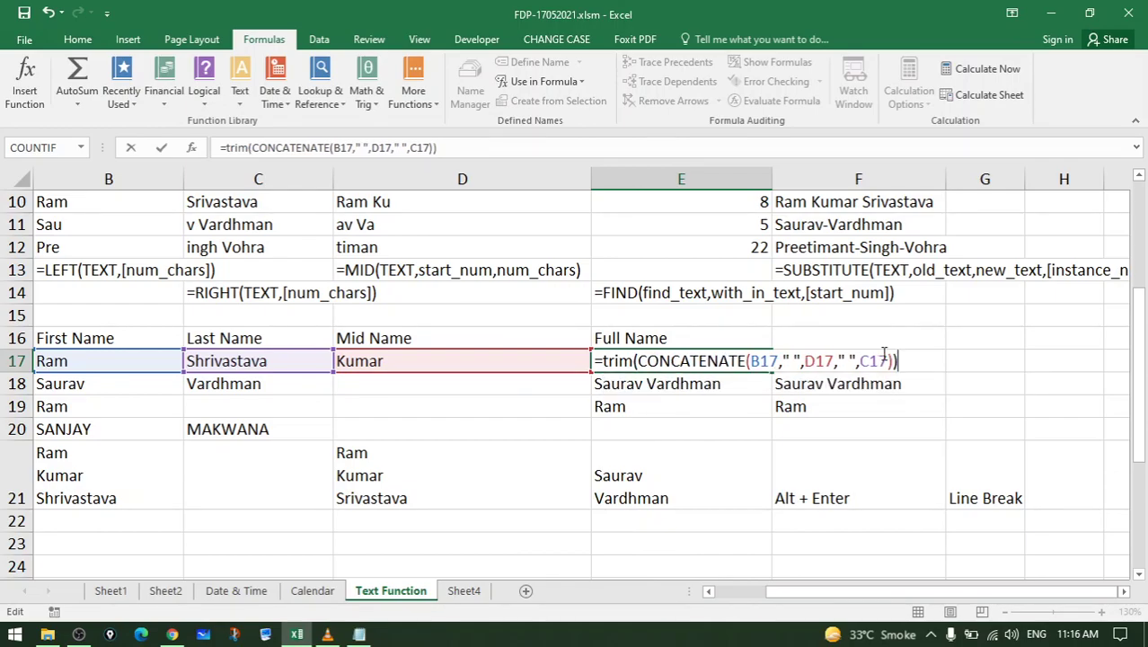
key("ctrl+Return")
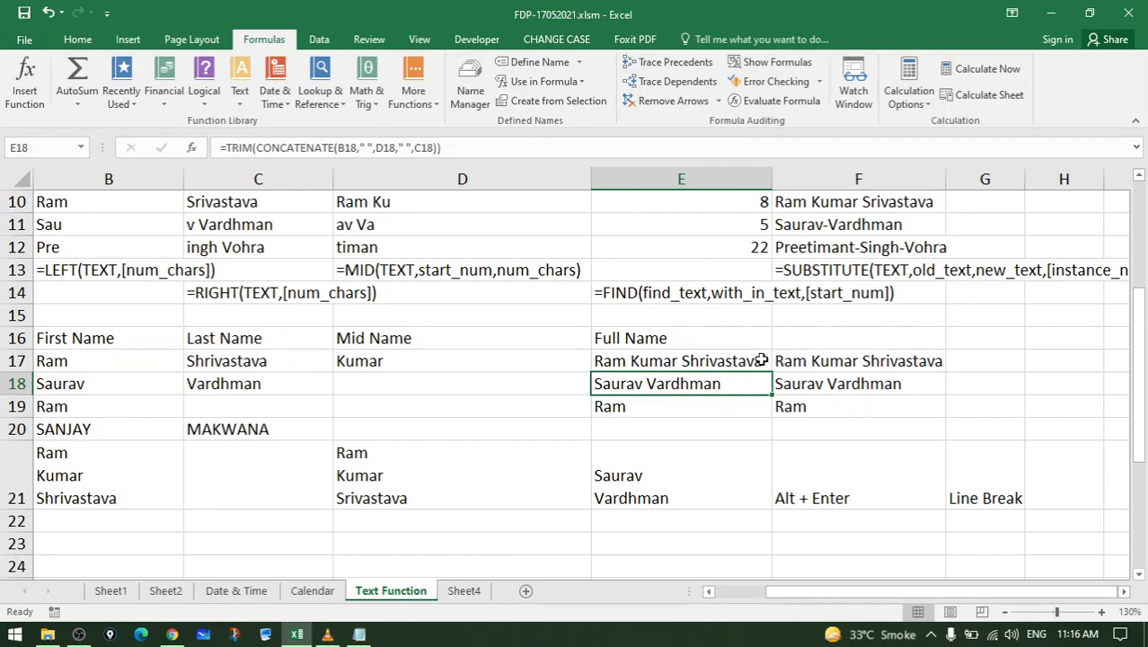
double_click(770, 371)
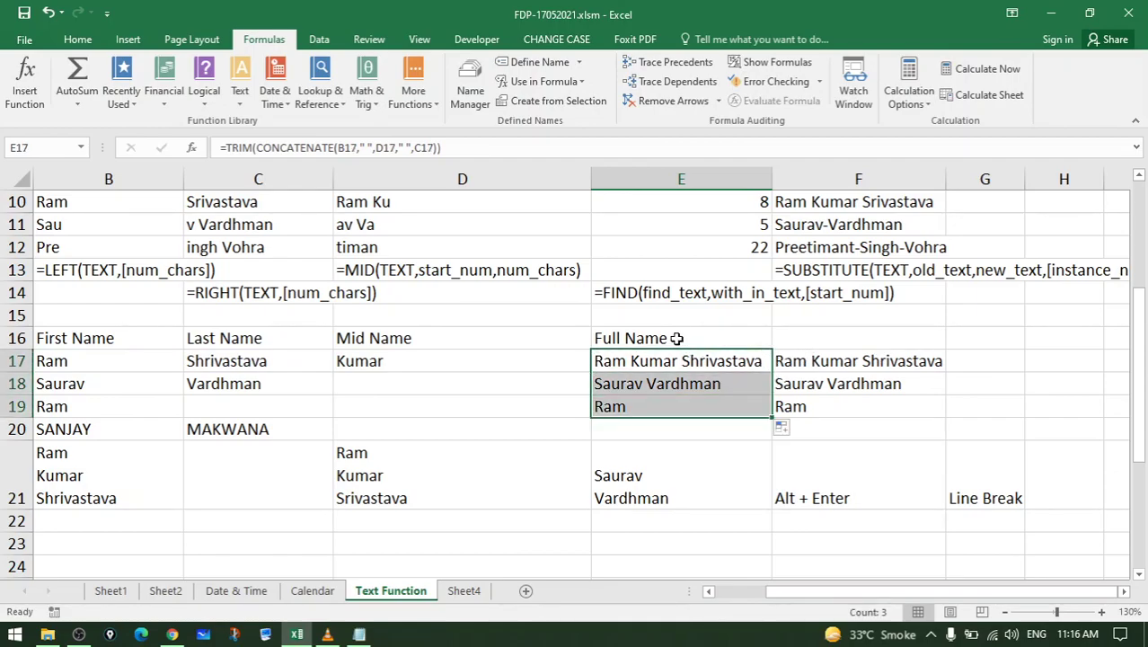
double_click(841, 361)
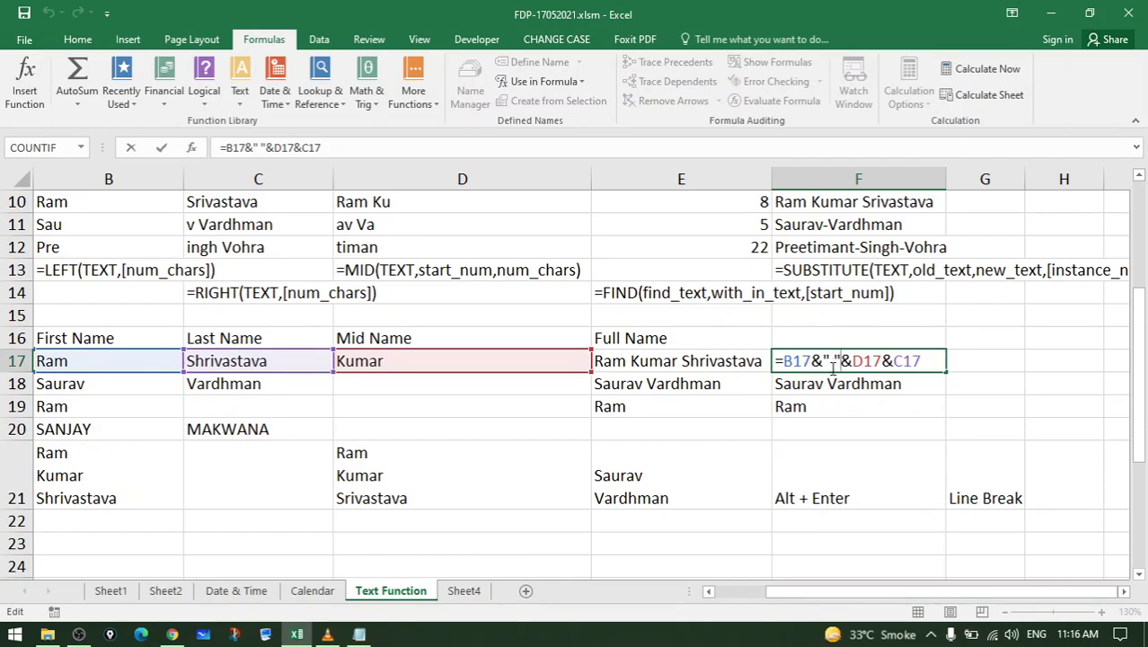
Keep F17 unchanged and review the multi-line name examples in F21, D21 and B21
key("Return")
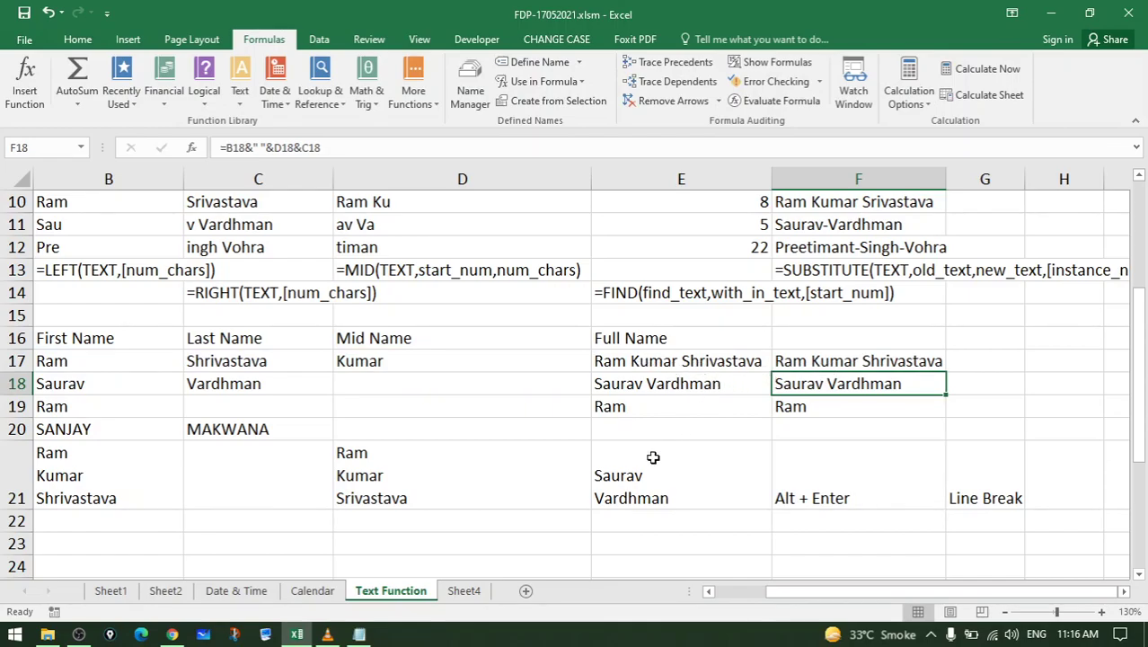
left_click(840, 495)
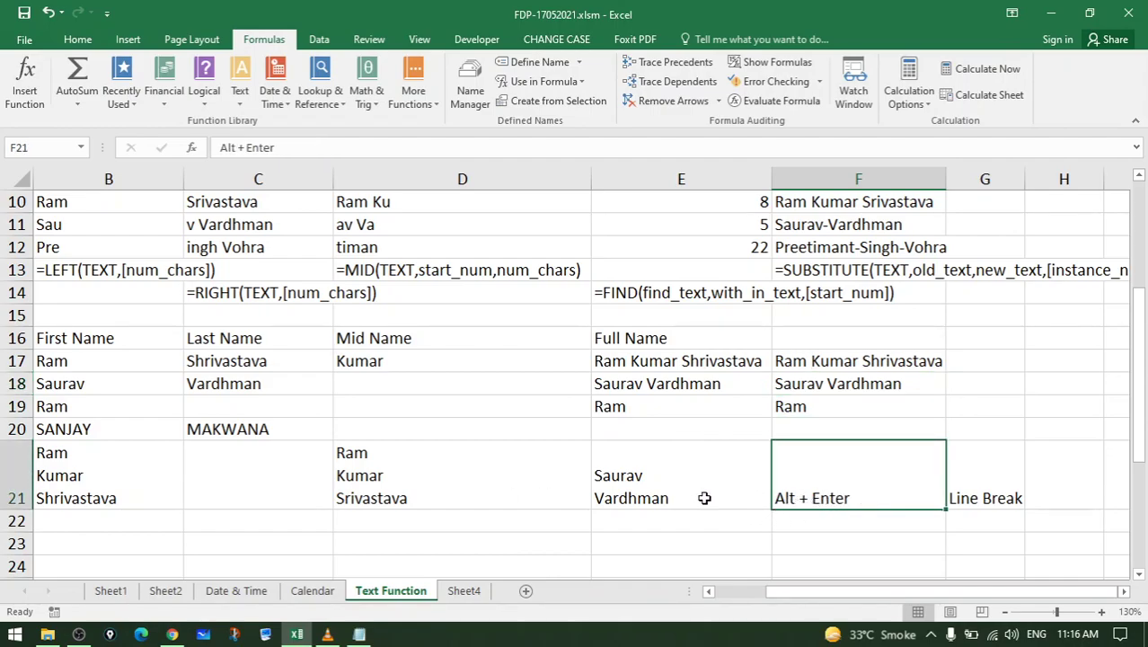
left_click(544, 475)
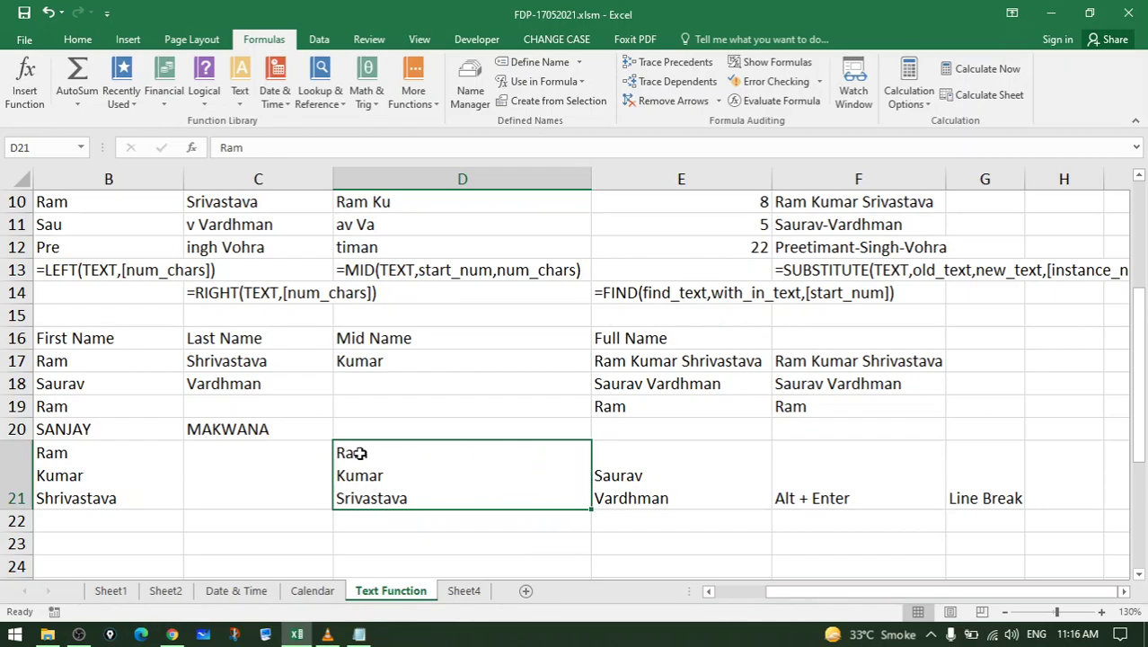
left_click(310, 472)
left_click(140, 477)
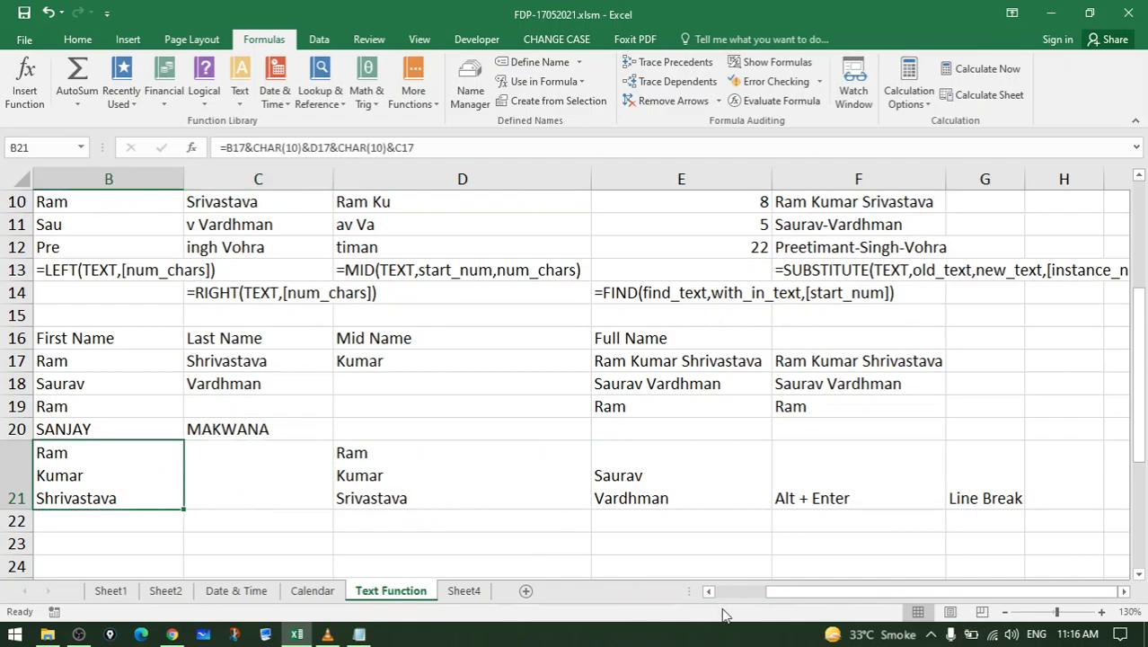
left_click_drag(783, 593, 742, 602)
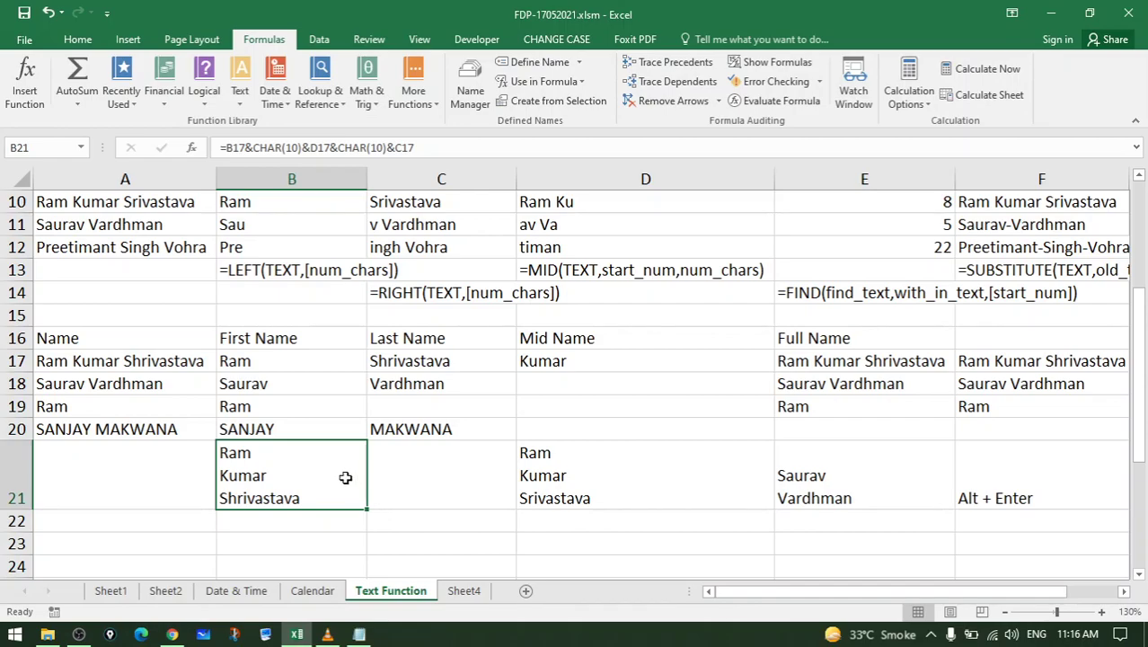
Inspect B21's formula, highlighting the B17 reference and the CHAR(10) line-break pieces
double_click(312, 473)
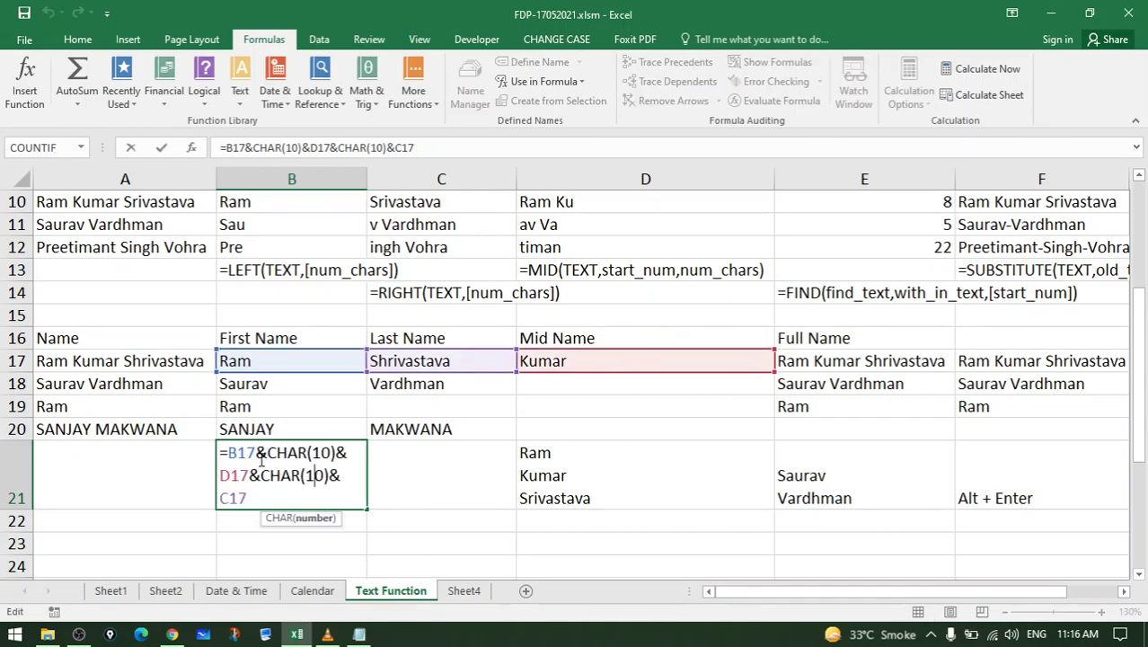
left_click_drag(255, 454, 223, 454)
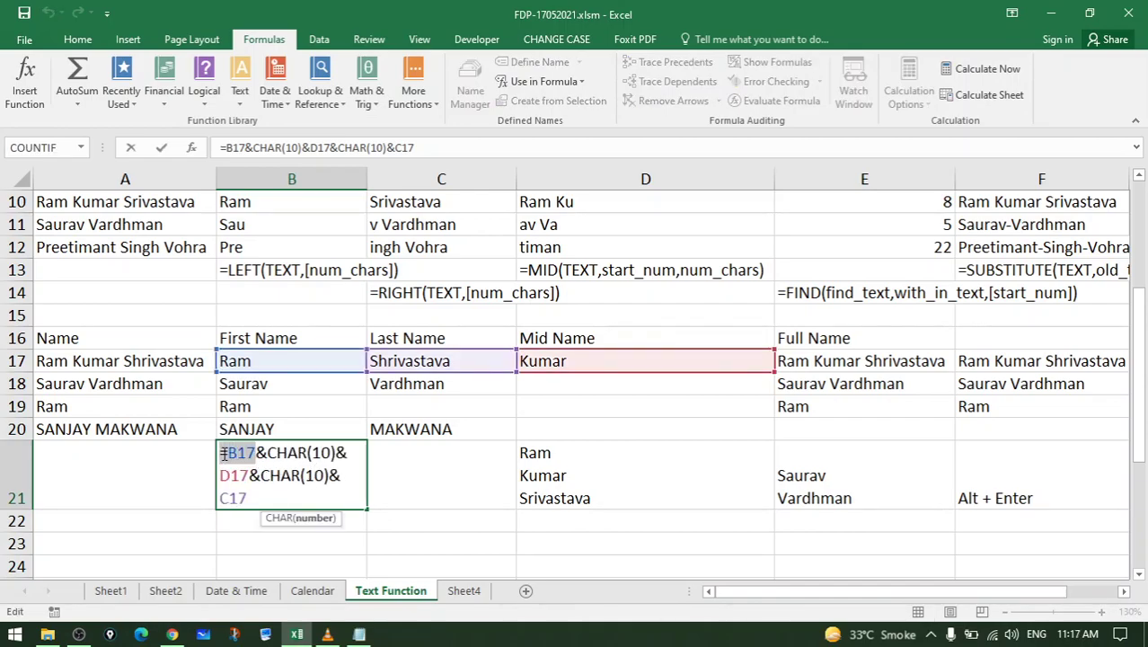
left_click(256, 454)
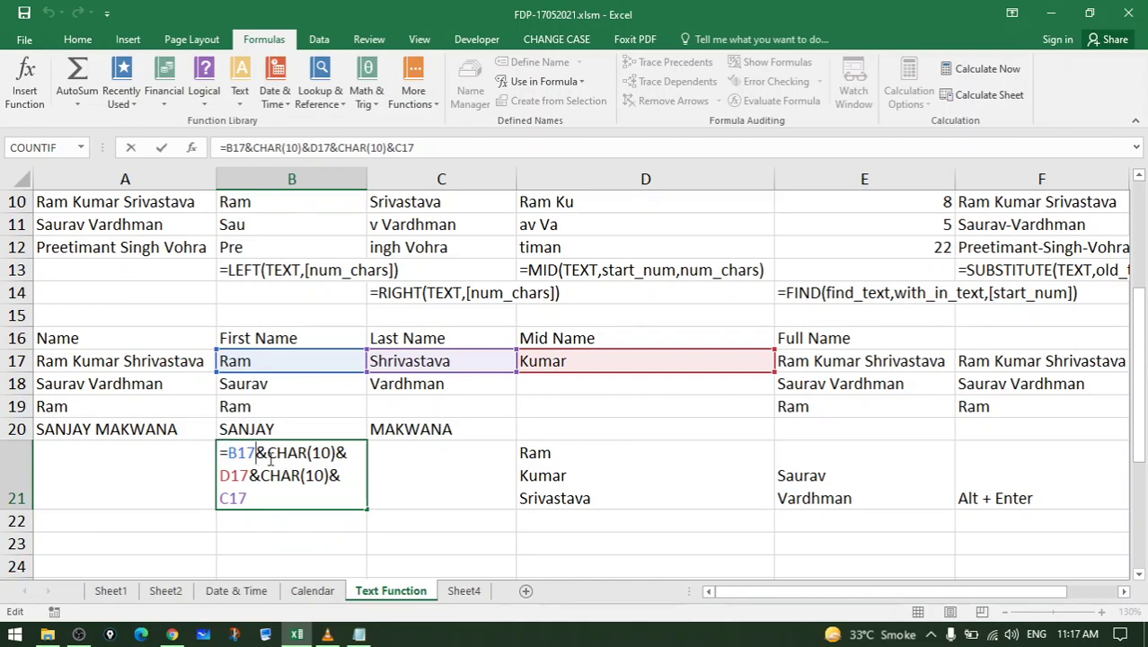
left_click_drag(267, 454, 336, 455)
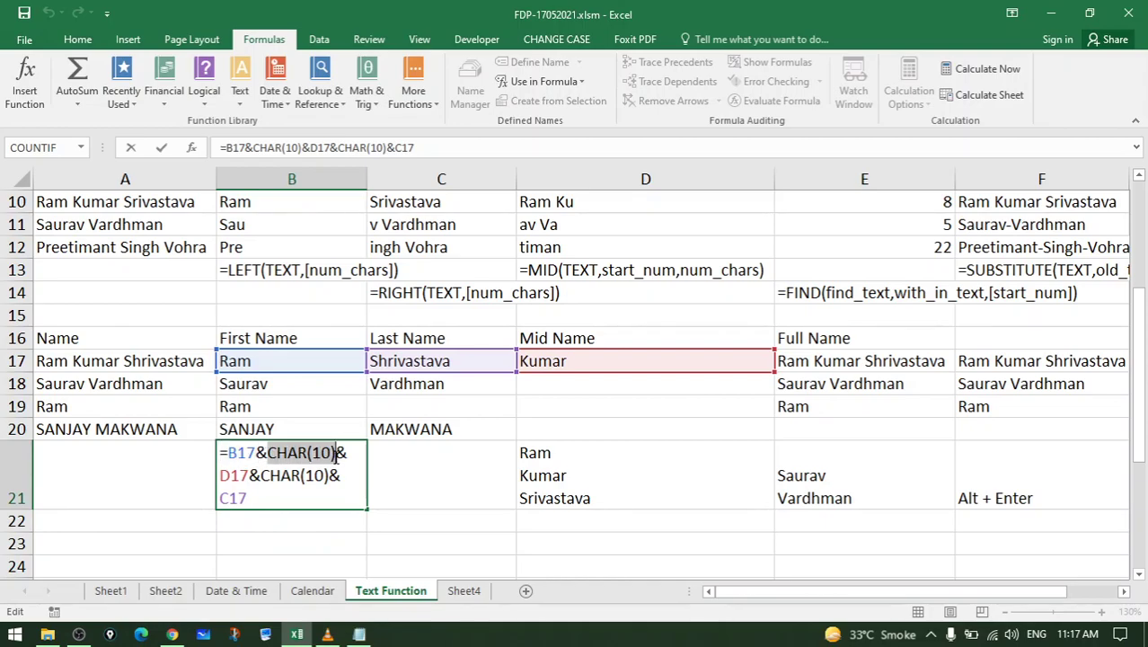
left_click(335, 453)
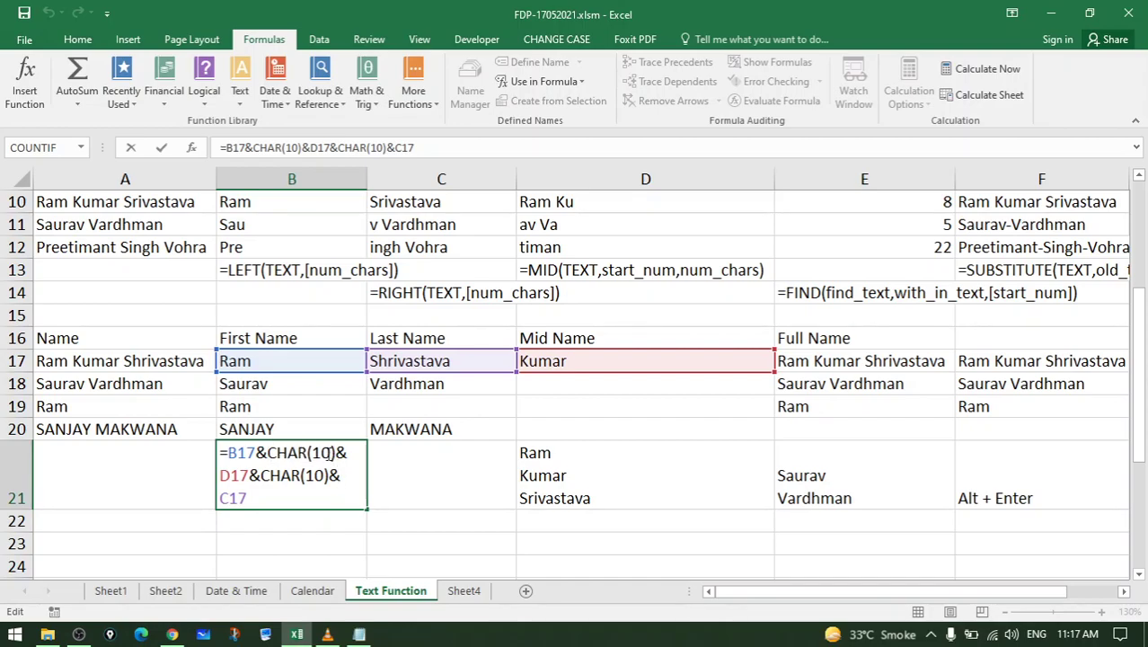
double_click(329, 453)
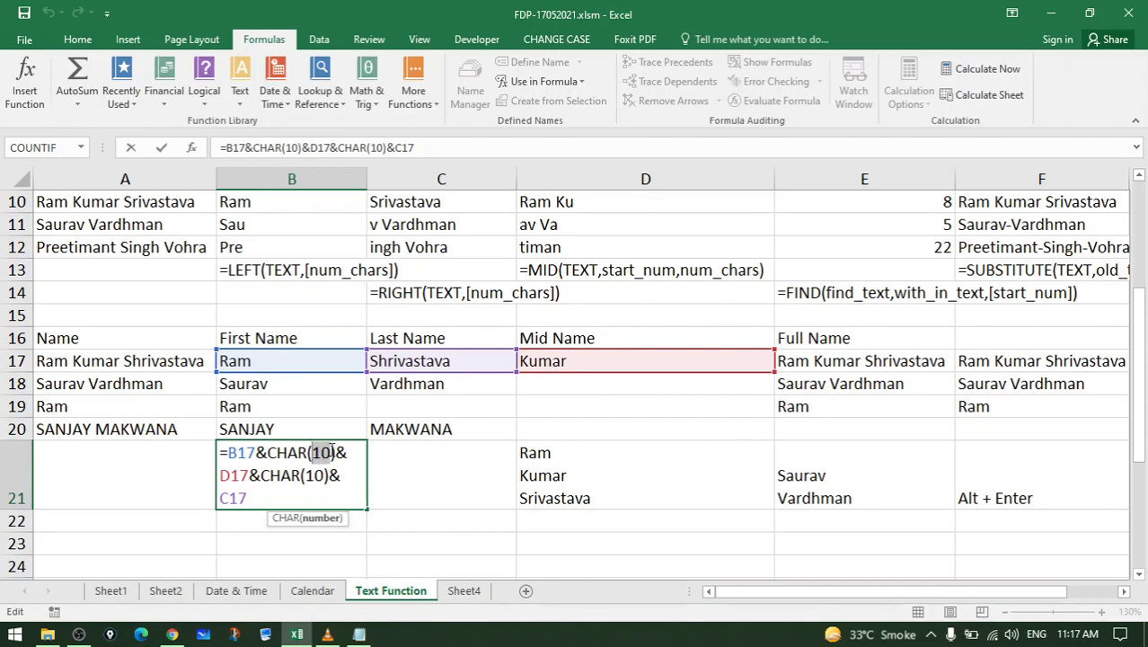
left_click_drag(335, 453, 347, 452)
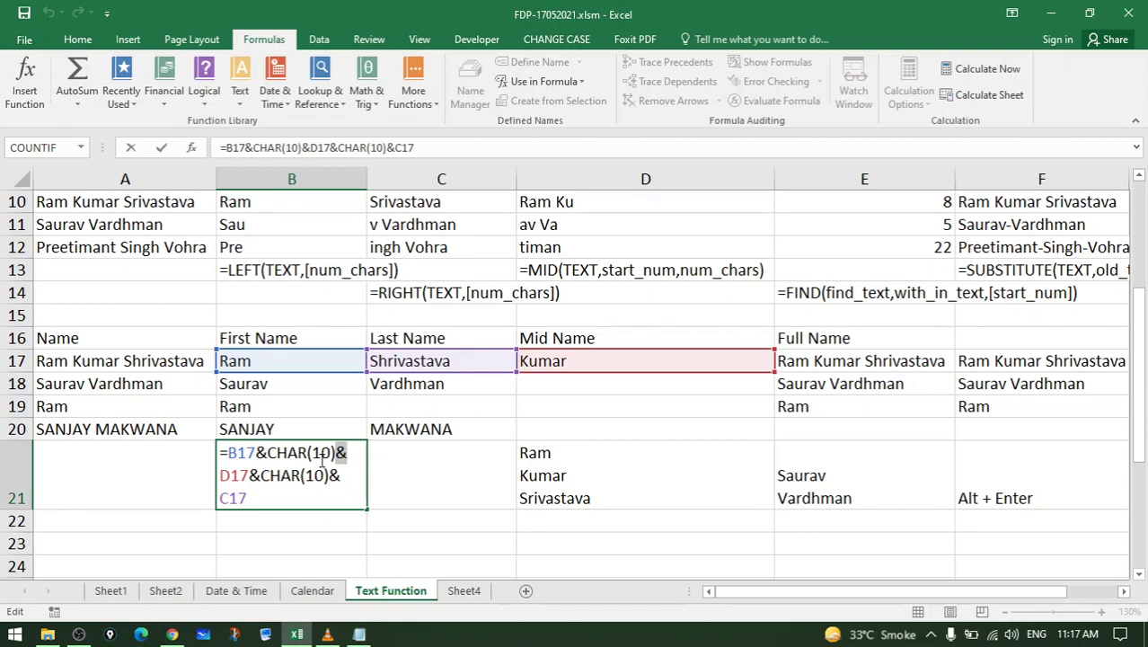
Enter =CHAR(65) in C23 so it shows the letter A
key("Return")
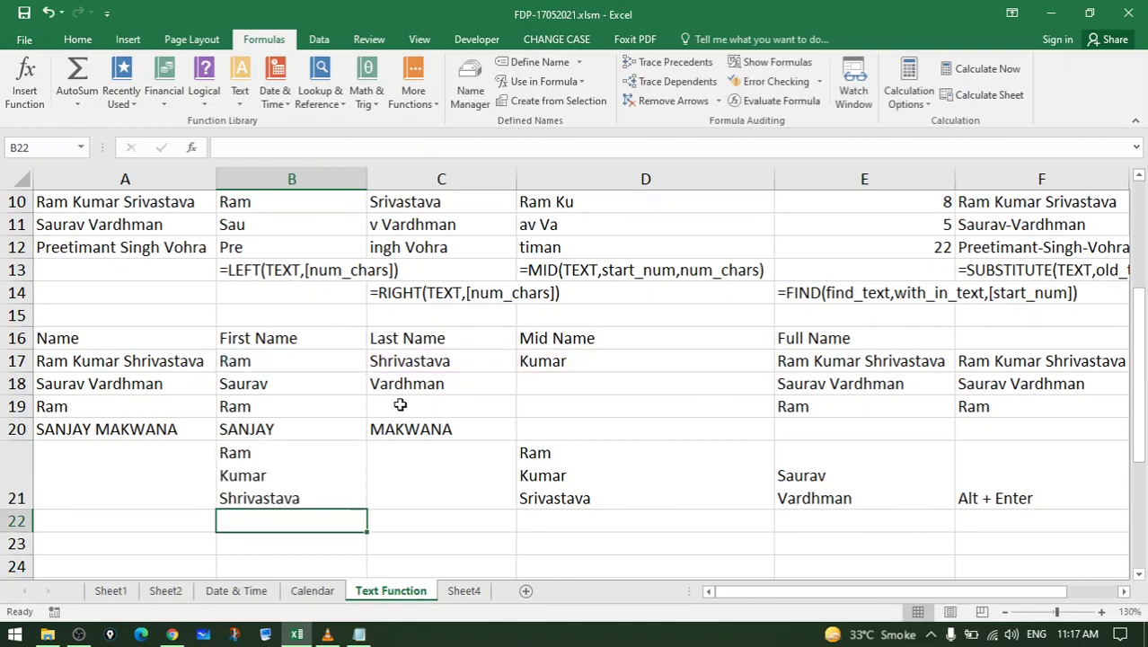
scroll(399, 405, "down", 1)
left_click(422, 466)
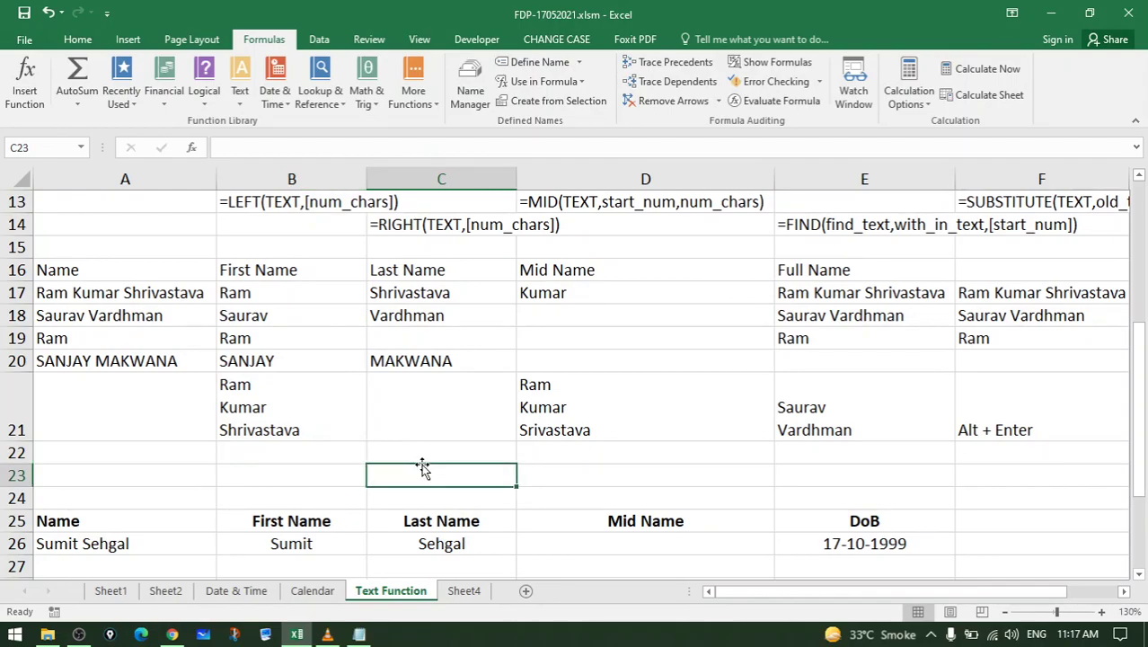
type("=ca")
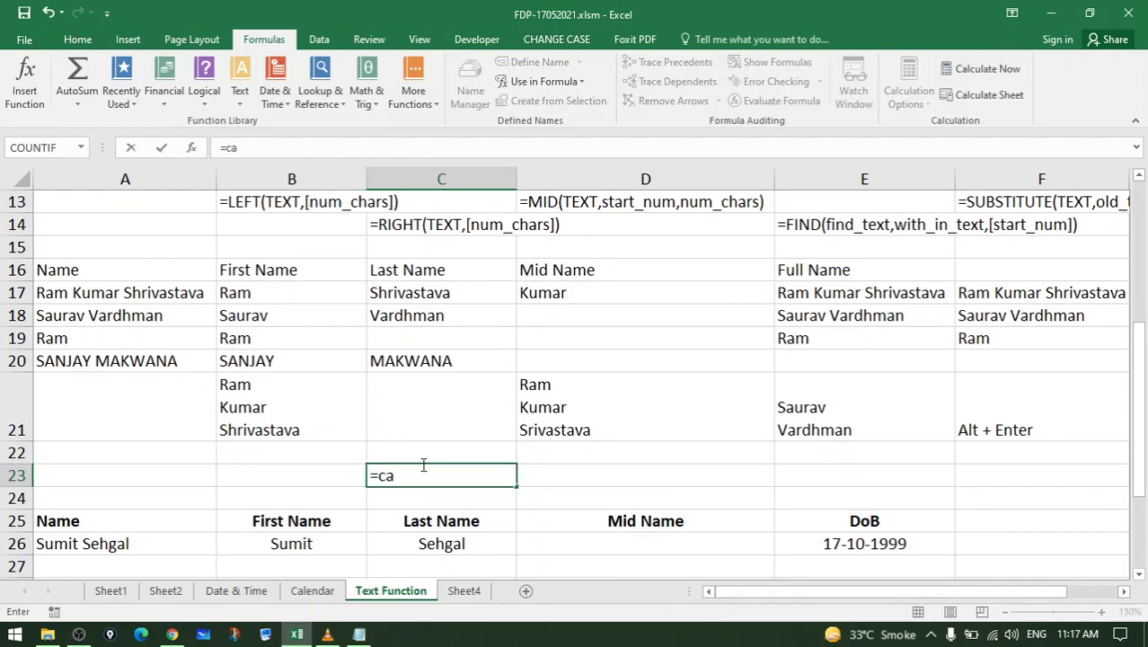
key("BackSpace")
type("har")
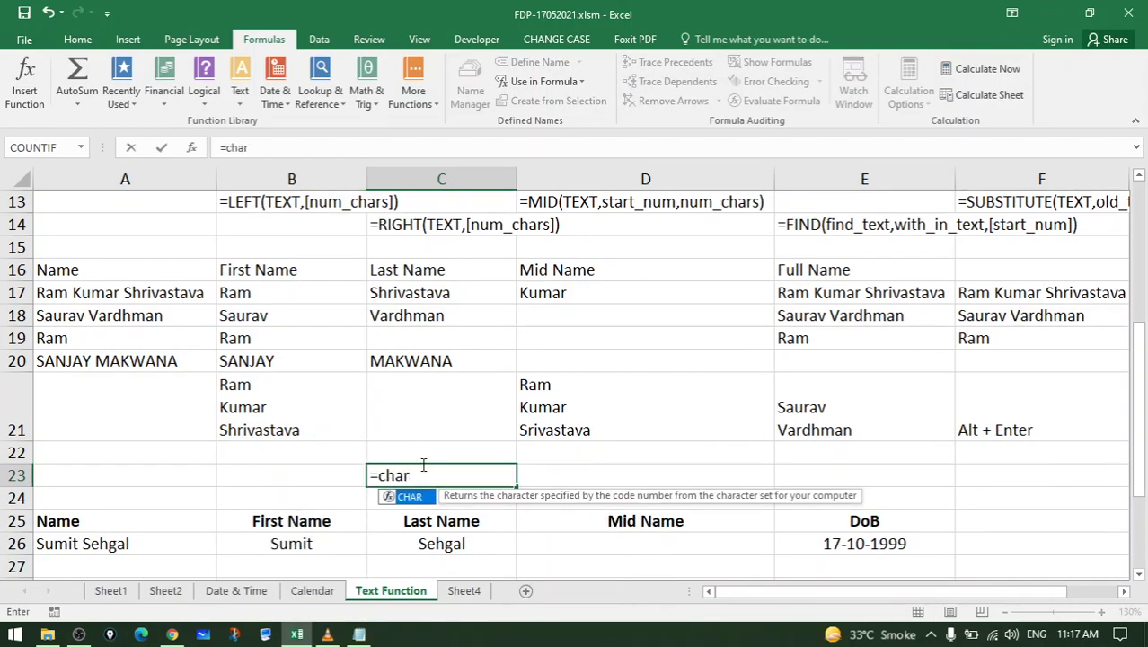
type("(65")
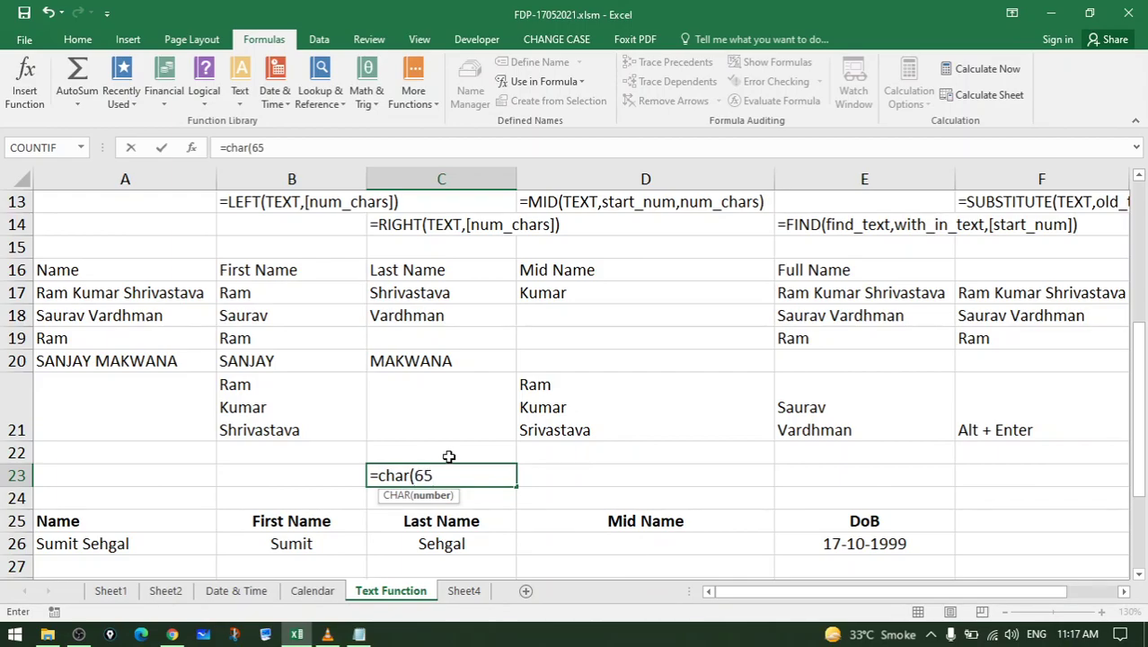
type(")")
key("Return")
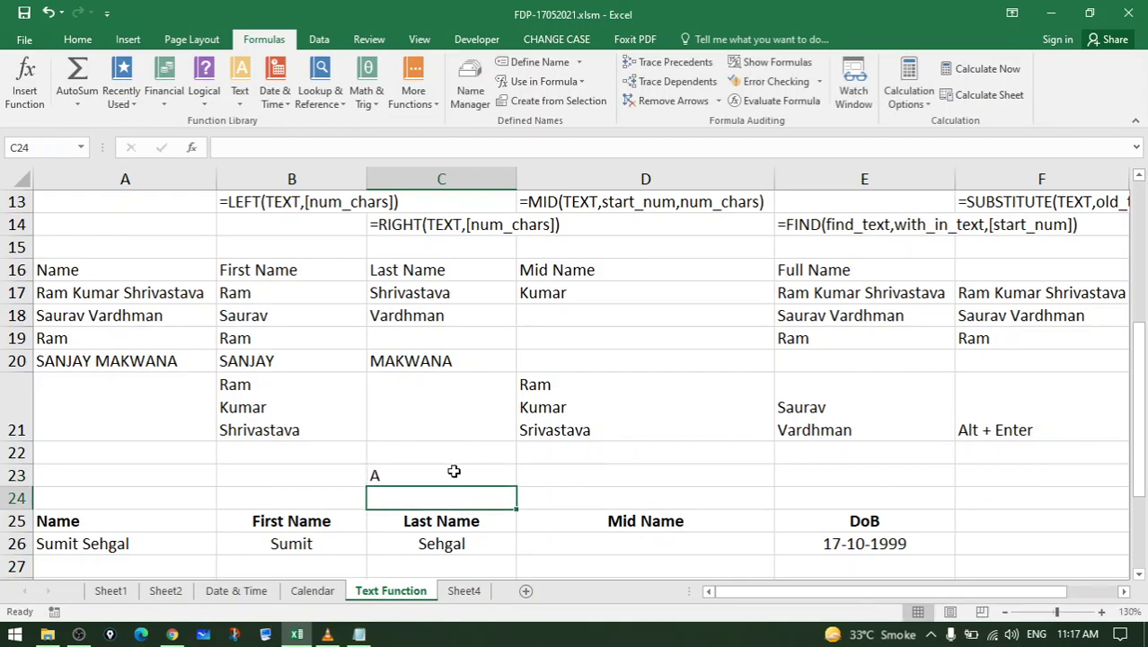
left_click(453, 472)
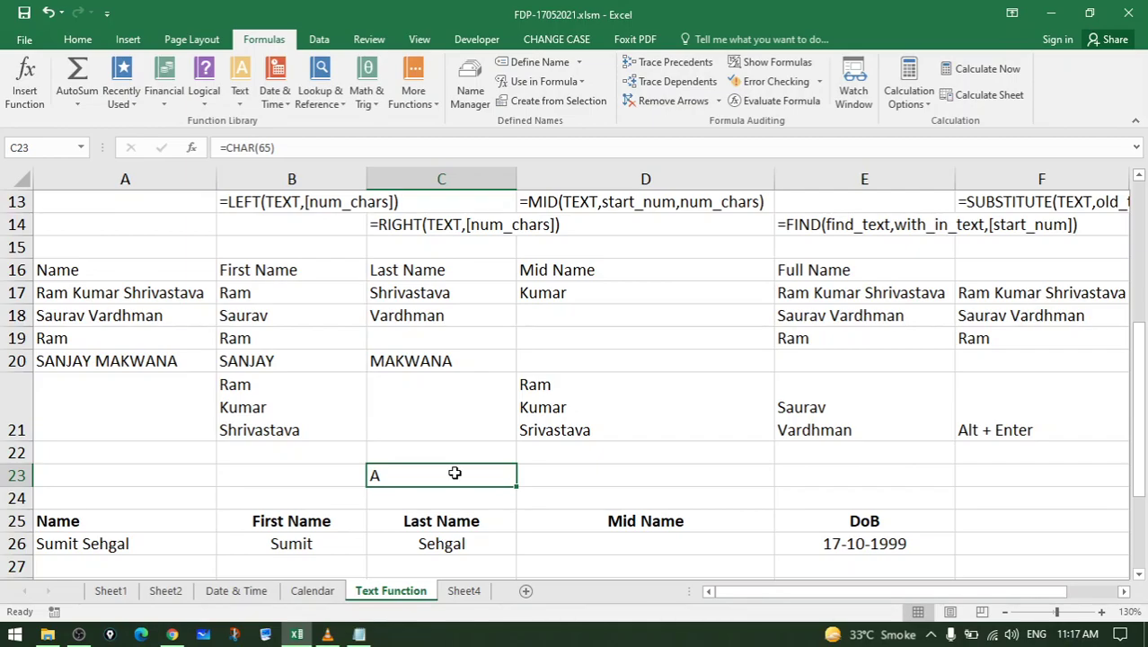
left_click(327, 414)
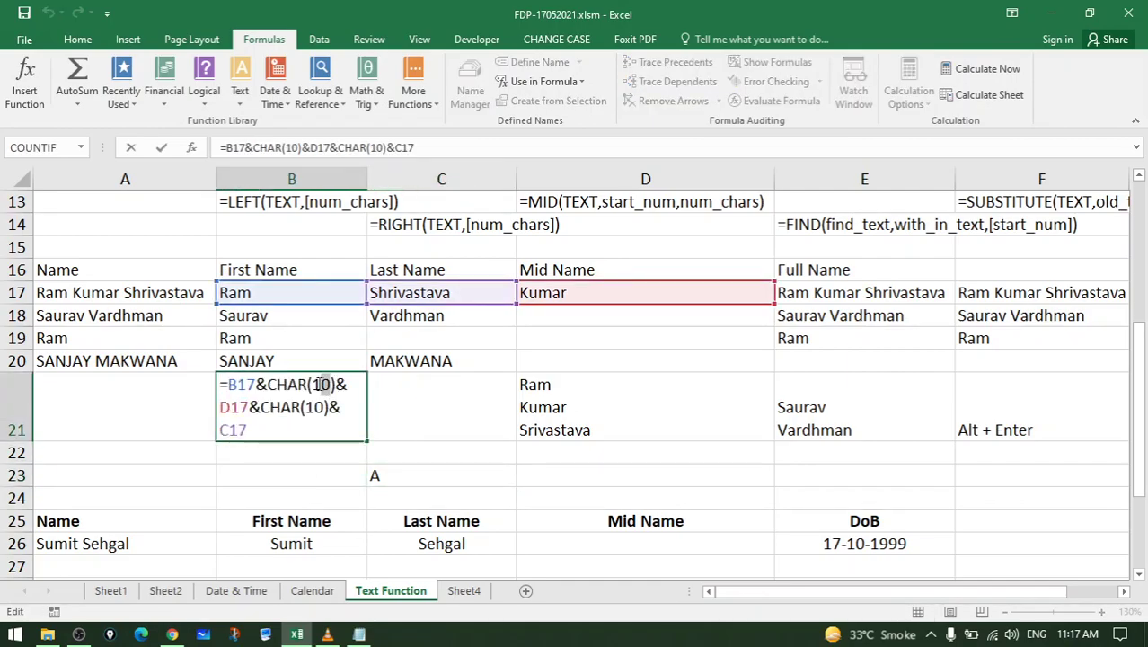
Recommit B21's formula, then toggle Wrap Text off and back on for B21
left_click_drag(321, 385, 312, 385)
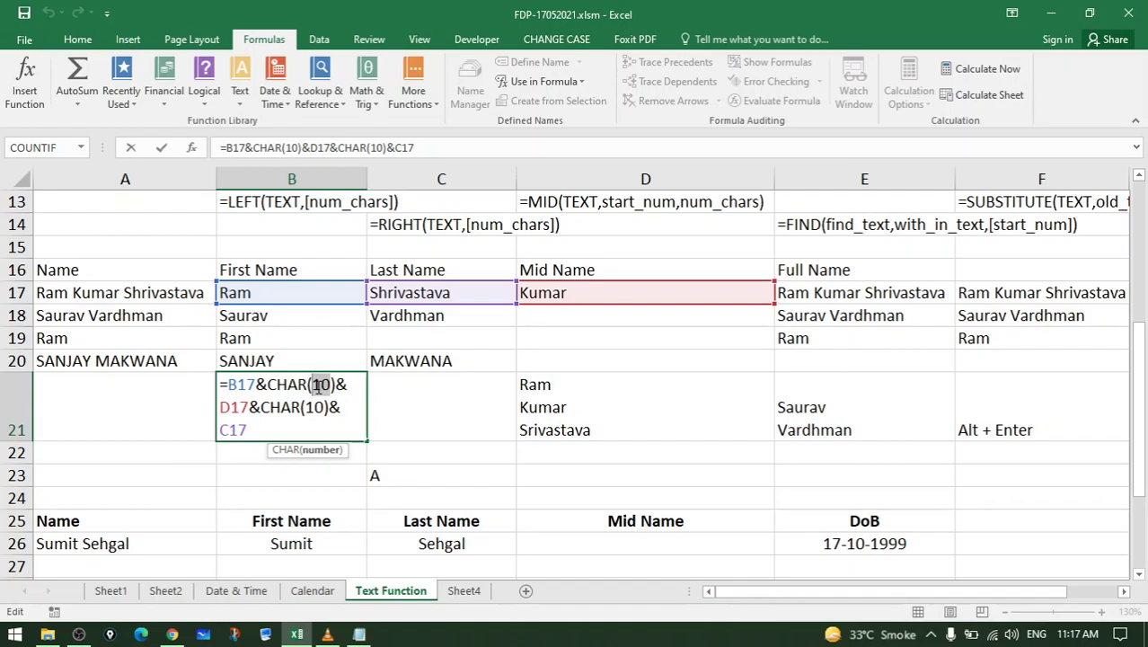
key("ctrl+Return")
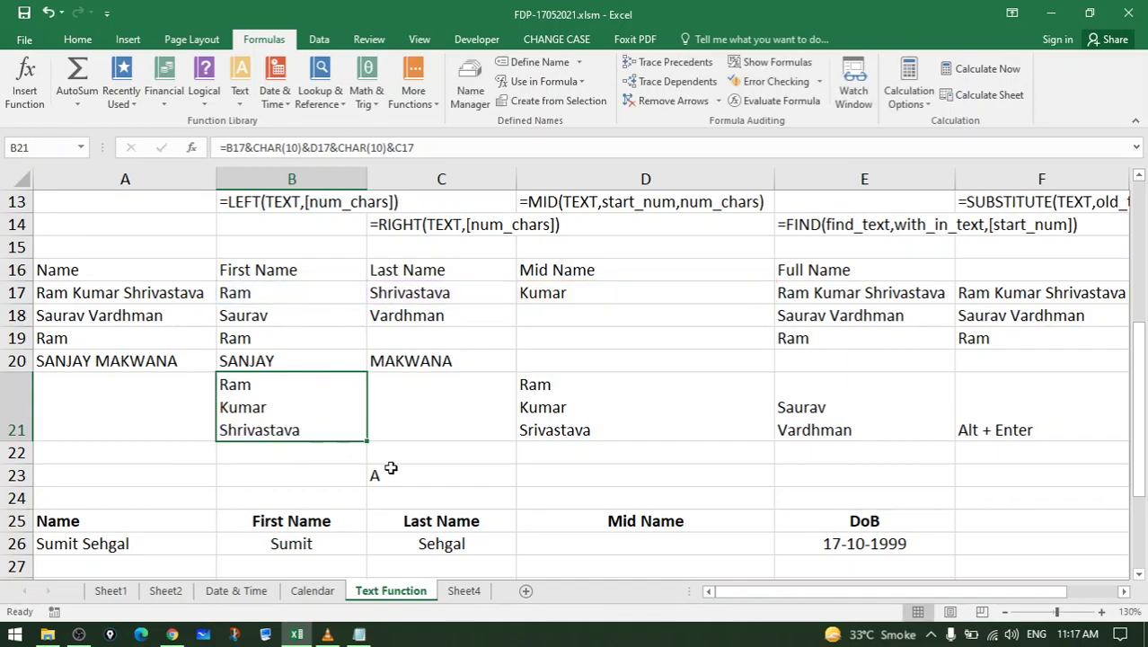
left_click(395, 473)
left_click(312, 424)
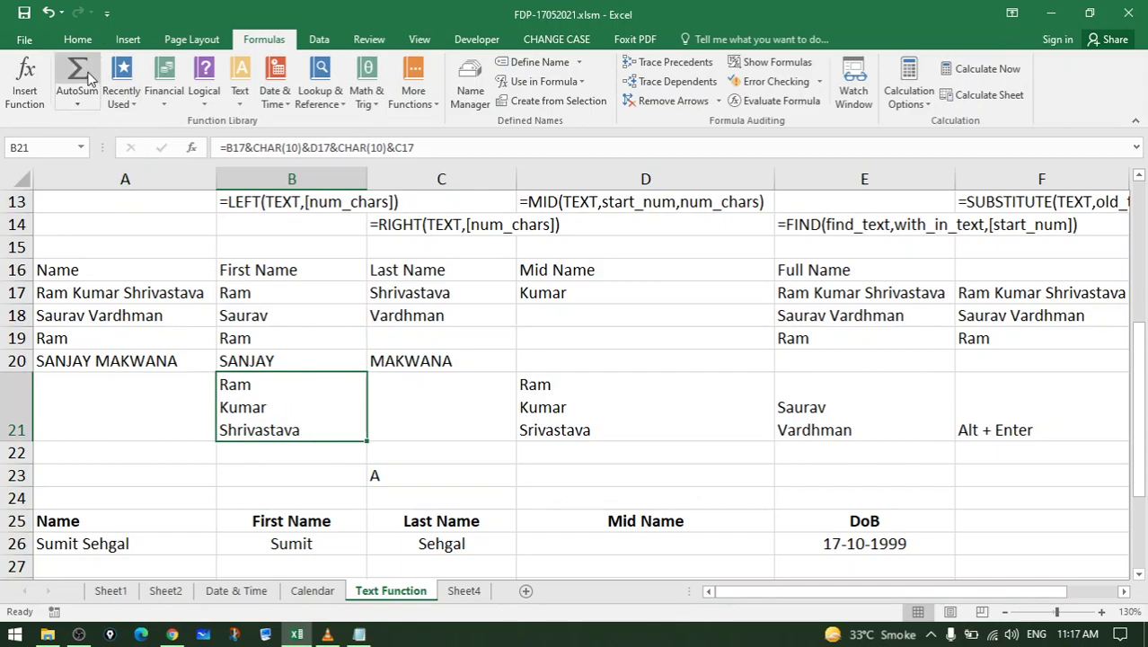
left_click(79, 40)
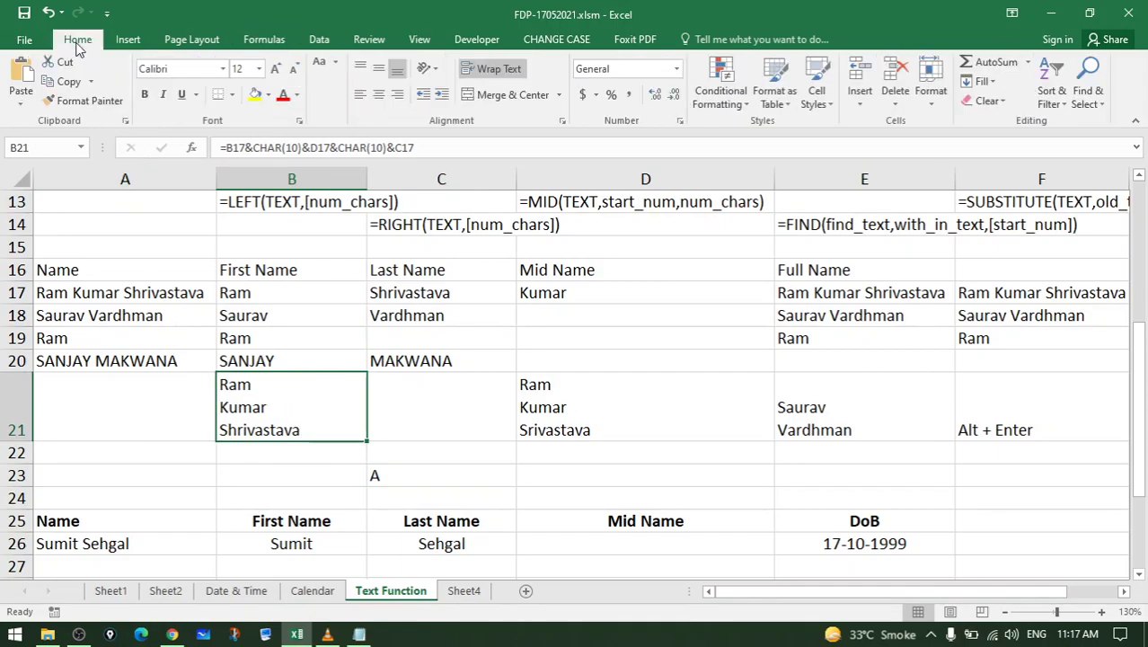
left_click(512, 72)
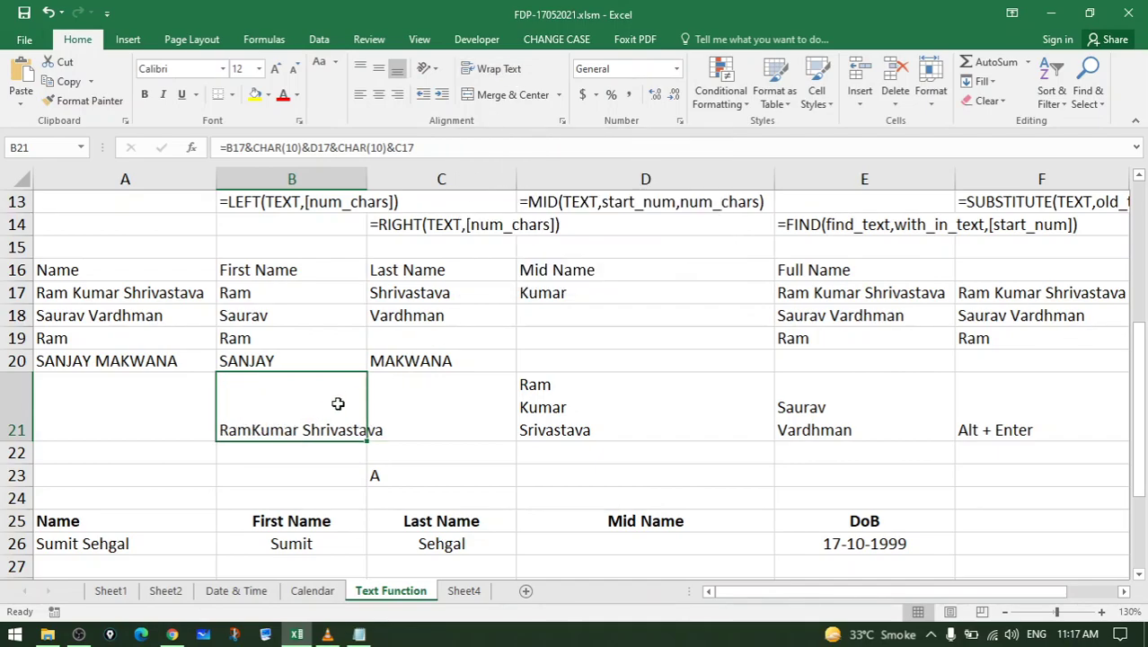
left_click(509, 78)
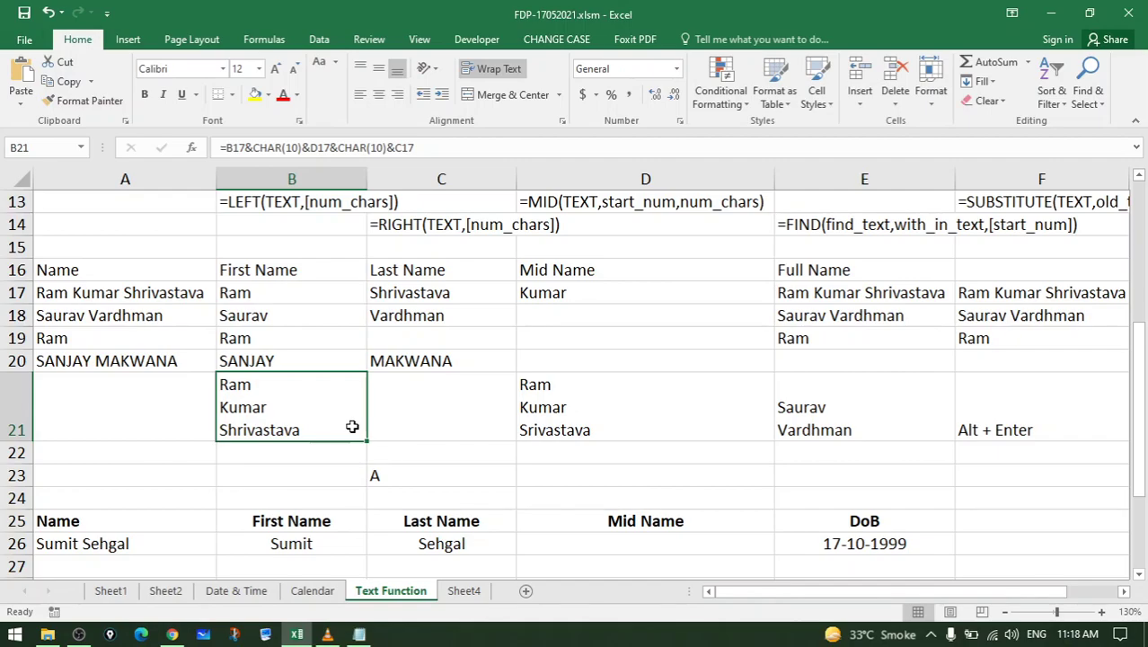
scroll(350, 427, "down", 1)
Clear row 26 with the Clear oval, then run the Print macro
scroll(349, 427, "down", 1)
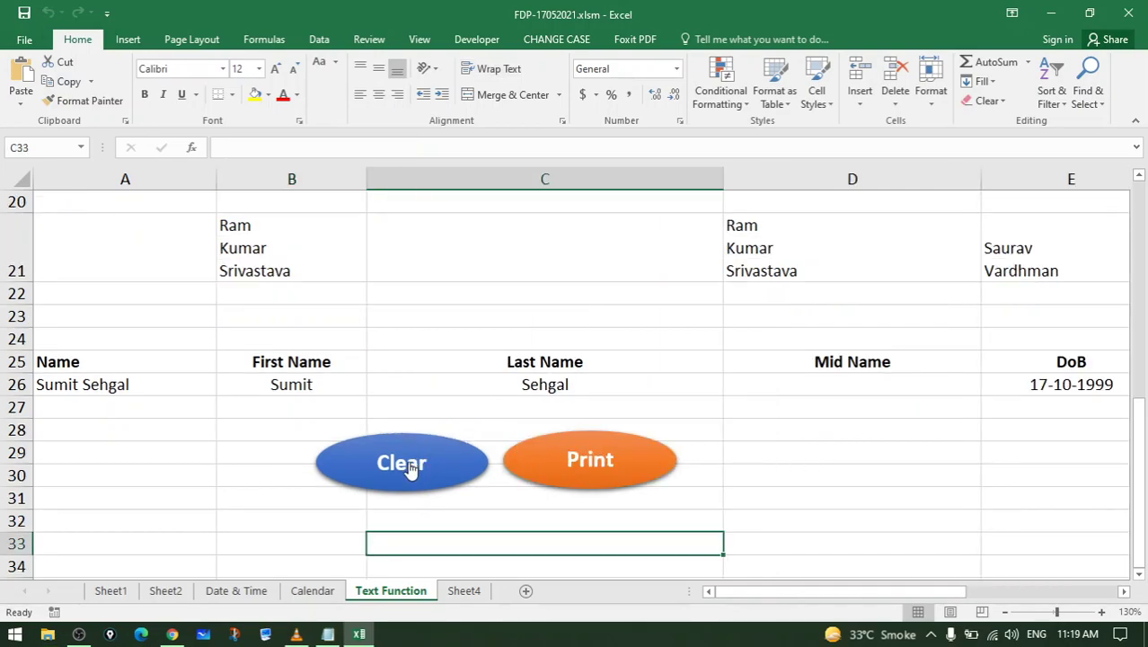
left_click(409, 469)
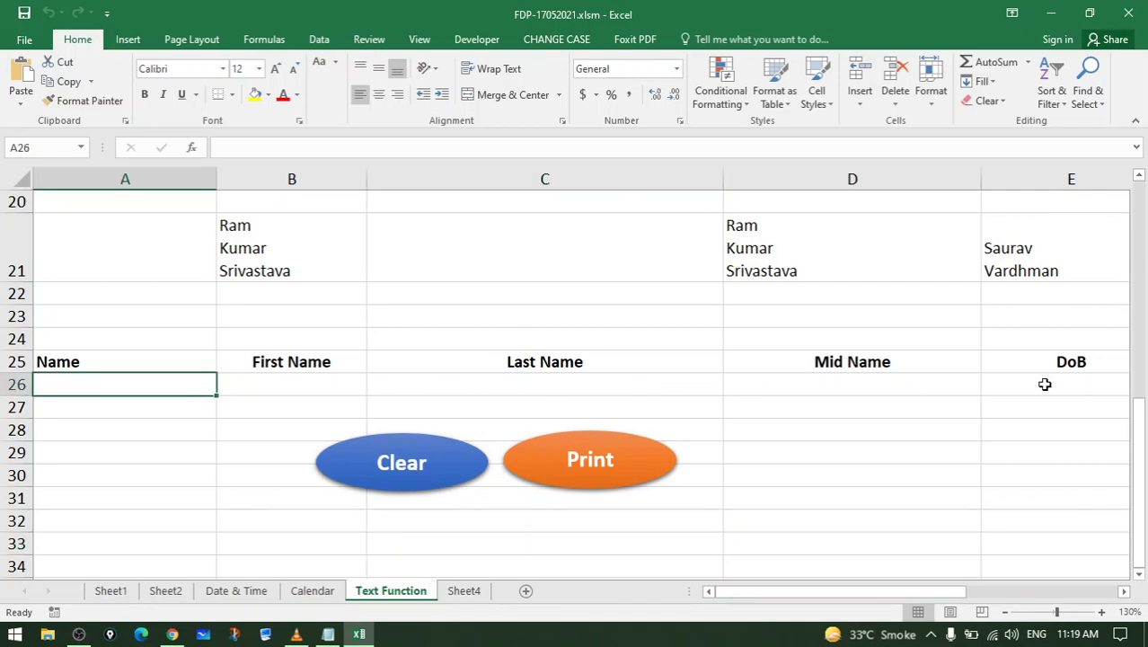
left_click(589, 477)
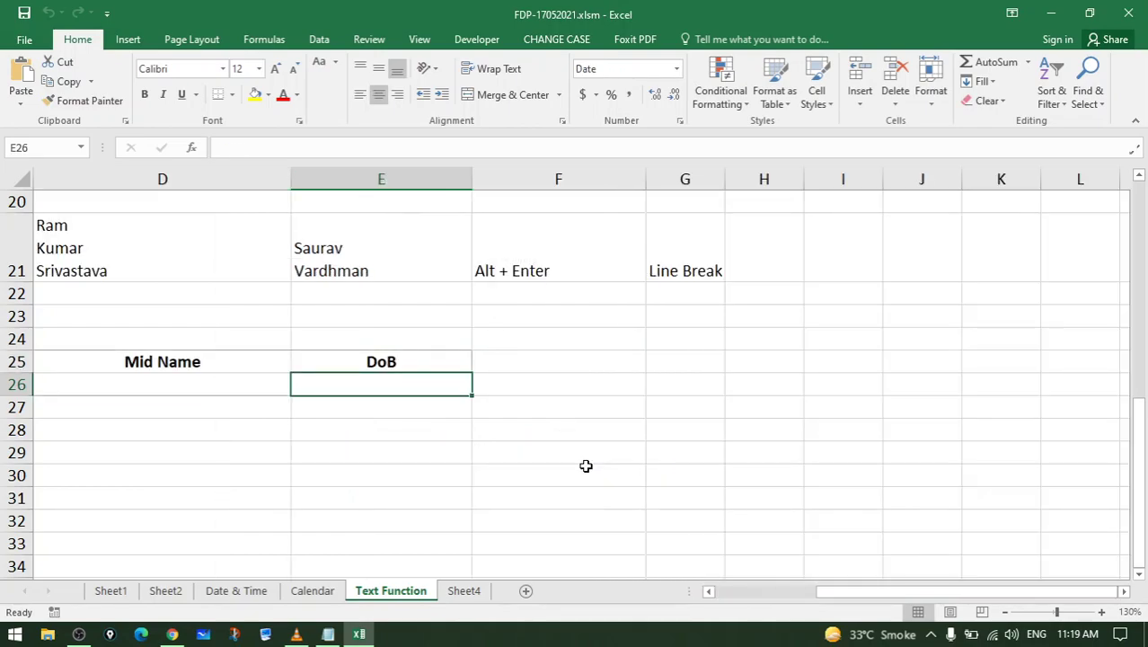
left_click_drag(848, 591, 701, 597)
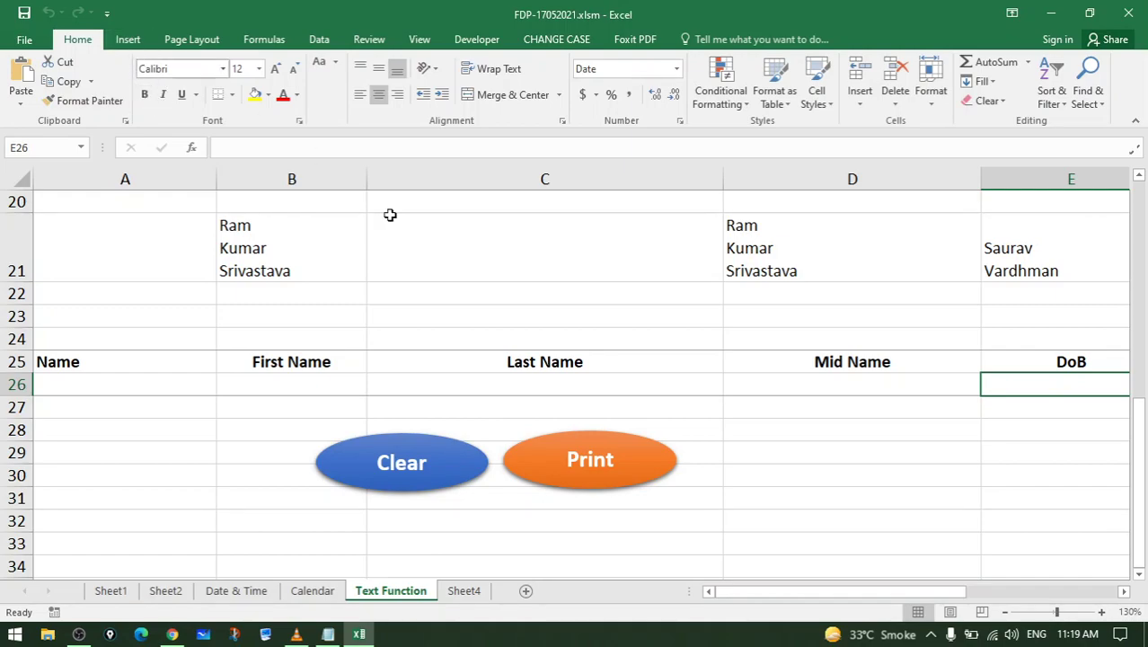
Draw an orange-styled rounded rectangle over cells A28–A31
left_click(137, 41)
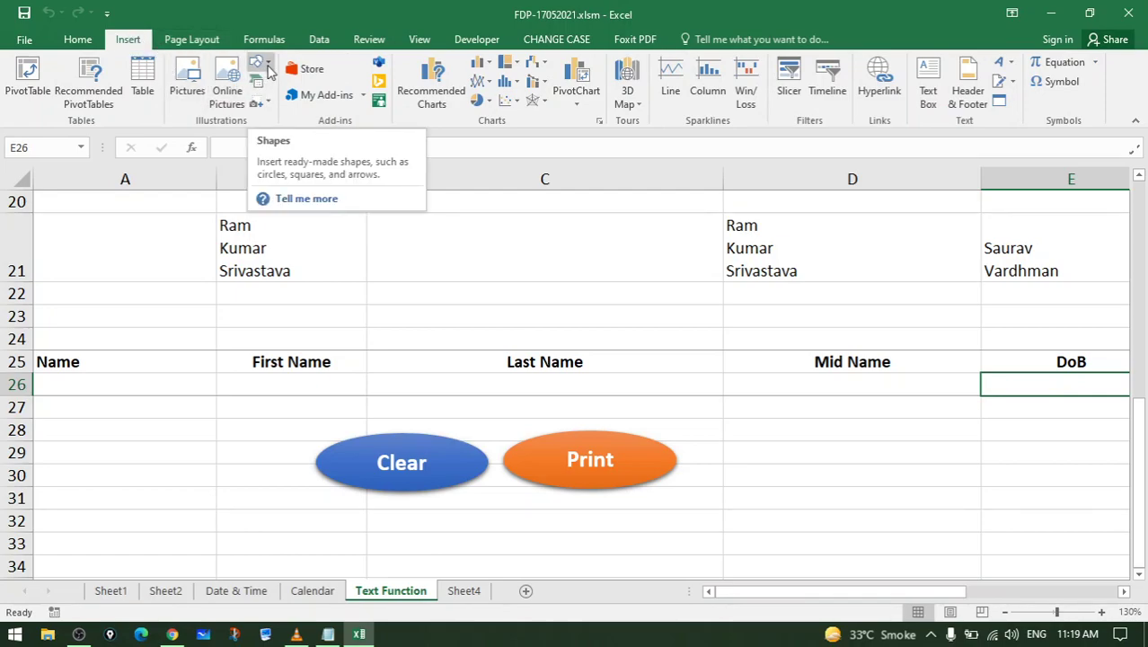
left_click(268, 72)
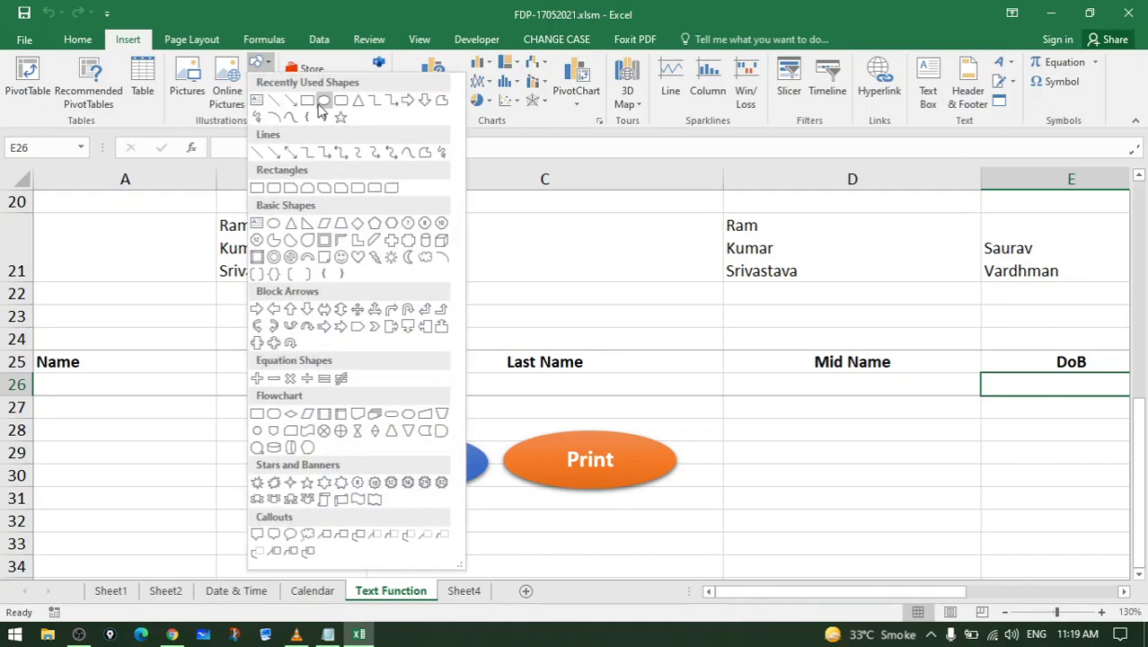
left_click(342, 101)
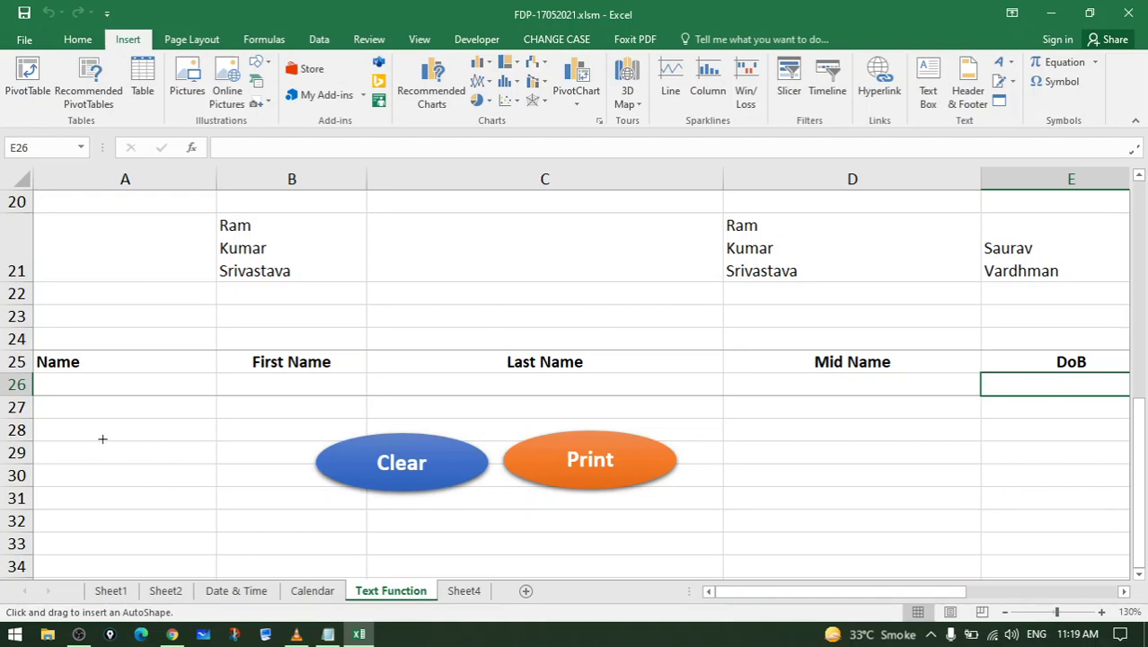
left_click_drag(81, 435, 223, 512)
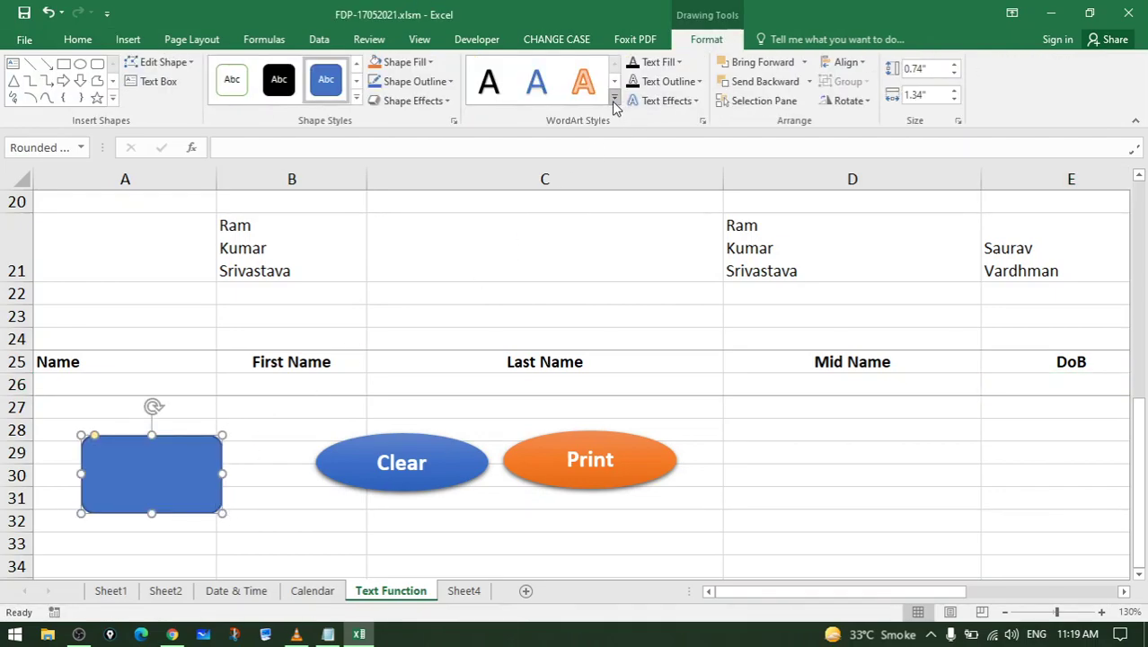
left_click(356, 97)
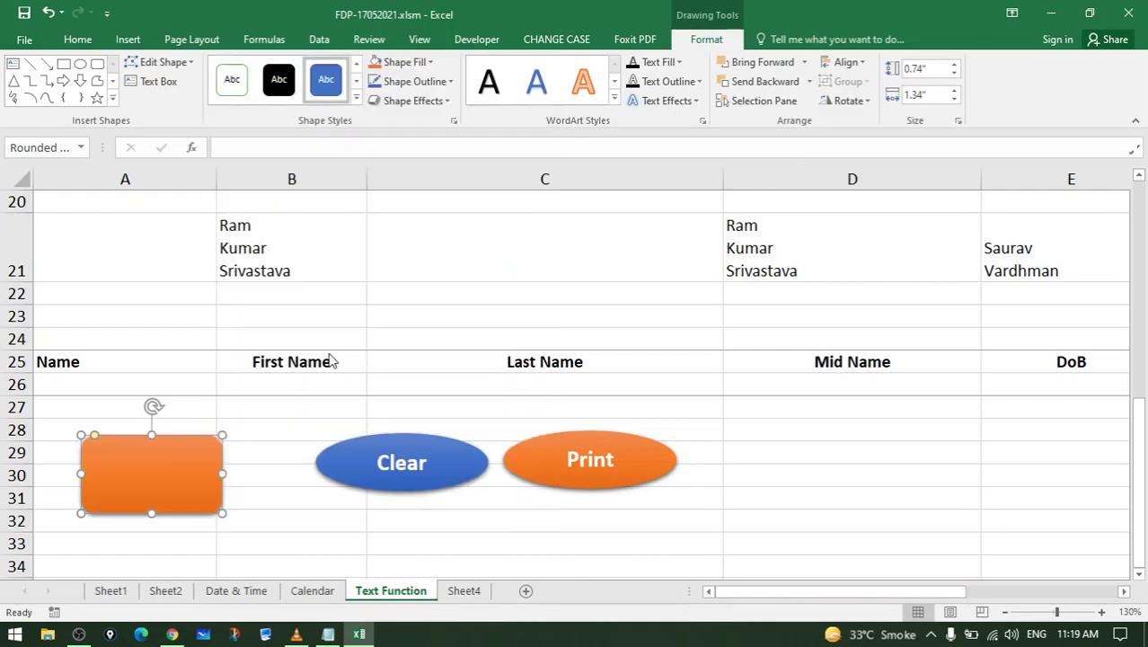
left_click(325, 351)
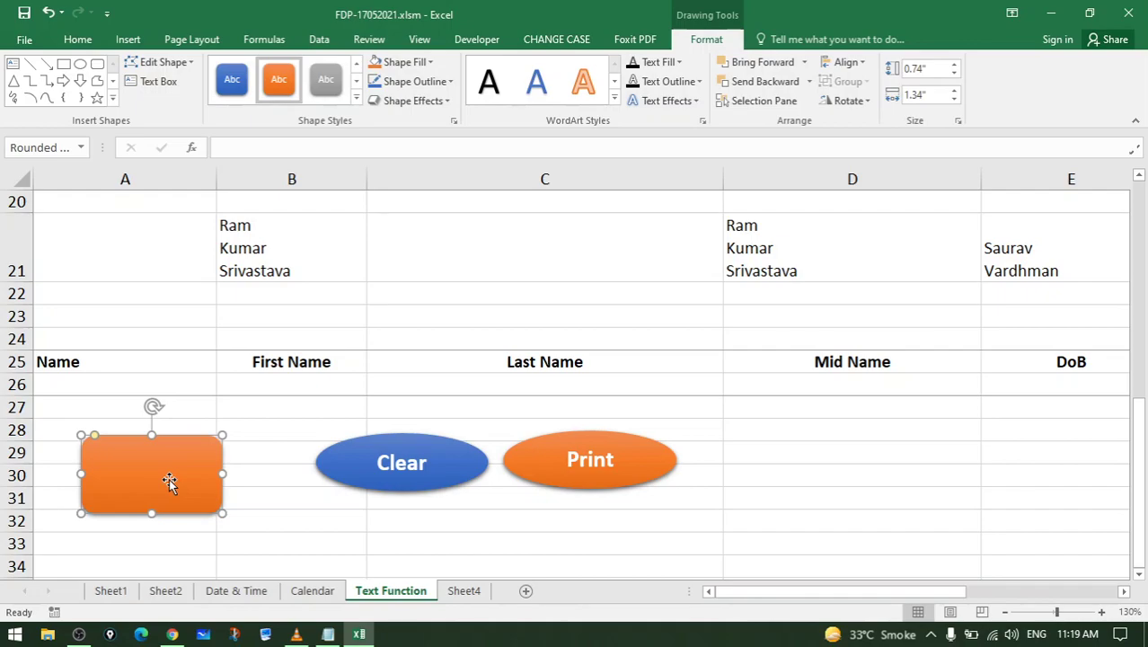
Label the rounded rectangle with the text DEMO
right_click(170, 482)
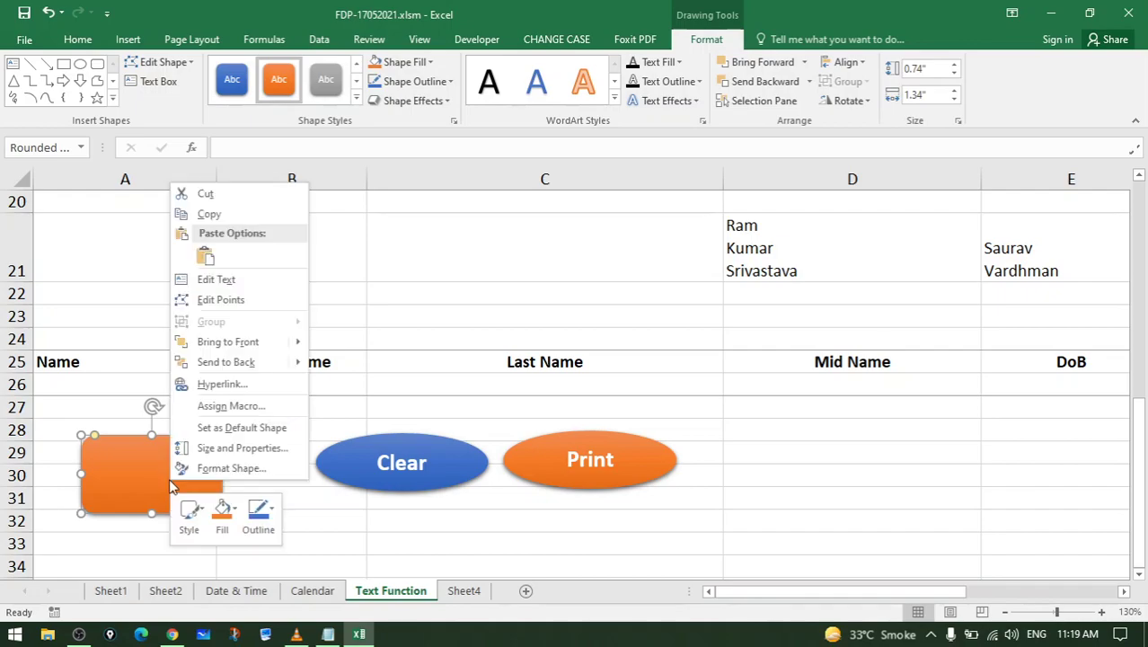
left_click(216, 280)
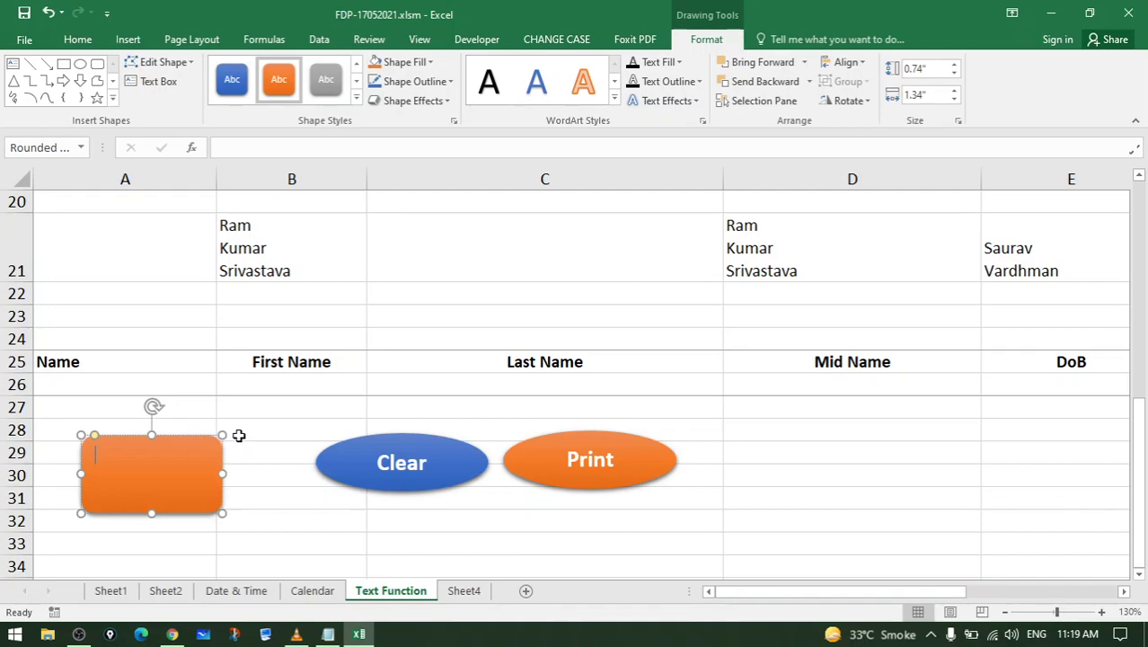
type("DEMO")
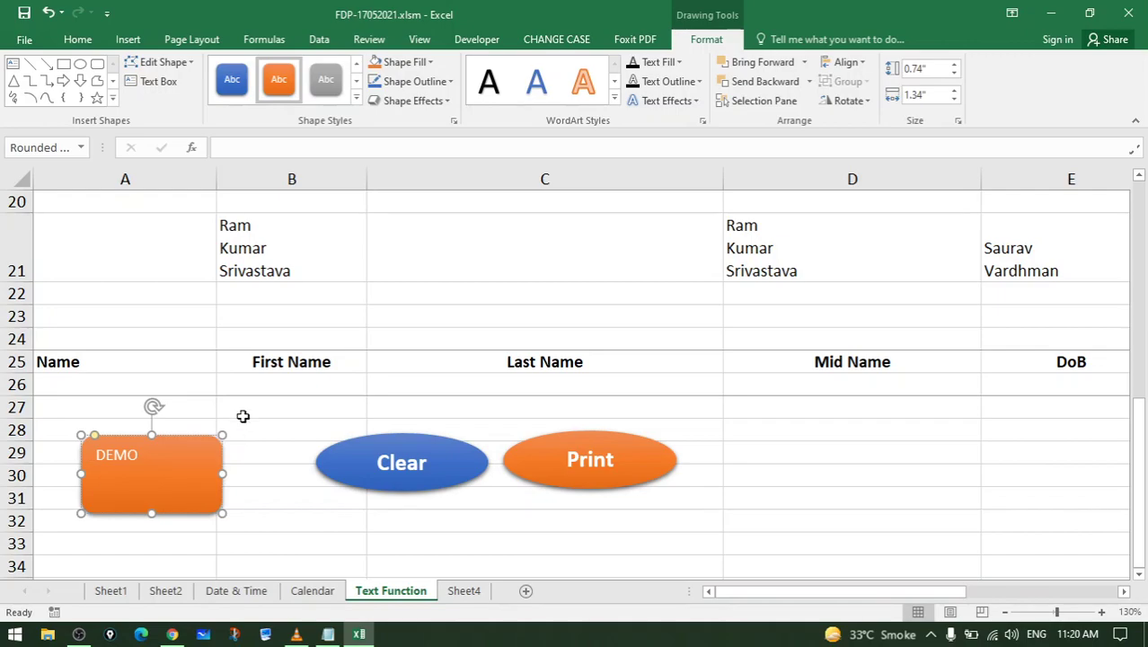
left_click(274, 476)
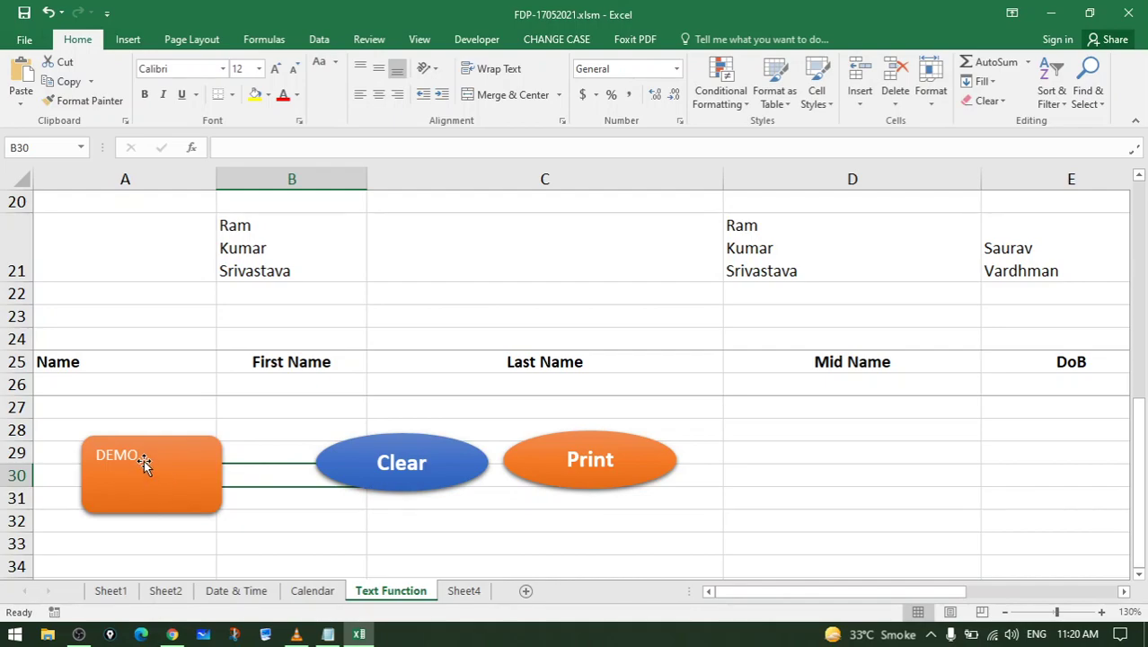
Enter a sample three-part full name in Name cell A26
left_click(186, 390)
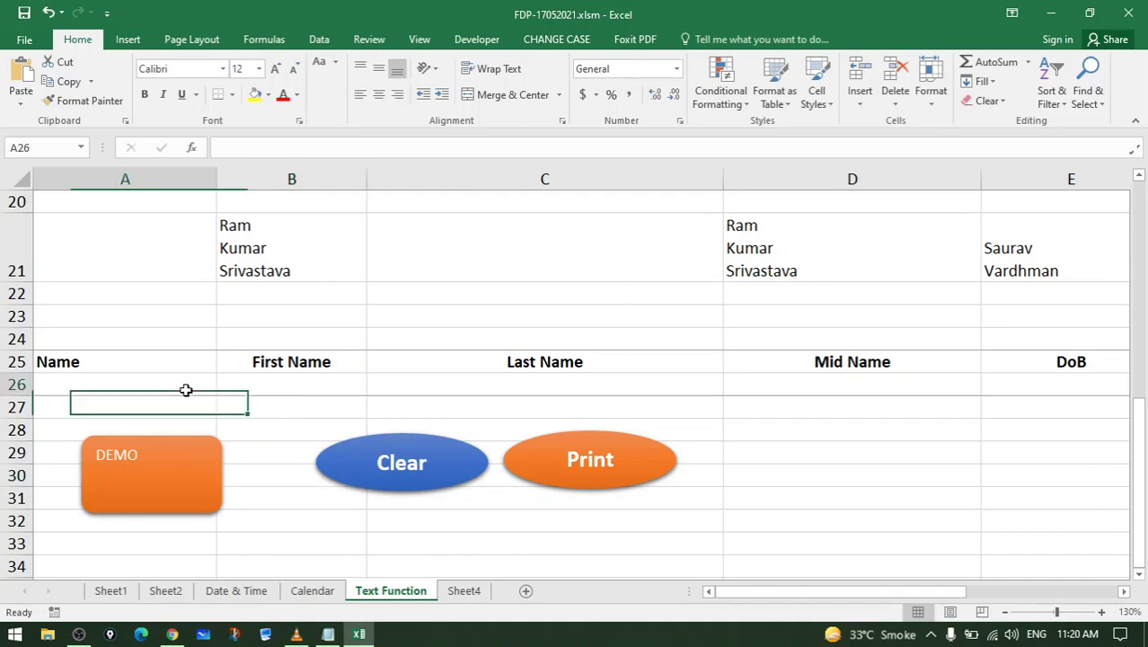
type("s")
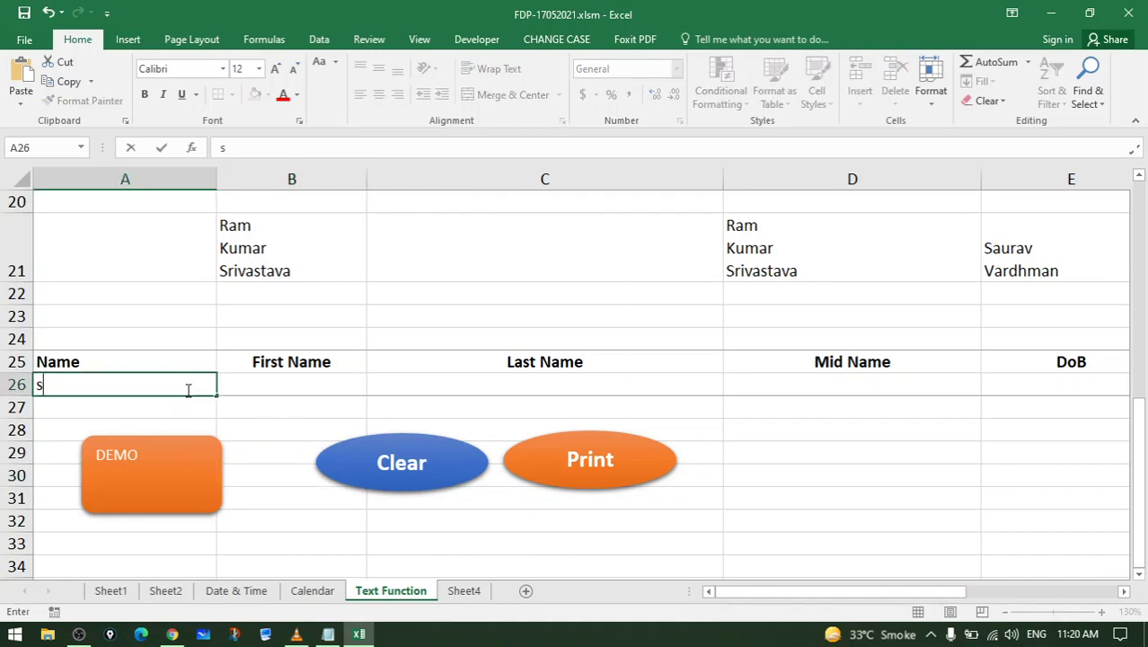
type("anjay ")
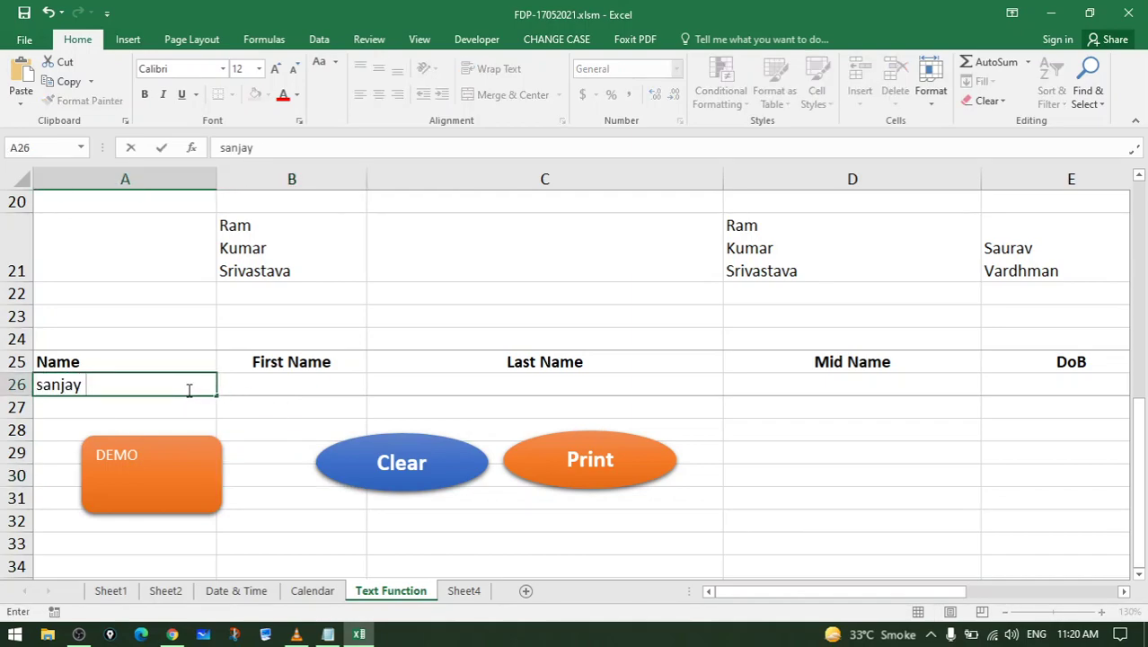
type("k makwana")
key("Return")
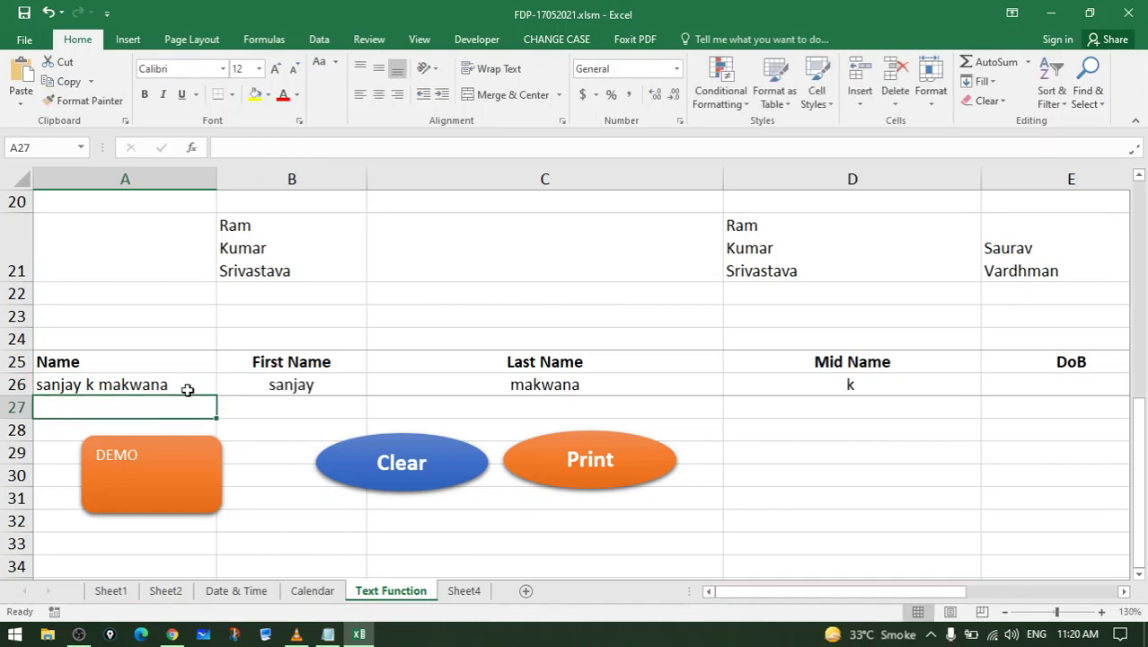
left_click(189, 389)
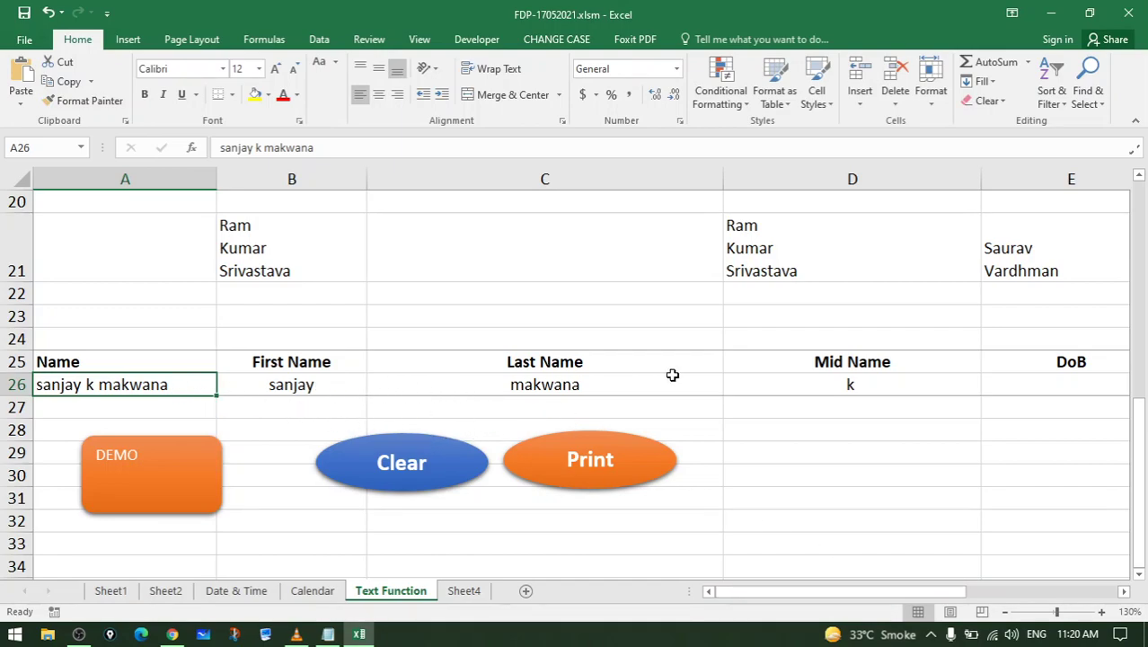
Enter the date of birth 20-06-565 in E26
scroll(745, 352, "up", 2)
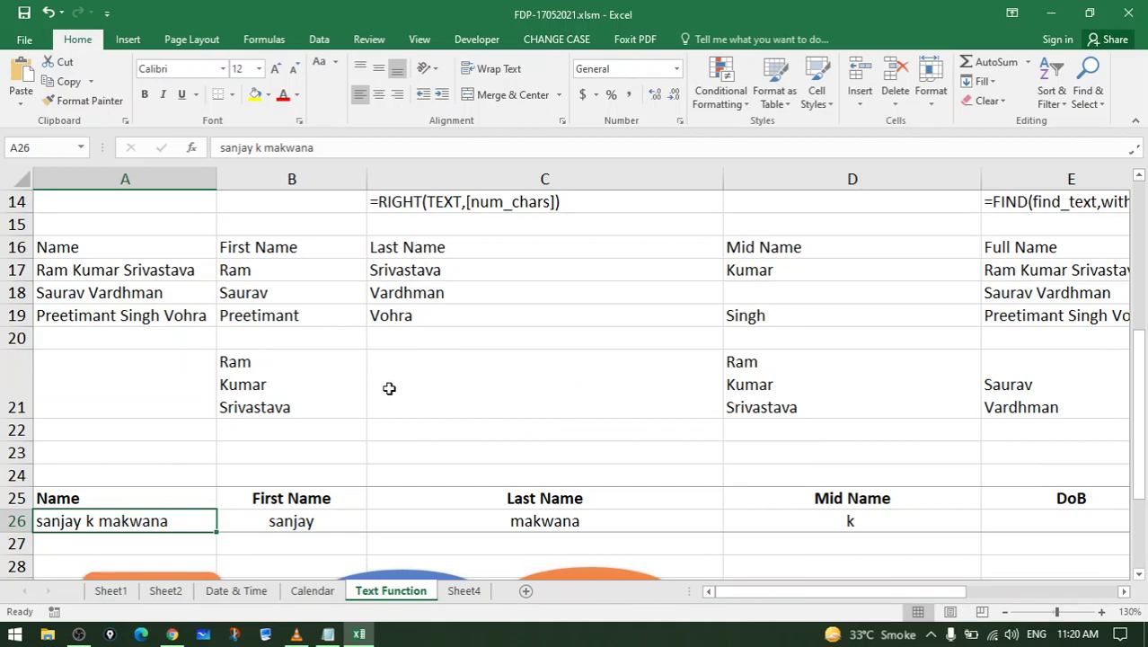
scroll(377, 395, "down", 1)
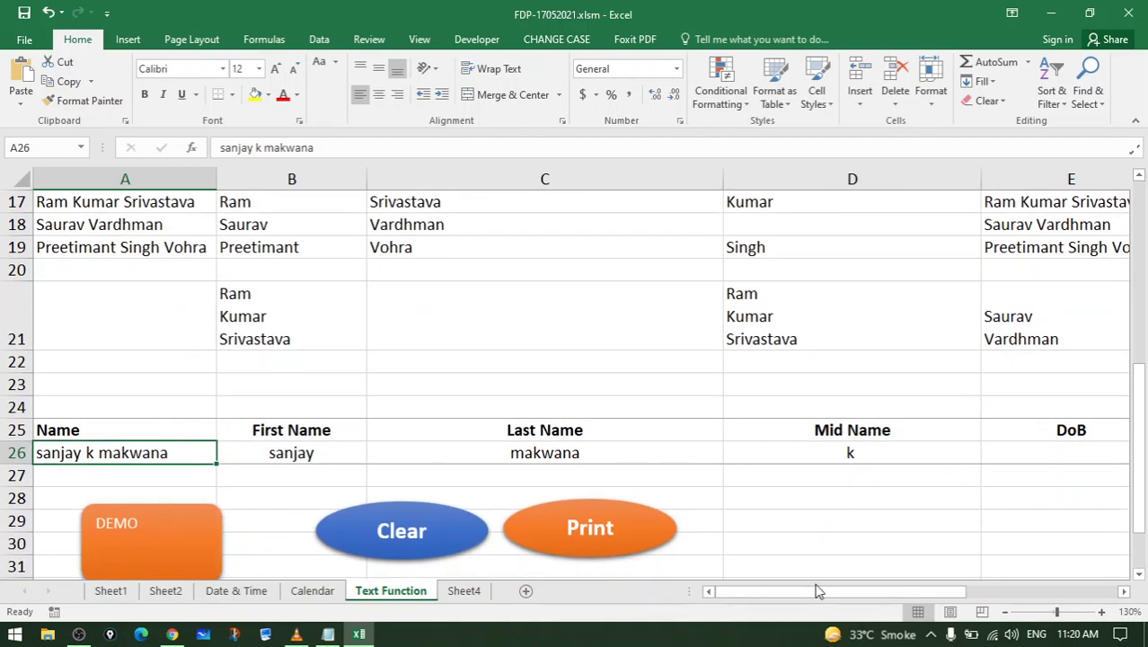
left_click_drag(819, 590, 868, 592)
left_click(898, 454)
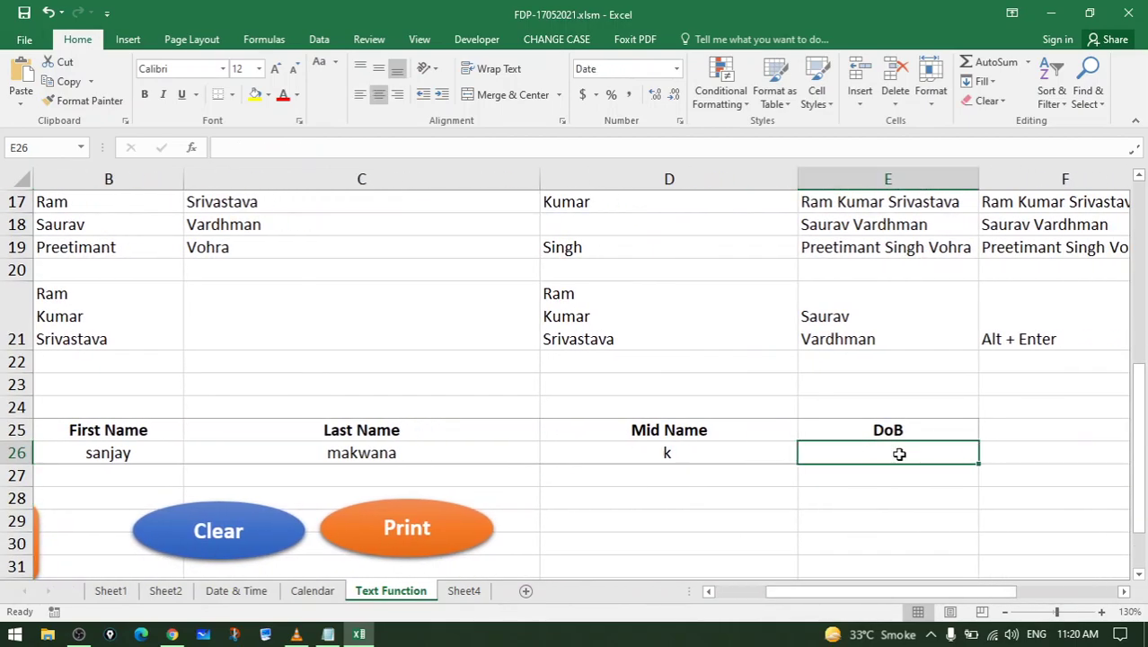
type("20-06-")
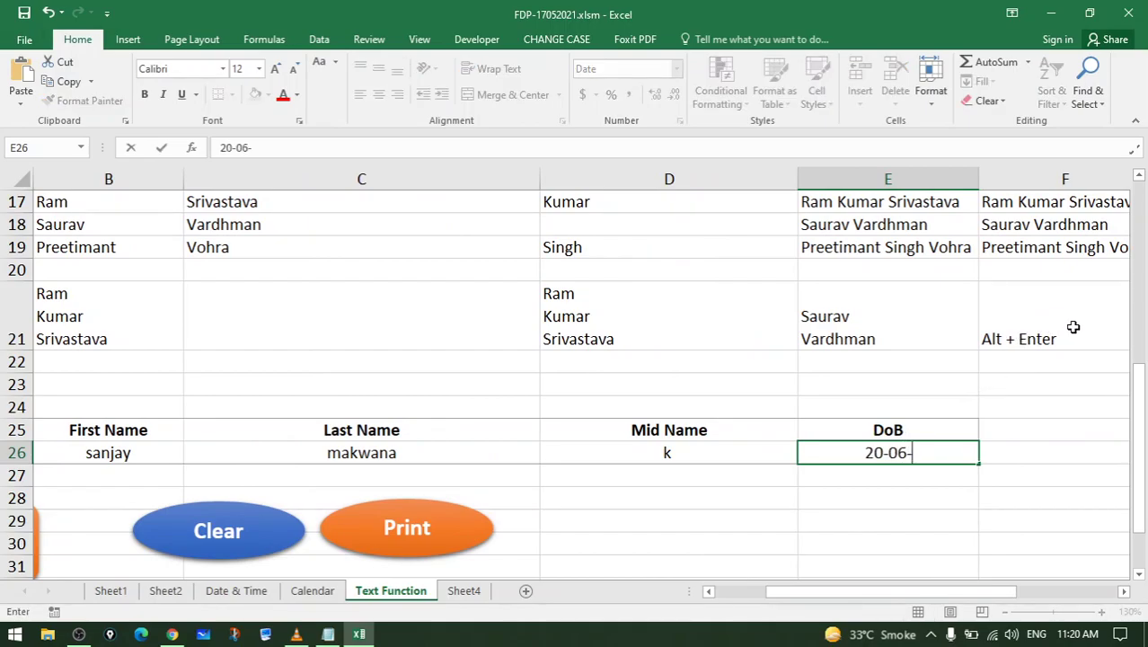
type("565")
key("Return")
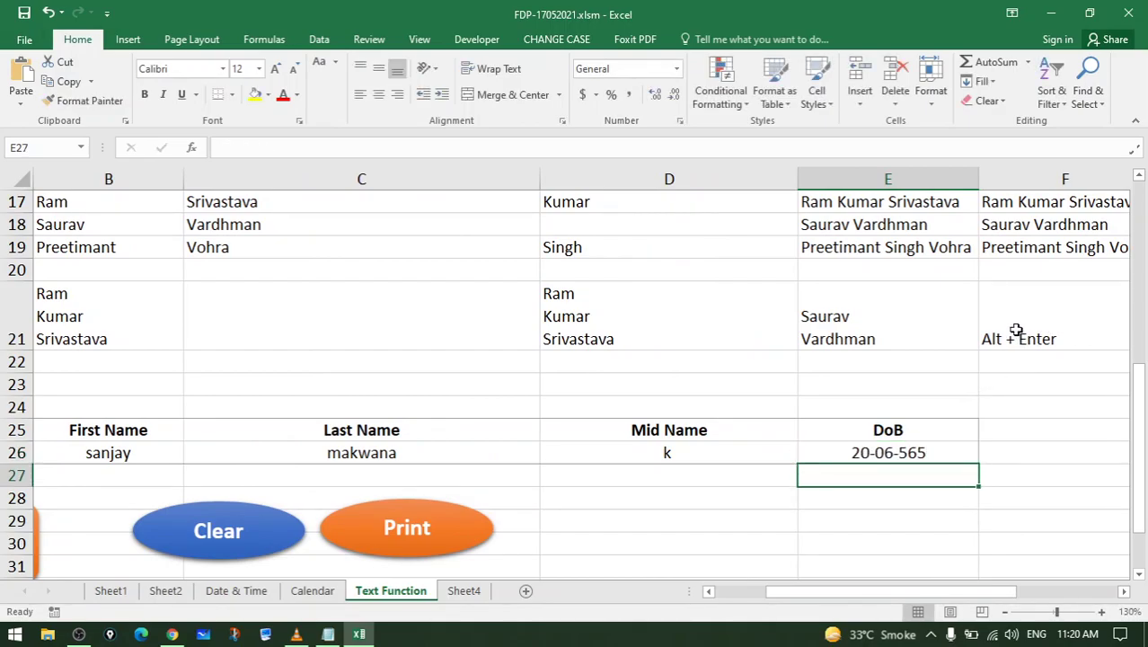
left_click_drag(807, 592, 757, 604)
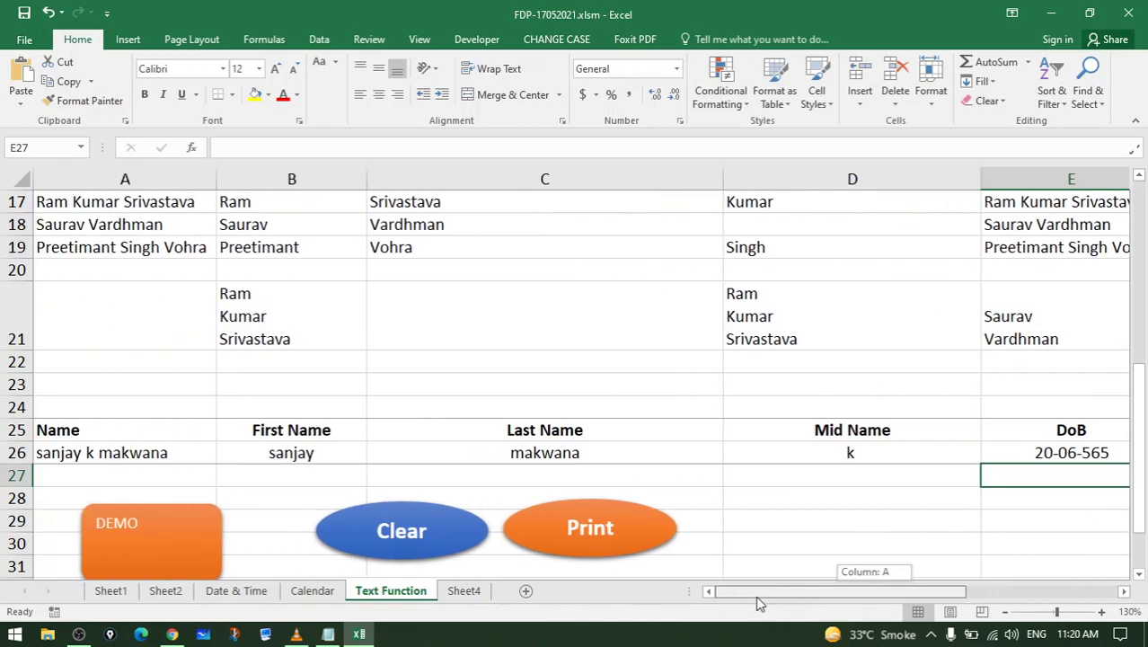
scroll(385, 506, "down", 2)
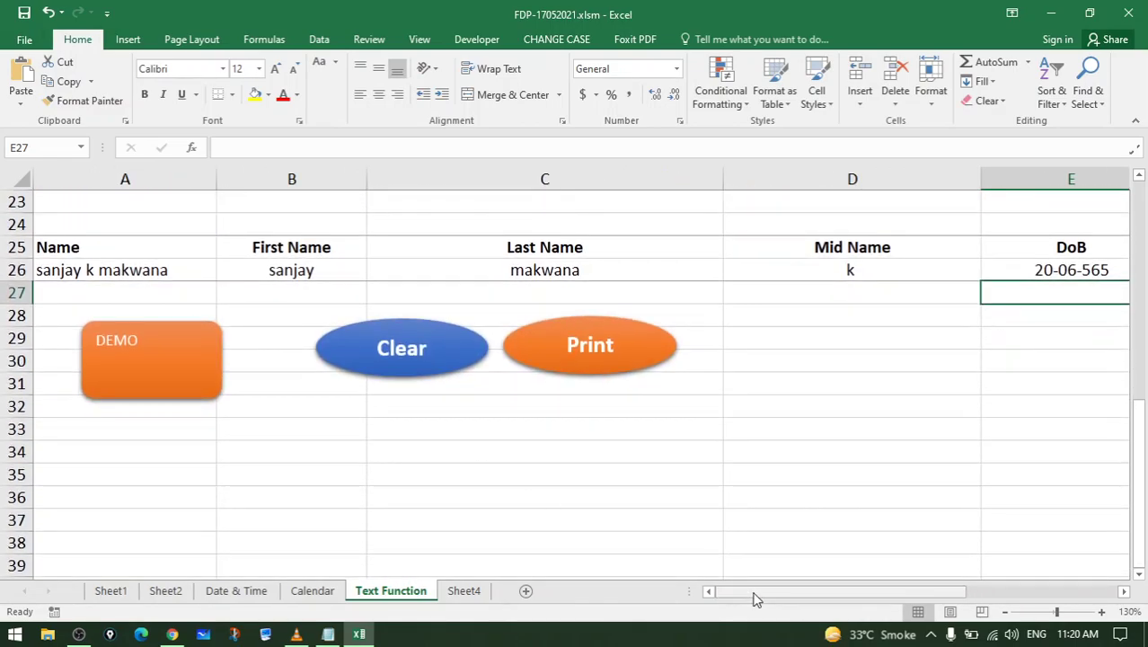
scroll(366, 490, "up", 2)
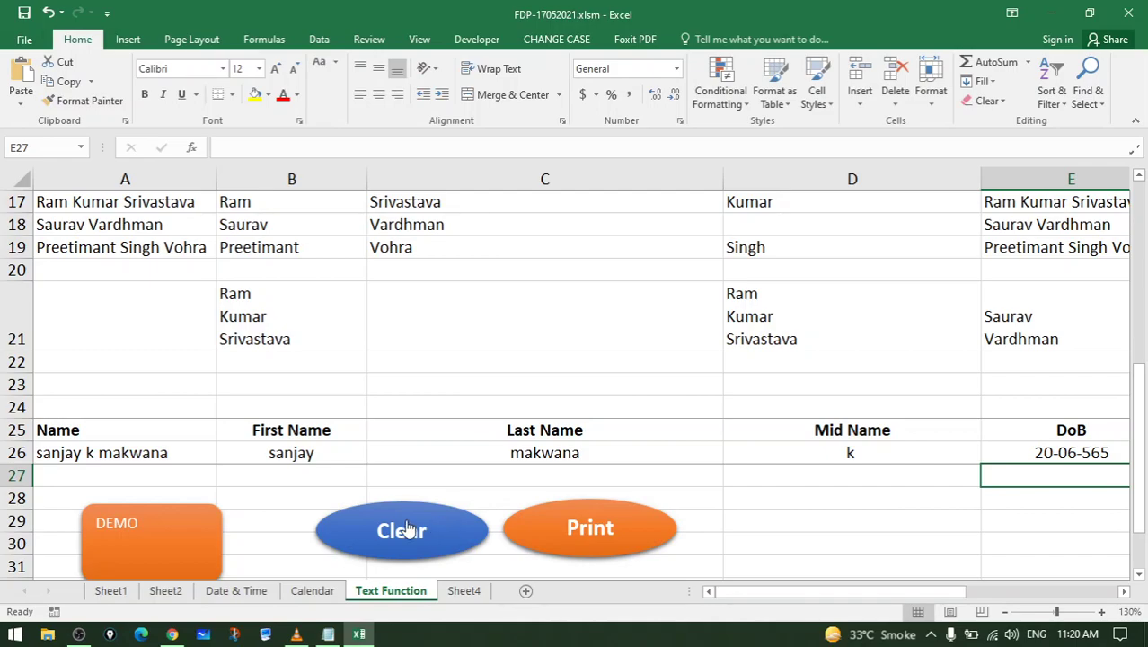
scroll(412, 517, "down", 1)
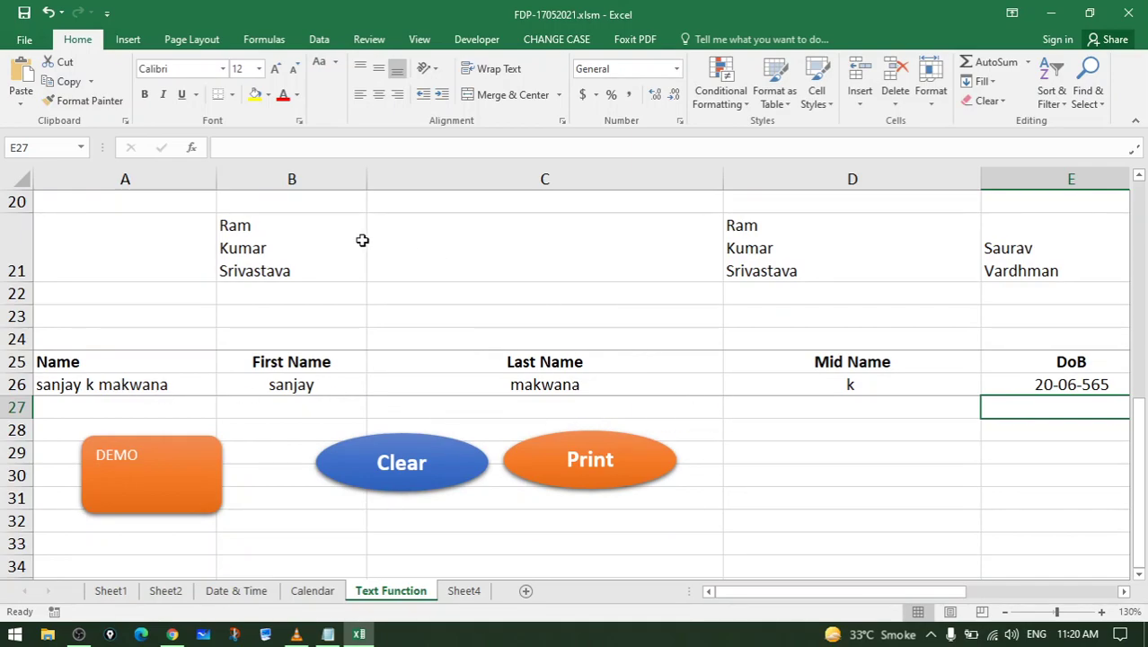
Replace A26's name with 'a c d' and check the Name and DoB cells
left_click(199, 382)
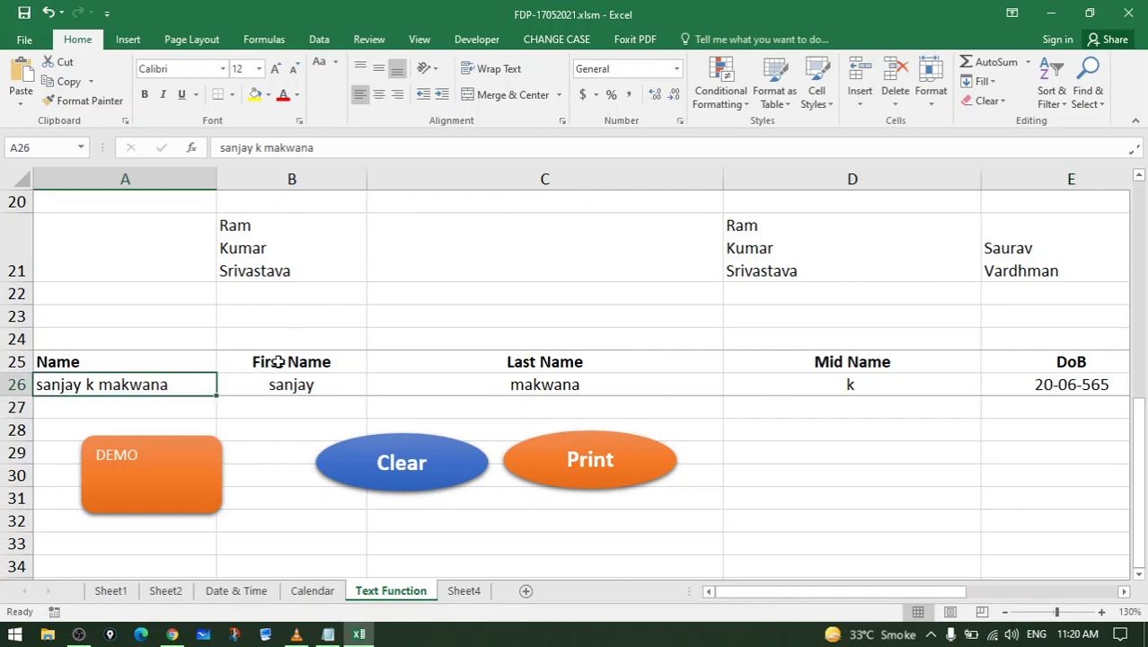
key("Delete")
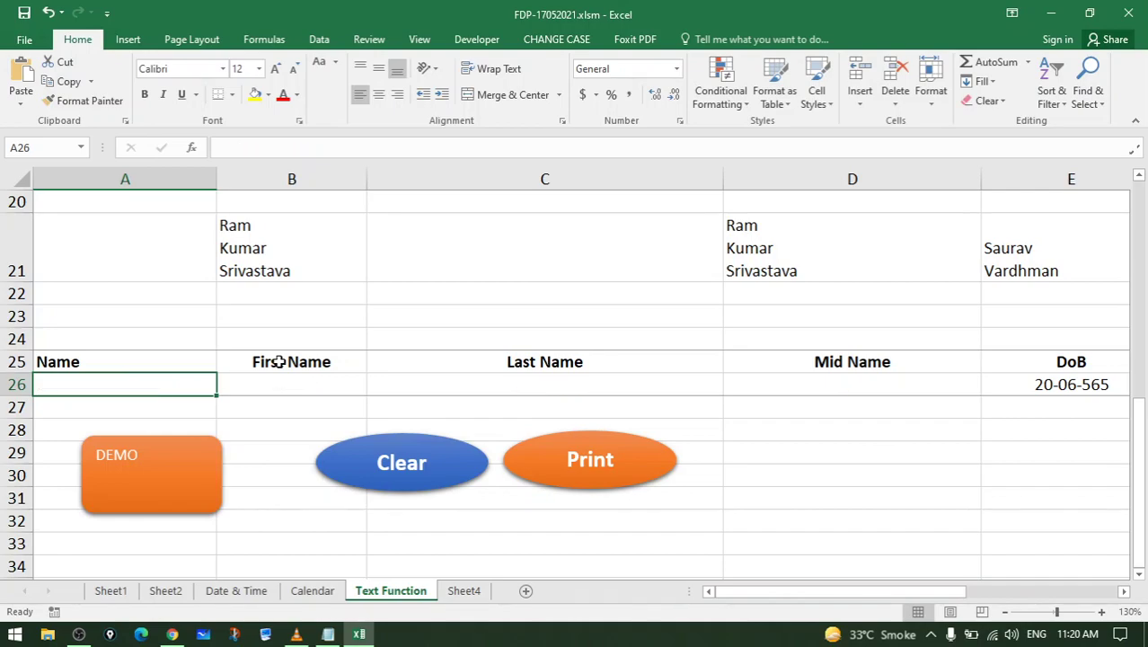
type("a c d")
key("Return")
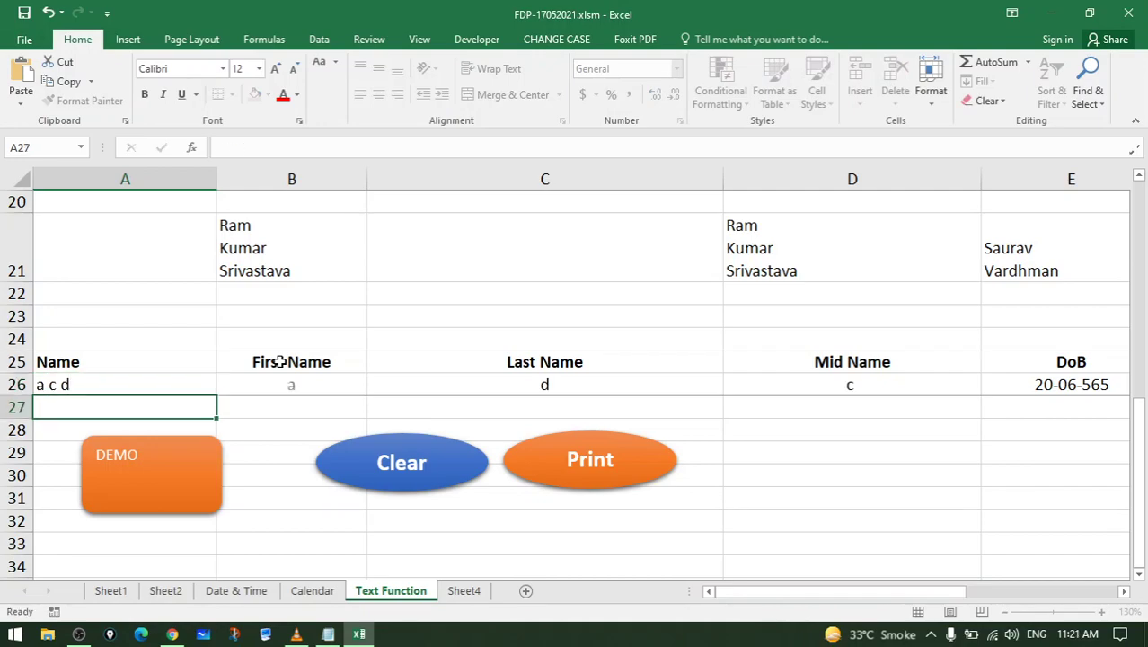
left_click(180, 387)
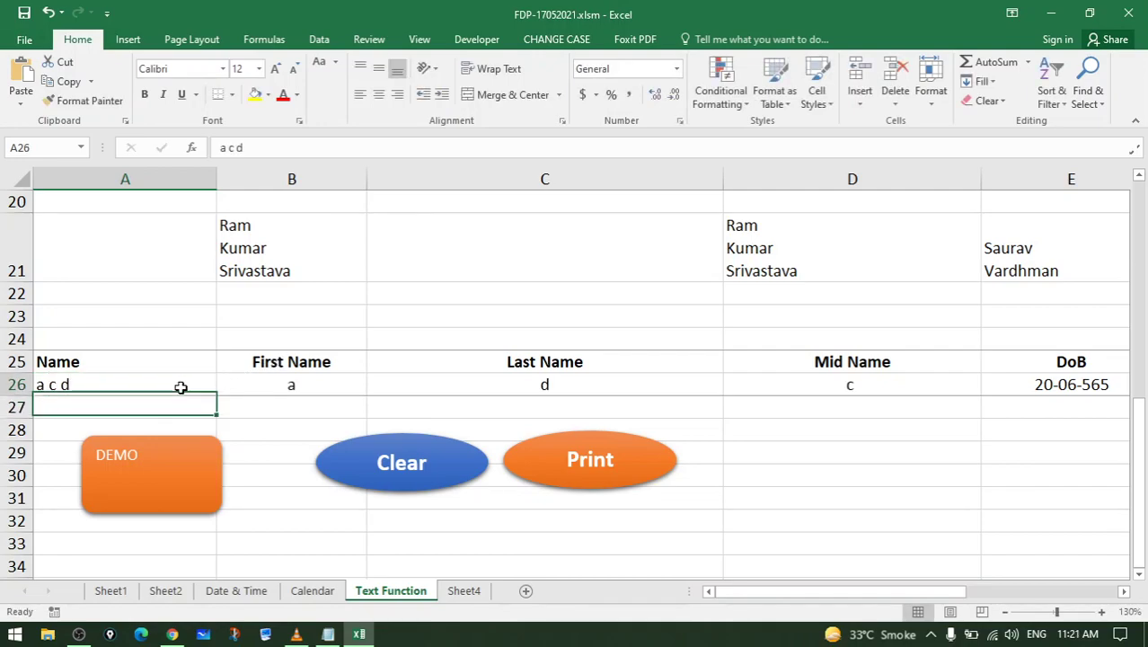
left_click(1049, 383)
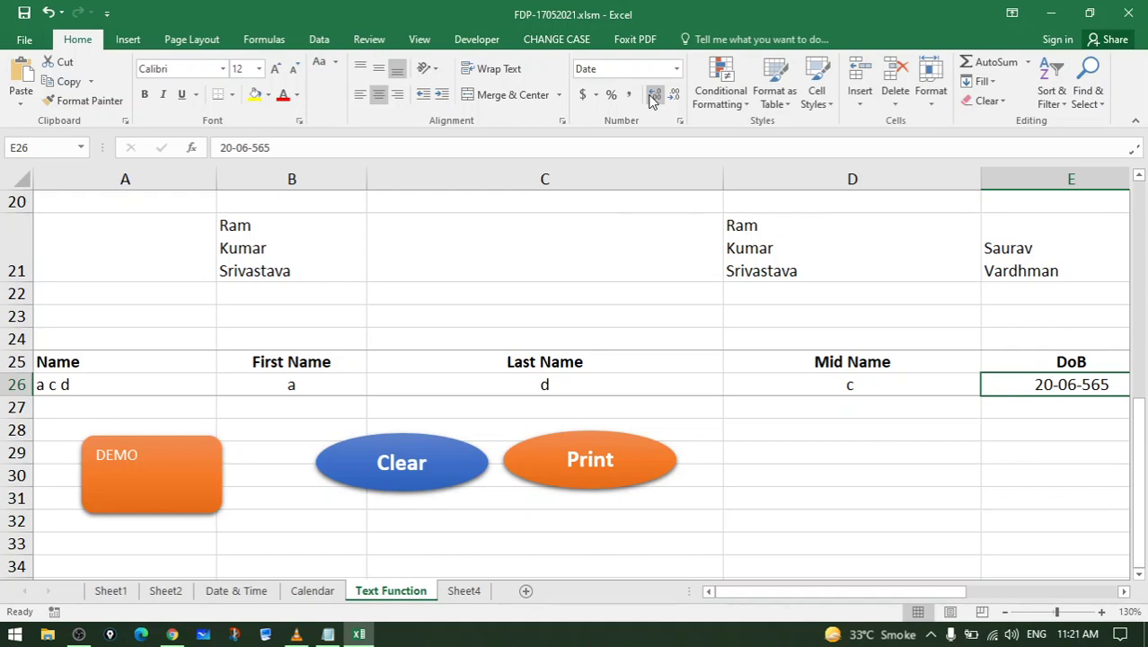
With A26 selected, start recording a new macro named 'D' stored in this workbook
left_click(419, 40)
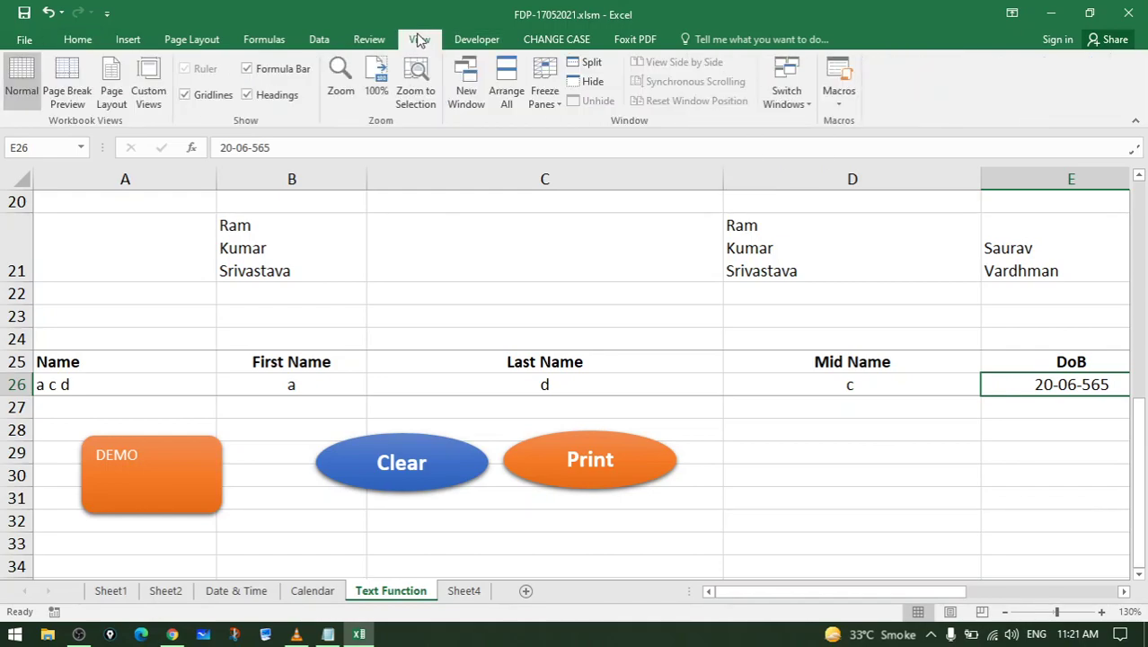
left_click(197, 382)
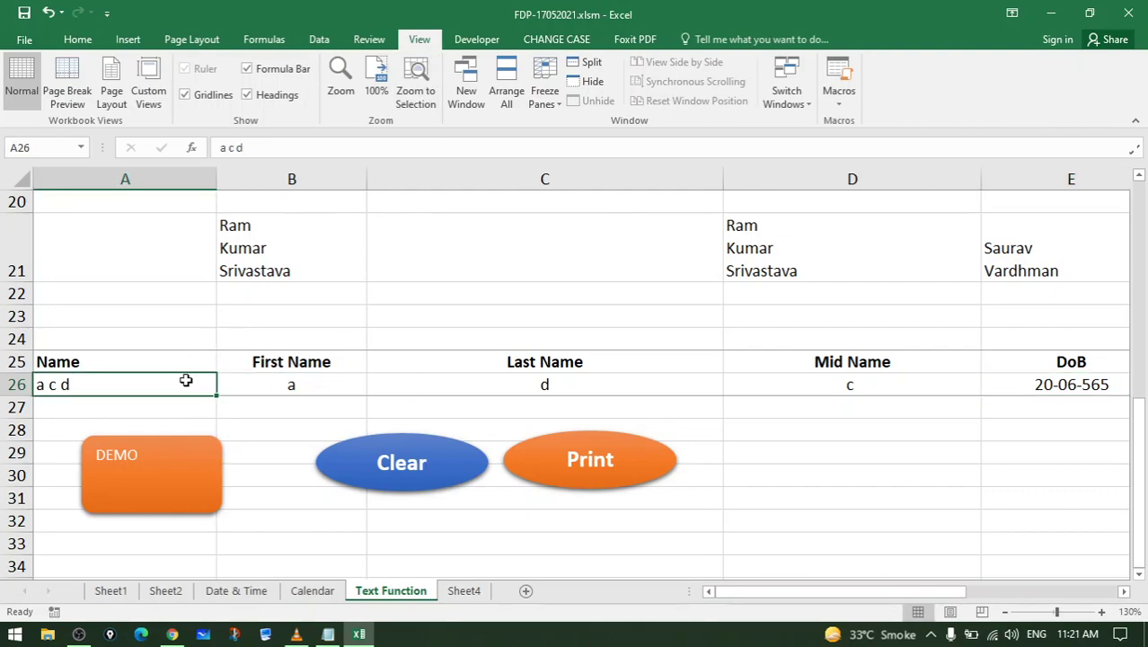
left_click(838, 91)
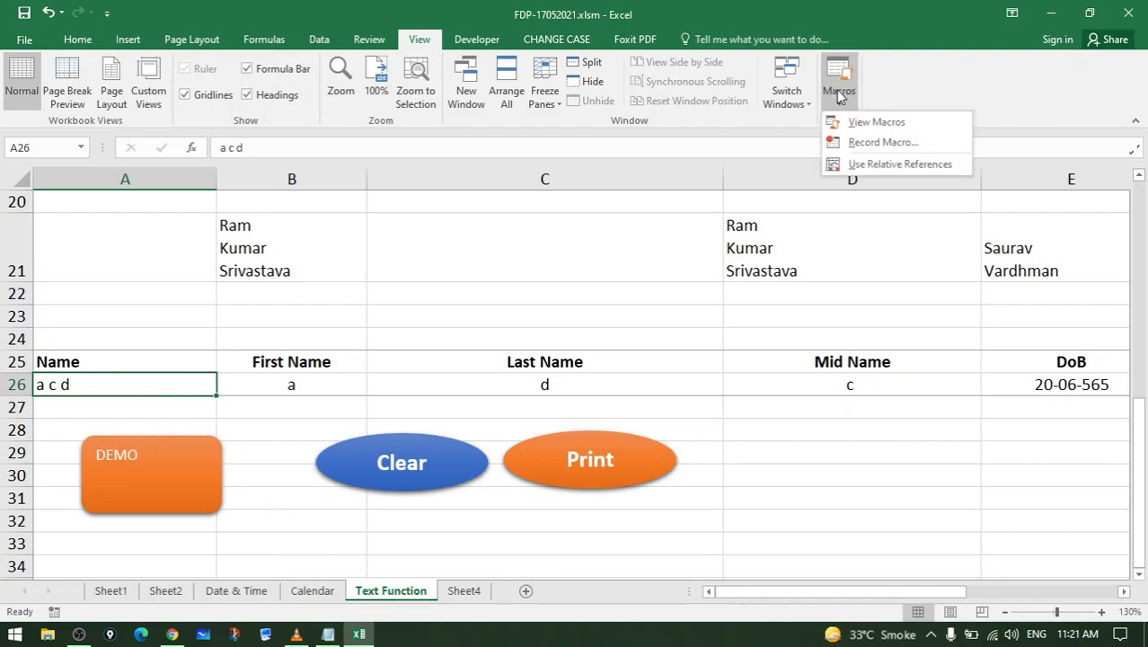
left_click(867, 144)
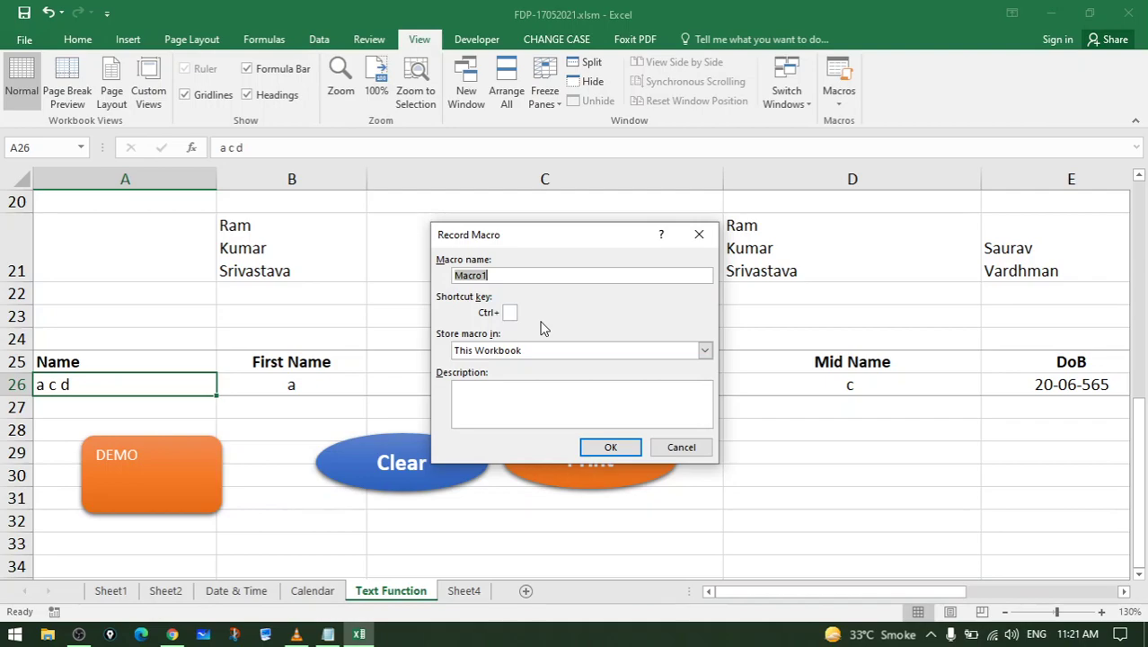
type("DEMO")
left_click(609, 448)
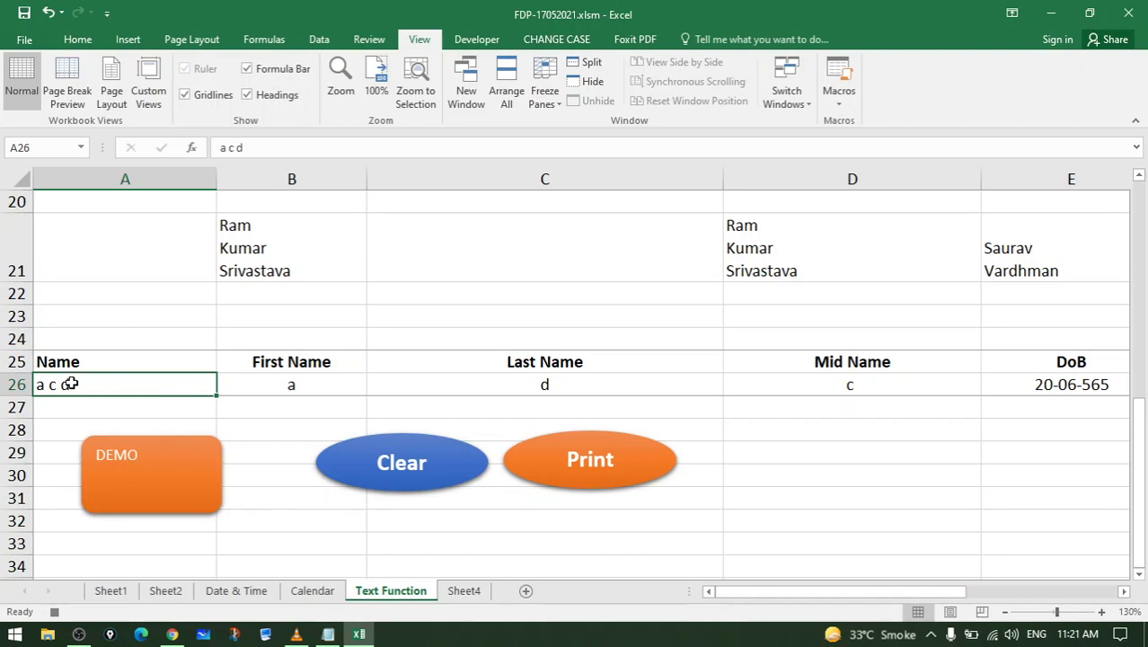
Delete the name in A26 and the DoB in E26, then stop the macro recording
key("Delete")
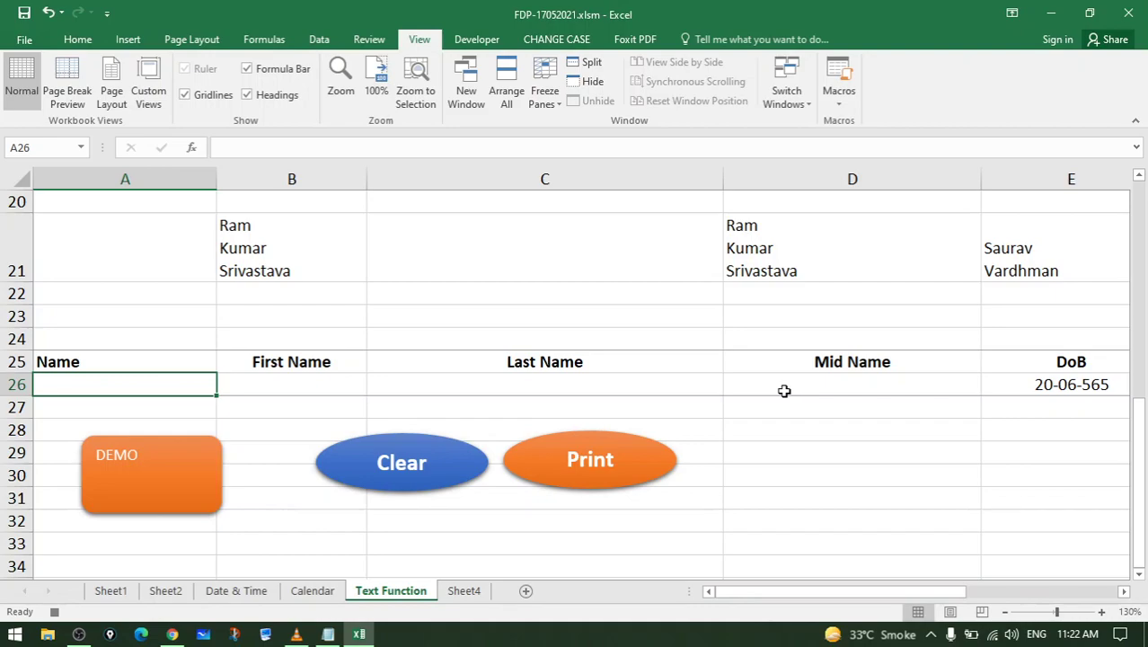
left_click(1090, 387)
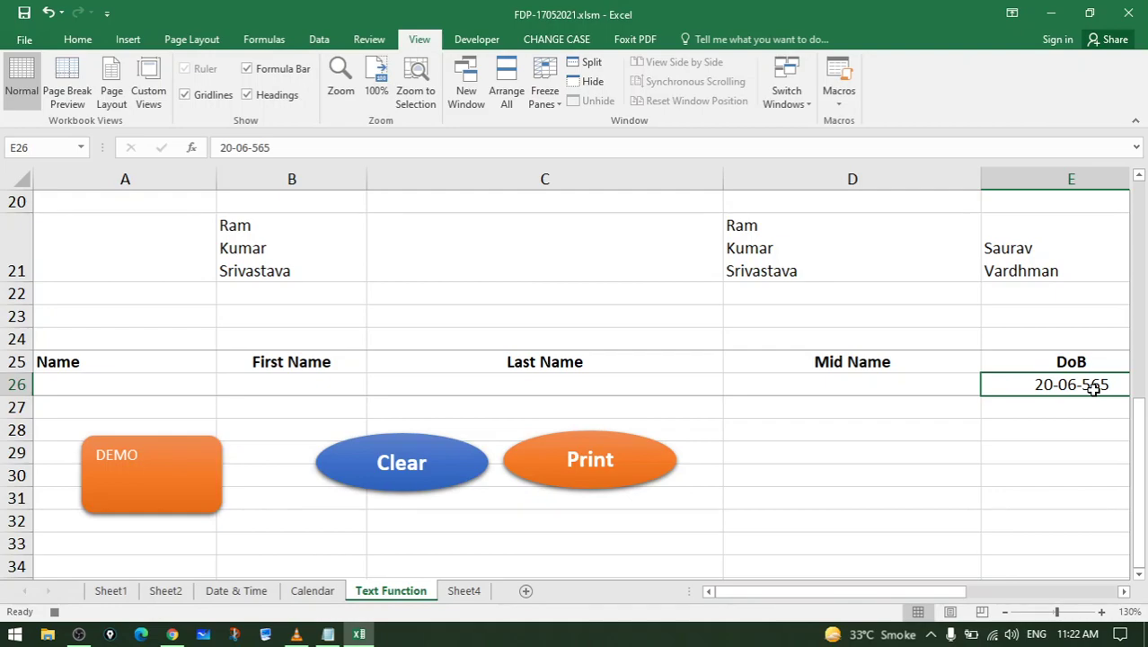
key("Delete")
scroll(1093, 387, "right", 3)
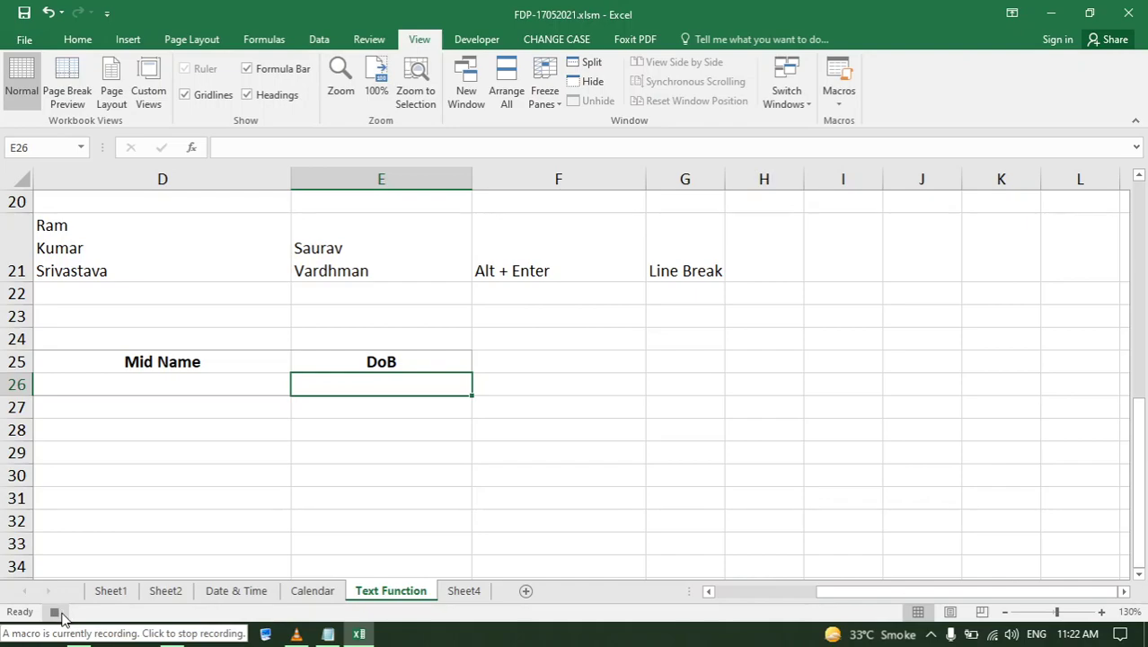
left_click(56, 613)
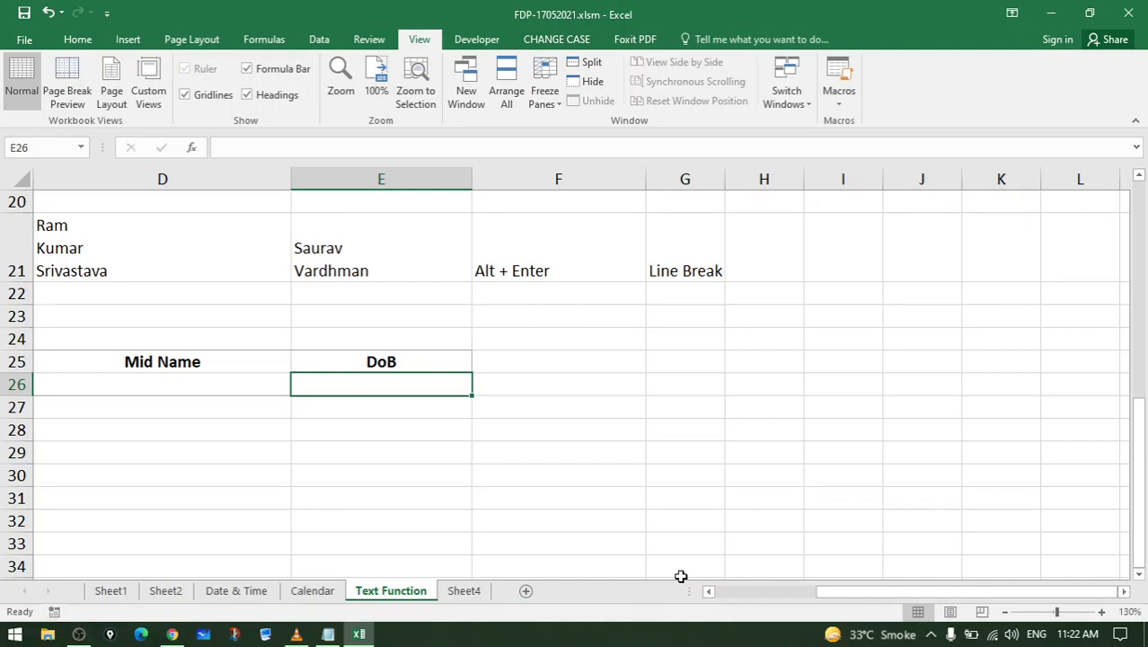
left_click_drag(856, 596, 697, 609)
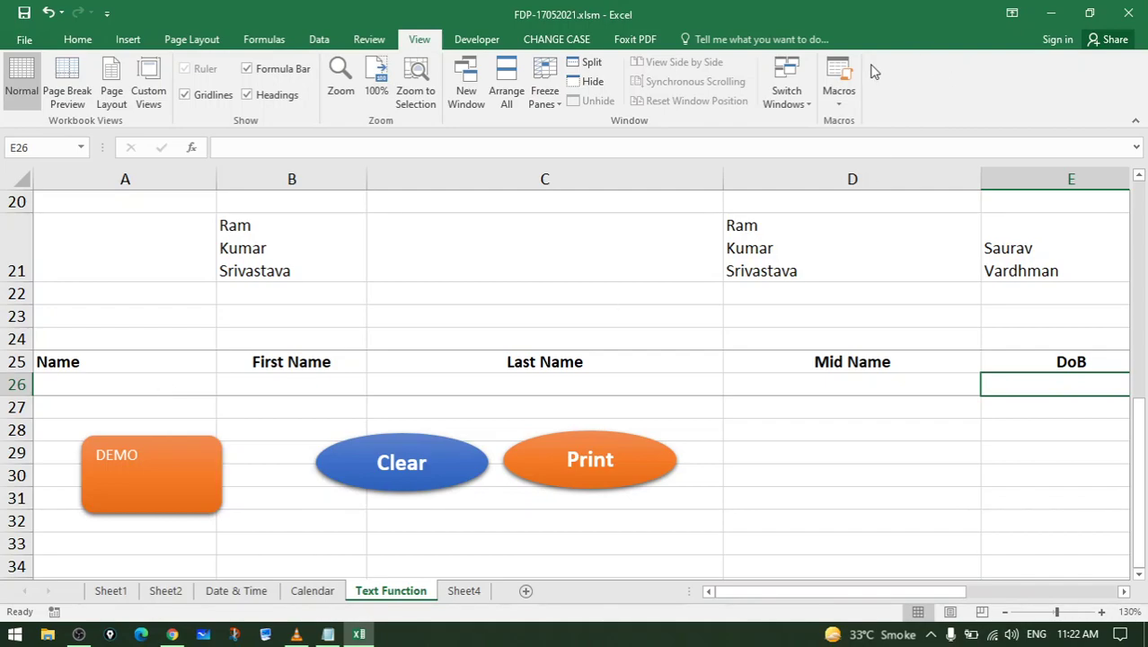
Open the View Macros list, select DEMO, and cancel without running it
left_click(839, 97)
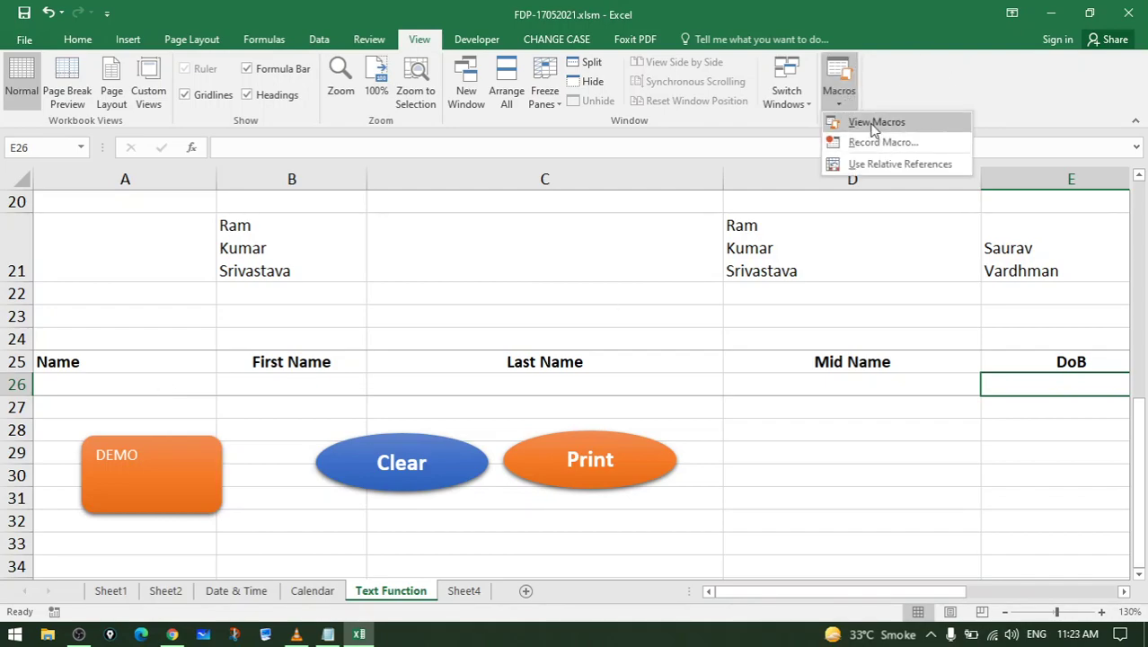
left_click(873, 124)
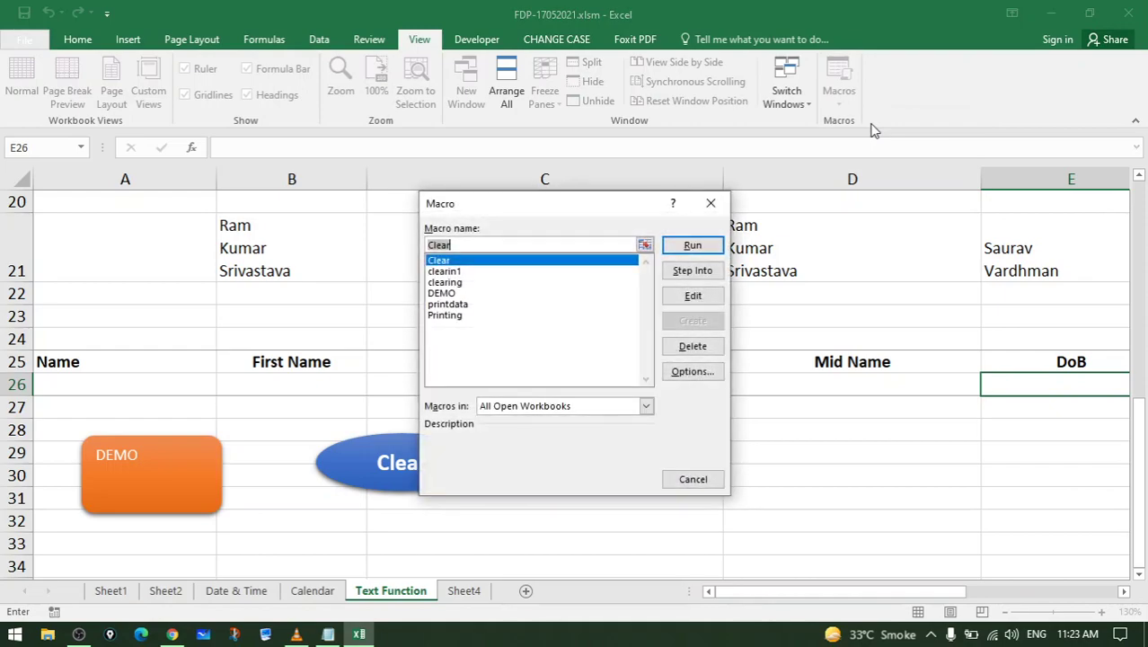
left_click(454, 293)
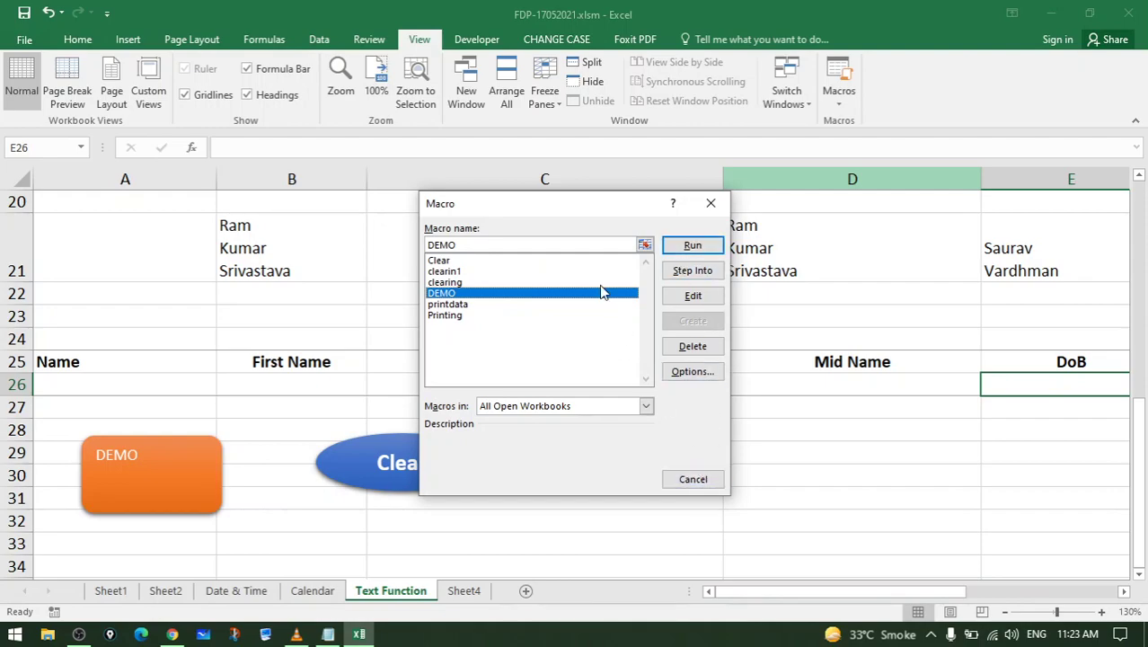
left_click(689, 479)
Enter the name 'afa asfa faa a' in A26 and DoB 231242 in E26
left_click(190, 382)
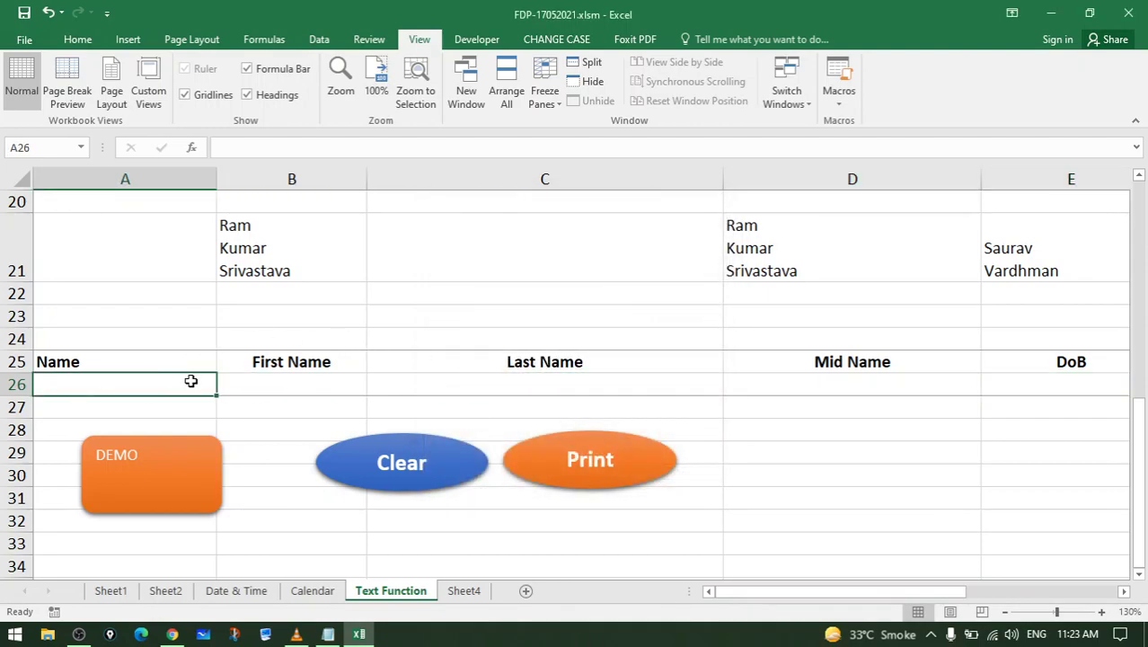
type("afa asfa ")
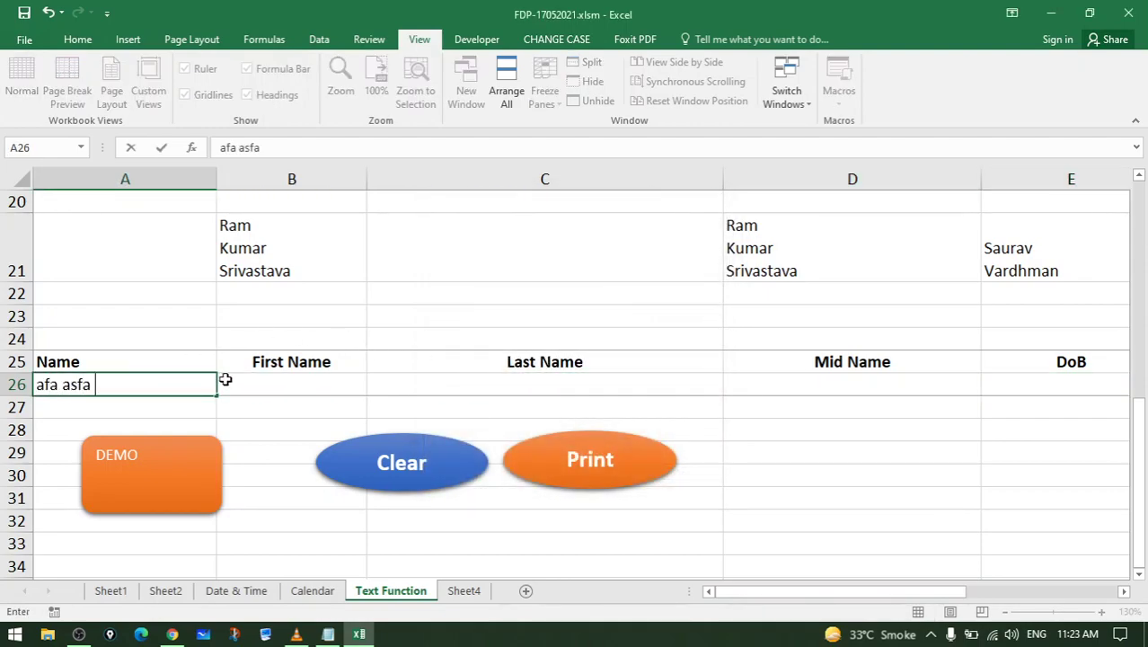
type("faa a")
left_click(1017, 393)
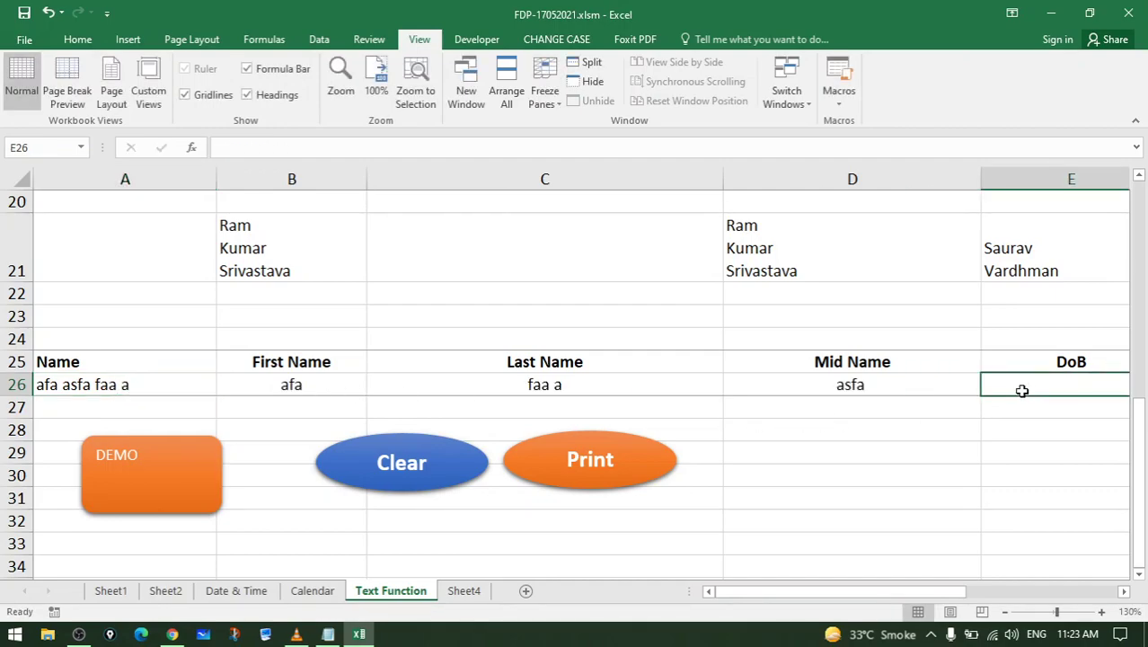
type("231242")
left_click(895, 444)
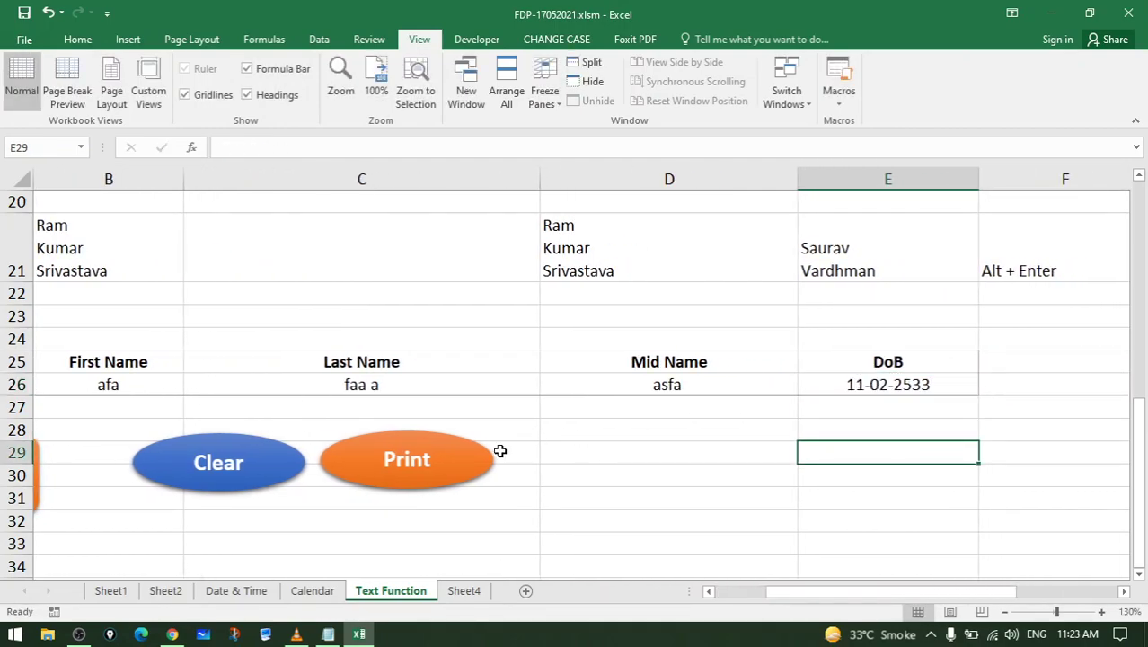
left_click_drag(794, 595, 717, 593)
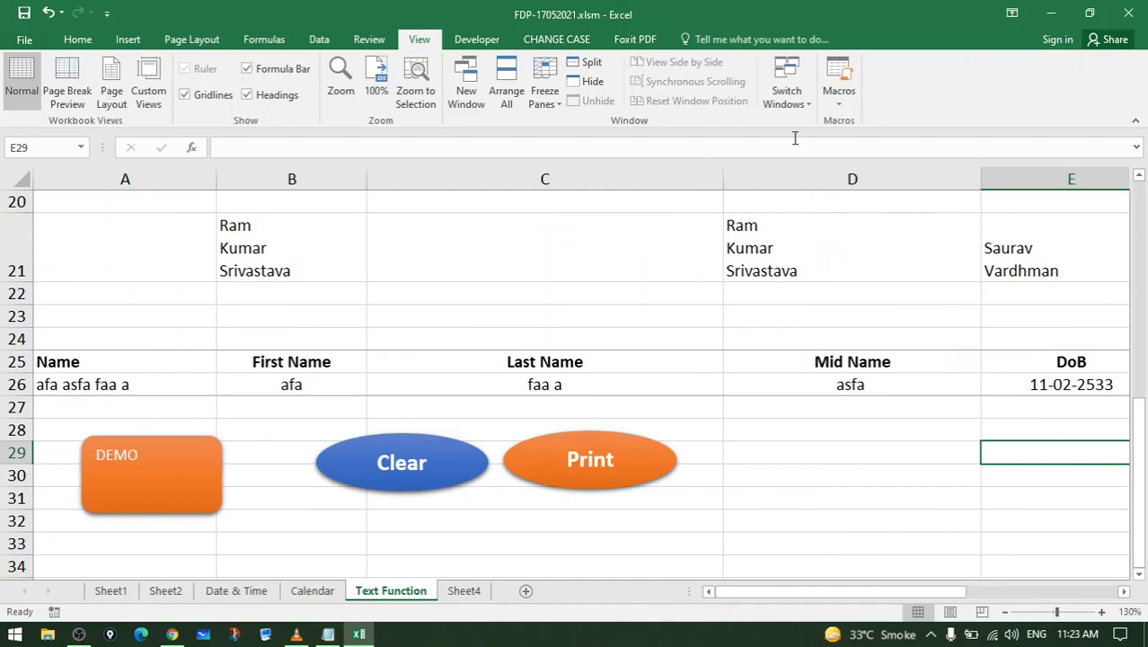
Run the DEMO macro from the macro list, then reselect A26
left_click(838, 104)
left_click(878, 122)
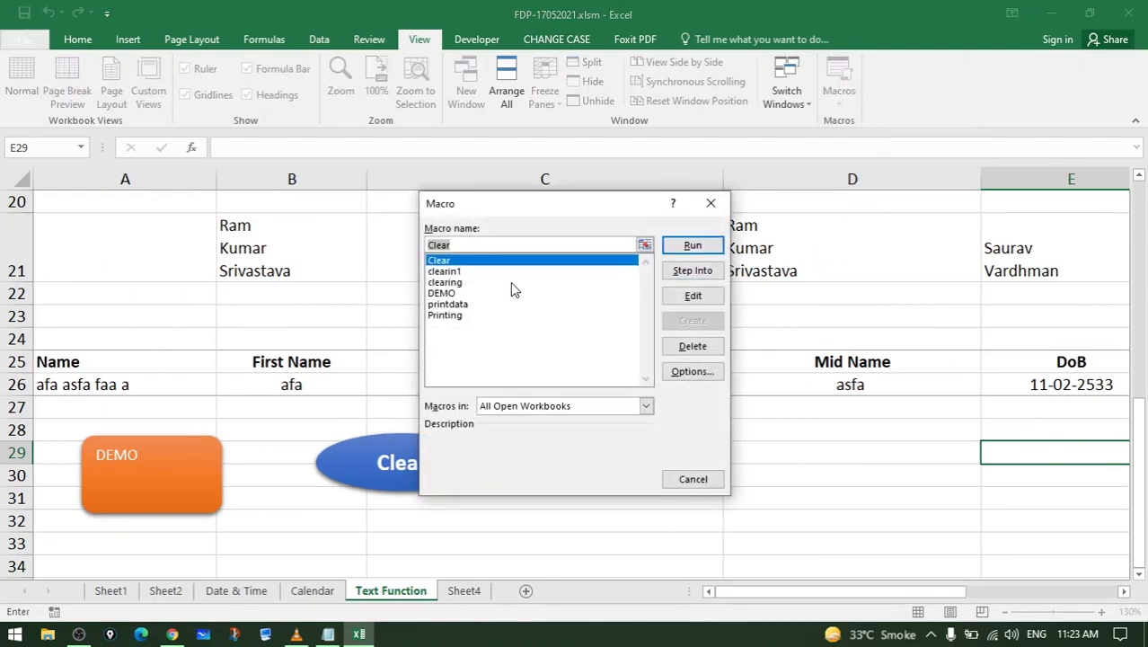
left_click(458, 292)
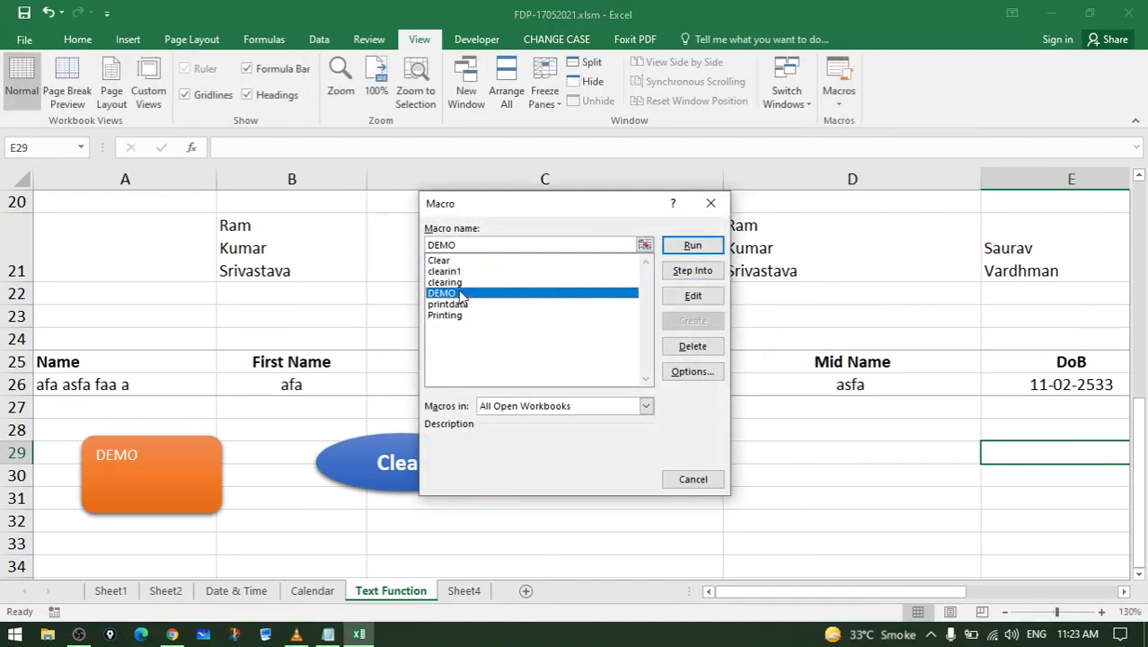
left_click(700, 247)
left_click_drag(902, 593, 794, 593)
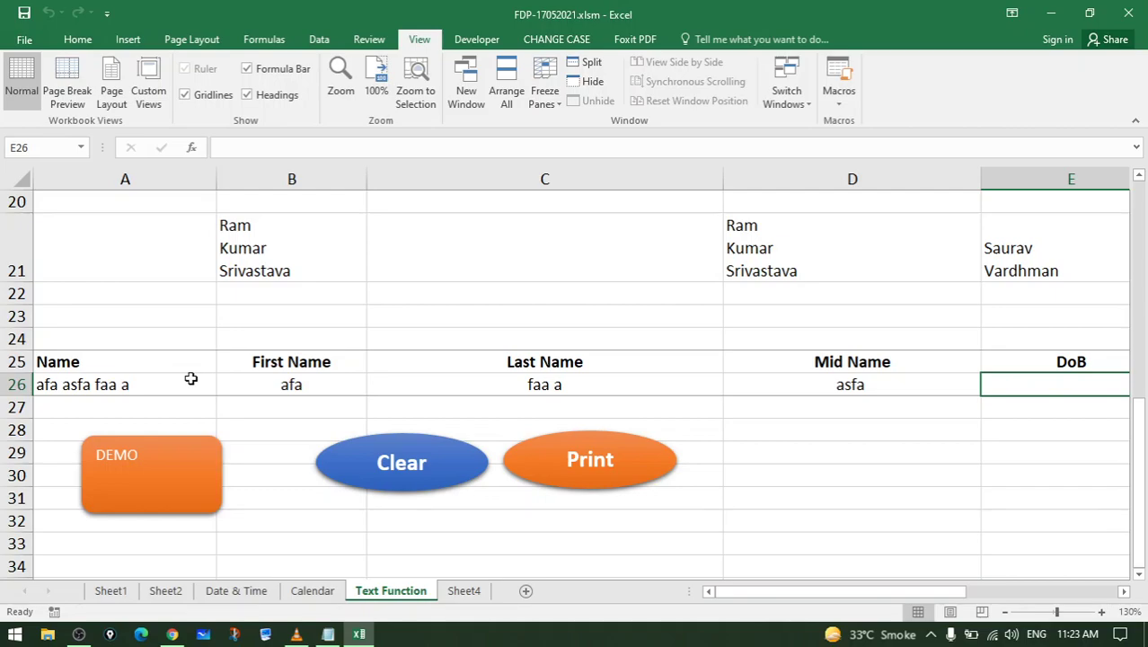
left_click(186, 395)
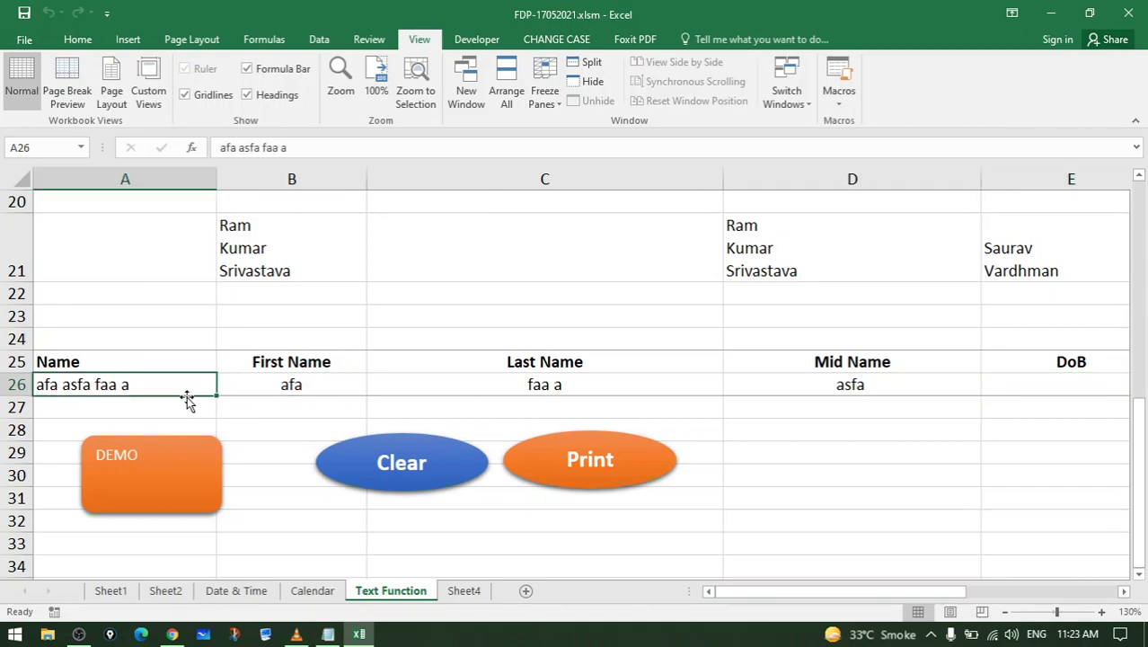
Start recording a new macro named demo2
left_click(842, 99)
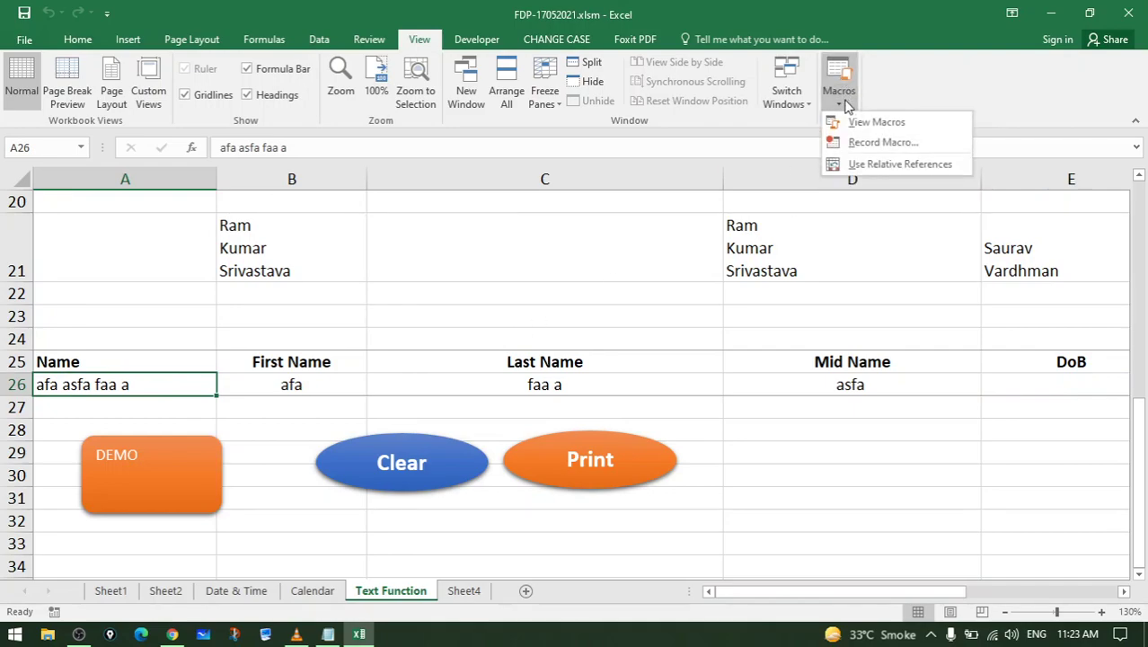
left_click(871, 142)
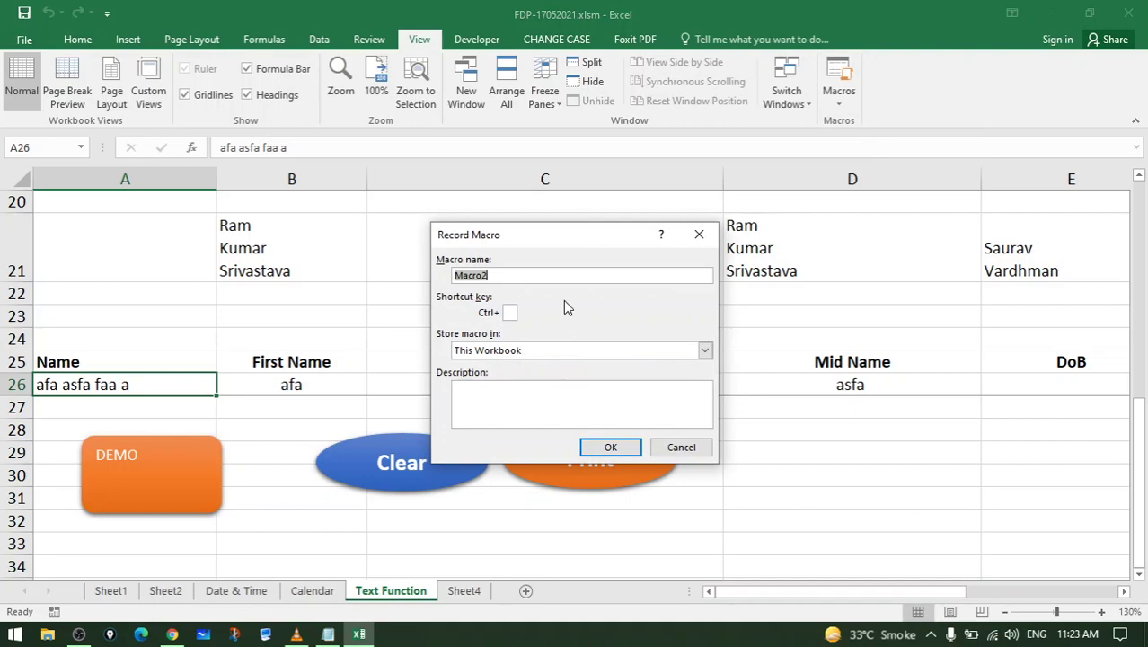
type("demo")
type("2")
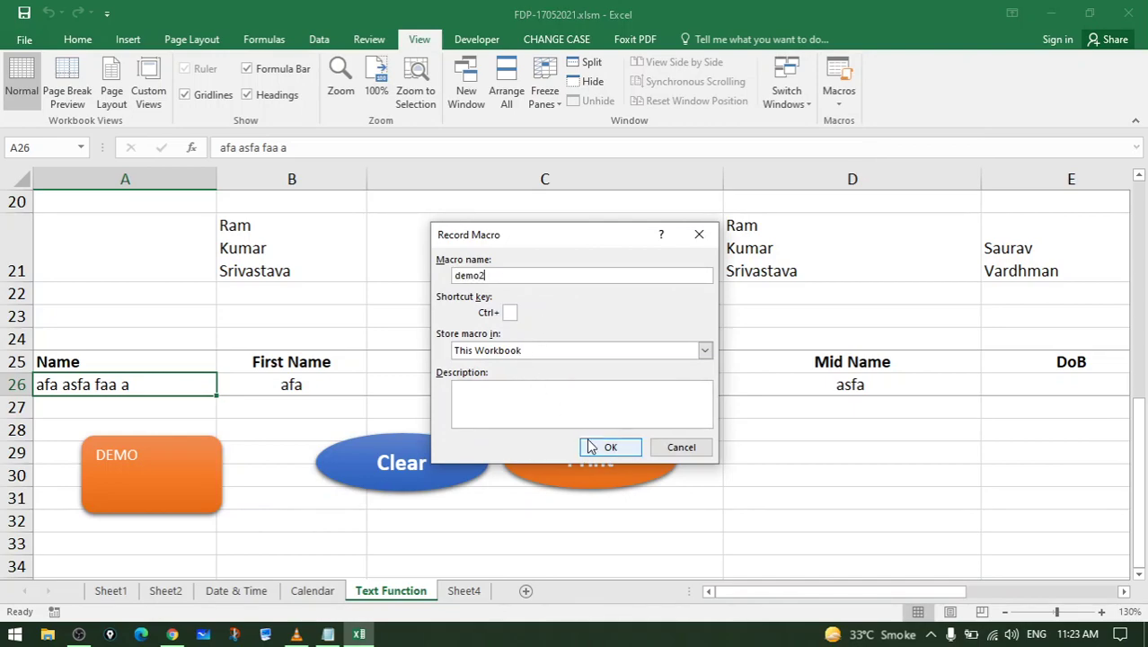
left_click(606, 446)
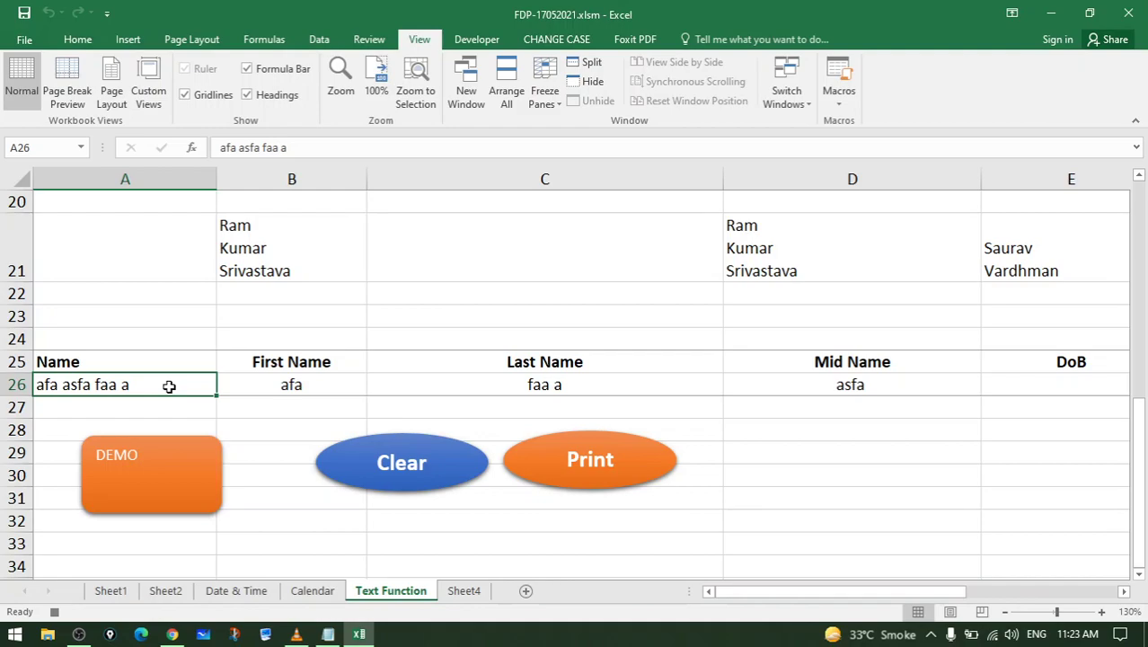
Delete the name in A26, select E26 then A26, and stop recording demo2
key("Delete")
left_click(1013, 386)
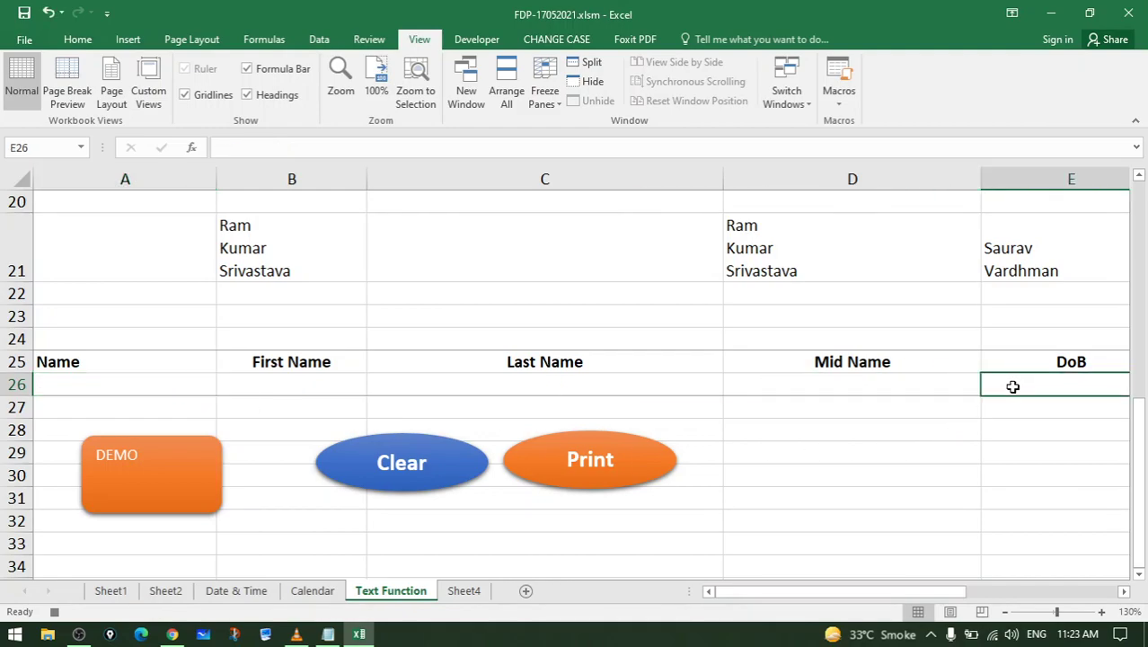
scroll(997, 399, "right", 3)
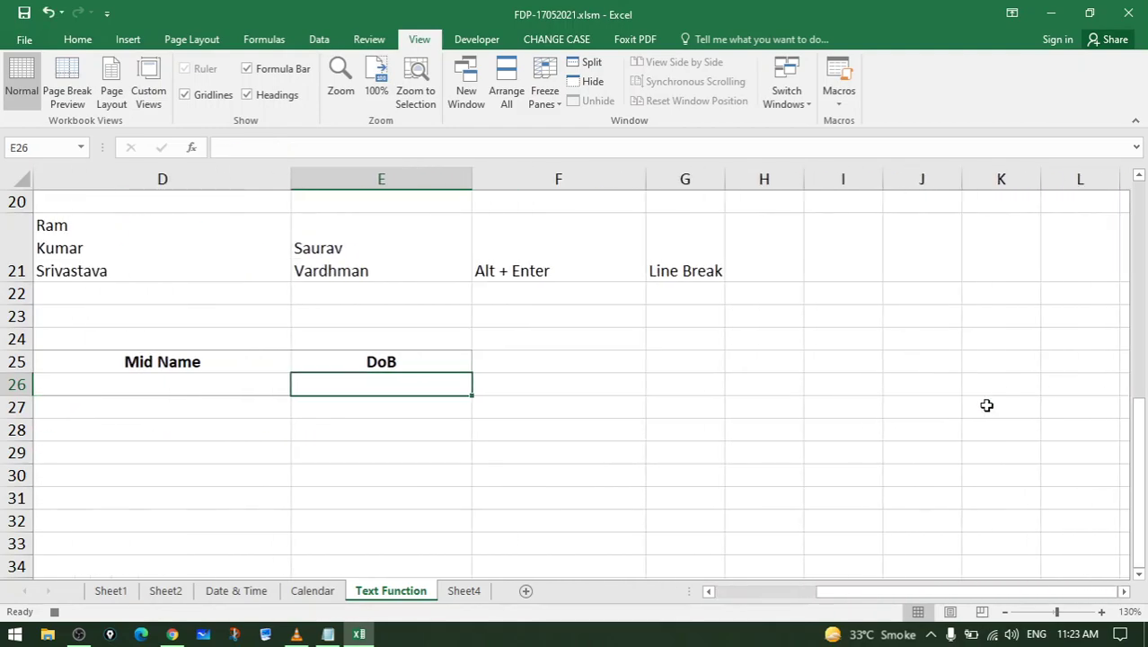
left_click_drag(871, 591, 771, 593)
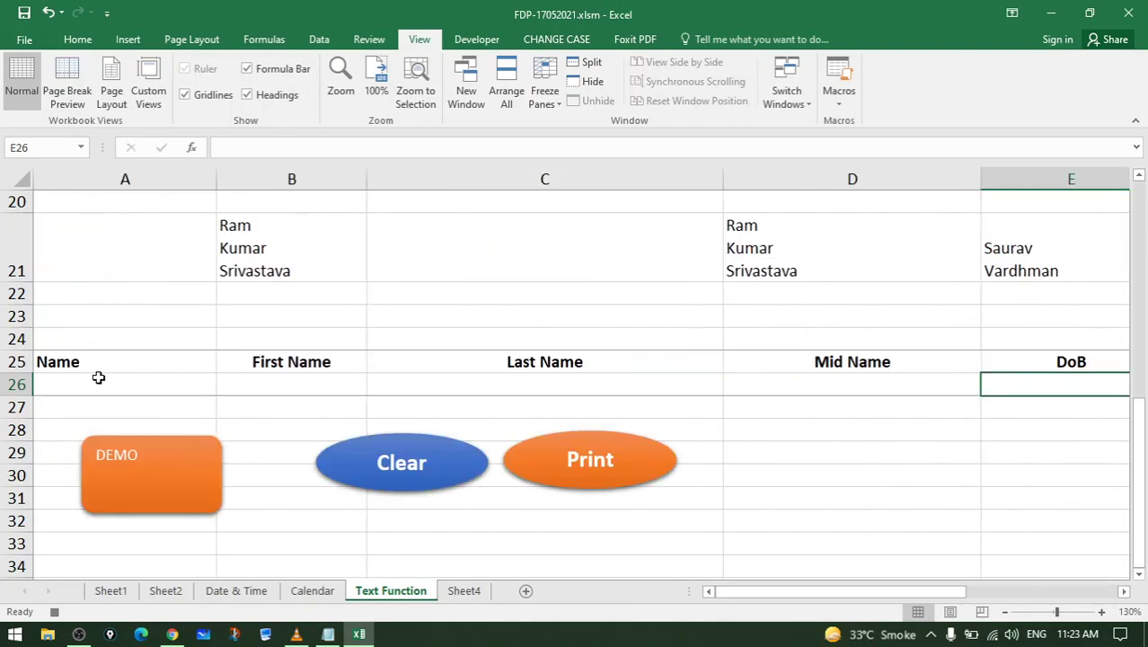
left_click(99, 381)
left_click(837, 103)
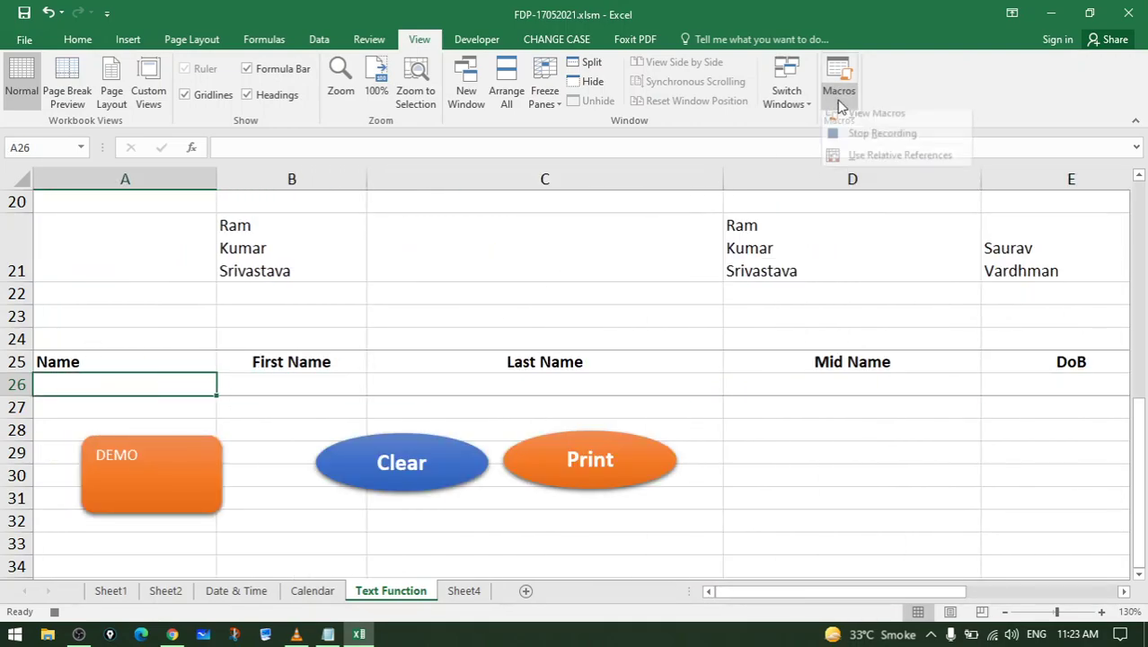
left_click(855, 135)
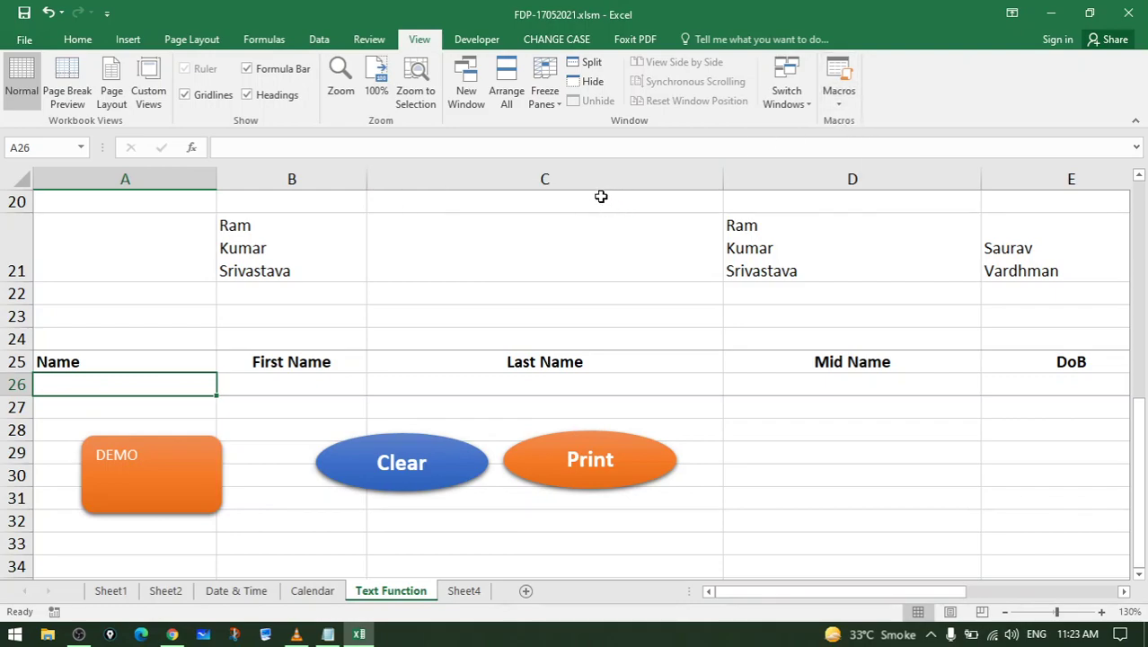
Enter the name 'd dfd f' in A26 and DoB 231 in E26
type("d dfd f")
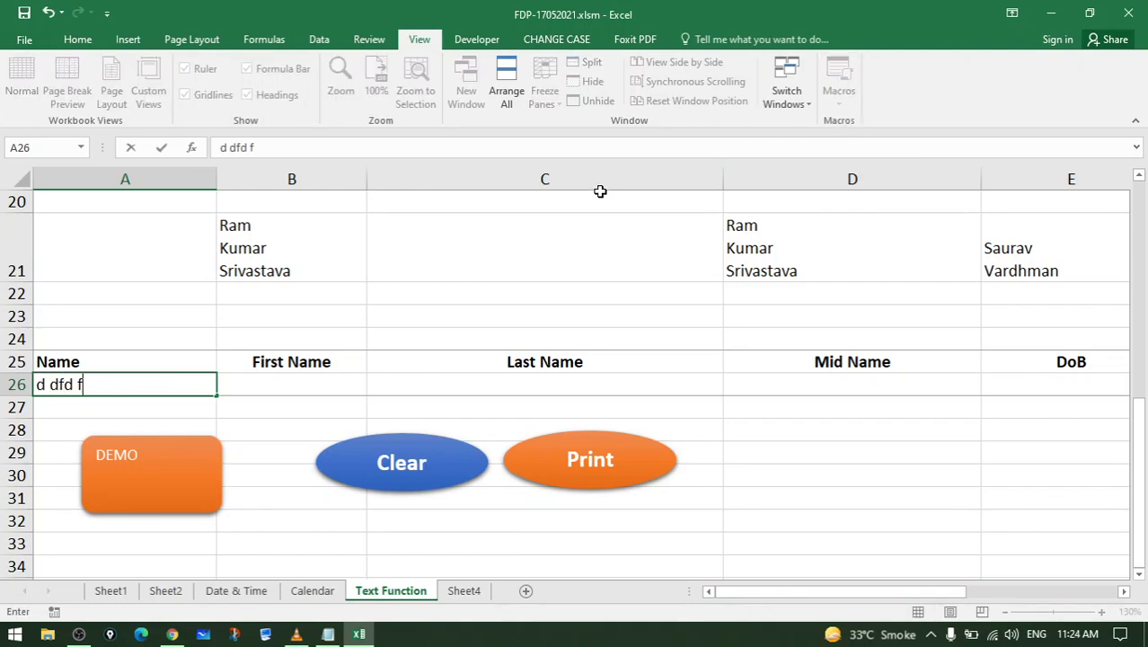
type(" d")
key("BackSpace")
key("BackSpace")
key("Return")
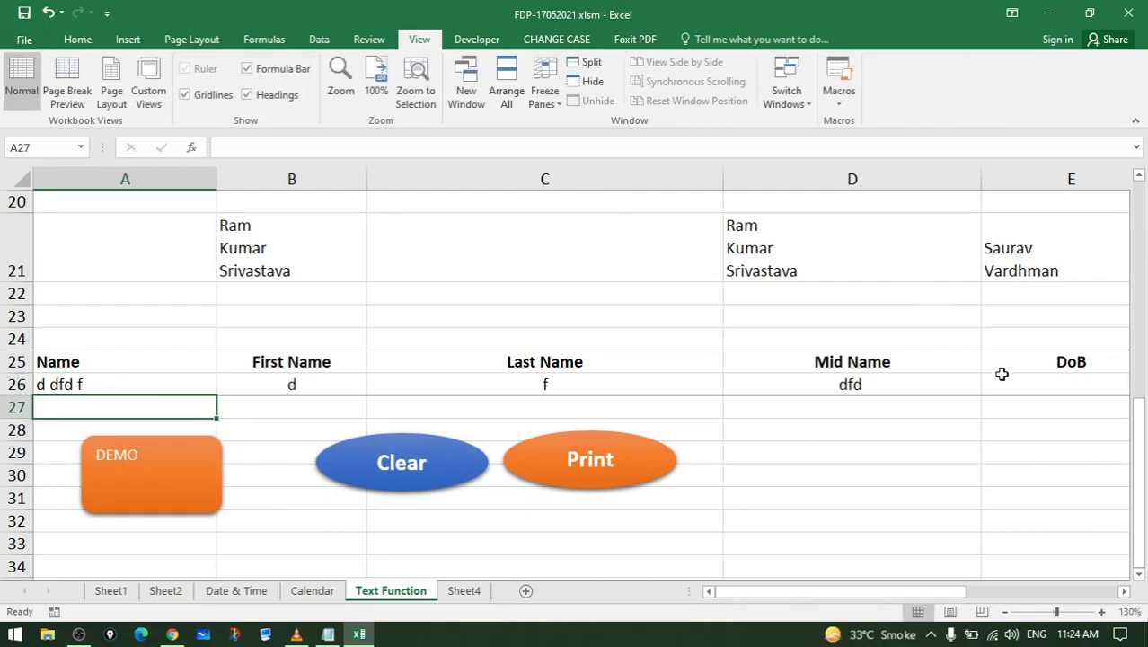
left_click(1010, 377)
type("231")
key("Return")
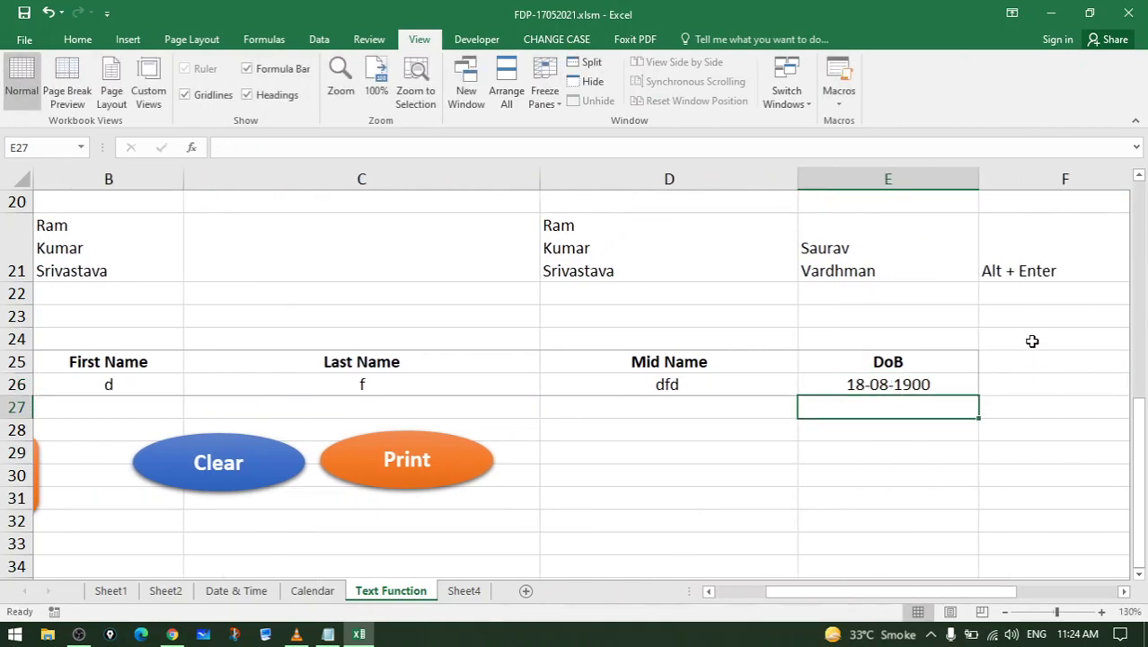
Run the demo2 macro from the macro list to clear row 26
left_click(838, 101)
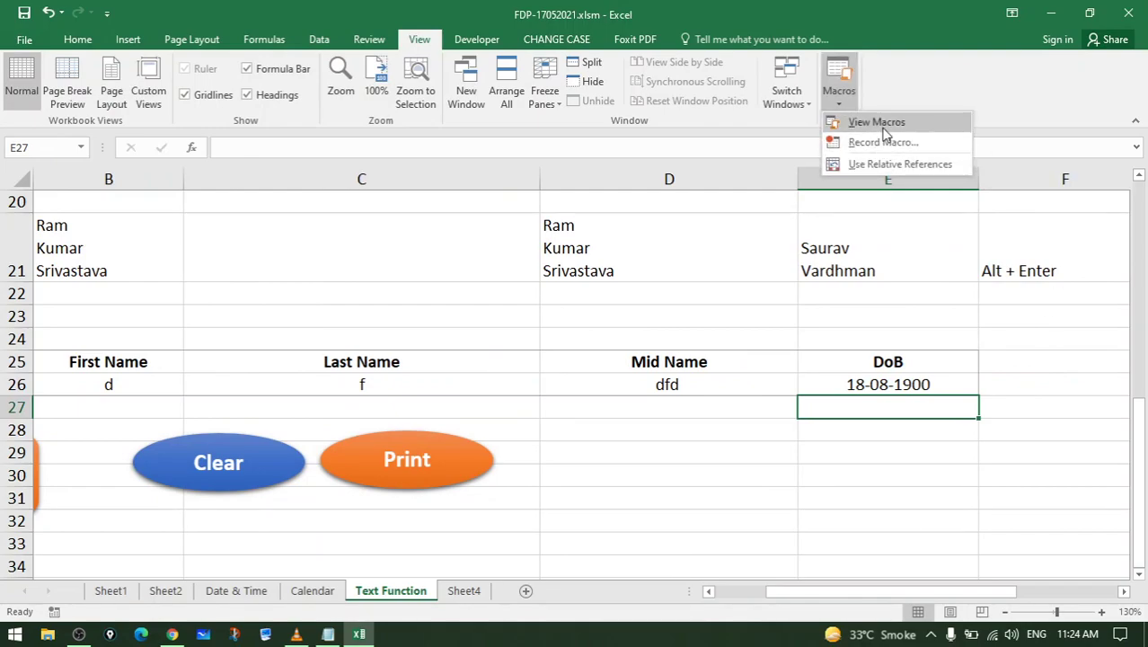
left_click(849, 123)
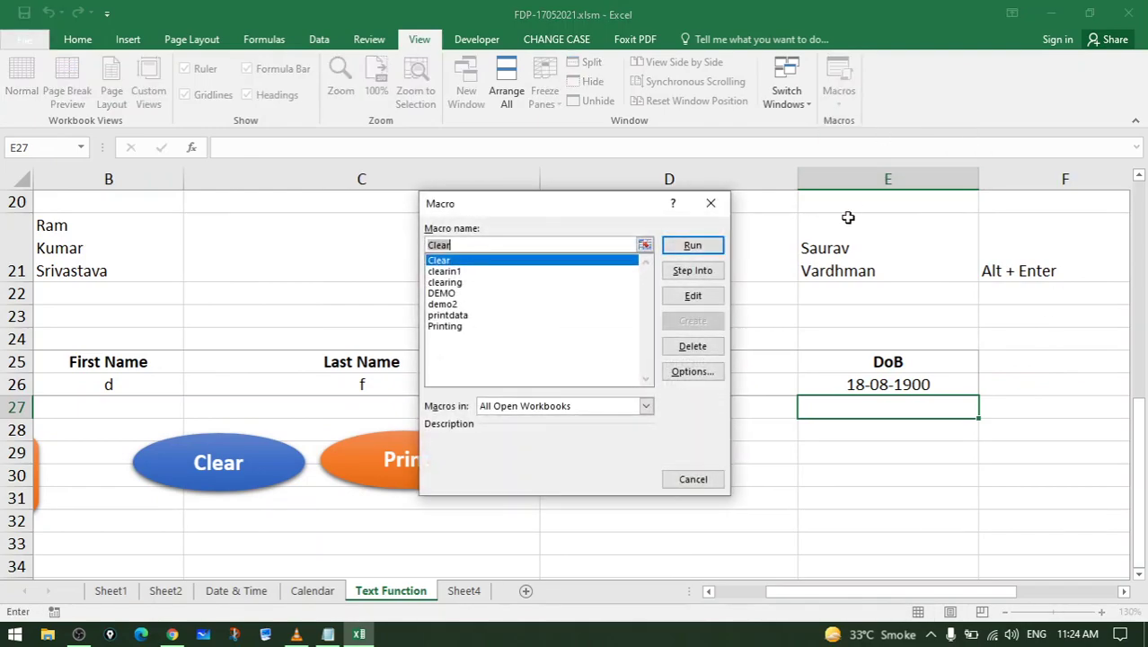
left_click(473, 304)
left_click(681, 249)
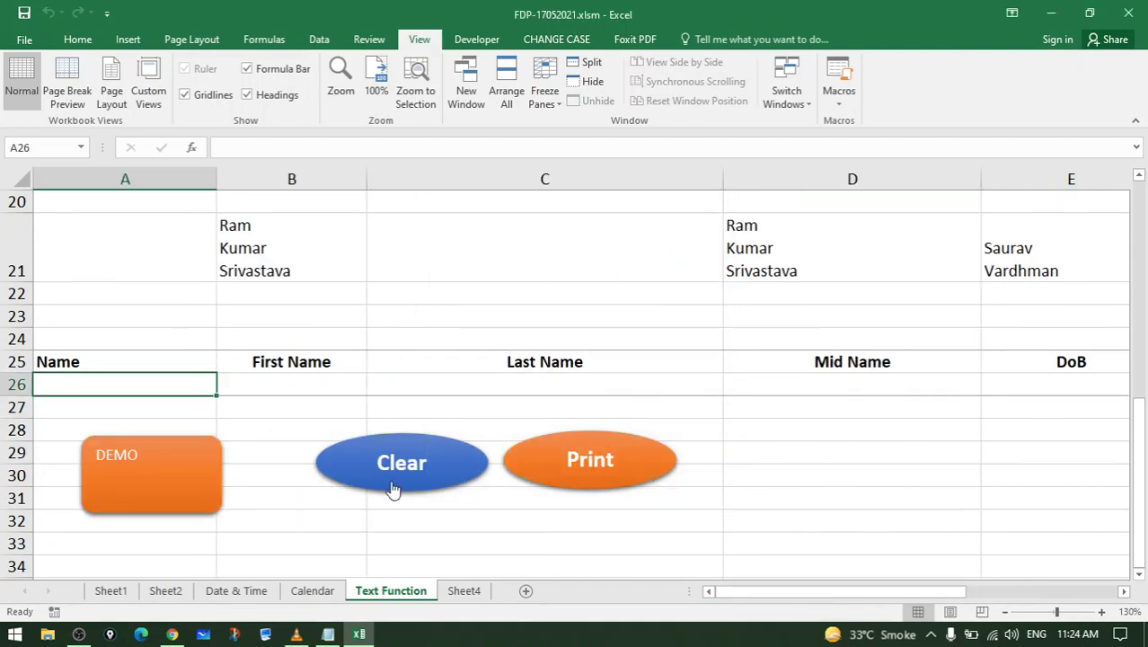
left_click(154, 477)
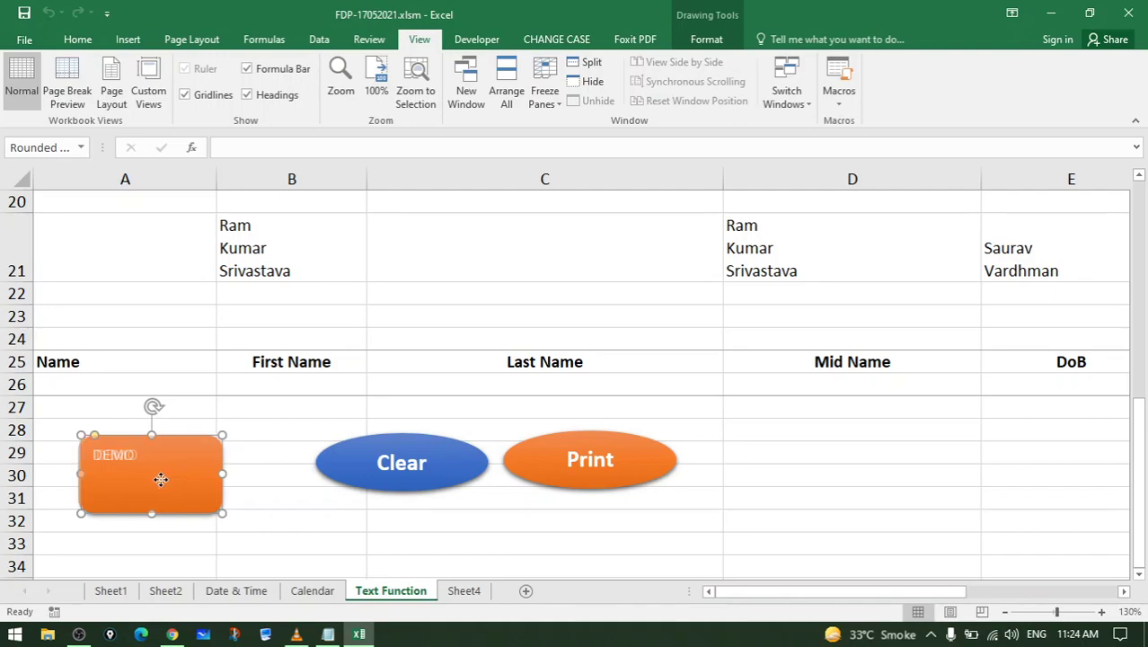
Assign the demo2 macro to the orange DEMO shape via Assign Macro
right_click(162, 485)
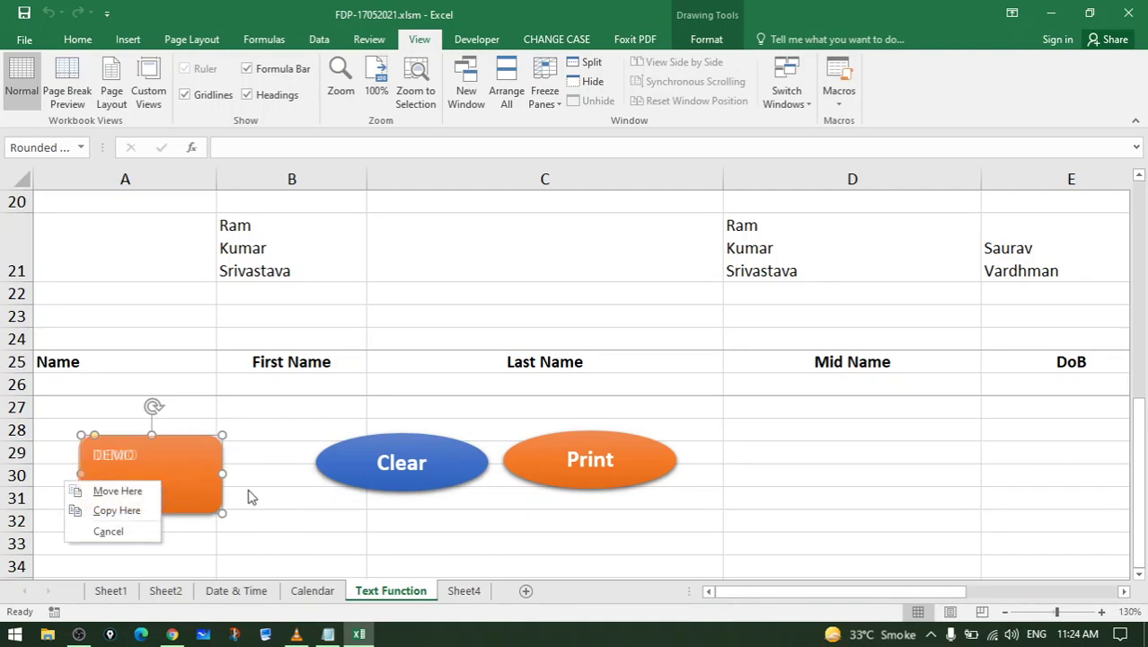
left_click(261, 492)
left_click(176, 473)
right_click(175, 473)
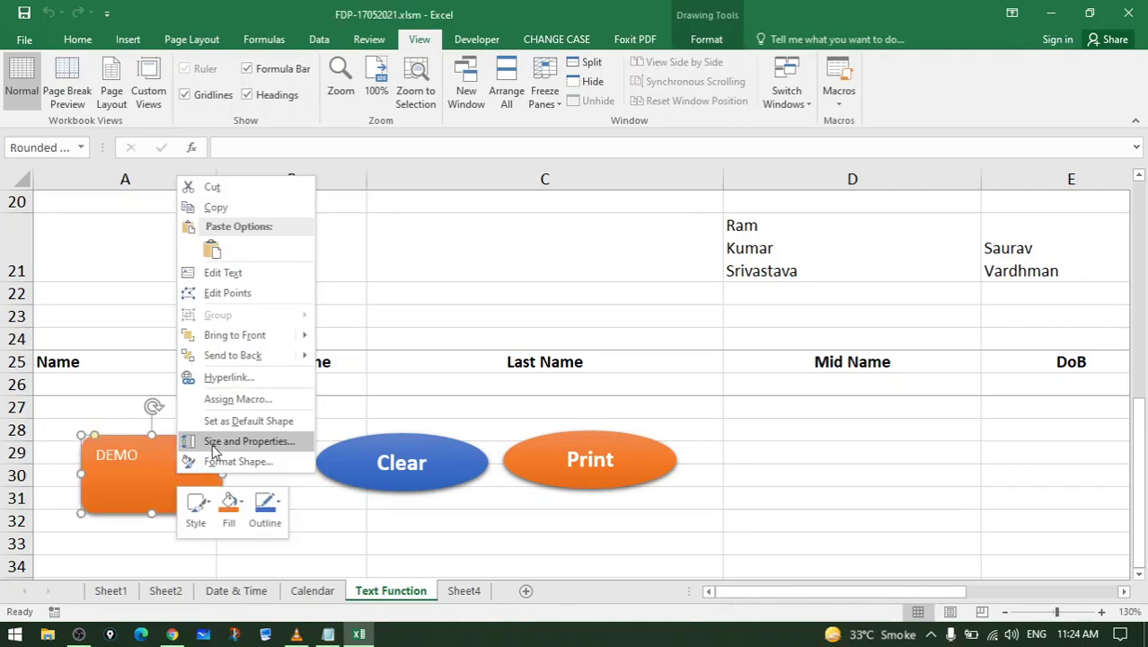
left_click(237, 399)
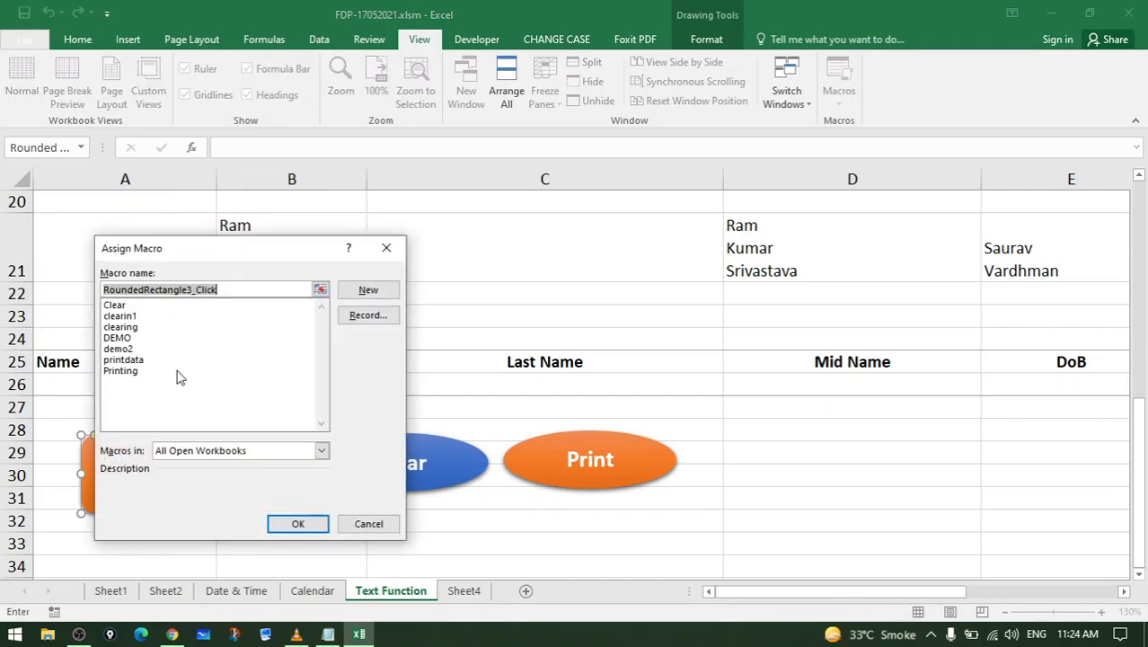
left_click(119, 349)
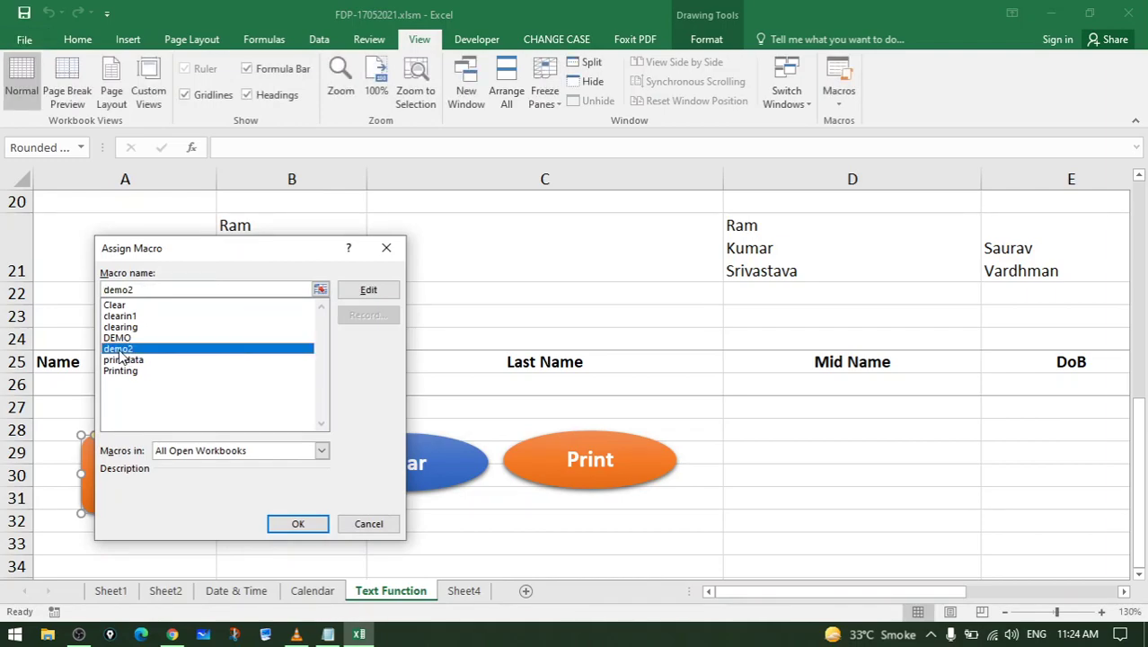
left_click(295, 529)
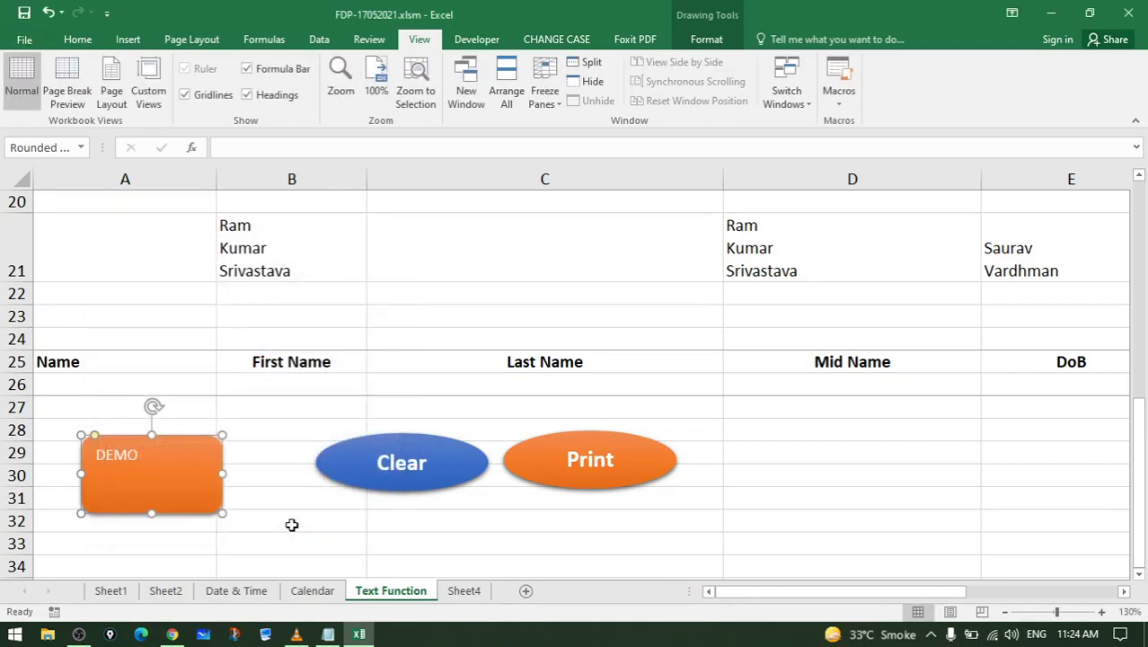
left_click(202, 388)
Enter name 'ger r e g' in A26 and DoB 342 in E26, then click DEMO to clear them
double_click(202, 388)
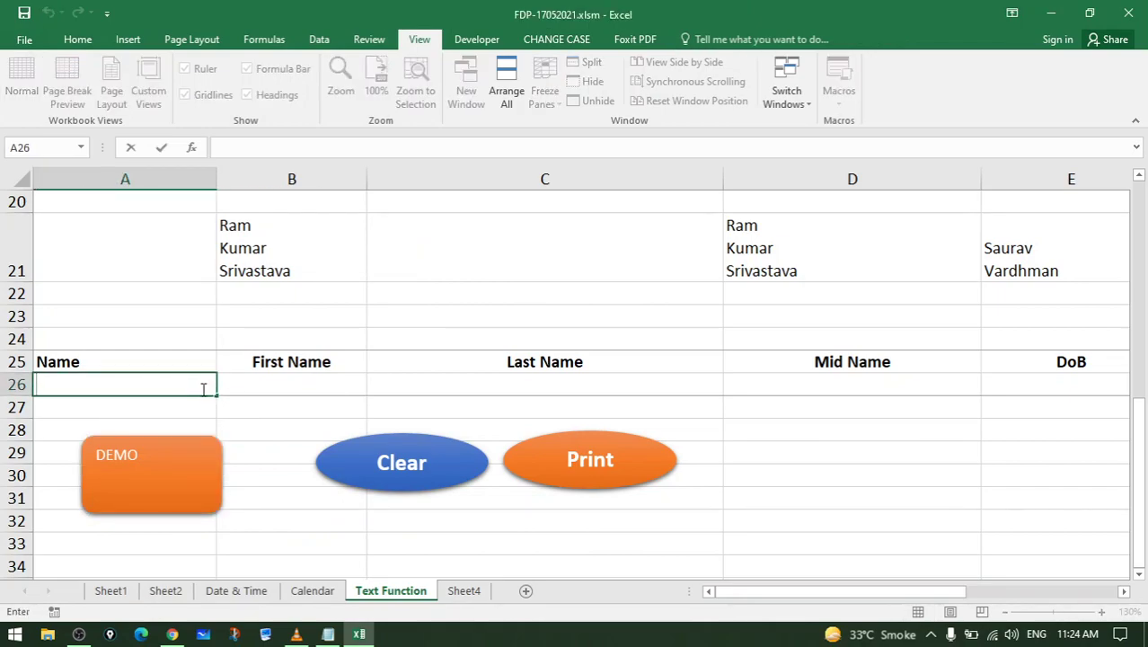
type("ger r e ge")
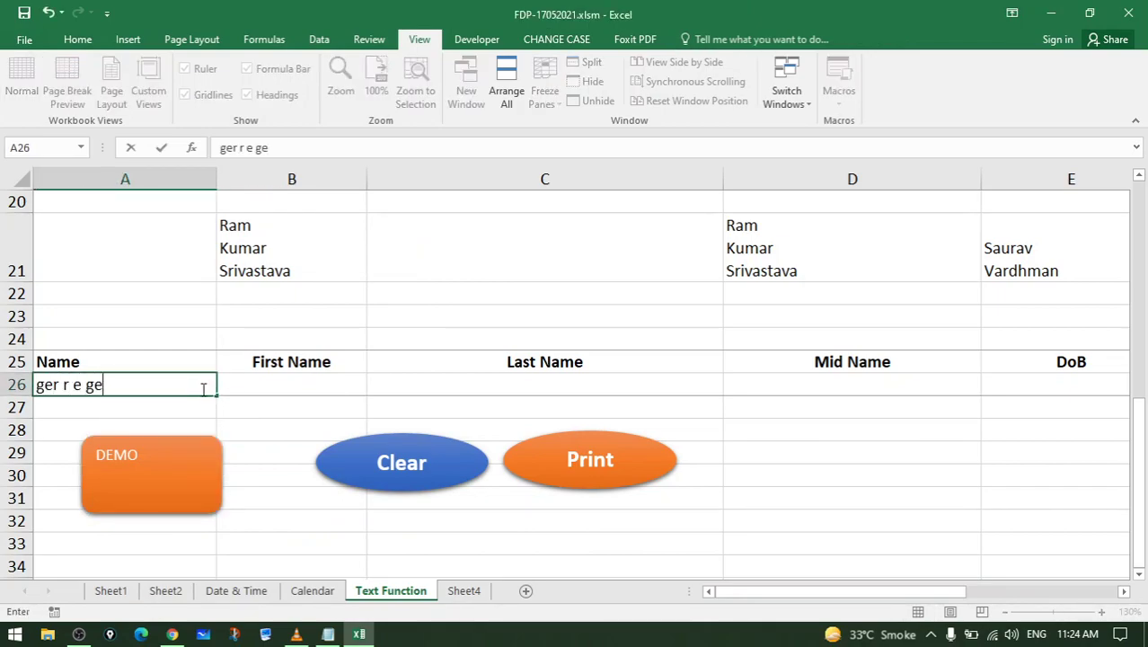
key("BackSpace")
key("BackSpace")
key("BackSpace")
key("Return")
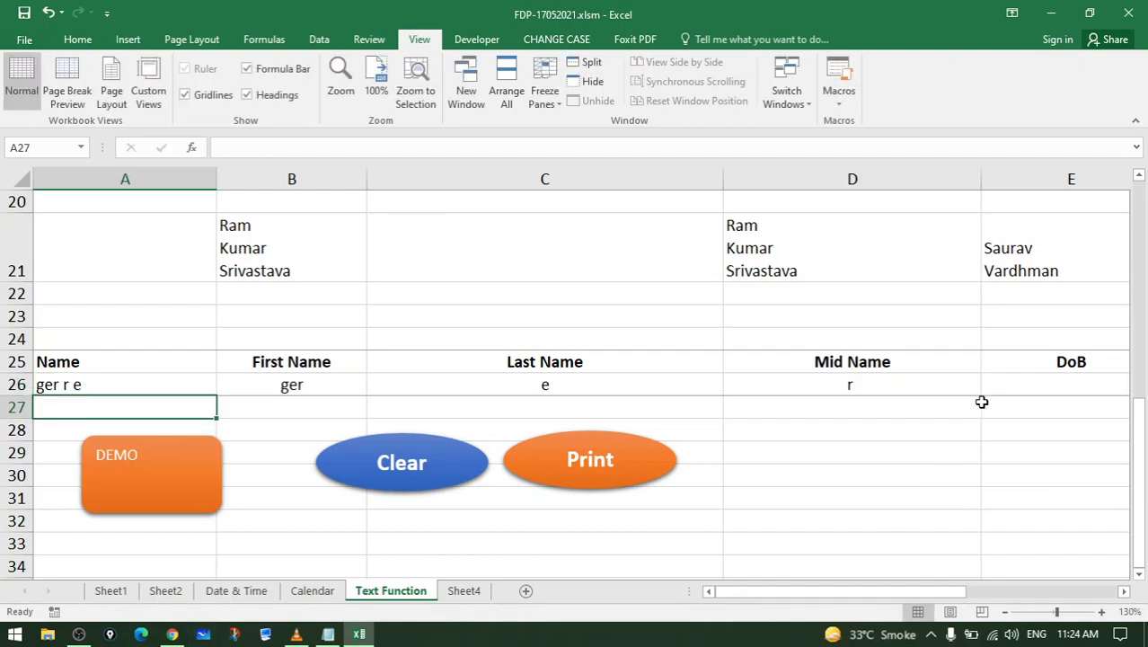
left_click(1024, 386)
type("rwr")
key("Return")
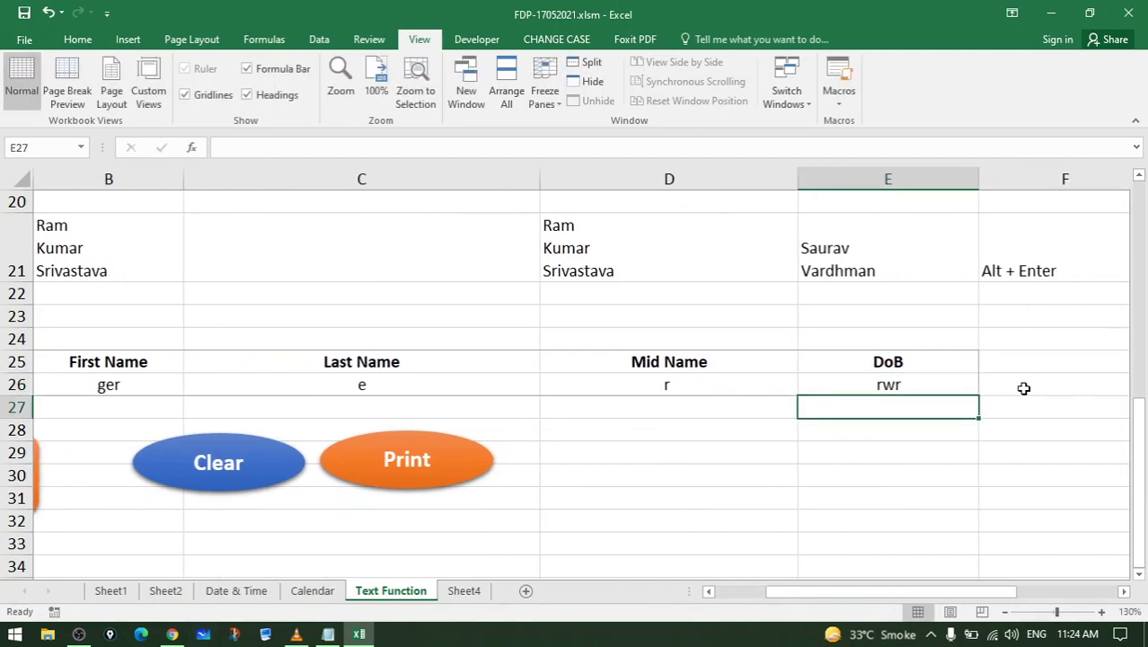
key("Up")
type("342")
key("Return")
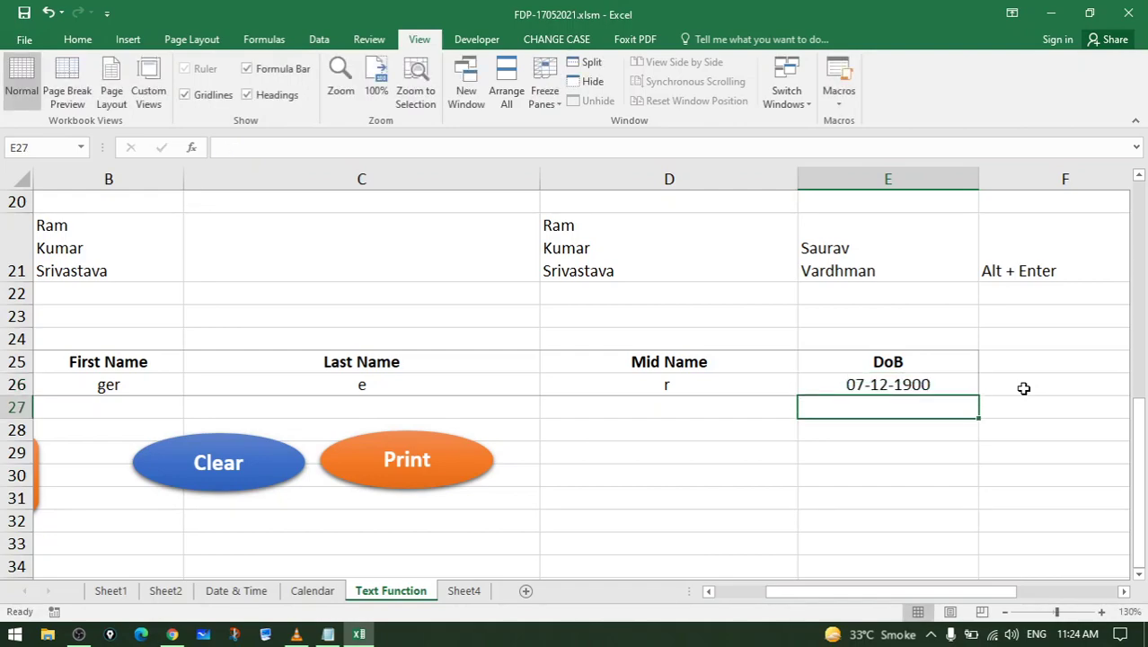
left_click_drag(893, 593, 789, 593)
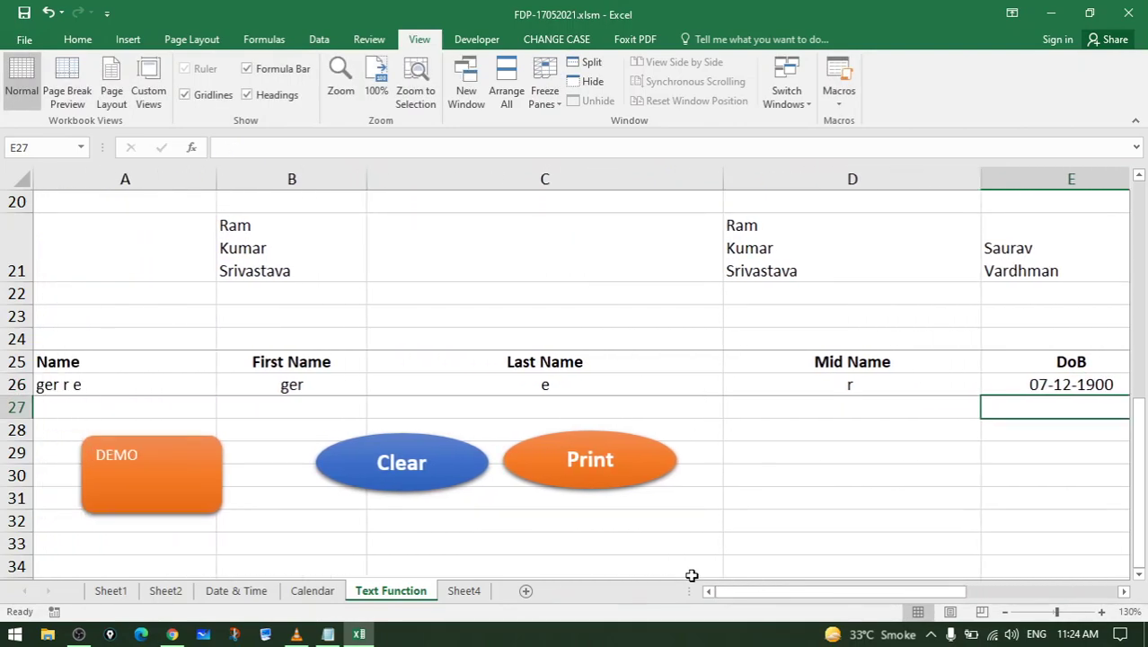
left_click(123, 473)
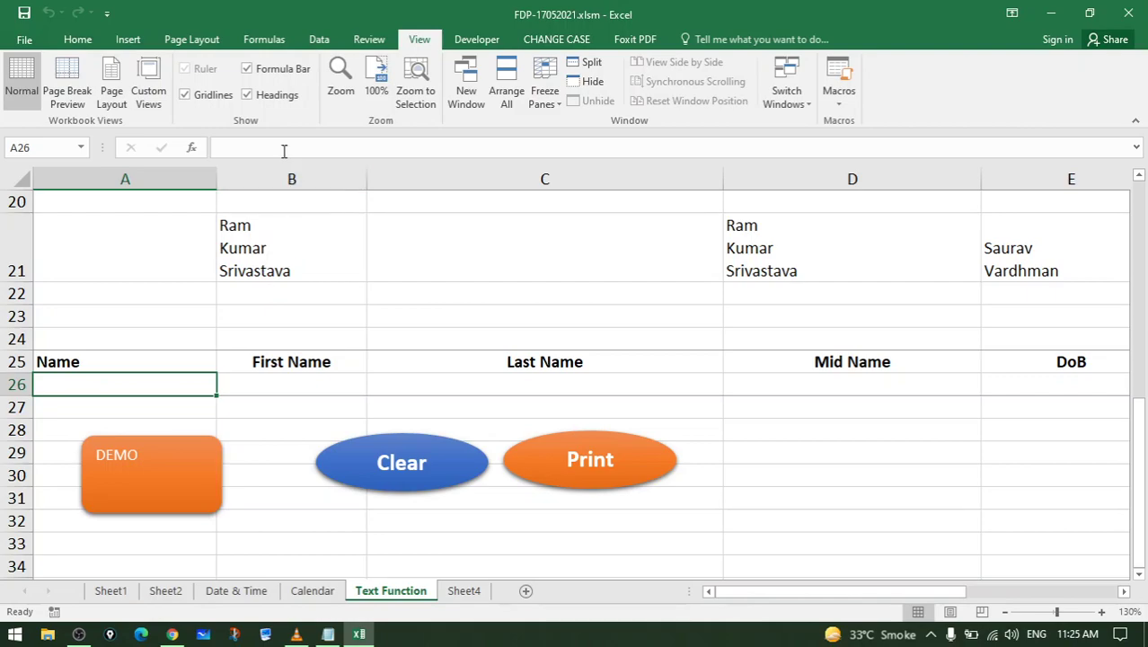
Draw an oval over column D, rows 29–33, with the yellow gradient shape style
left_click(136, 43)
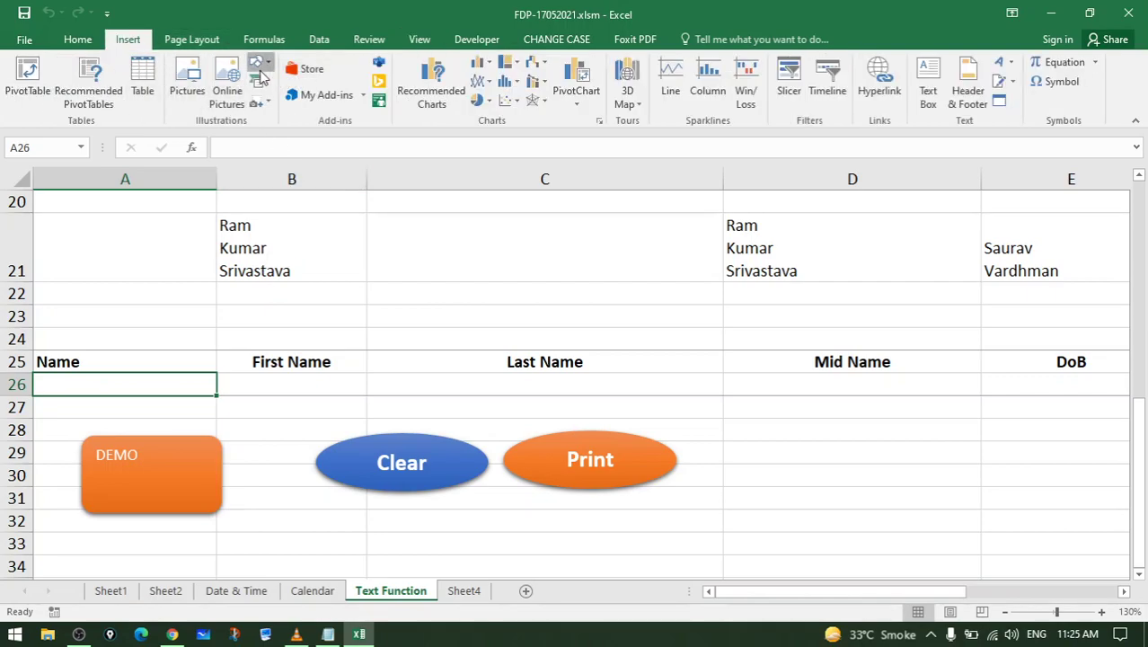
left_click(258, 63)
left_click(328, 104)
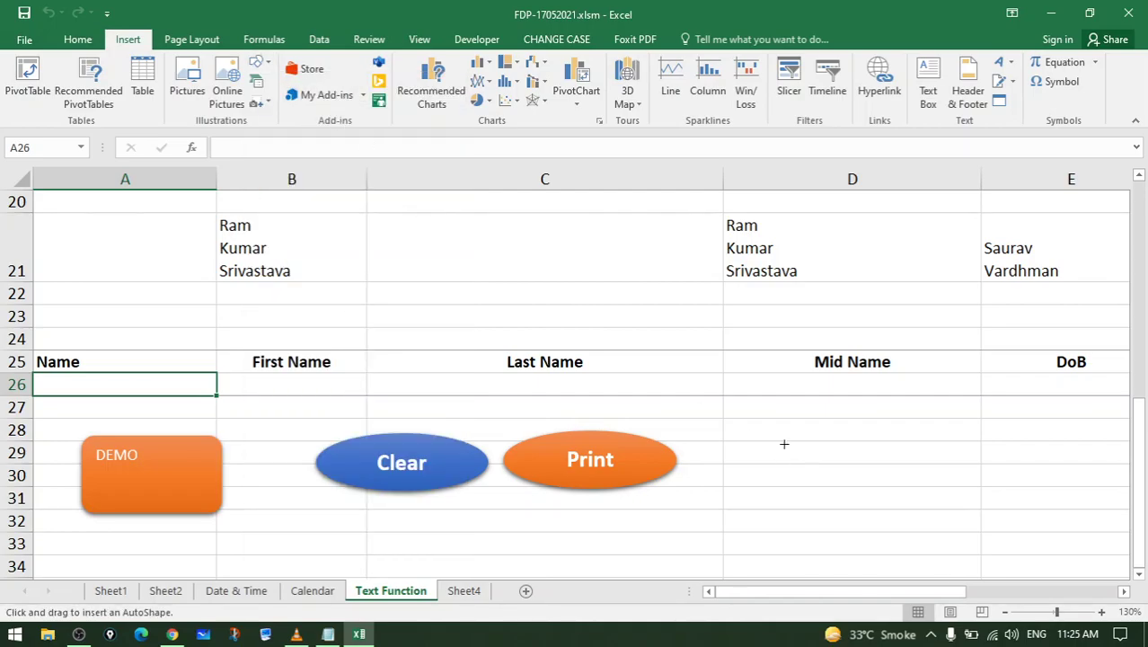
left_click_drag(785, 442, 940, 541)
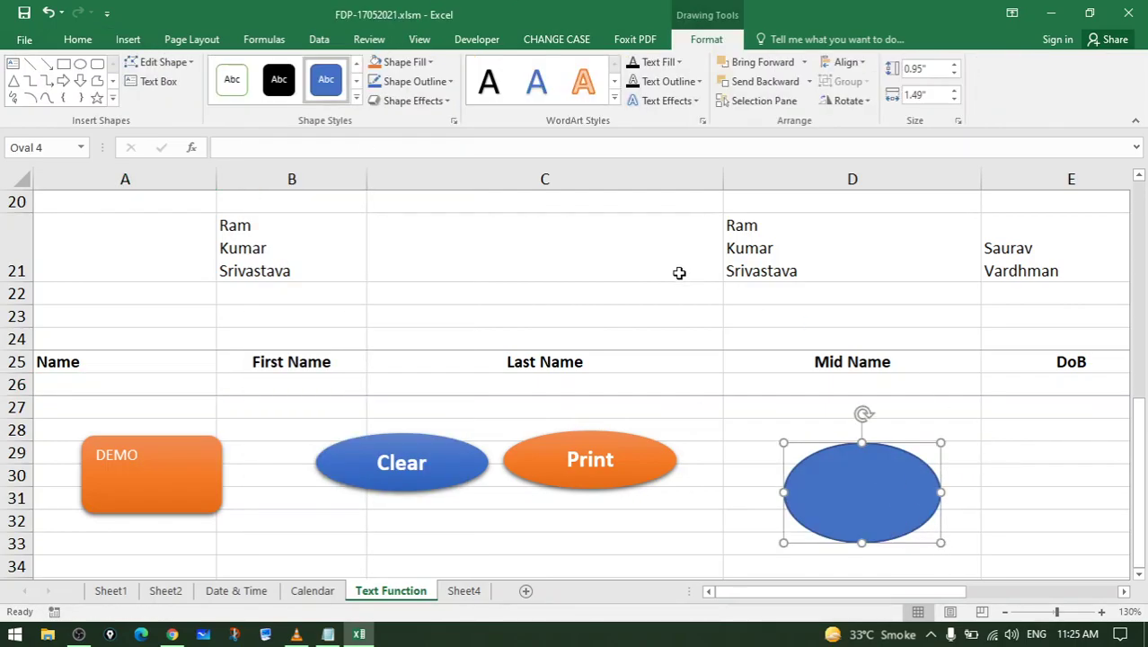
left_click(356, 97)
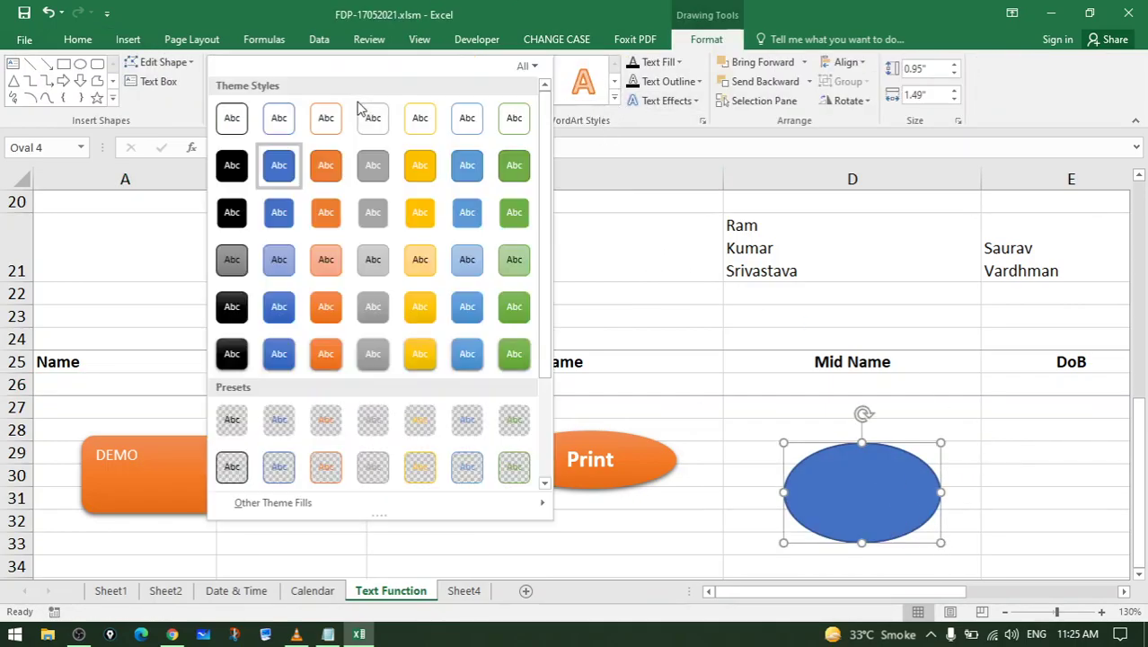
left_click(431, 315)
Label the oval 'dfhhdfg' and check the sheet in the print preview
right_click(871, 492)
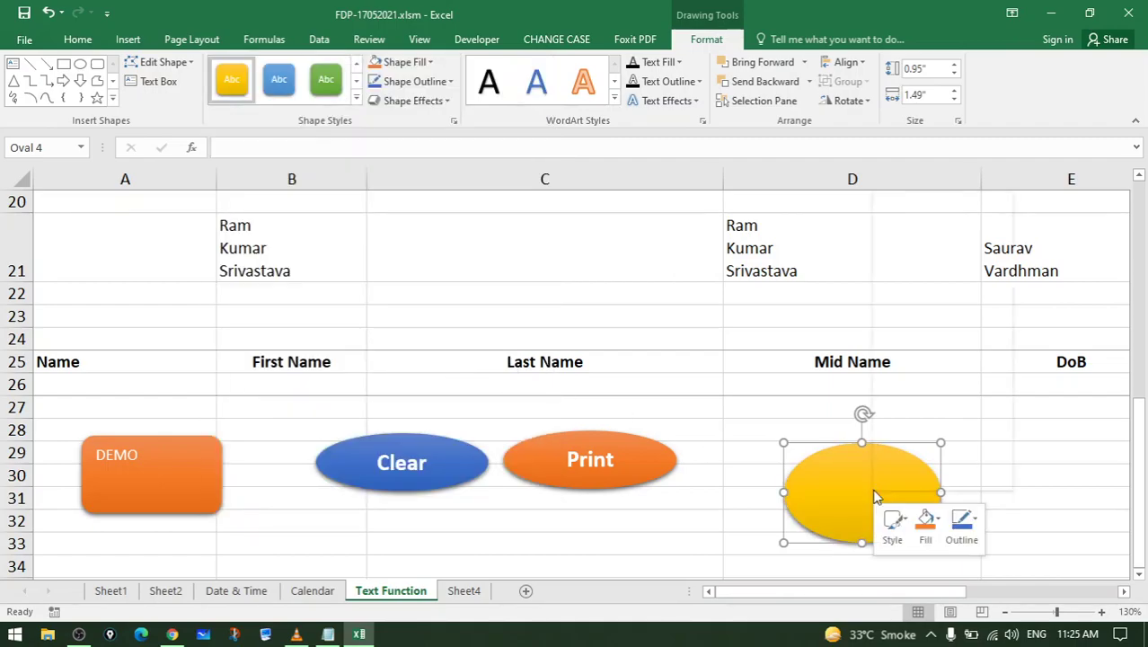
left_click(933, 297)
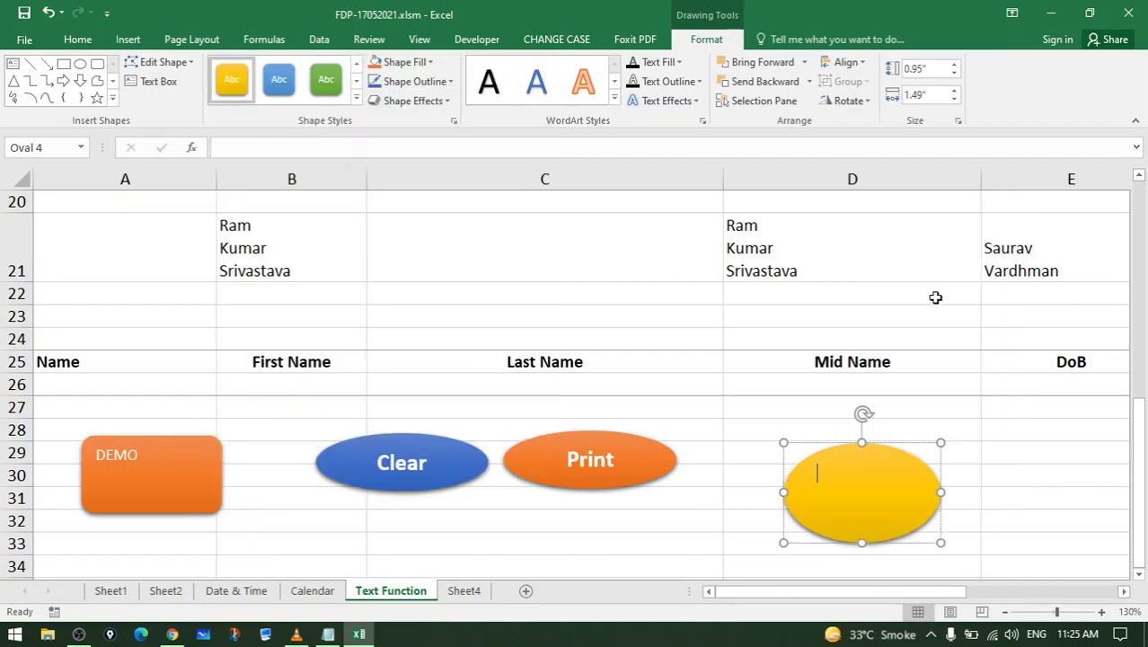
type("dfhhdfg")
left_click(1034, 473)
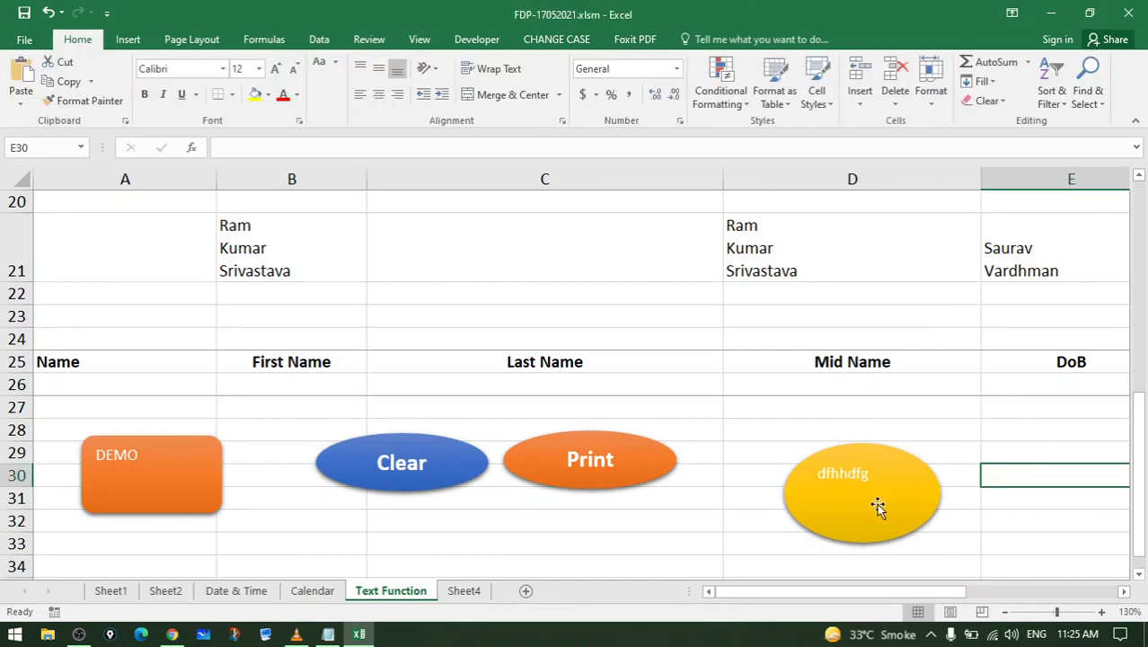
left_click(878, 508)
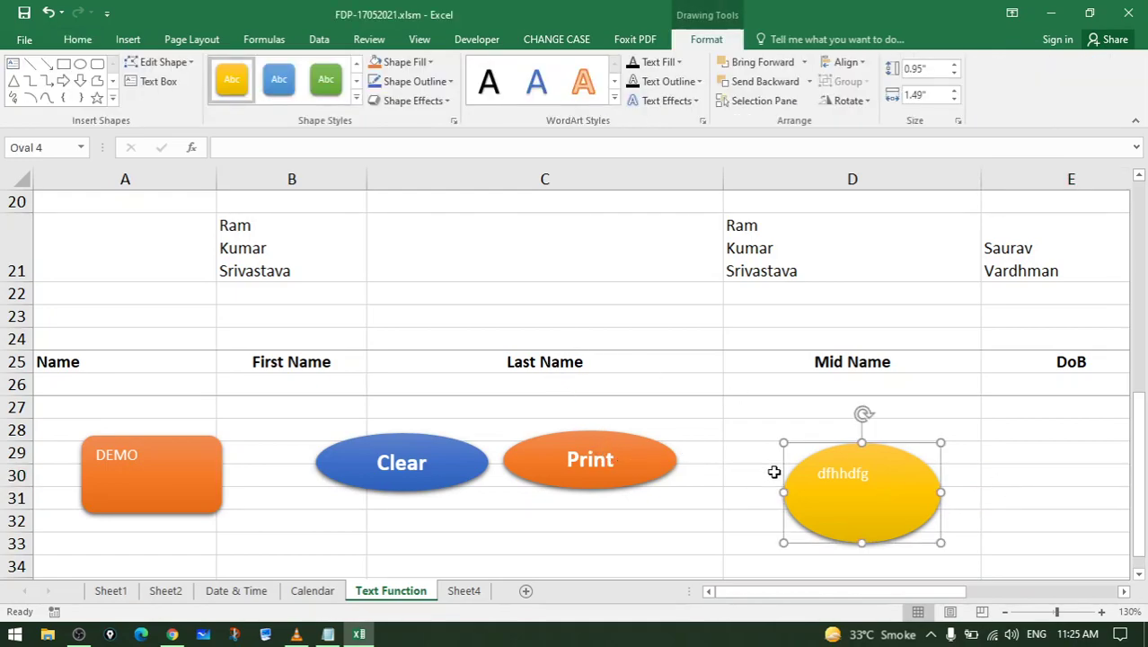
left_click(995, 481)
left_click(870, 469)
left_click(762, 453)
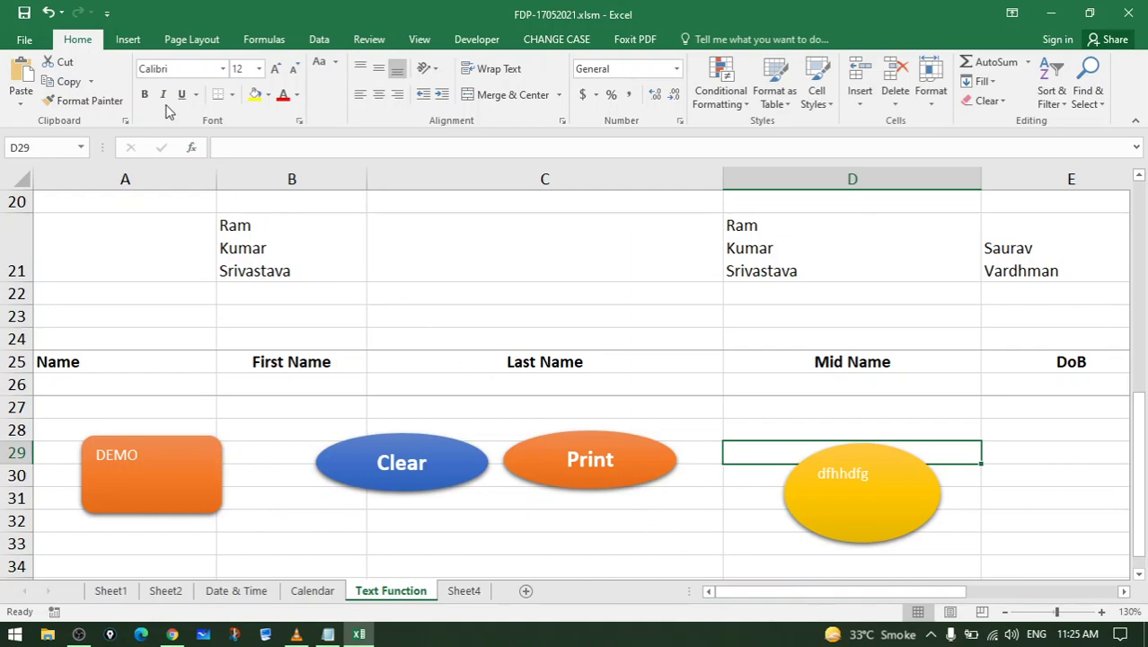
key("ctrl+p")
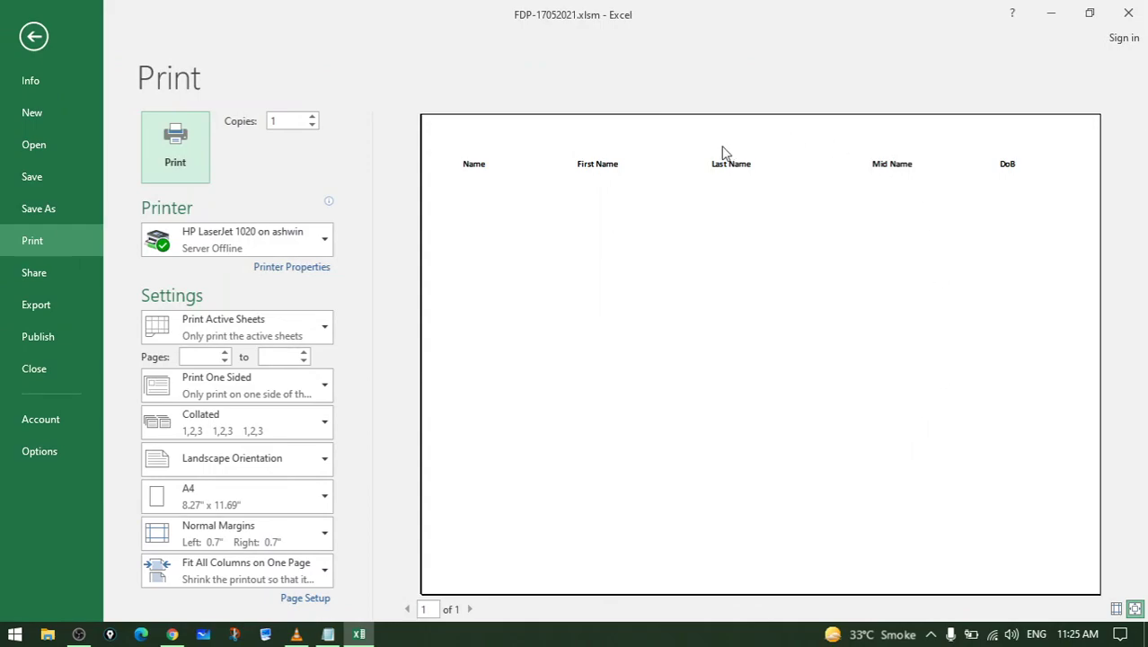
key("Escape")
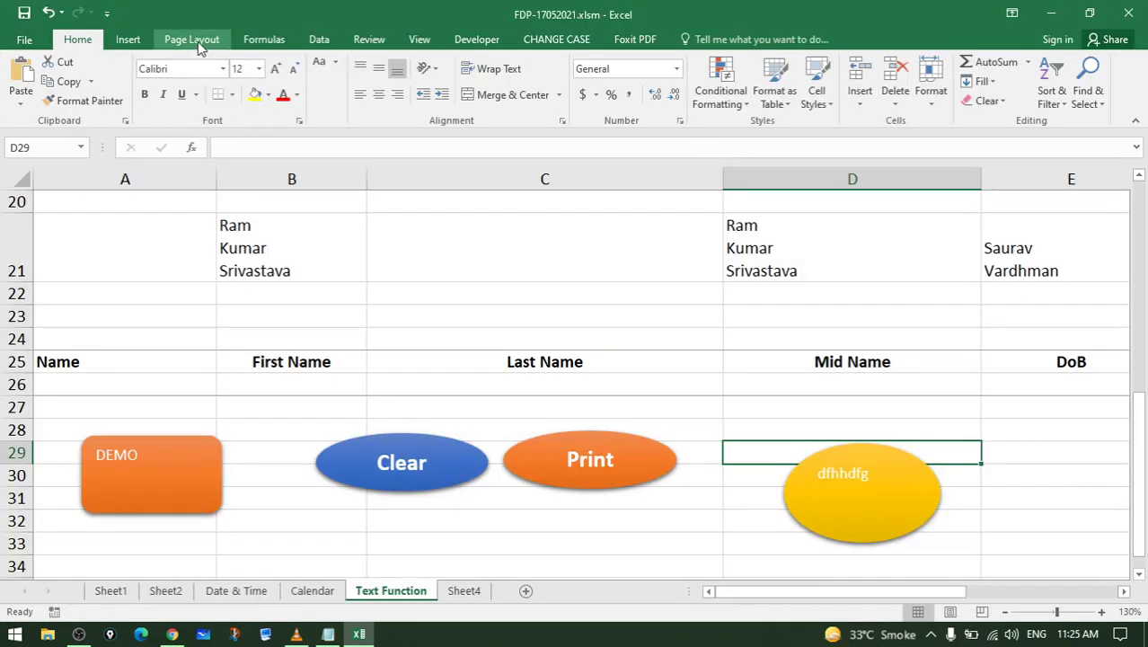
Clear the Page Layout print area and confirm the one-page landscape print preview
left_click(194, 41)
left_click(259, 97)
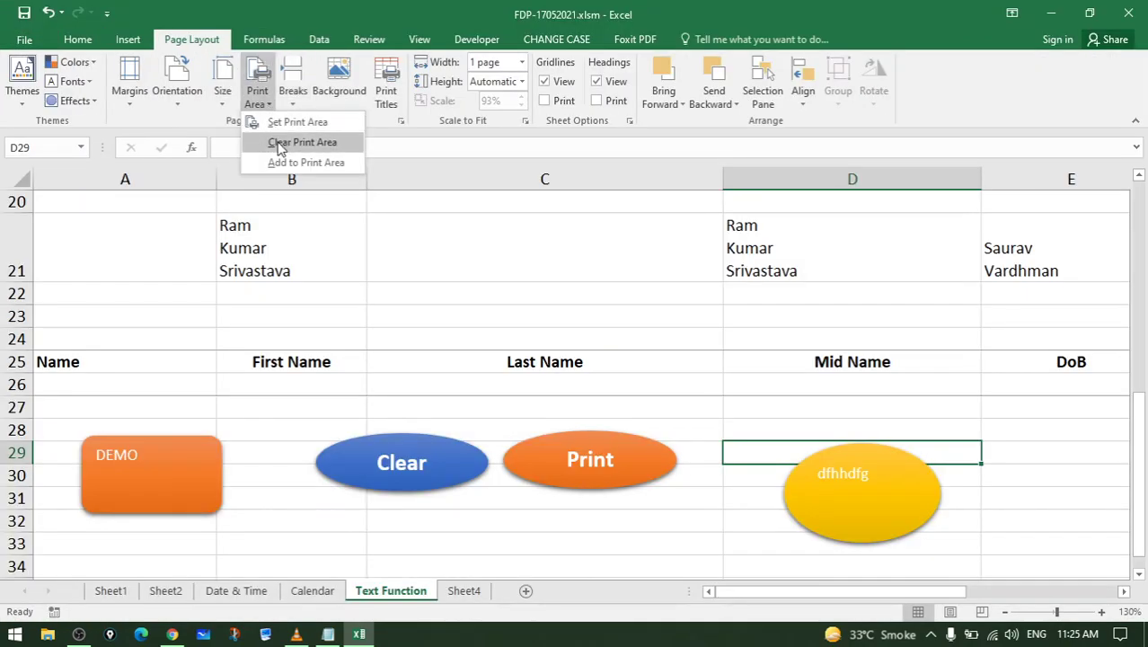
left_click(280, 144)
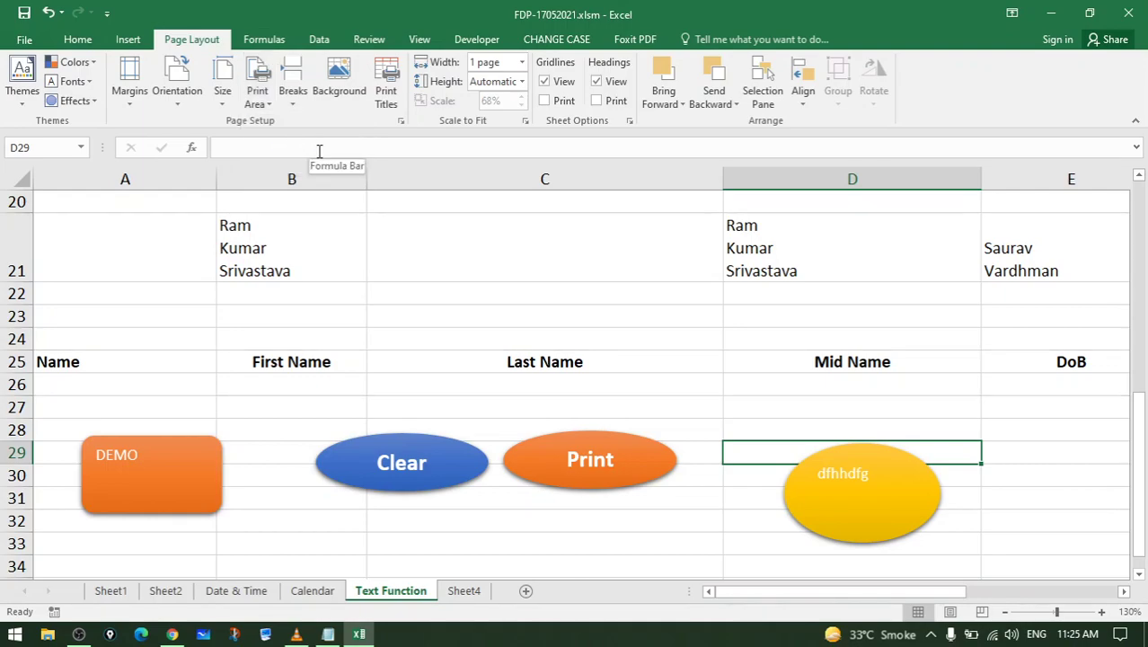
key("ctrl+p")
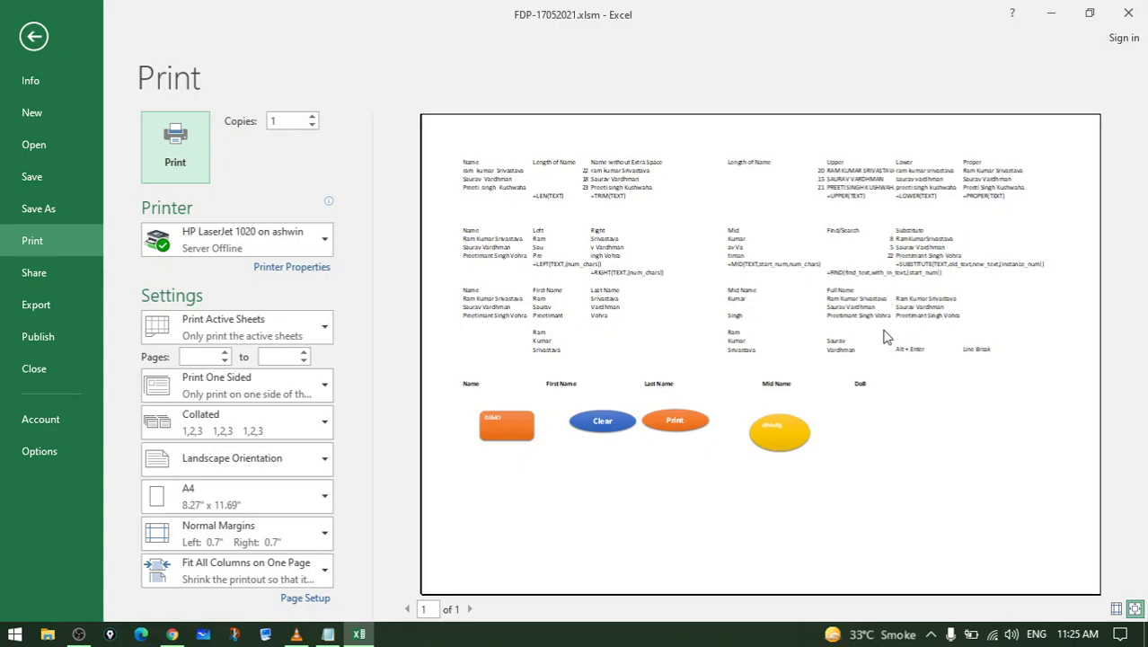
key("Escape")
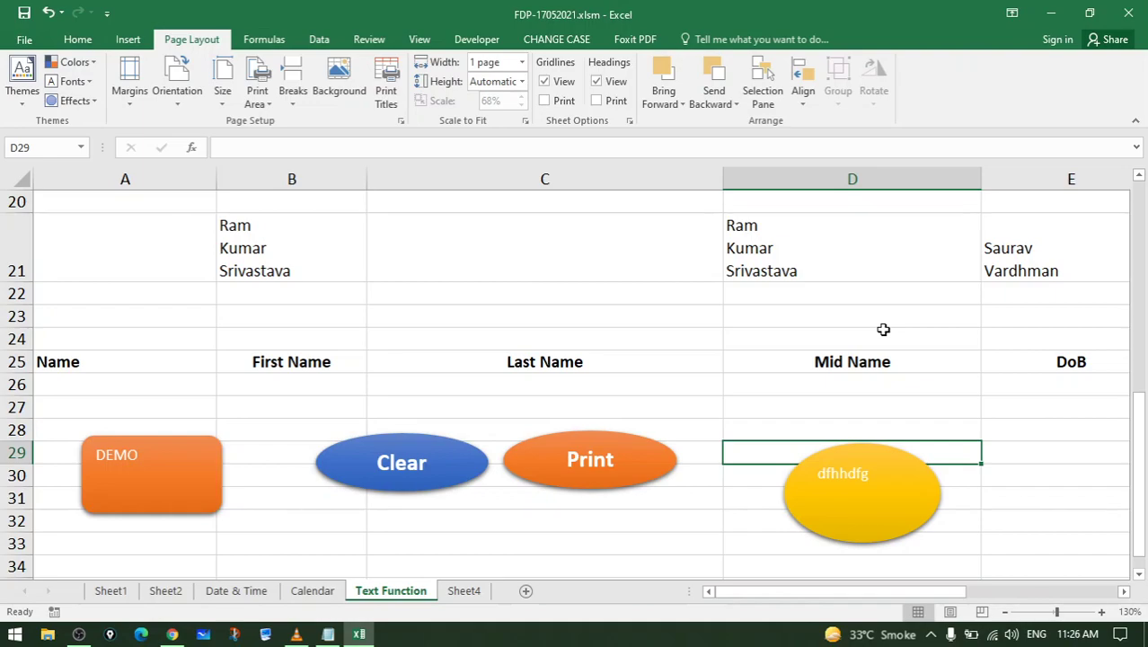
Enter the name 'asa sad ss' in cell A26 of the Name–DoB form
left_click(145, 357)
mouse_move(145, 356)
left_mouse_down()
mouse_move(618, 394)
mouse_move(1018, 382)
left_mouse_up()
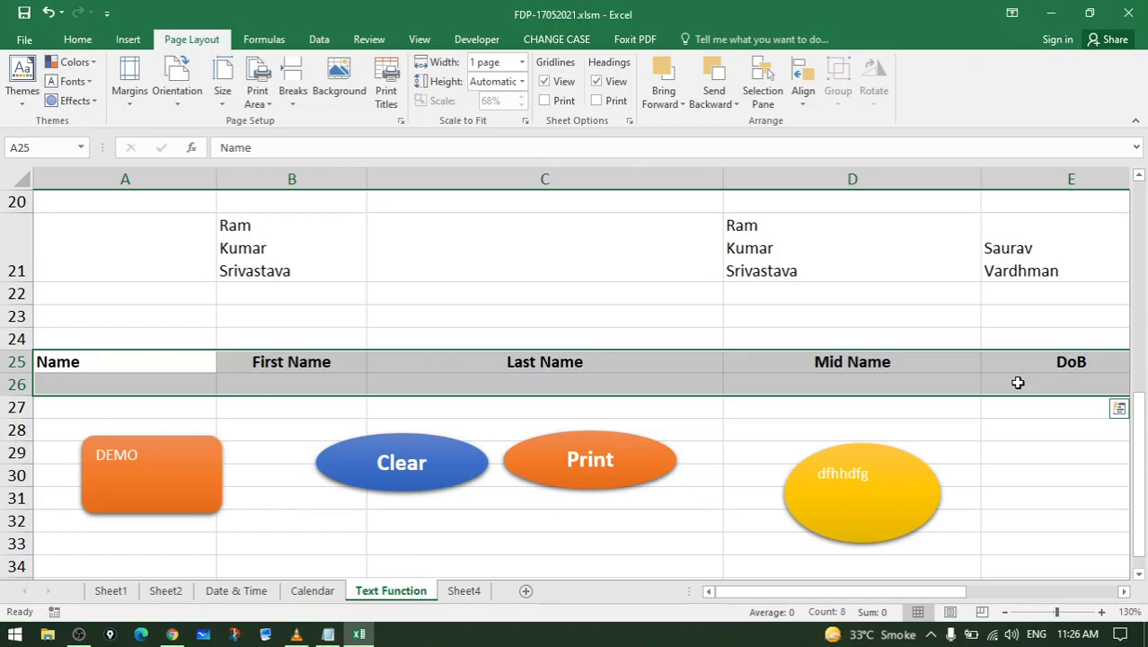
left_click(974, 471)
left_click(113, 360)
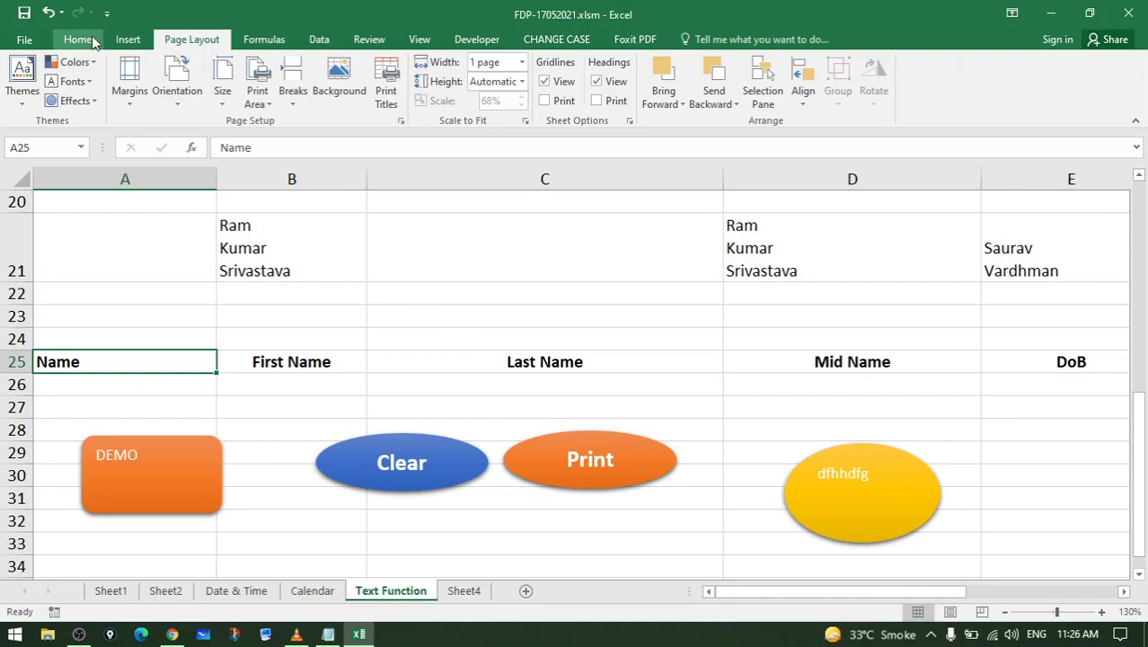
left_click(180, 385)
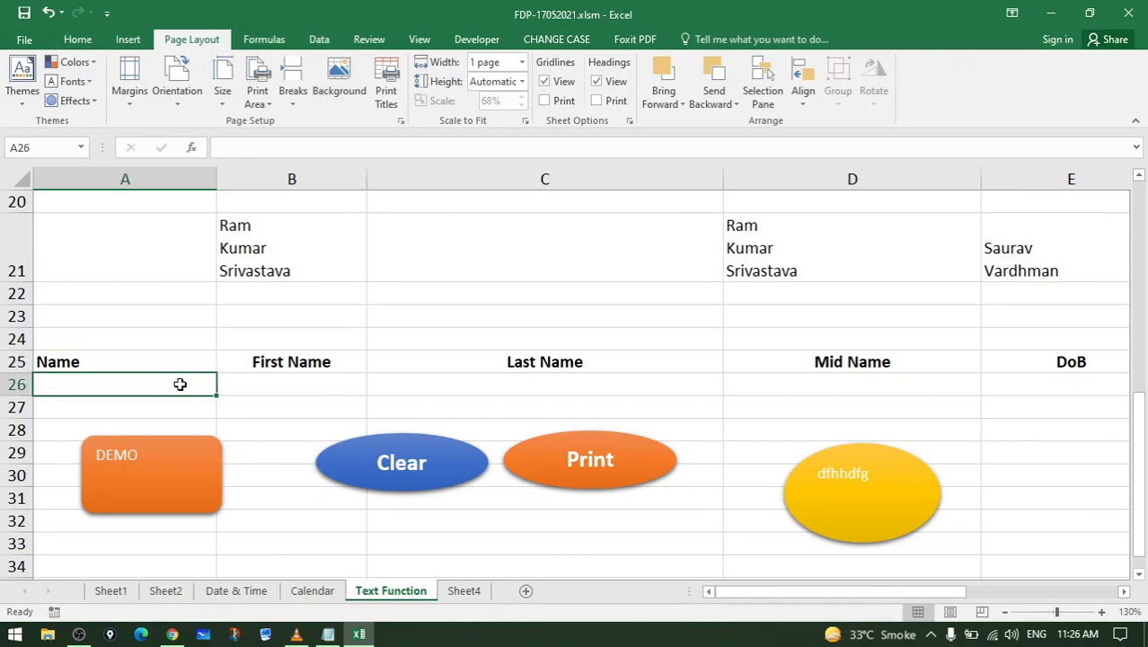
type("asa")
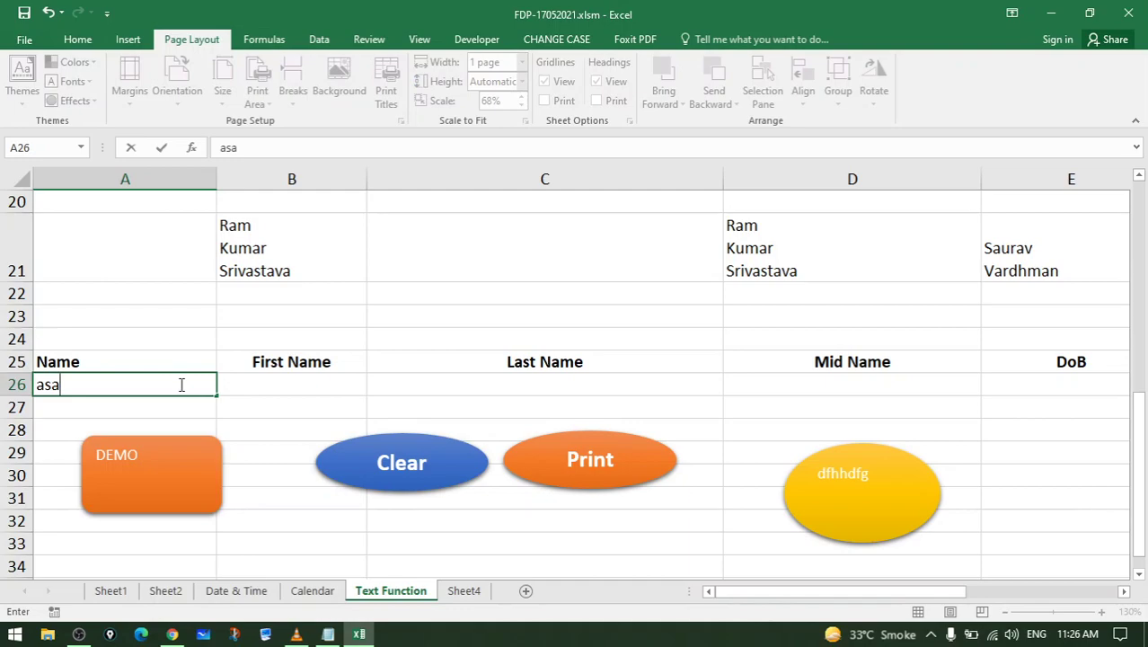
type(" sad ss.")
key("BackSpace")
key("Return")
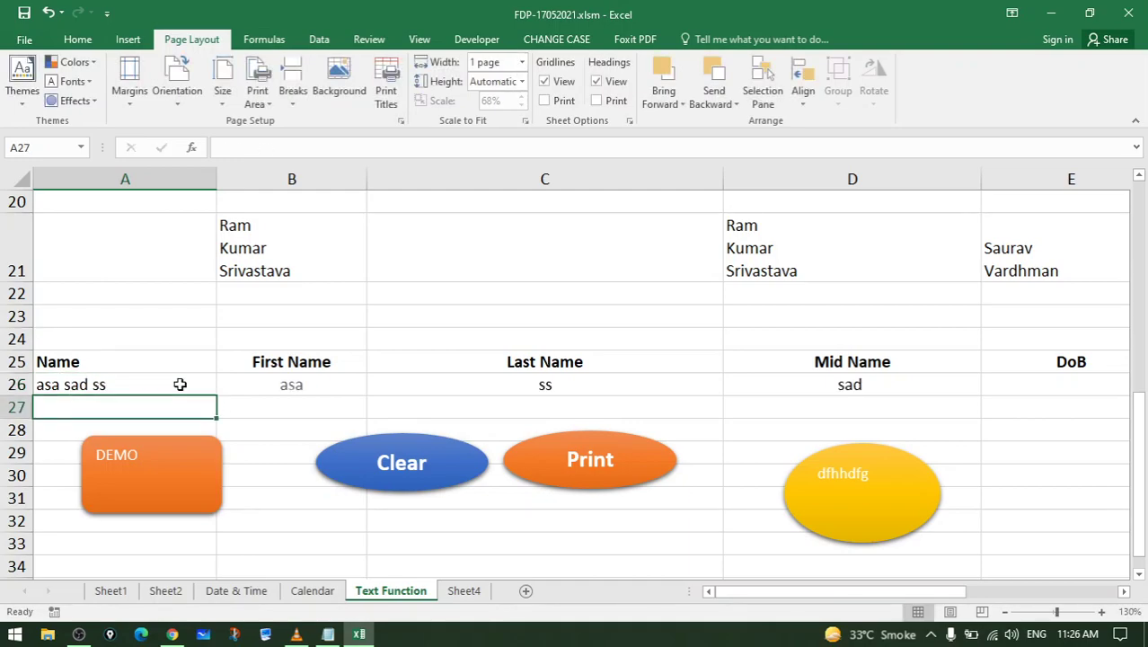
Enter 12 as the DoB in E26, shown as 12-01-1900, then reselect A26
left_click(1069, 390)
type("12")
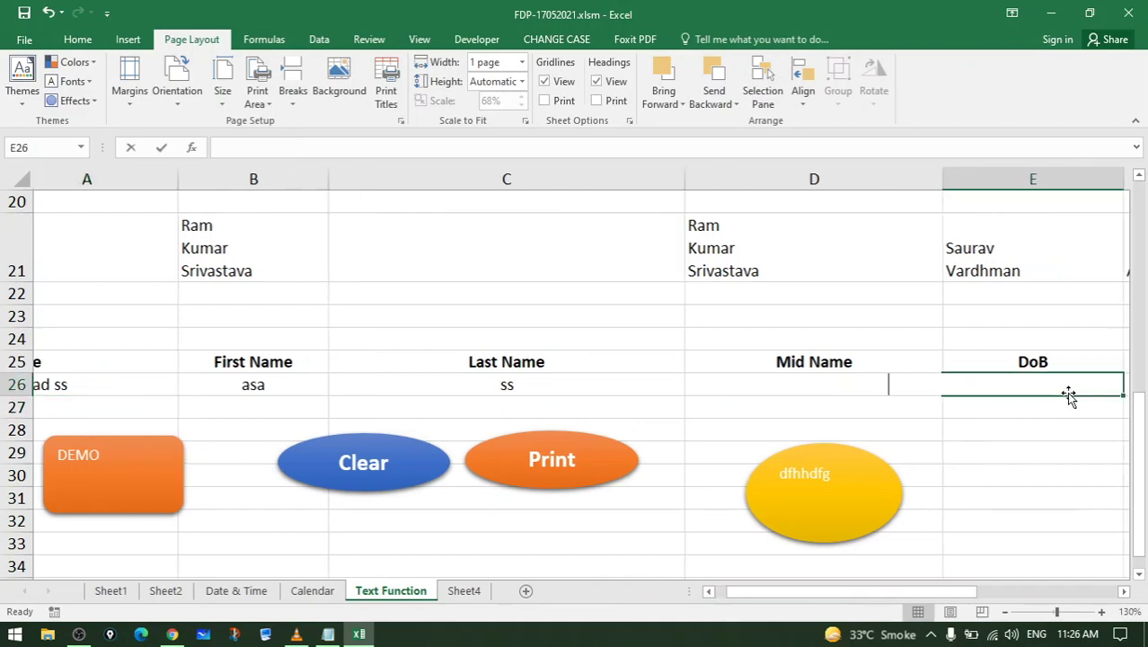
key("Return")
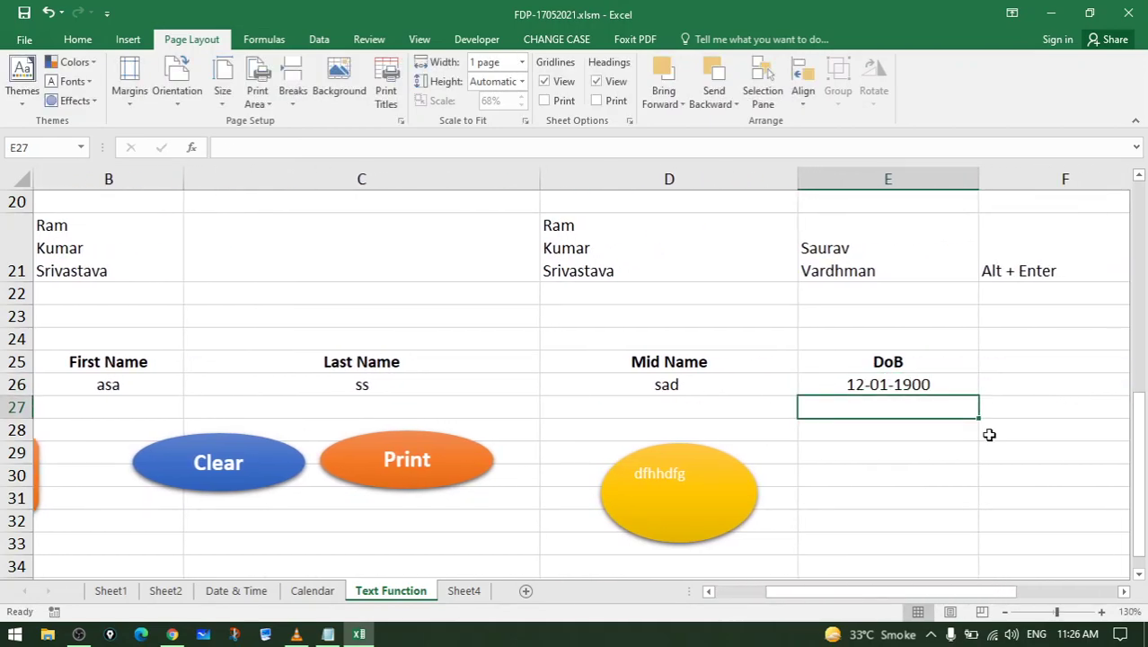
left_click_drag(825, 596, 751, 599)
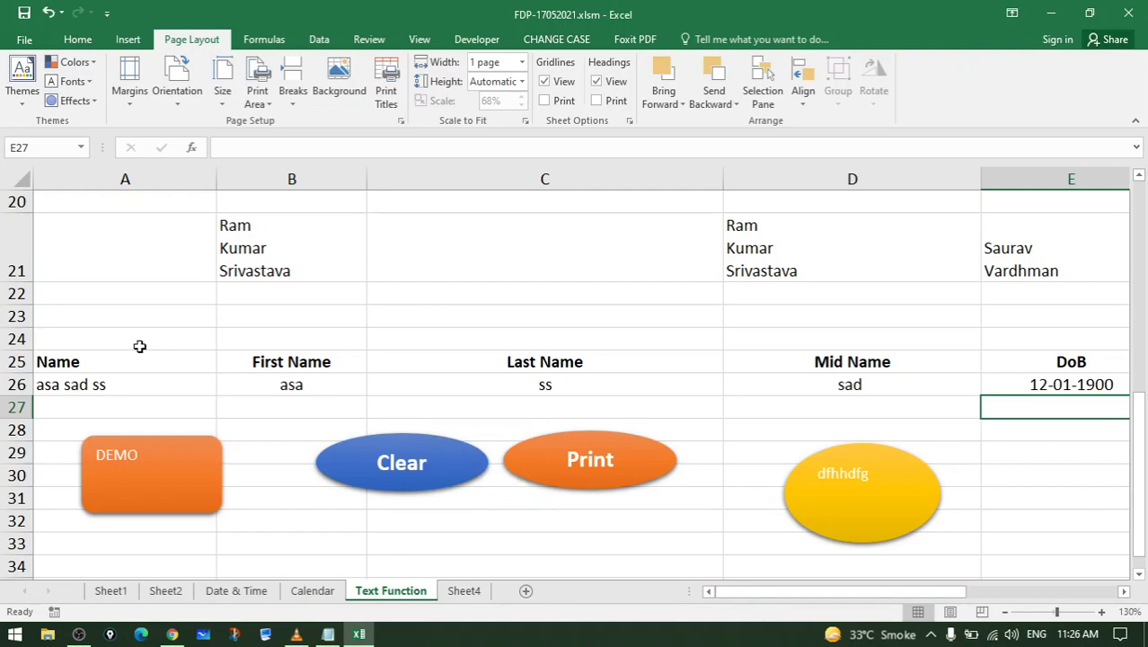
left_click(175, 385)
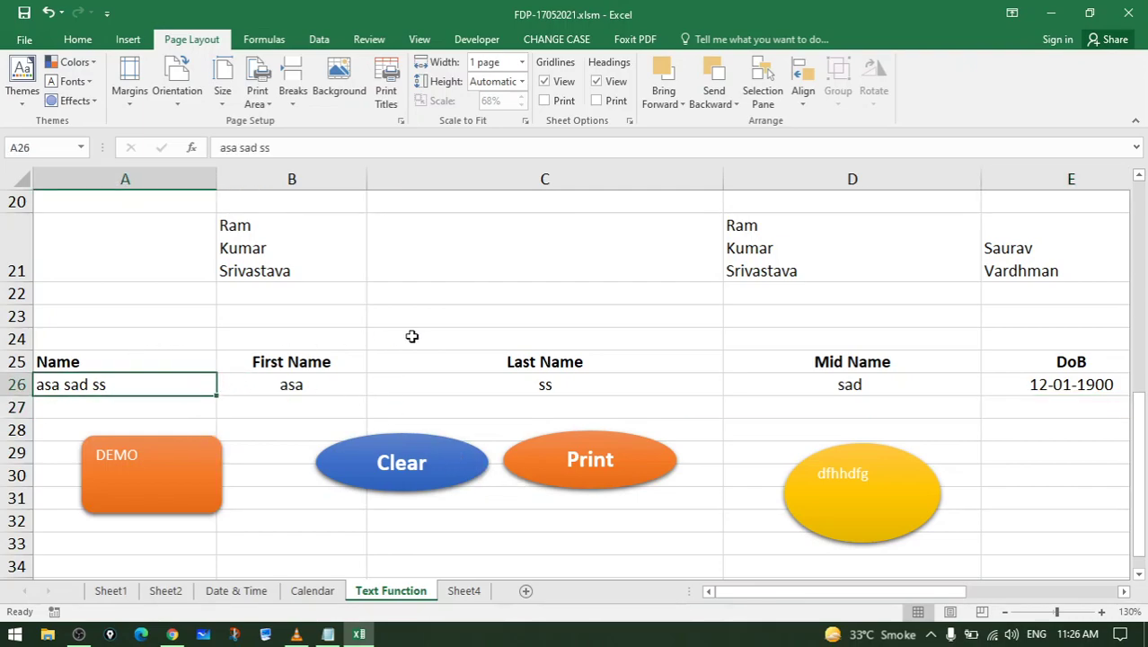
Start recording a macro named demo3, fixing 'demo 3', then select rows A25:E26
left_click(419, 40)
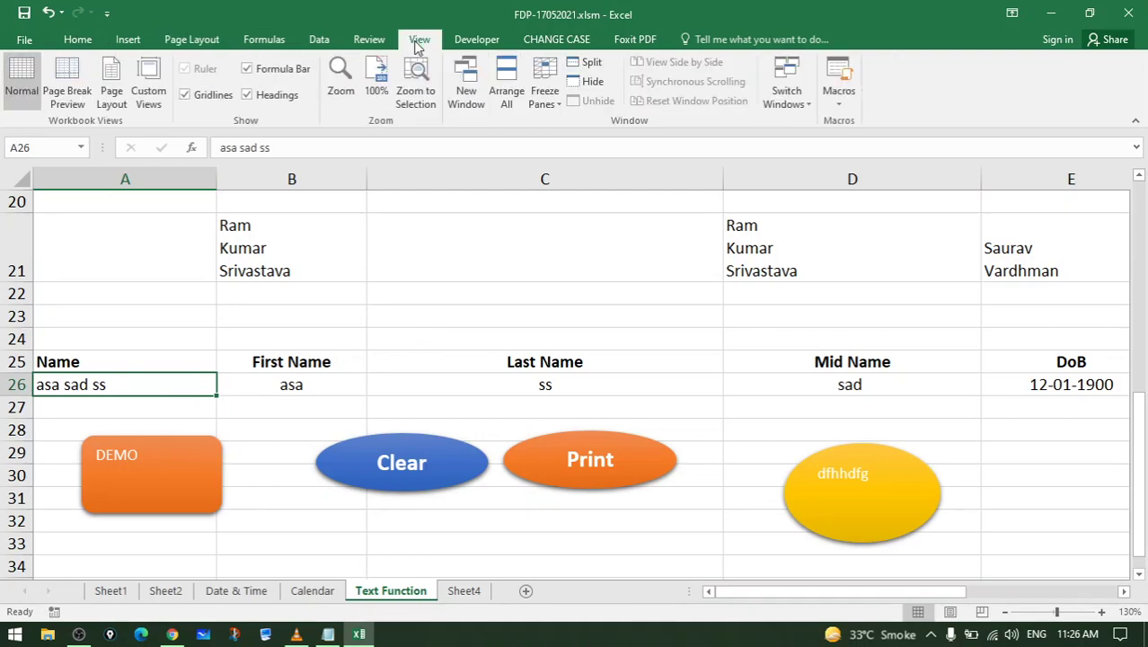
left_click(838, 93)
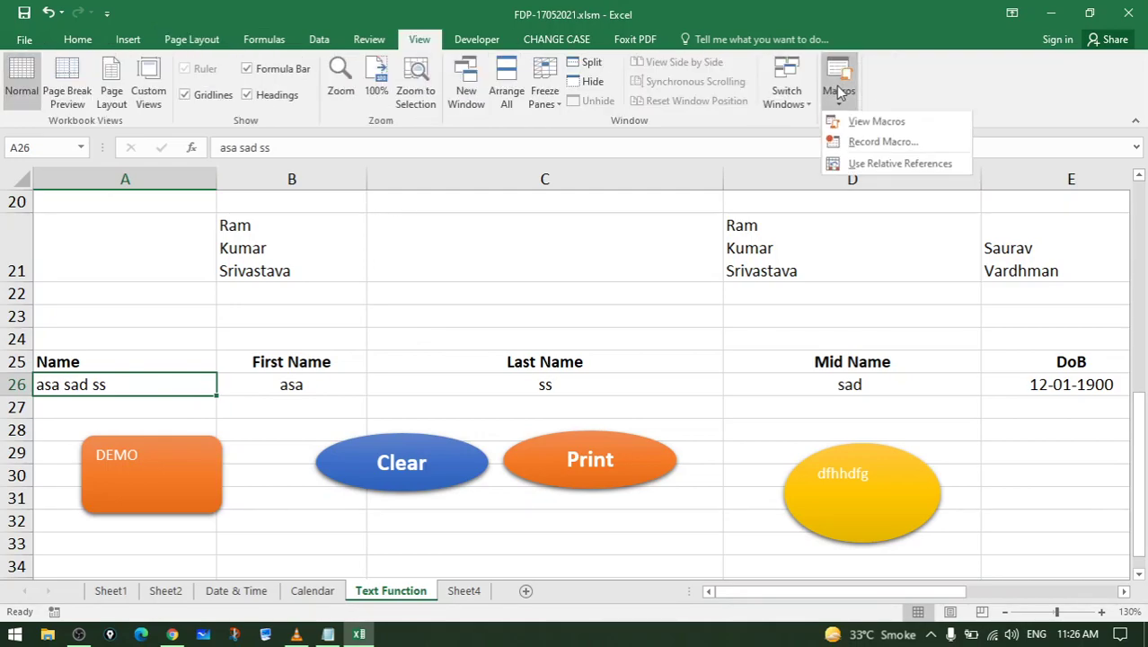
left_click(868, 142)
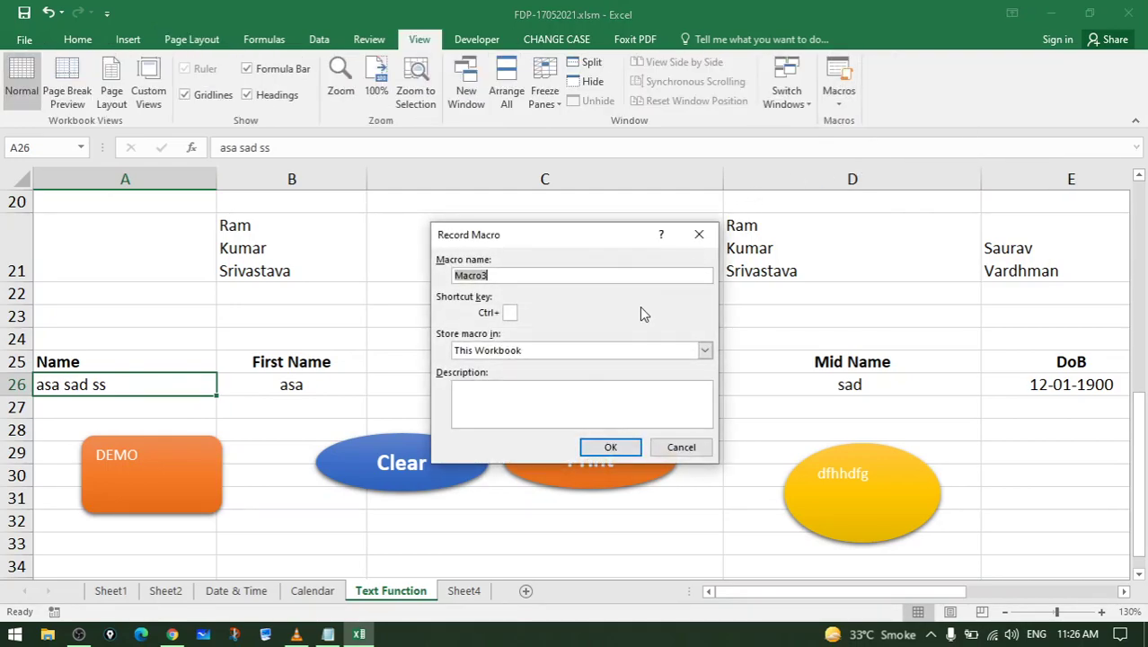
type("dem")
type("o 3")
key("Return")
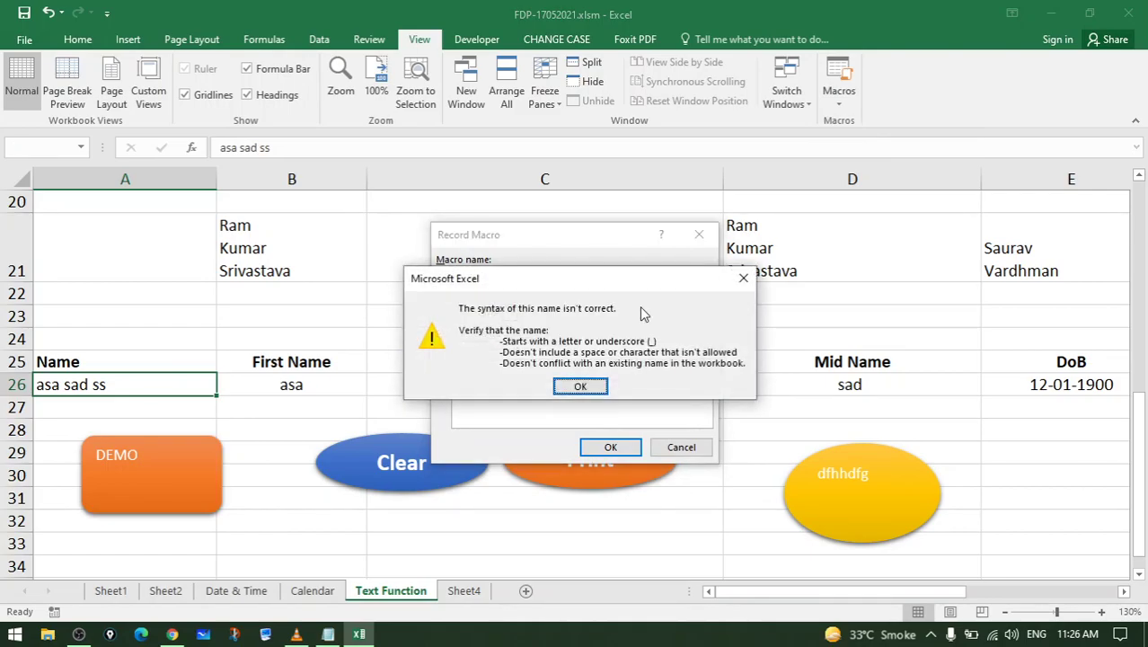
left_click(585, 387)
key("Left")
key("BackSpace")
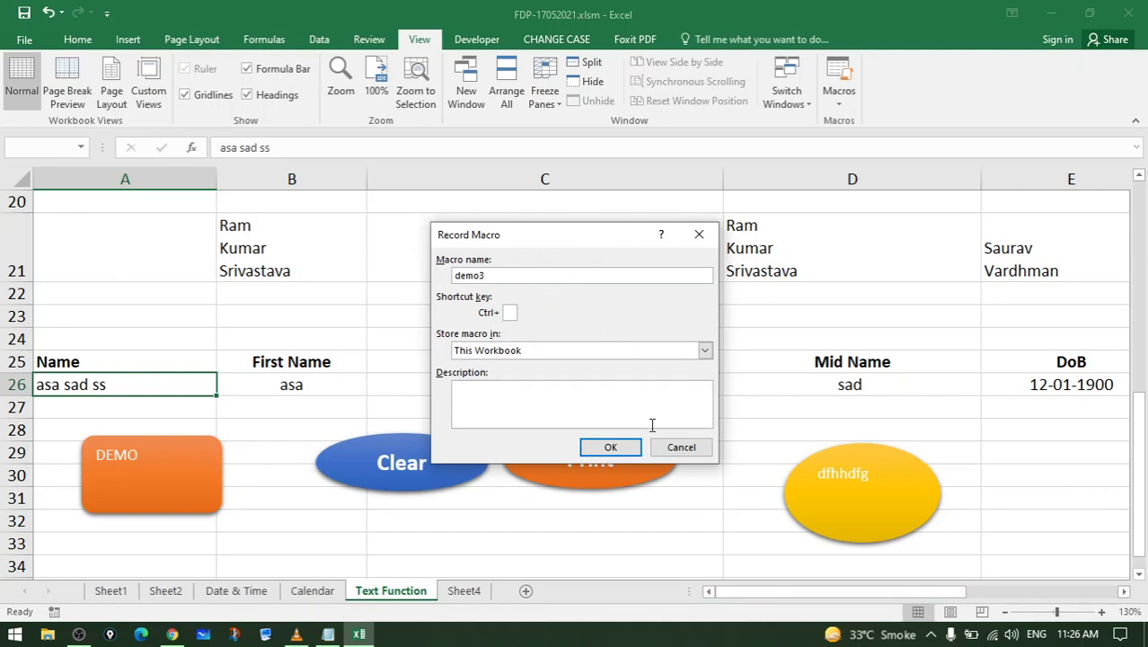
left_click(607, 446)
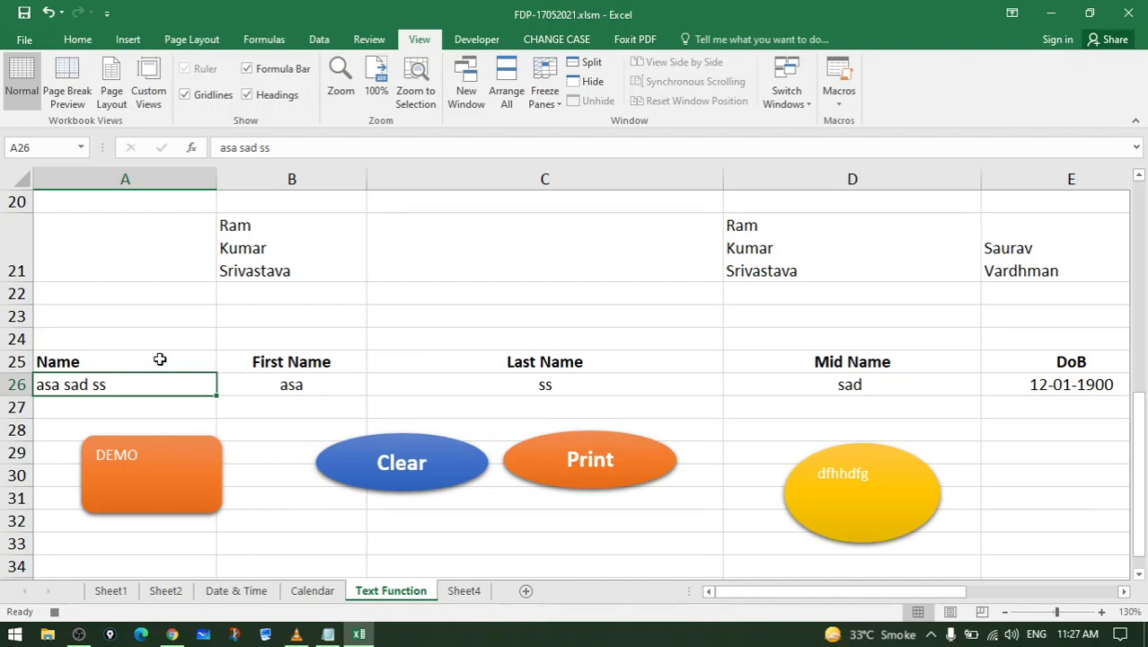
mouse_move(159, 359)
left_mouse_down()
mouse_move(526, 403)
mouse_move(1052, 395)
left_mouse_up()
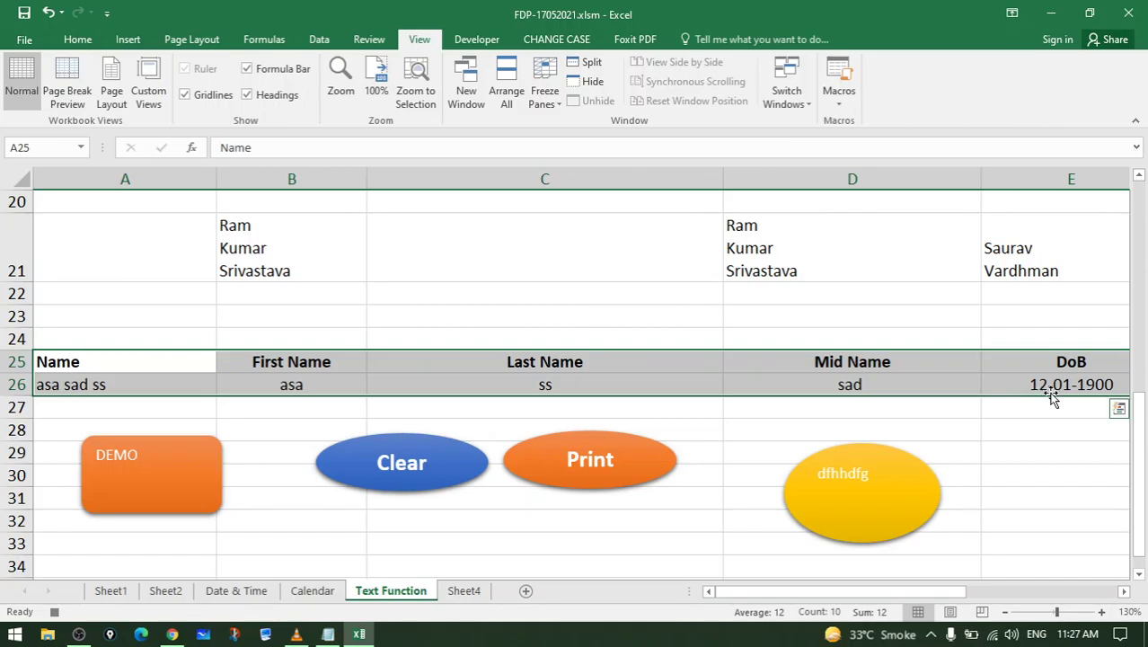
Set the selected Name–DoB rows 25–26 as the print area
left_click(212, 44)
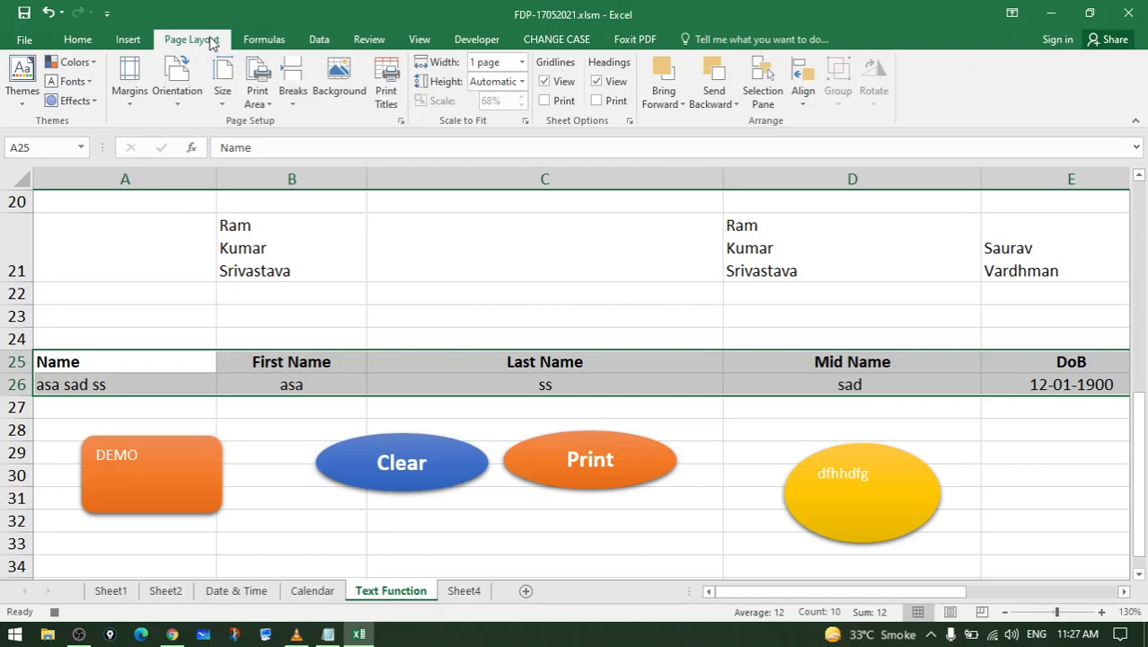
left_click(267, 106)
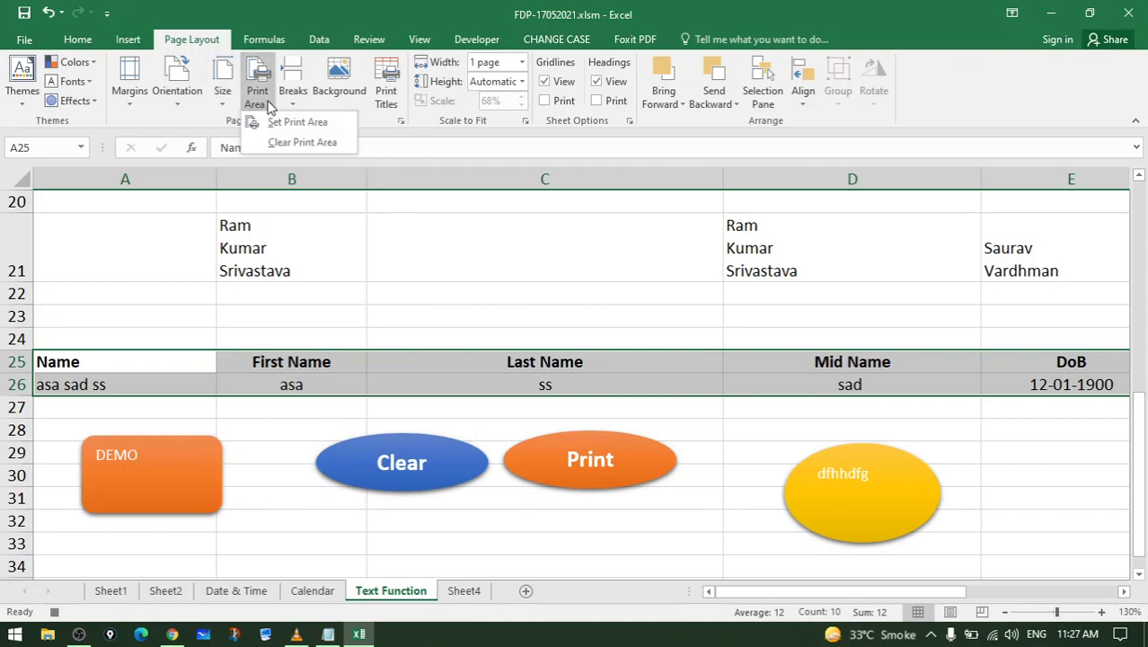
left_click(276, 123)
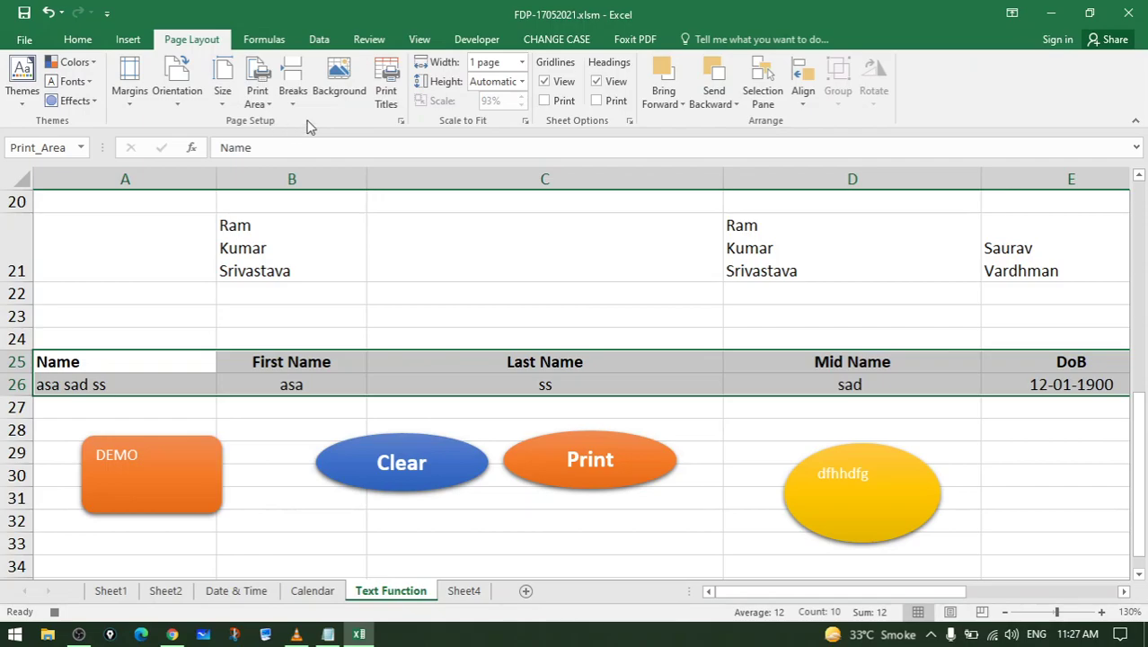
Scale the printout to fit 1 page wide in landscape orientation
left_click(522, 63)
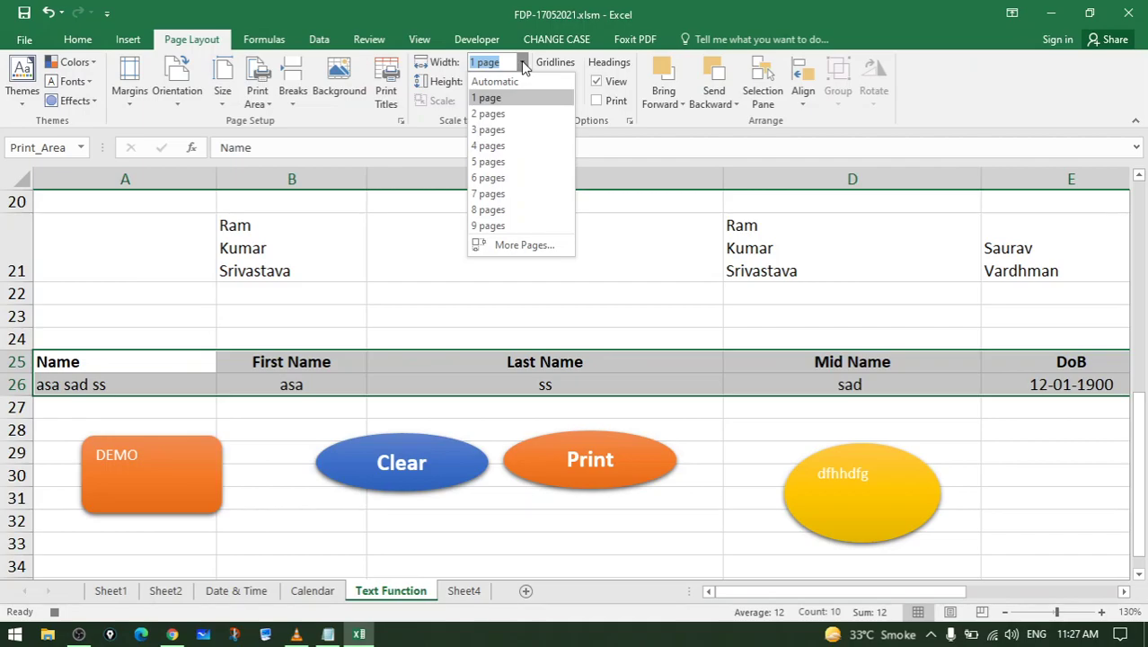
left_click(520, 97)
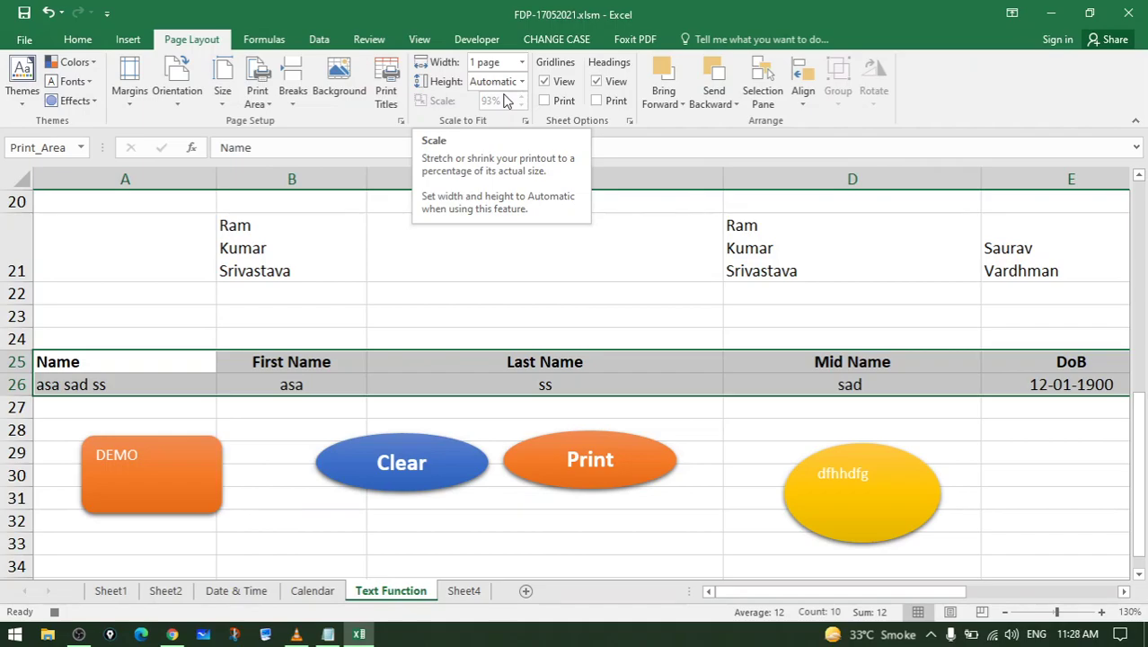
left_click(184, 94)
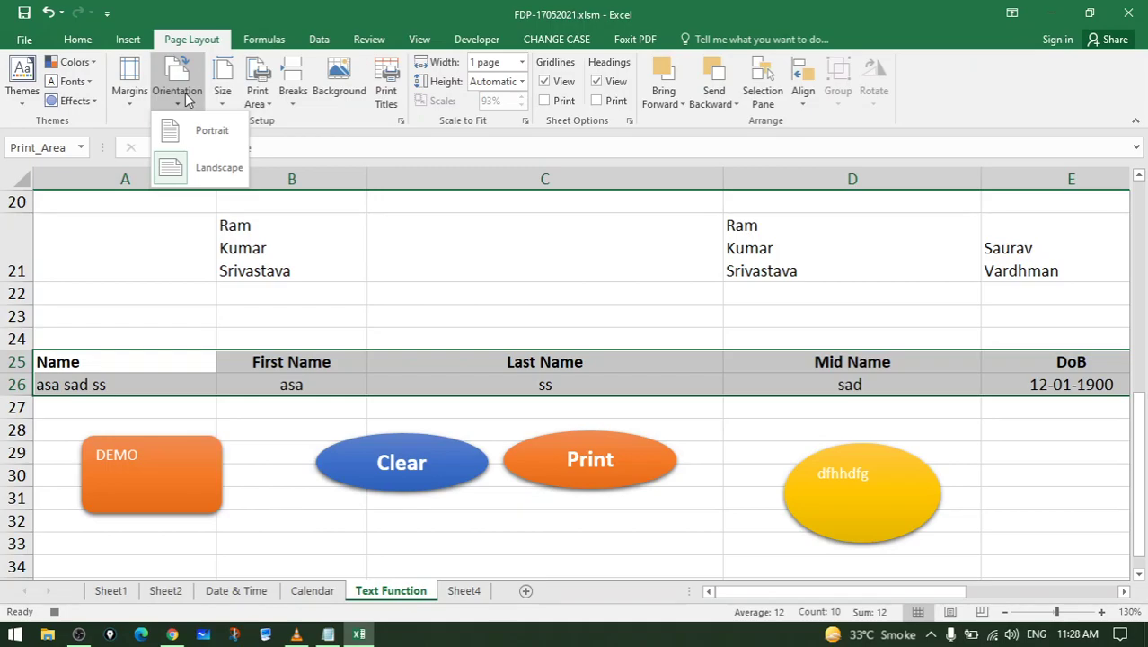
left_click(205, 179)
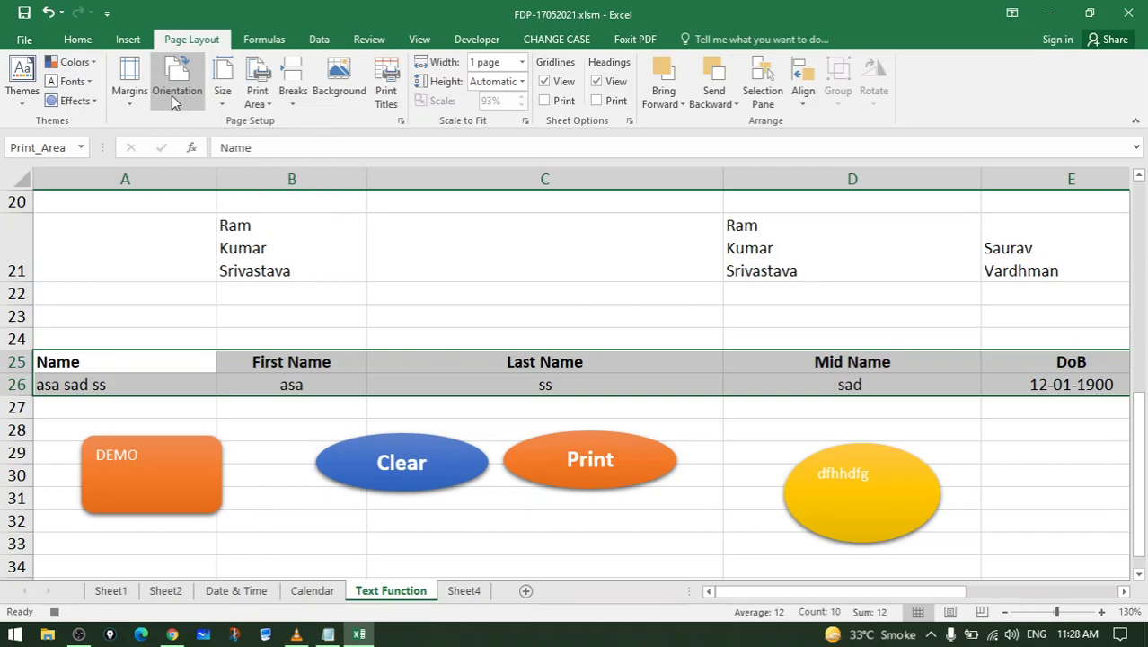
Print the rows with Microsoft Print to PDF, saving the file as asdad
key("ctrl+p")
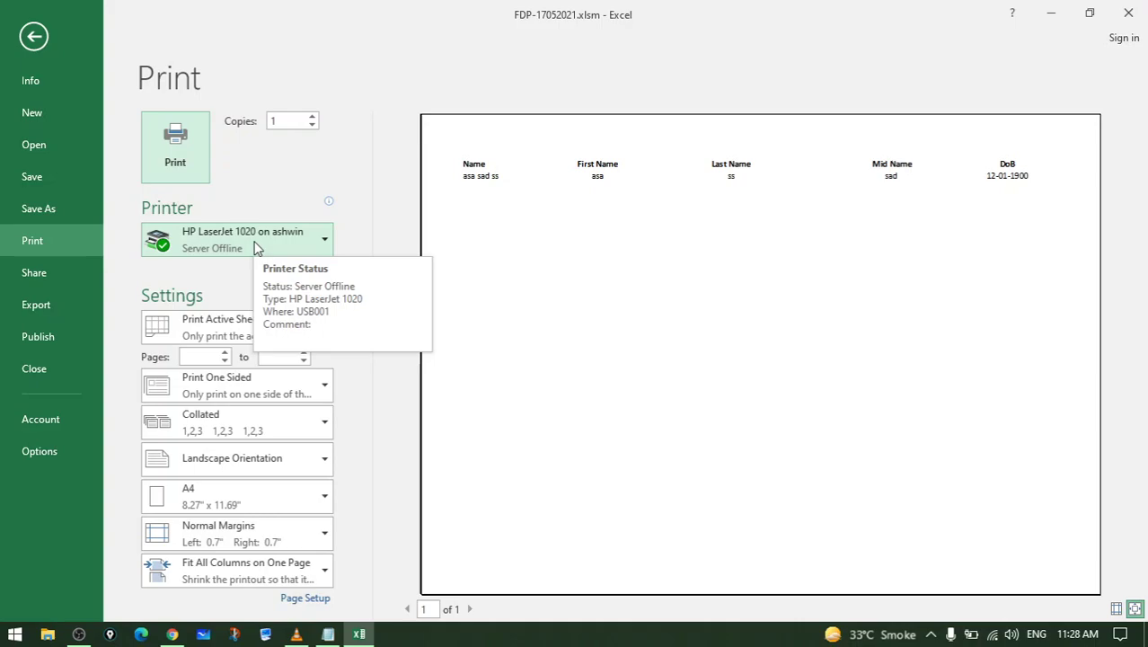
left_click(255, 247)
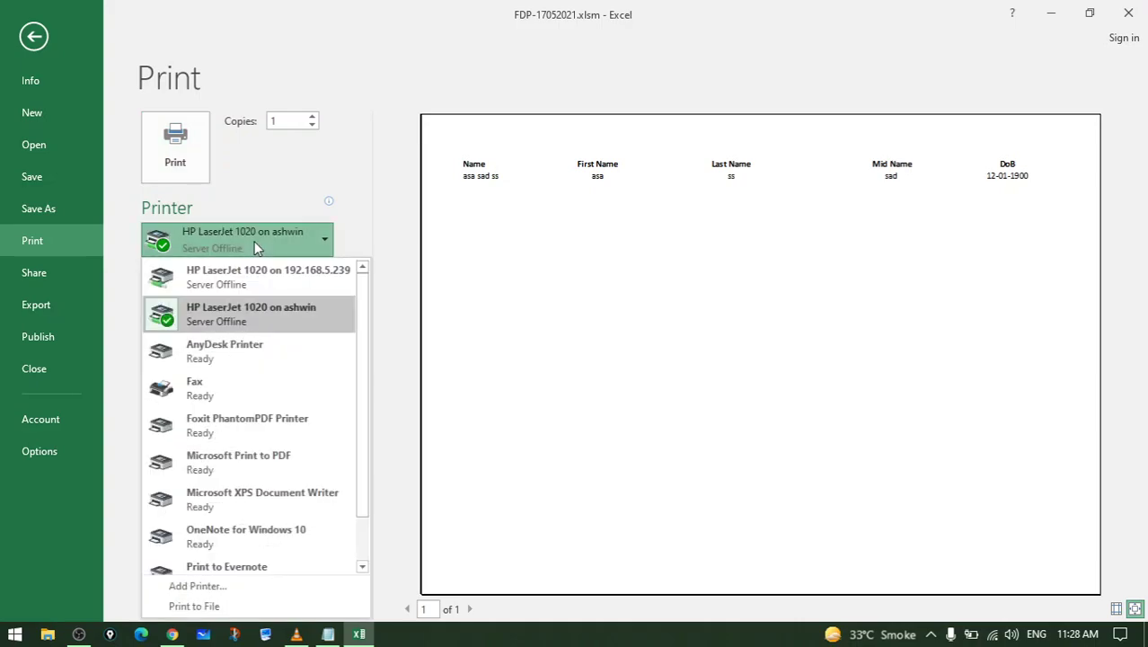
left_click(266, 464)
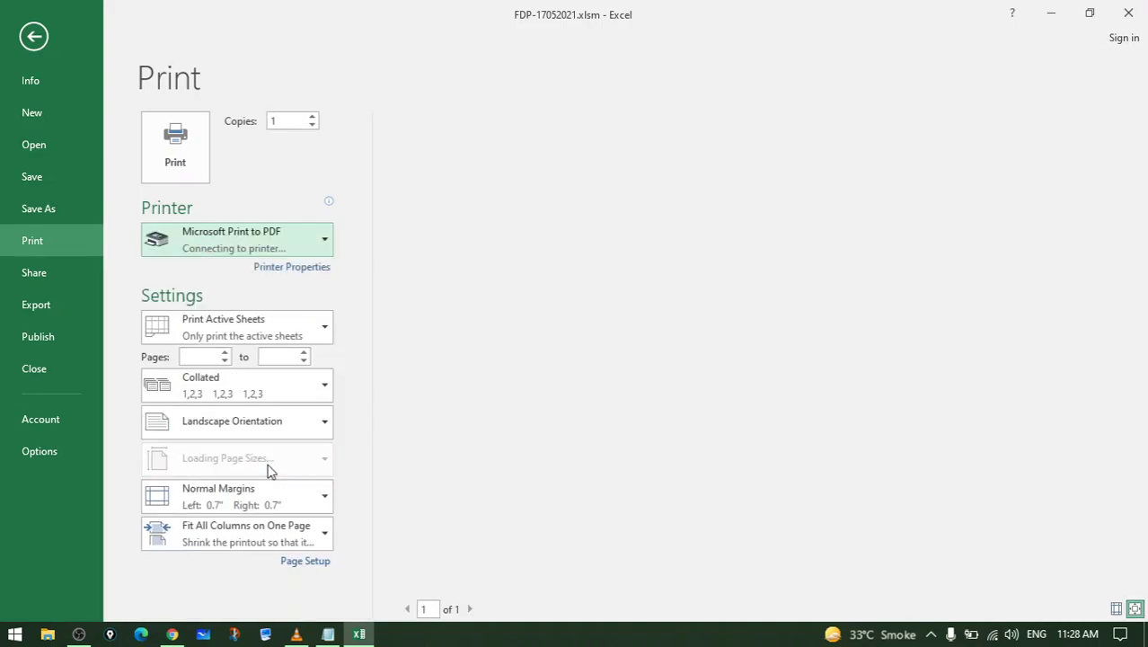
left_click(201, 169)
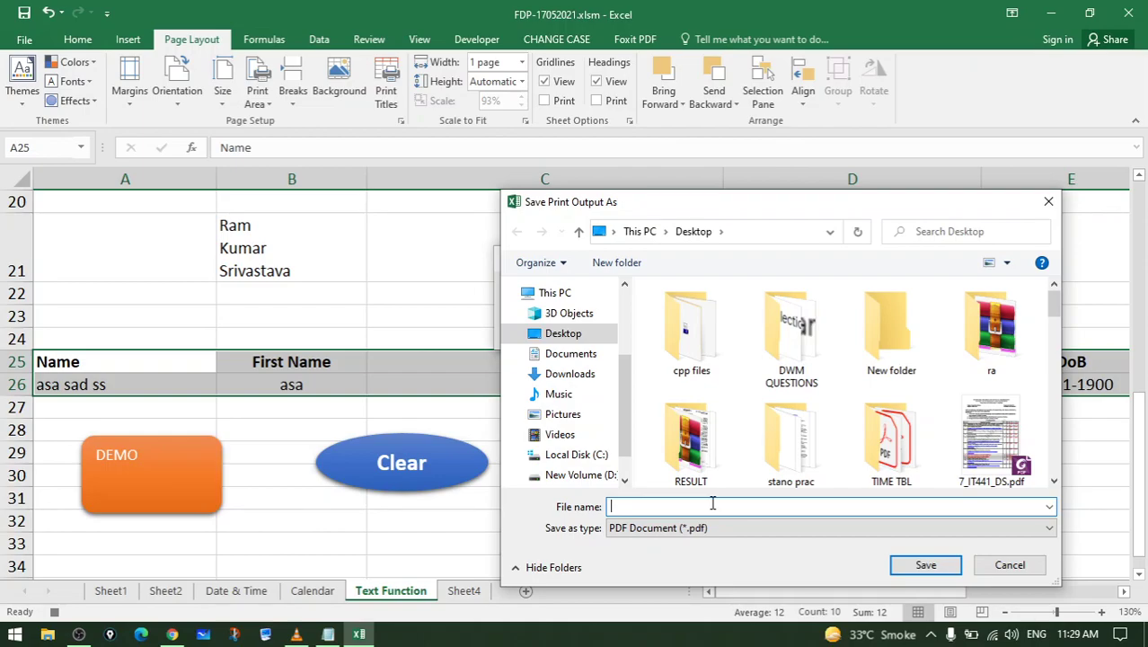
type("asdad")
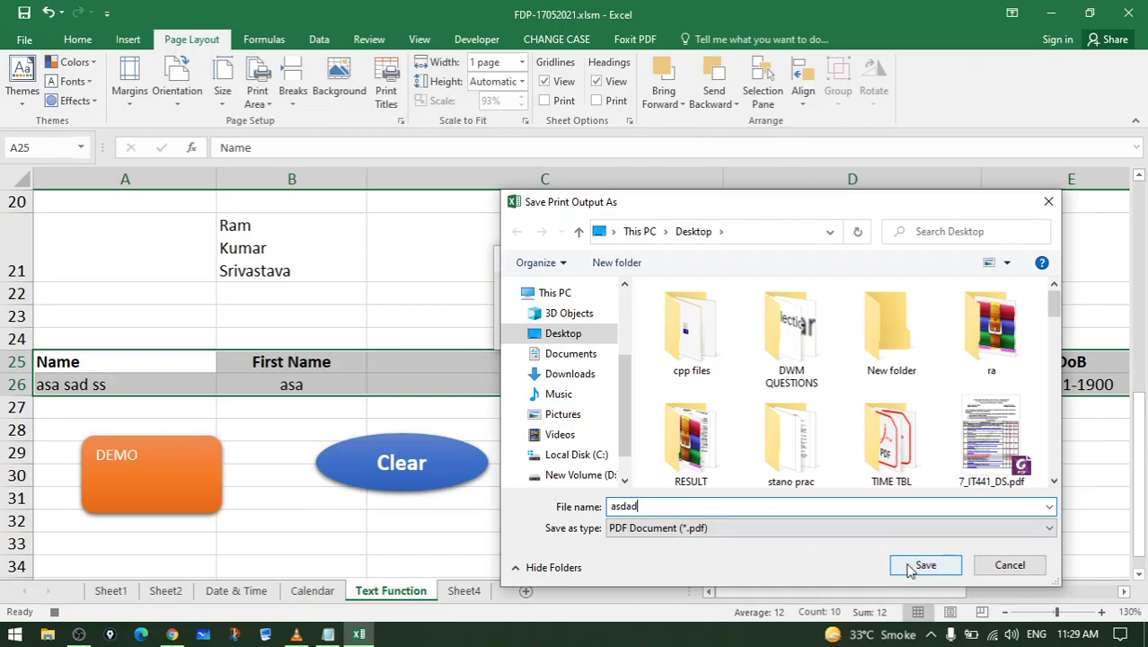
left_click(909, 569)
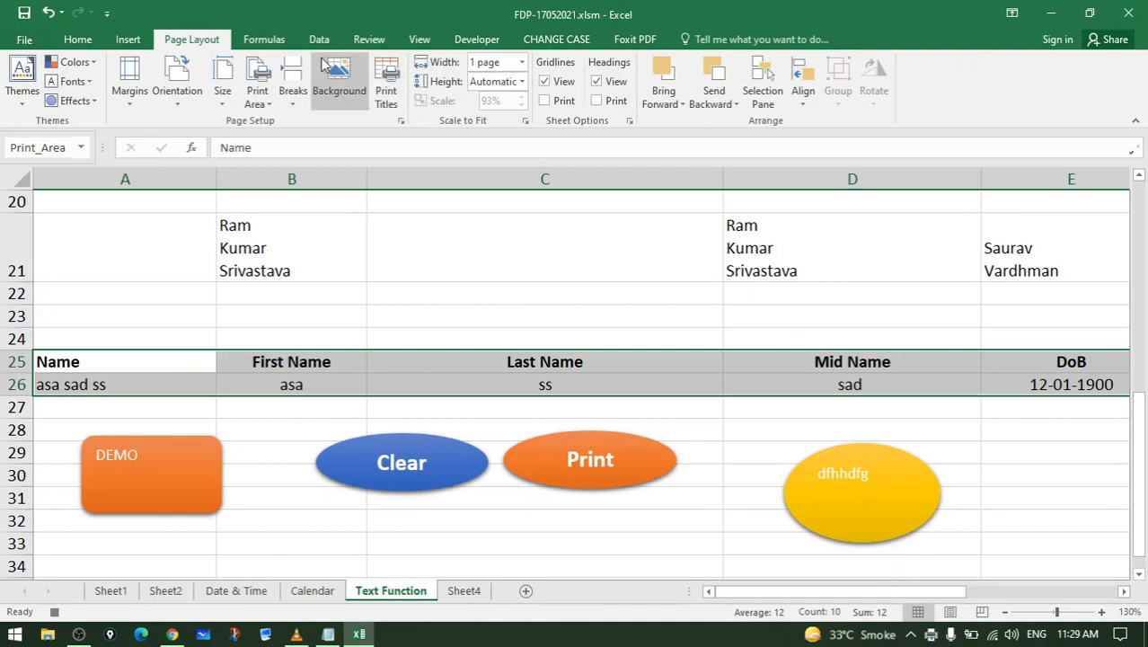
Stop recording the demo3 macro
left_click(419, 39)
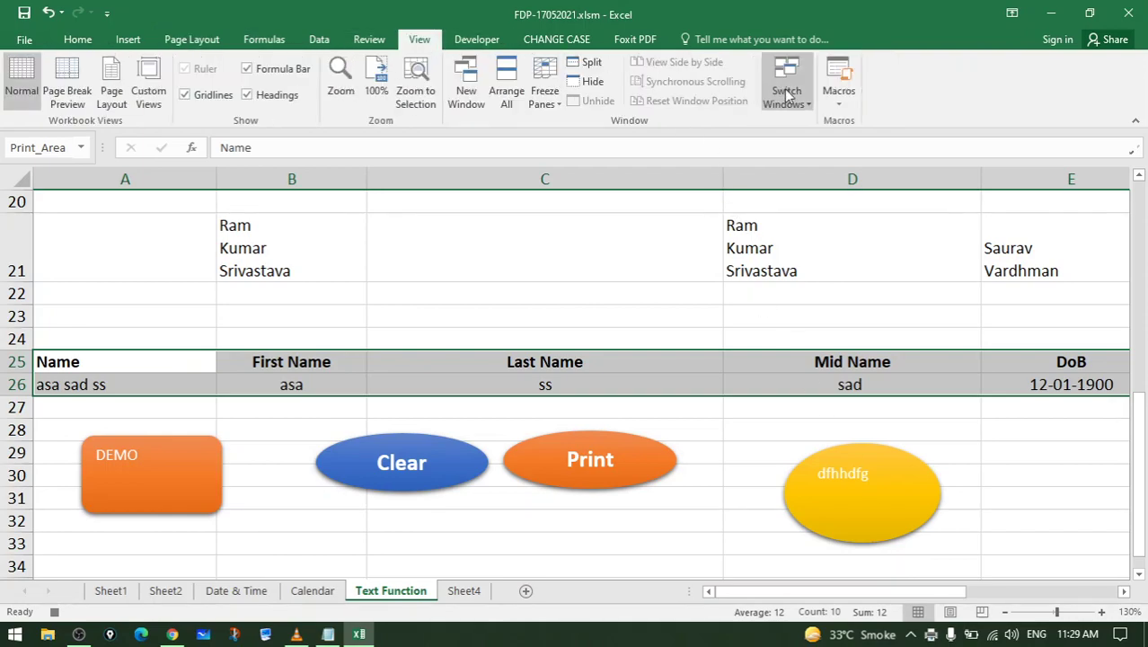
left_click(853, 95)
left_click(845, 144)
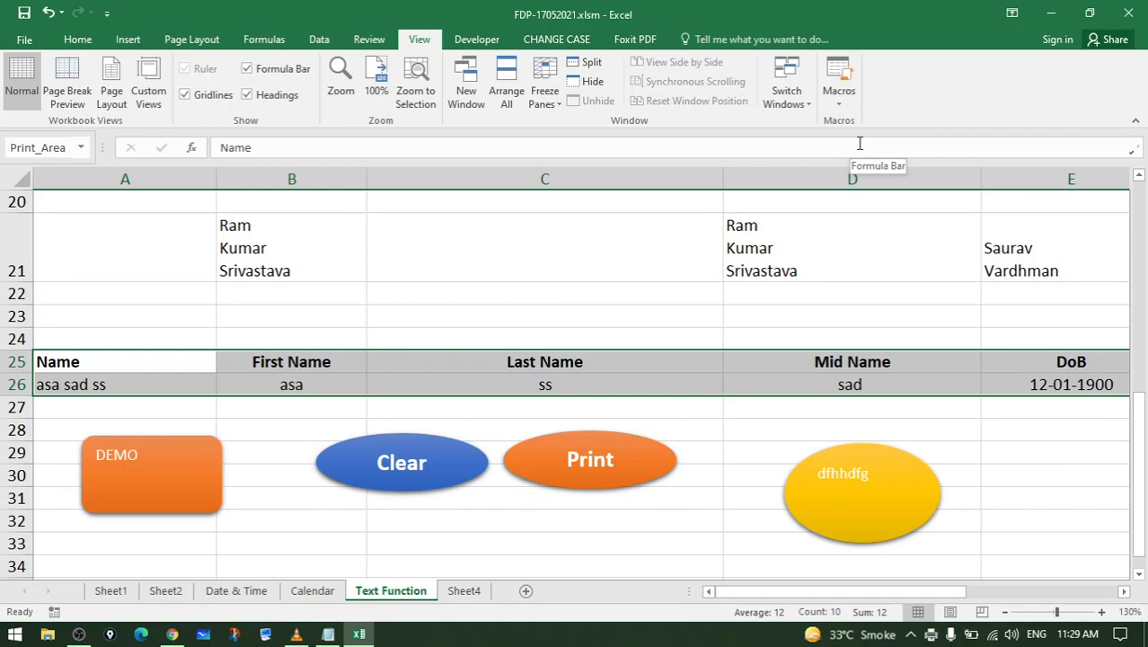
Assign the demo3 macro to the yellow oval shape
left_click(844, 498)
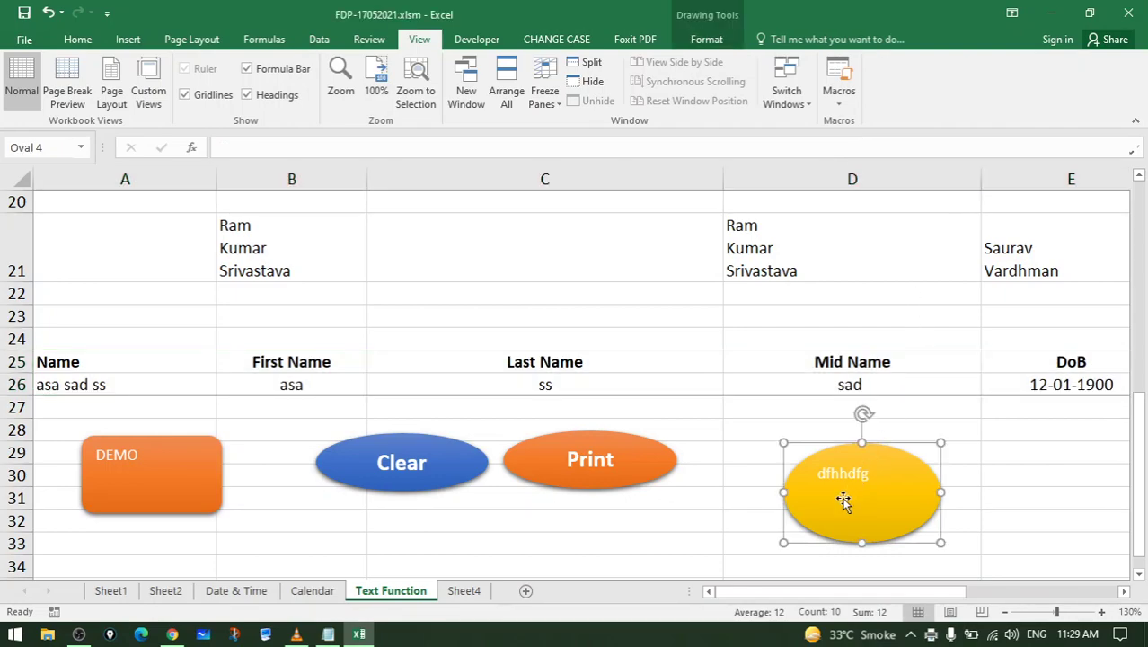
right_click(871, 501)
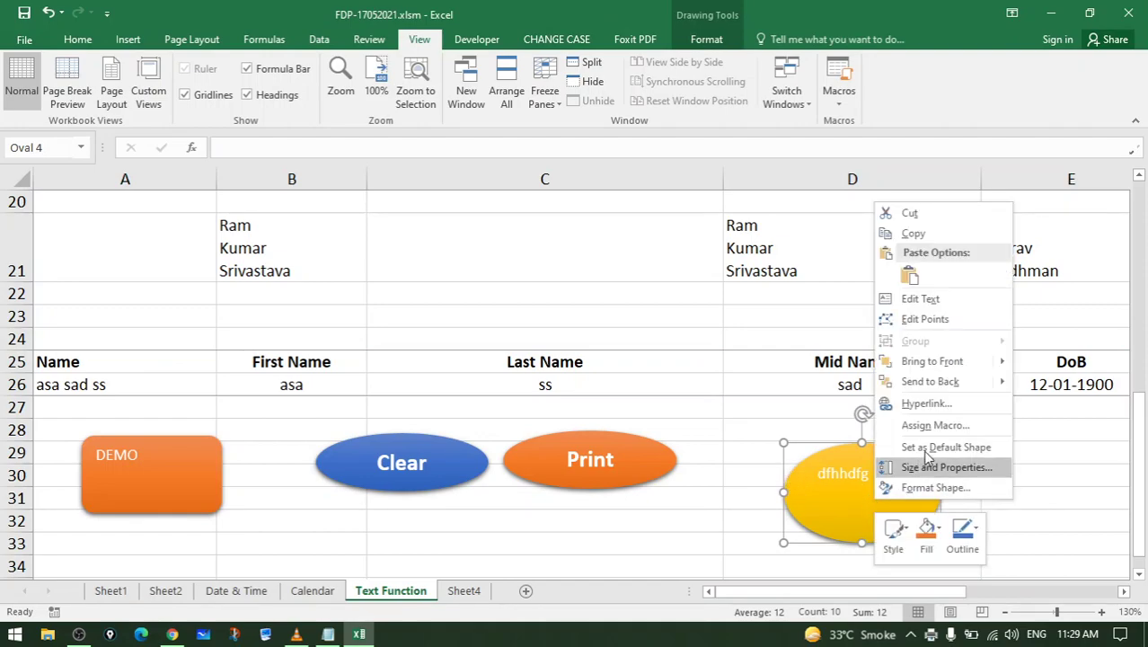
left_click(935, 425)
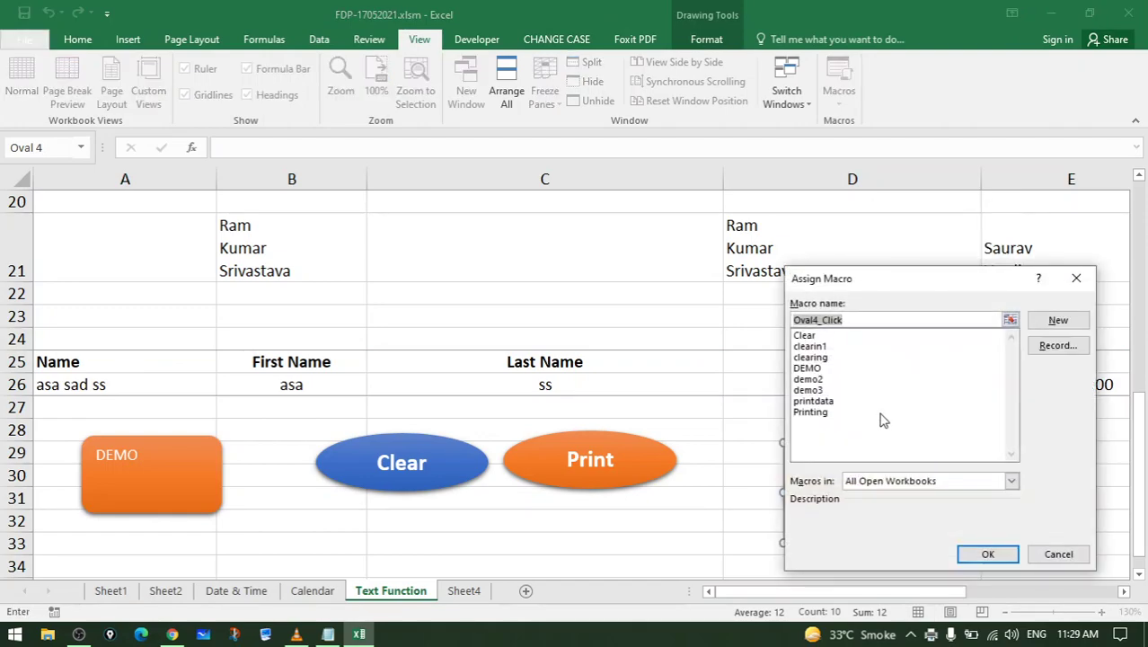
left_click(822, 389)
left_click(966, 553)
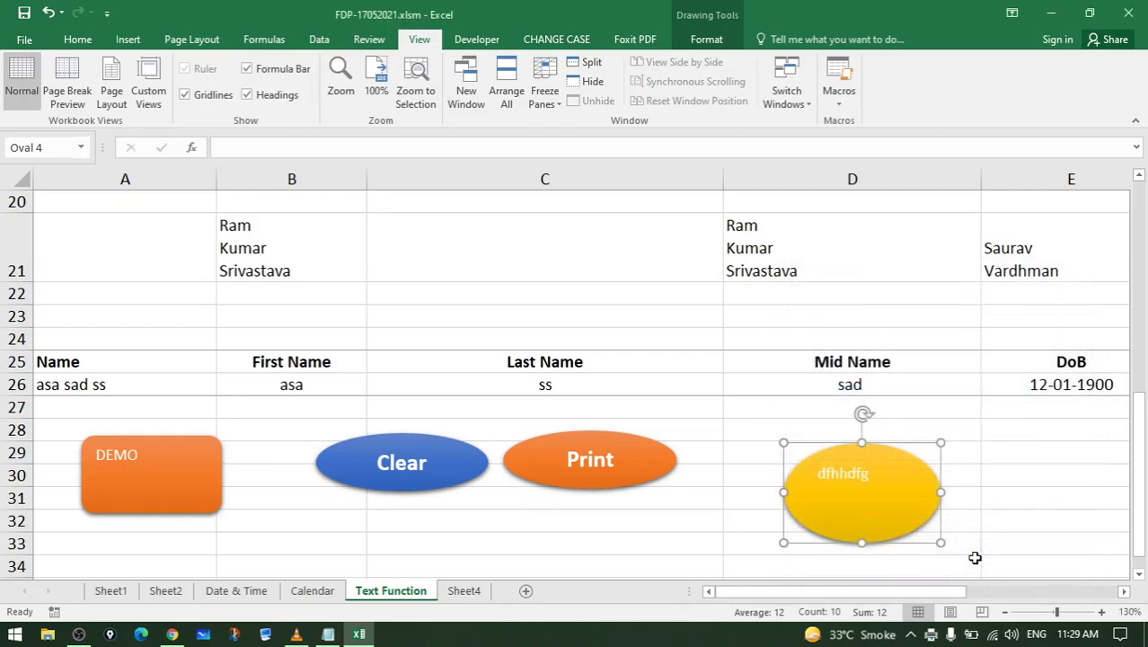
Test the oval by running demo3, then cancel the PDF save prompt
left_click(988, 494)
left_click(880, 493)
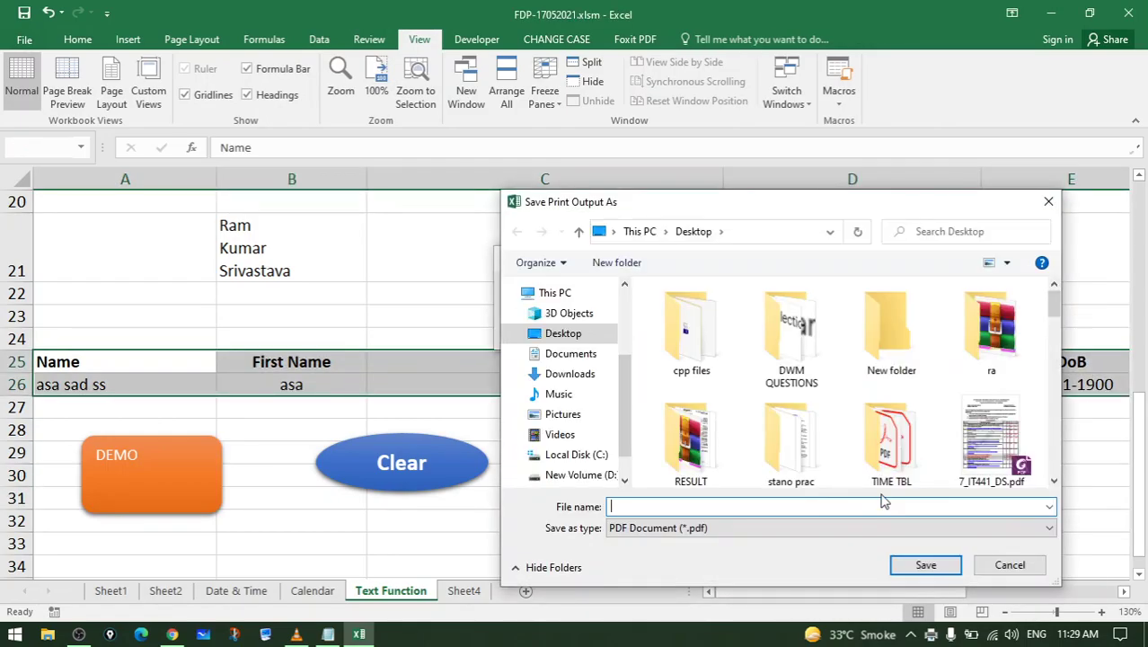
left_click(1002, 564)
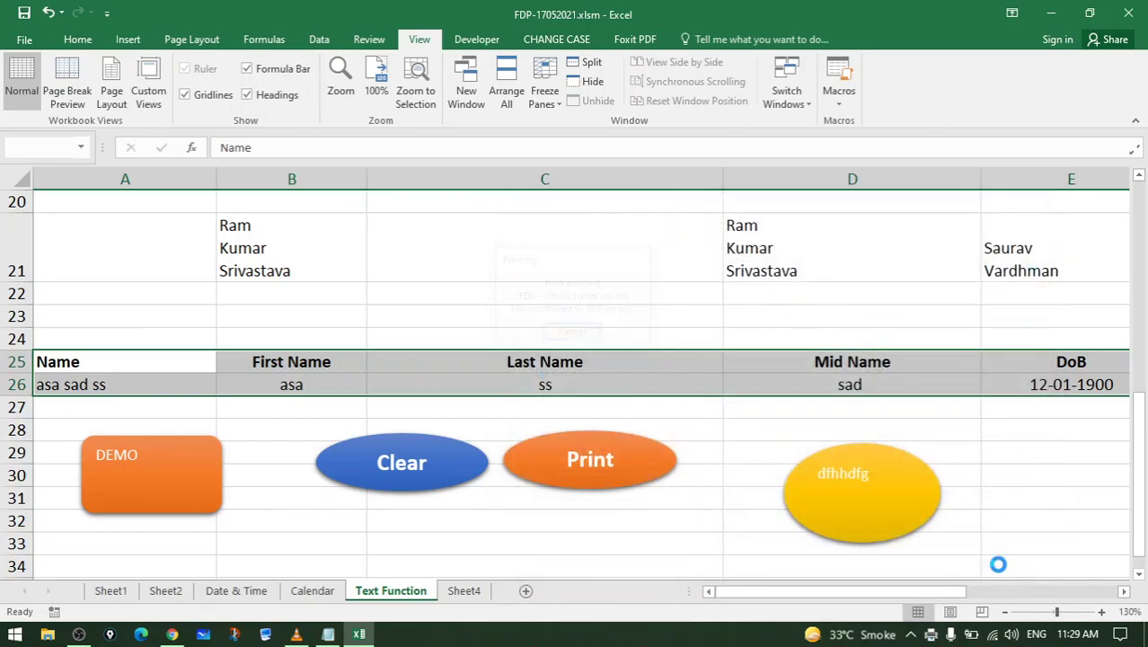